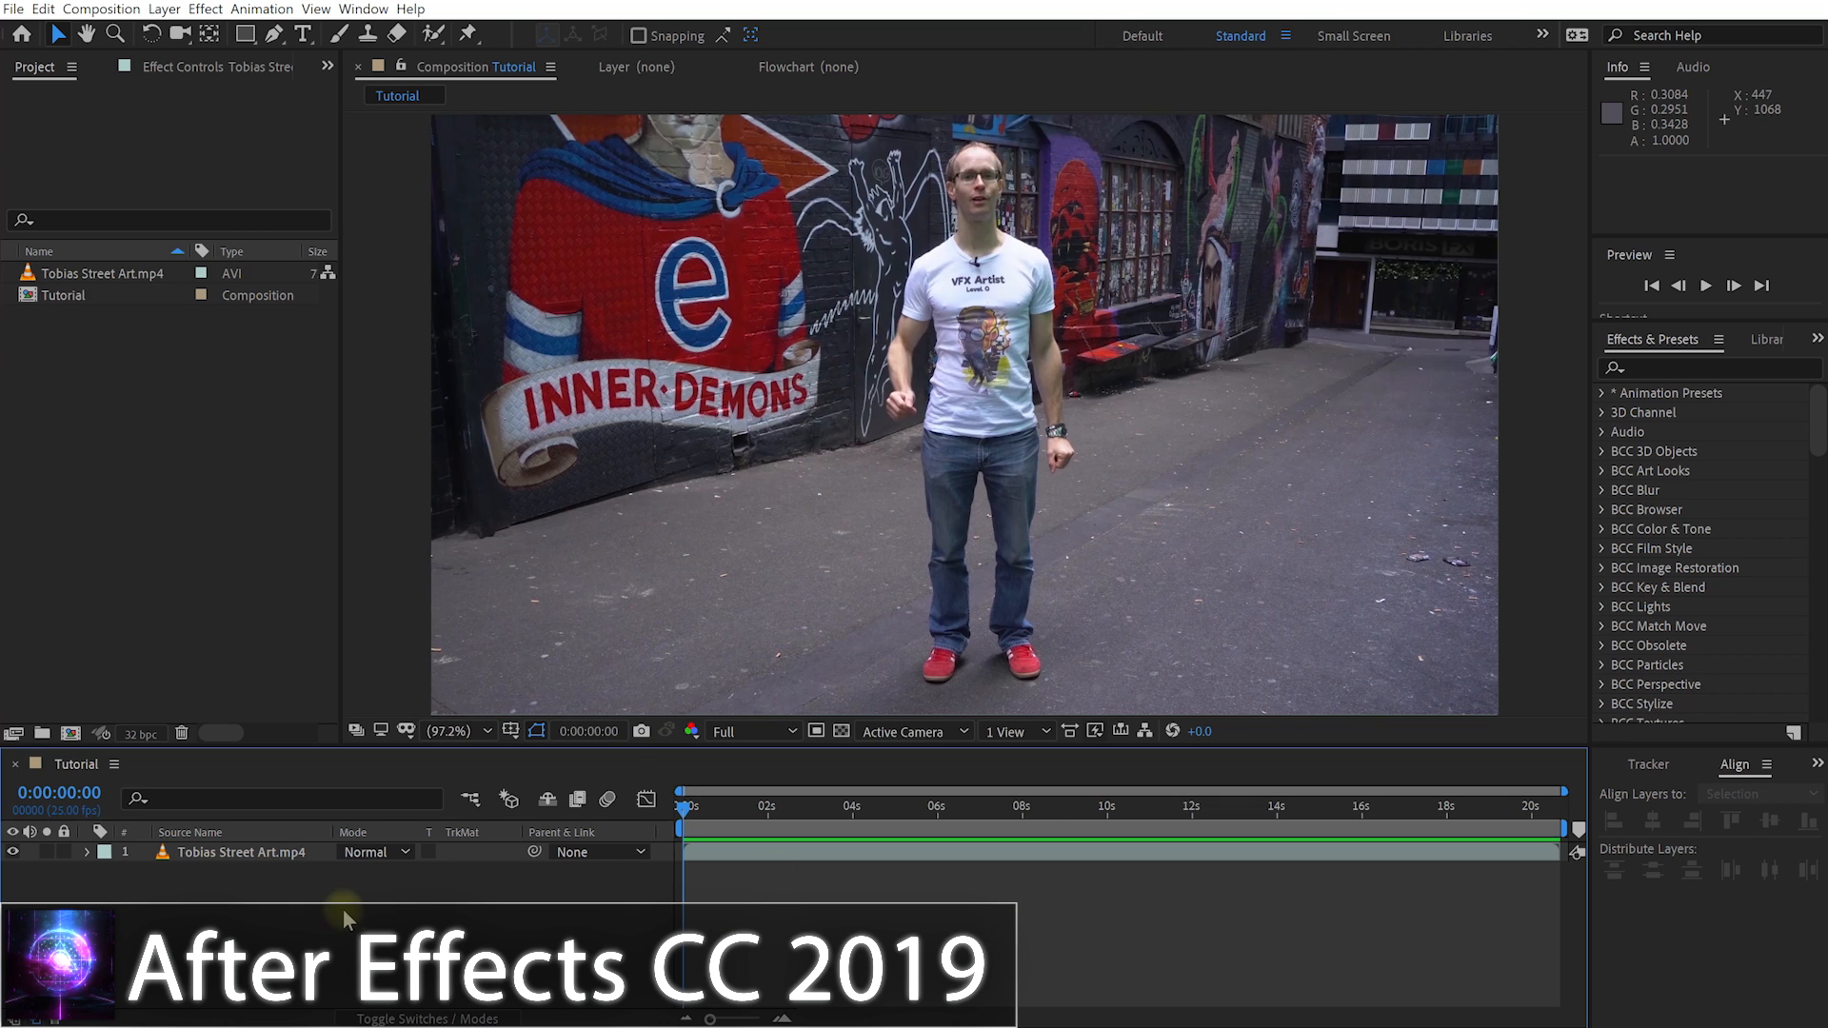
Step: Apply the Mocha Pro effect to the street art footage layer and launch its Mocha interface
click(197, 854)
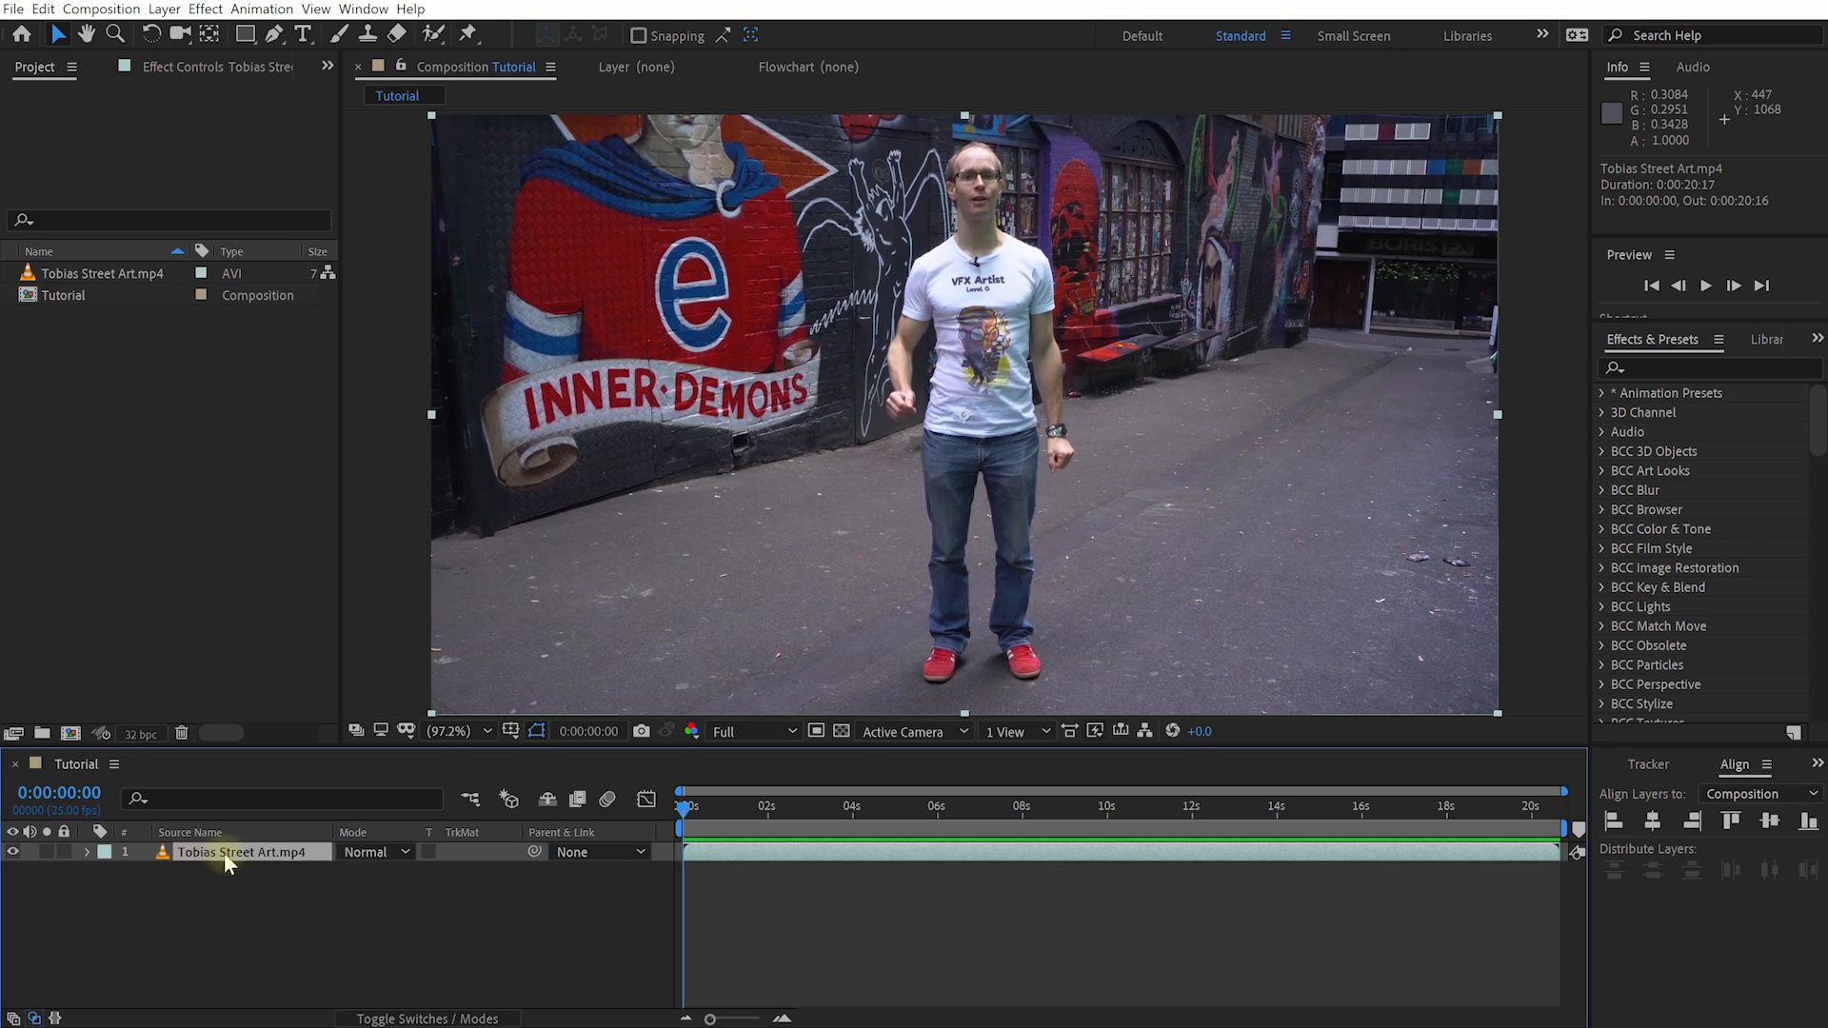
drag(695, 811, 1213, 812)
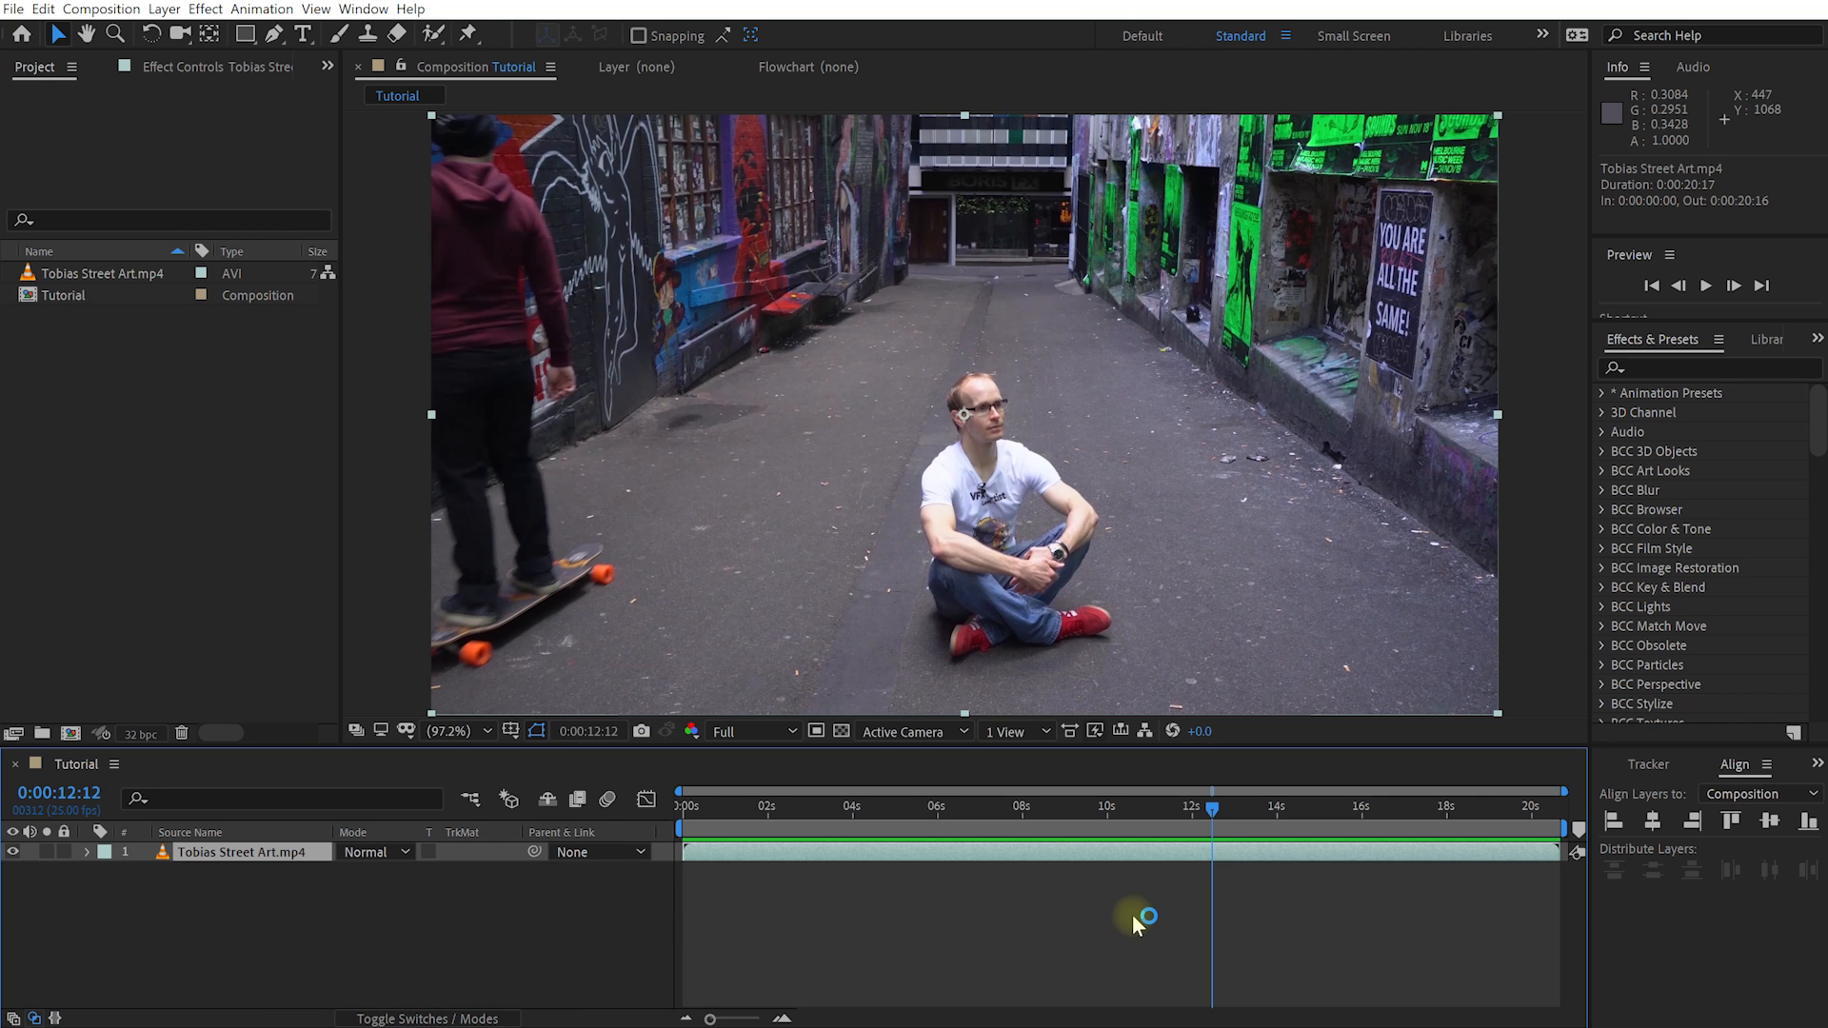
mouse_move(1230, 821)
mouse_down()
mouse_move(1015, 825)
mouse_move(1285, 800)
mouse_move(1236, 828)
mouse_up()
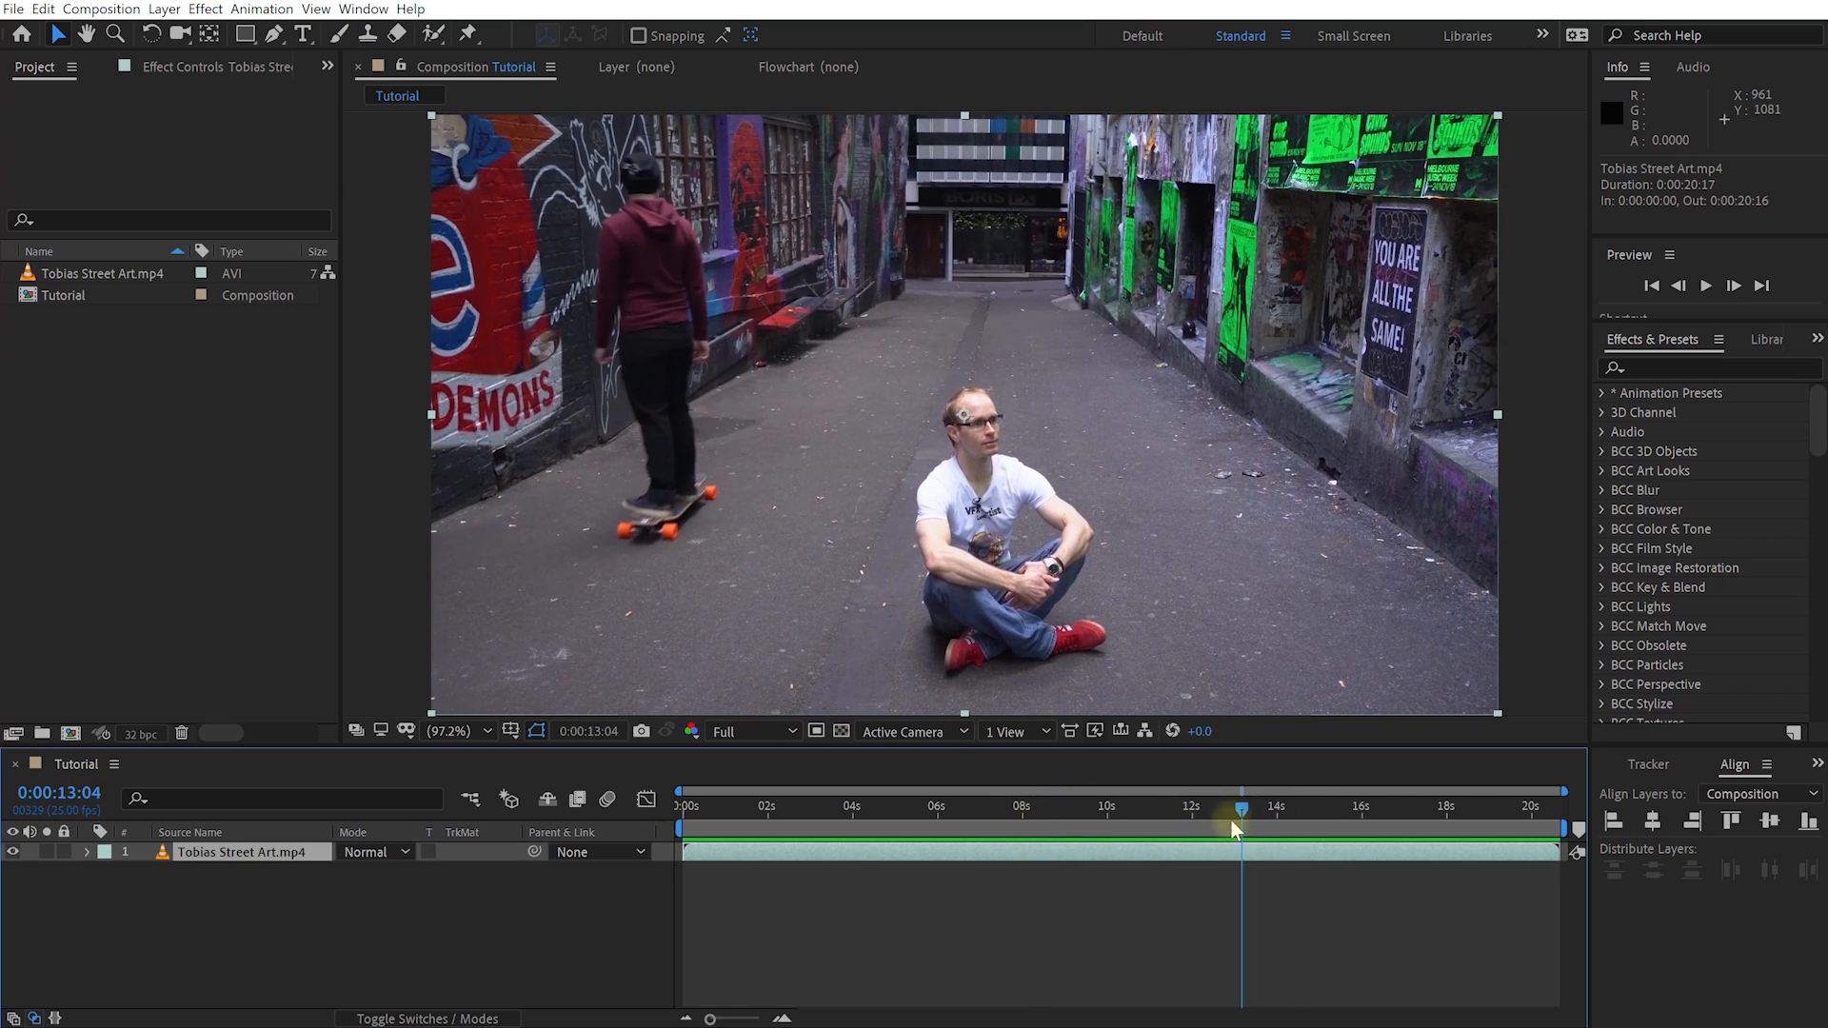
click(1694, 368)
text(mocha)
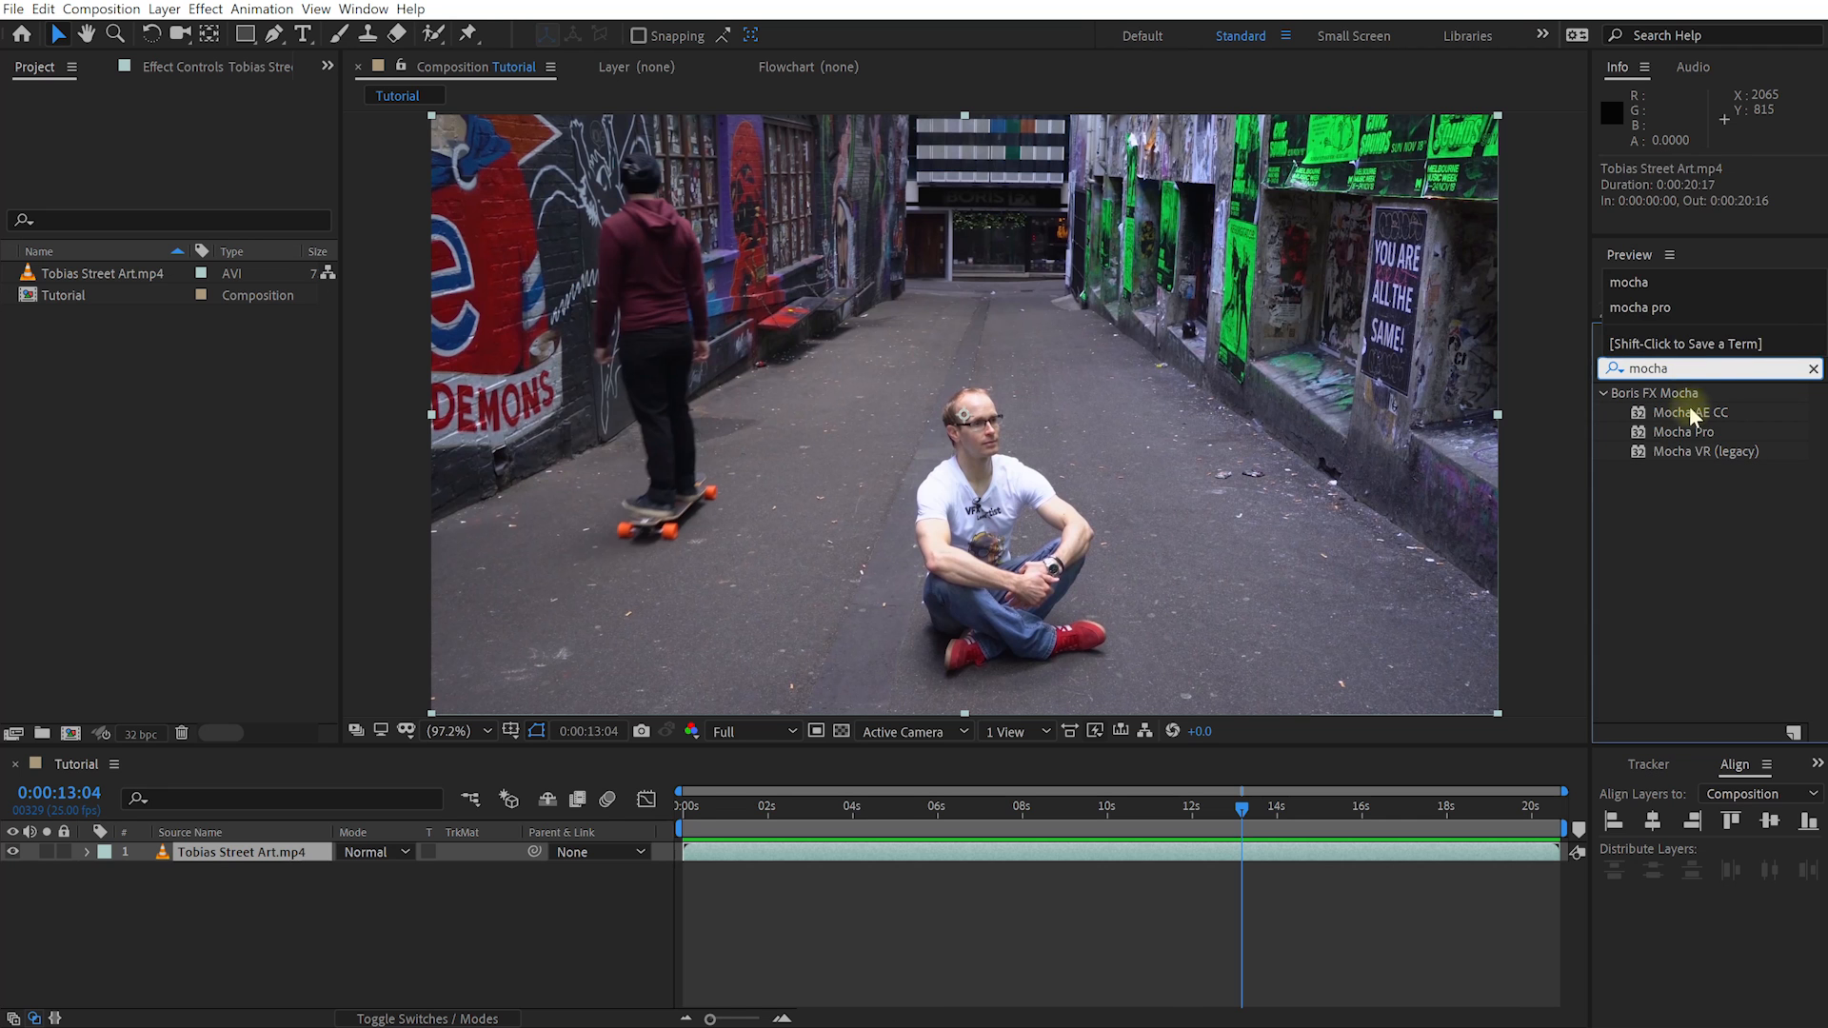
drag(1684, 431, 268, 853)
click(129, 177)
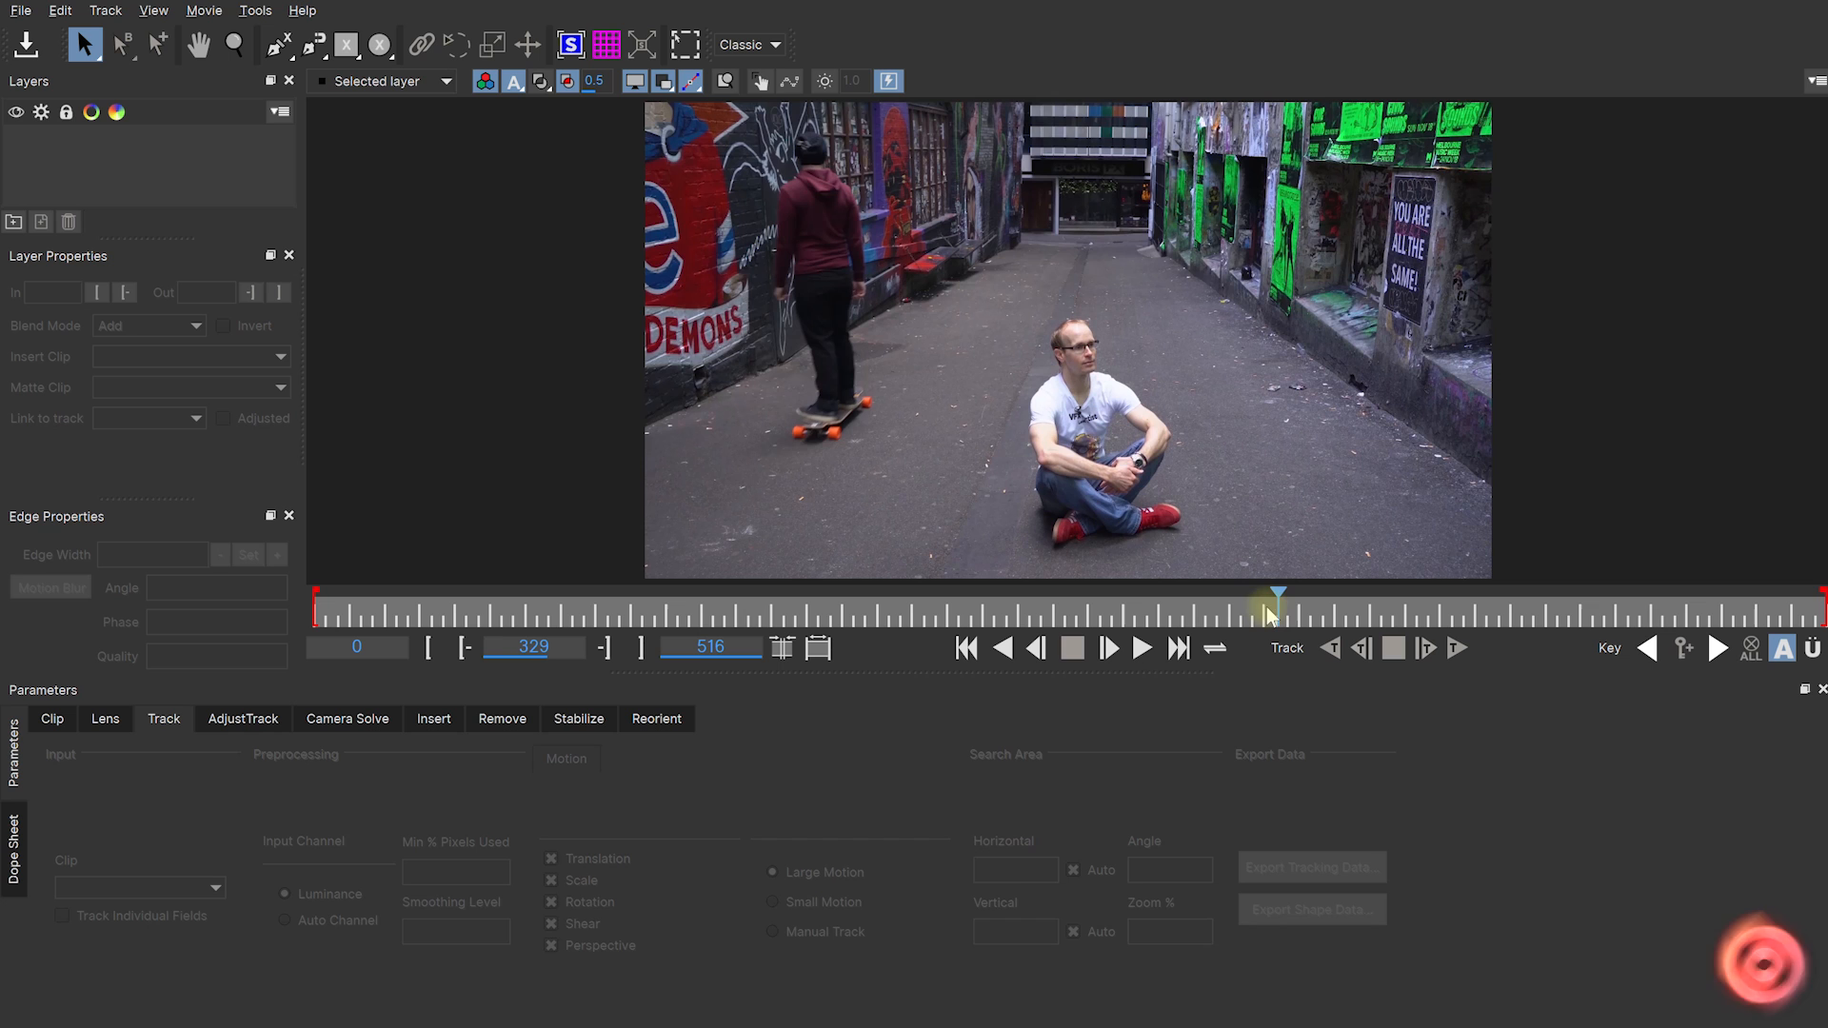
Step: At frame 171, draw a closed X-spline loosely around the seated man
drag(1274, 610, 977, 610)
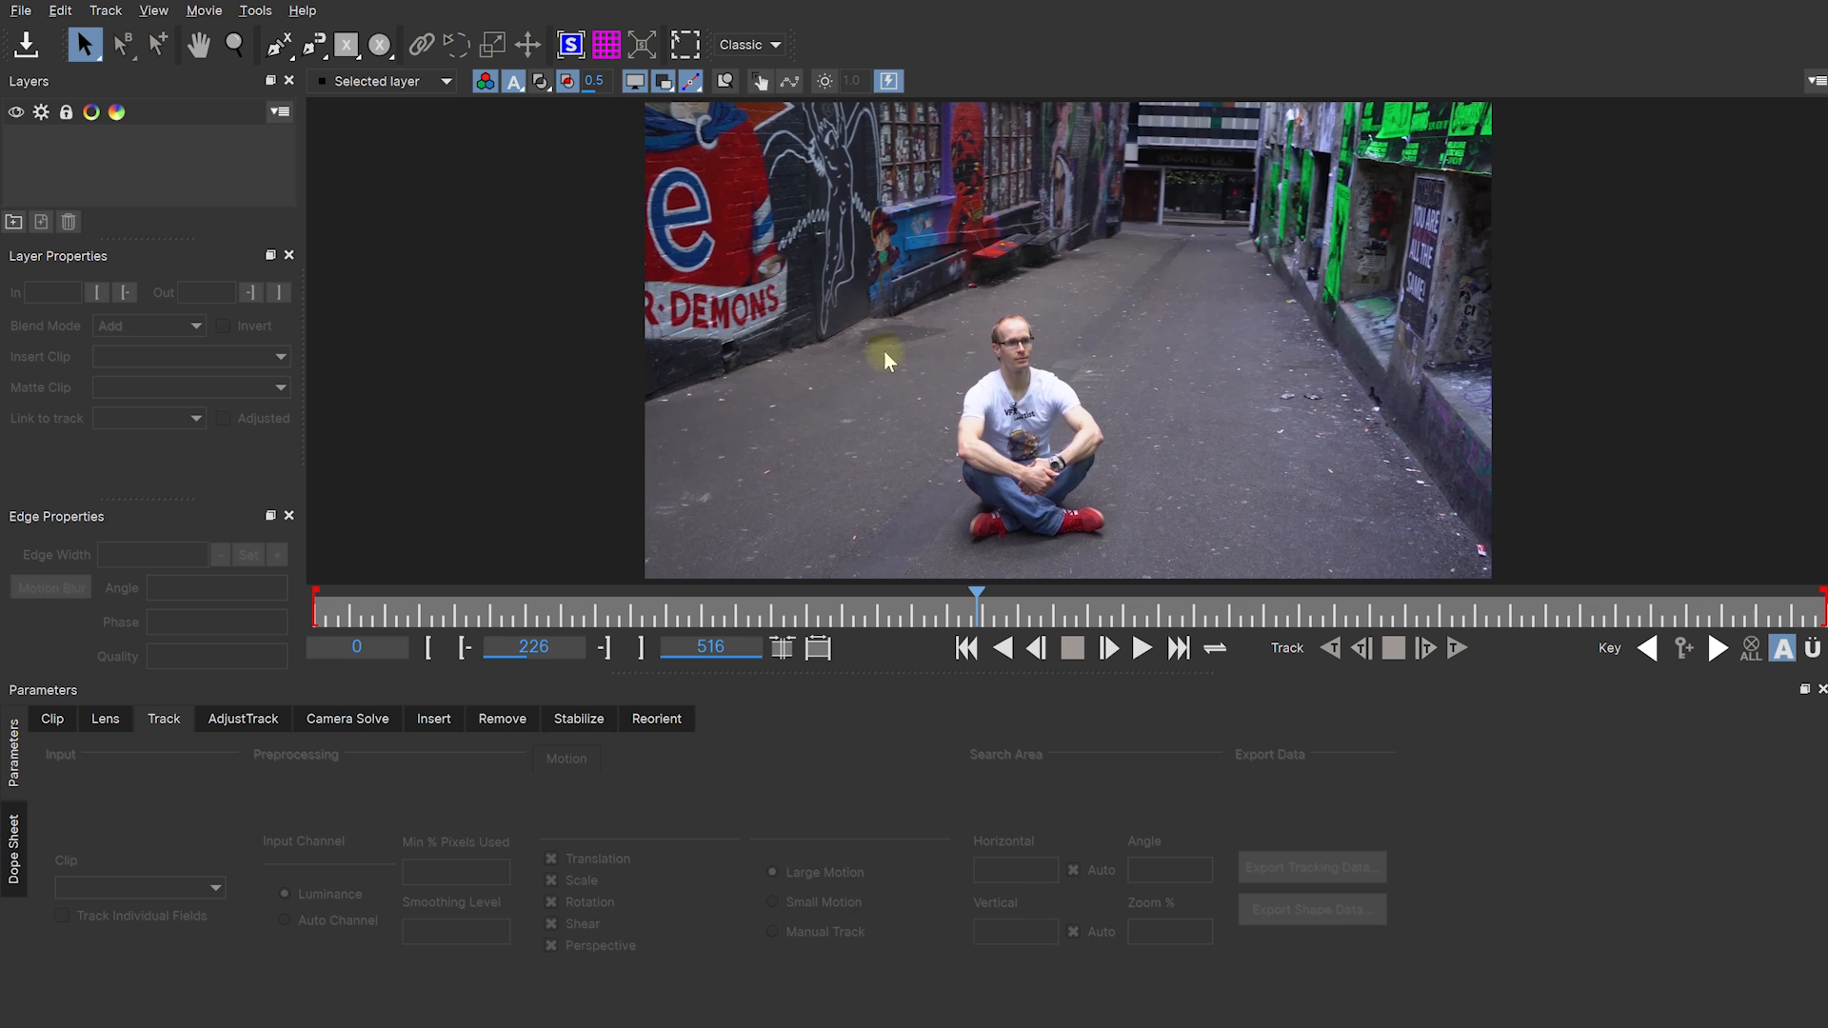
drag(978, 610, 883, 610)
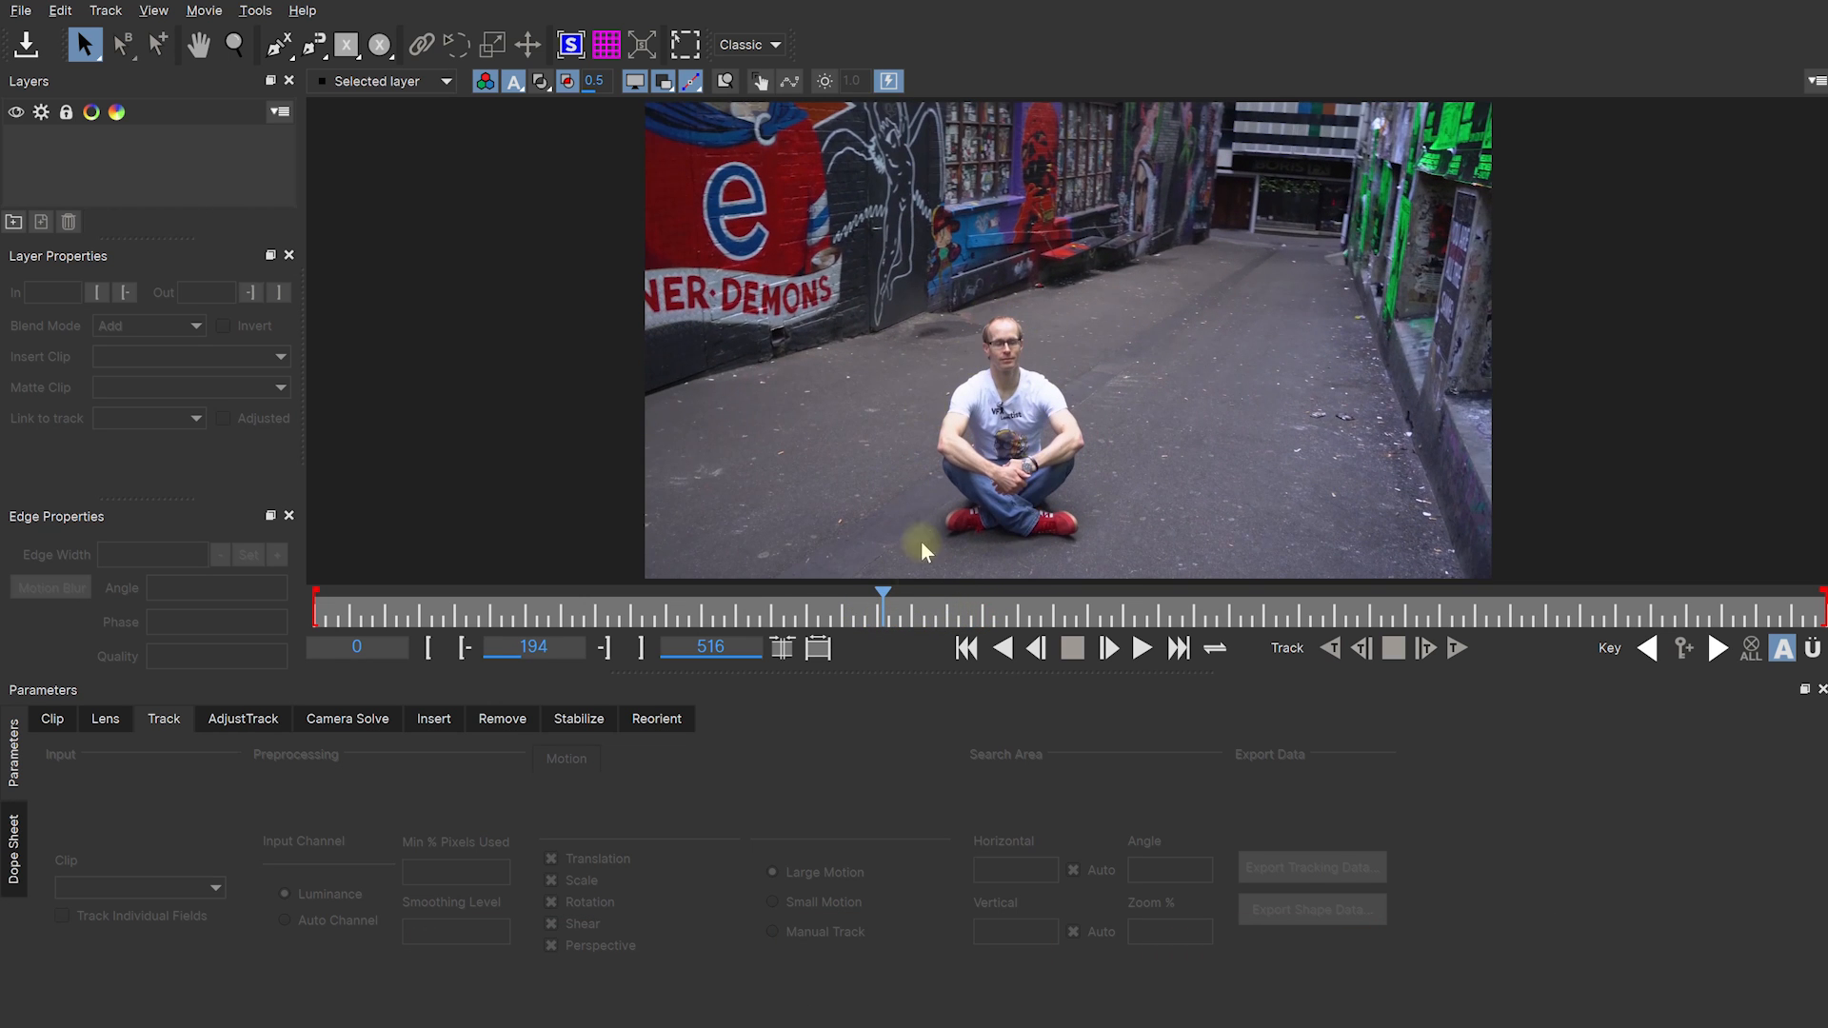
drag(880, 600, 812, 620)
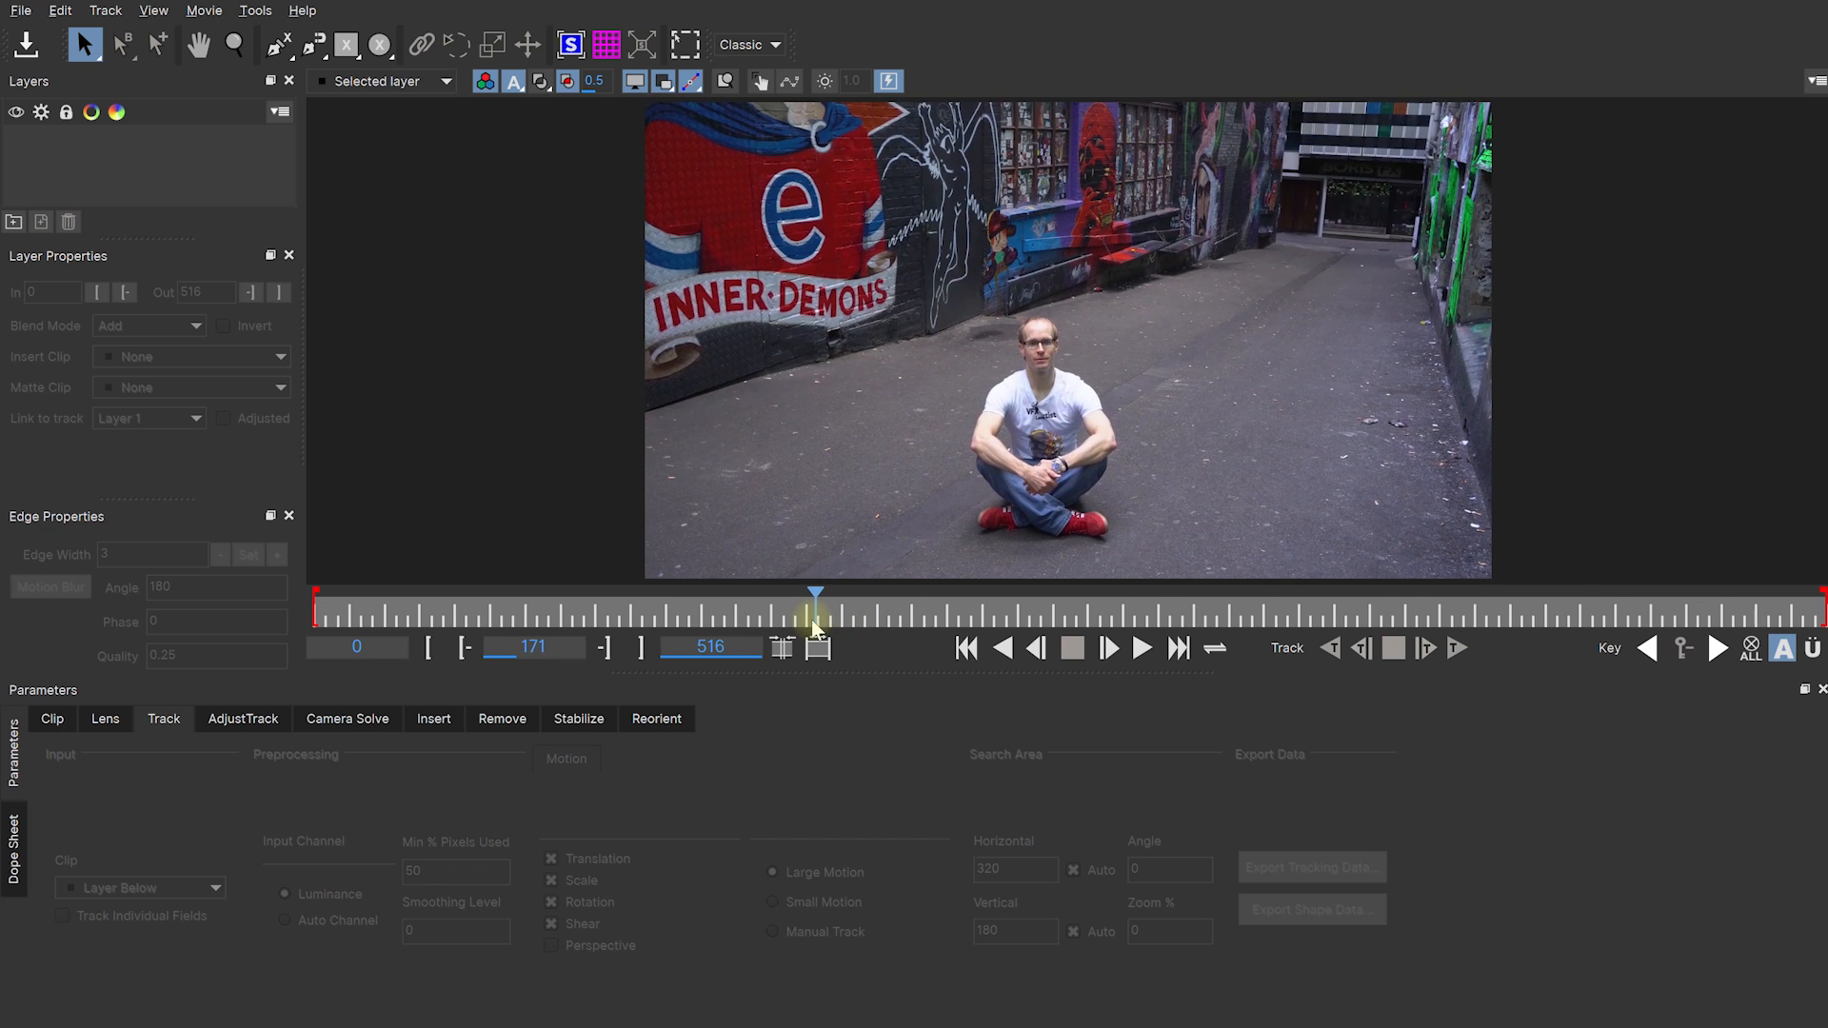
click(275, 48)
key(z)
drag(1057, 438, 1115, 457)
click(1183, 357)
click(1083, 235)
click(1025, 129)
click(969, 229)
click(877, 357)
click(905, 473)
click(874, 557)
click(1060, 578)
click(1178, 576)
click(1181, 523)
click(1150, 483)
click(1184, 419)
right_click(1183, 419)
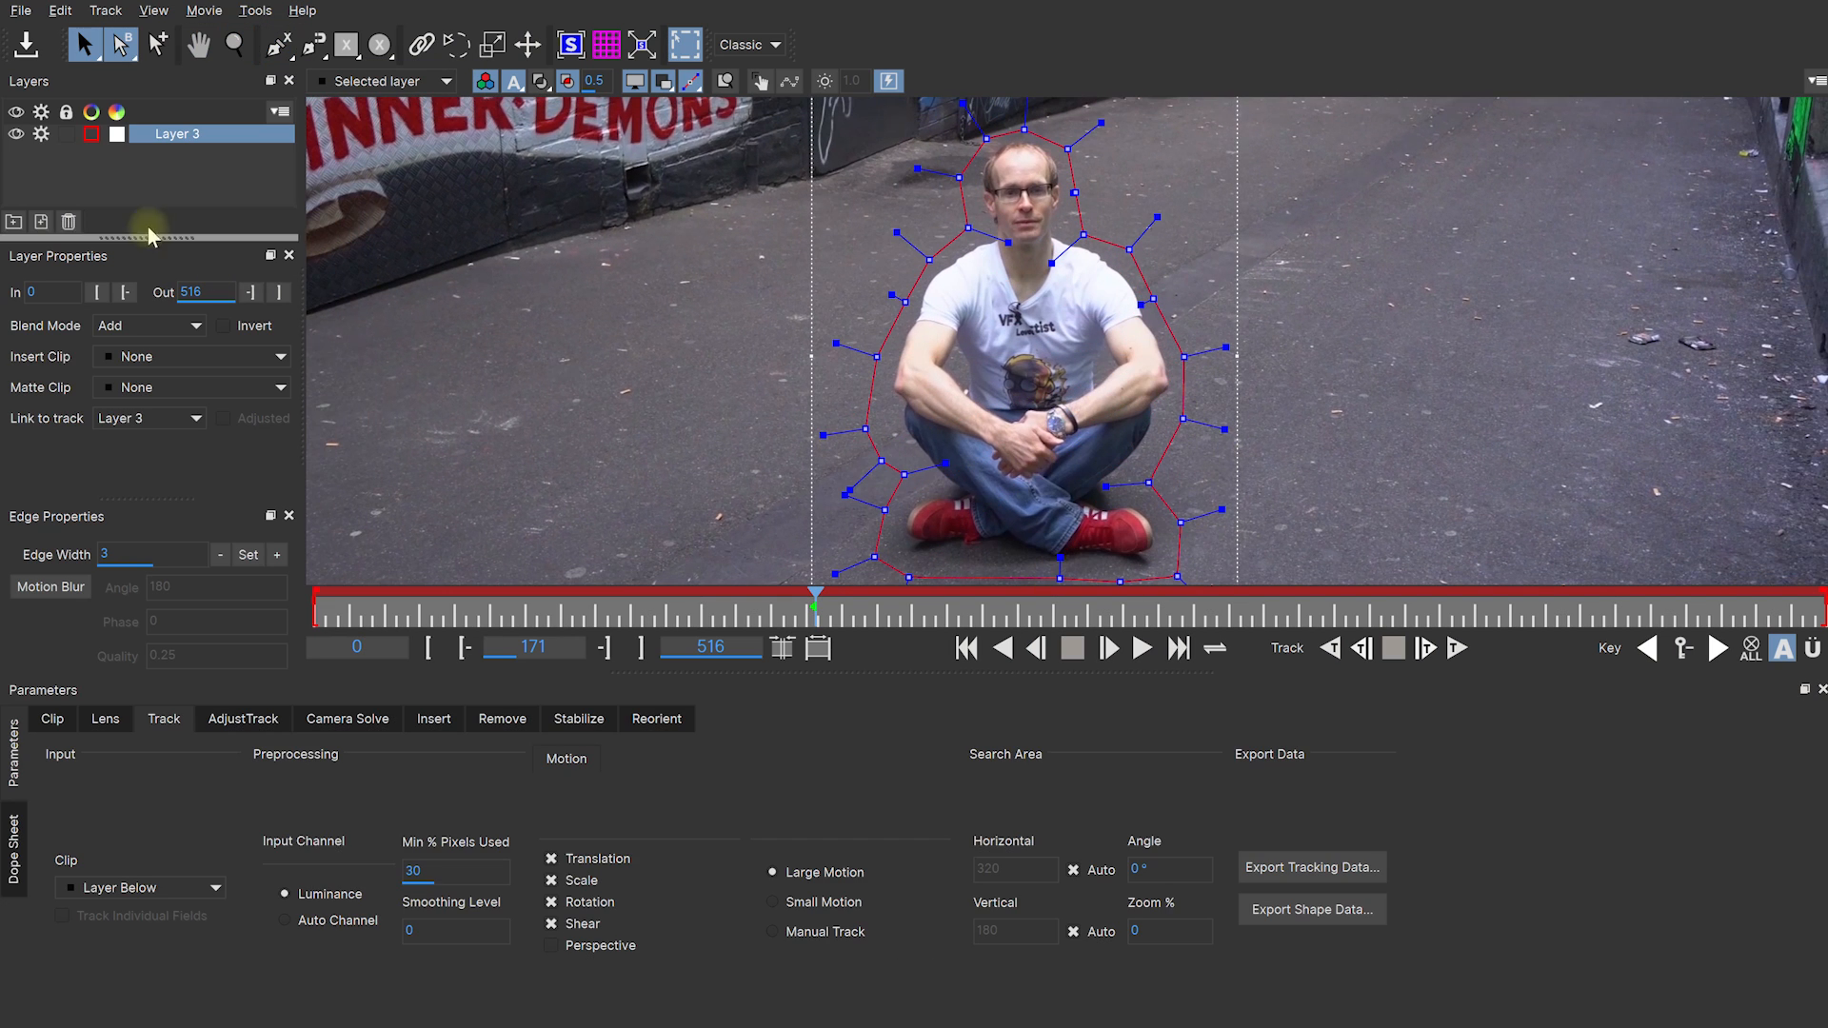
Step: Rename the new layer with the man's first name followed by "Roto" and set its in point to frame 171
double_click(164, 139)
text(Tobias Roto)
key(Return)
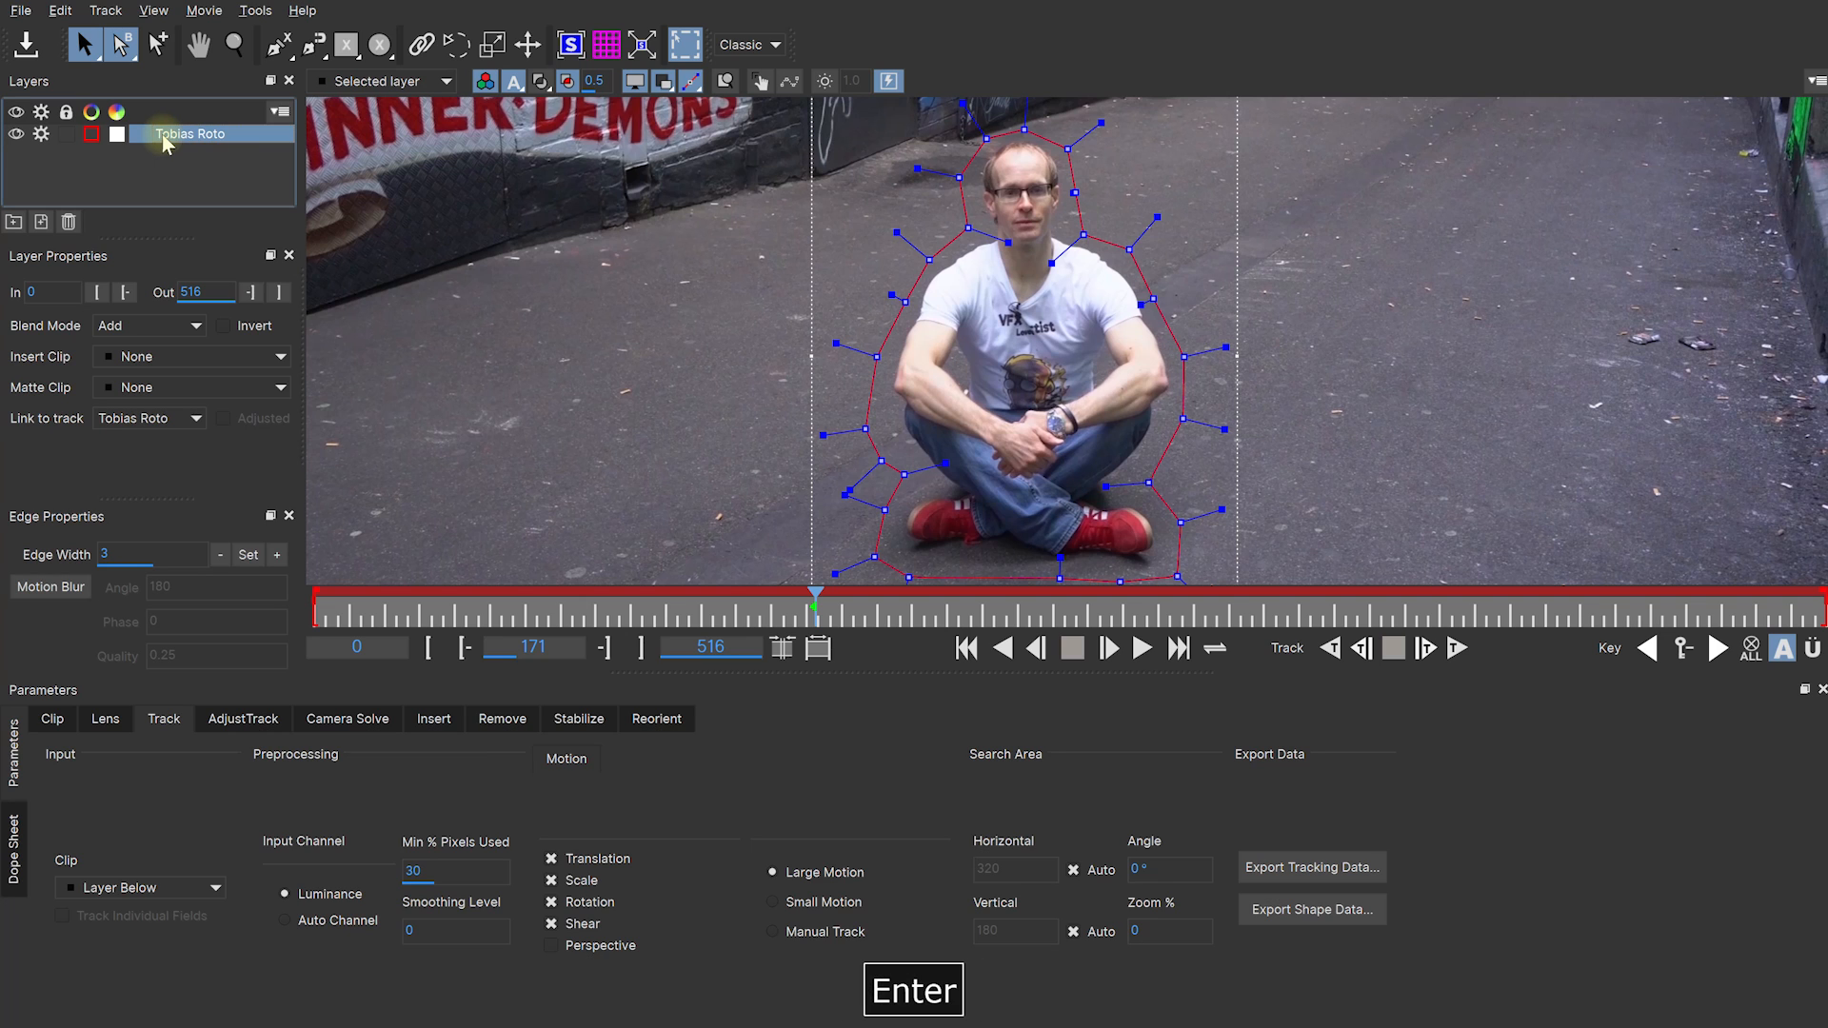
click(97, 293)
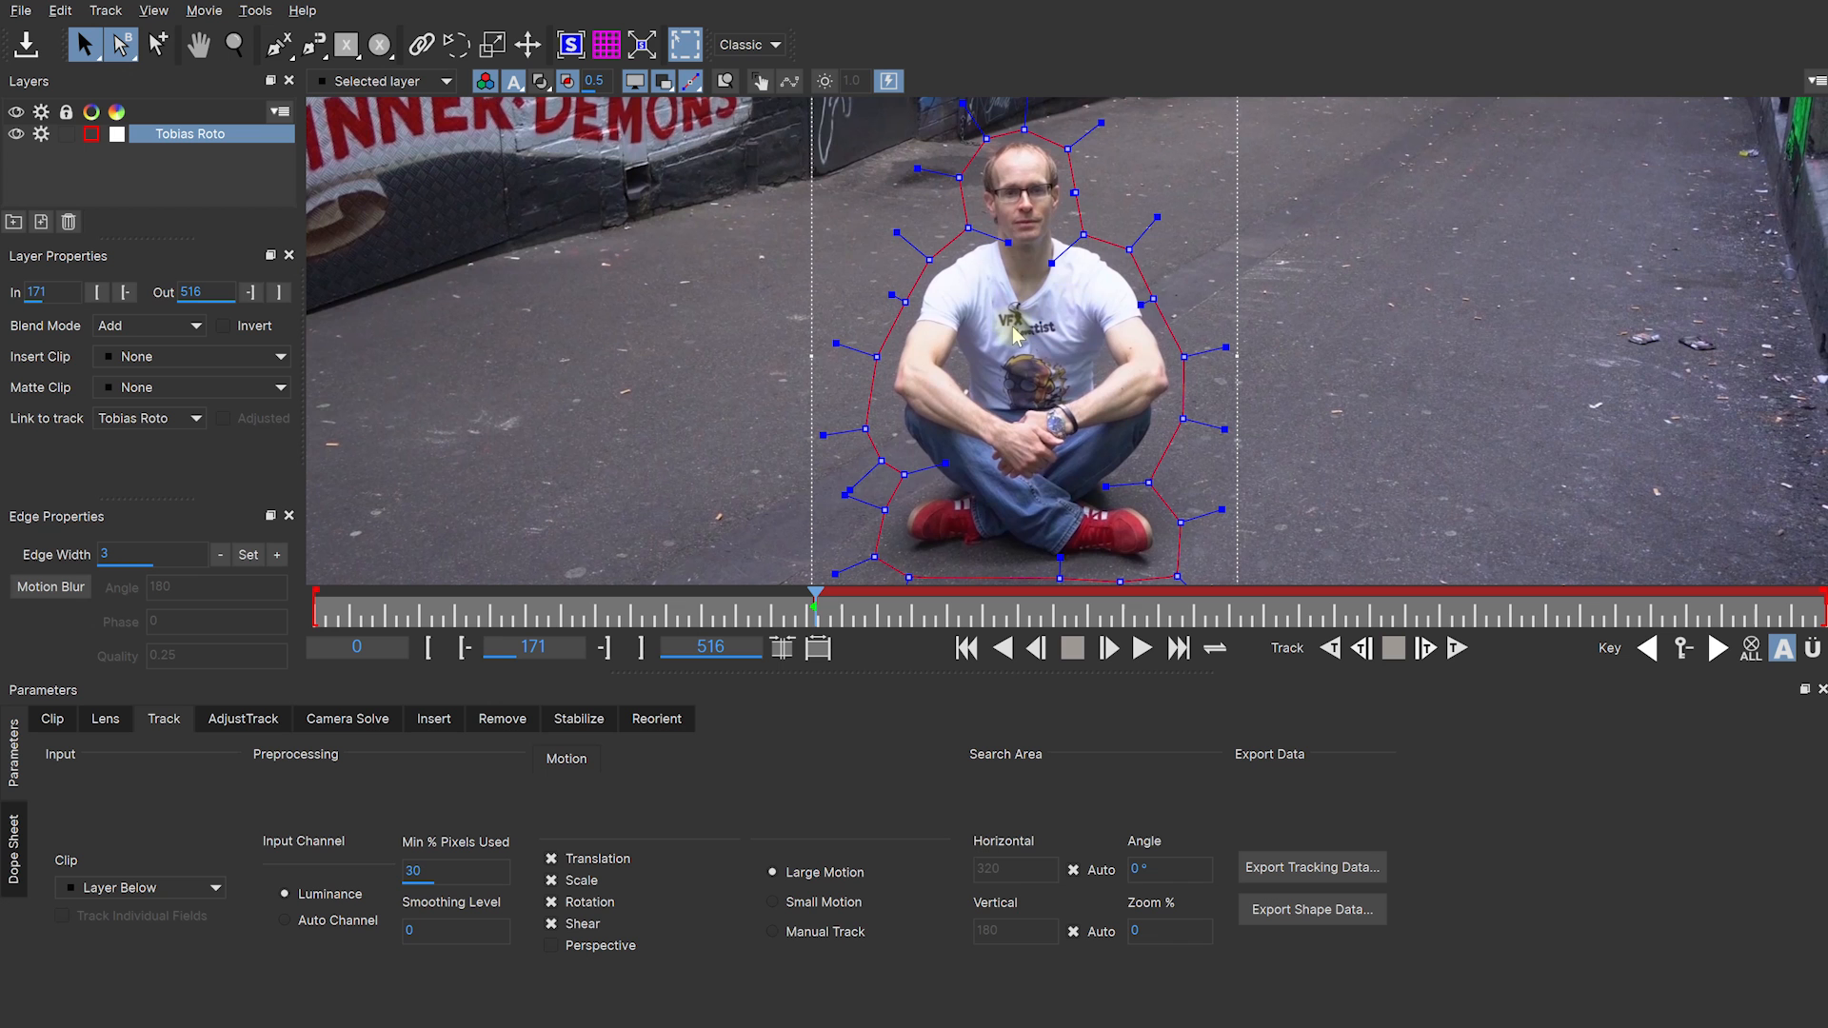
click(762, 45)
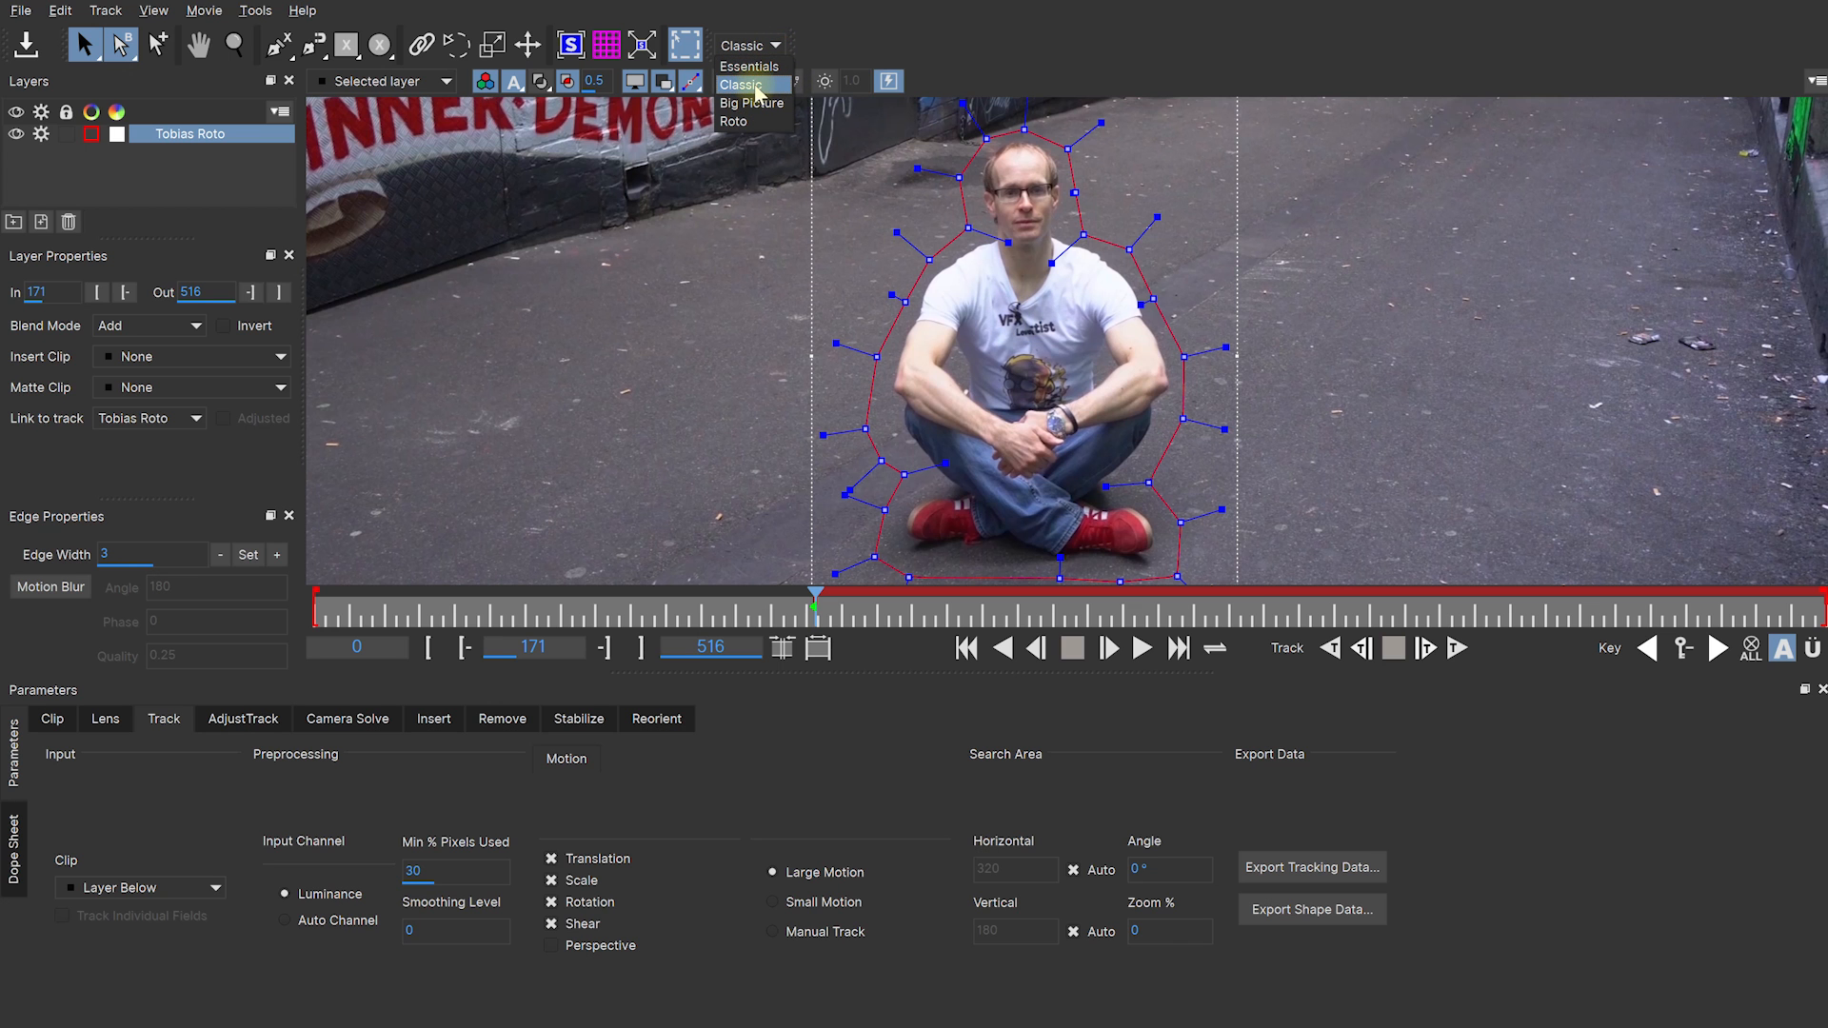
click(753, 67)
click(493, 45)
click(495, 82)
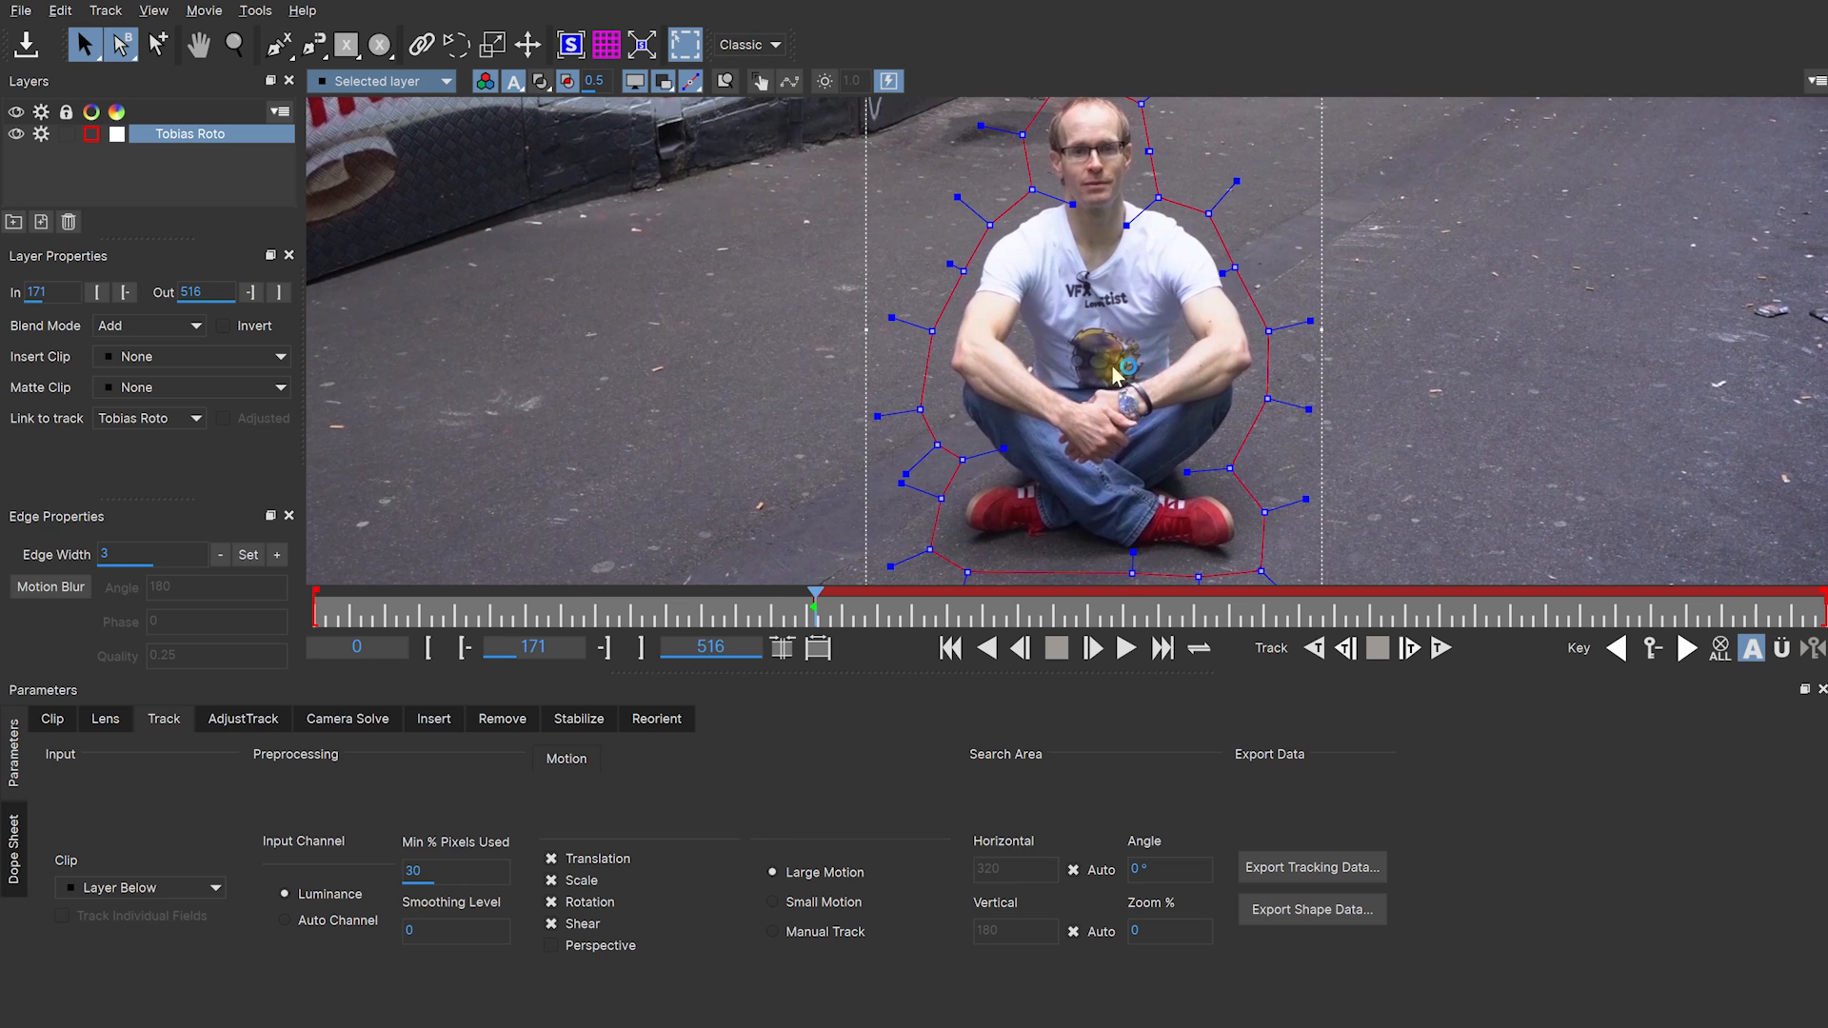
Step: Track the man's roto layer forward from frame 171 to the end of the clip
key(asterisk)
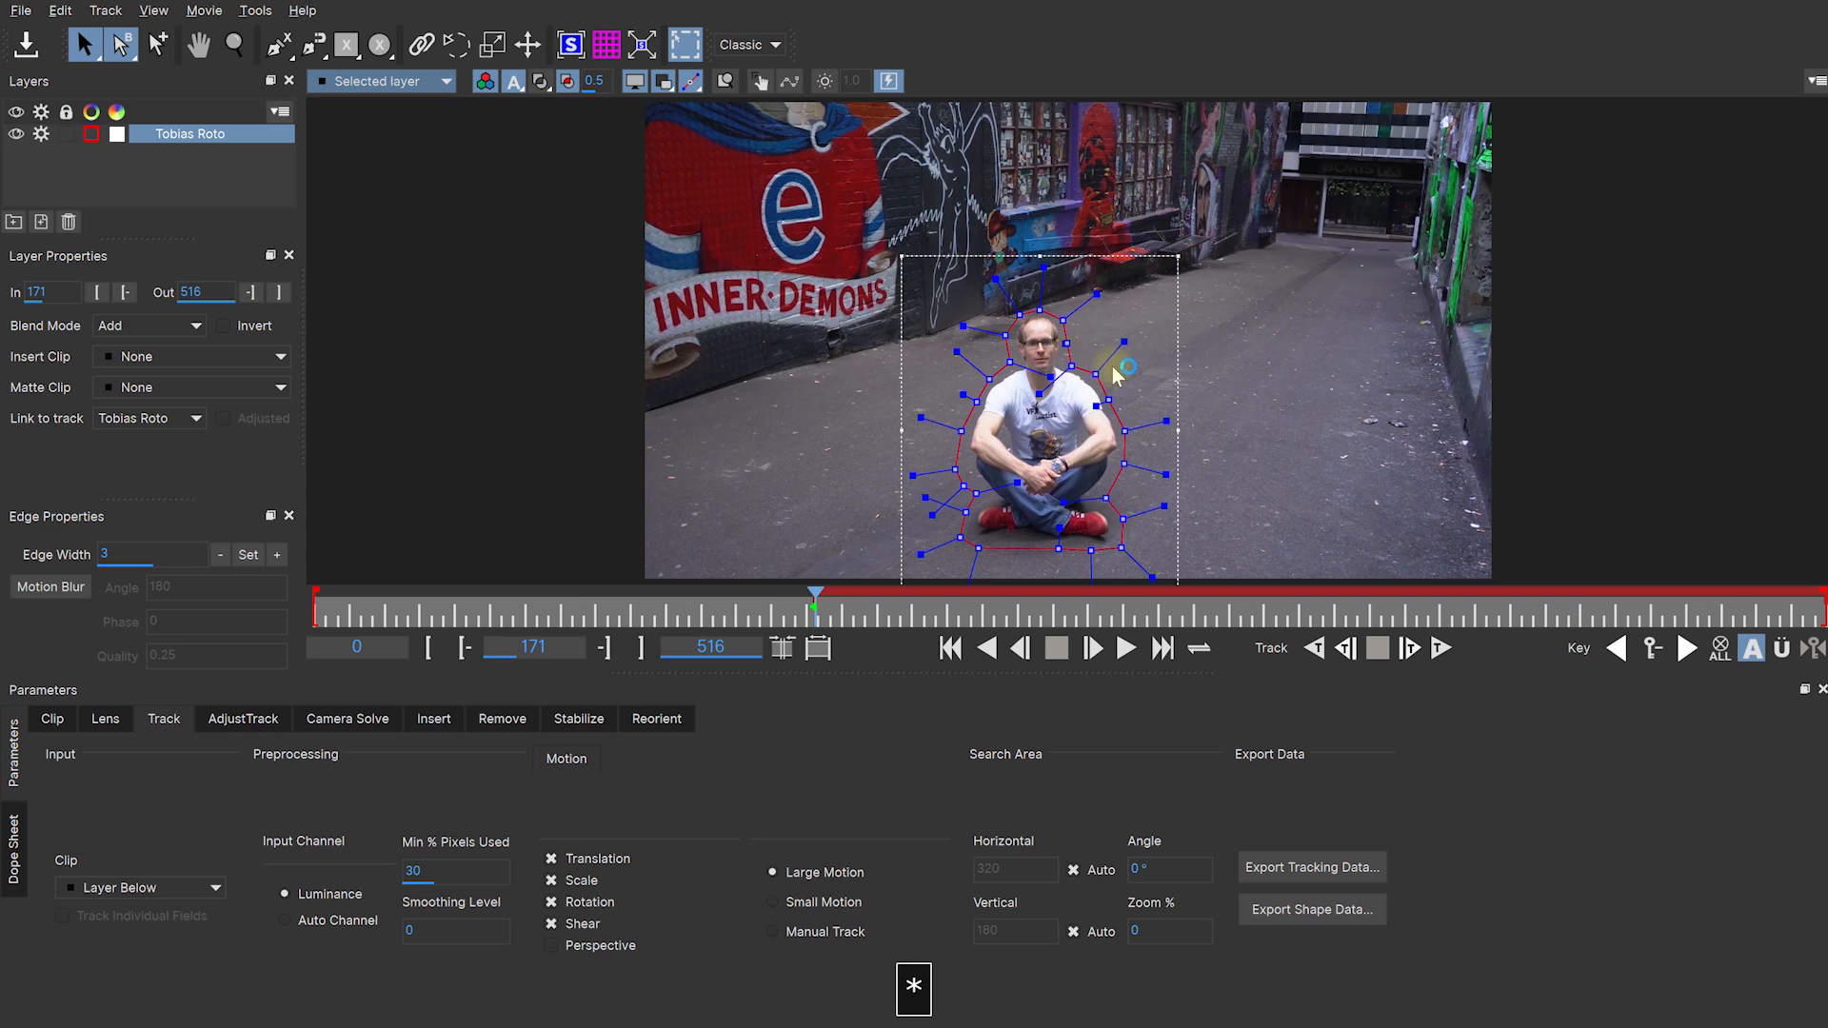
click(1442, 649)
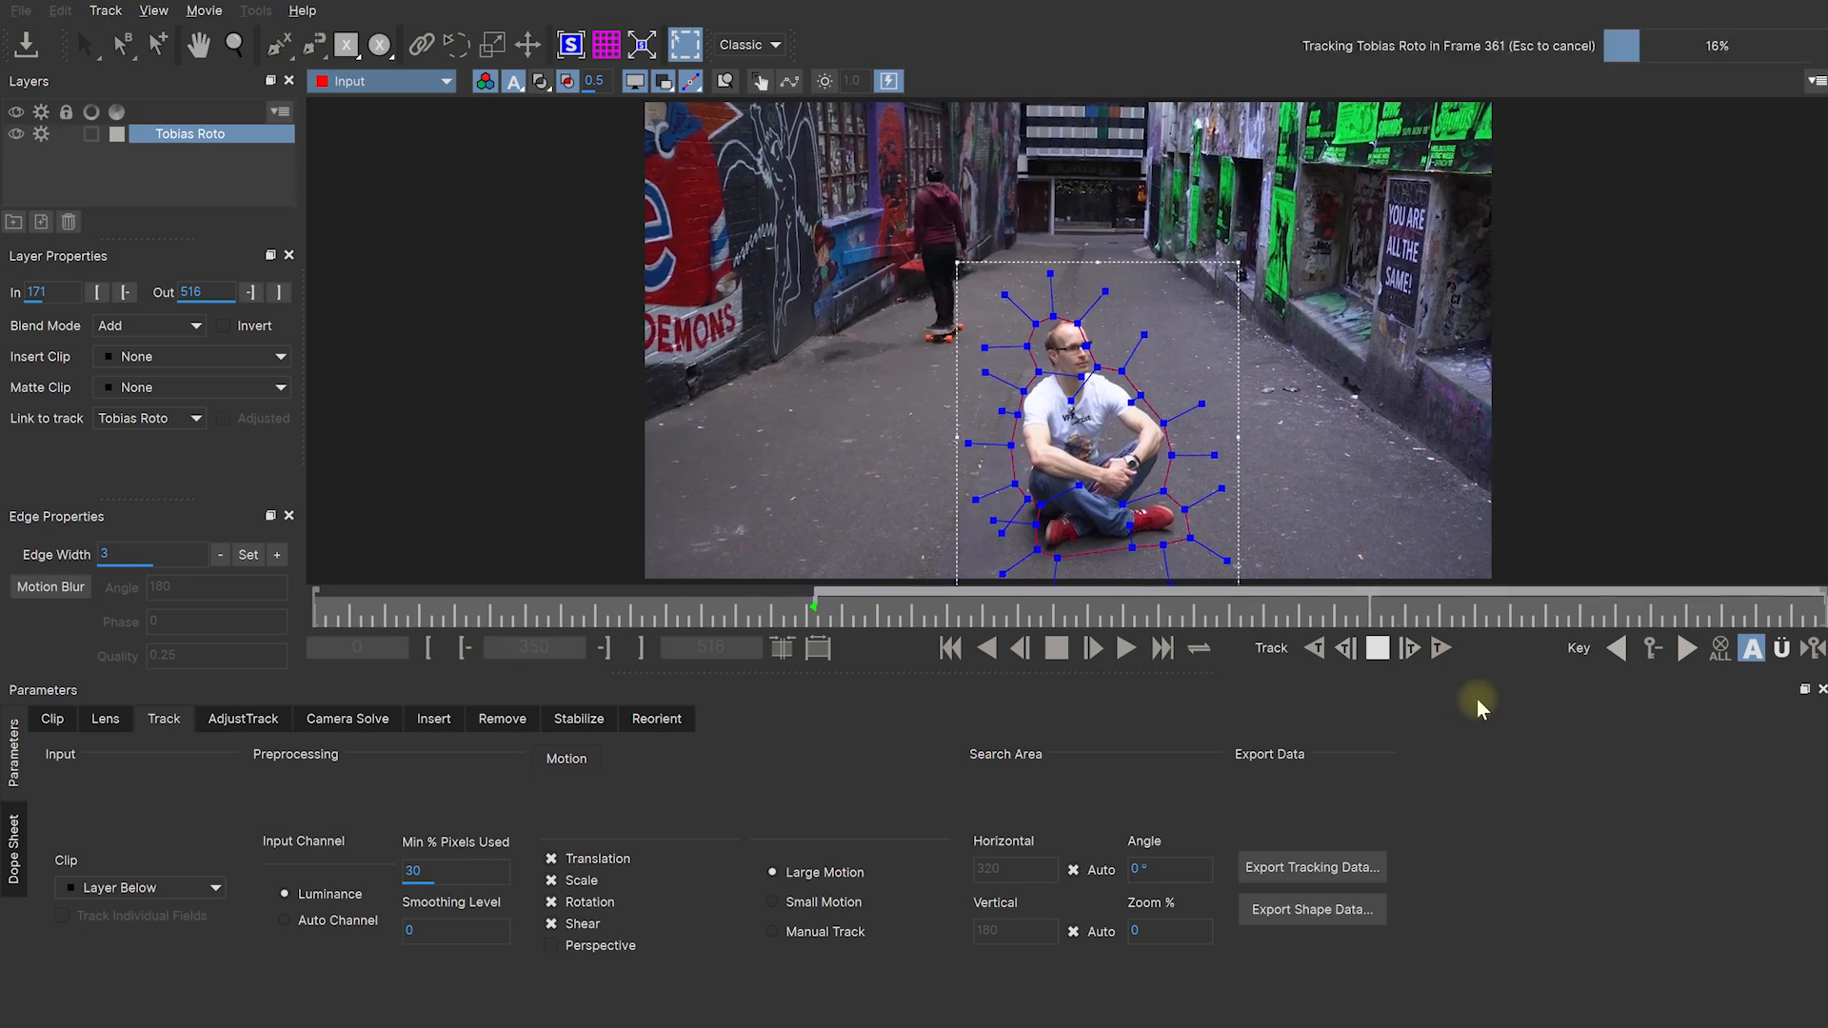
Step: Adjust the roto spline's points around the man at a frame partway through the track and at the last frame
drag(1817, 604, 1056, 610)
key(z)
drag(1080, 419, 1116, 298)
key(x)
drag(953, 483, 916, 511)
drag(991, 549, 1823, 614)
key(z)
drag(1006, 207, 1050, 203)
drag(1069, 272, 1071, 272)
drag(967, 482, 960, 463)
Step: Return to frame 171 and turn off tracking for the man's roto layer
drag(1819, 614, 880, 624)
key(ctrl+Down)
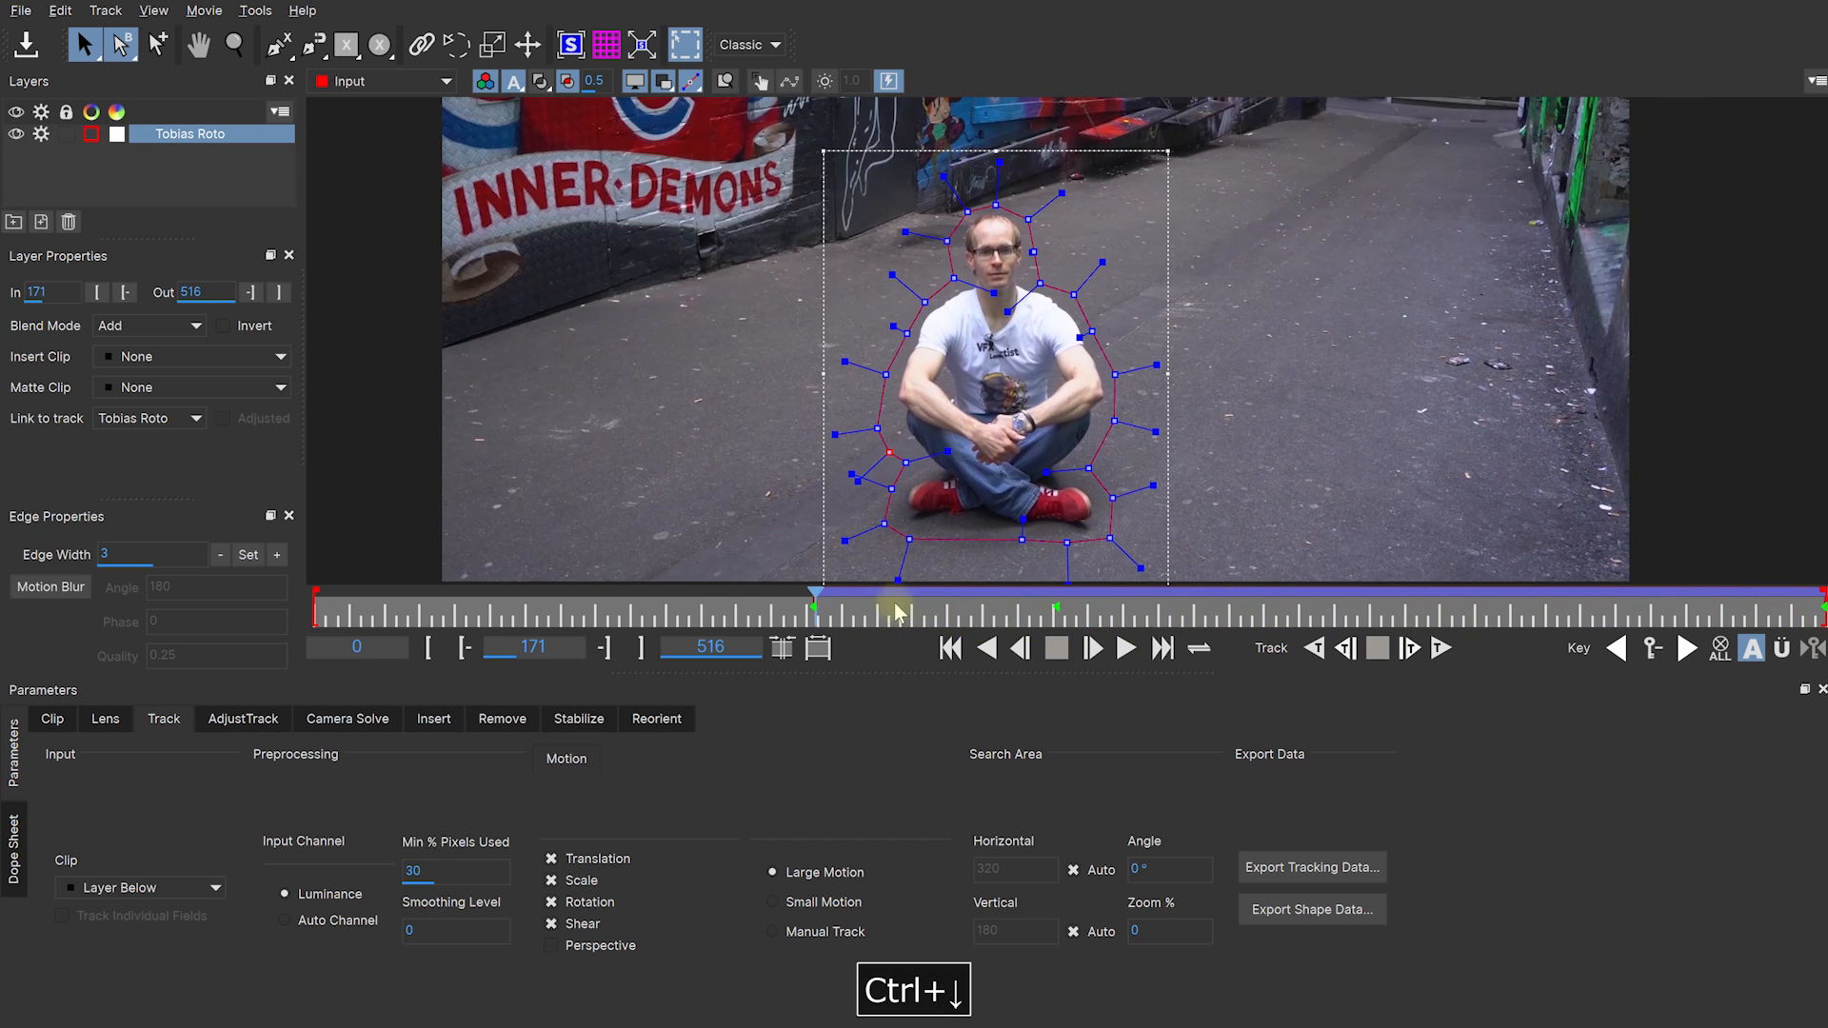
key(z)
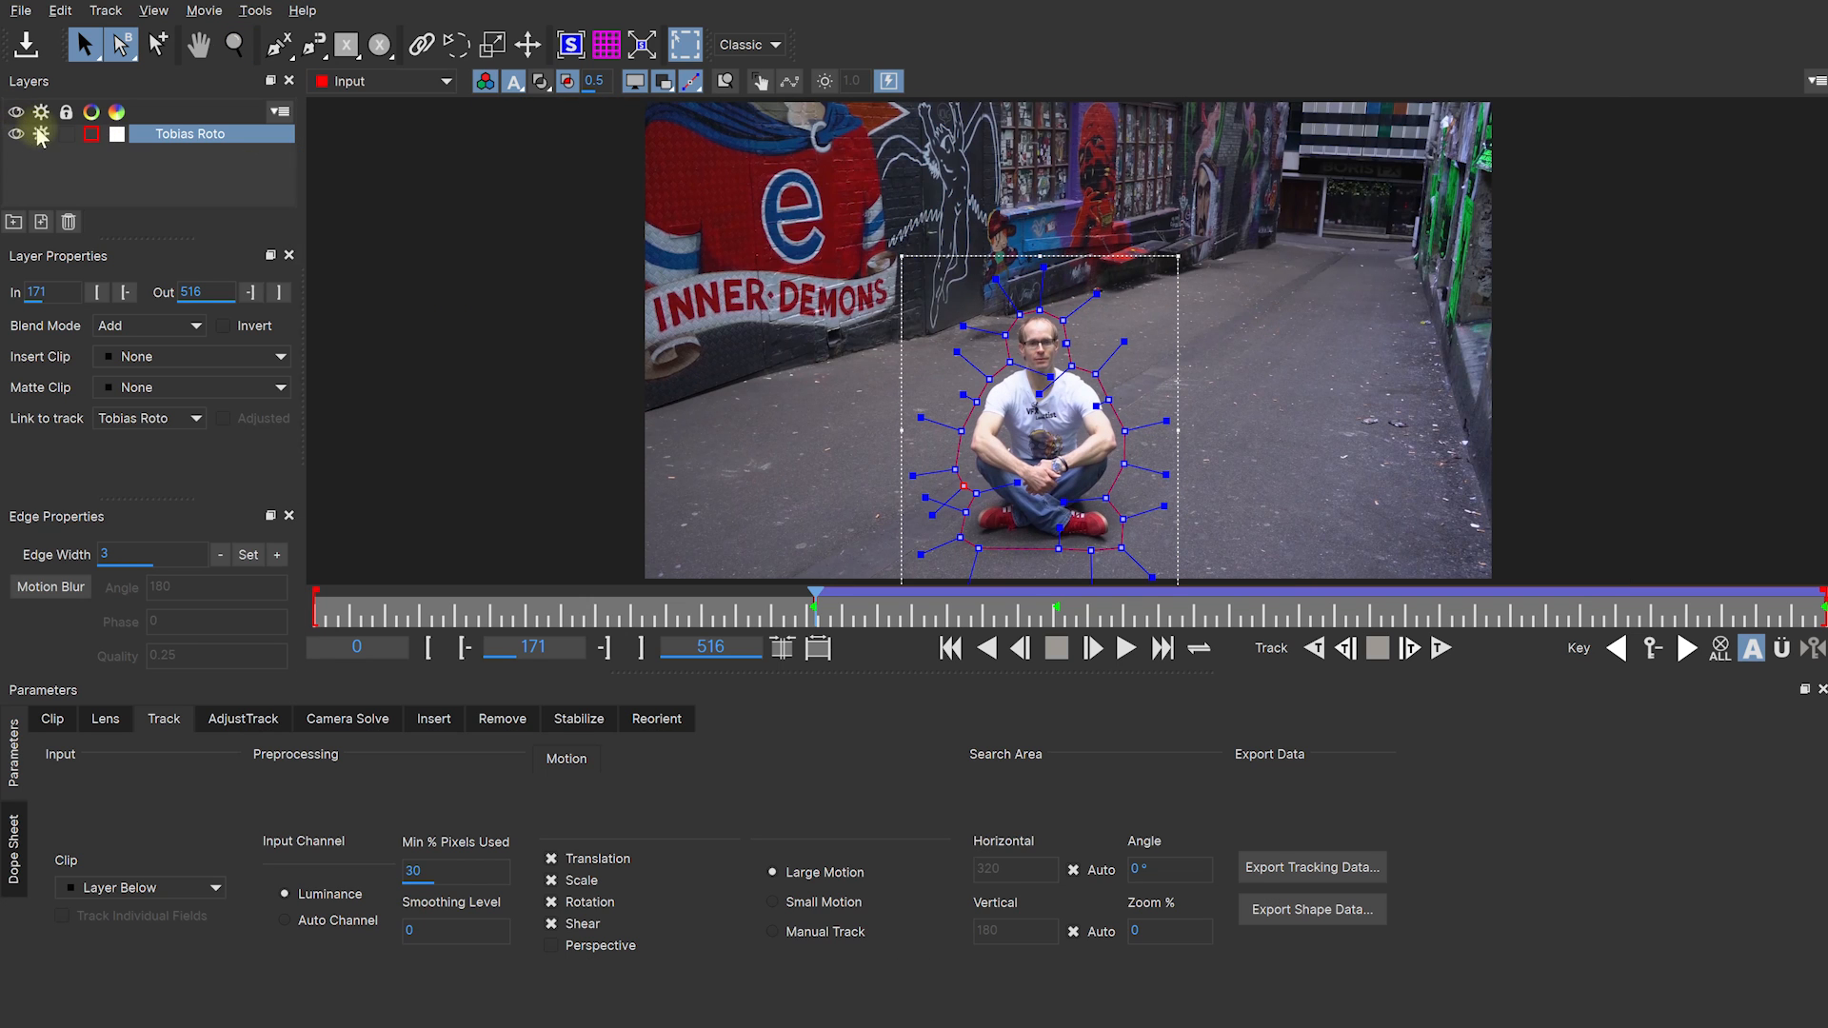
click(41, 135)
Step: Draw a large closed X-spline over the alley pavement around the seated man and fine-tune its far corner point
click(283, 57)
click(1281, 270)
click(768, 461)
key(x)
drag(946, 596, 903, 522)
click(1265, 518)
click(1305, 198)
right_click(1294, 266)
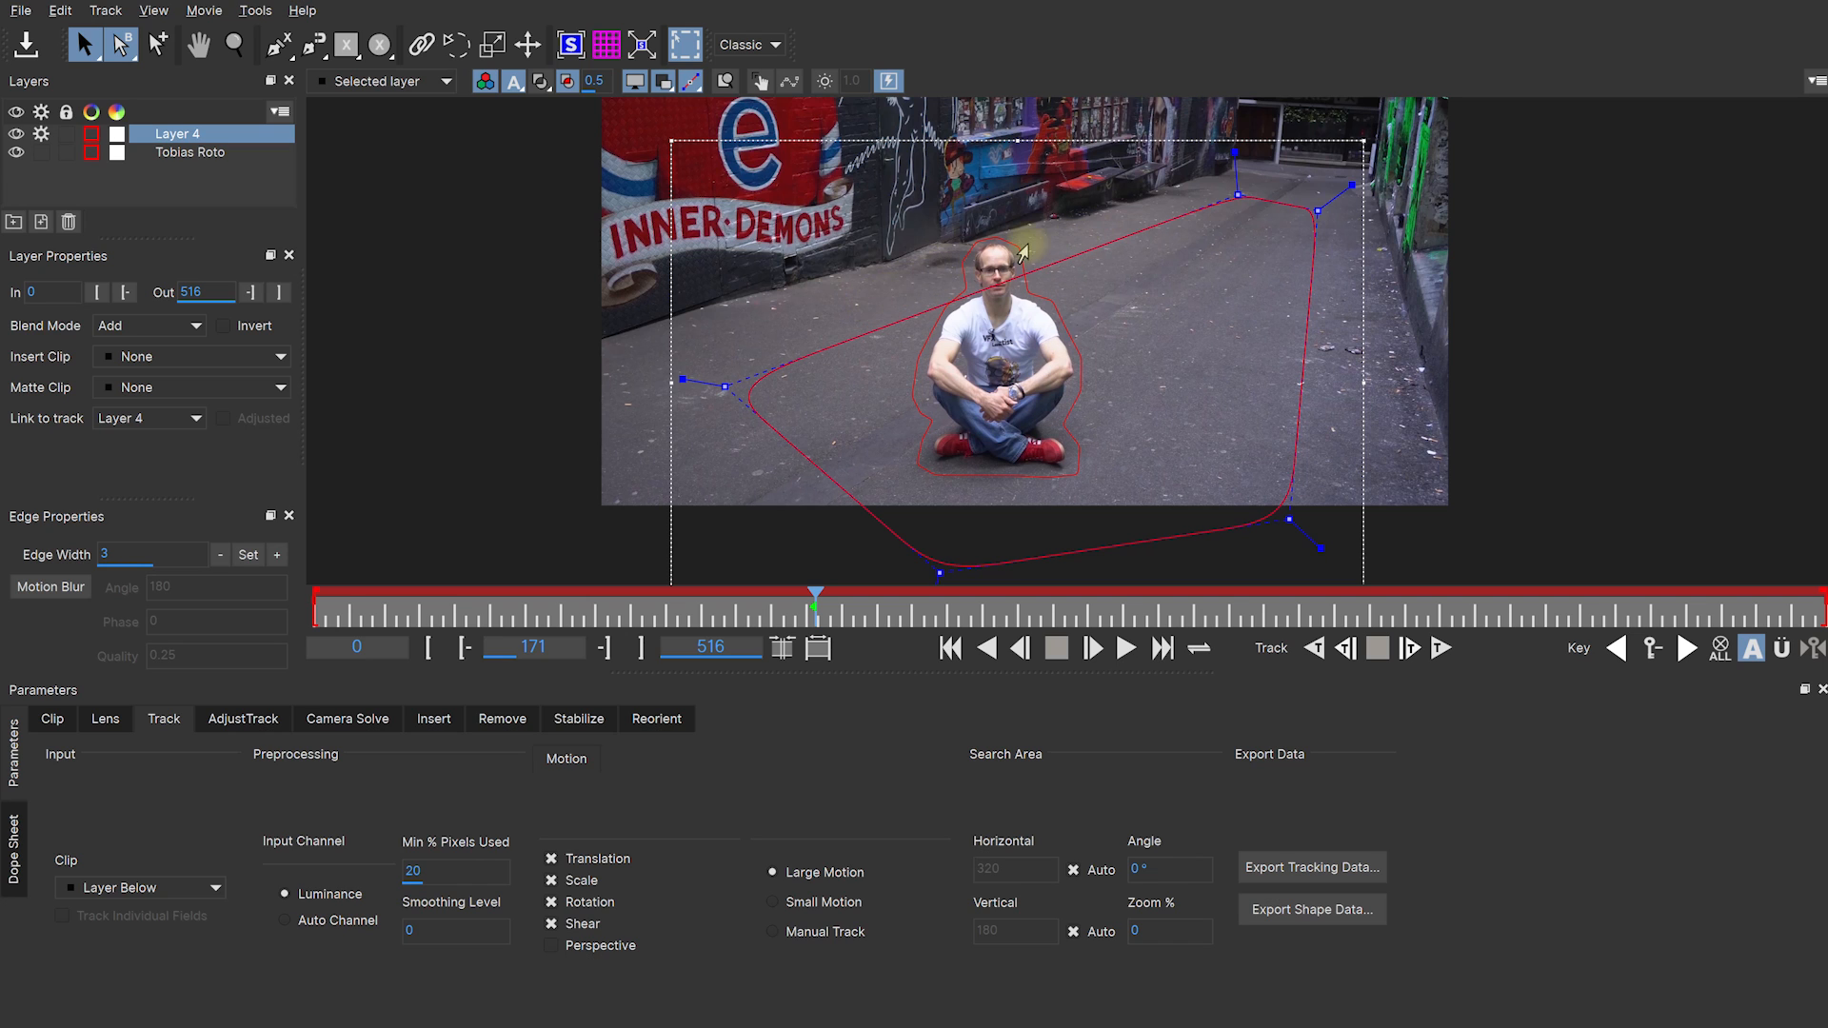
drag(1244, 191, 1251, 196)
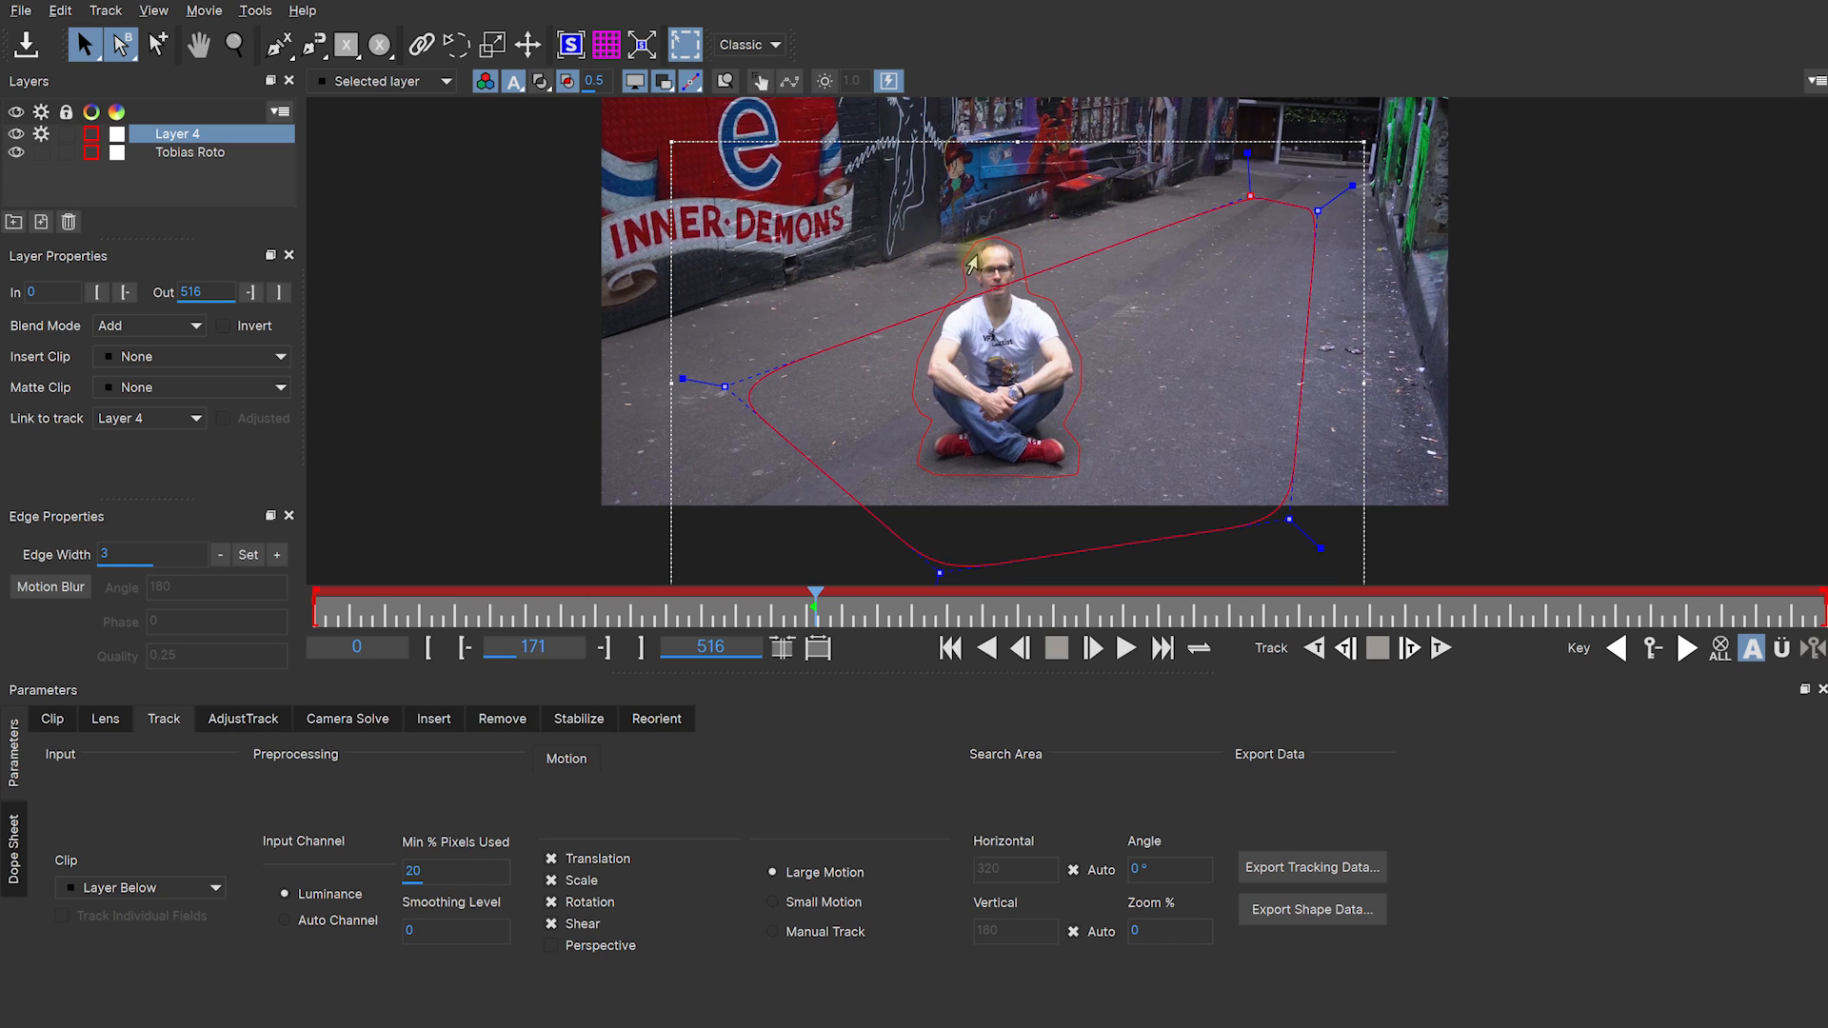
Step: Rename the new pavement layer as Ground and move it below the man's roto layer
double_click(181, 135)
text(Ground)
key(Return)
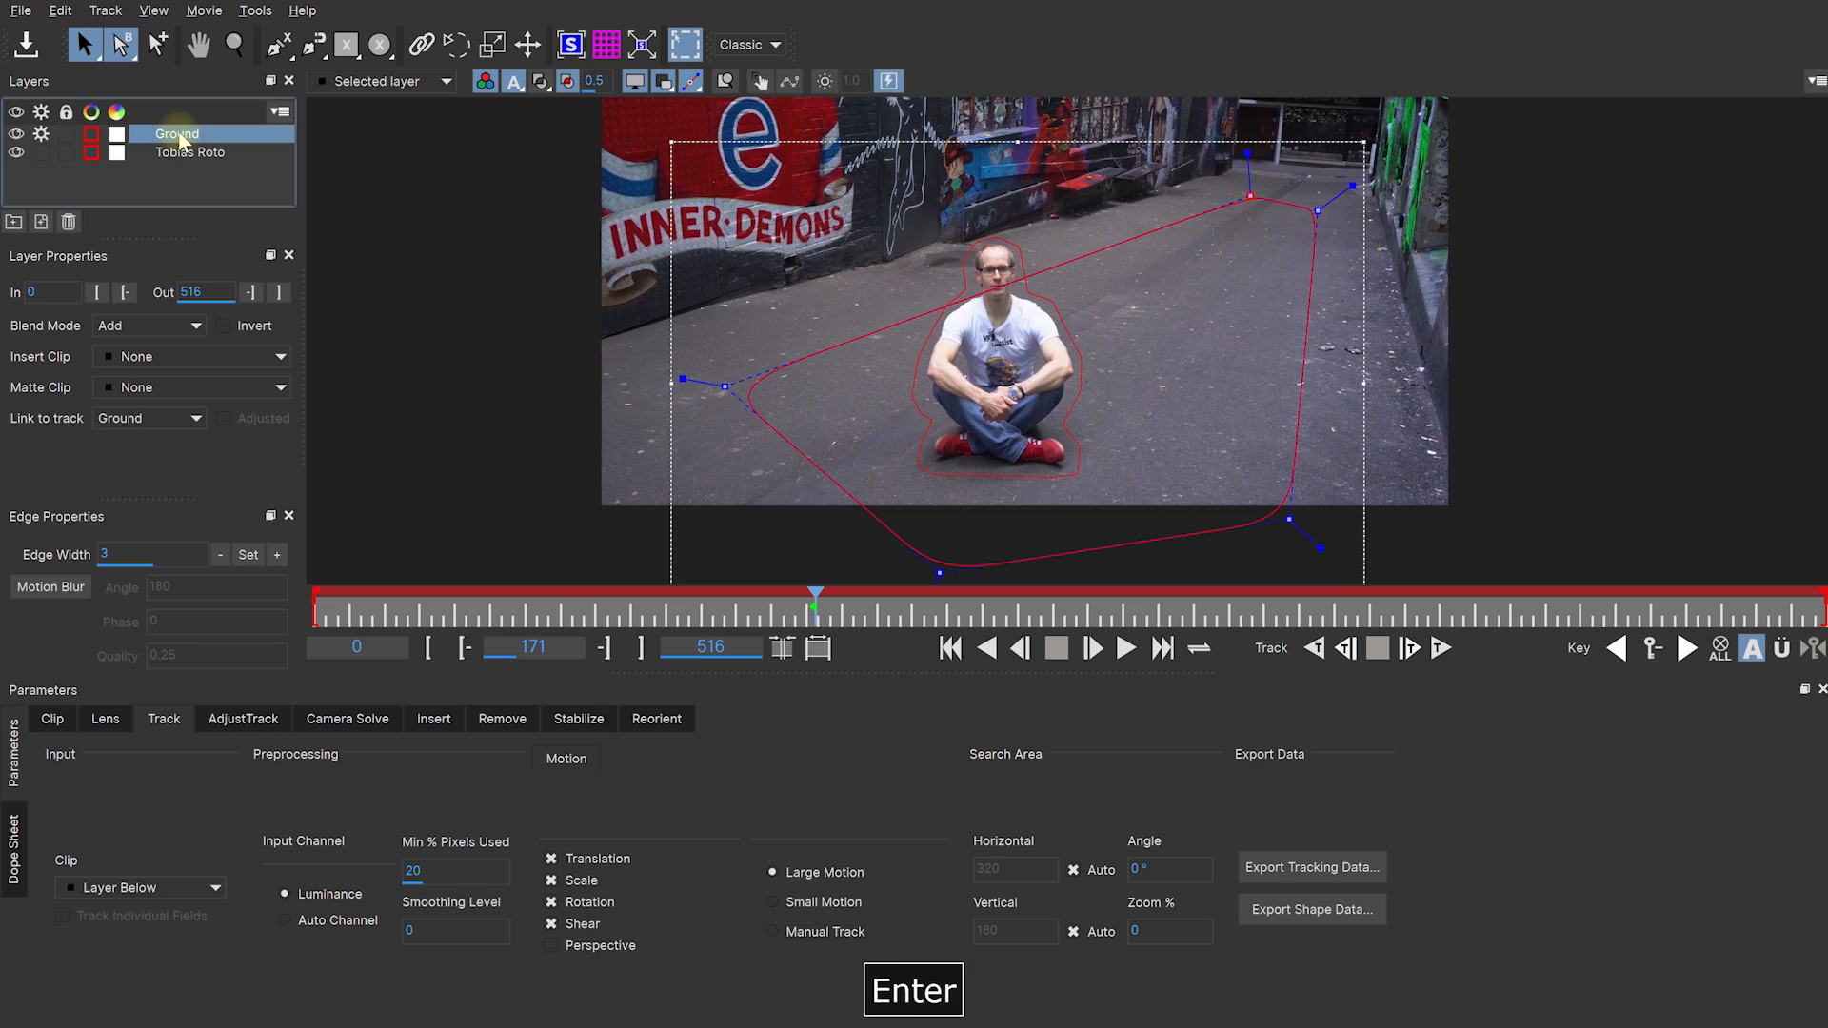
drag(179, 141, 172, 179)
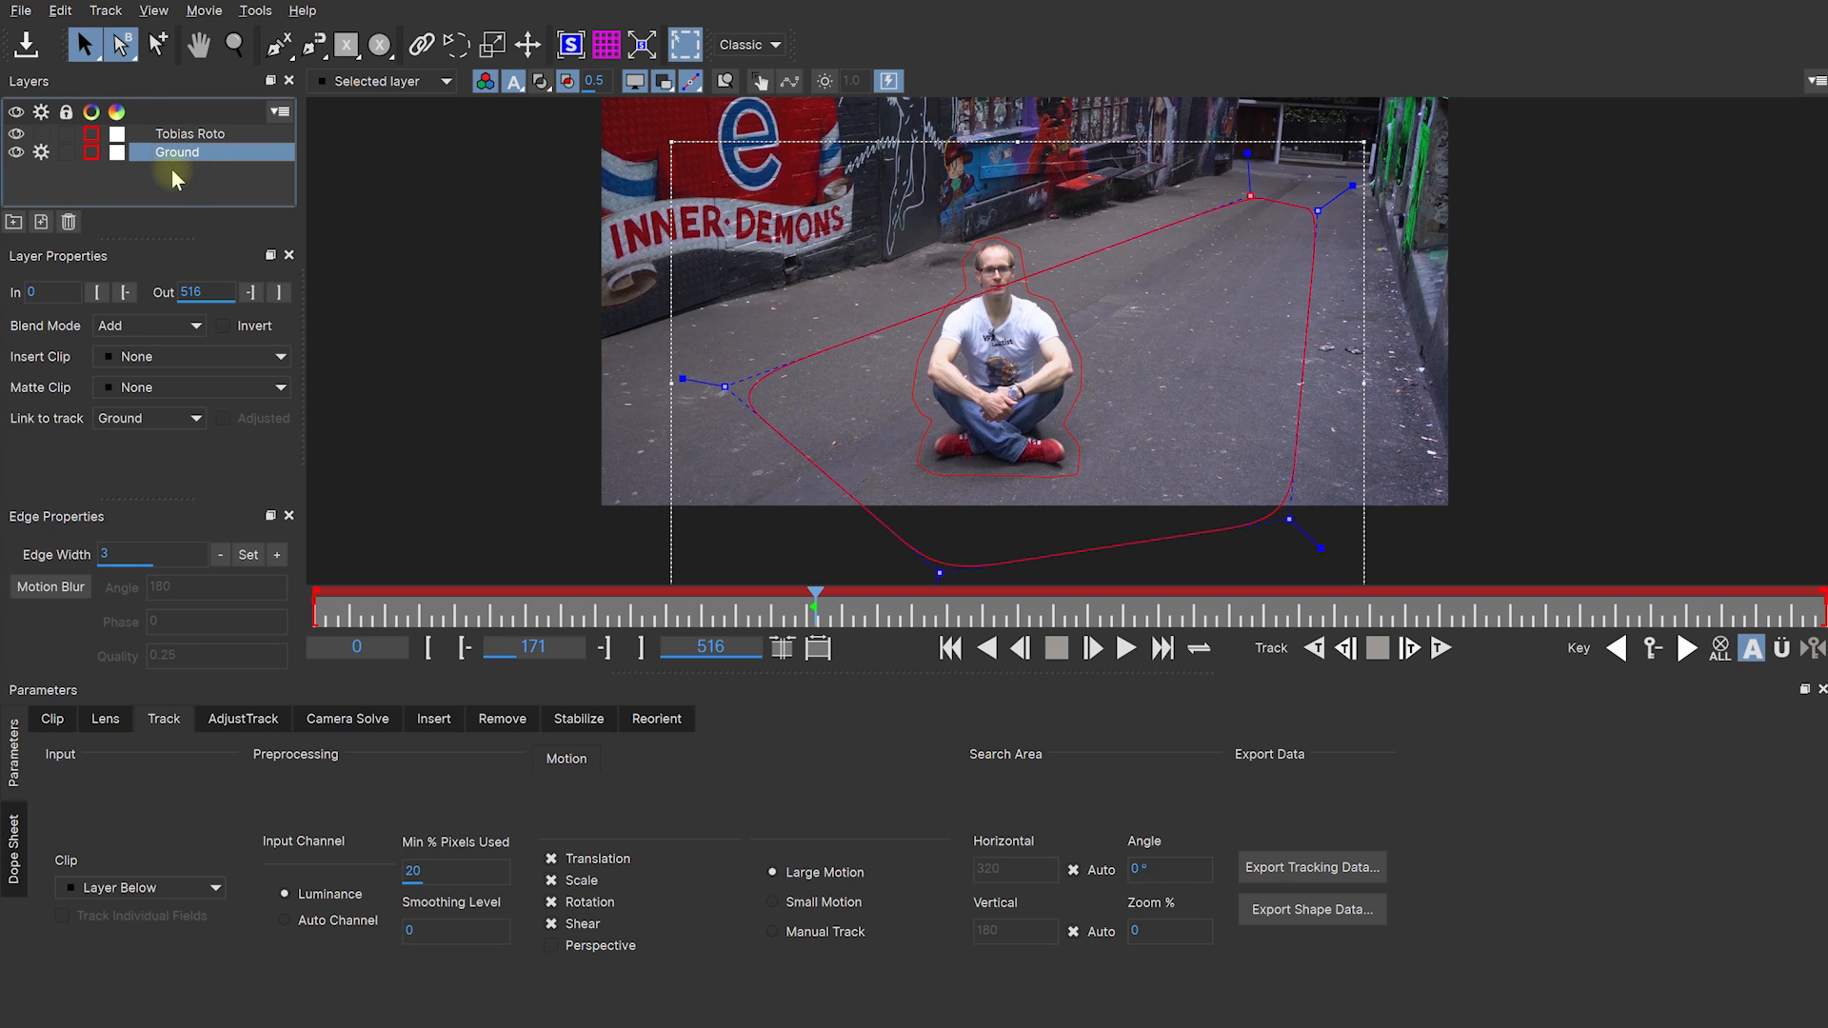
Step: Start the Ground layer at frame 171 and enable Perspective motion with Min % Pixels Used set to 58.86
click(191, 136)
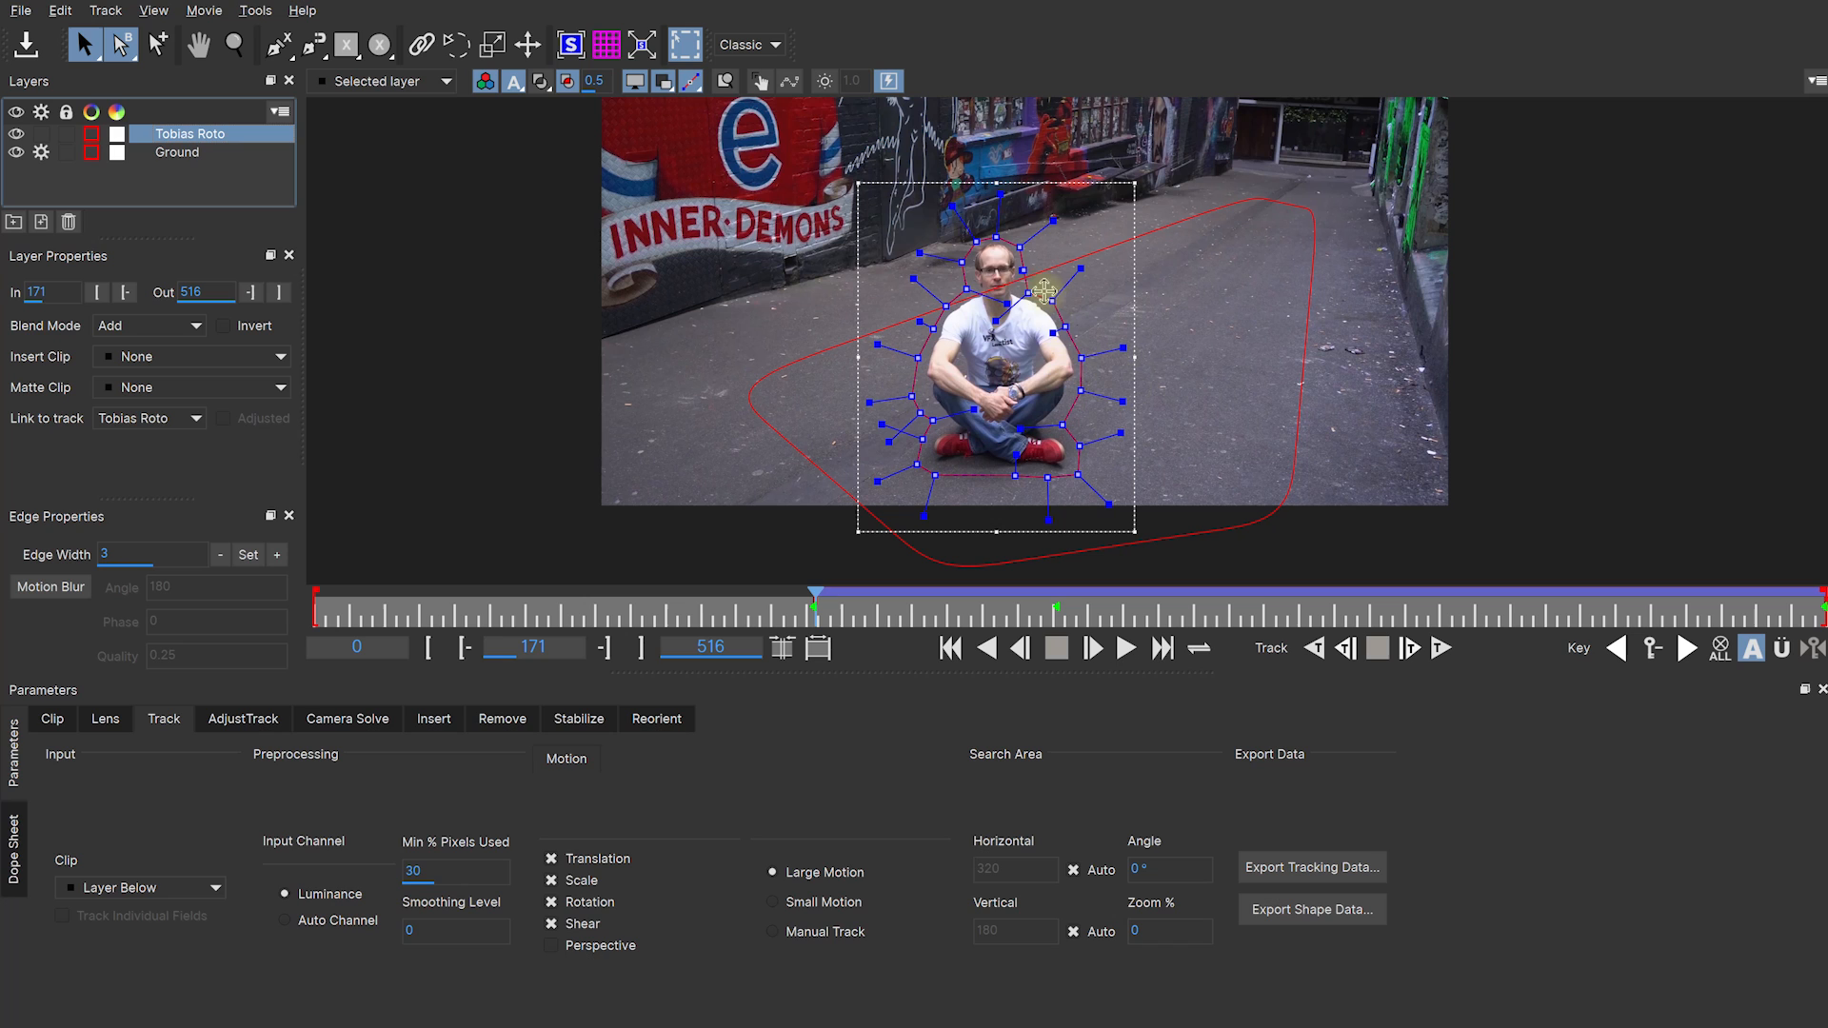
click(187, 157)
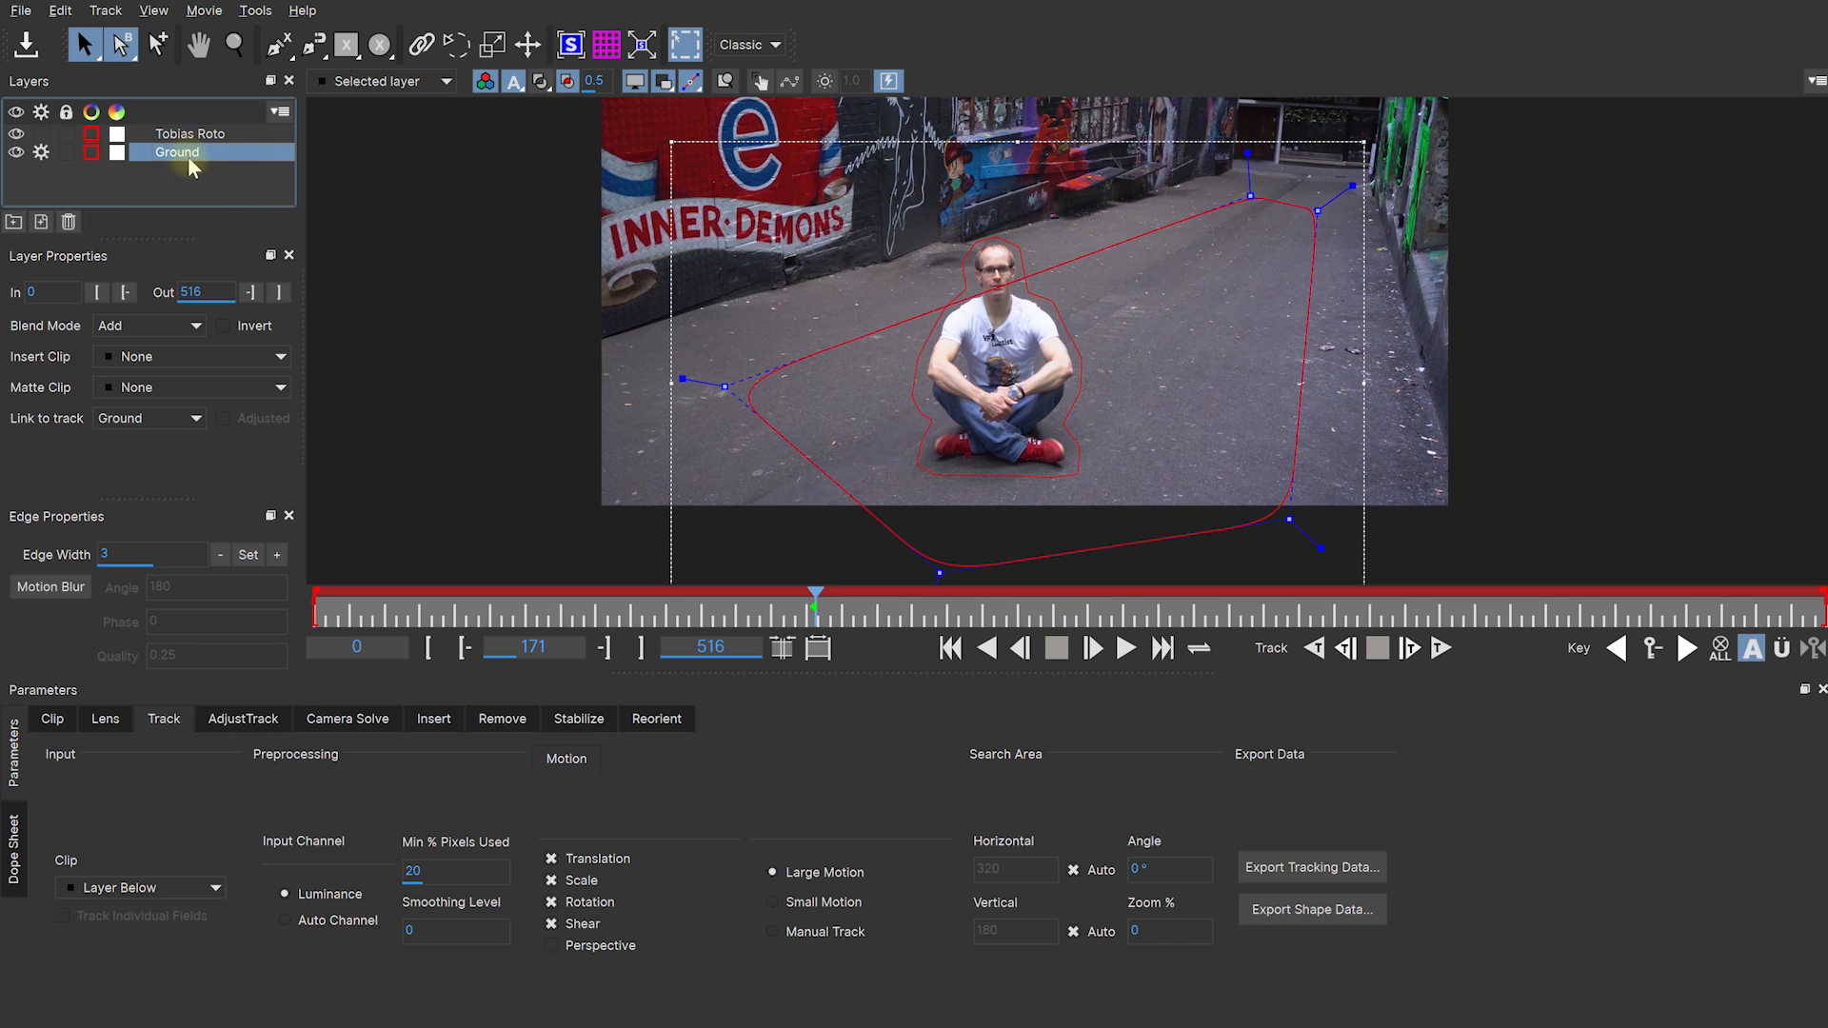
click(96, 294)
click(95, 295)
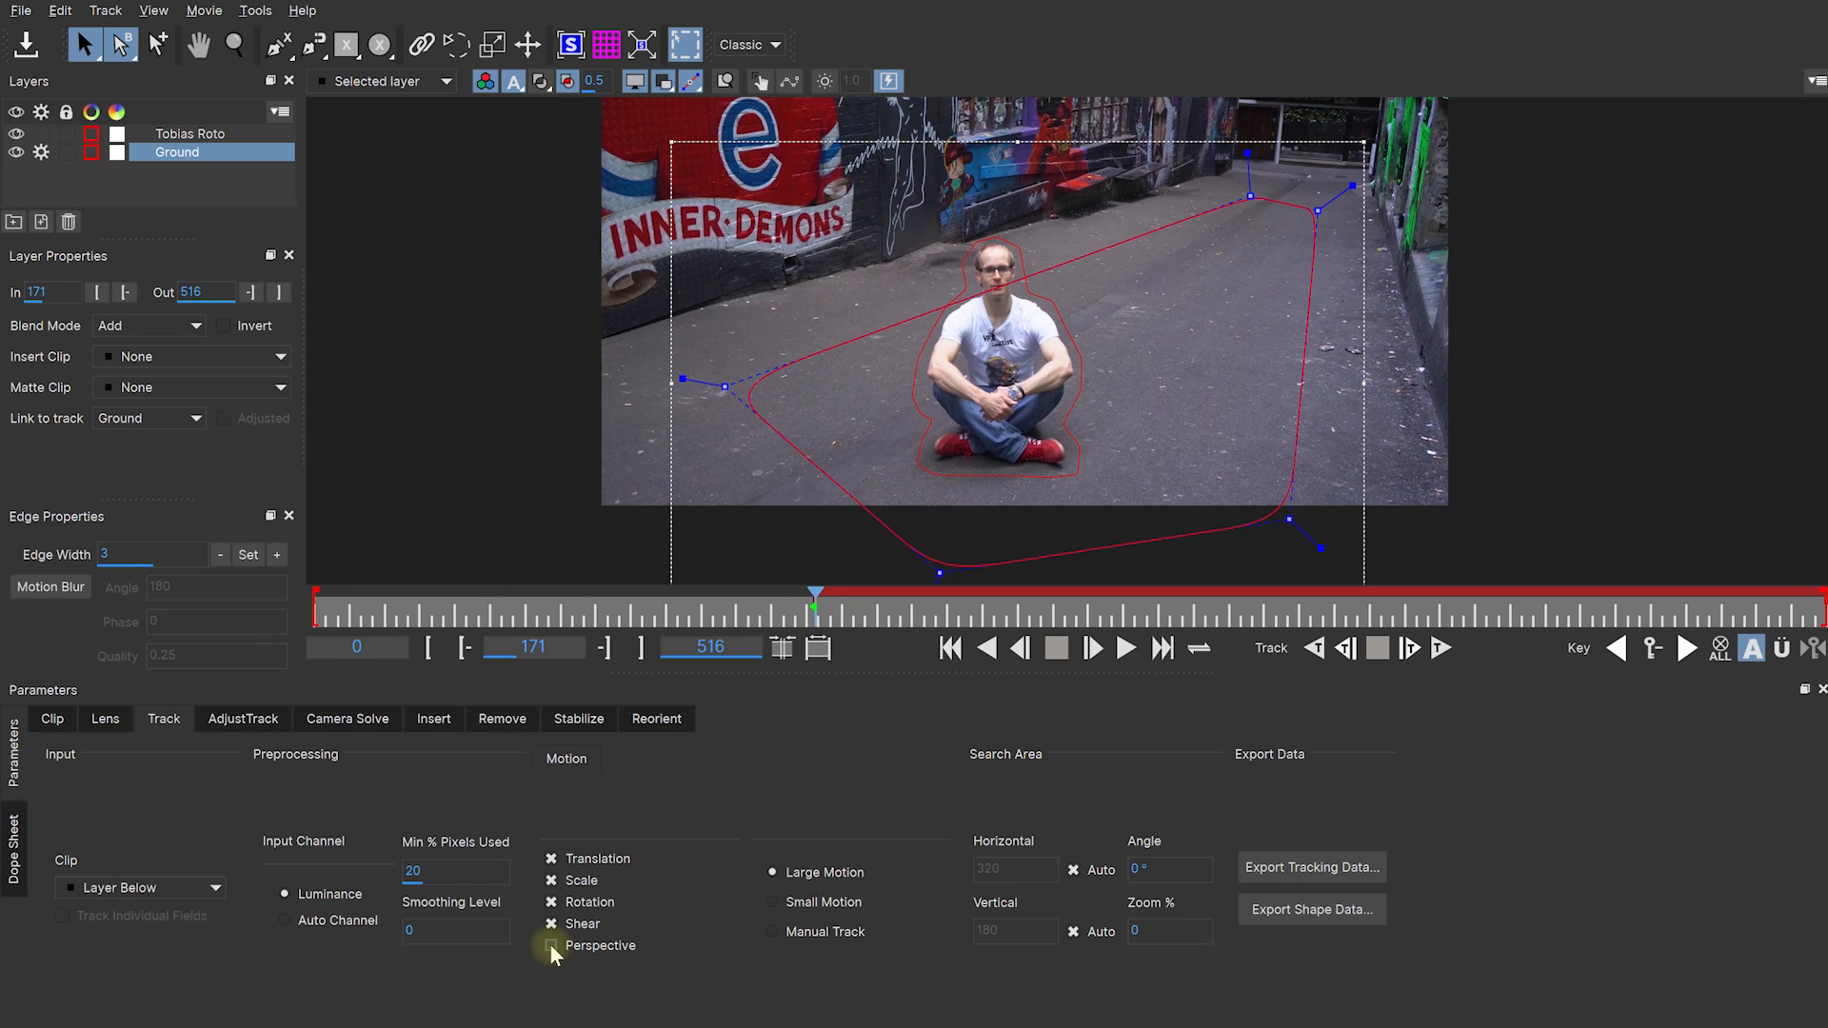
drag(449, 870, 485, 899)
Step: Show the planar surface and grid, and align the surface's four corners with the perspective of the alley pavement
click(569, 51)
click(606, 45)
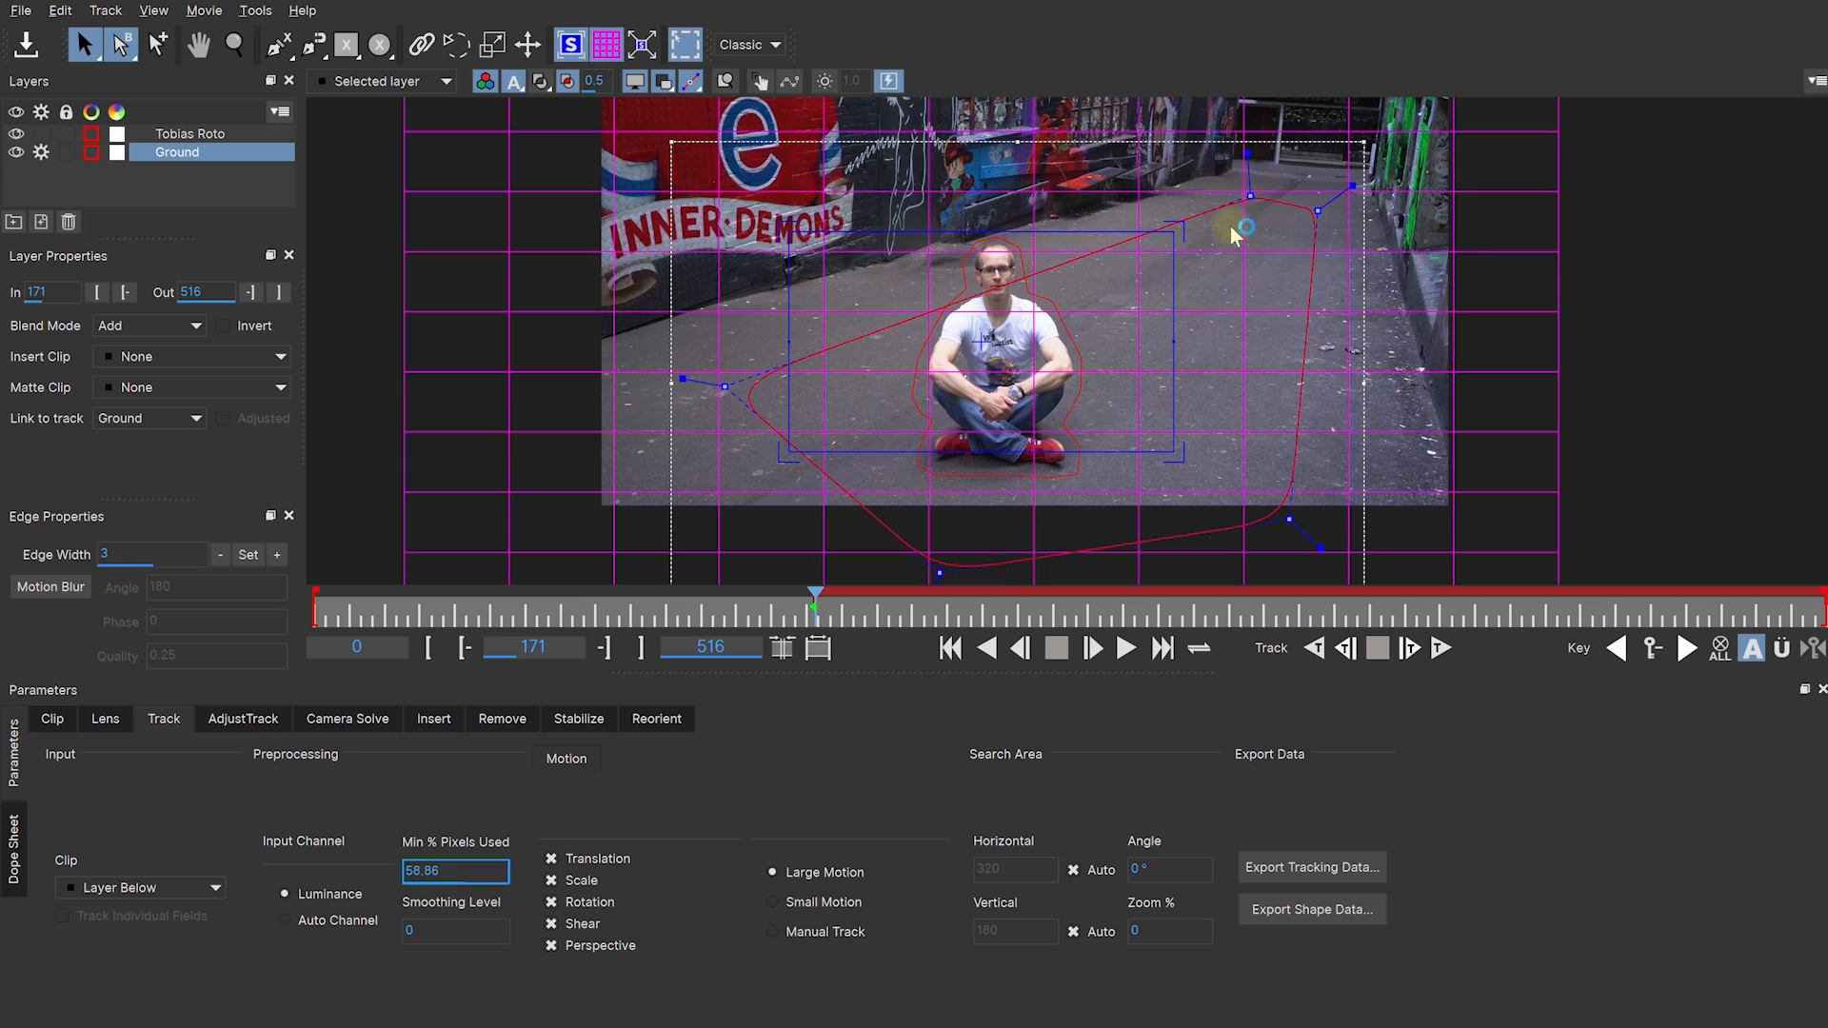
drag(1180, 228, 1209, 198)
key(ctrl+z)
drag(1178, 459, 1321, 225)
drag(780, 461, 1160, 574)
drag(789, 228, 715, 420)
drag(1169, 570, 1126, 588)
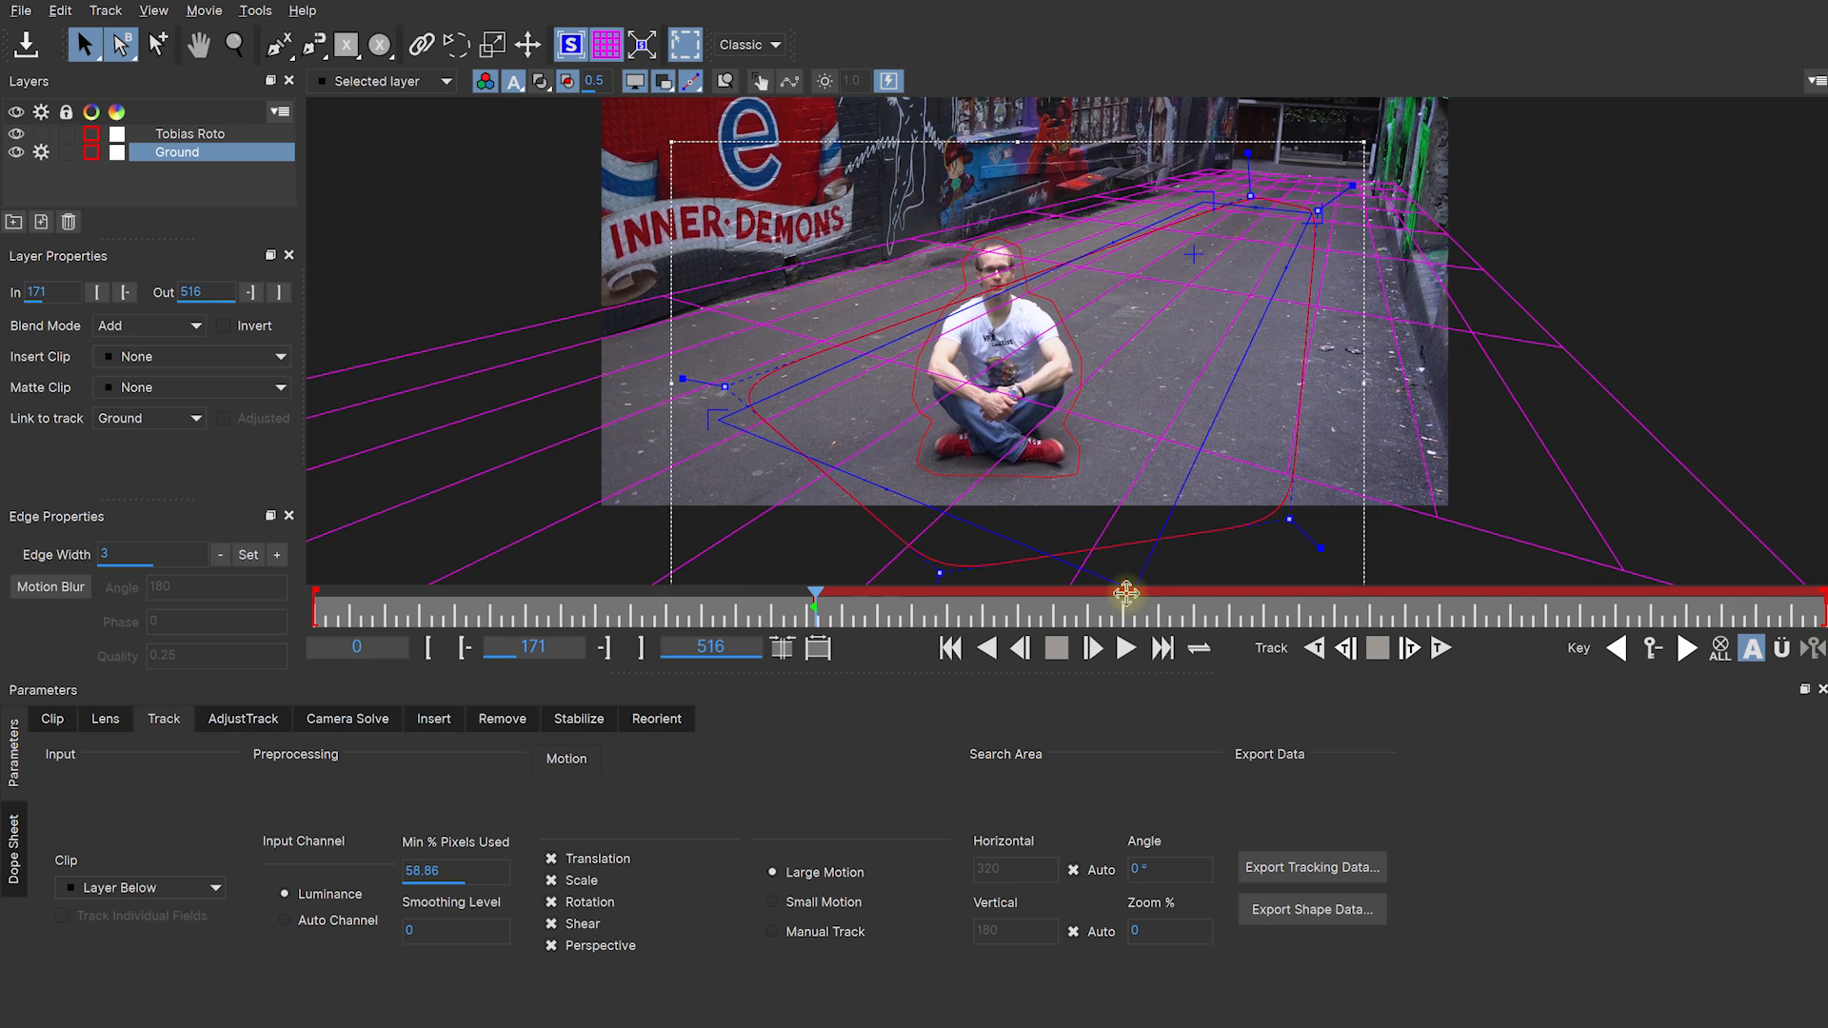
drag(1206, 198, 1216, 197)
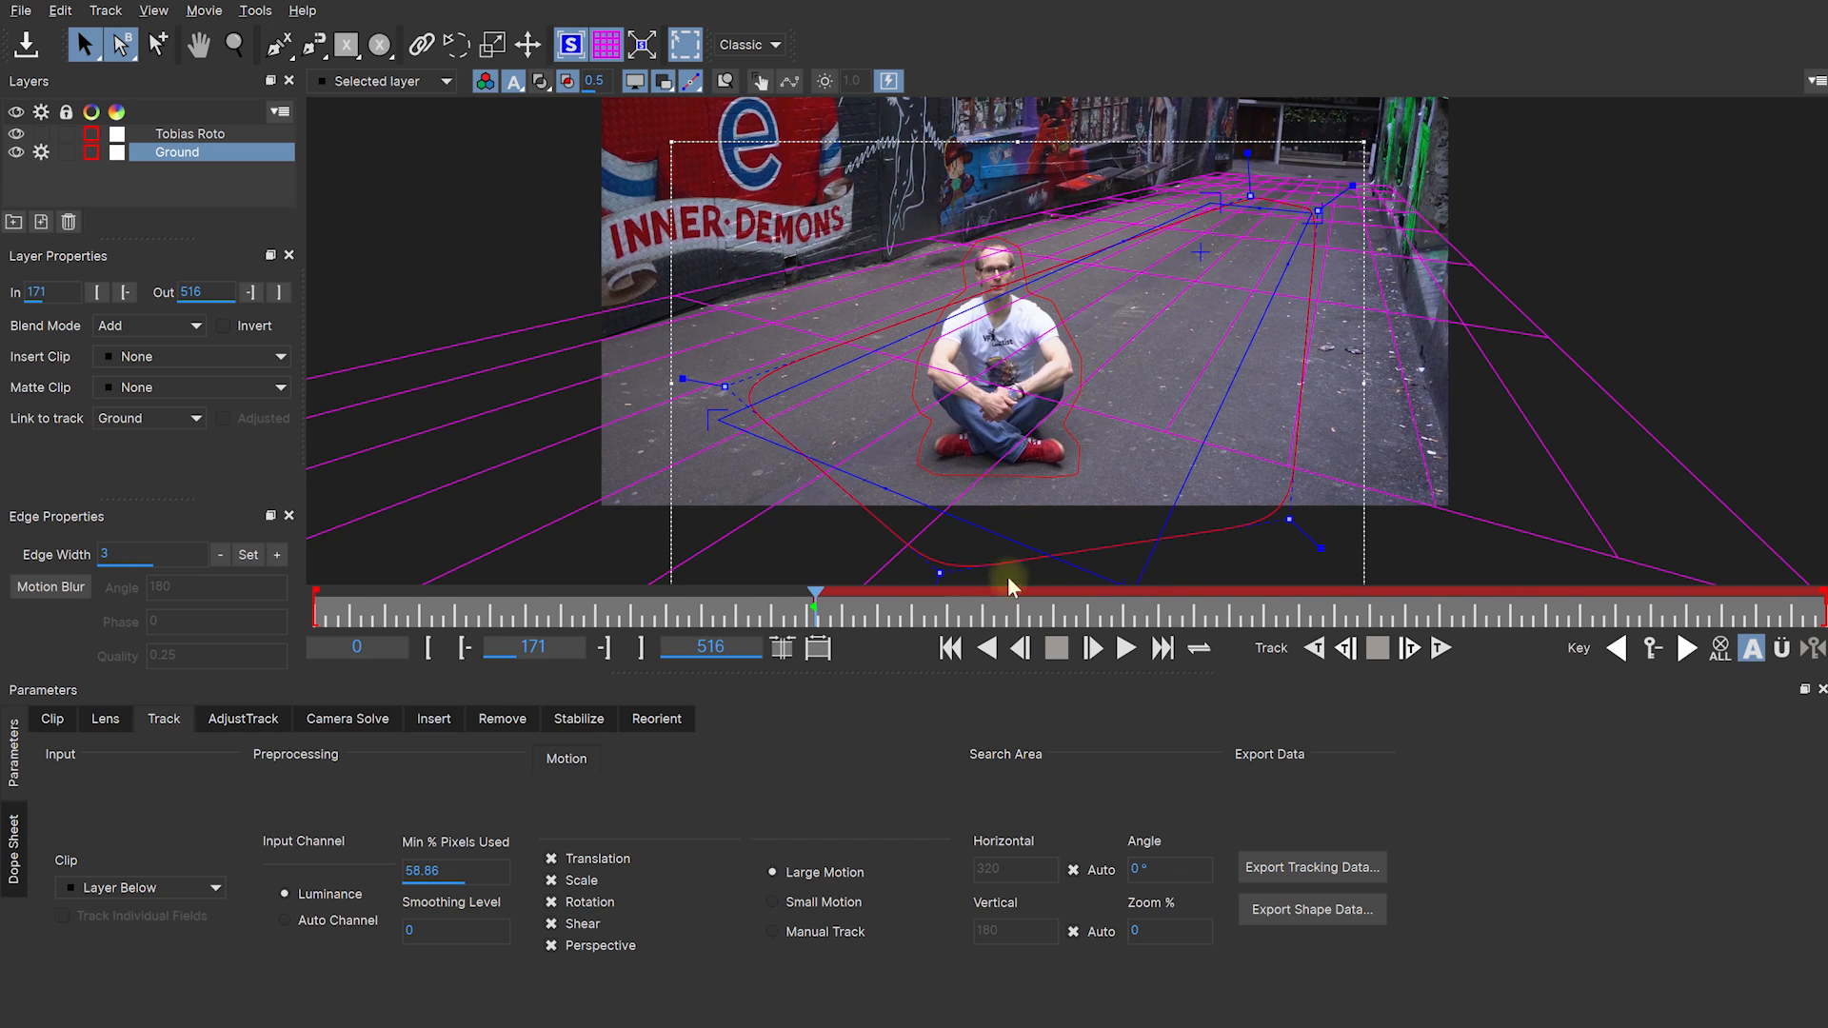
Step: Track the Ground layer forward to frame 516, check the grid across the shot, and return to frame 171
click(1440, 648)
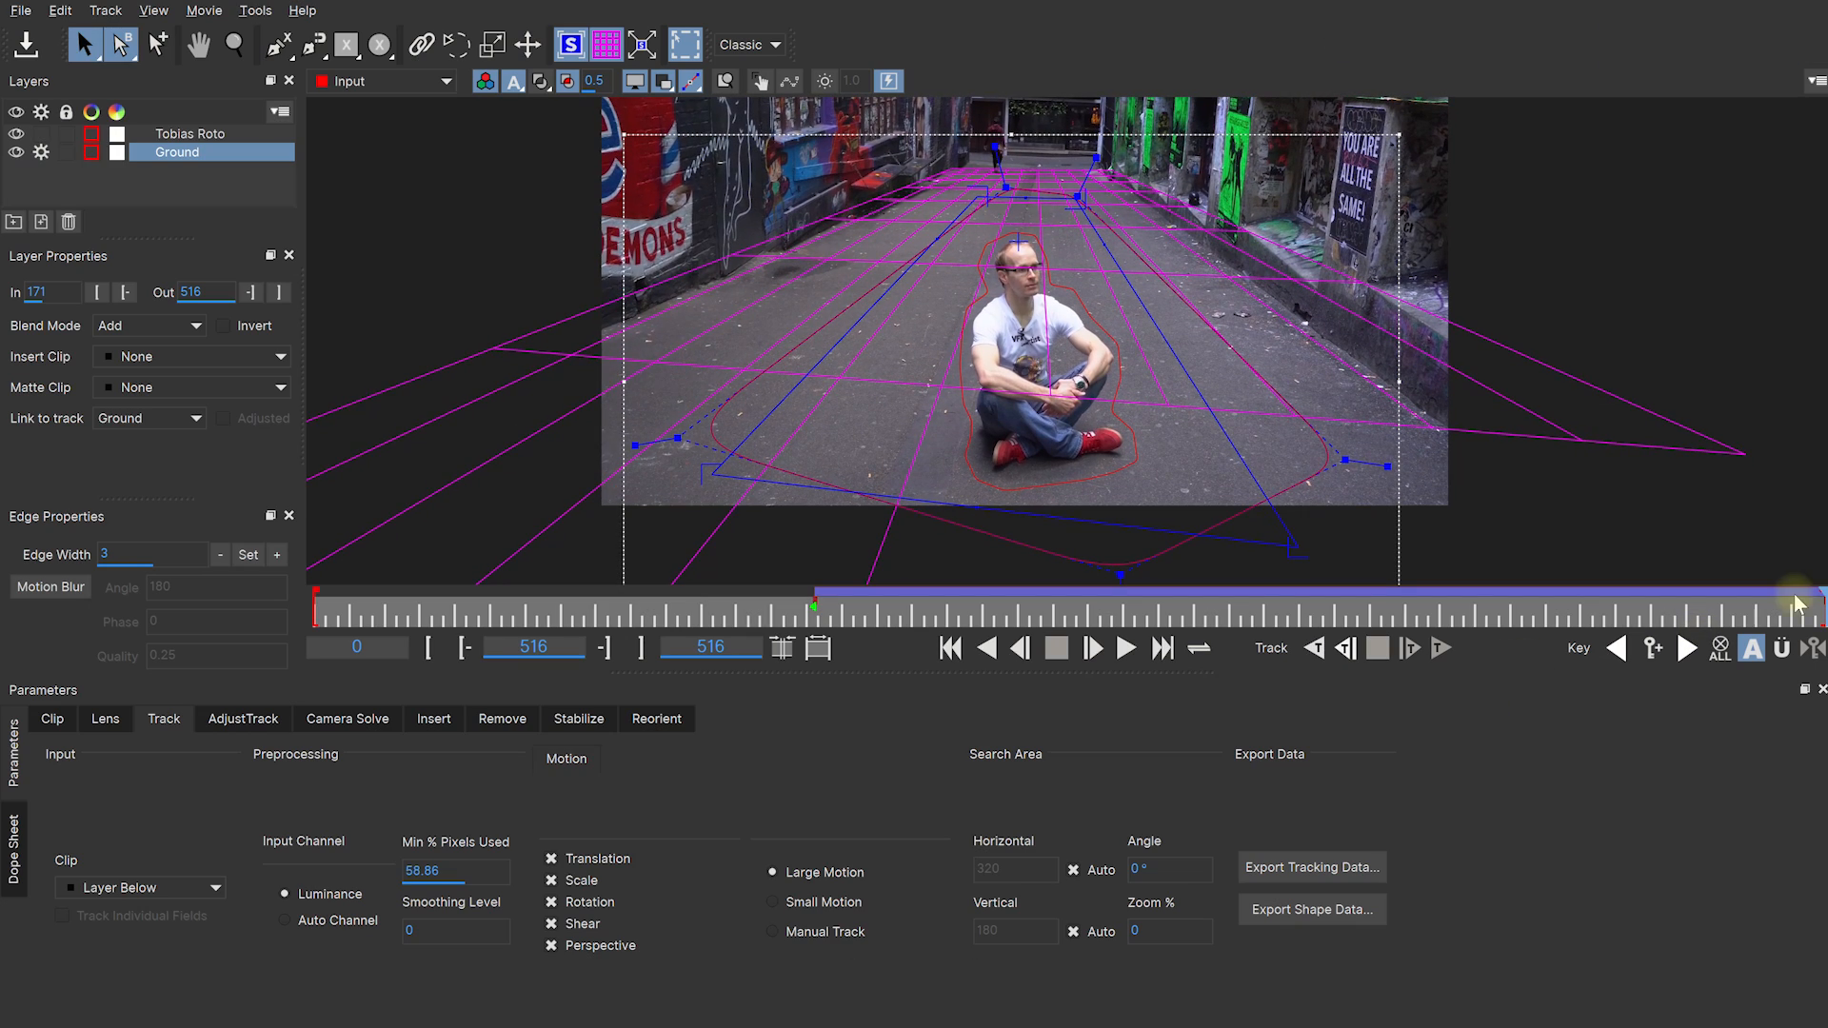
drag(1817, 604, 963, 614)
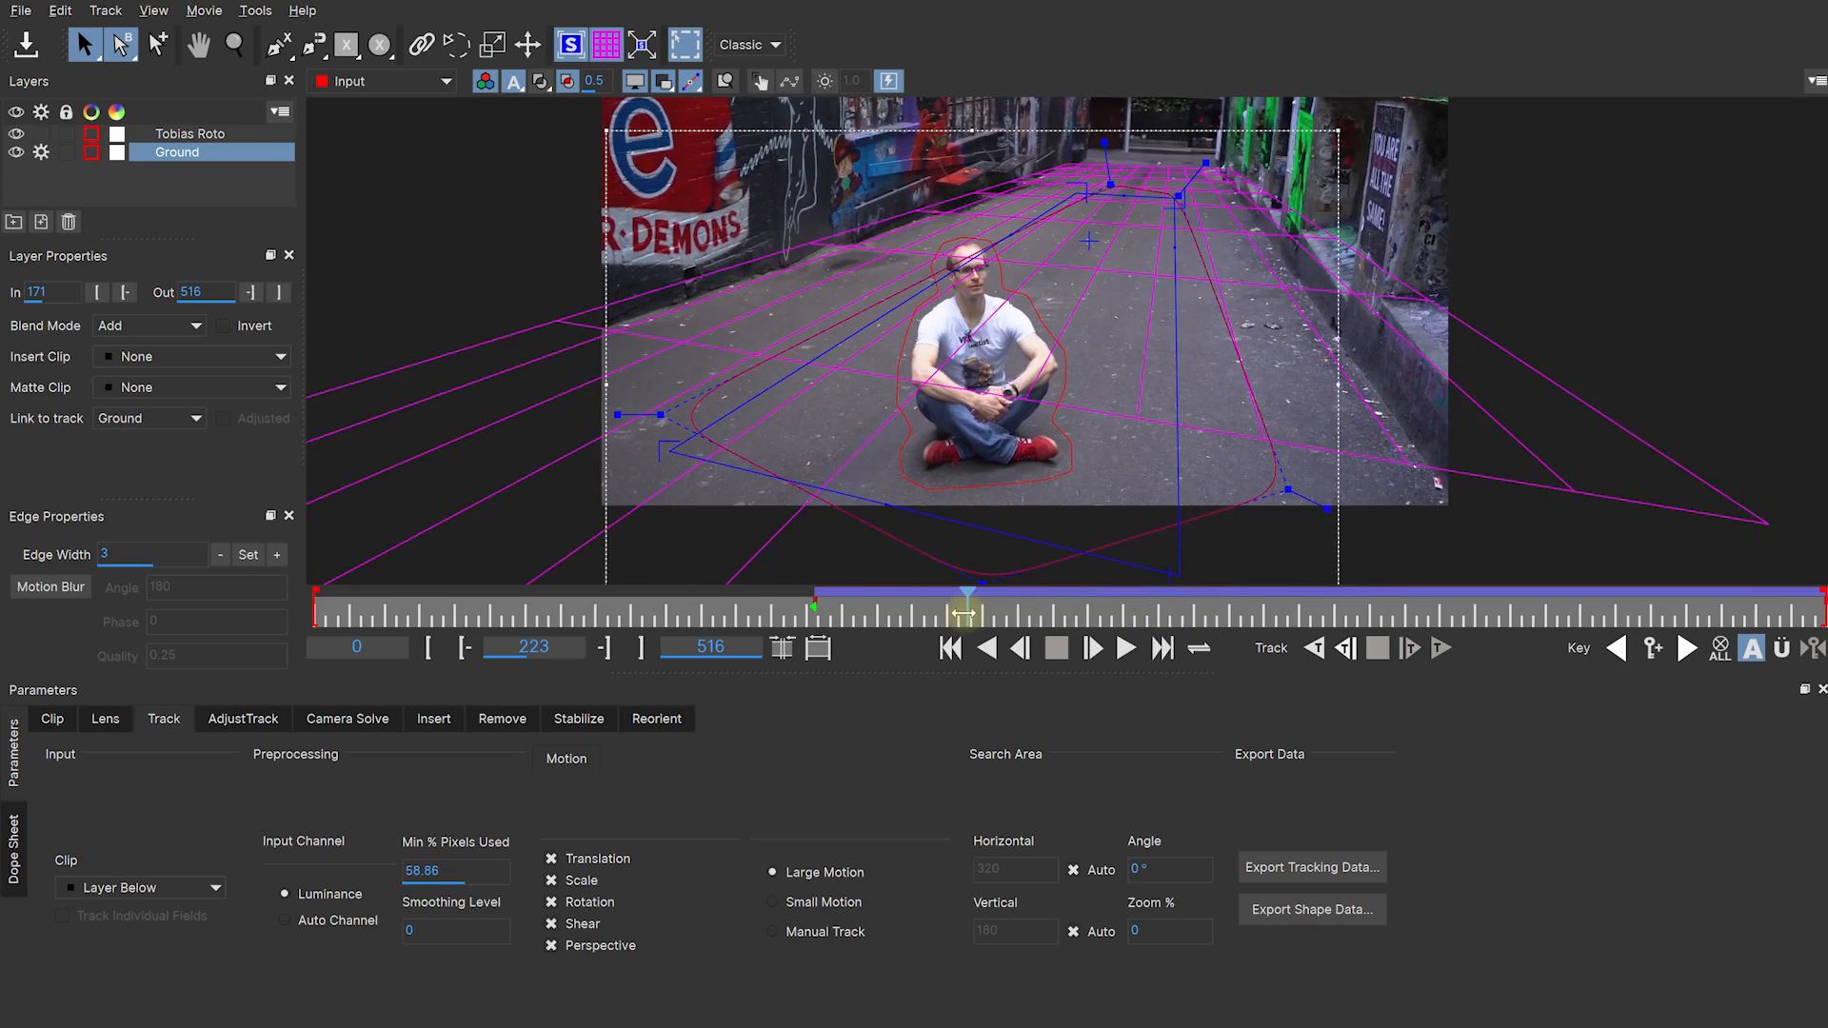
drag(921, 614, 850, 620)
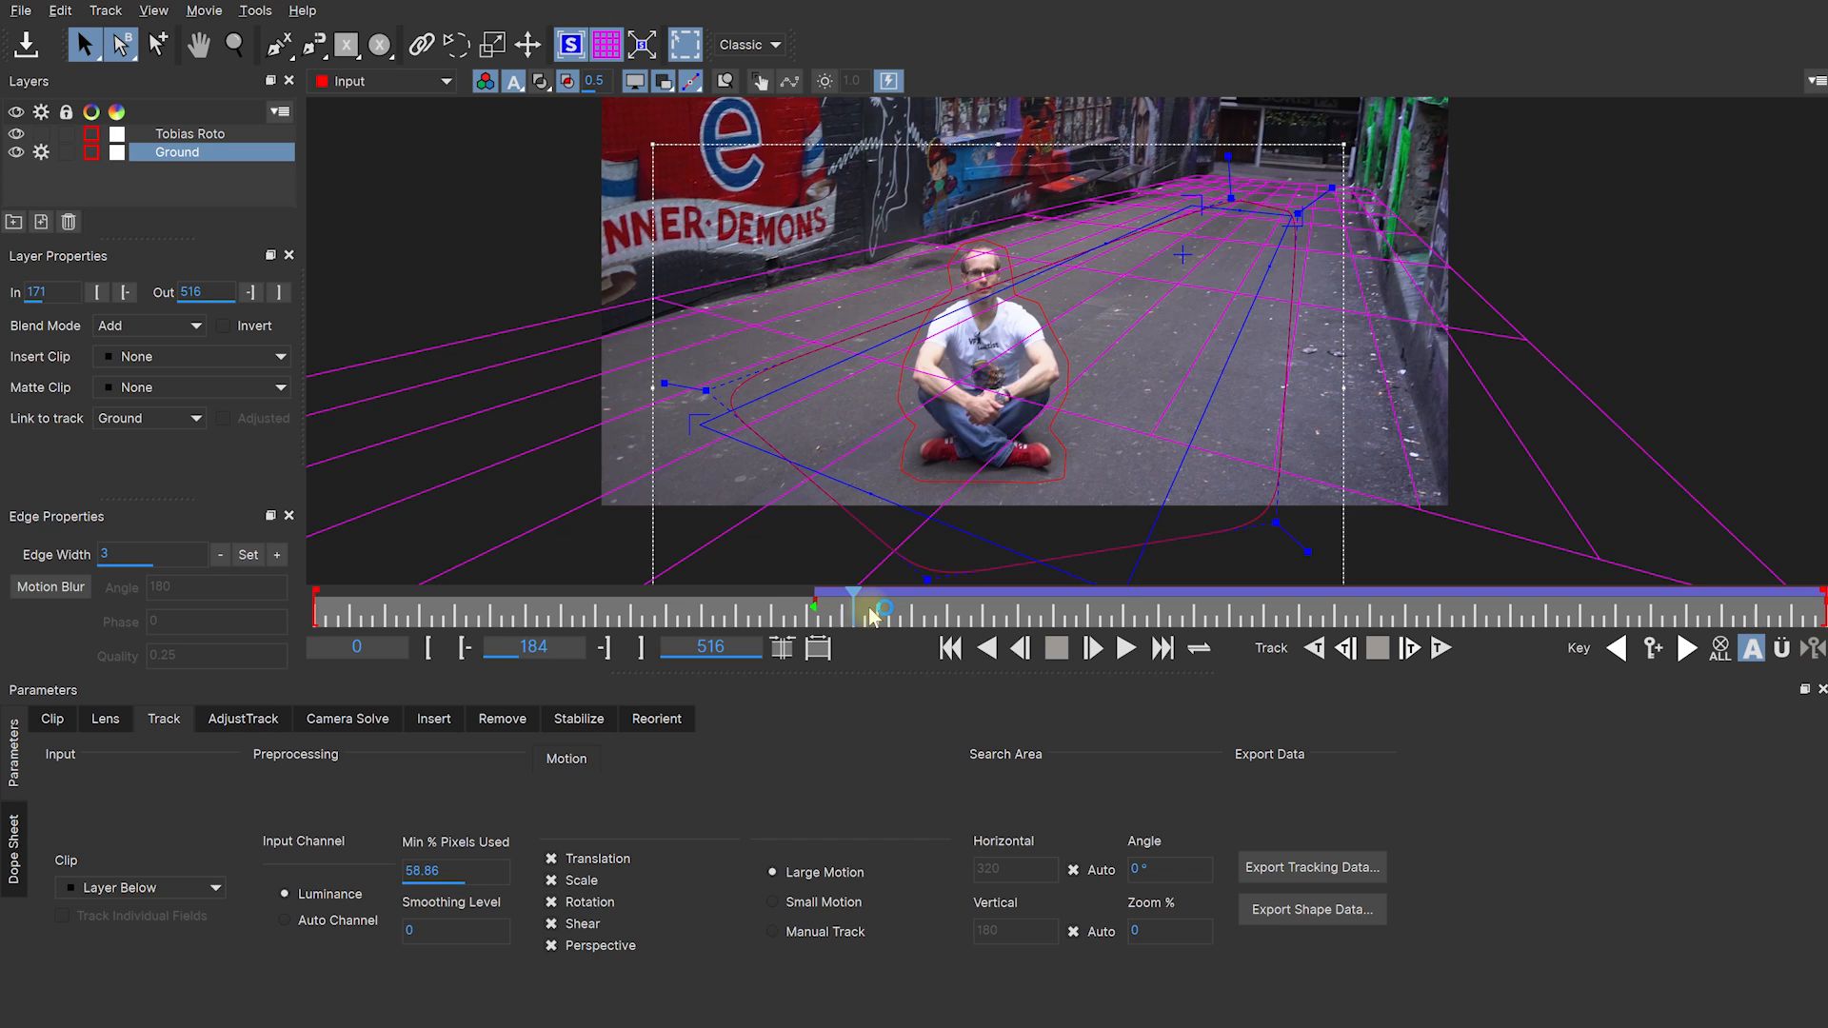
key(ctrl+Down)
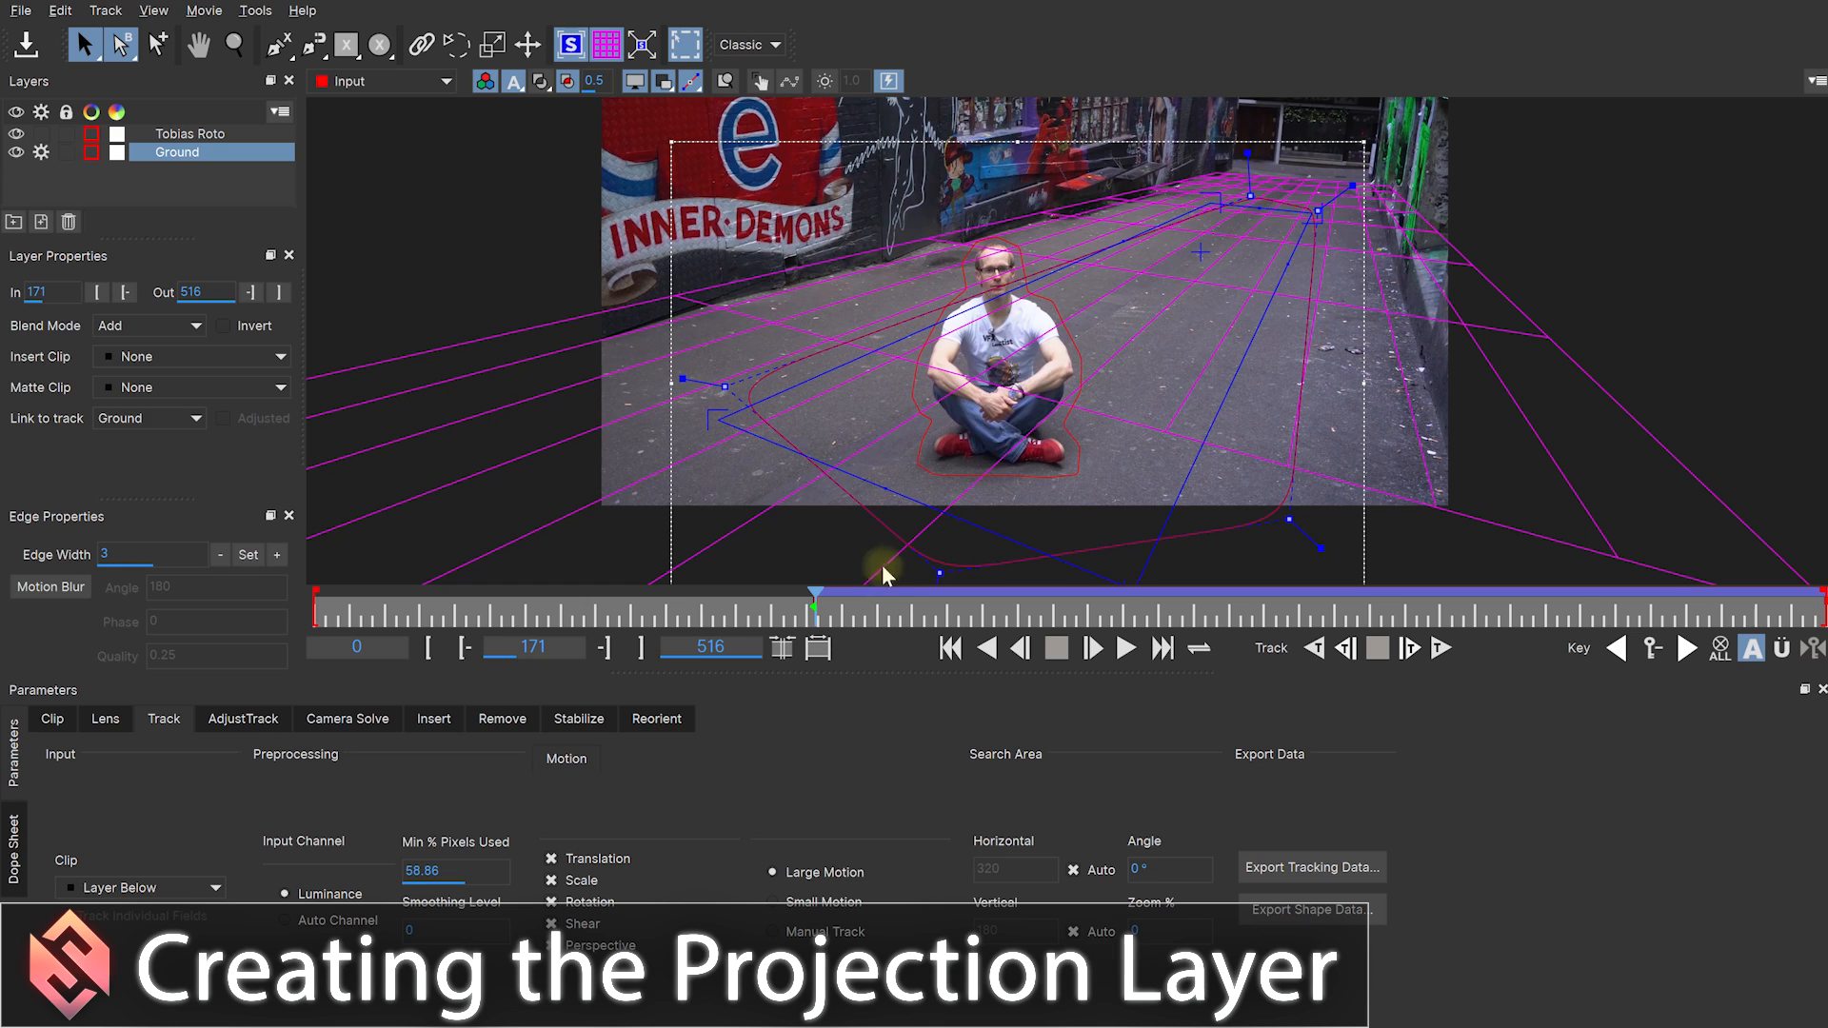
mouse_move(815, 600)
mouse_down()
mouse_move(1091, 600)
mouse_move(814, 614)
mouse_up()
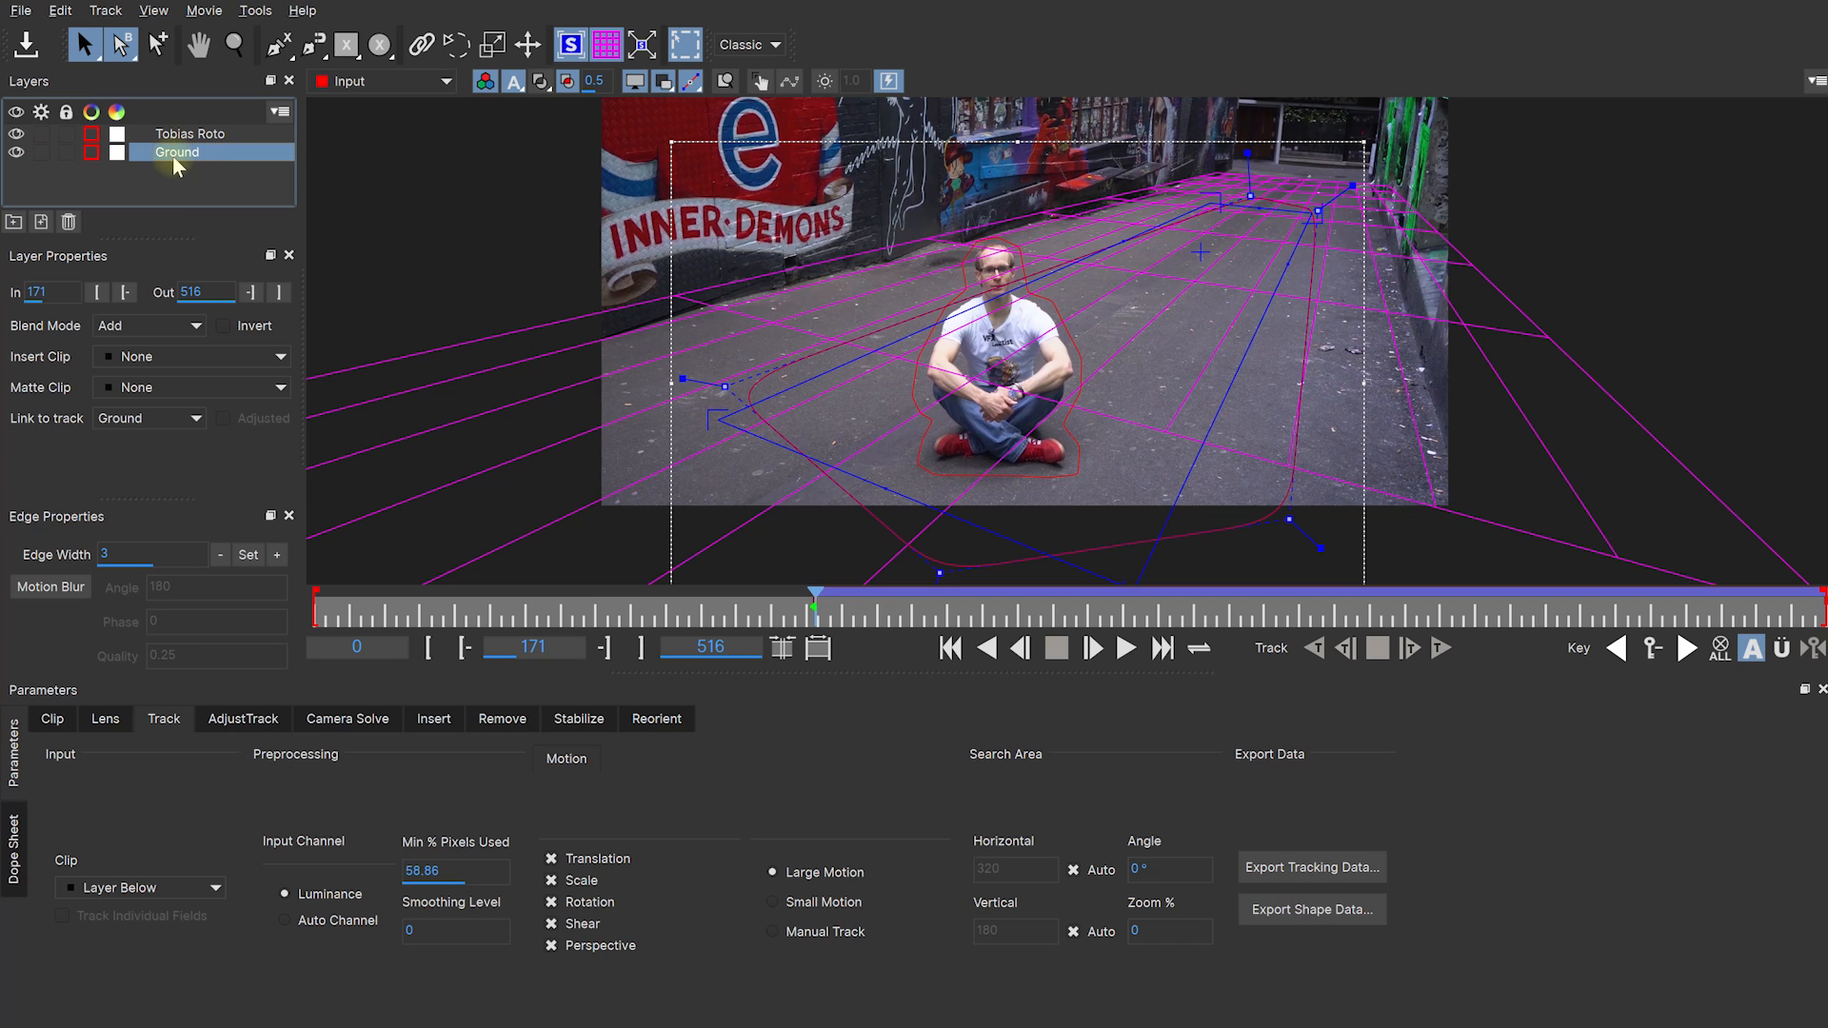
Step: Draw another closed X-spline around the seated man at frame 171 as a new layer
click(276, 46)
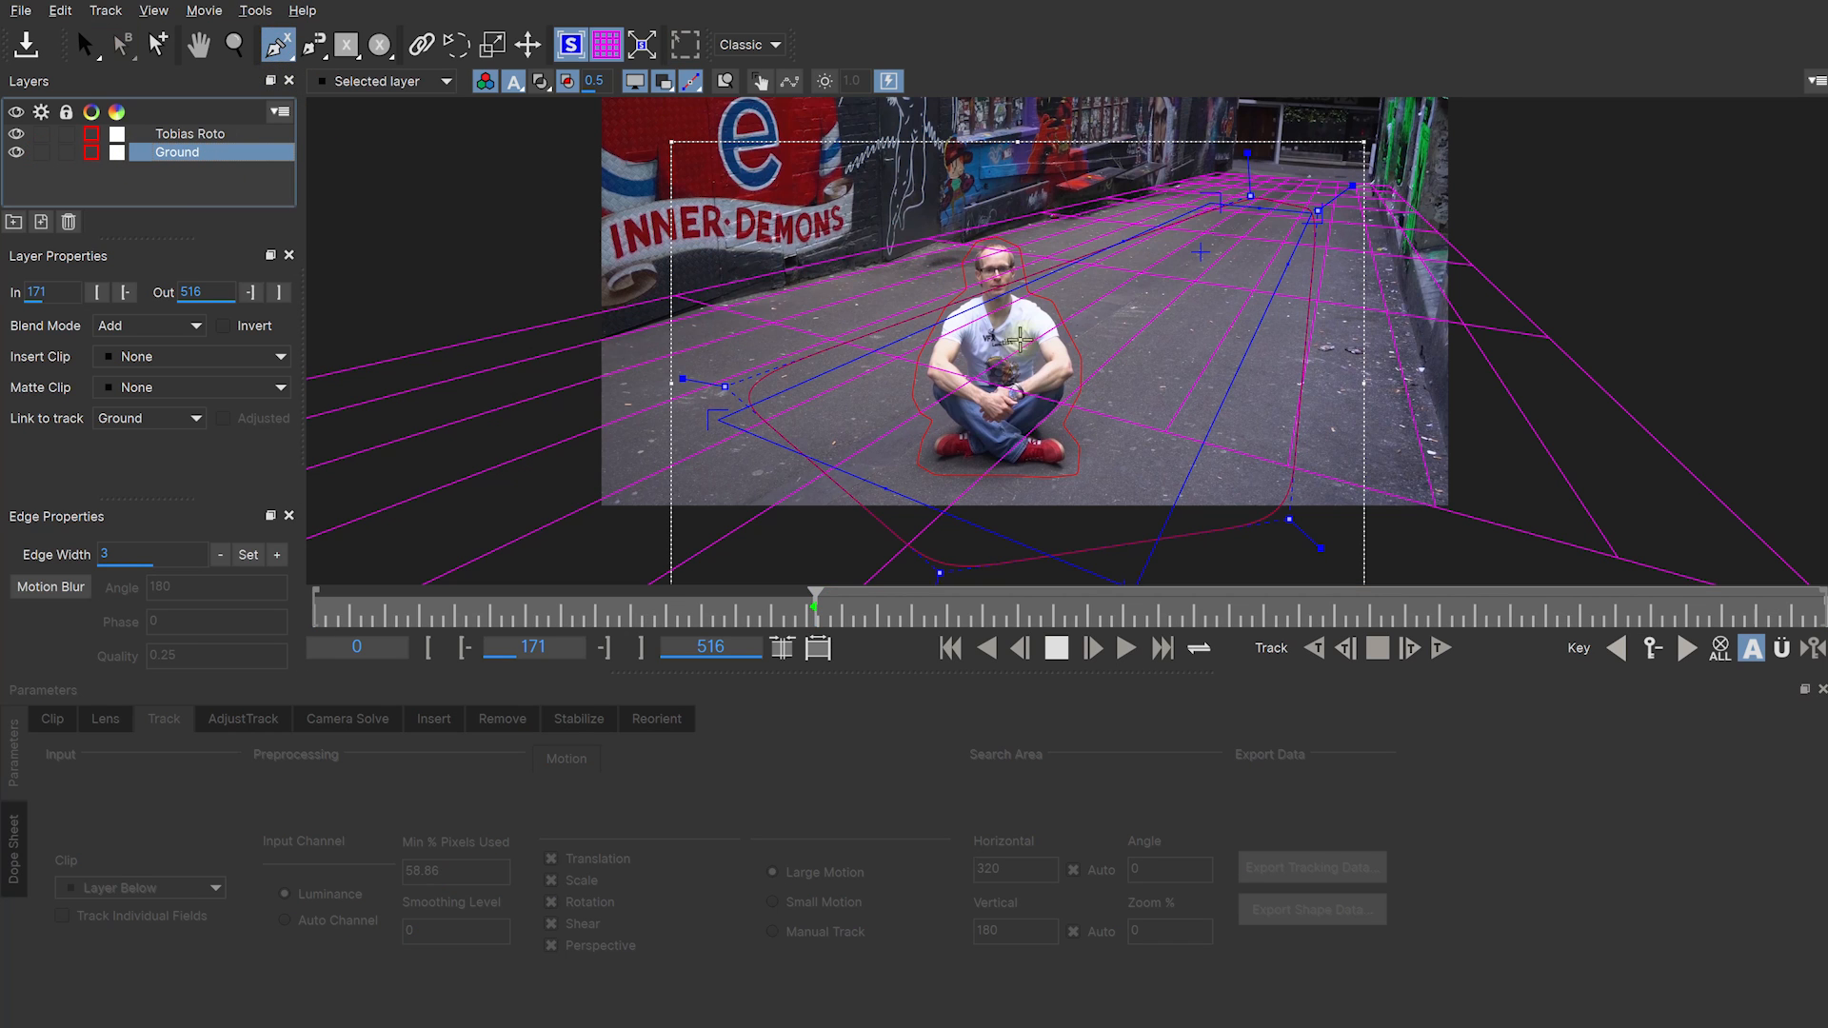
key(z)
drag(988, 349, 1013, 238)
click(862, 553)
click(1107, 576)
click(1139, 558)
click(1137, 476)
click(1157, 406)
click(1139, 328)
click(1102, 282)
click(1065, 231)
click(1044, 204)
click(1022, 188)
click(990, 177)
click(950, 195)
click(941, 221)
click(908, 276)
click(885, 335)
click(866, 423)
click(880, 490)
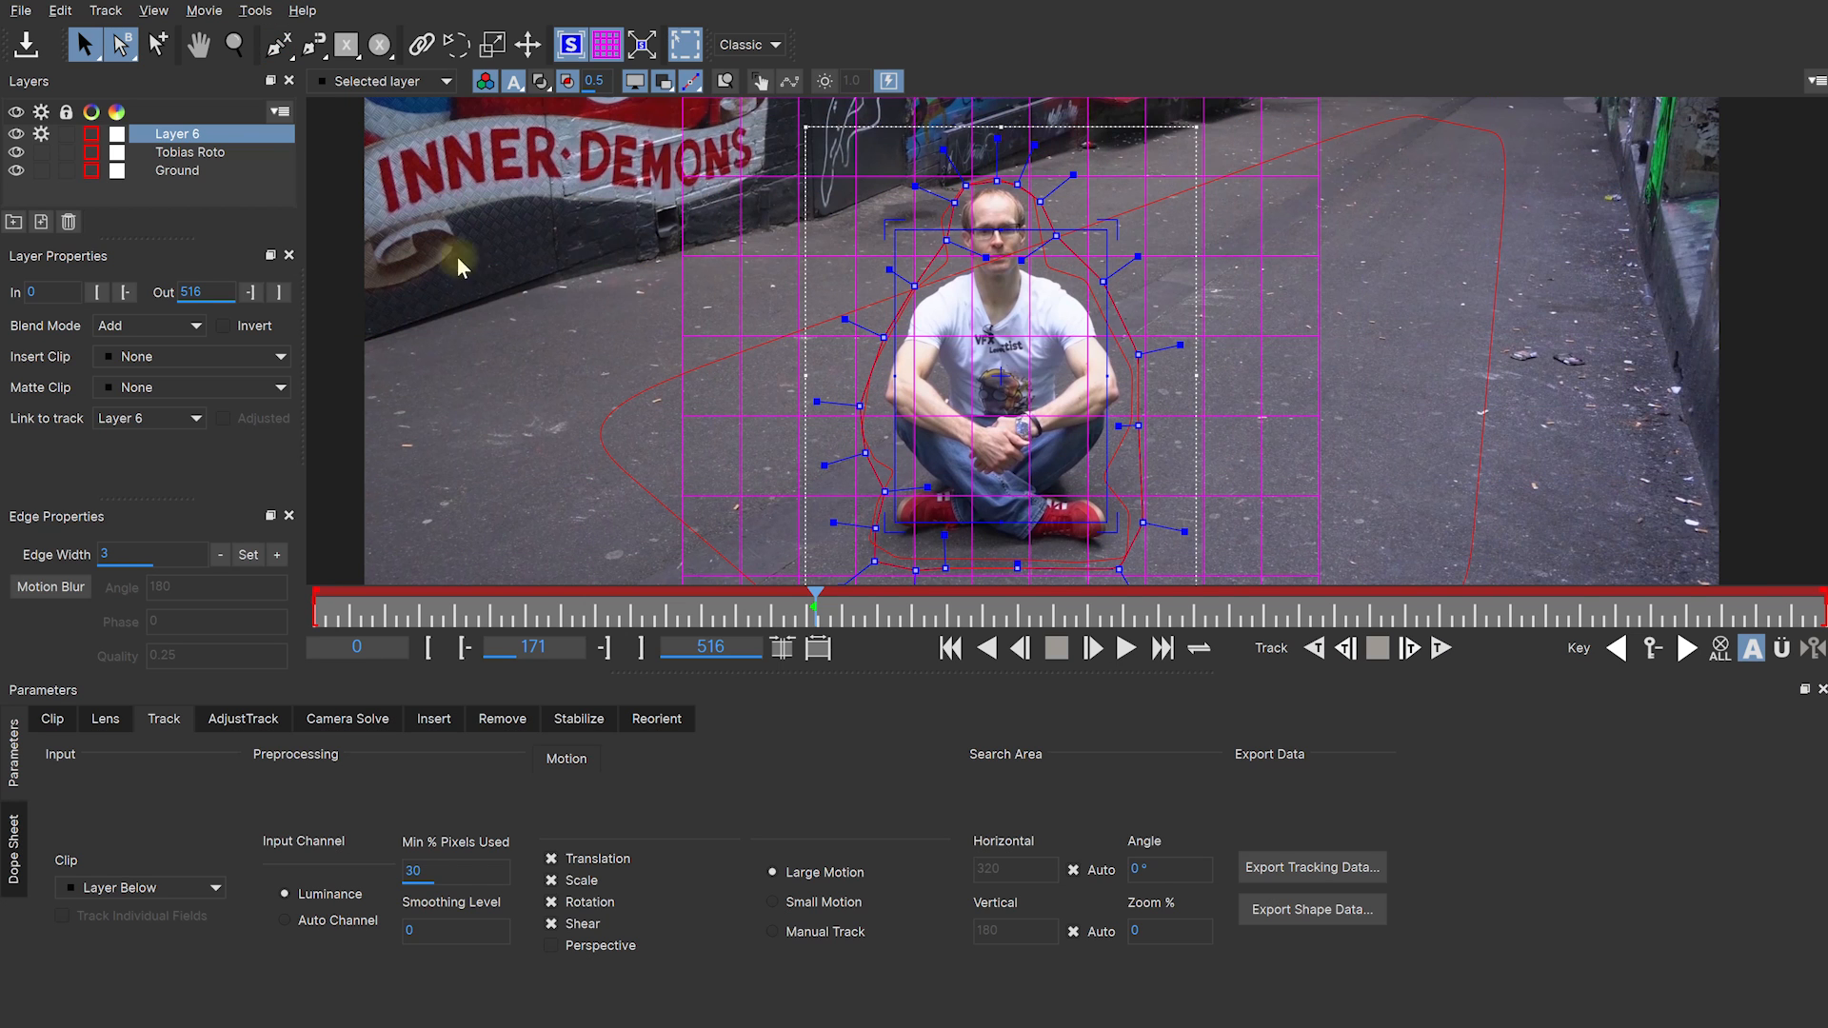
Step: Rename the newly drawn layer to the man's first name followed by Projection
double_click(185, 140)
text(Tobias Projection)
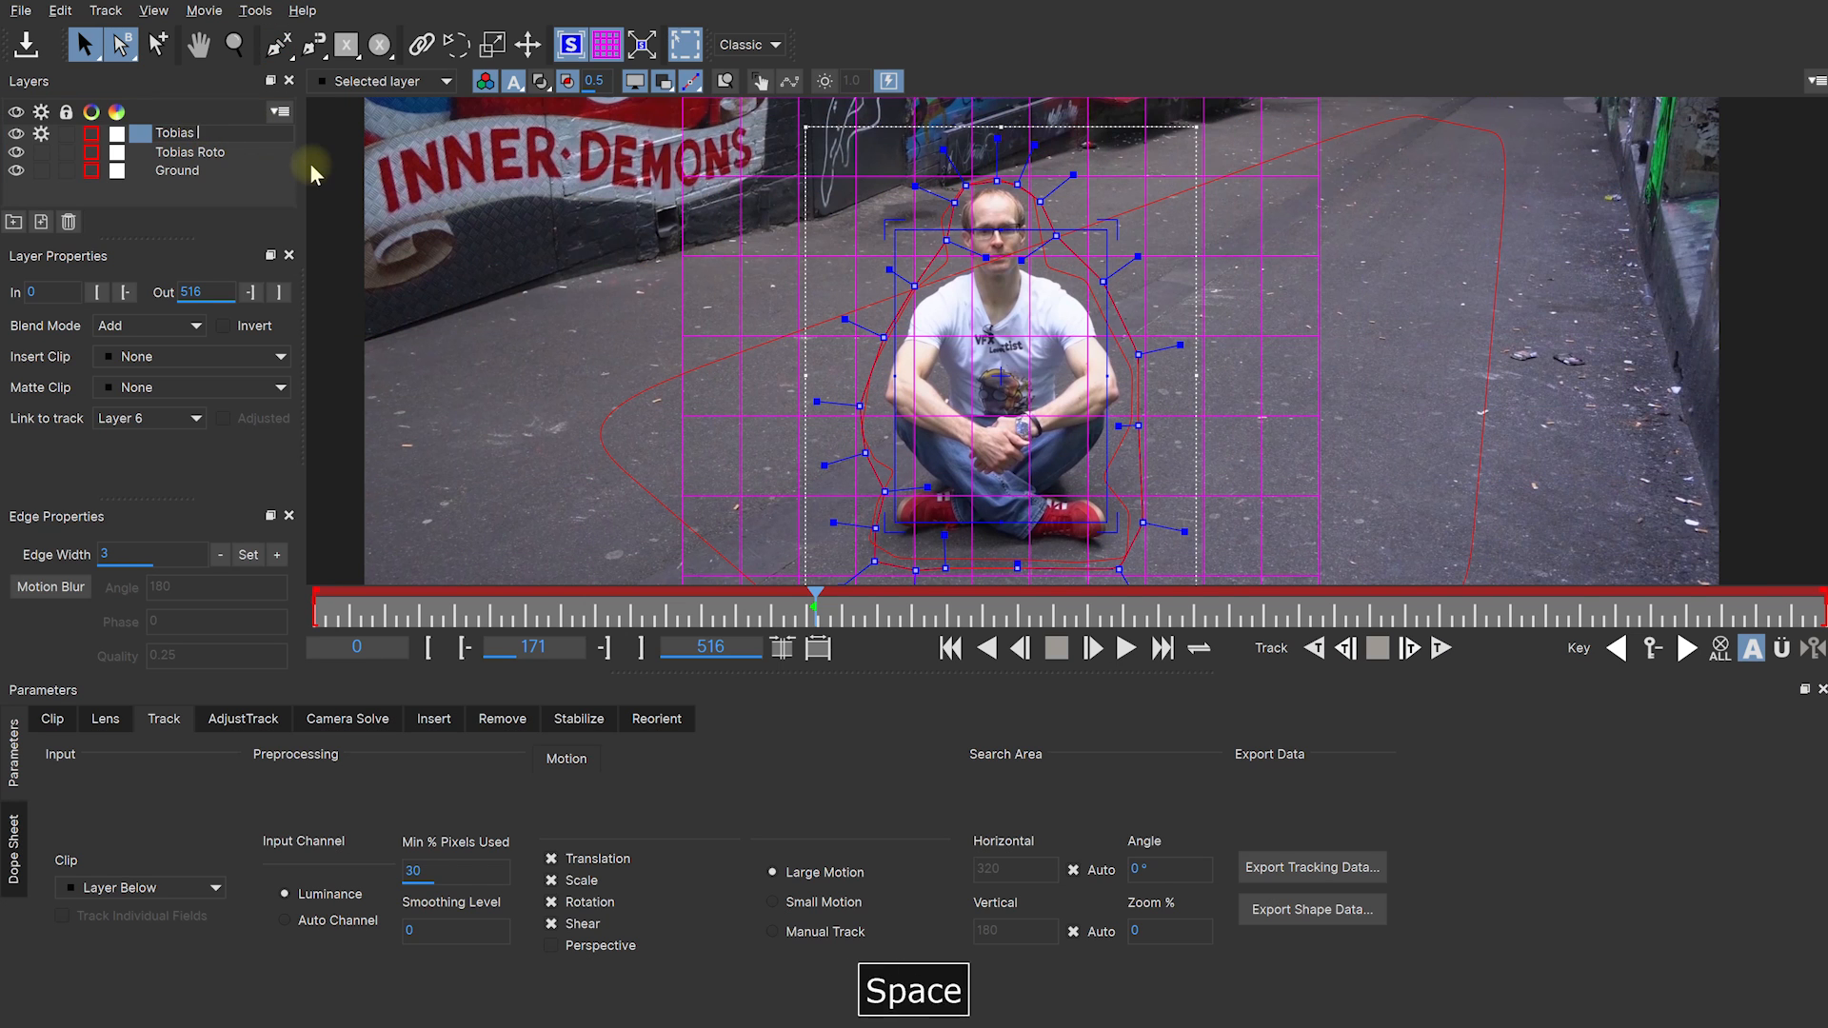
key(Return)
Step: Adjust the projection layer's planar surface corners to match the perspective of the alley pavement at frame 171
key(z)
drag(1044, 287, 1061, 427)
drag(1097, 240, 1103, 225)
drag(1096, 480, 1237, 302)
drag(922, 241, 886, 293)
drag(922, 481, 973, 505)
drag(1239, 301, 1256, 270)
drag(884, 291, 867, 315)
drag(969, 506, 975, 507)
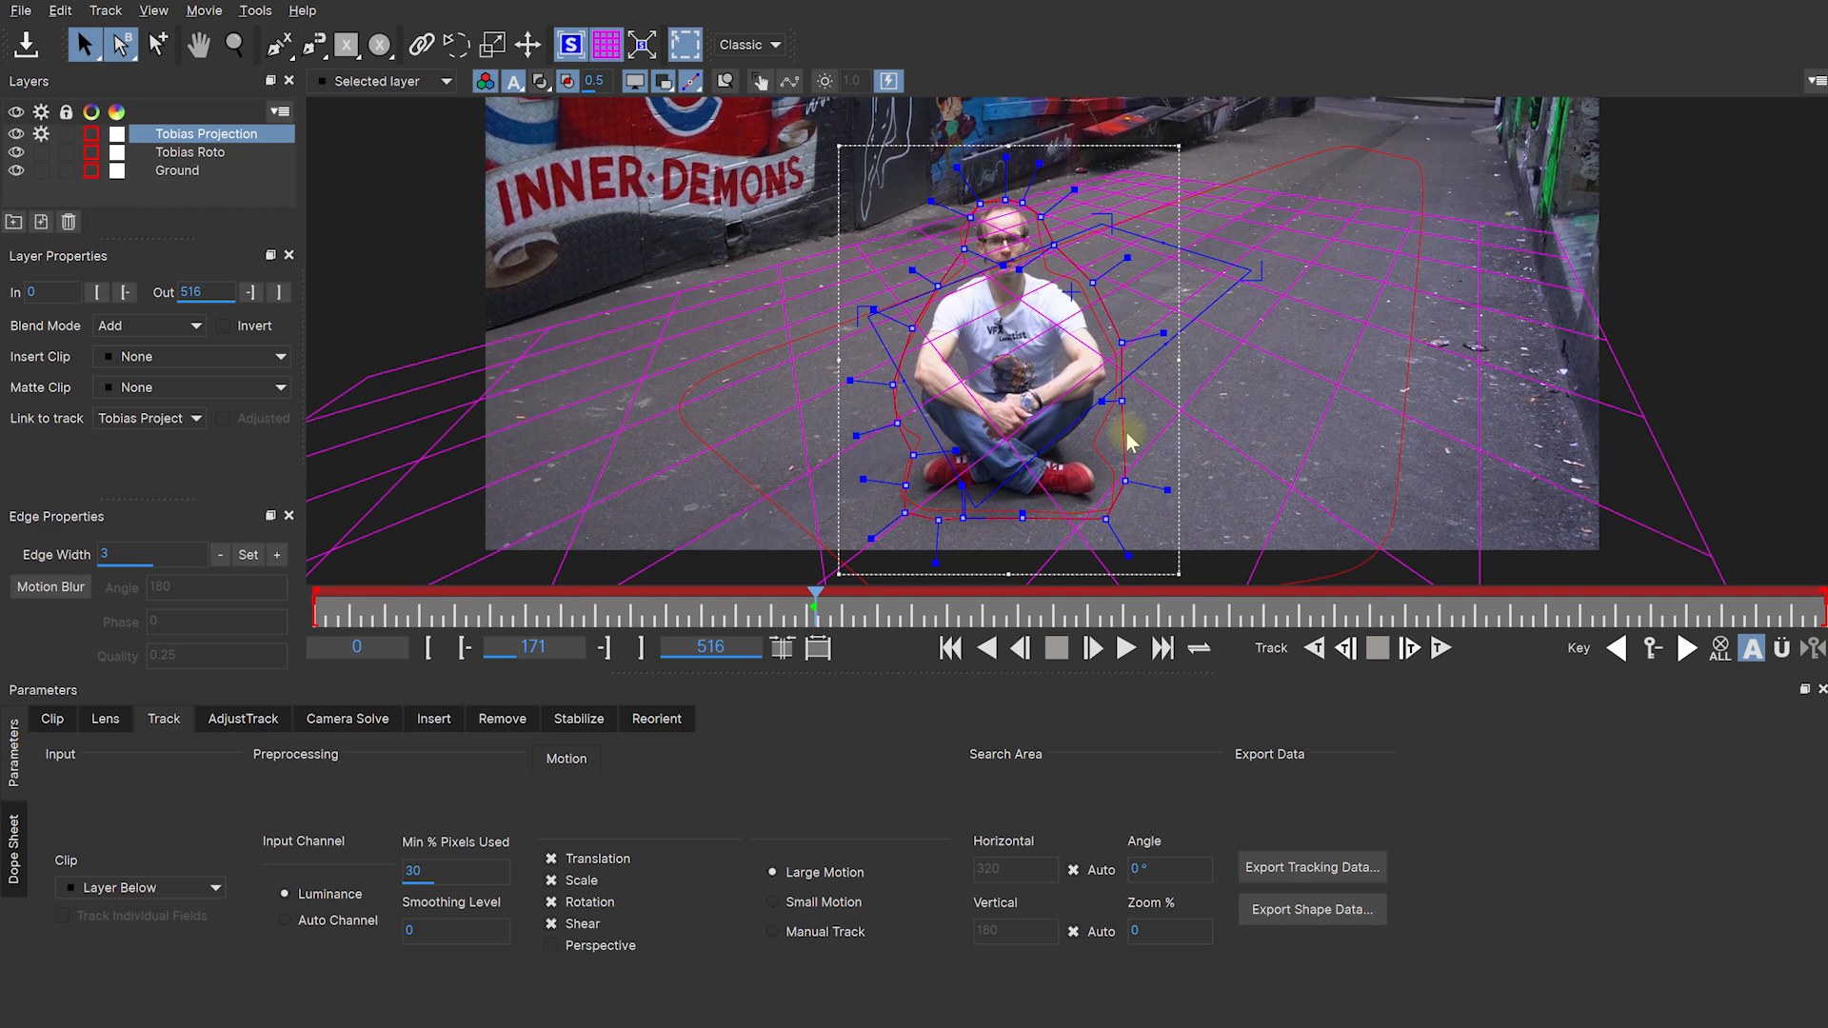
Step: Link the projection layer to the Ground track
click(175, 139)
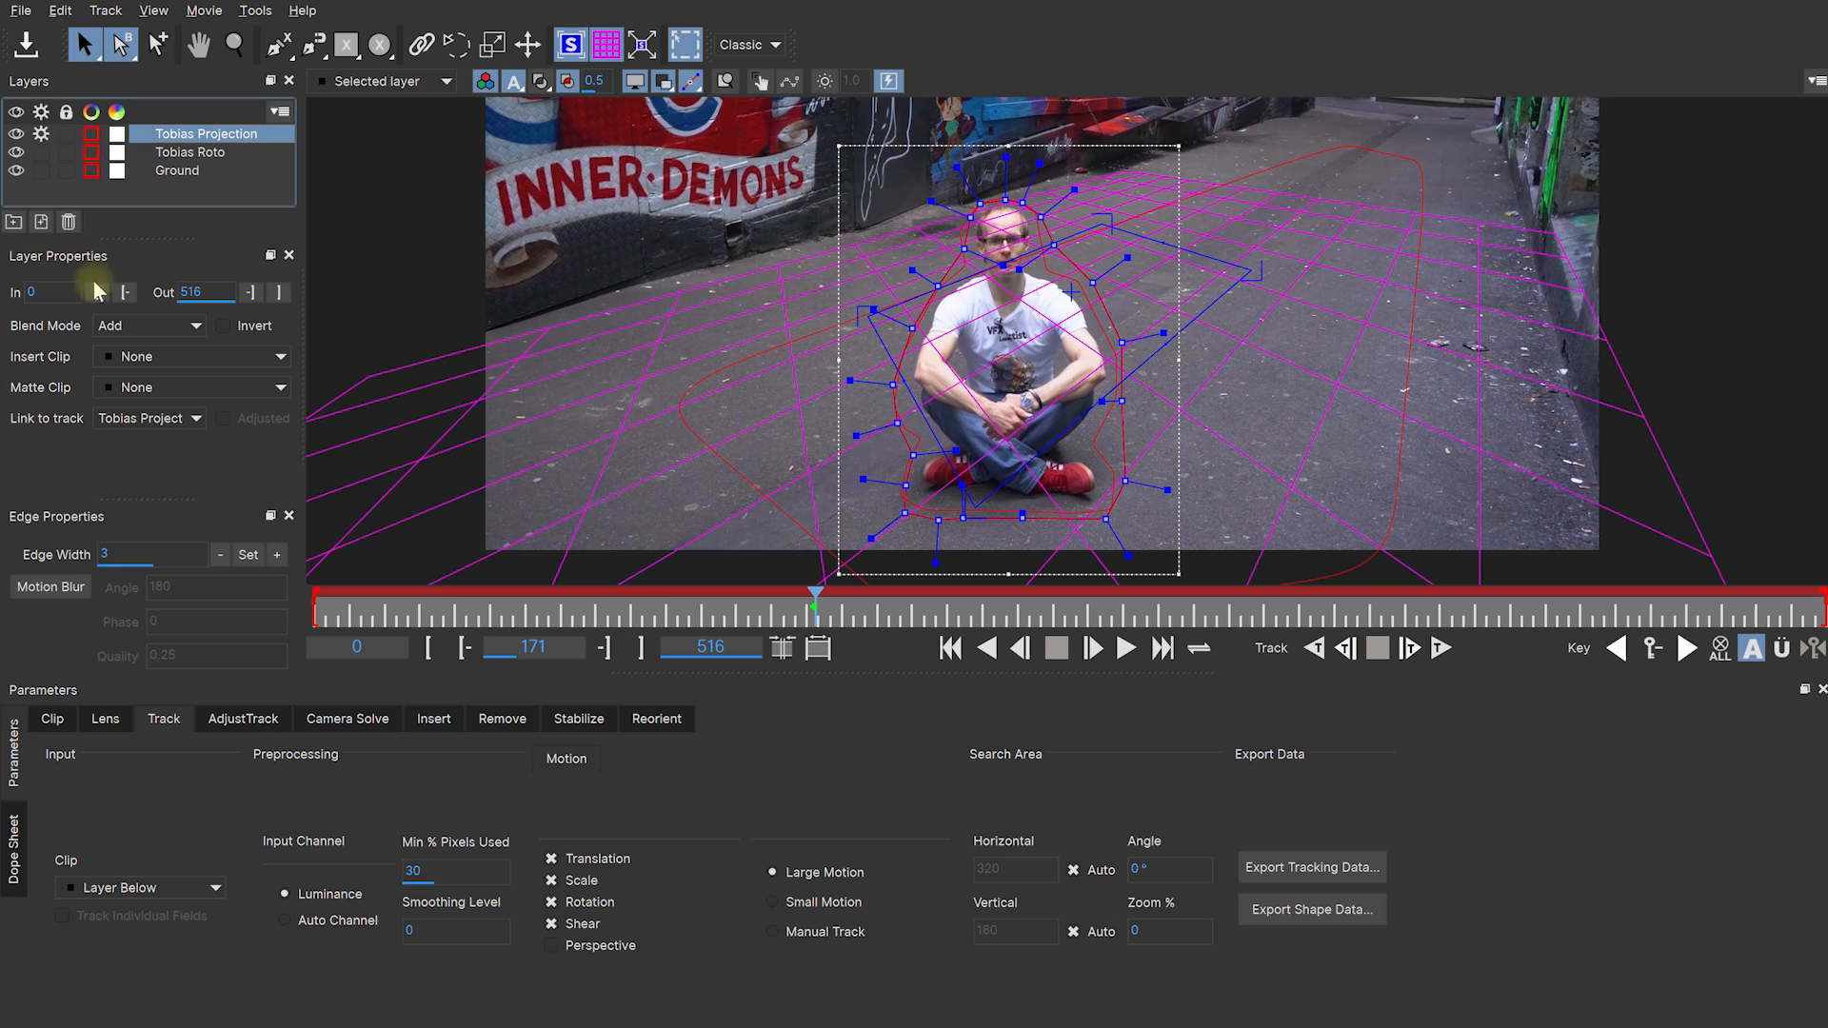
click(190, 420)
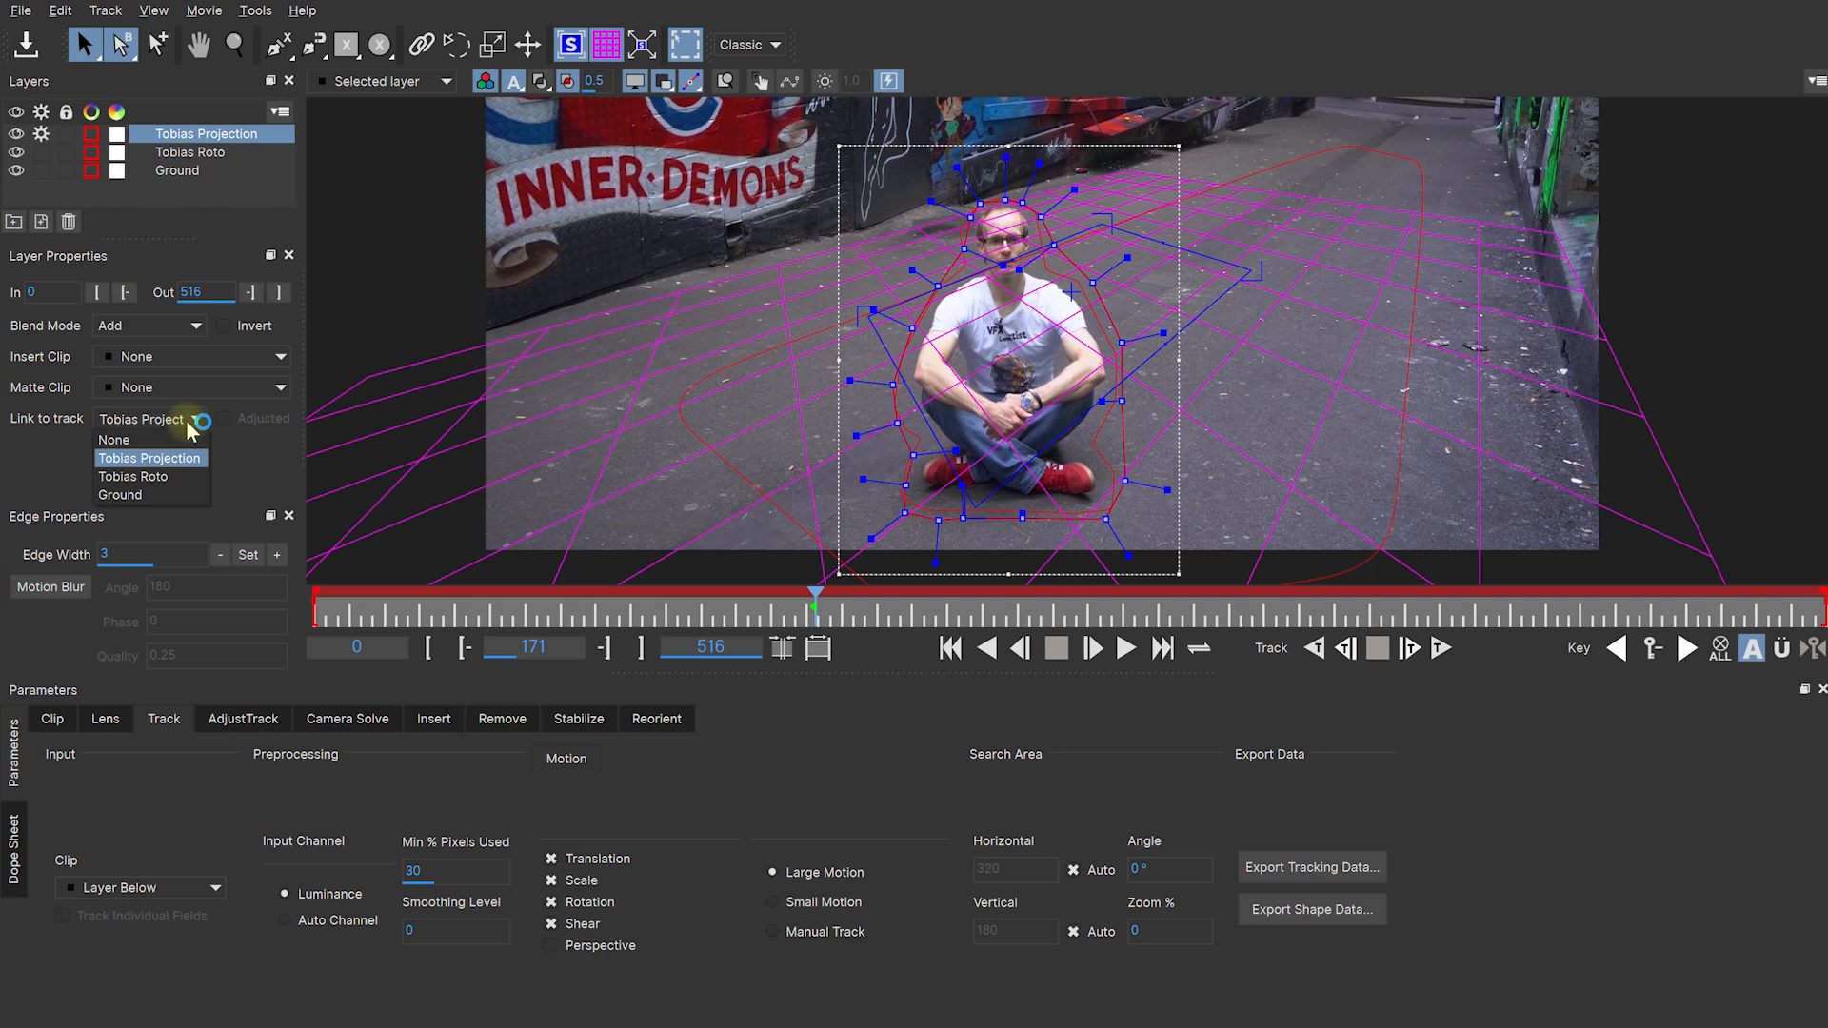
click(150, 495)
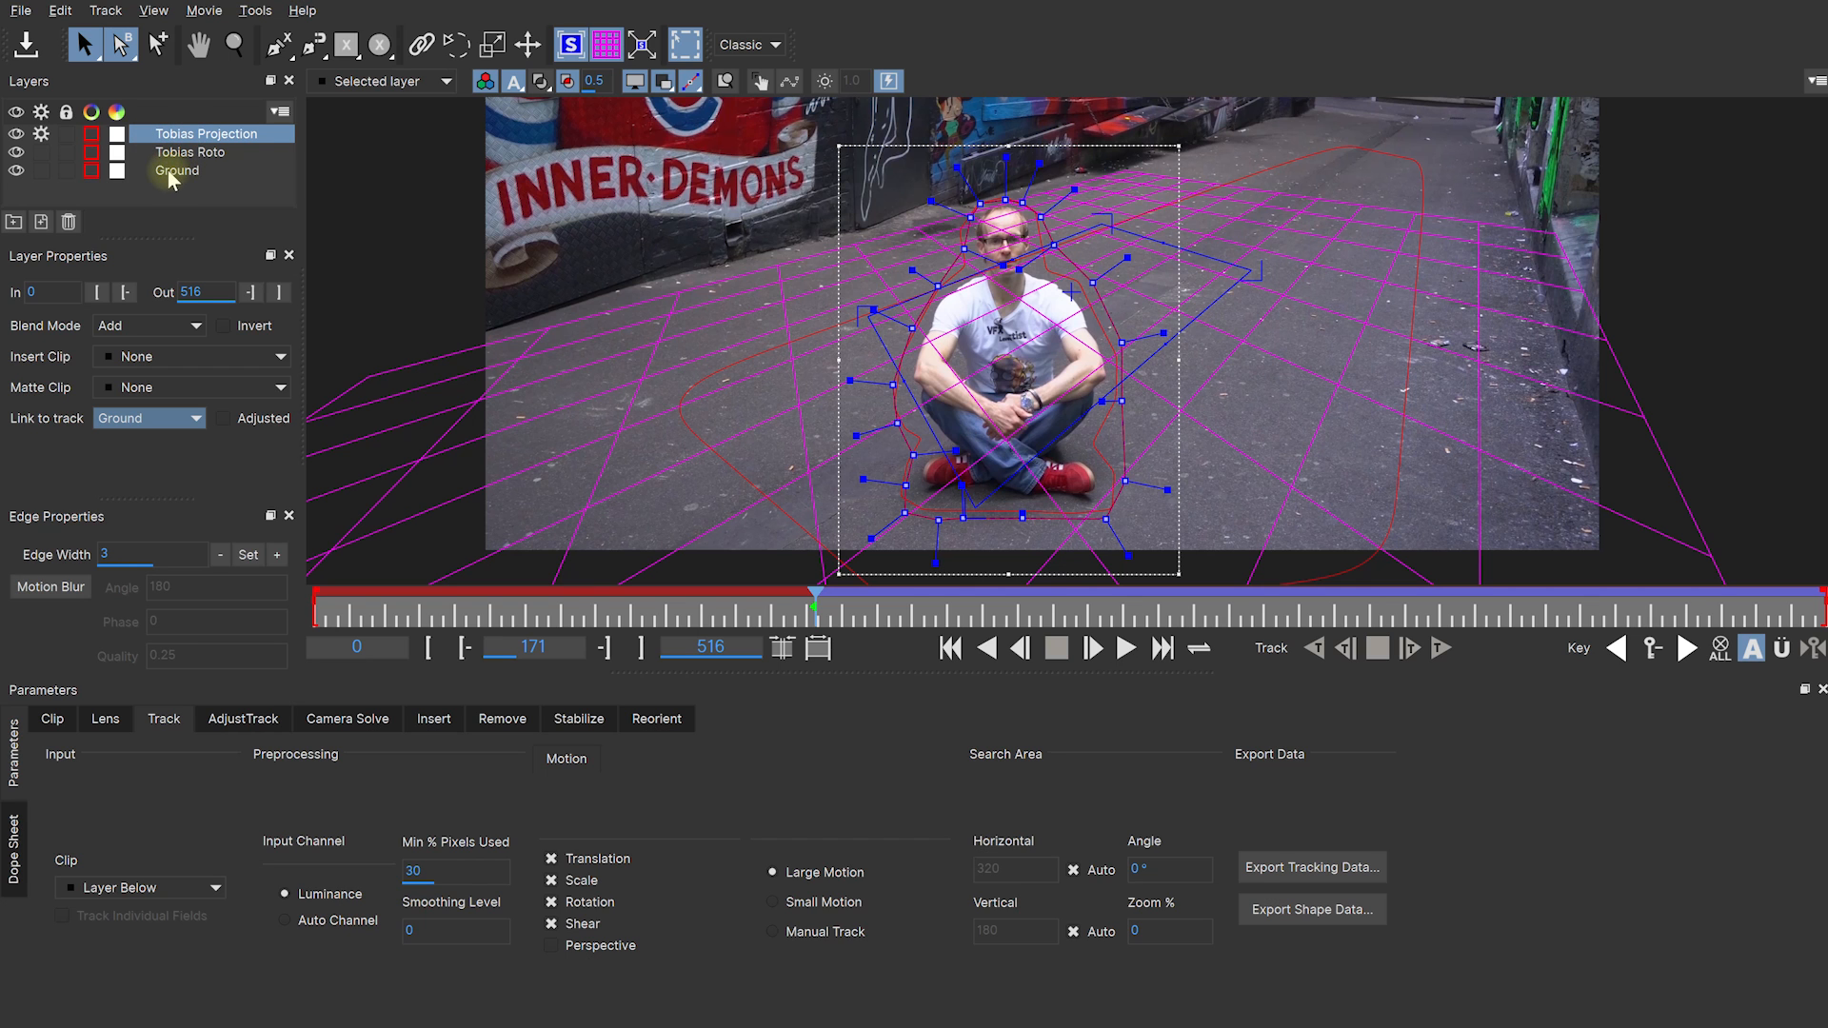
Step: Hide the planar surface and grid, and scrub forward through the shot to check how the linked shape follows the ground
key(z)
mouse_move(1078, 334)
mouse_down()
mouse_move(1118, 302)
mouse_move(1104, 343)
mouse_up()
key(x)
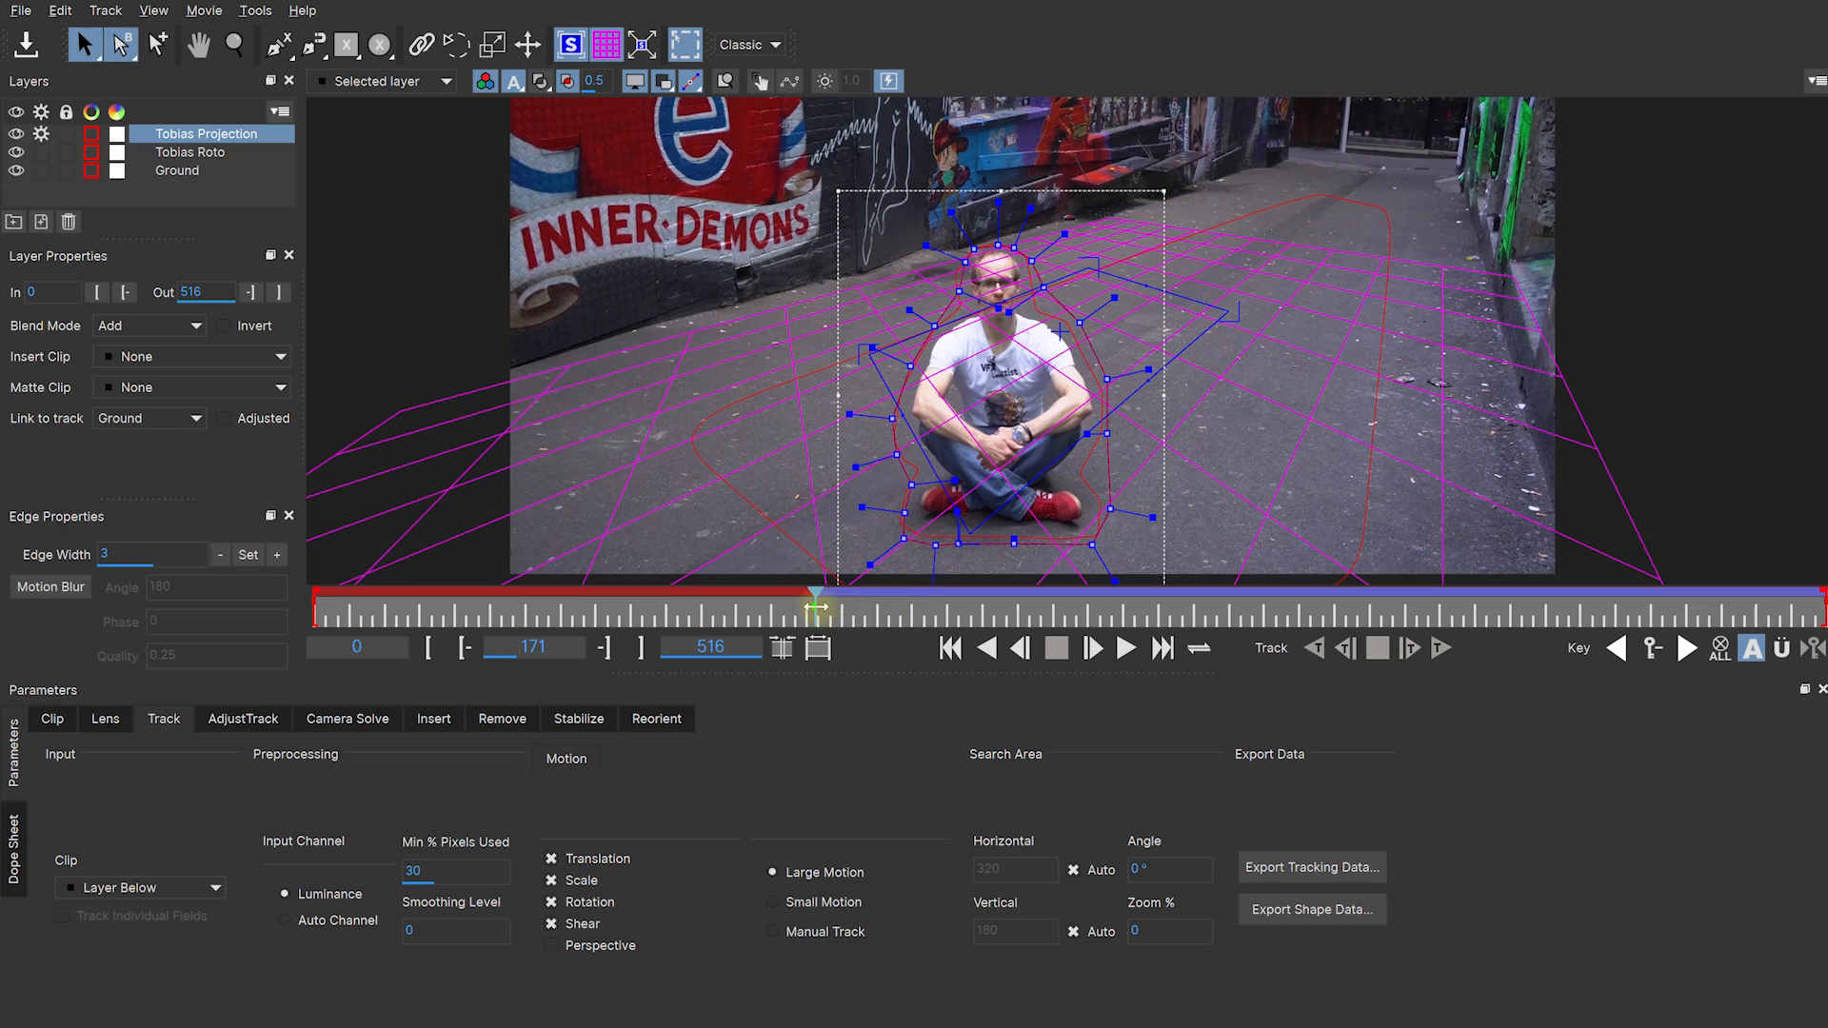
drag(814, 605, 1071, 619)
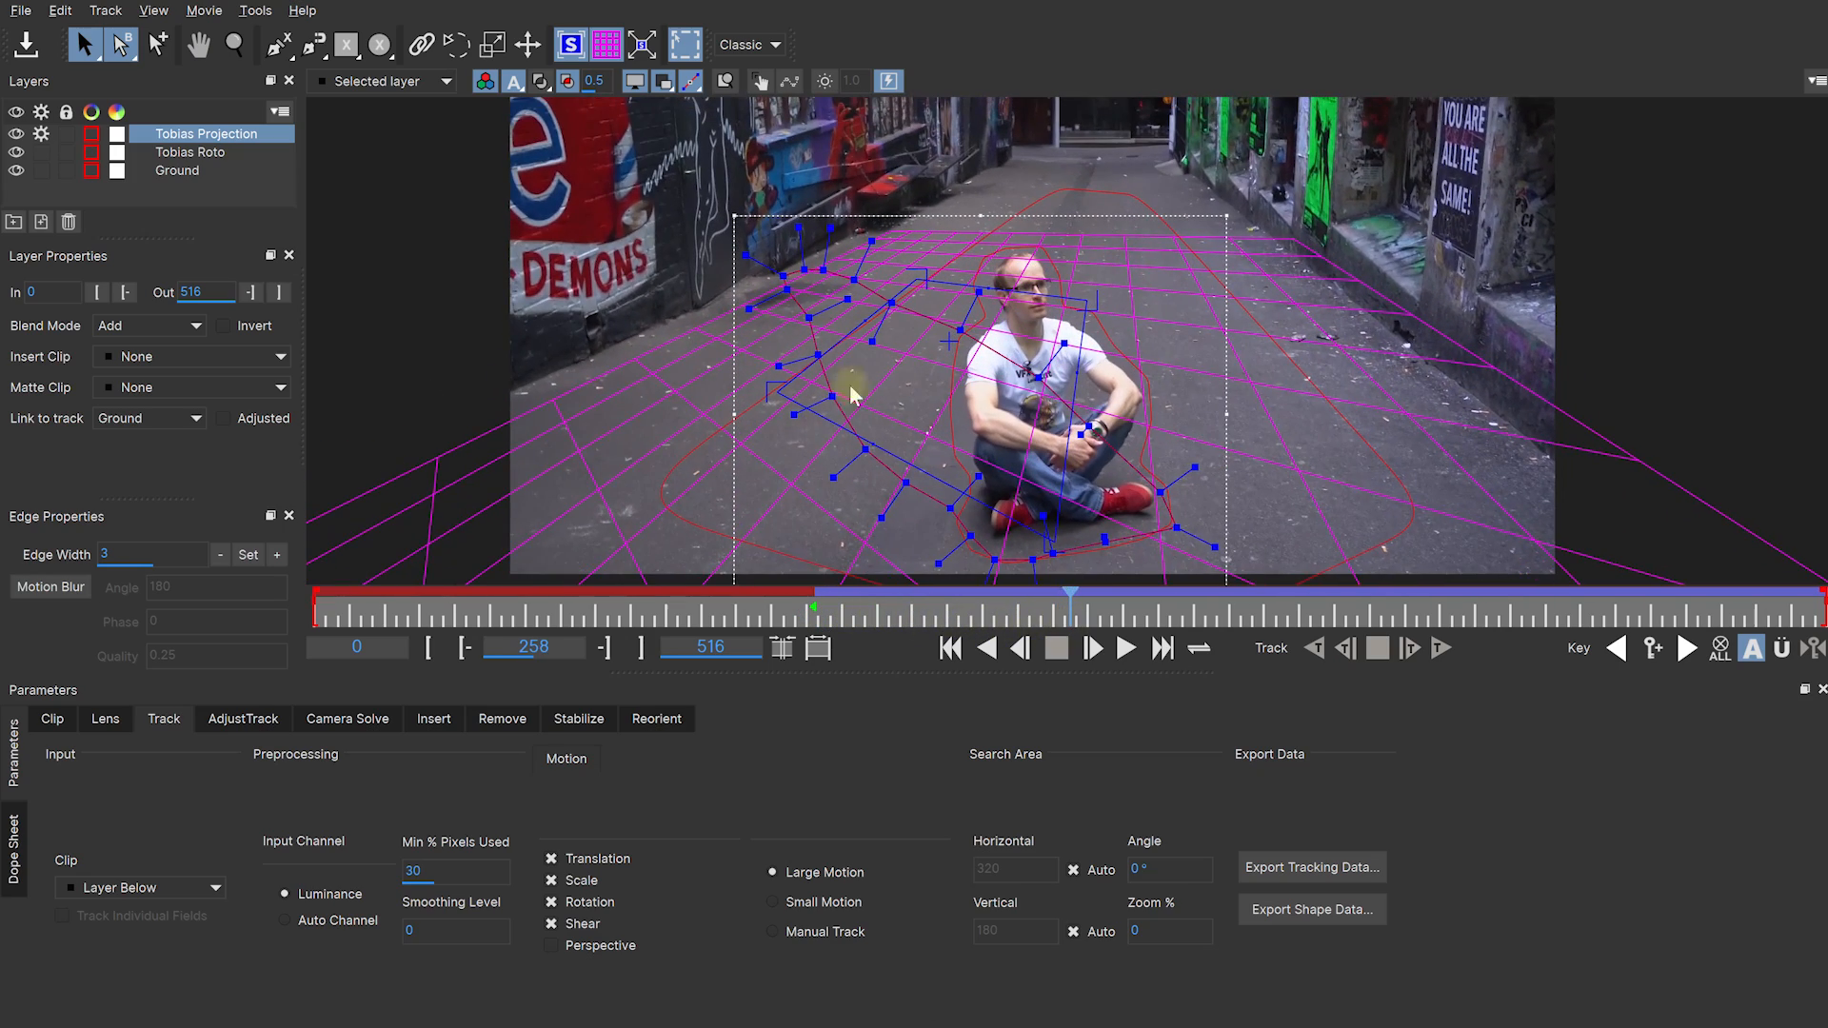
click(607, 53)
click(572, 49)
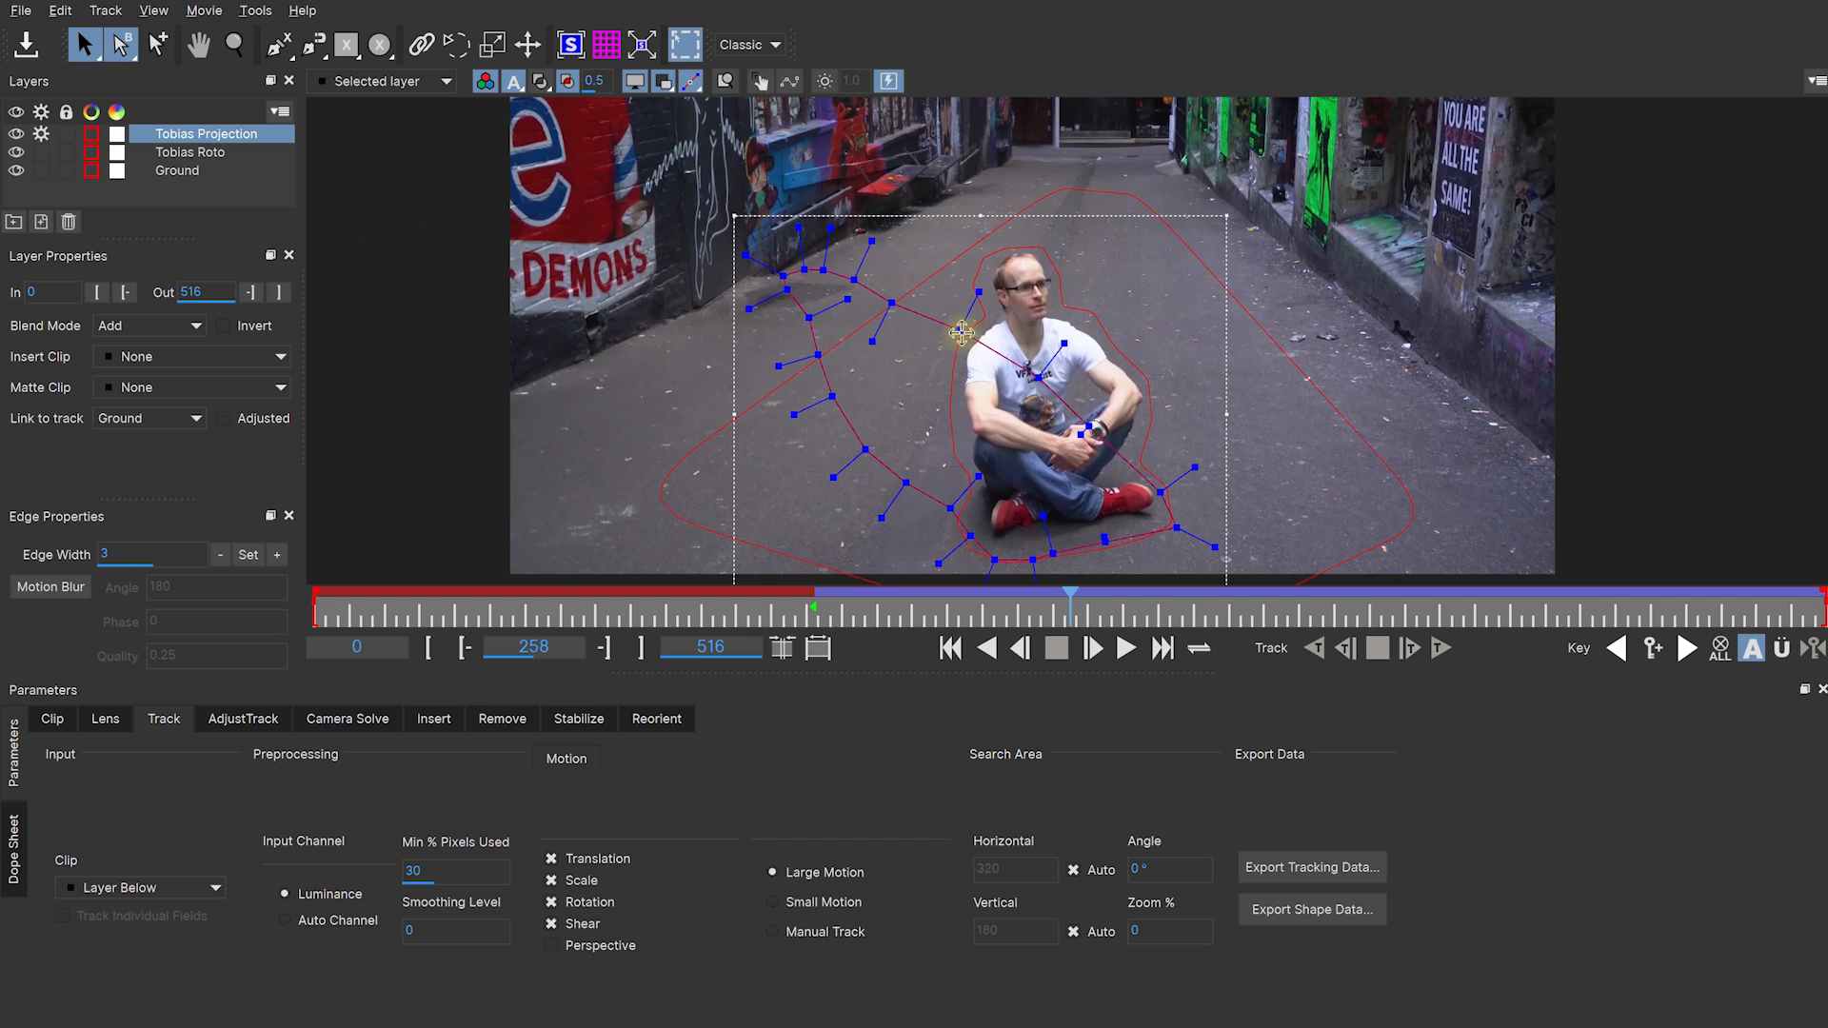
drag(1068, 610, 1676, 578)
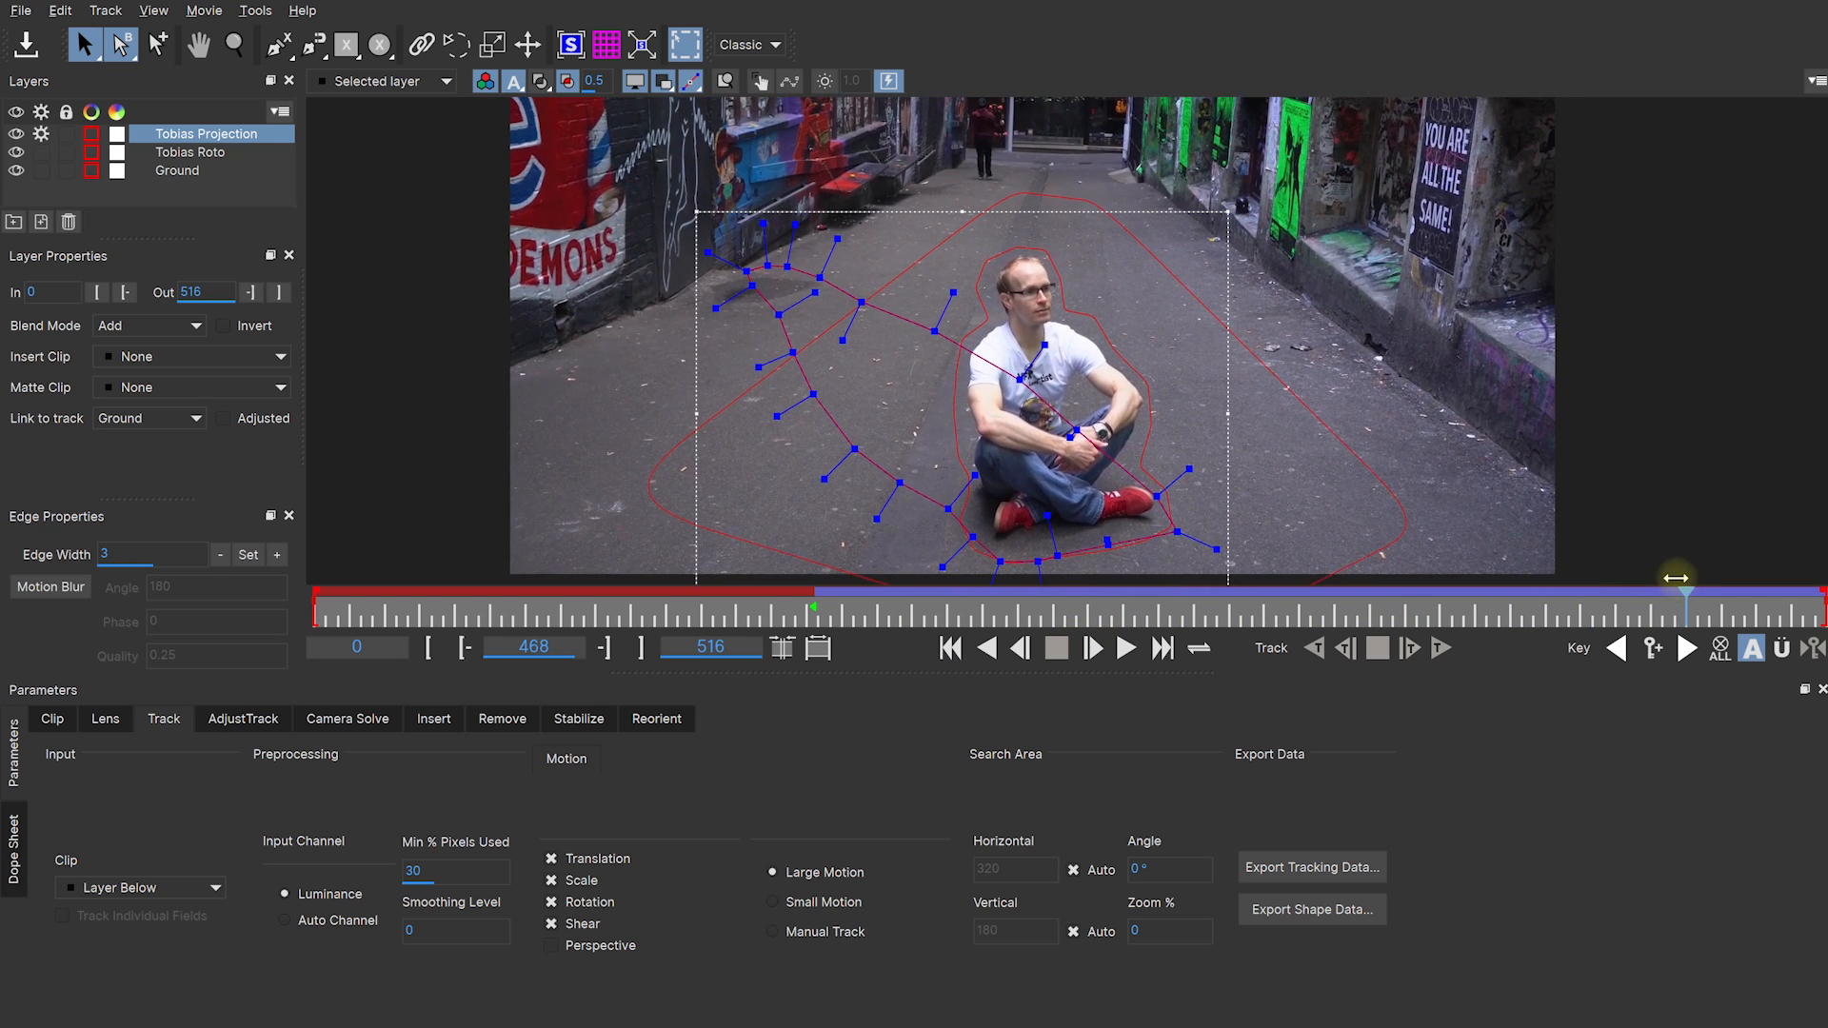
drag(1676, 578, 1195, 592)
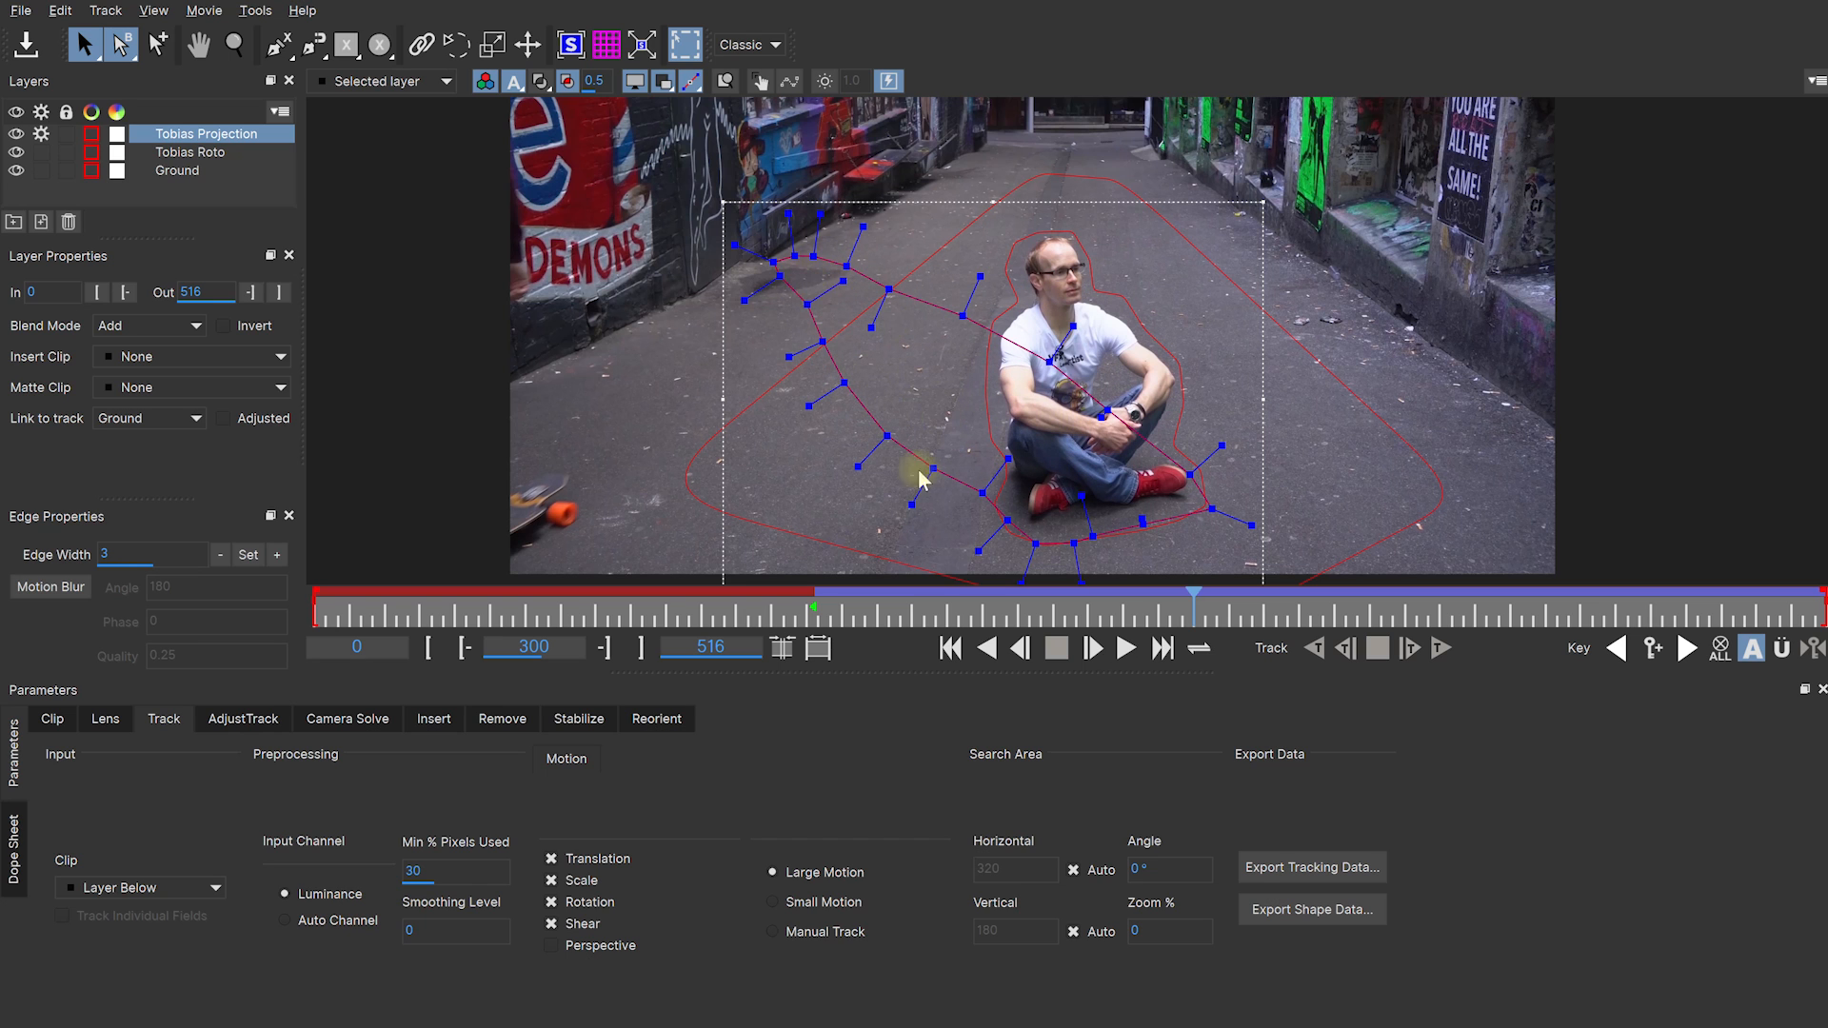
Step: Return to frame 171 and set the projection layer's In point to that frame
drag(1163, 609, 814, 619)
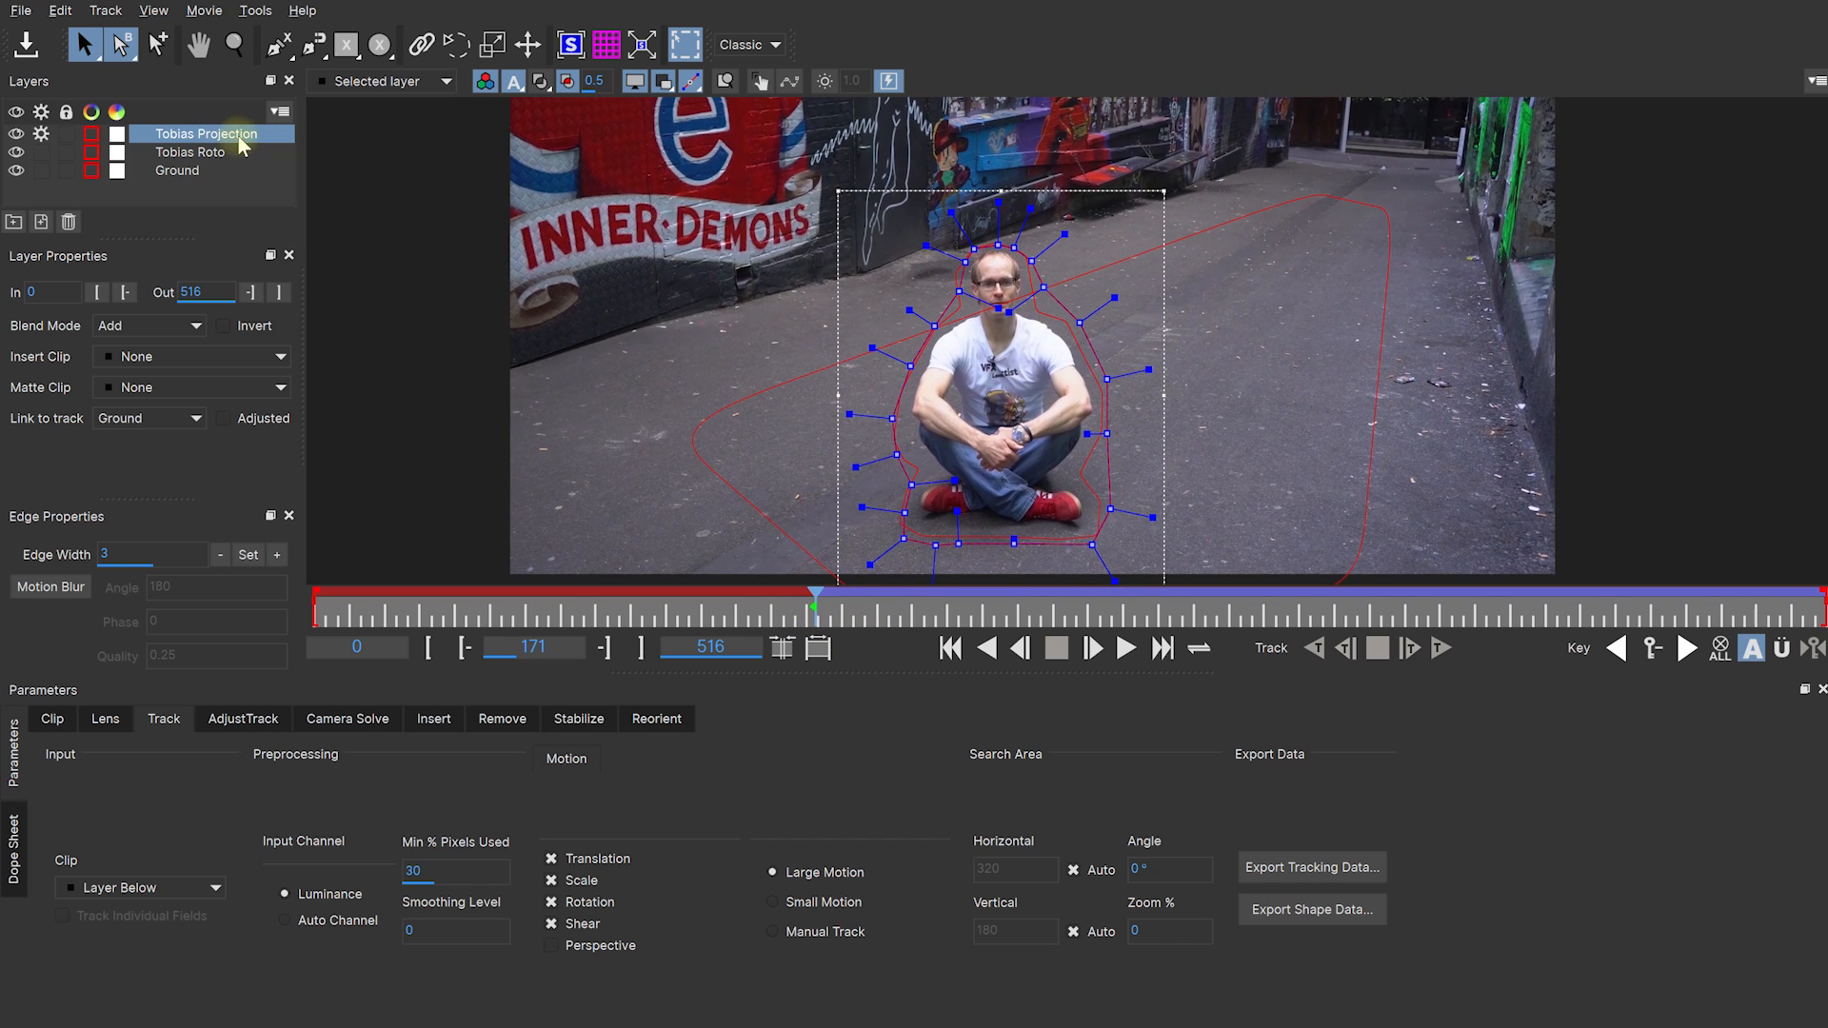
click(98, 294)
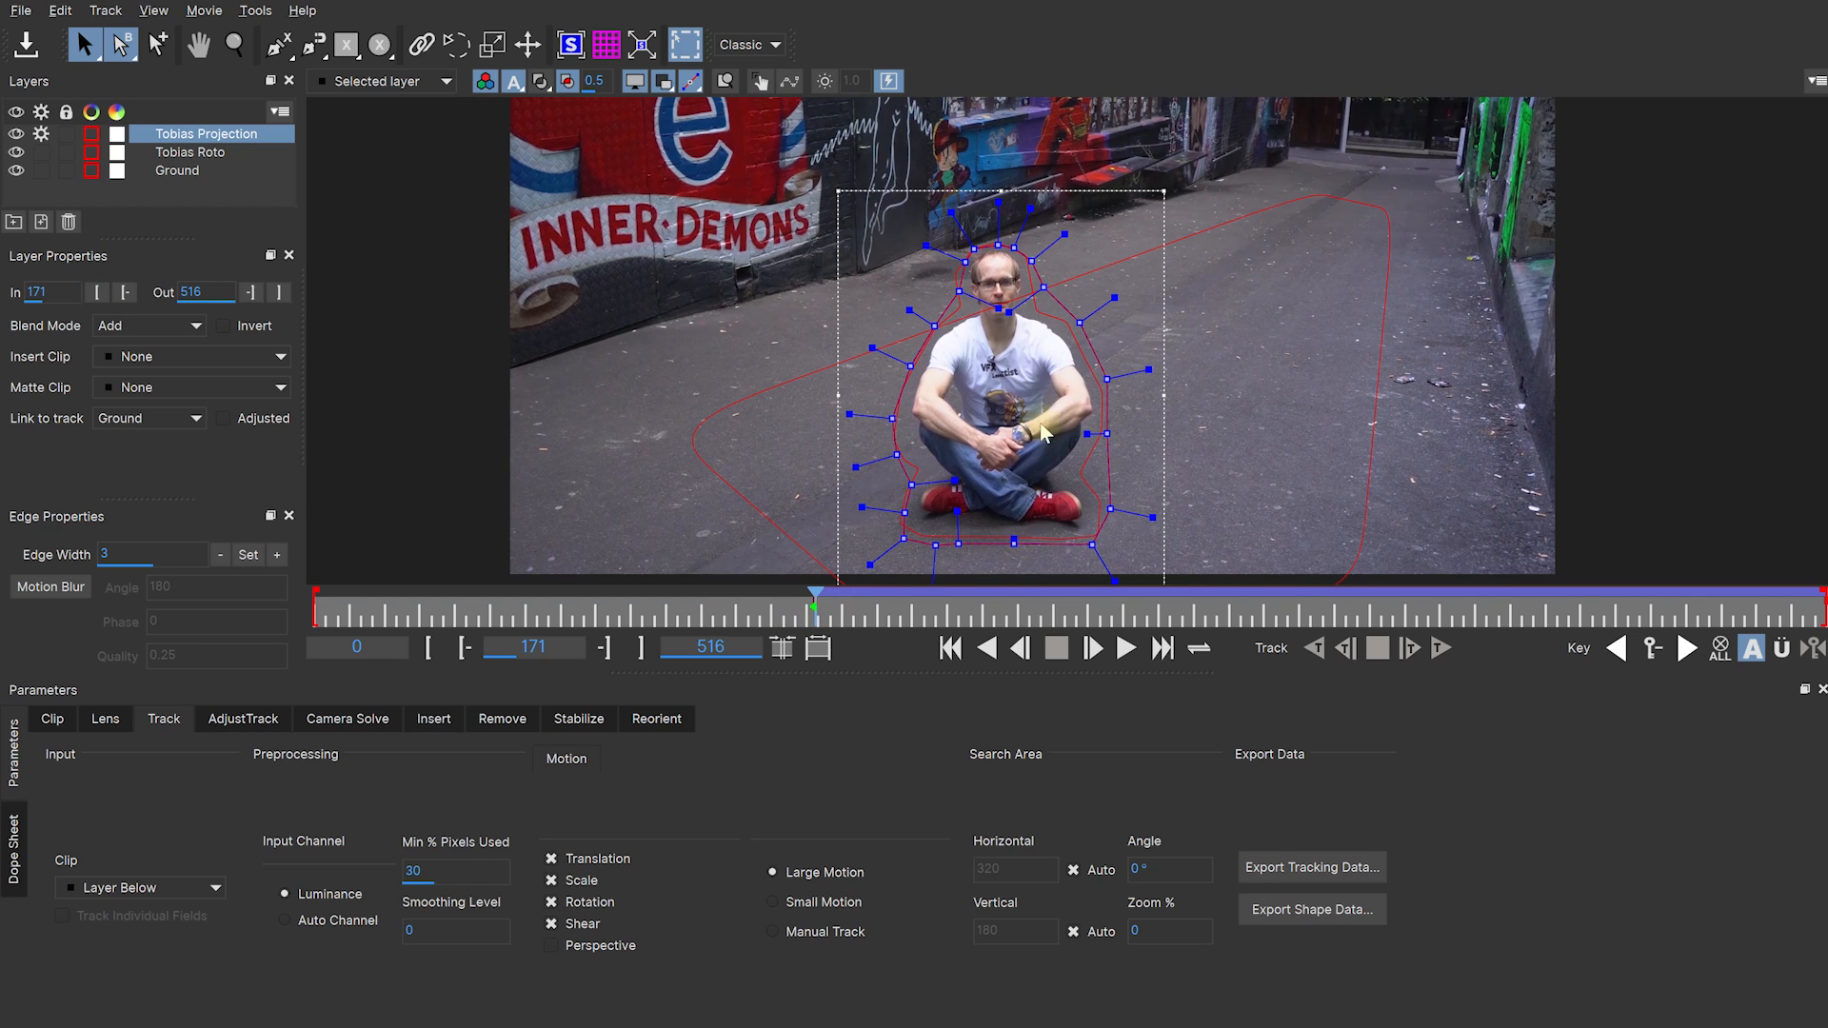
key(*)
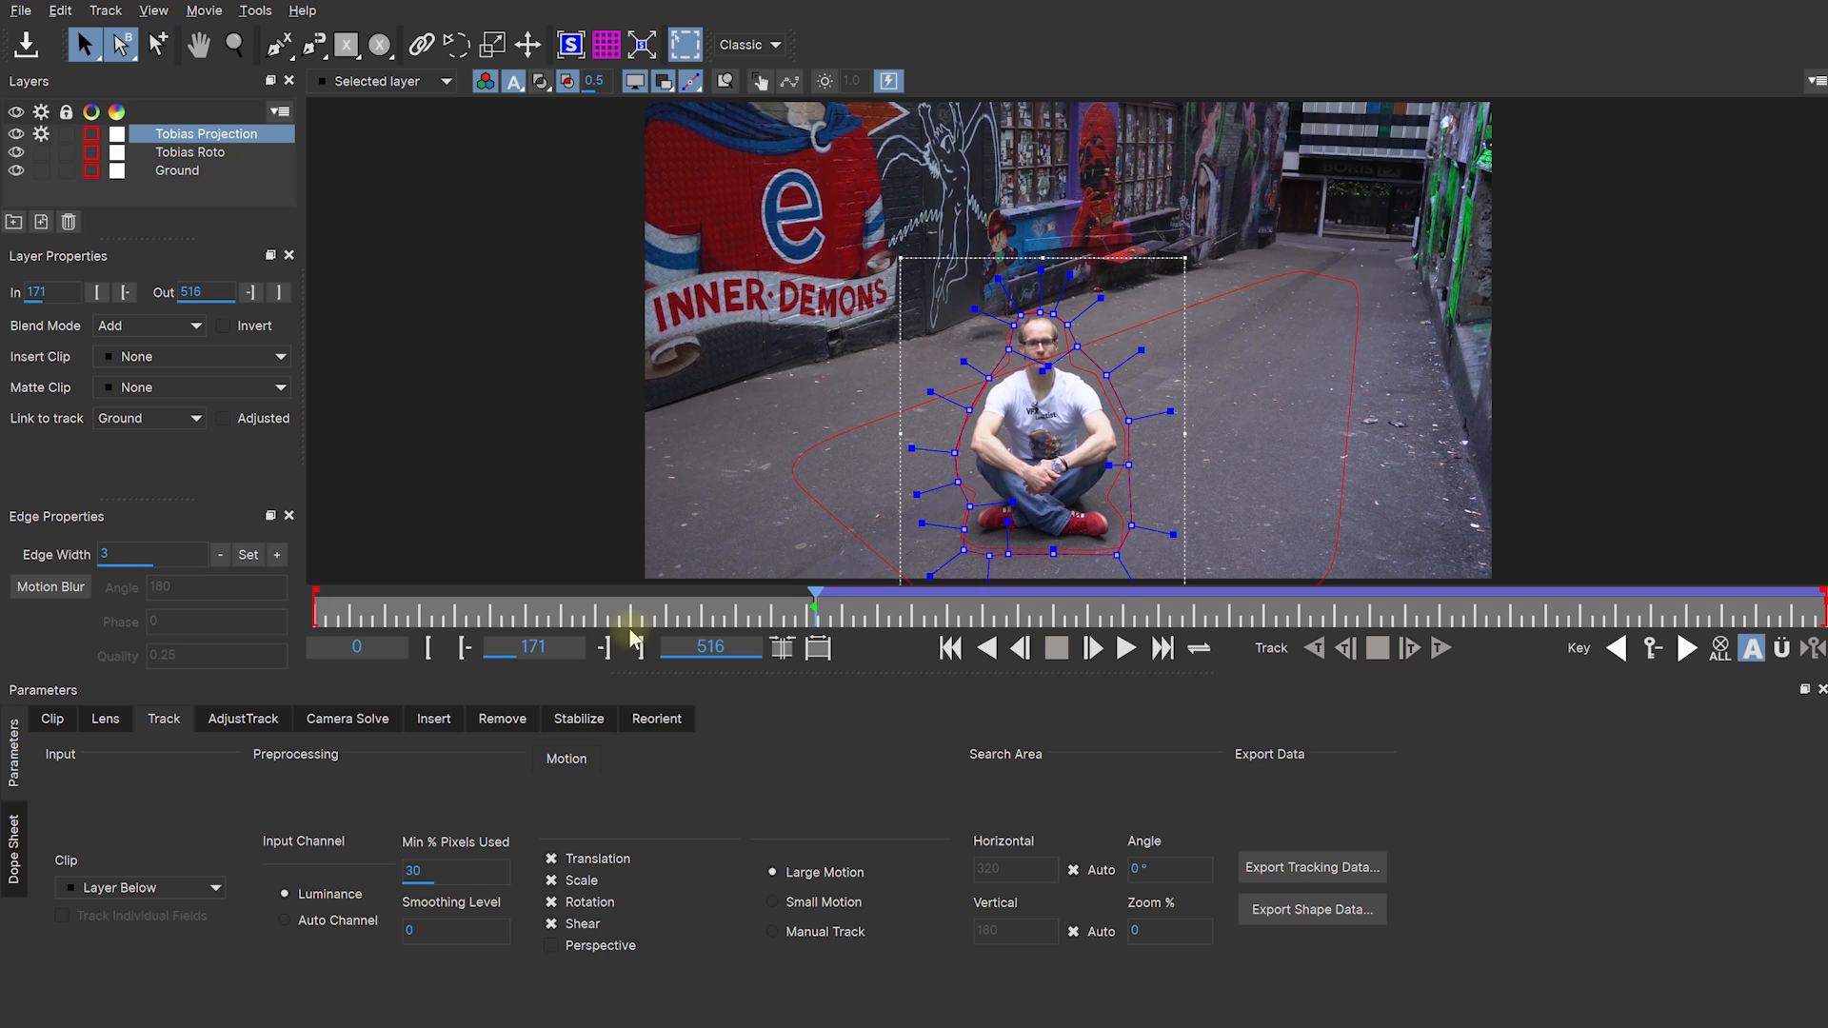
Step: Create a clean plate of frame 171 with the Remove module and save it as Clean Plate Input171.TIFF in the Footage > Tutorial folder
click(505, 720)
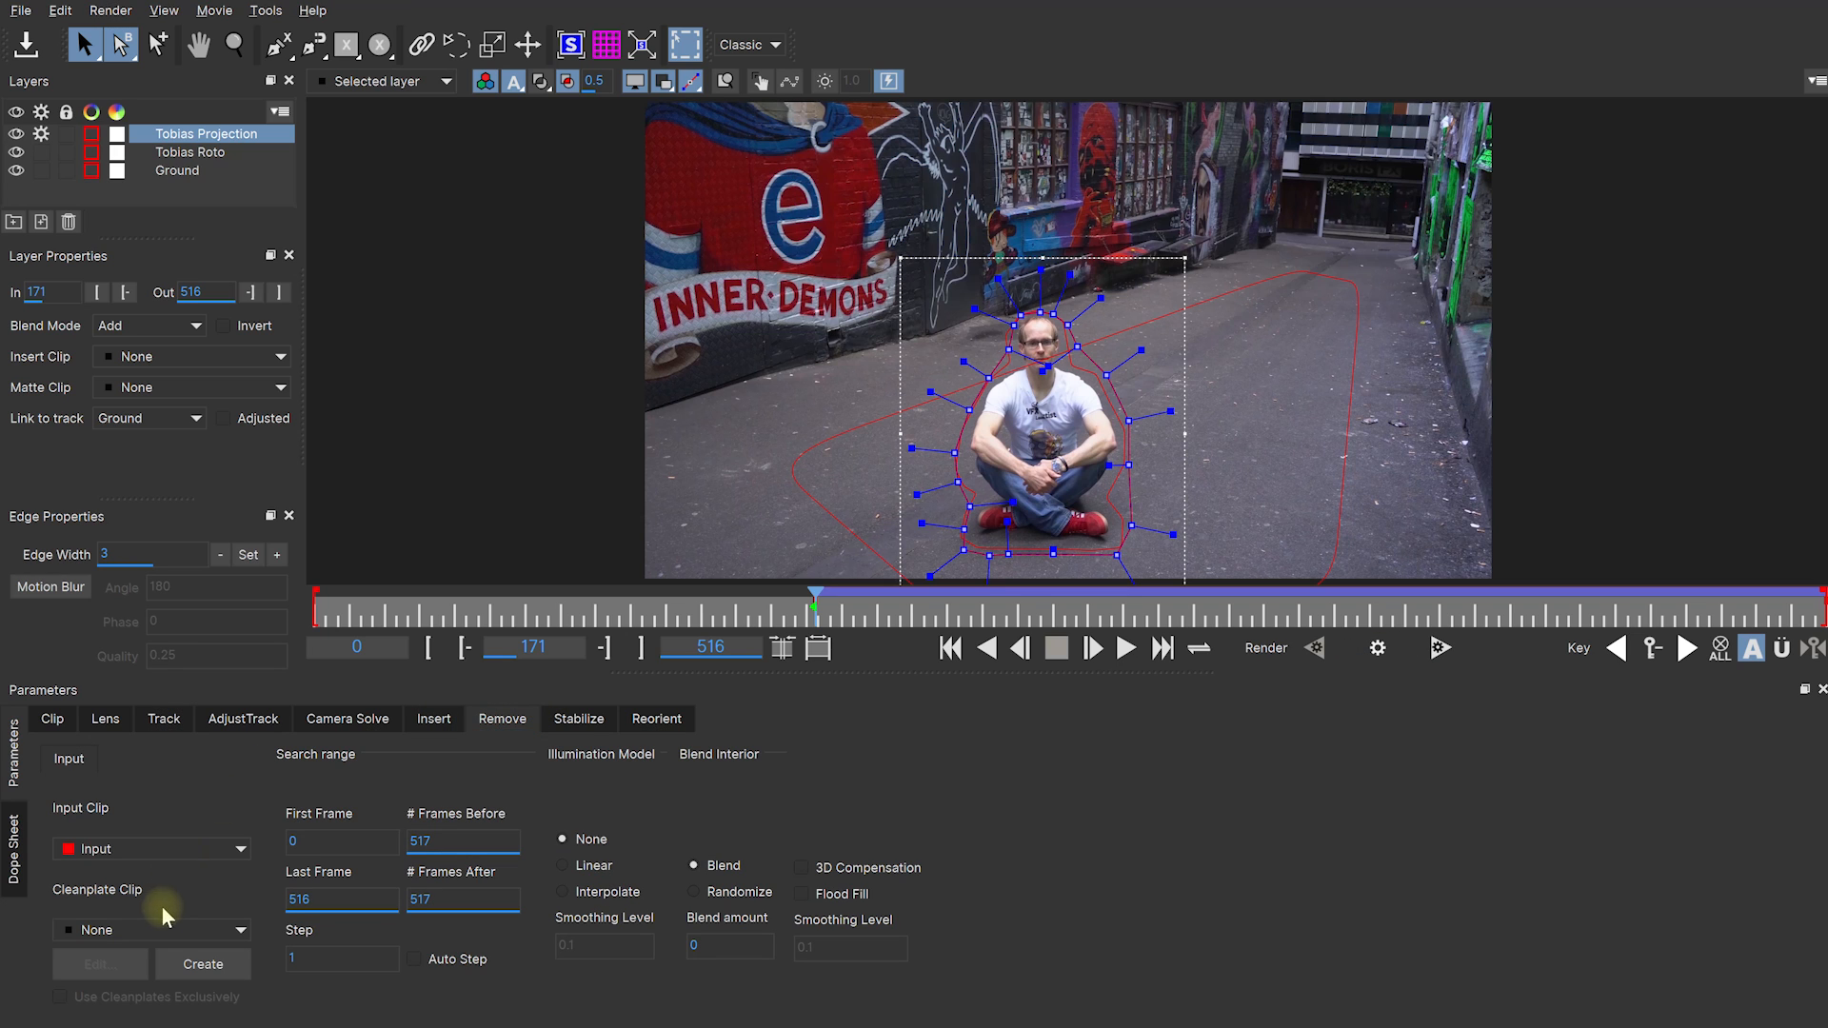
click(202, 964)
drag(372, 19, 981, 304)
click(754, 600)
double_click(881, 564)
double_click(922, 585)
double_click(910, 553)
scroll(1181, 457, down, 1)
click(912, 530)
double_click(912, 530)
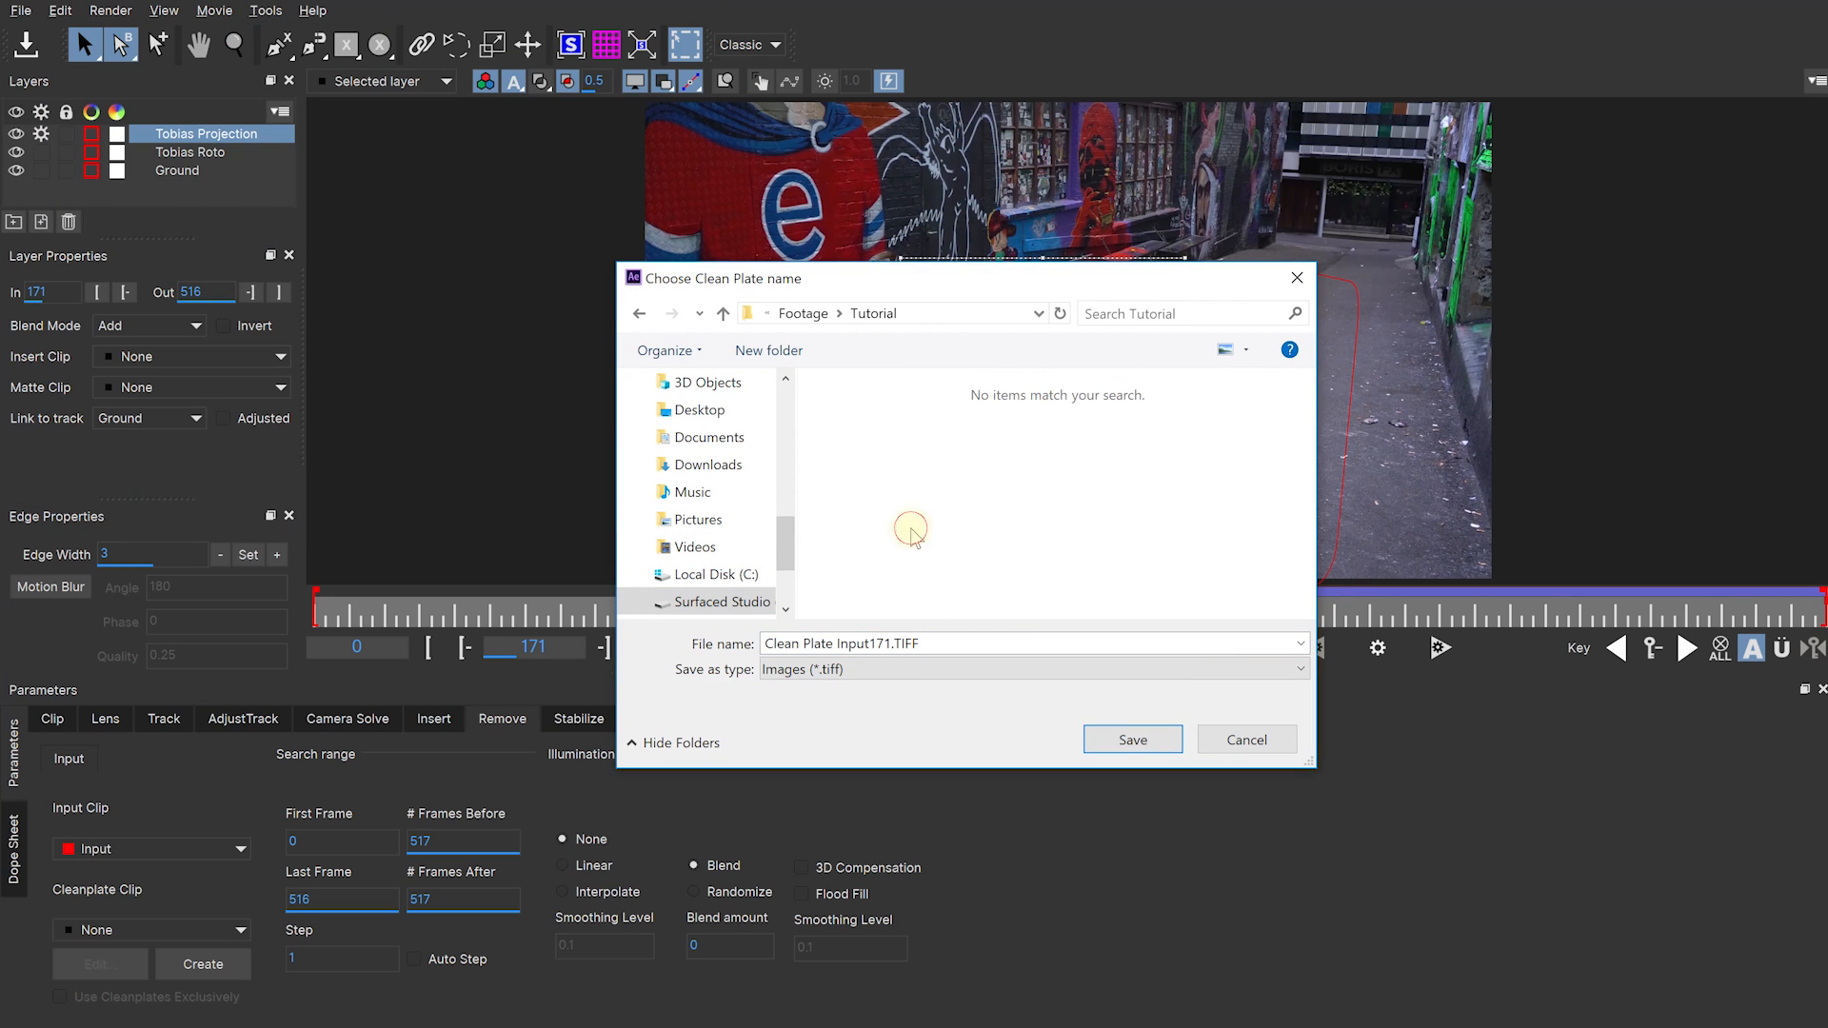
click(890, 642)
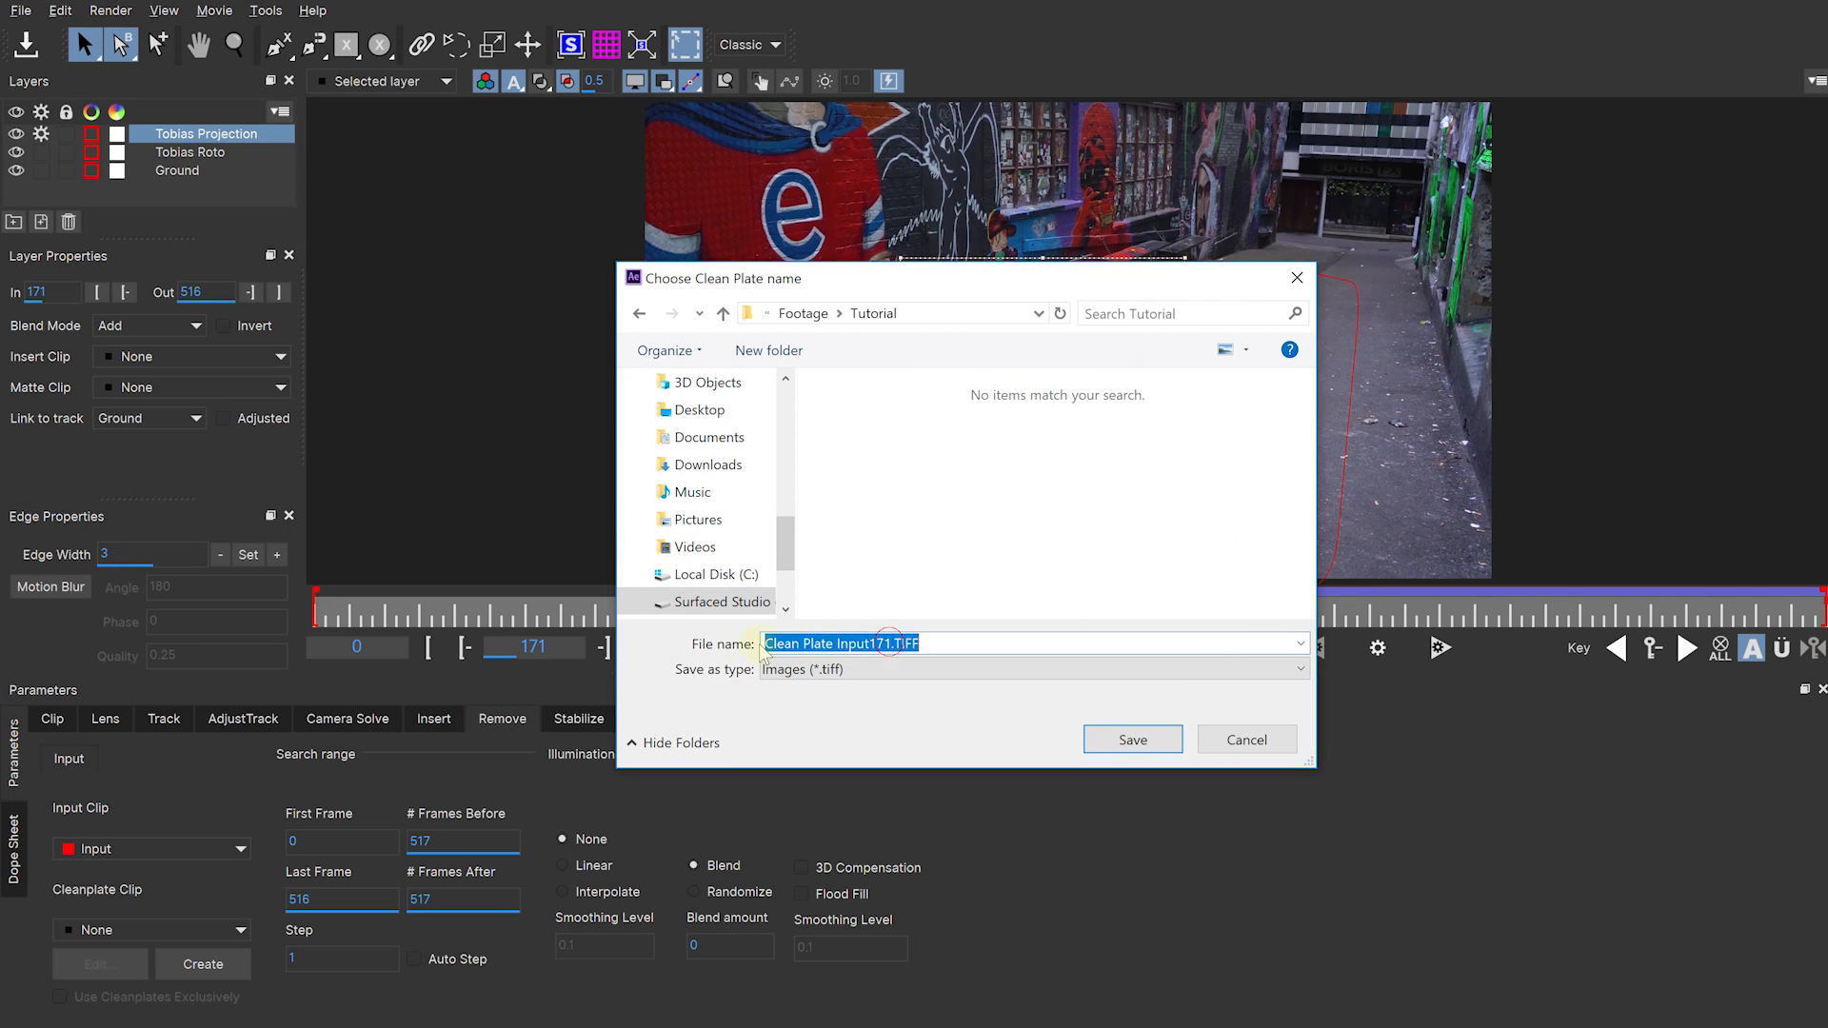
click(874, 643)
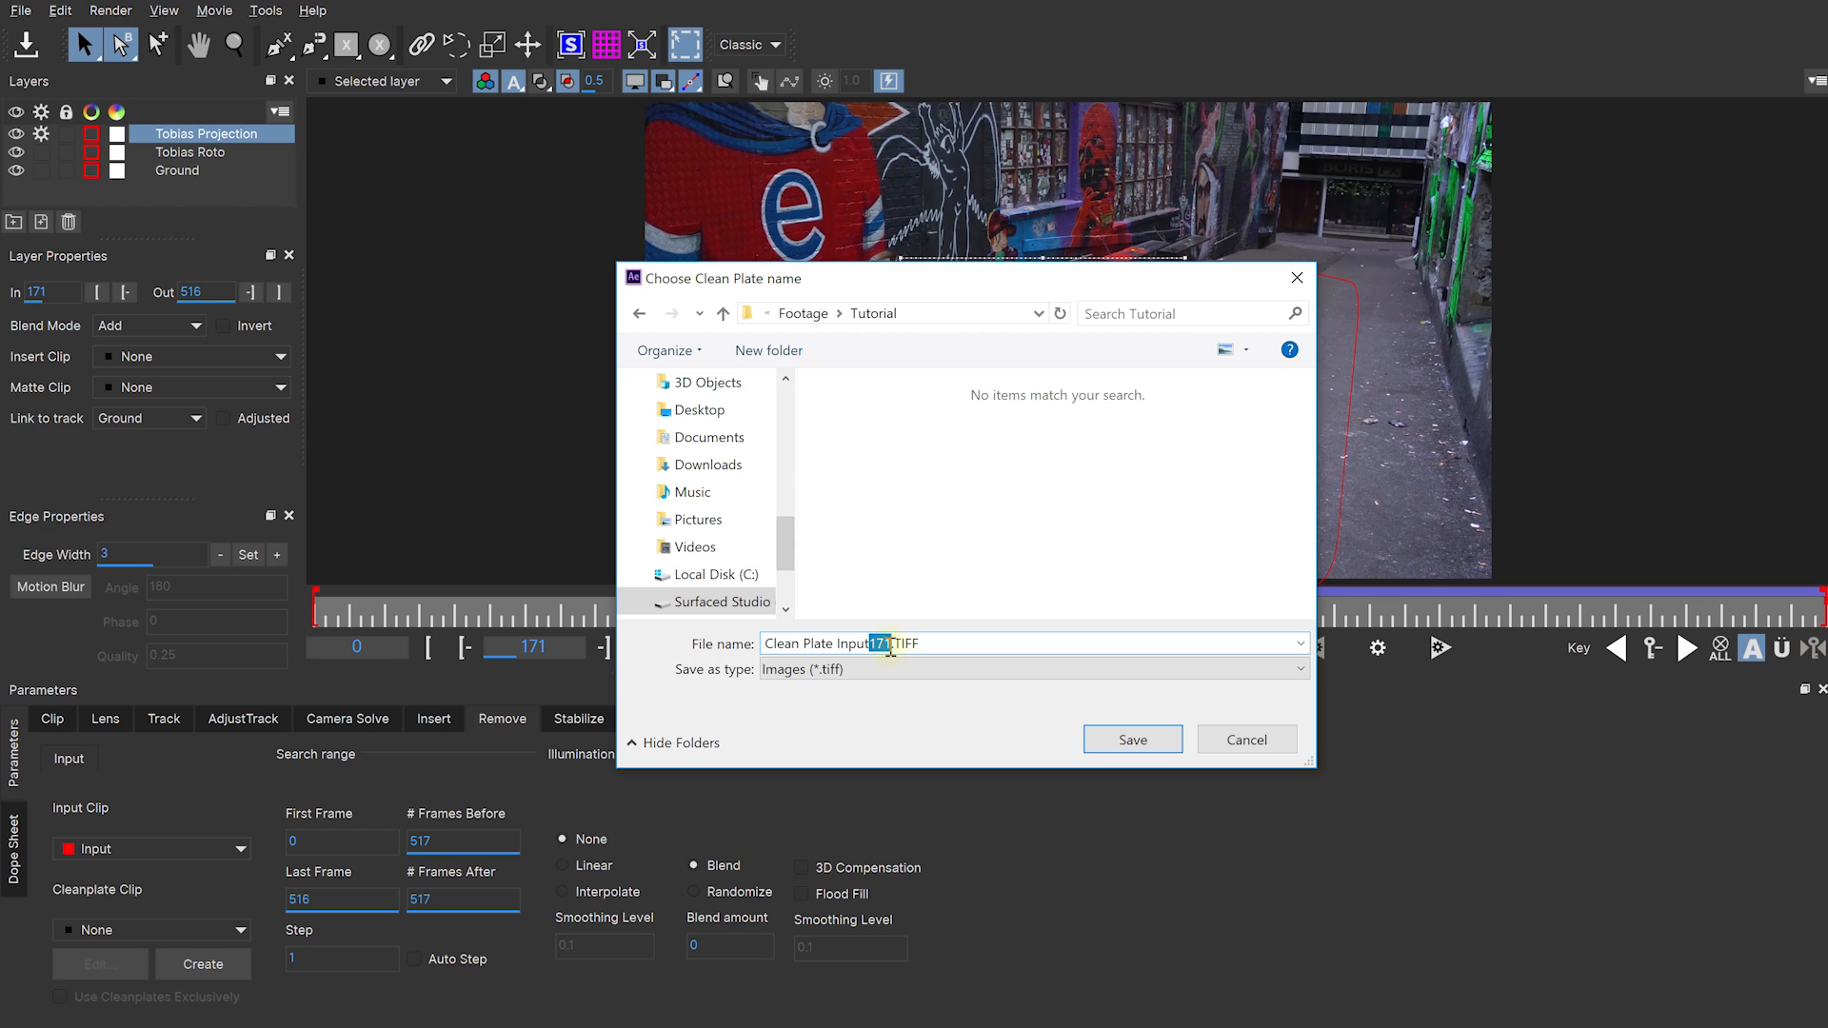
key(ctrl+a)
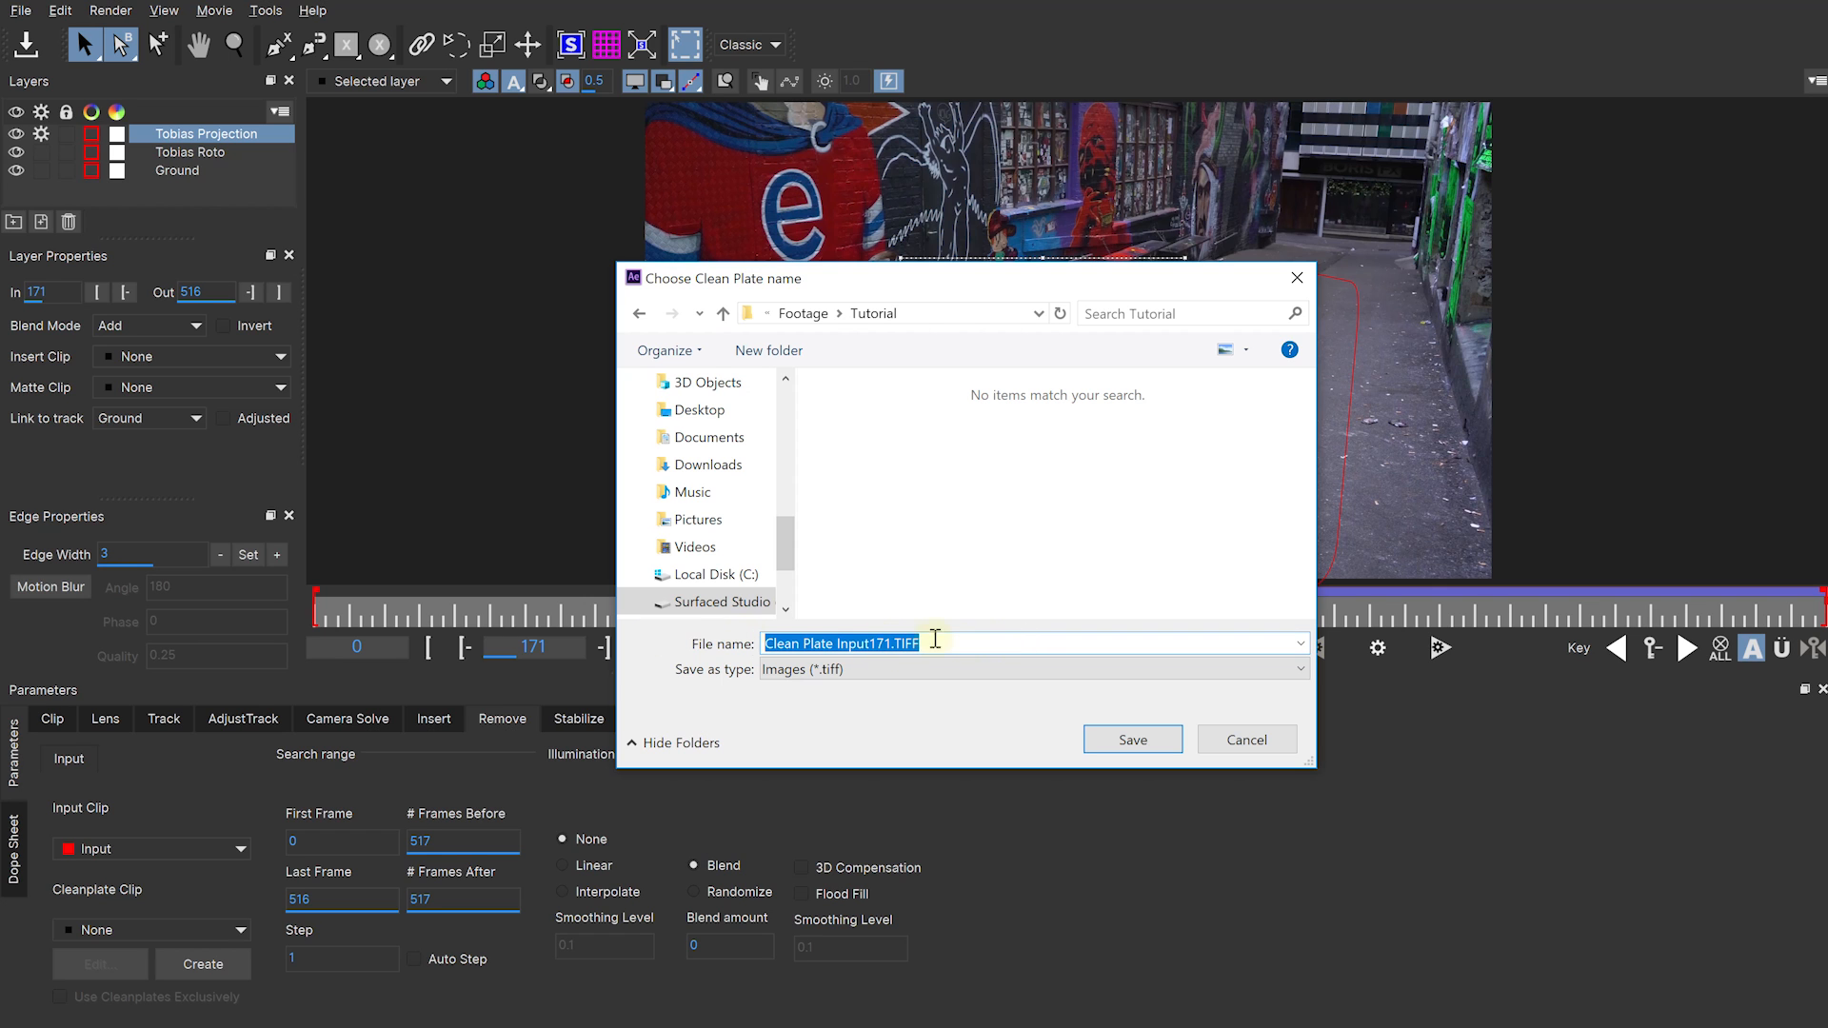
click(1128, 740)
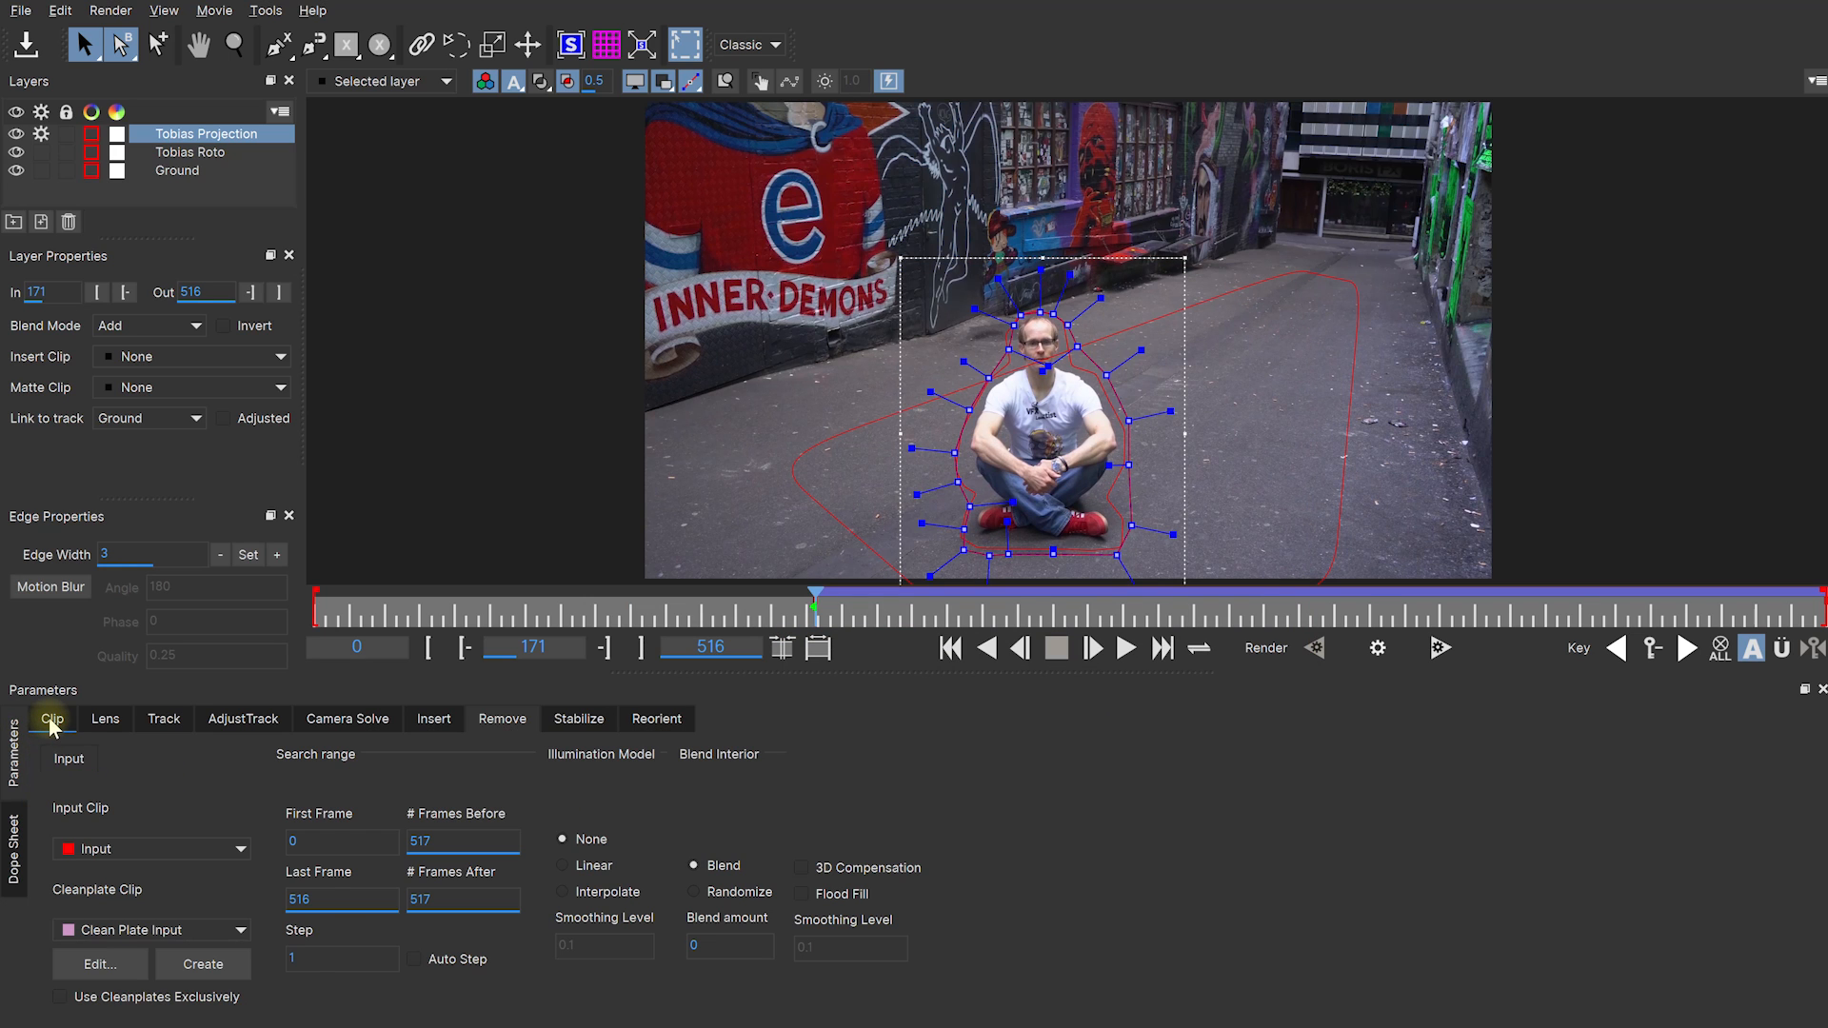
Step: Import Clean Plate Input171.TIFF from the Footage > Tutorial folder as a new clip
click(53, 721)
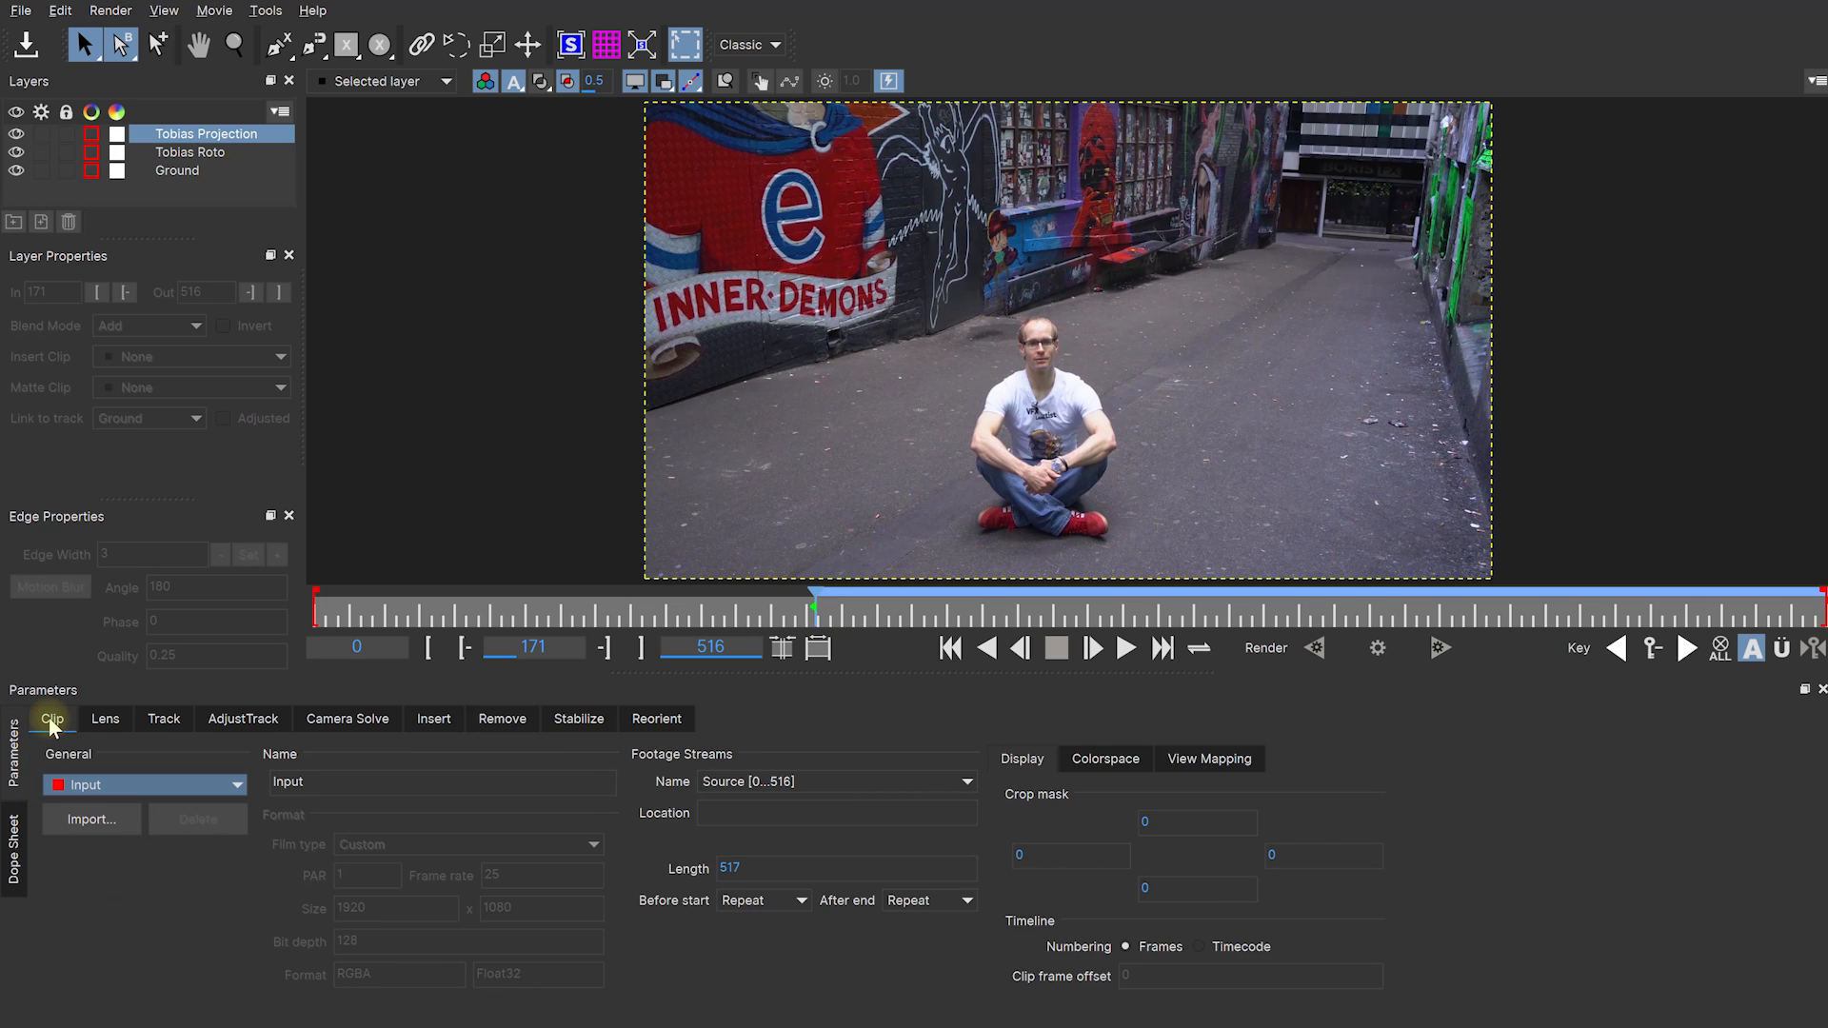
click(93, 821)
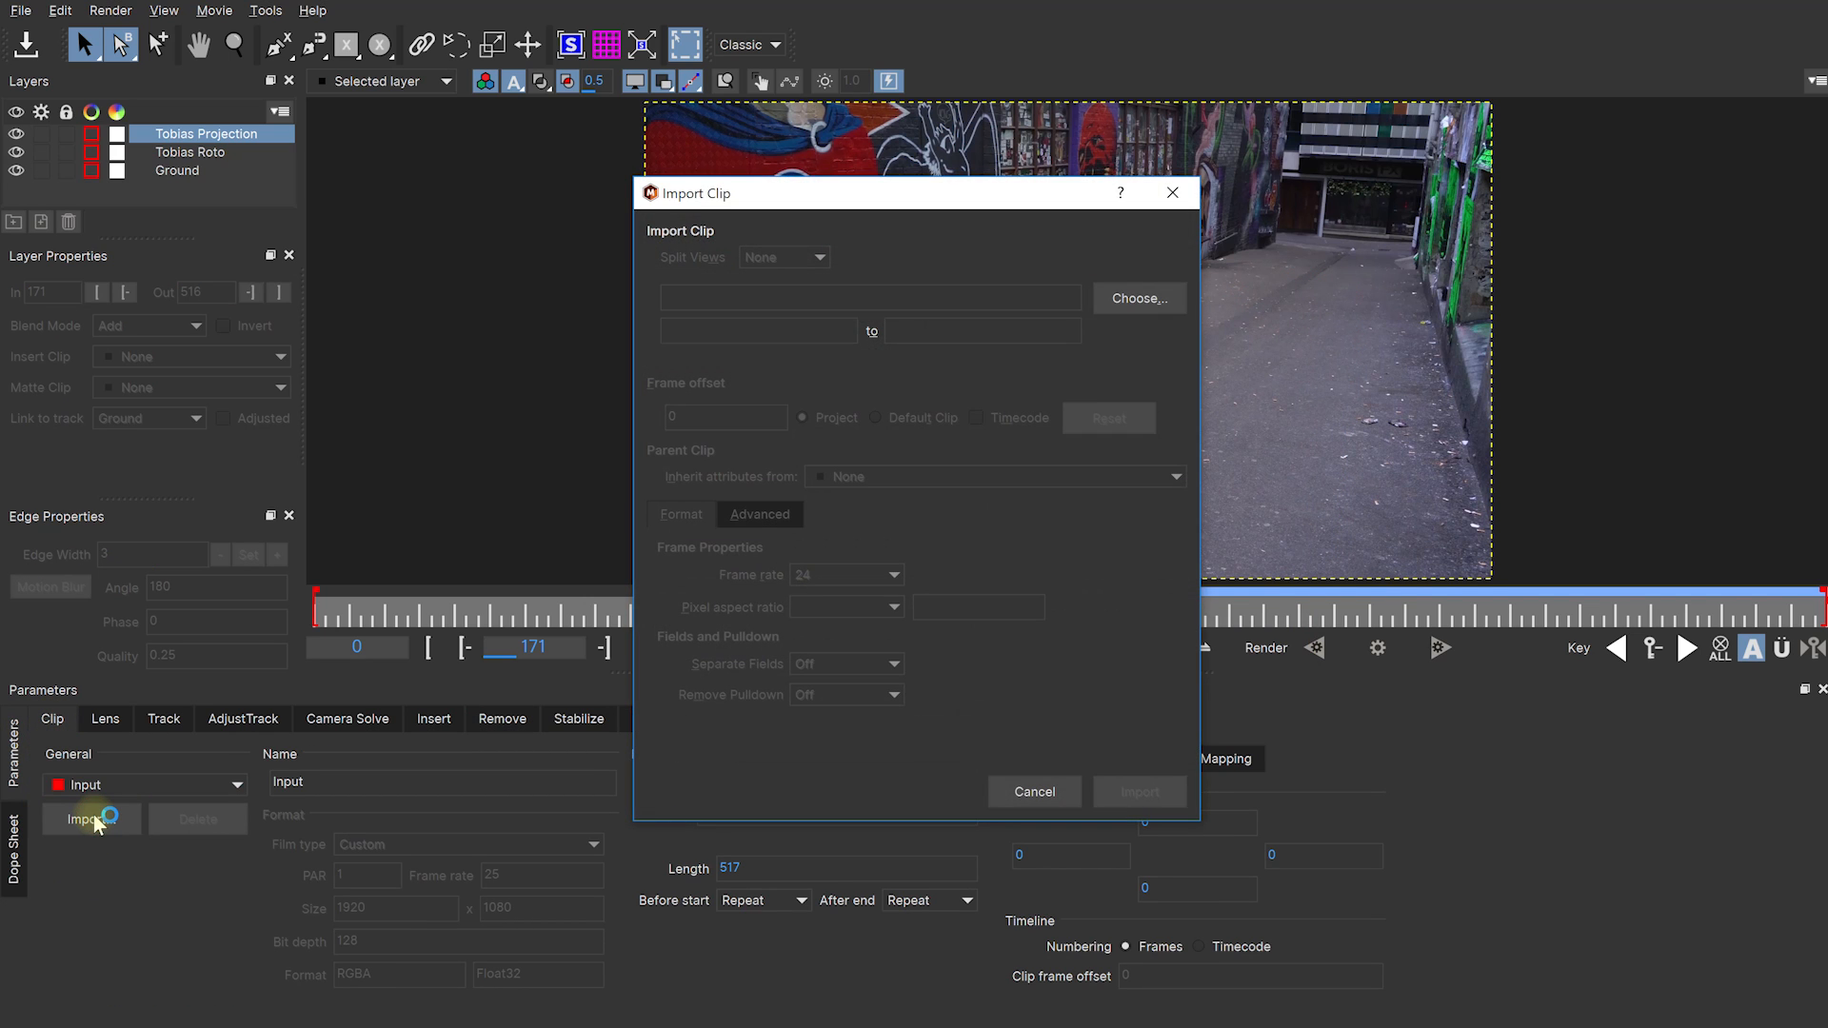
click(1126, 303)
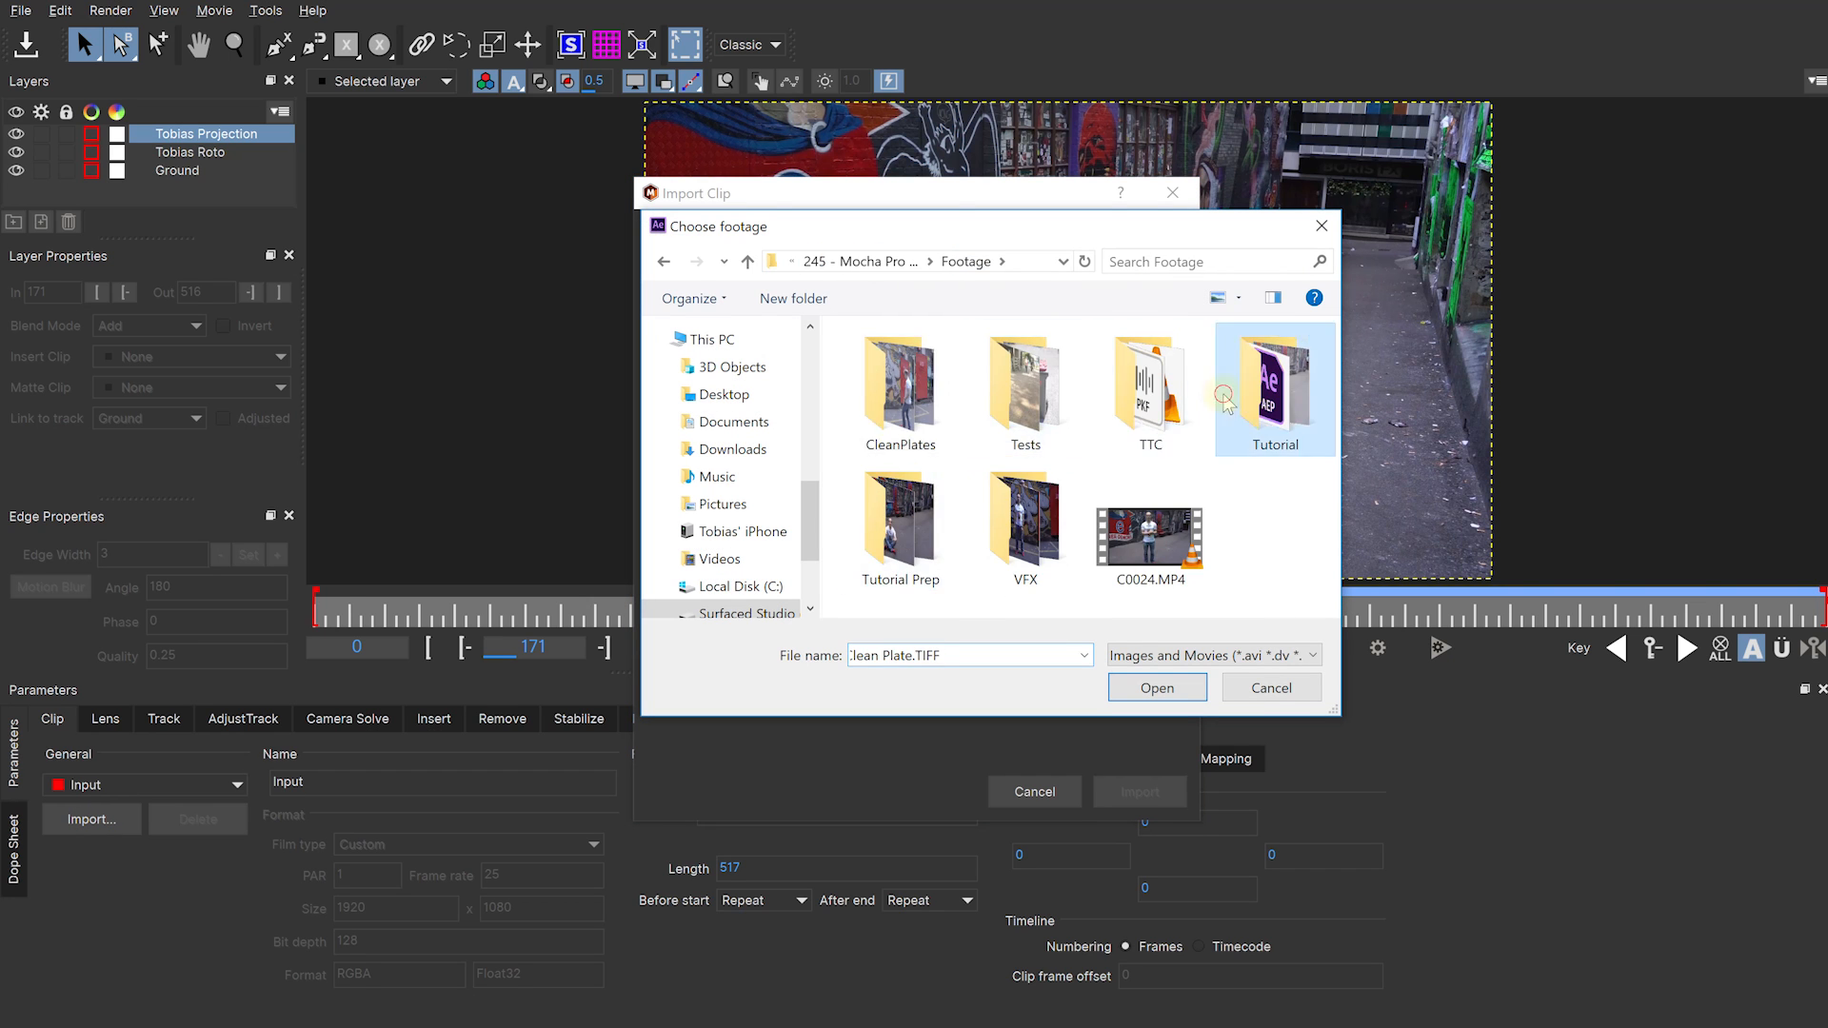
double_click(1229, 400)
click(893, 422)
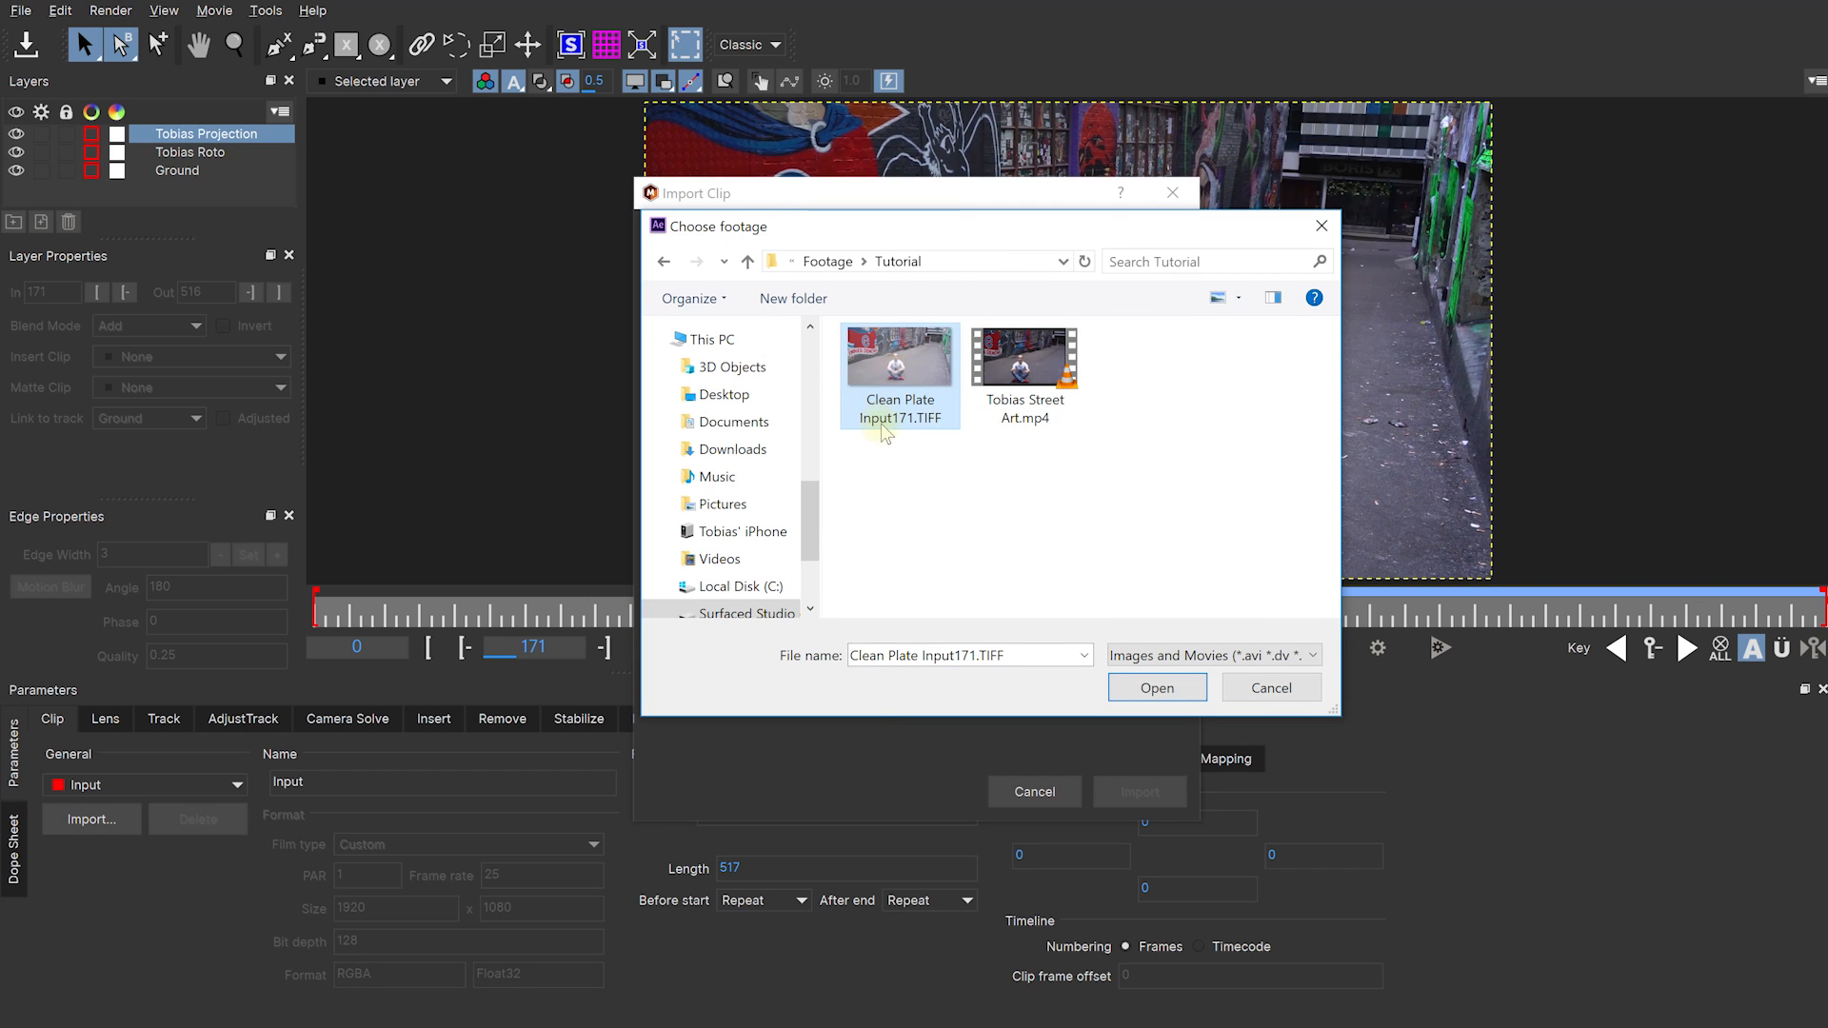
click(1143, 695)
click(1134, 792)
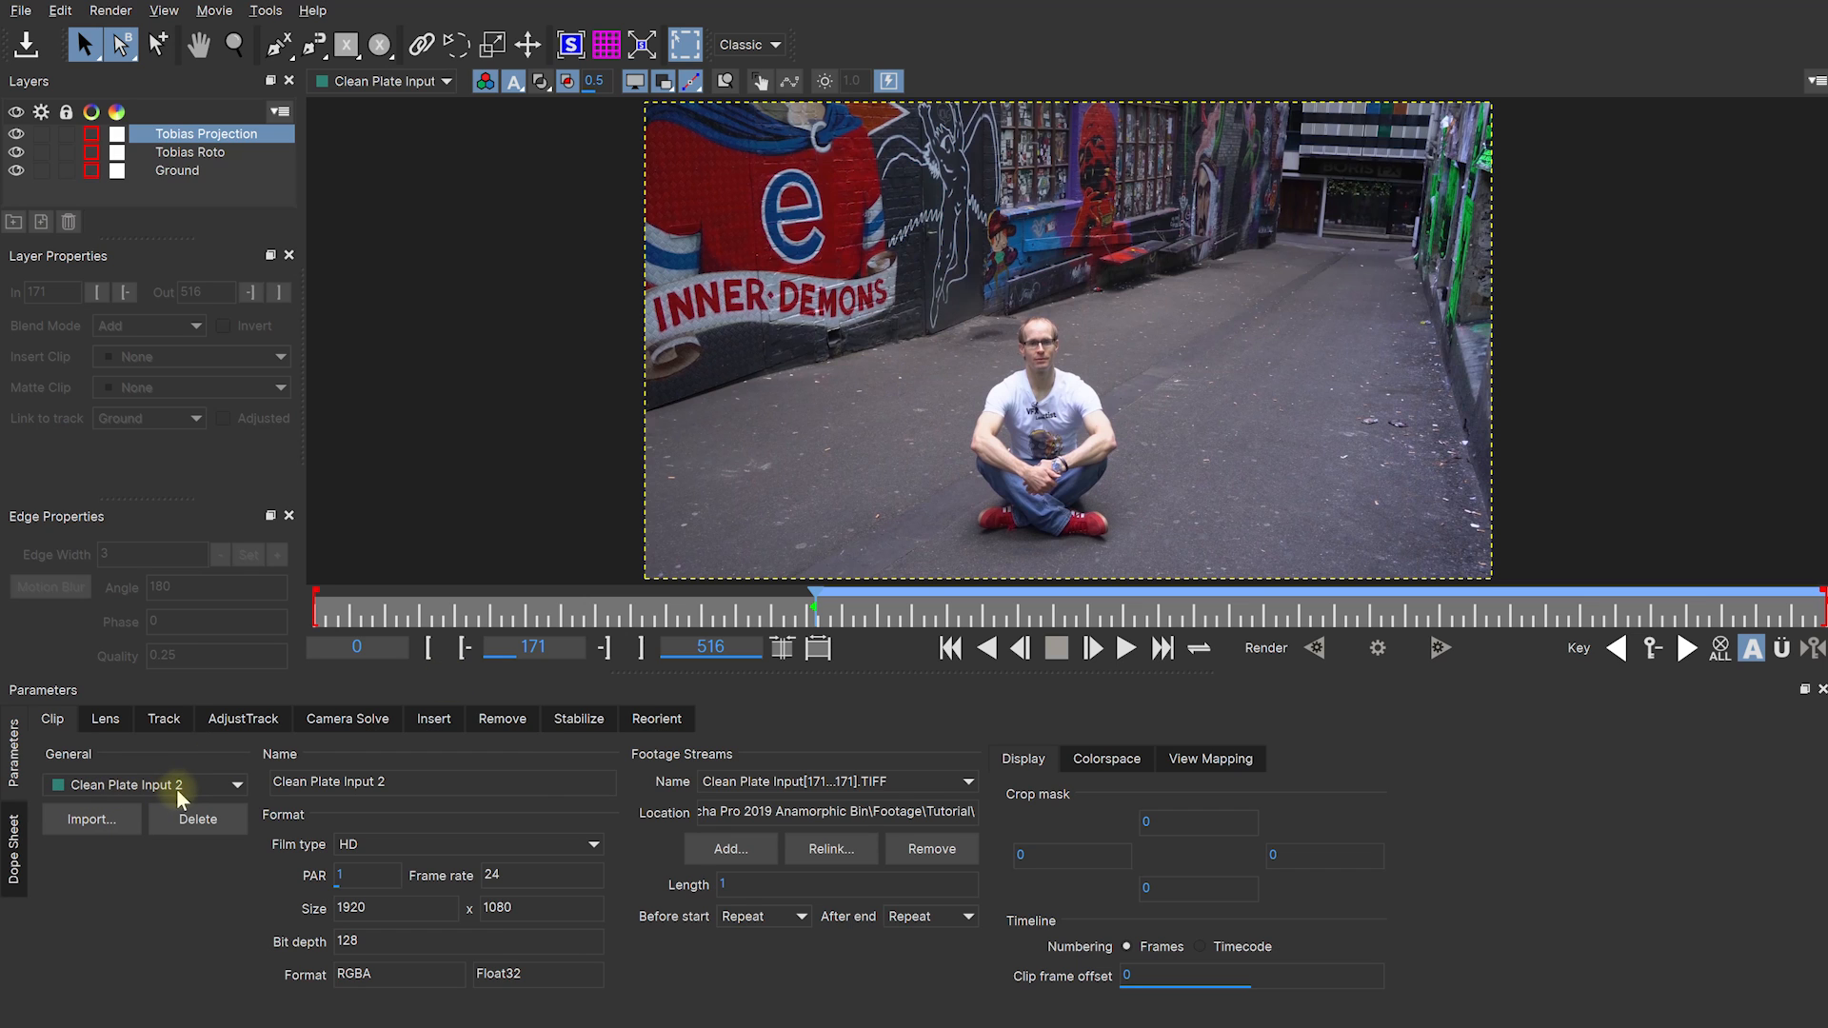
Step: Open the Insert module, display the Input clip in the viewer, and check the shape ahead of frame 171 before returning there
click(430, 731)
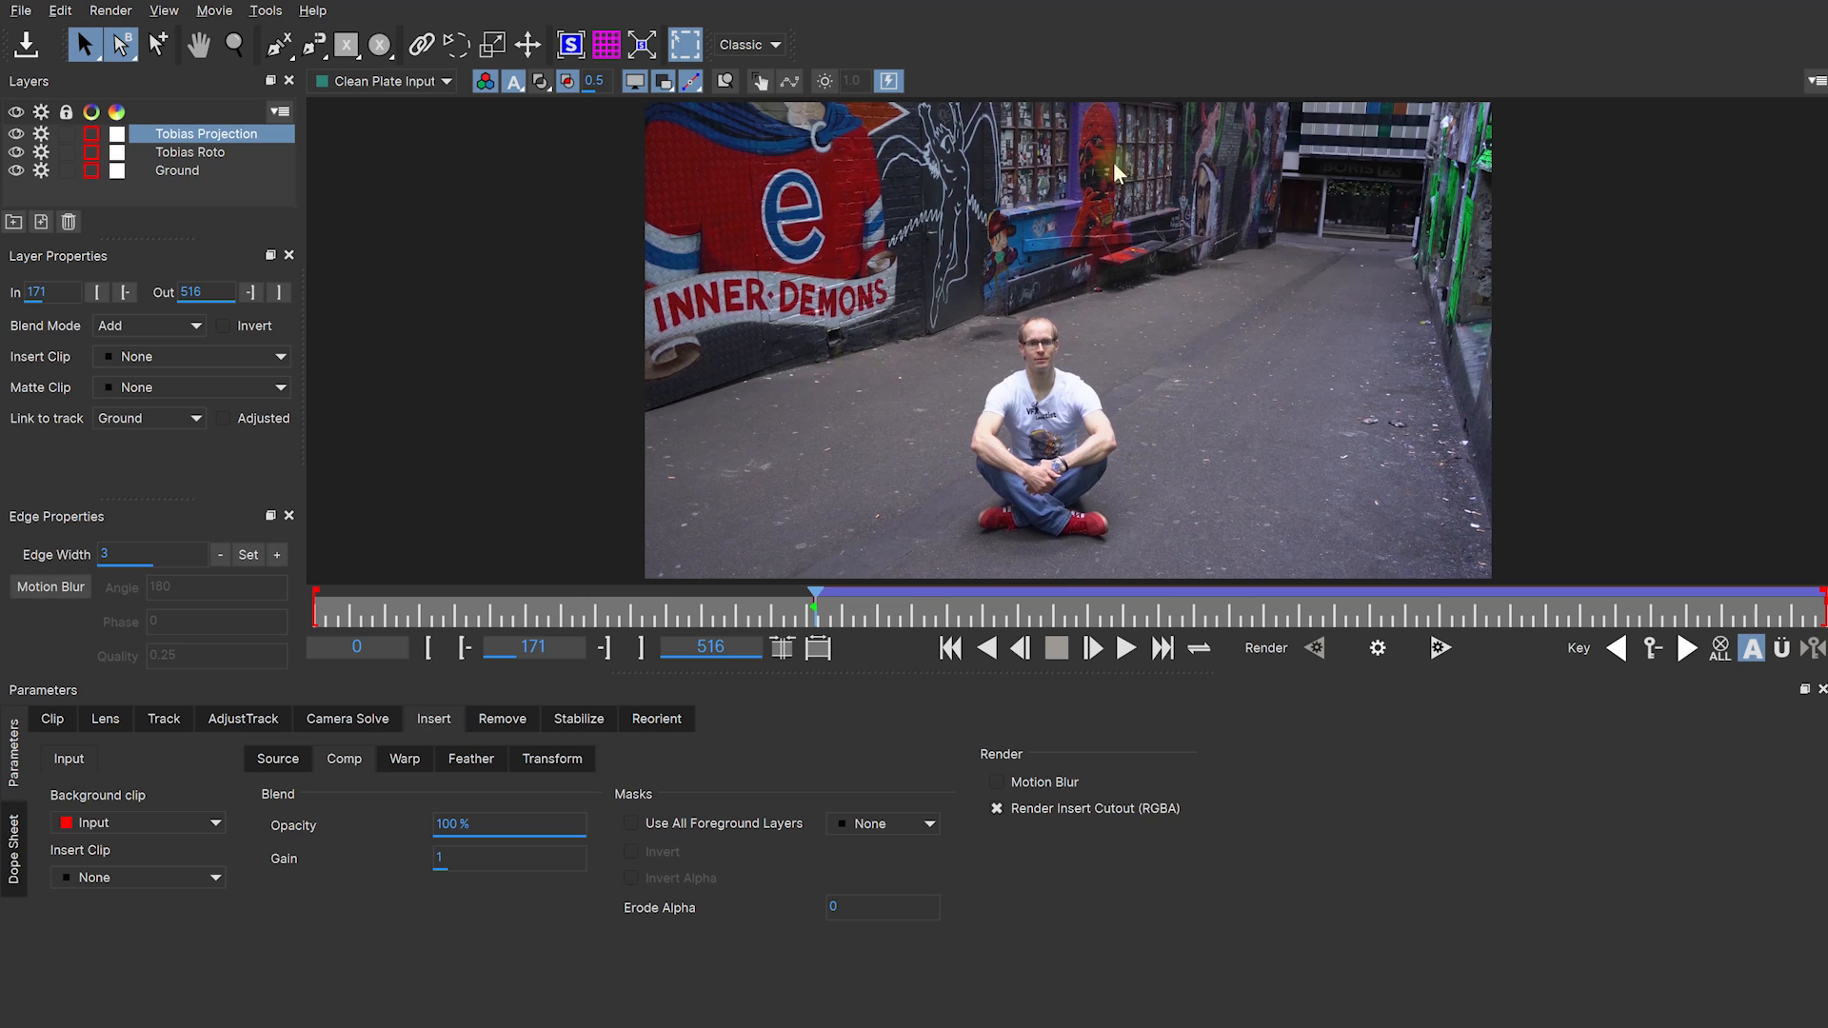
click(445, 82)
click(392, 118)
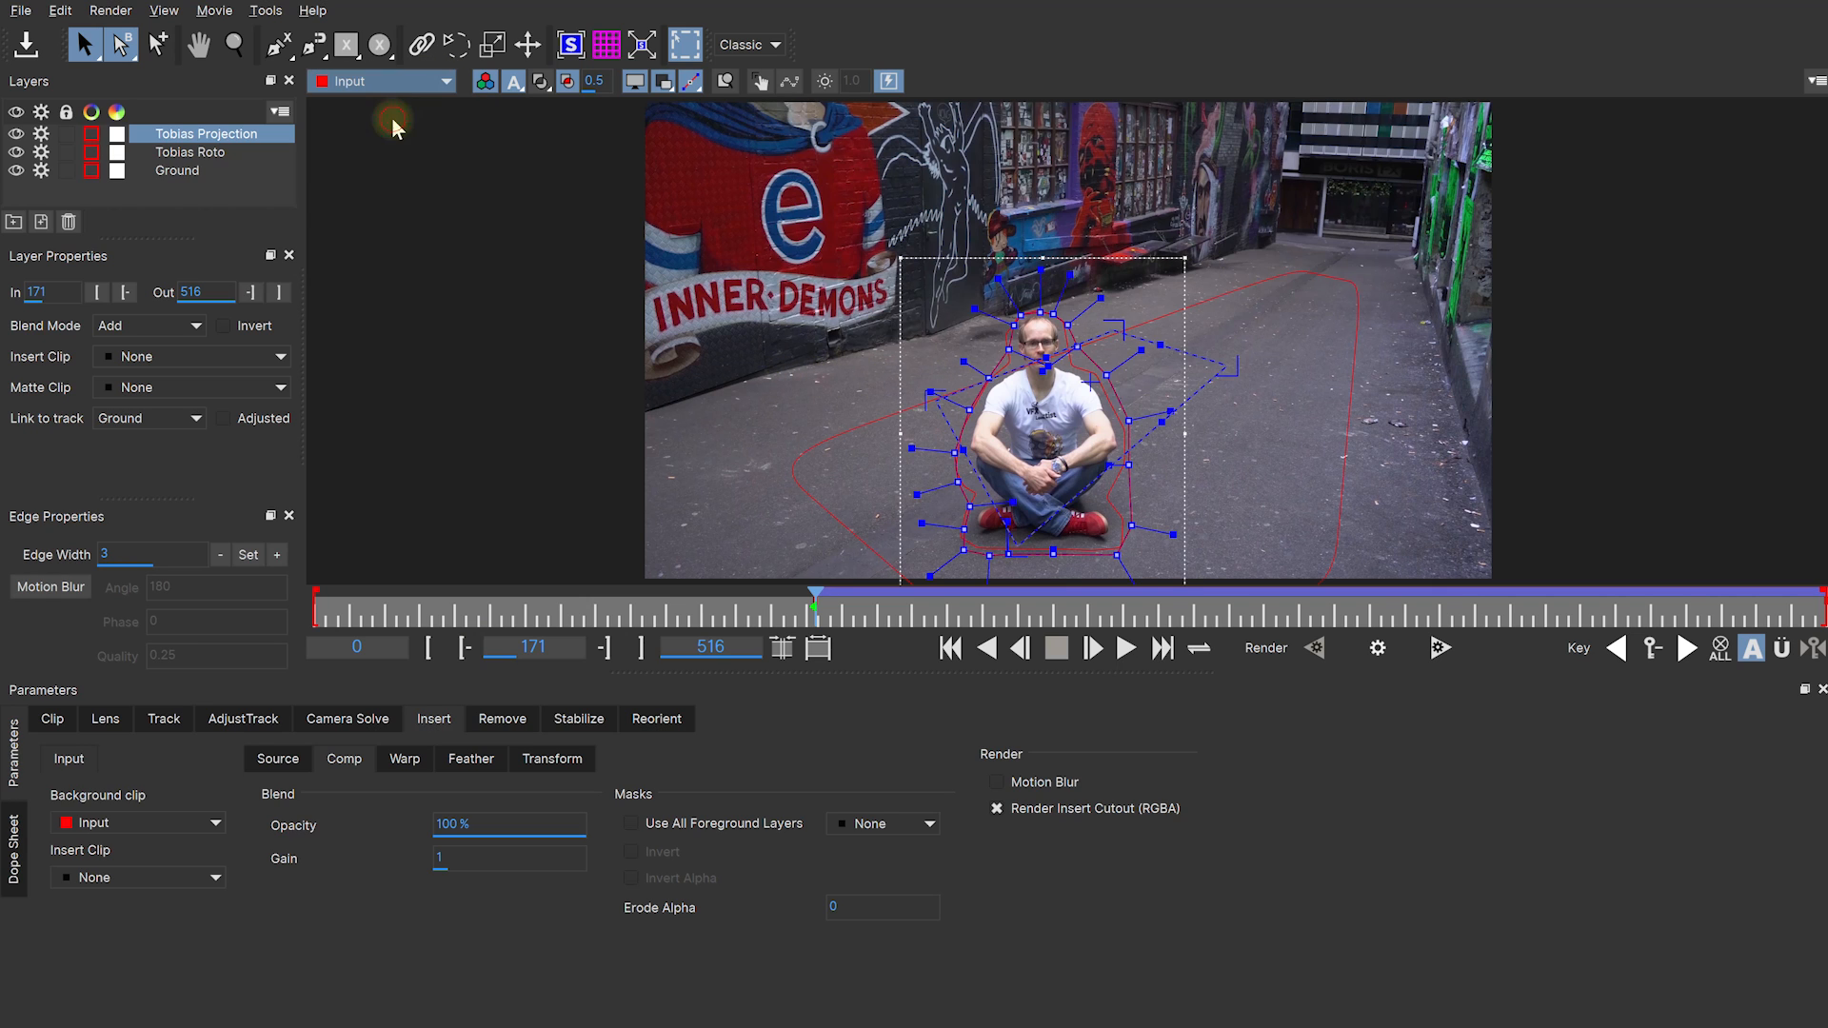
drag(828, 606, 986, 600)
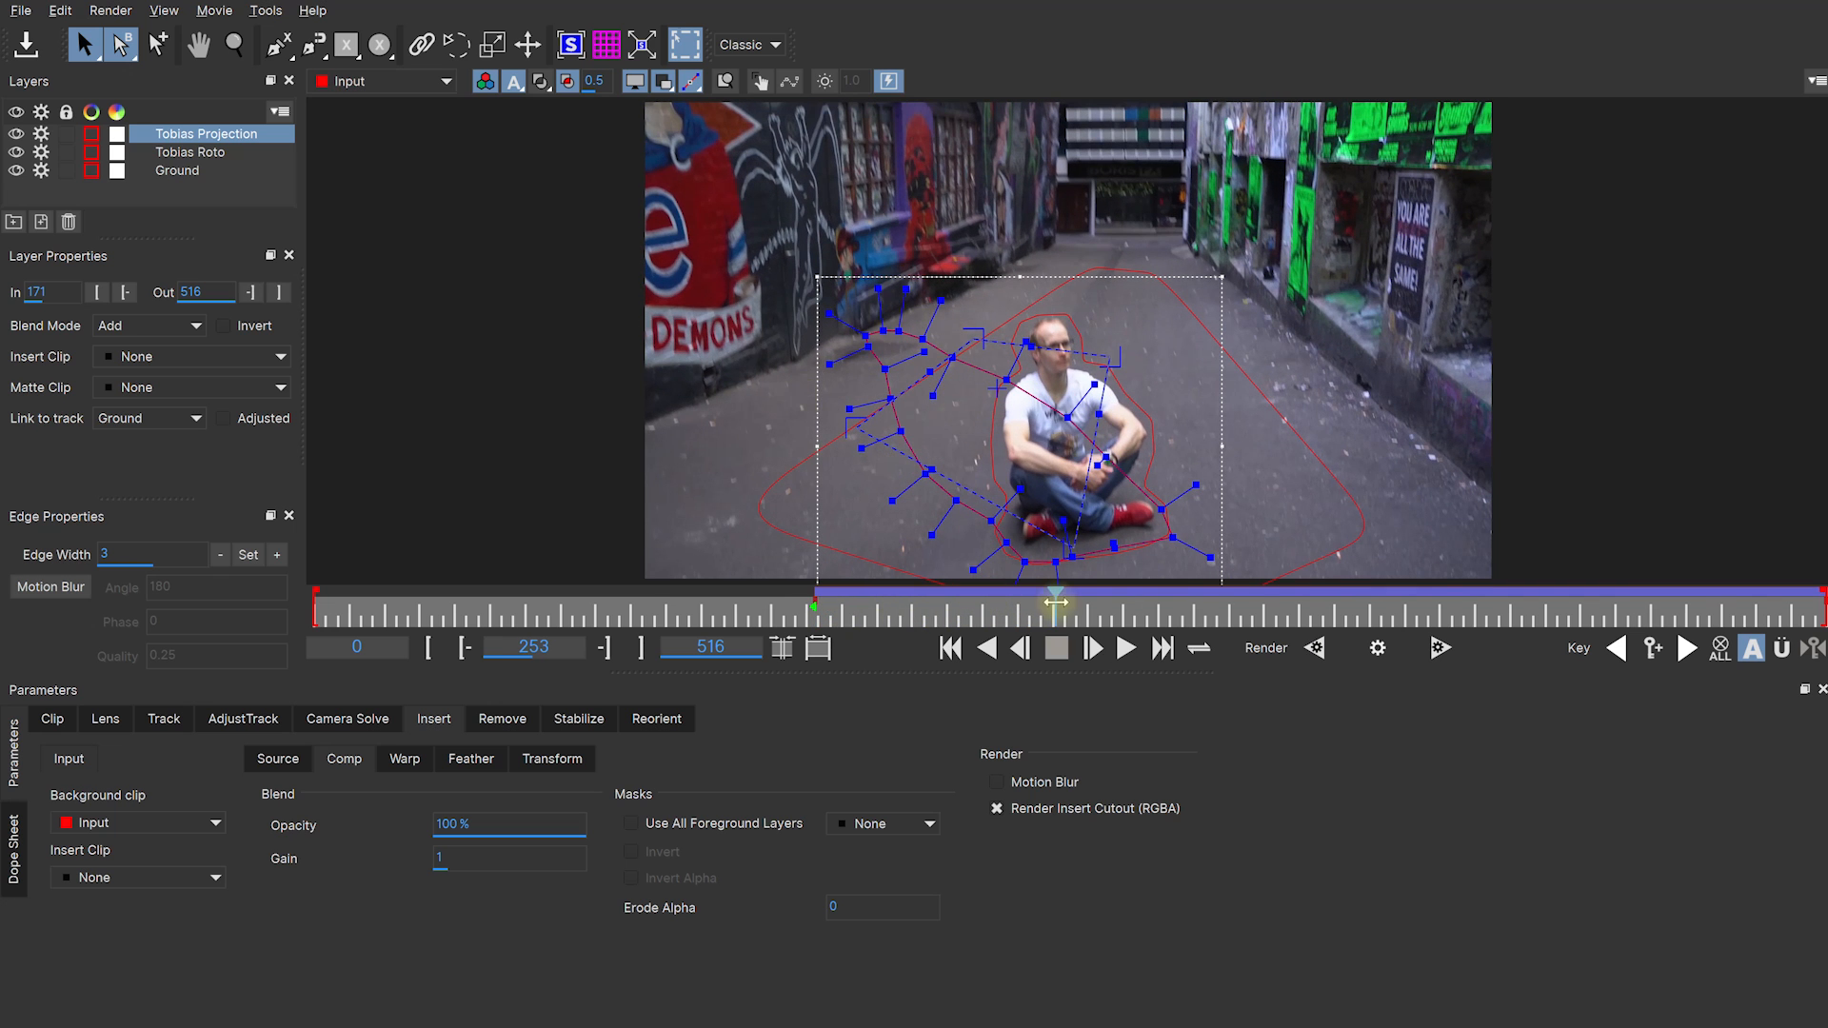
drag(1054, 612, 815, 621)
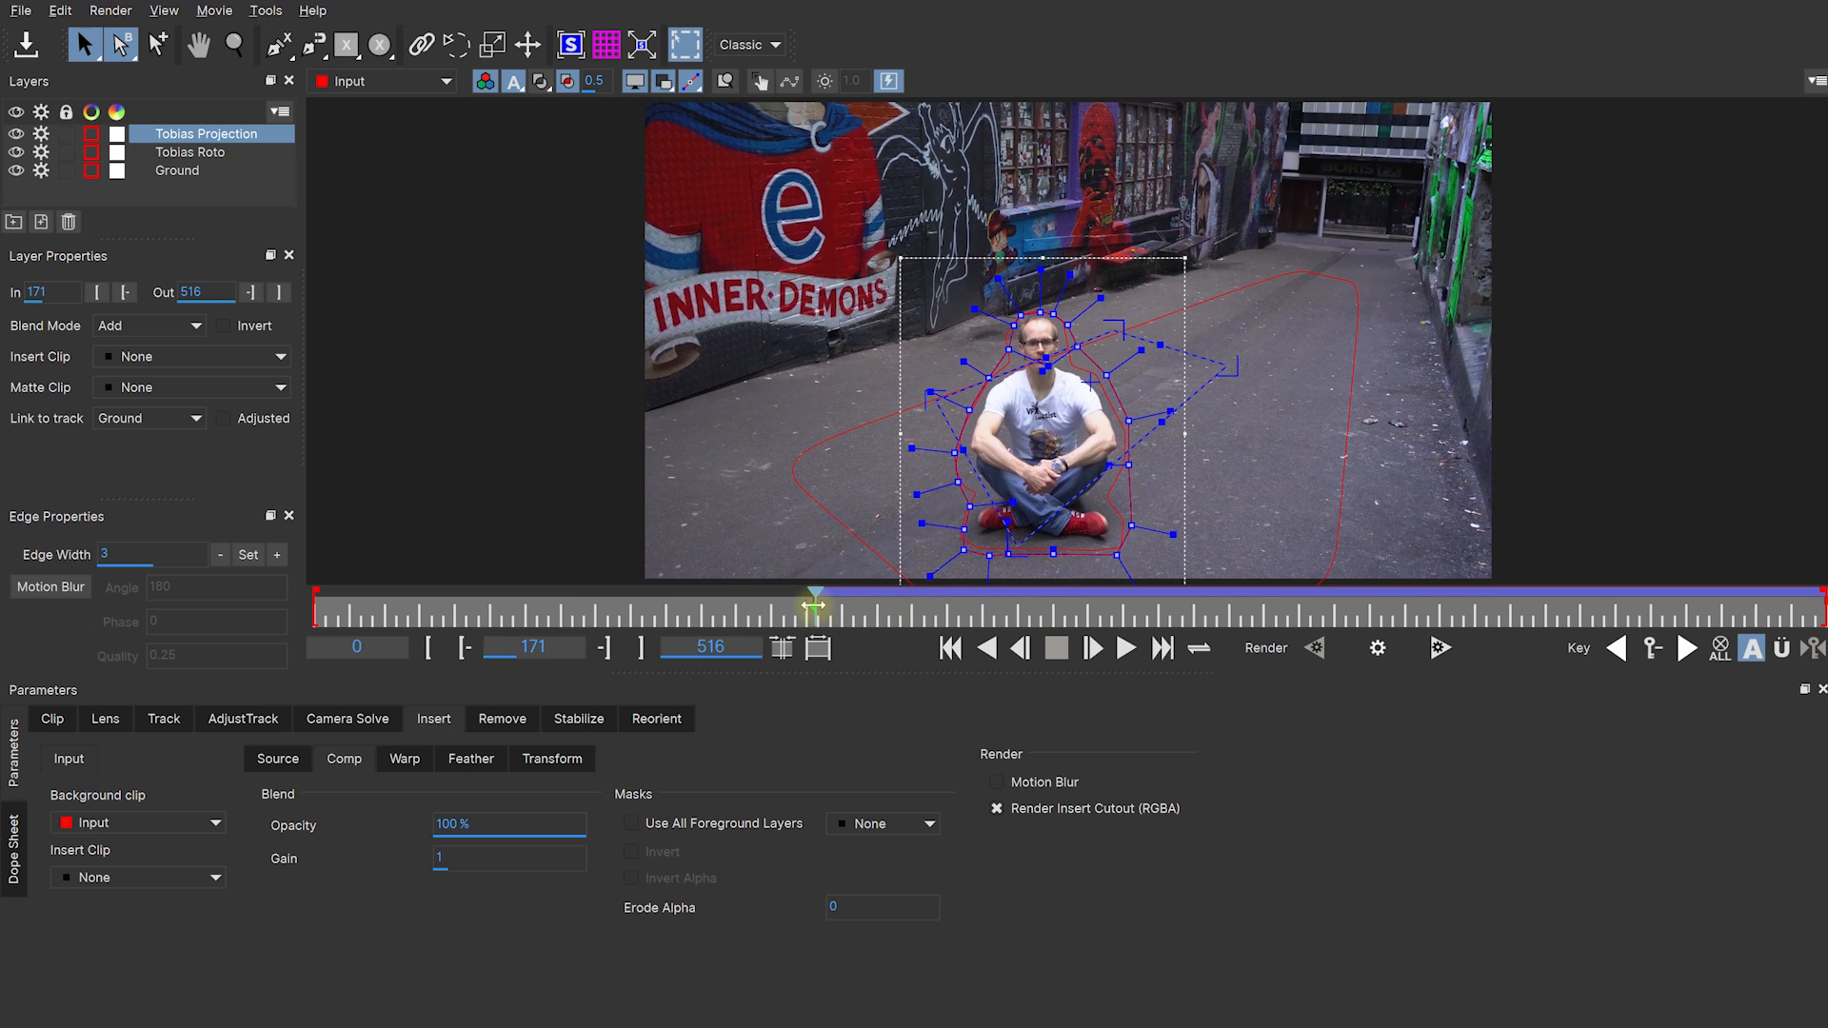
click(515, 648)
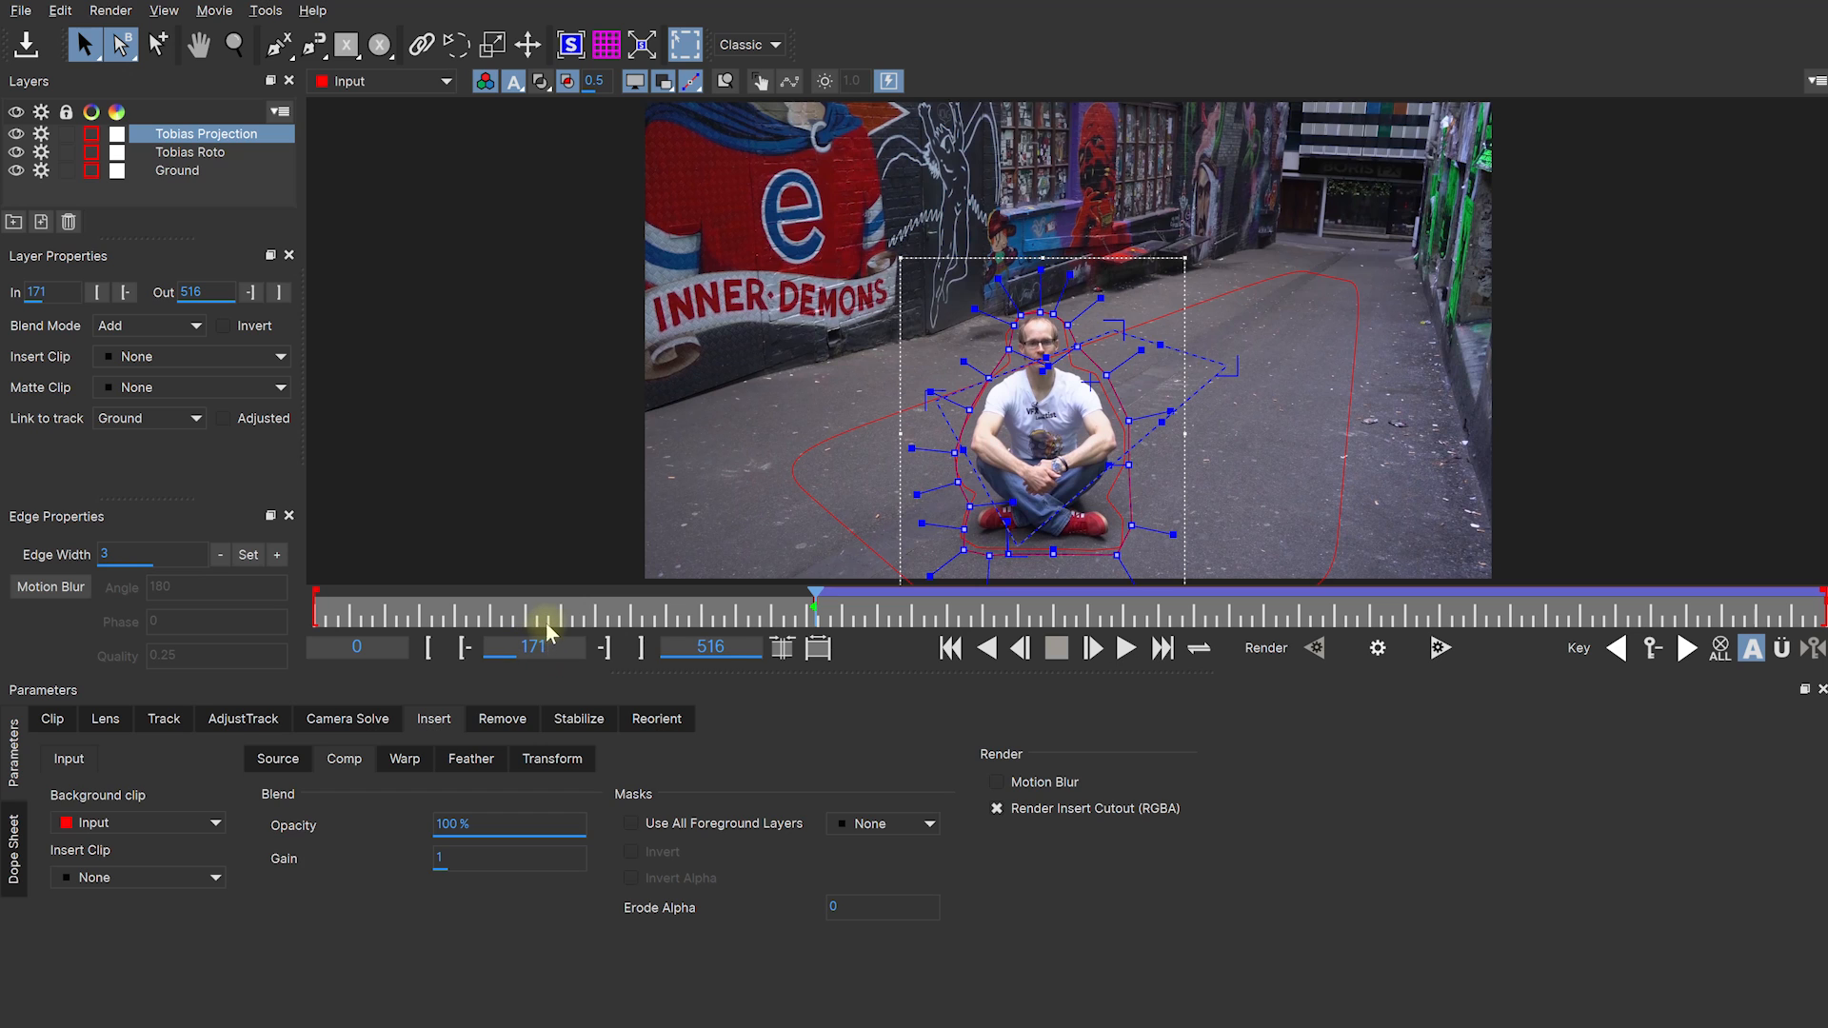
Step: Set the projection layer's insert clip to Clean Plate Input 2
click(176, 136)
click(467, 762)
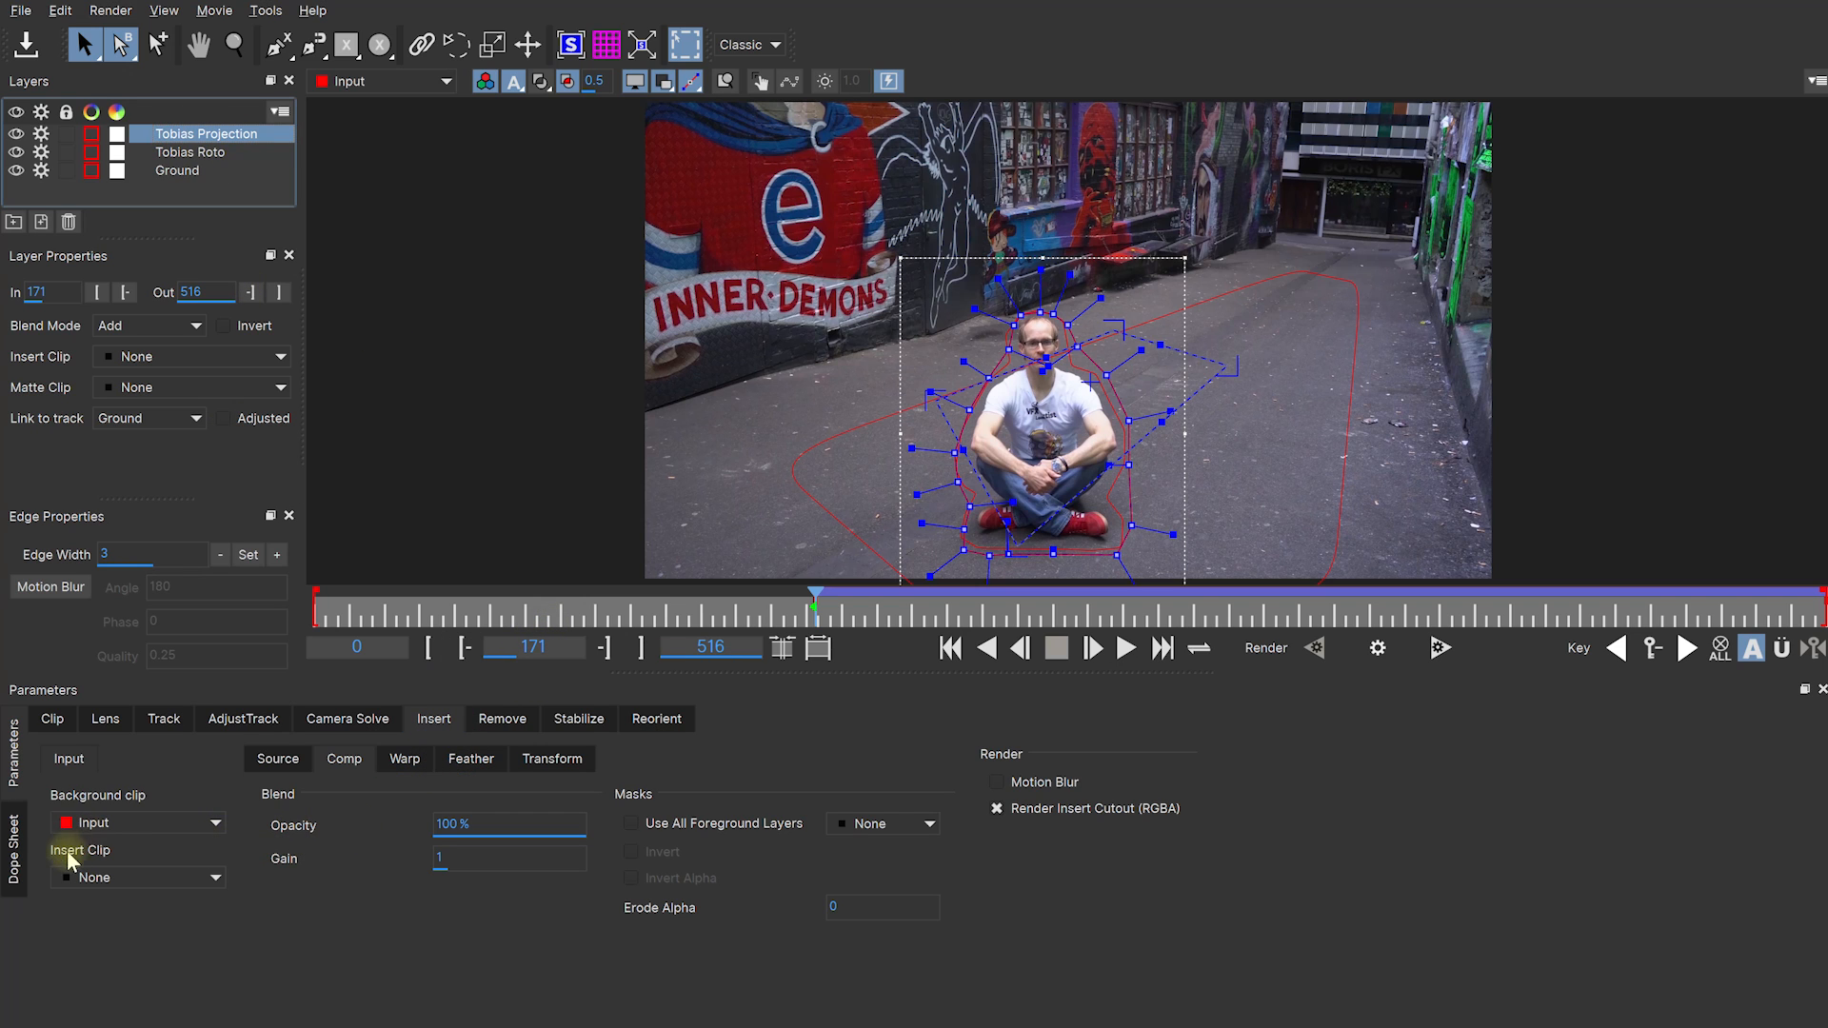
click(188, 877)
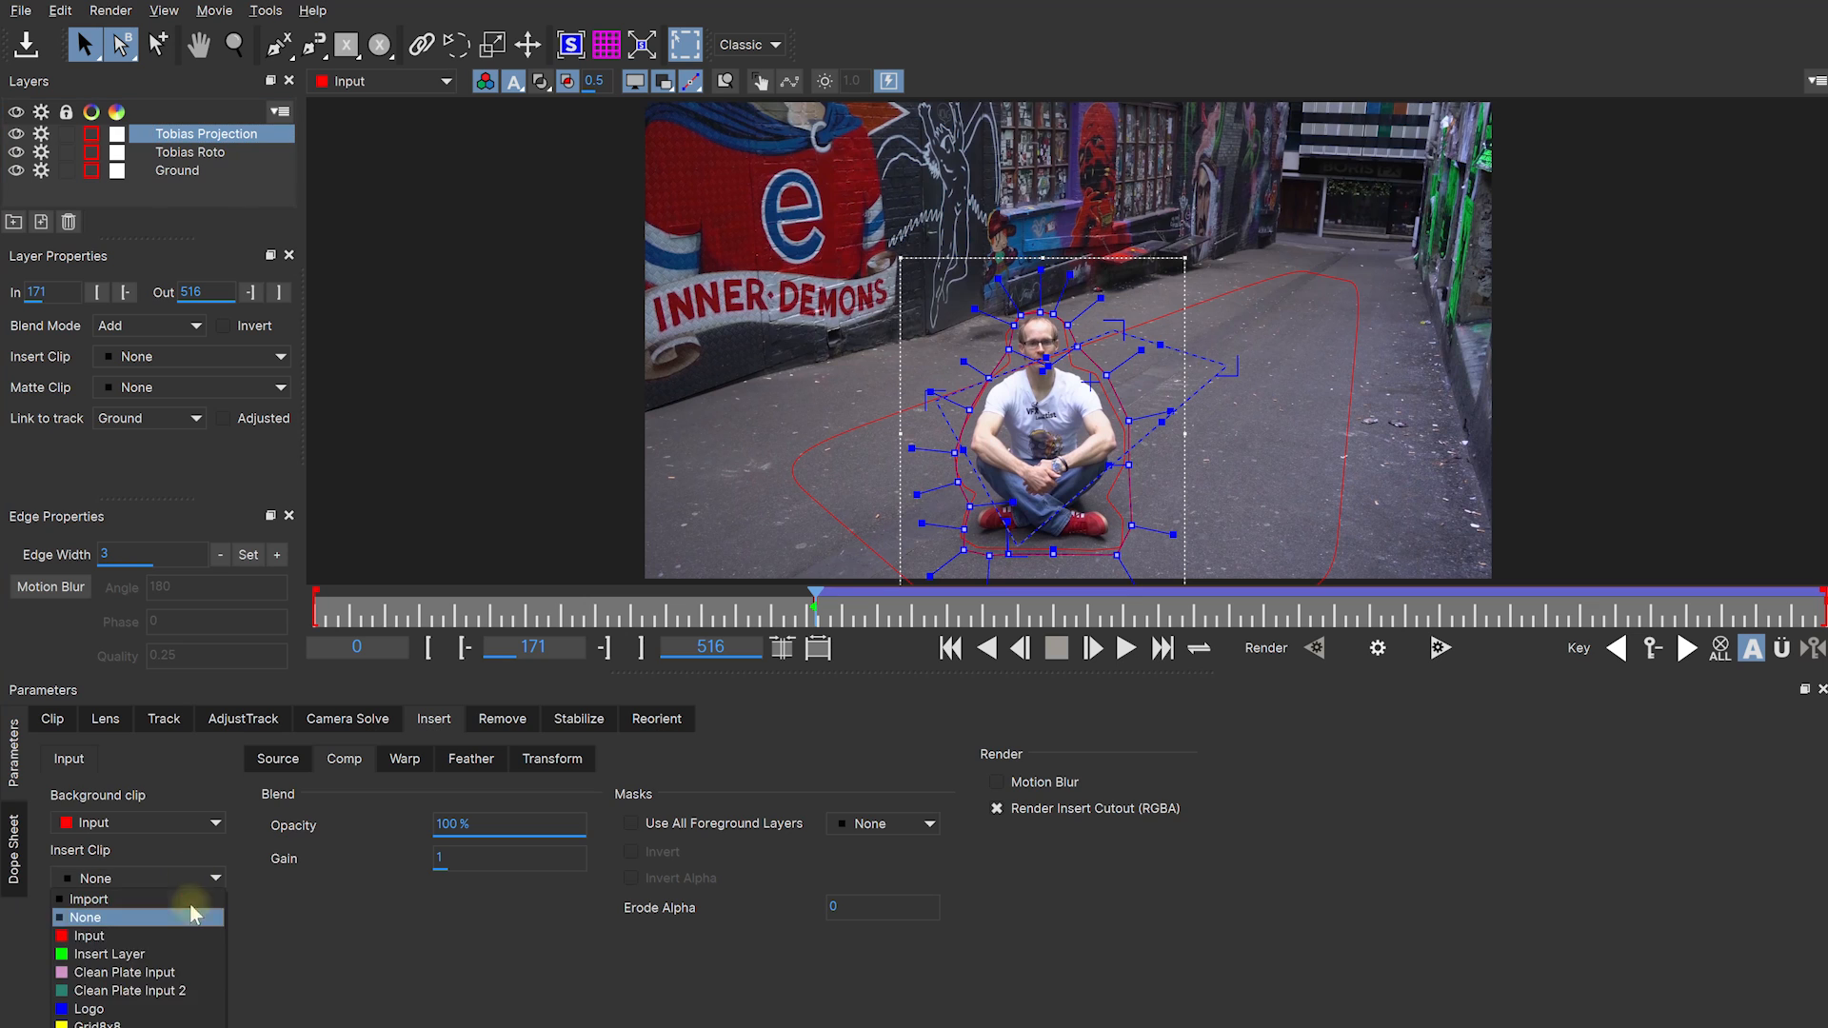
click(188, 993)
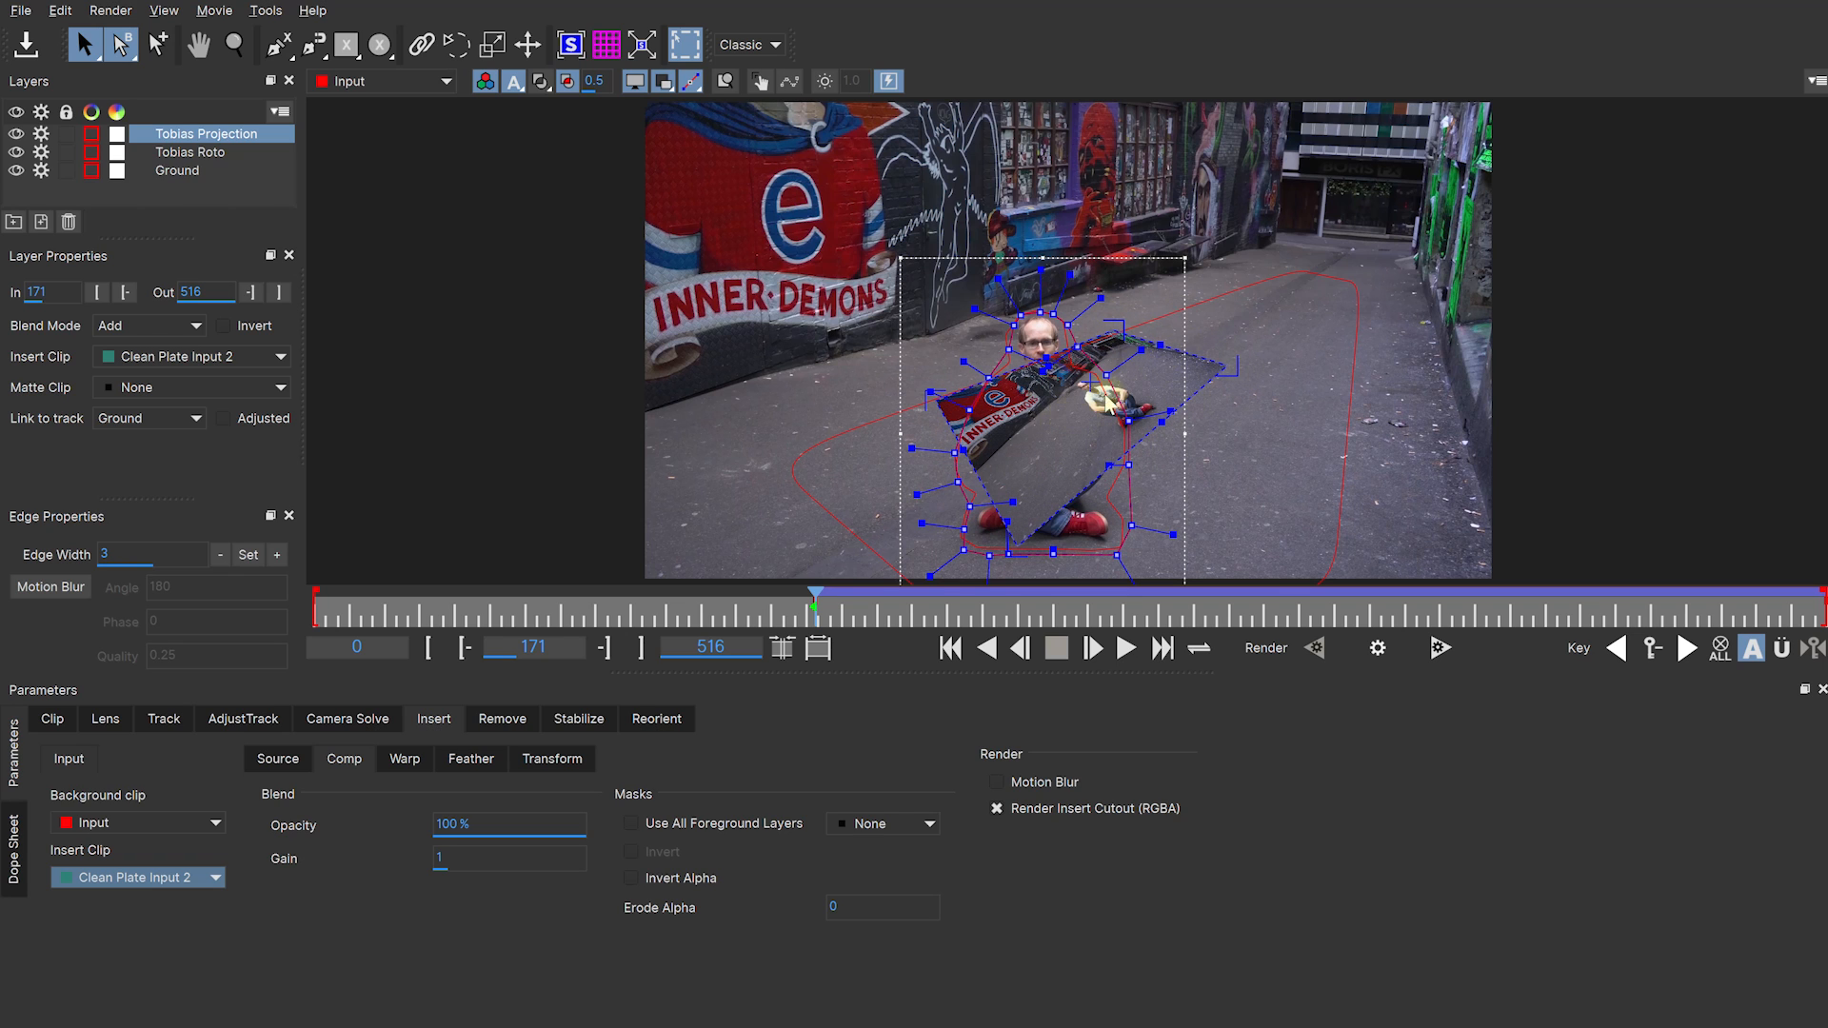
Step: Align the projection layer's surface to the full frame at frame 171, and scrub to frame 346 to check the projected insert
click(205, 139)
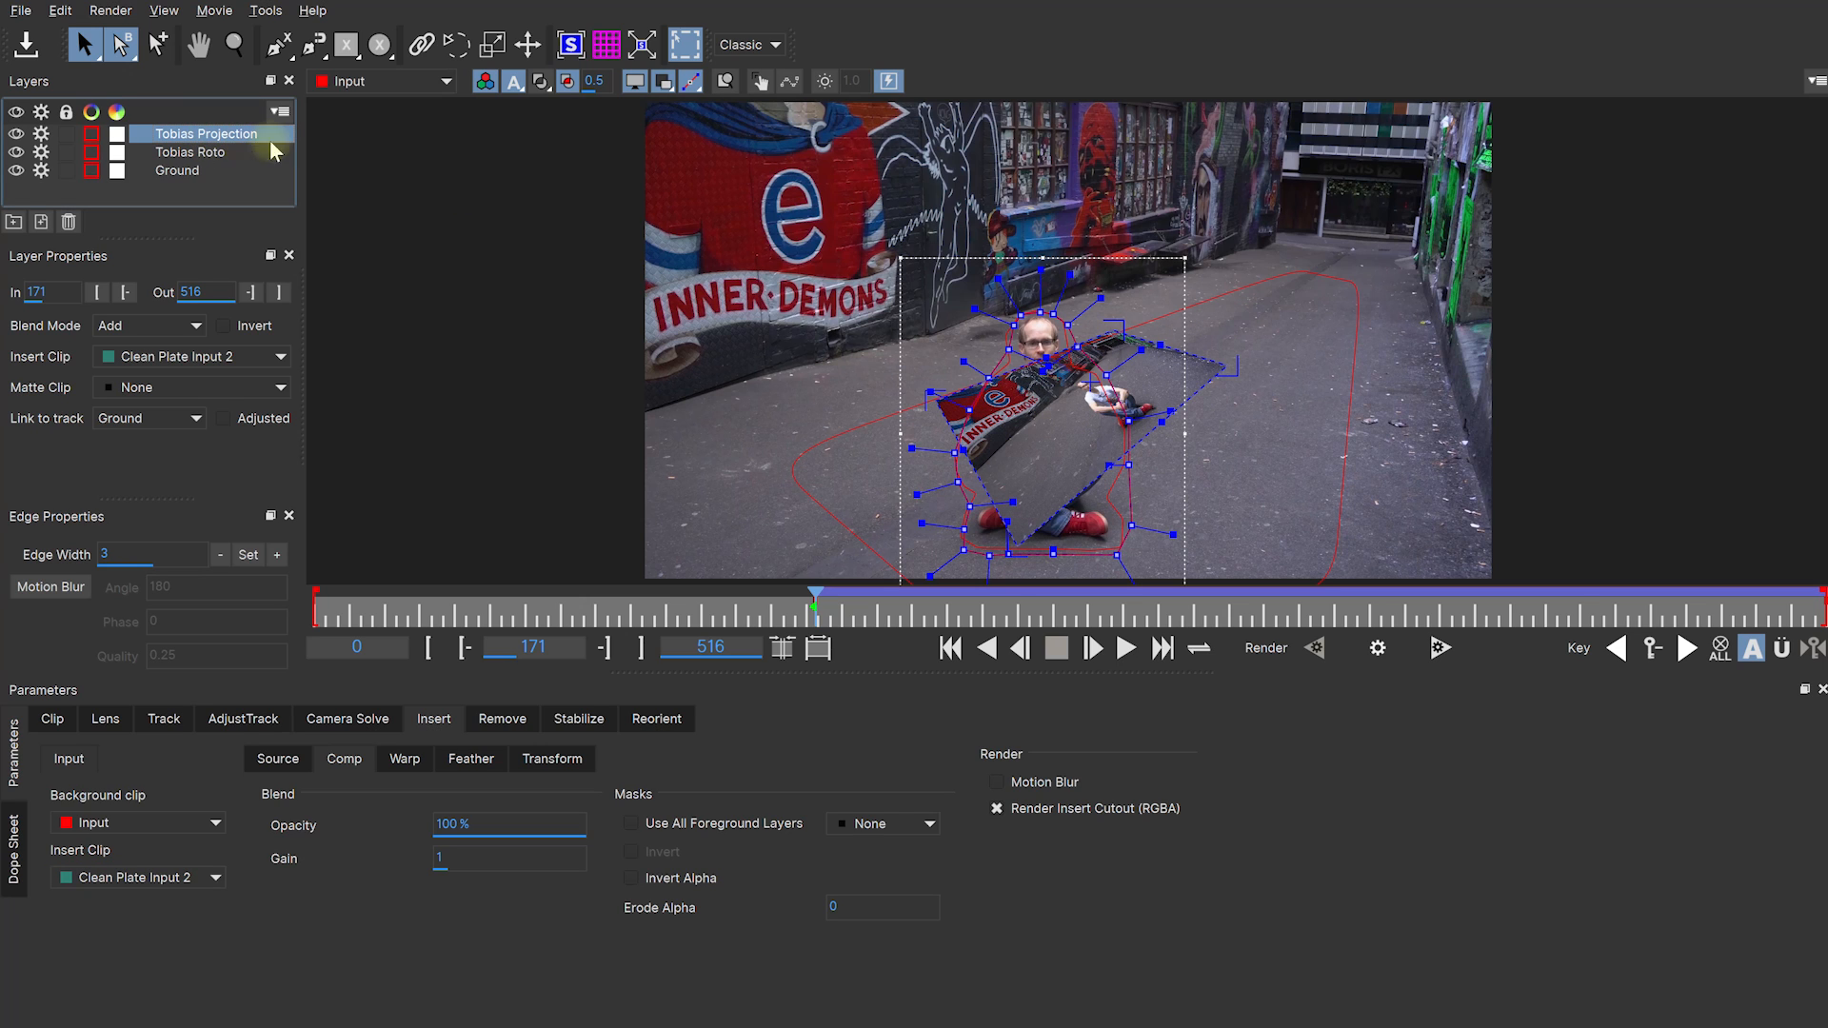
click(644, 49)
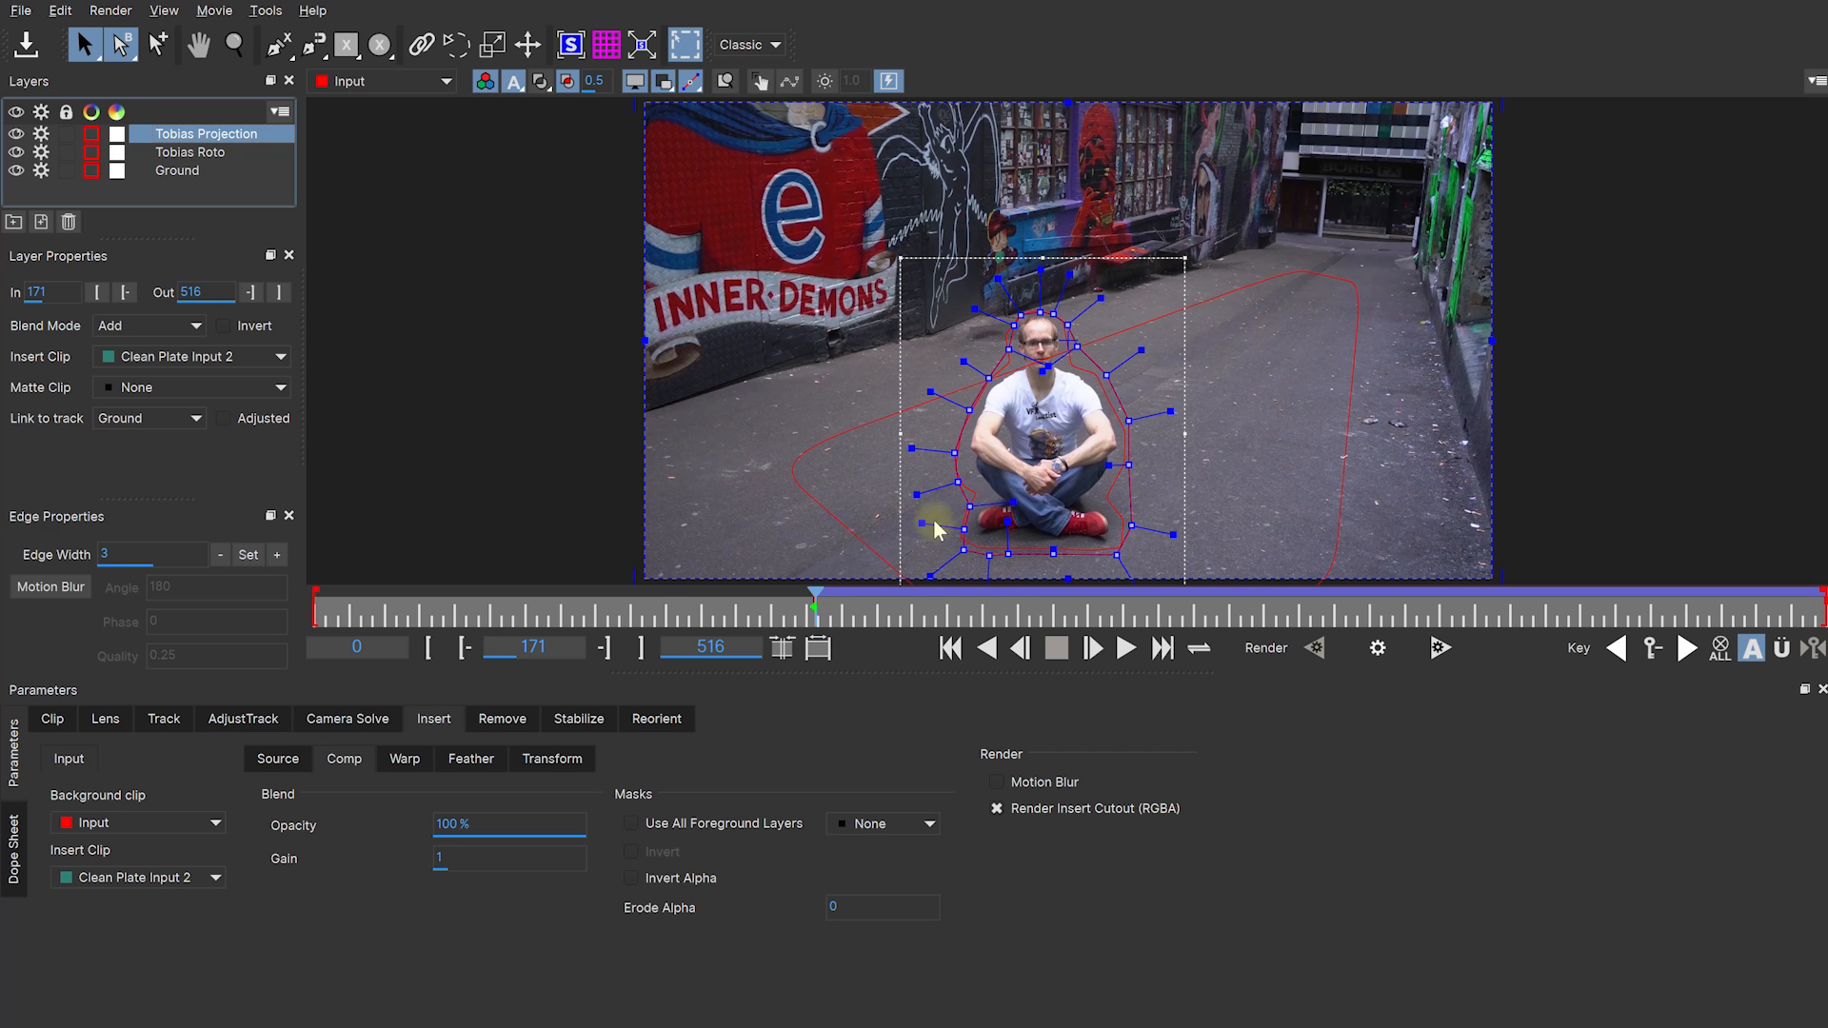
drag(816, 607, 1330, 596)
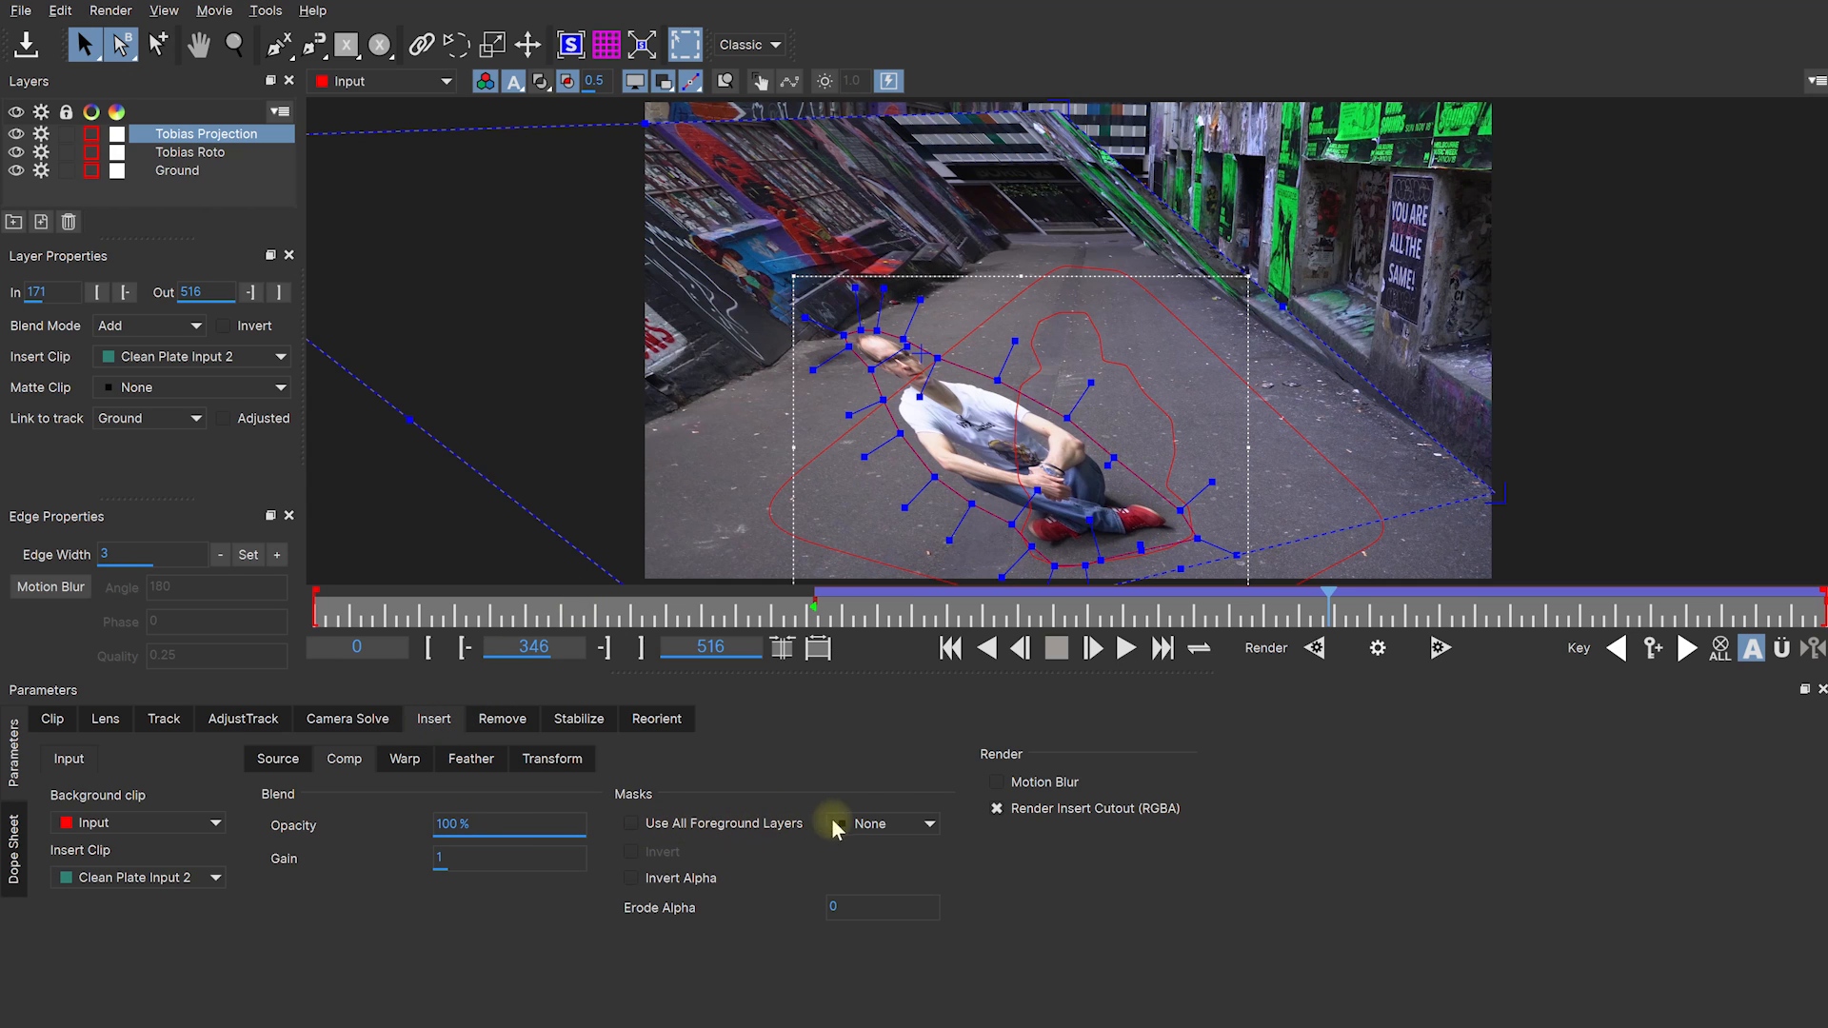
Step: Mask the projection layer's insert with that layer's own matte, and move to frame 340
click(928, 823)
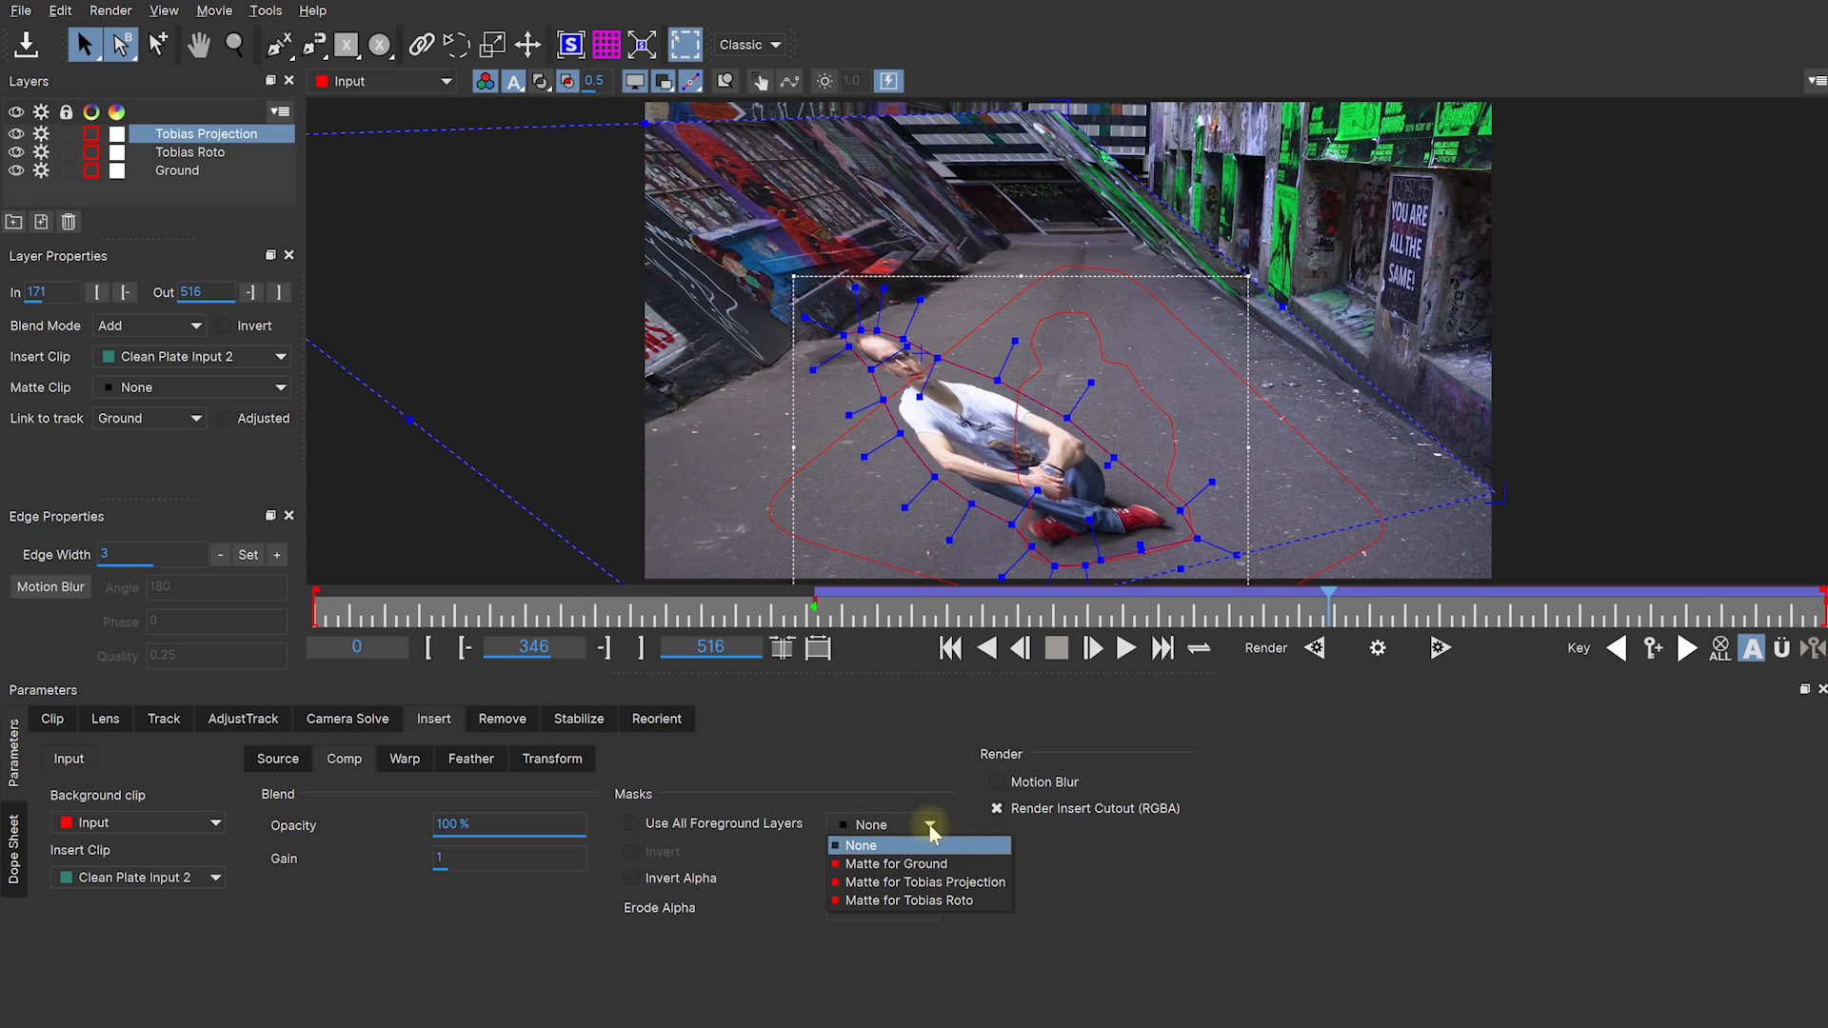
click(941, 882)
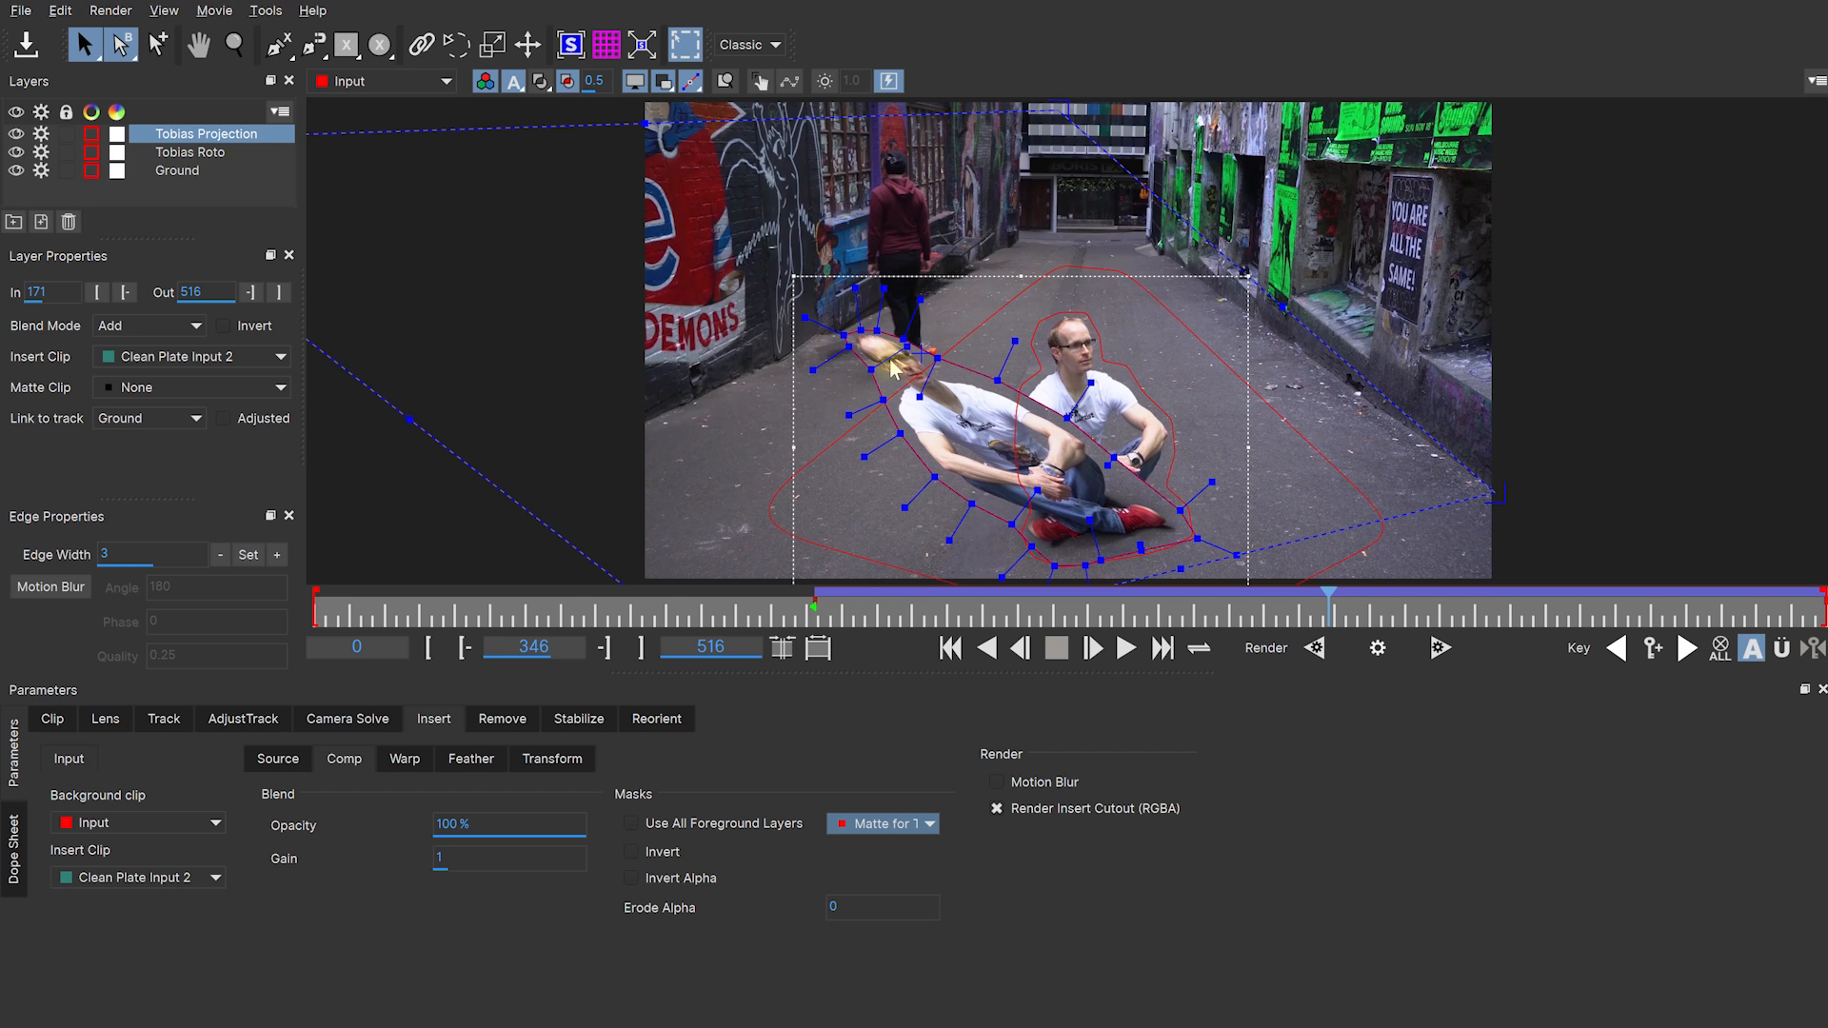
mouse_move(1321, 606)
mouse_down()
mouse_move(802, 602)
mouse_move(1312, 611)
mouse_up()
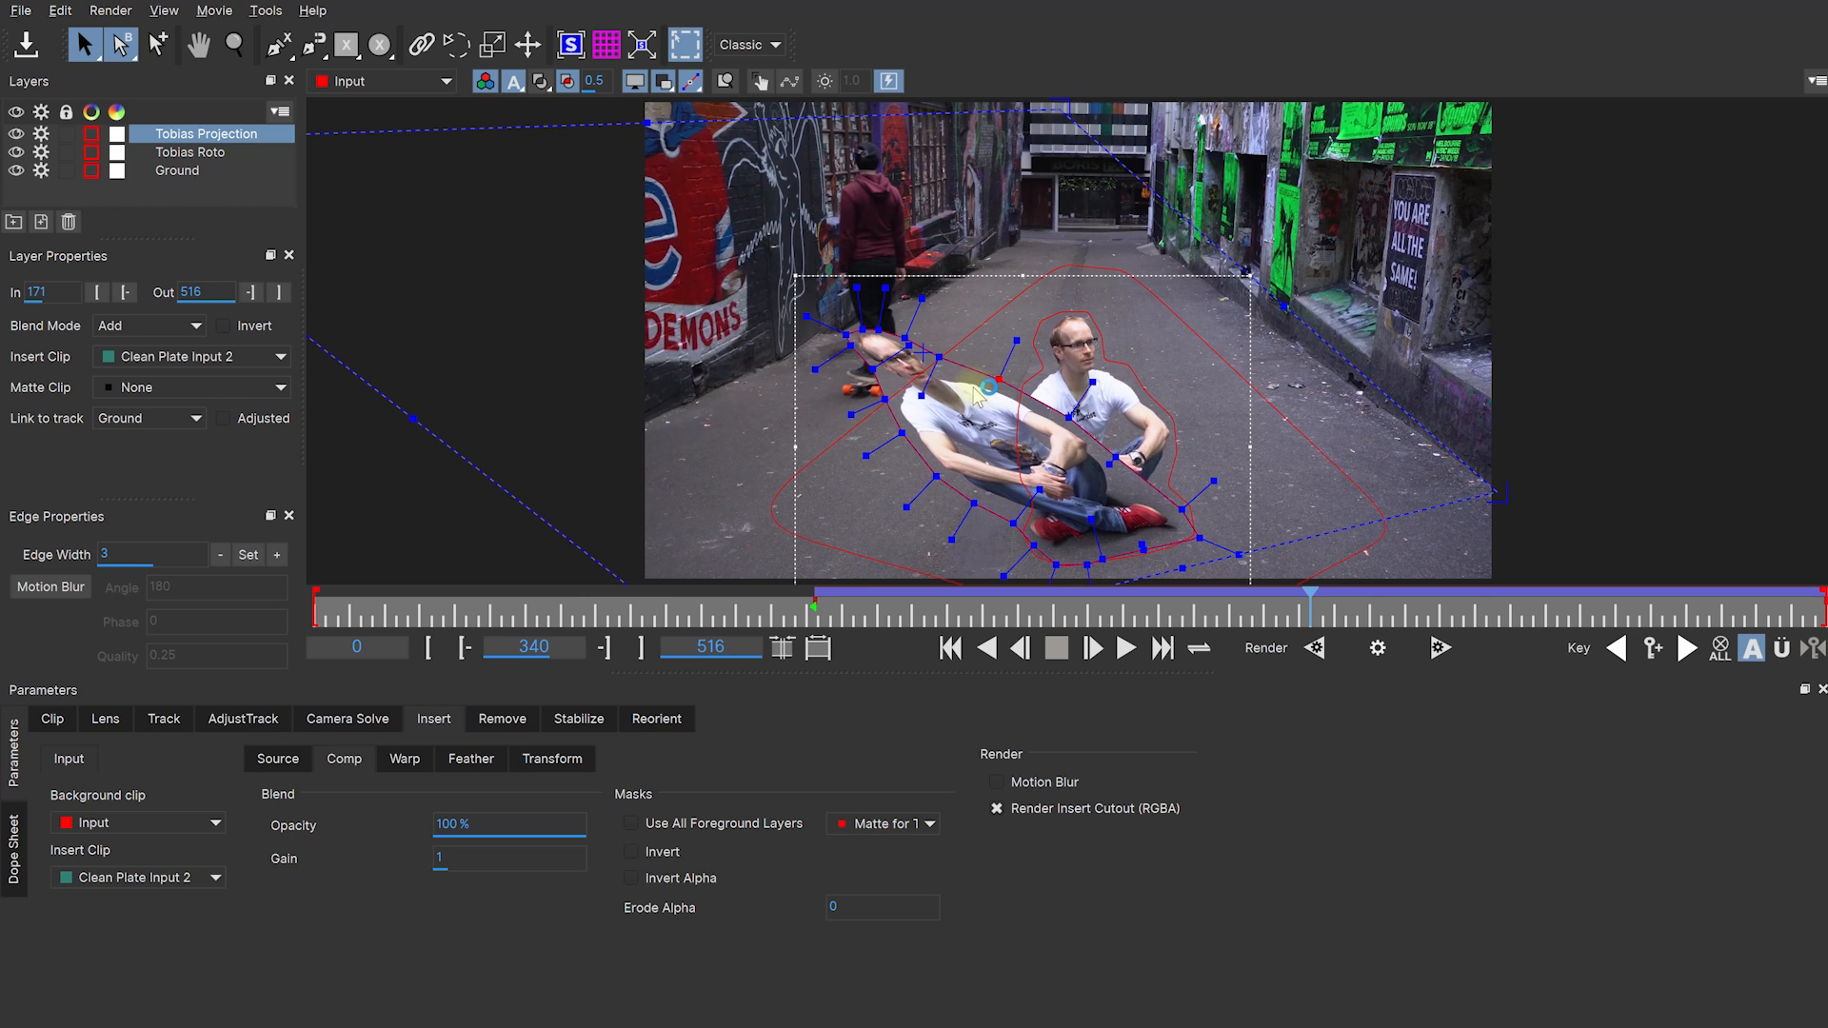
Step: Feather all points of the projection shape to an edge width of 19.3 with Überkey, and switch back to automatic keying
key(ctrl+a)
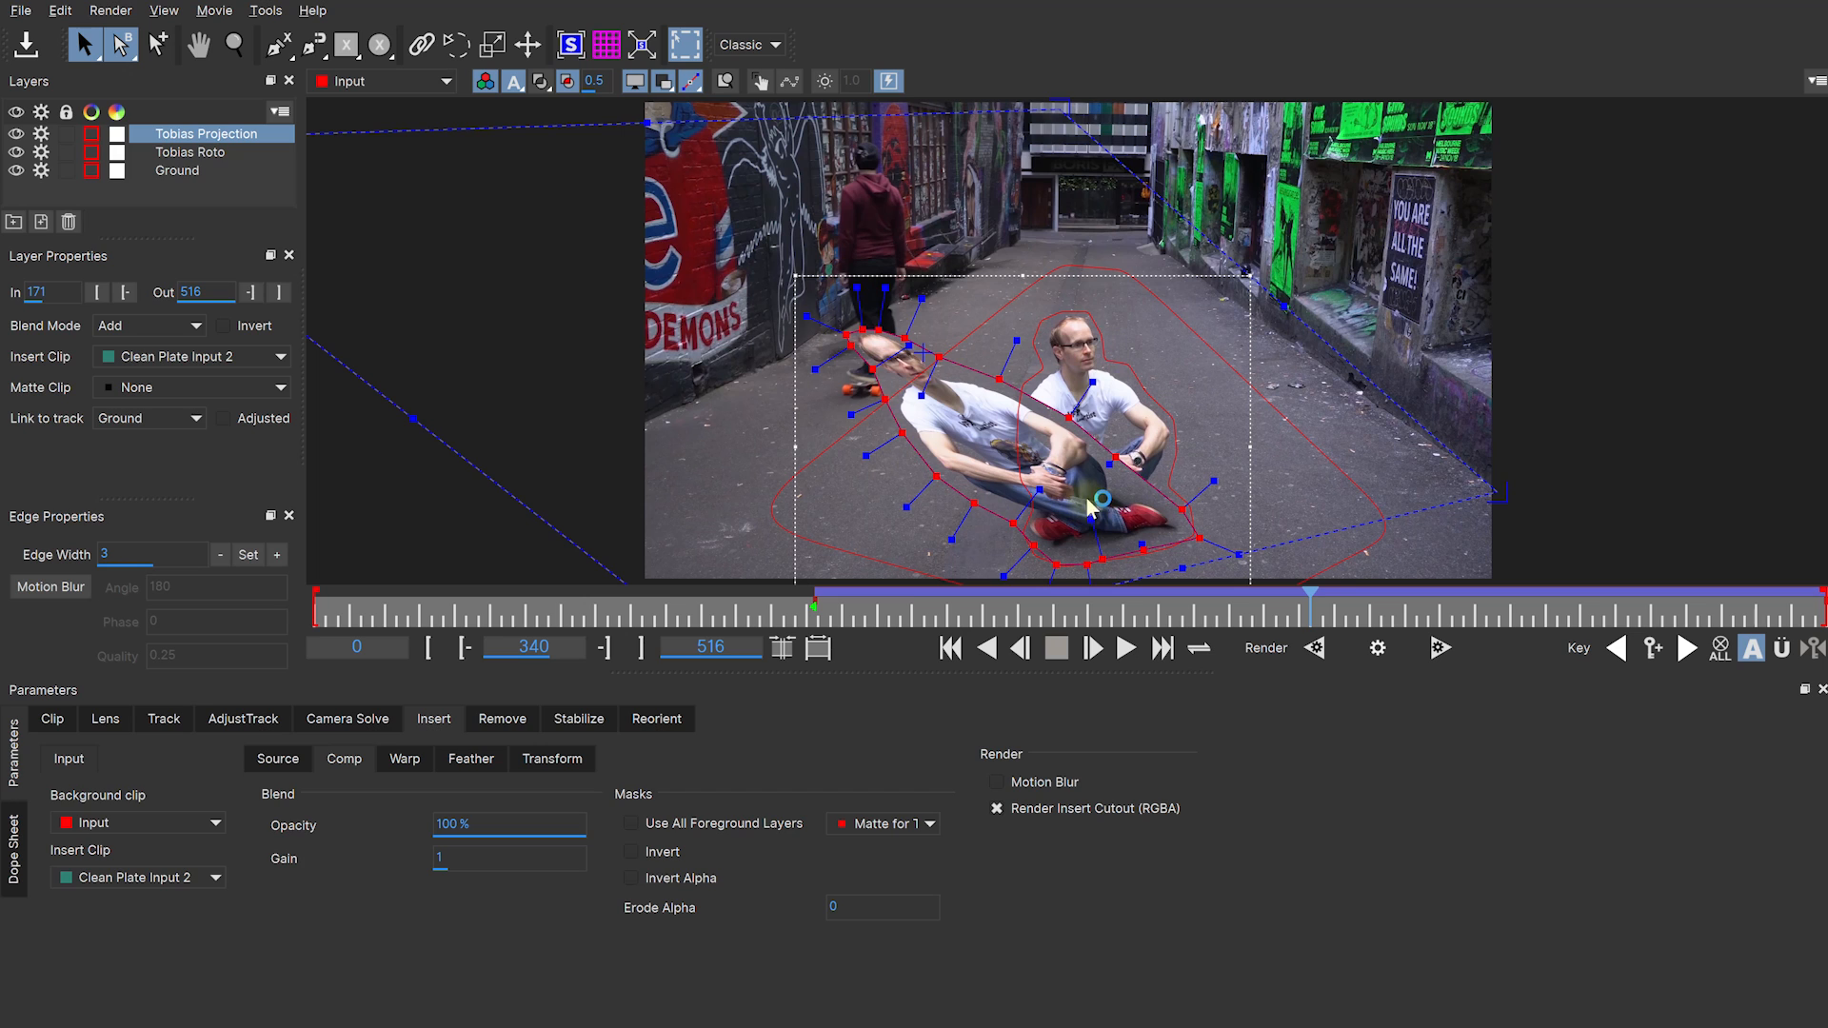
click(1778, 654)
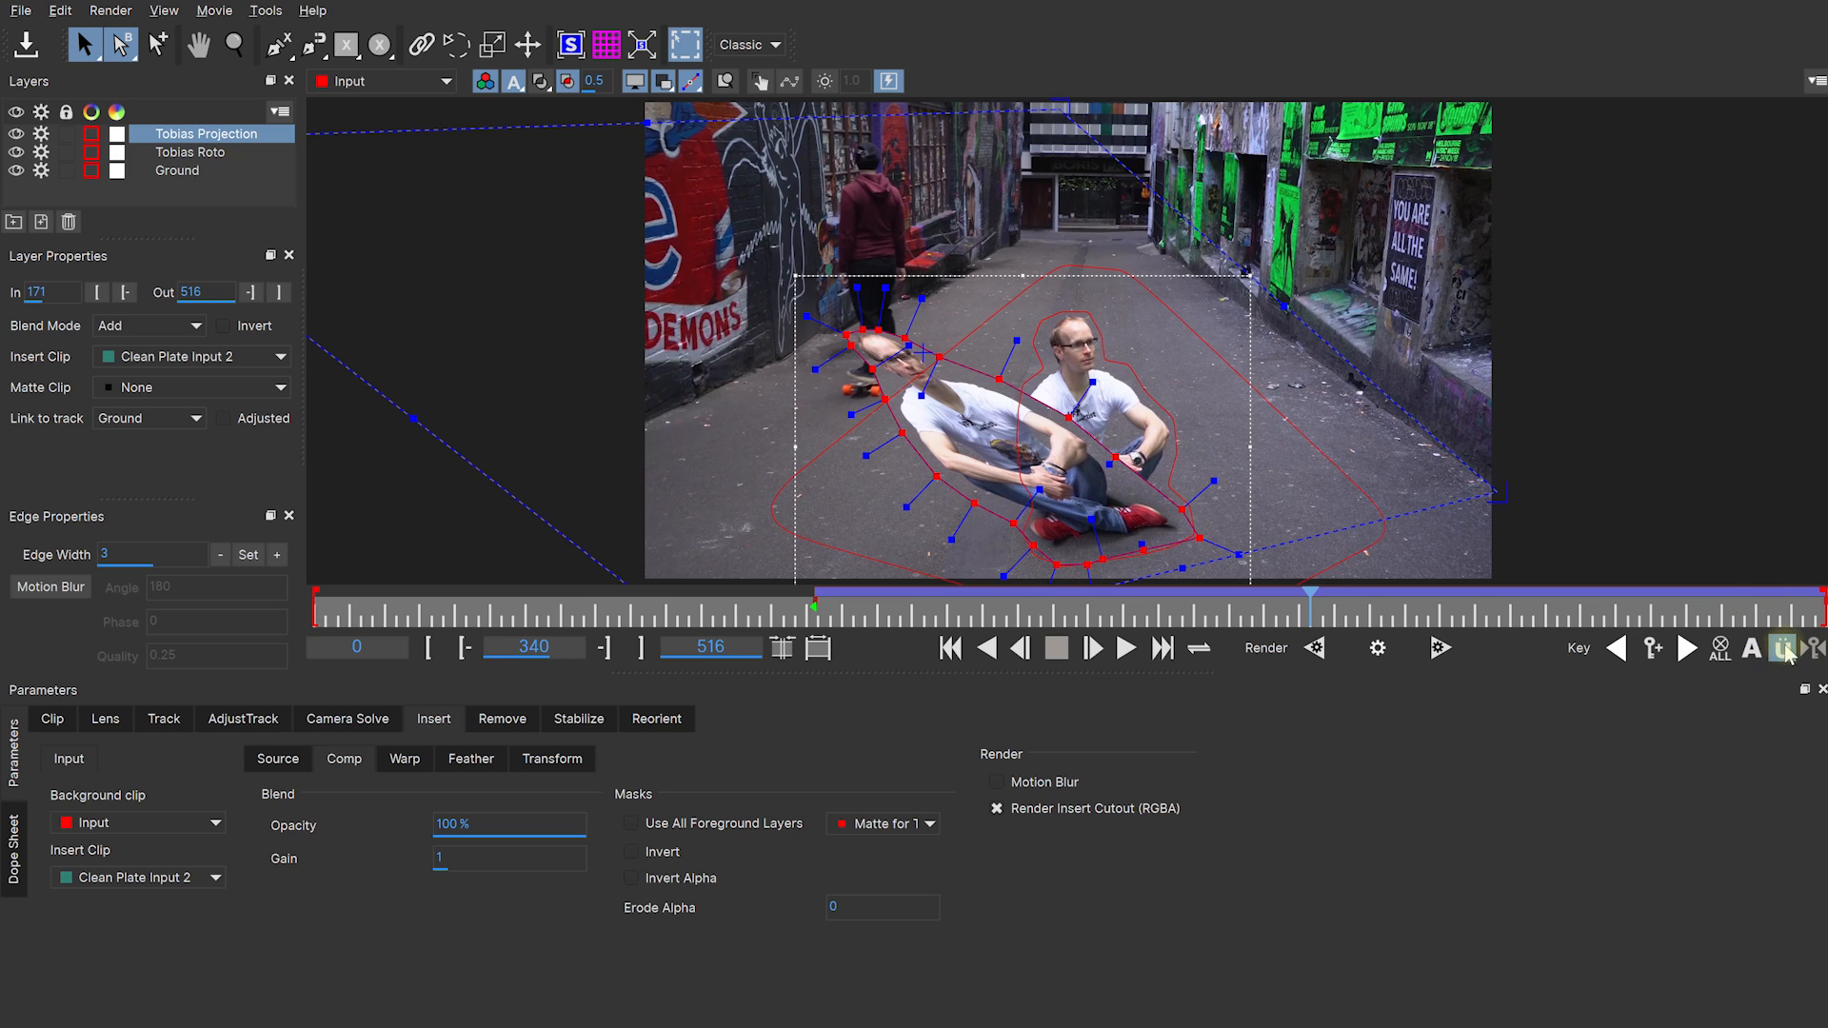
mouse_move(116, 553)
mouse_down()
mouse_move(121, 573)
mouse_move(103, 507)
mouse_move(133, 532)
mouse_up()
click(246, 557)
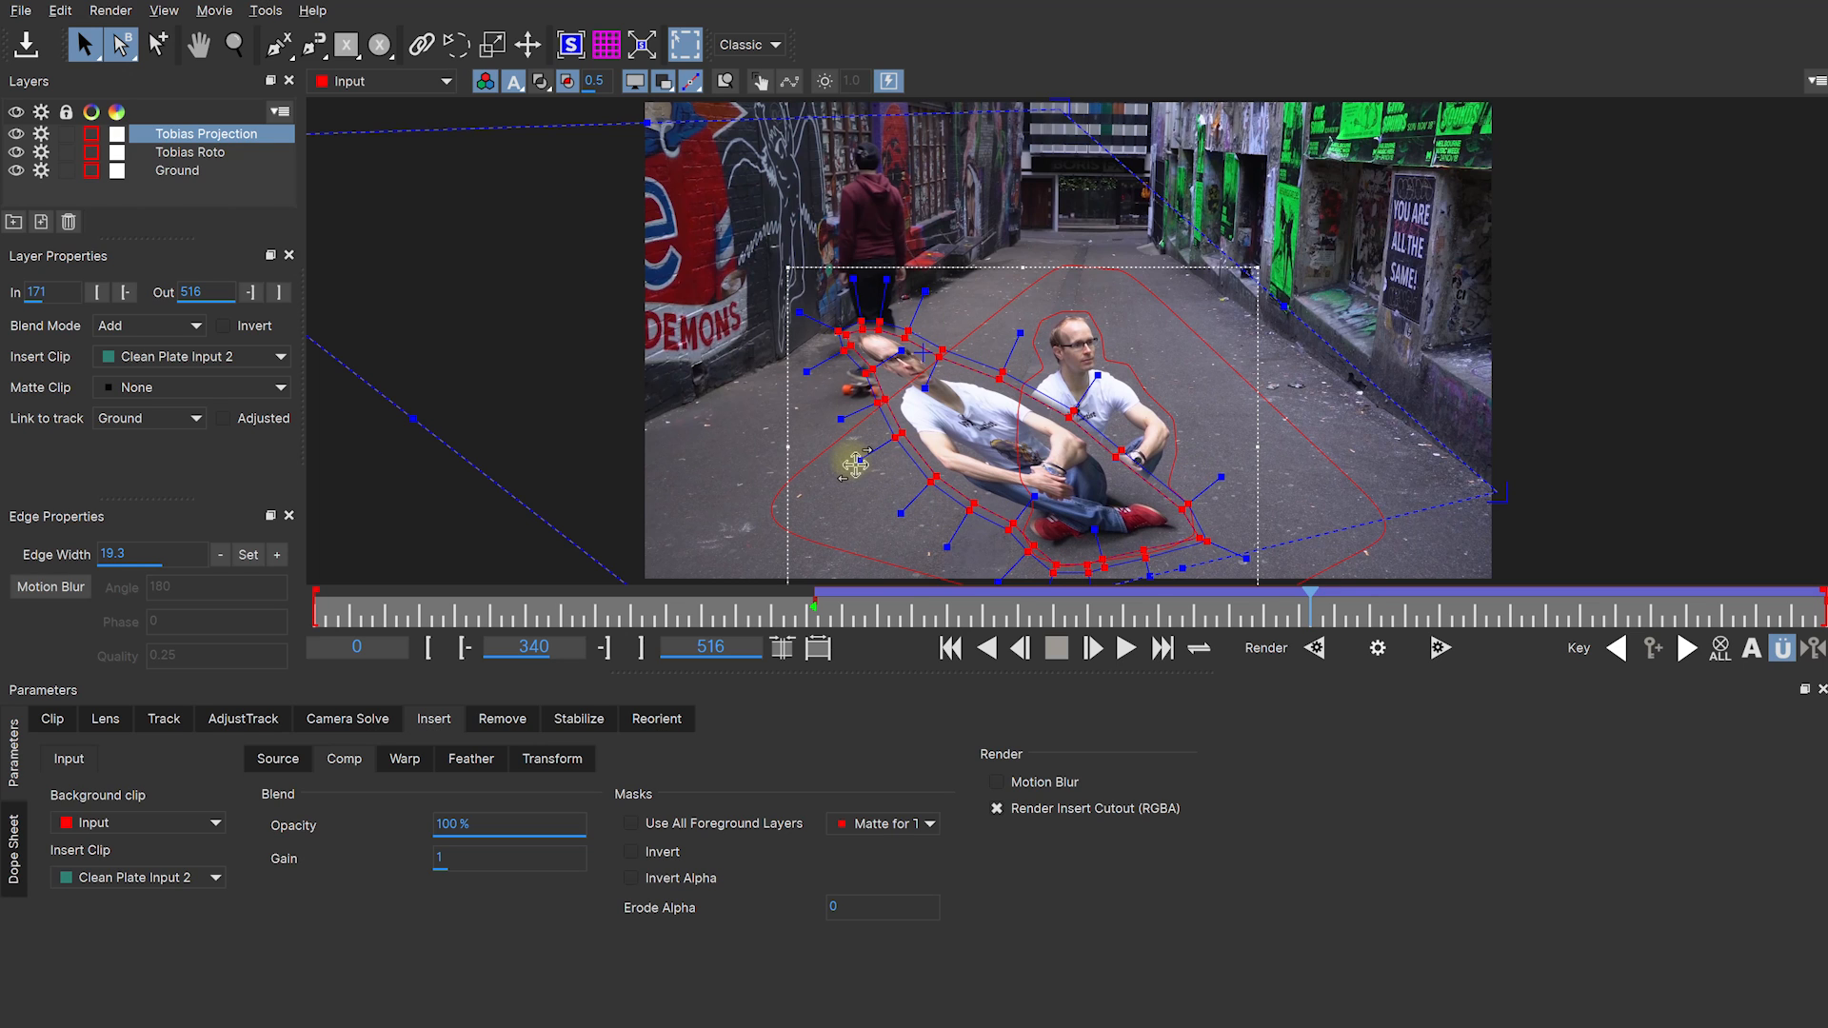
click(1752, 649)
click(1388, 480)
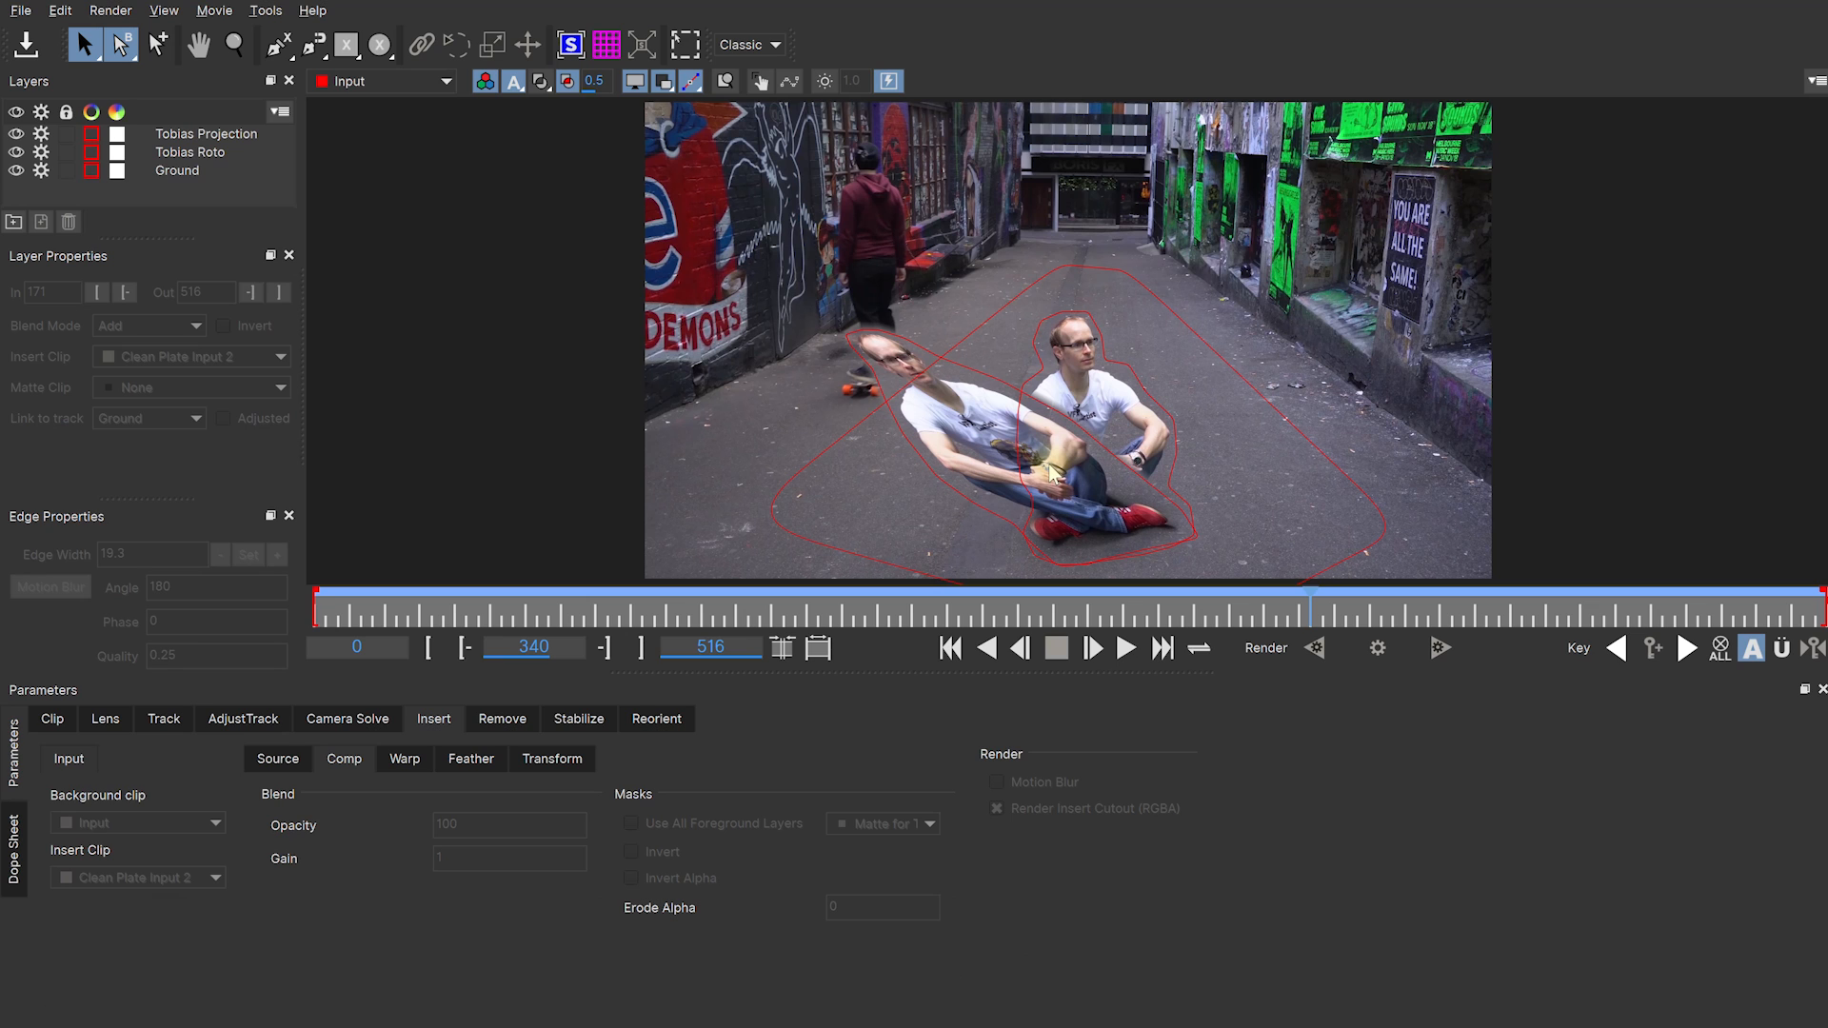
Step: Try to widen the projection shape around the seated man at frame 340, and undo the point moves
click(979, 384)
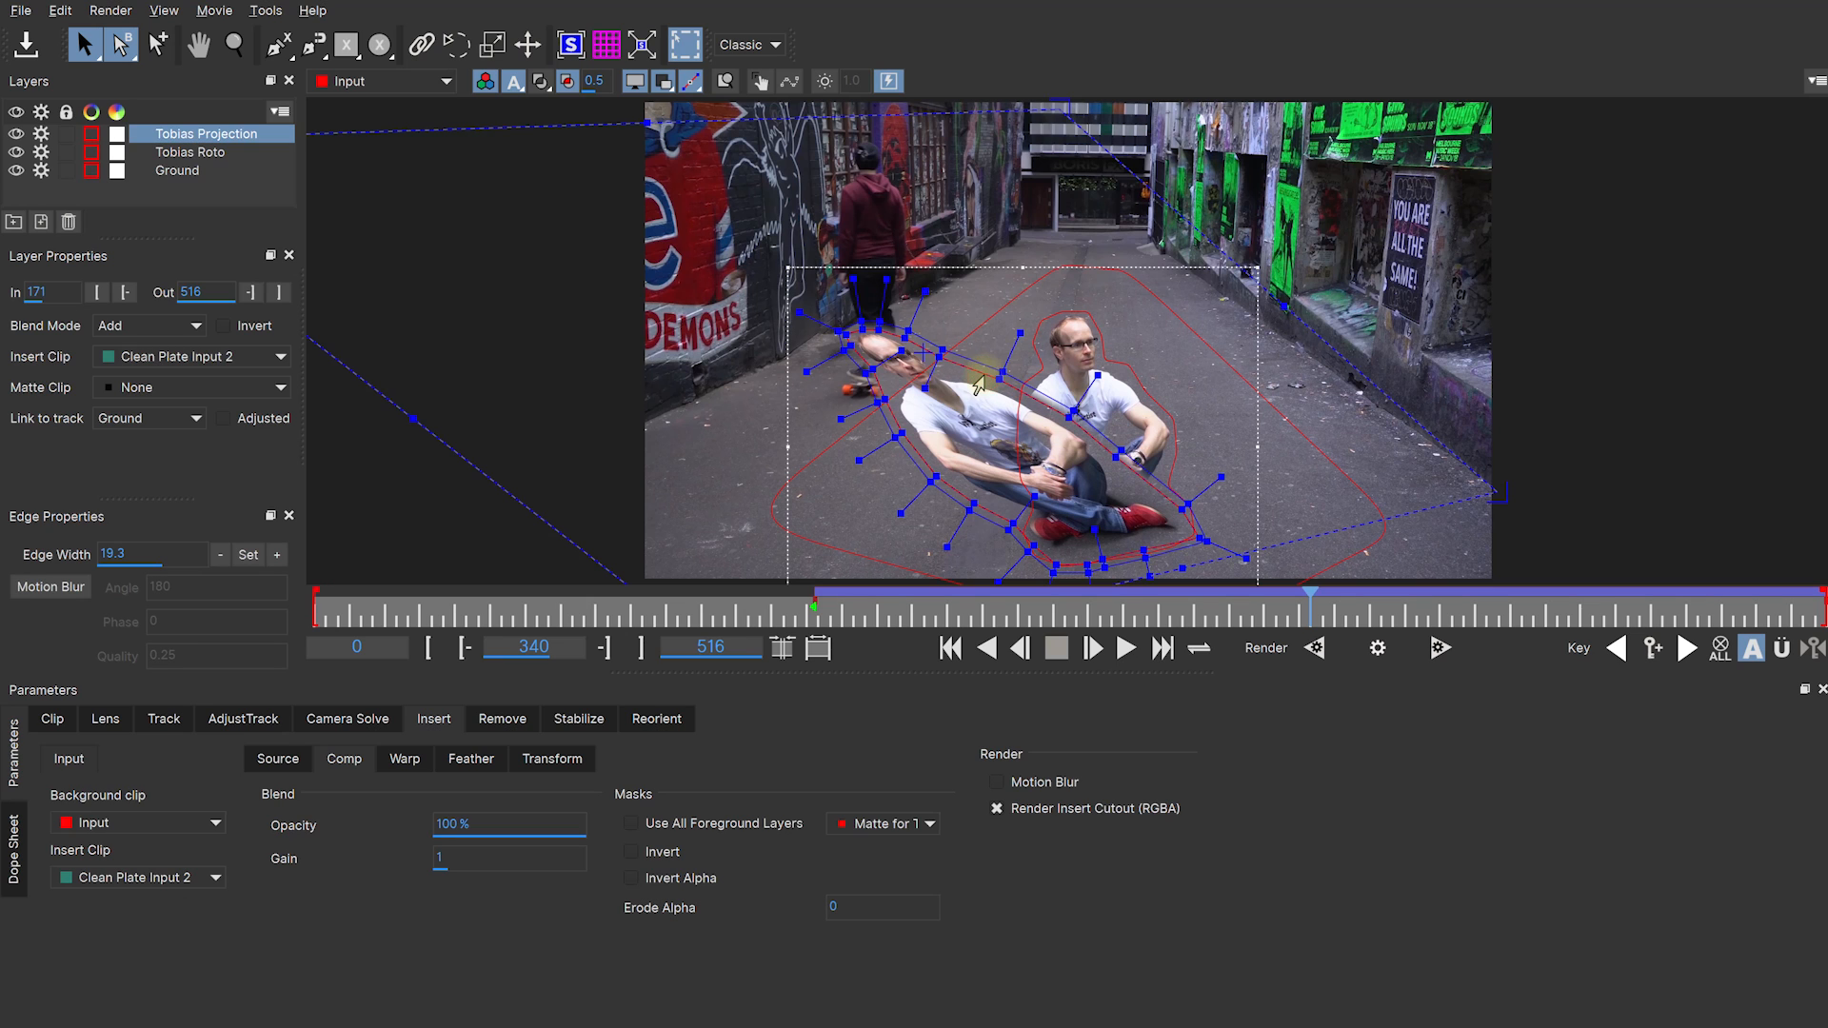
drag(1001, 374, 1179, 419)
drag(1184, 508, 1190, 499)
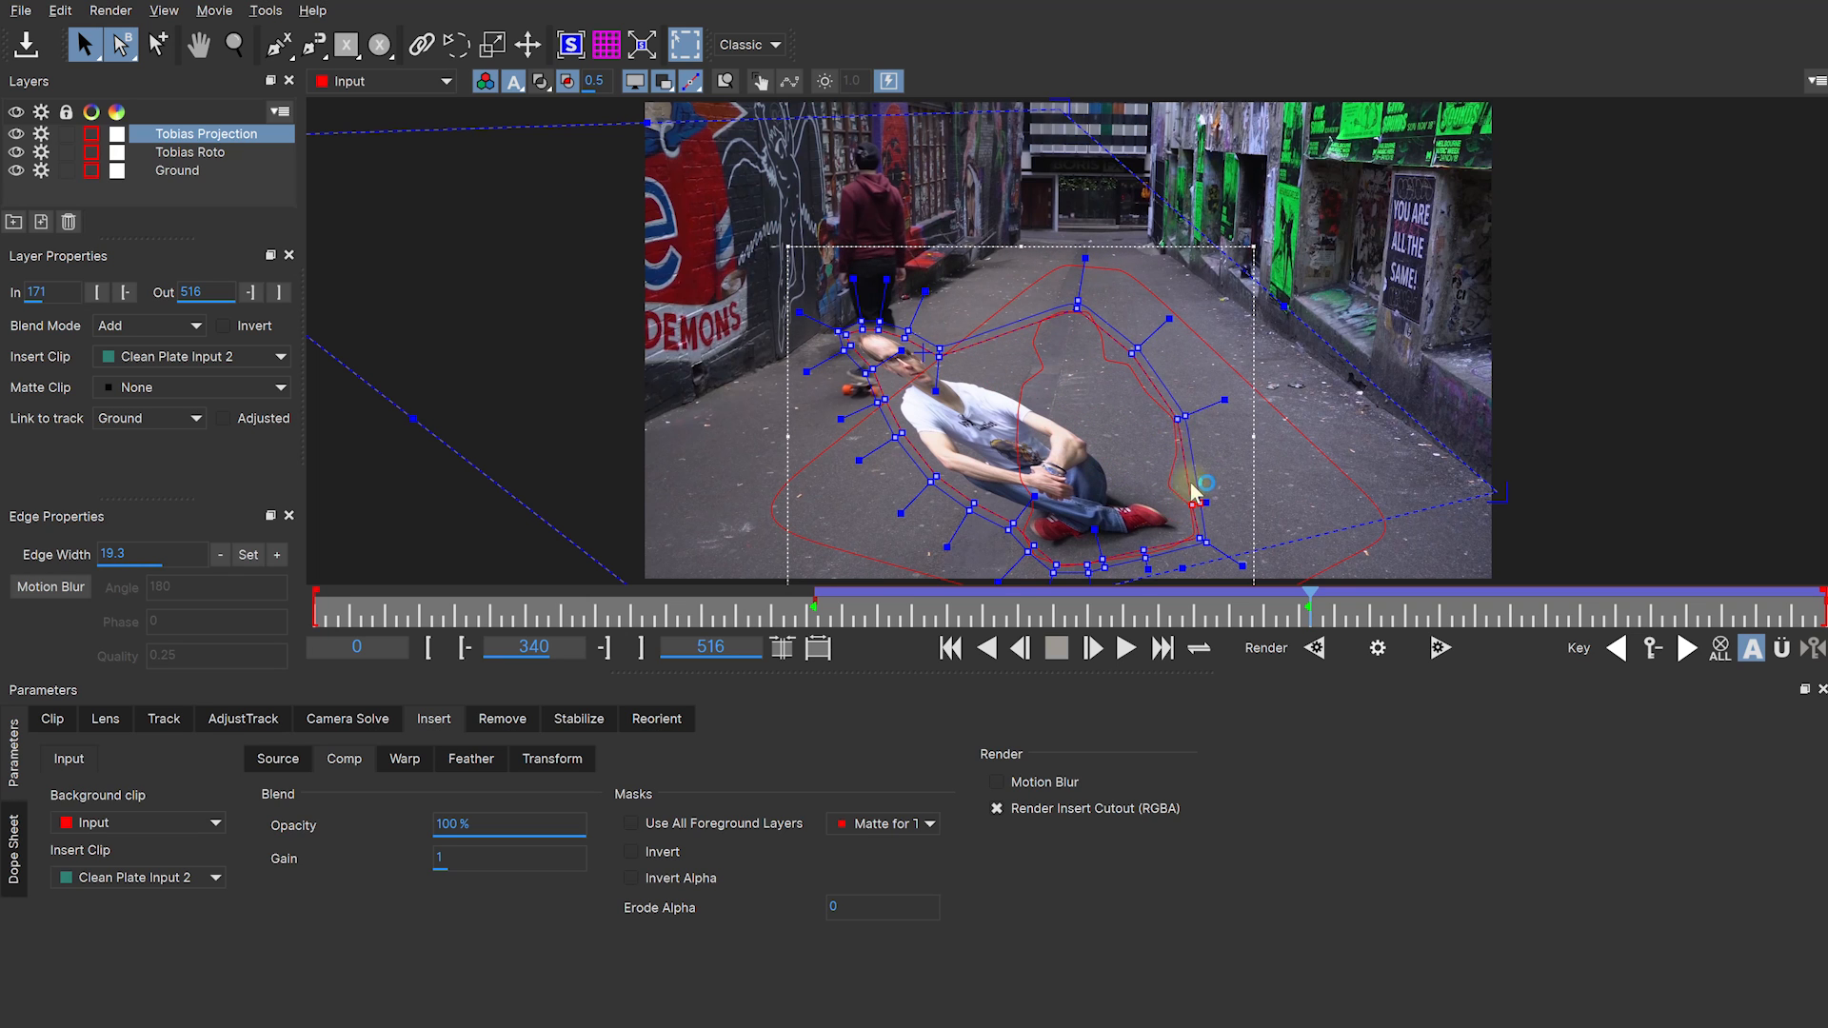
drag(1178, 418, 1189, 417)
drag(1135, 354, 1078, 290)
key(z)
drag(1071, 377, 1056, 206)
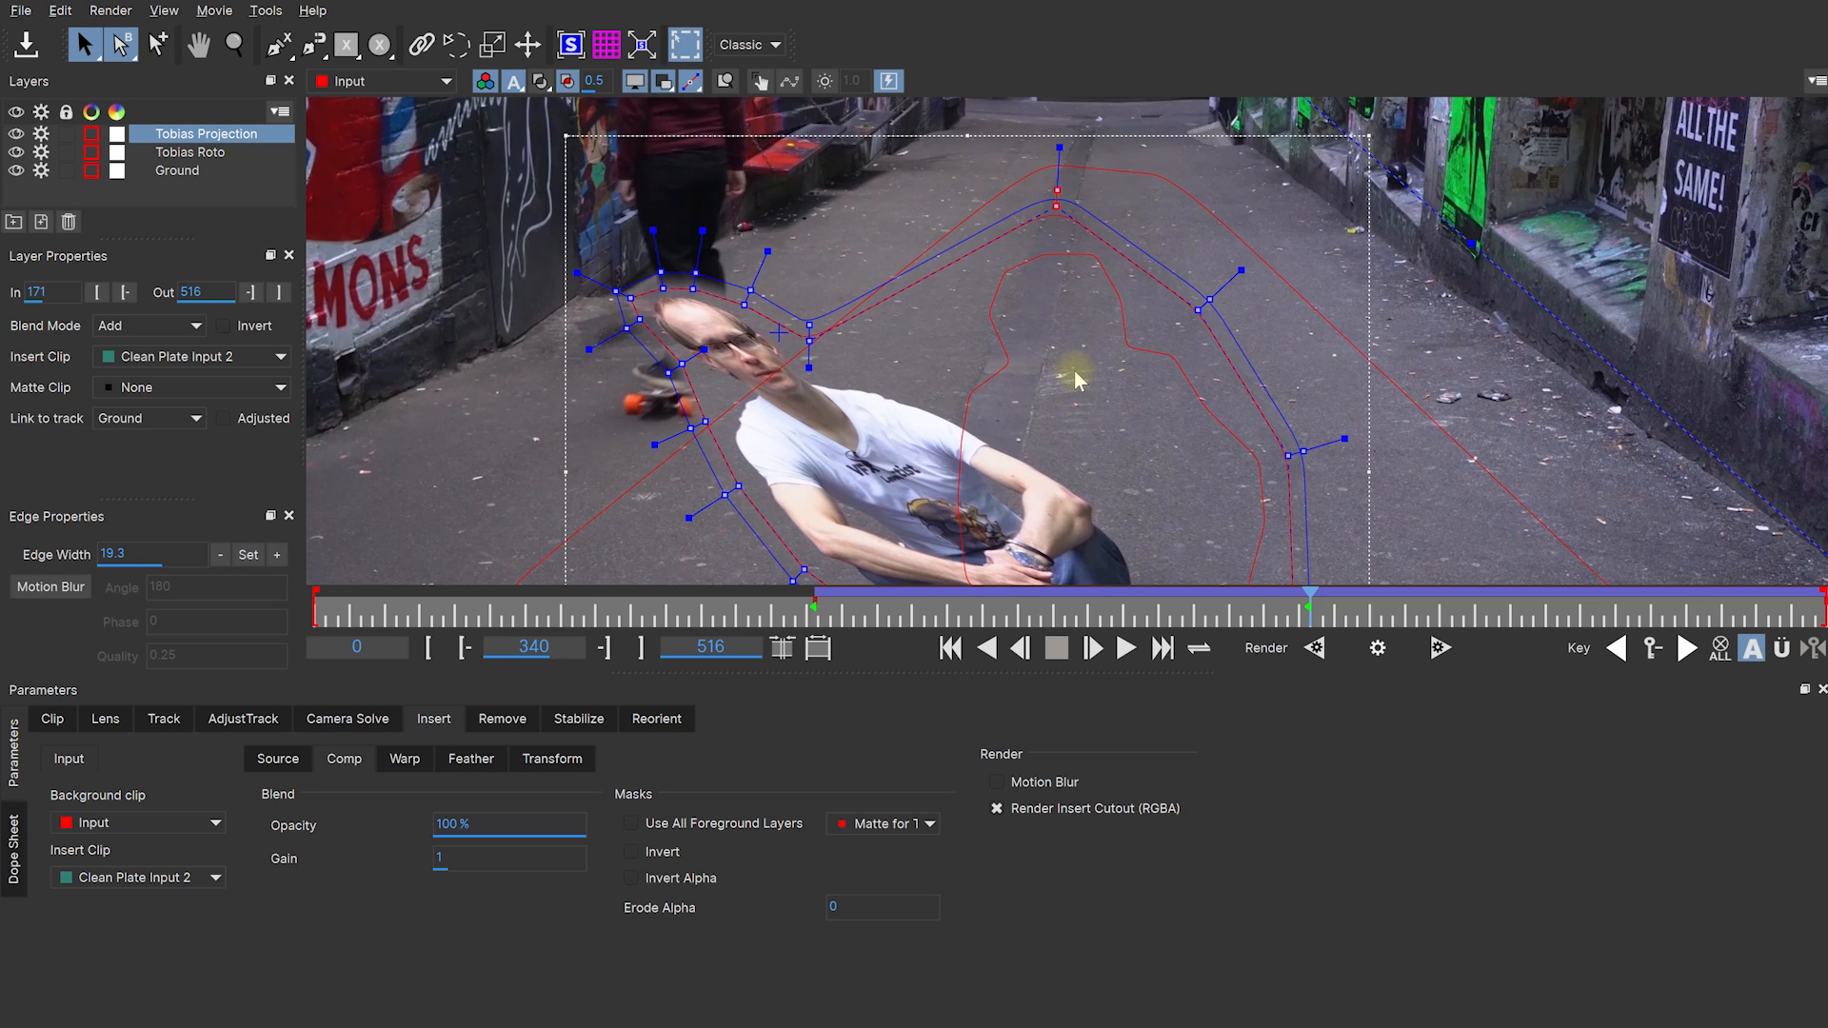
key(f)
key(ctrl+z)
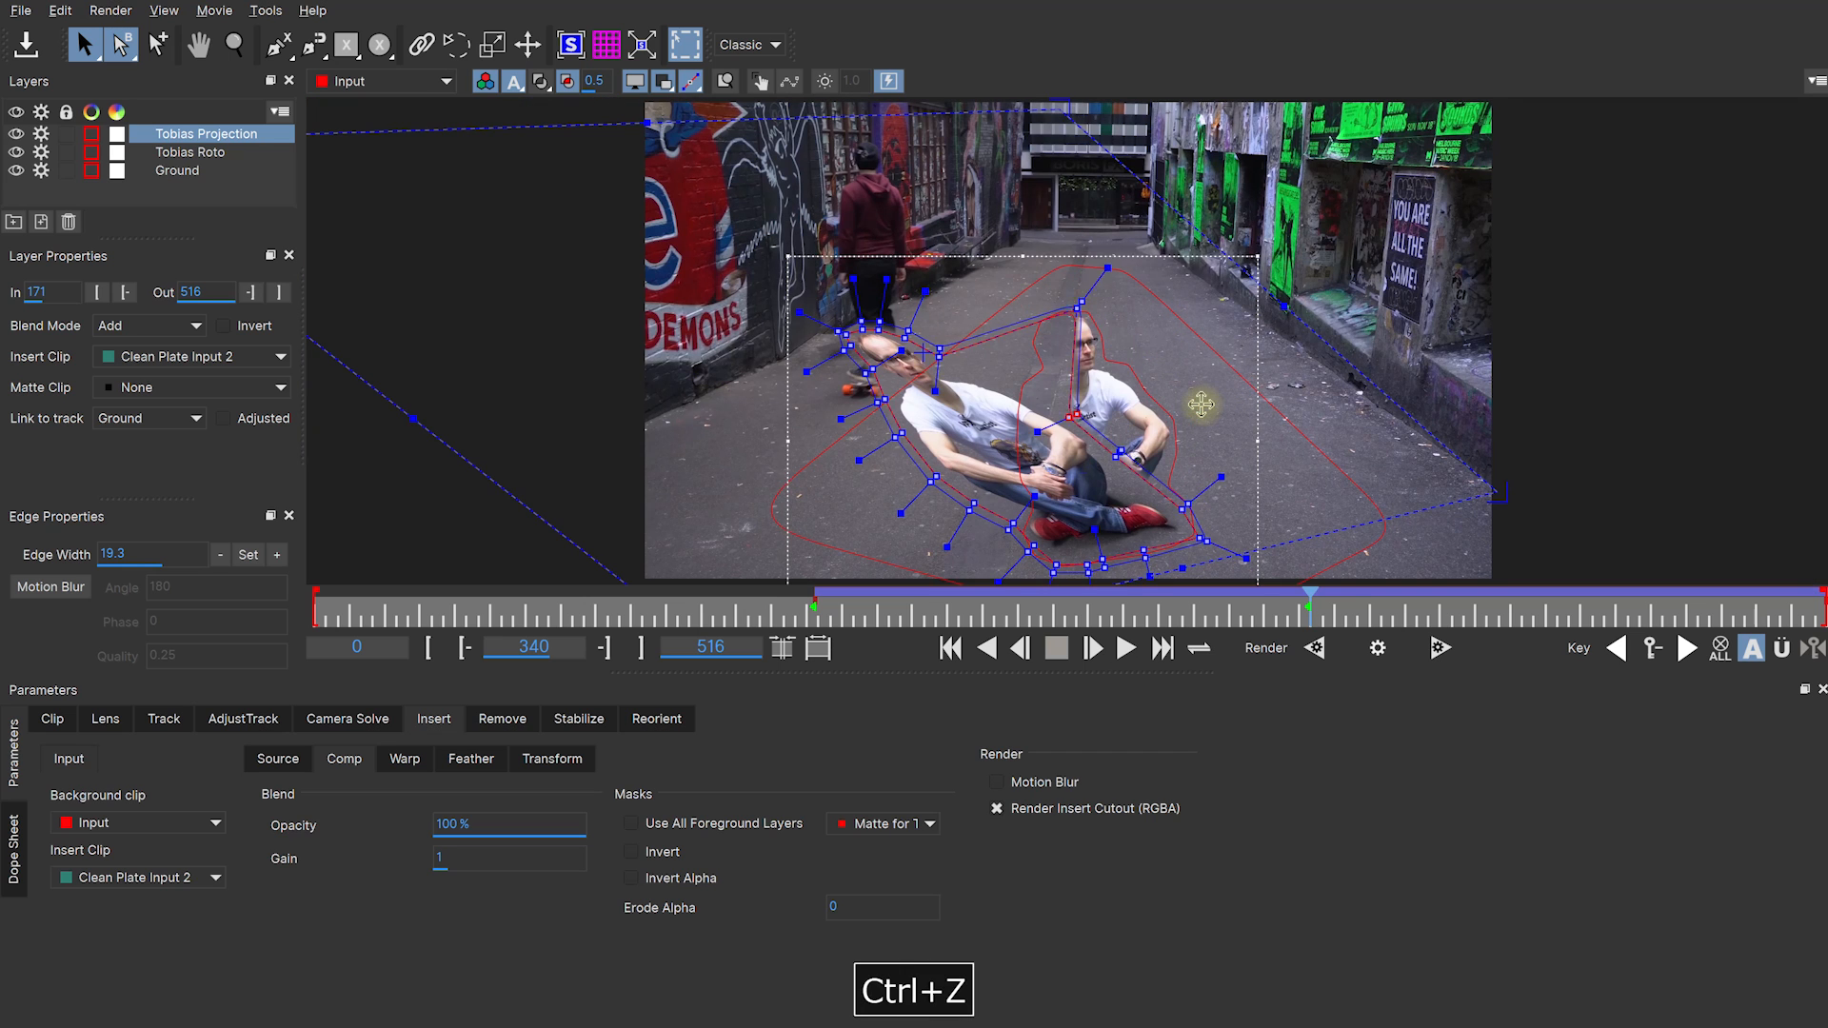
Step: In the Remove module, show the planar grid, compare the ground and roto layers' planes, and move to frame 281
click(505, 721)
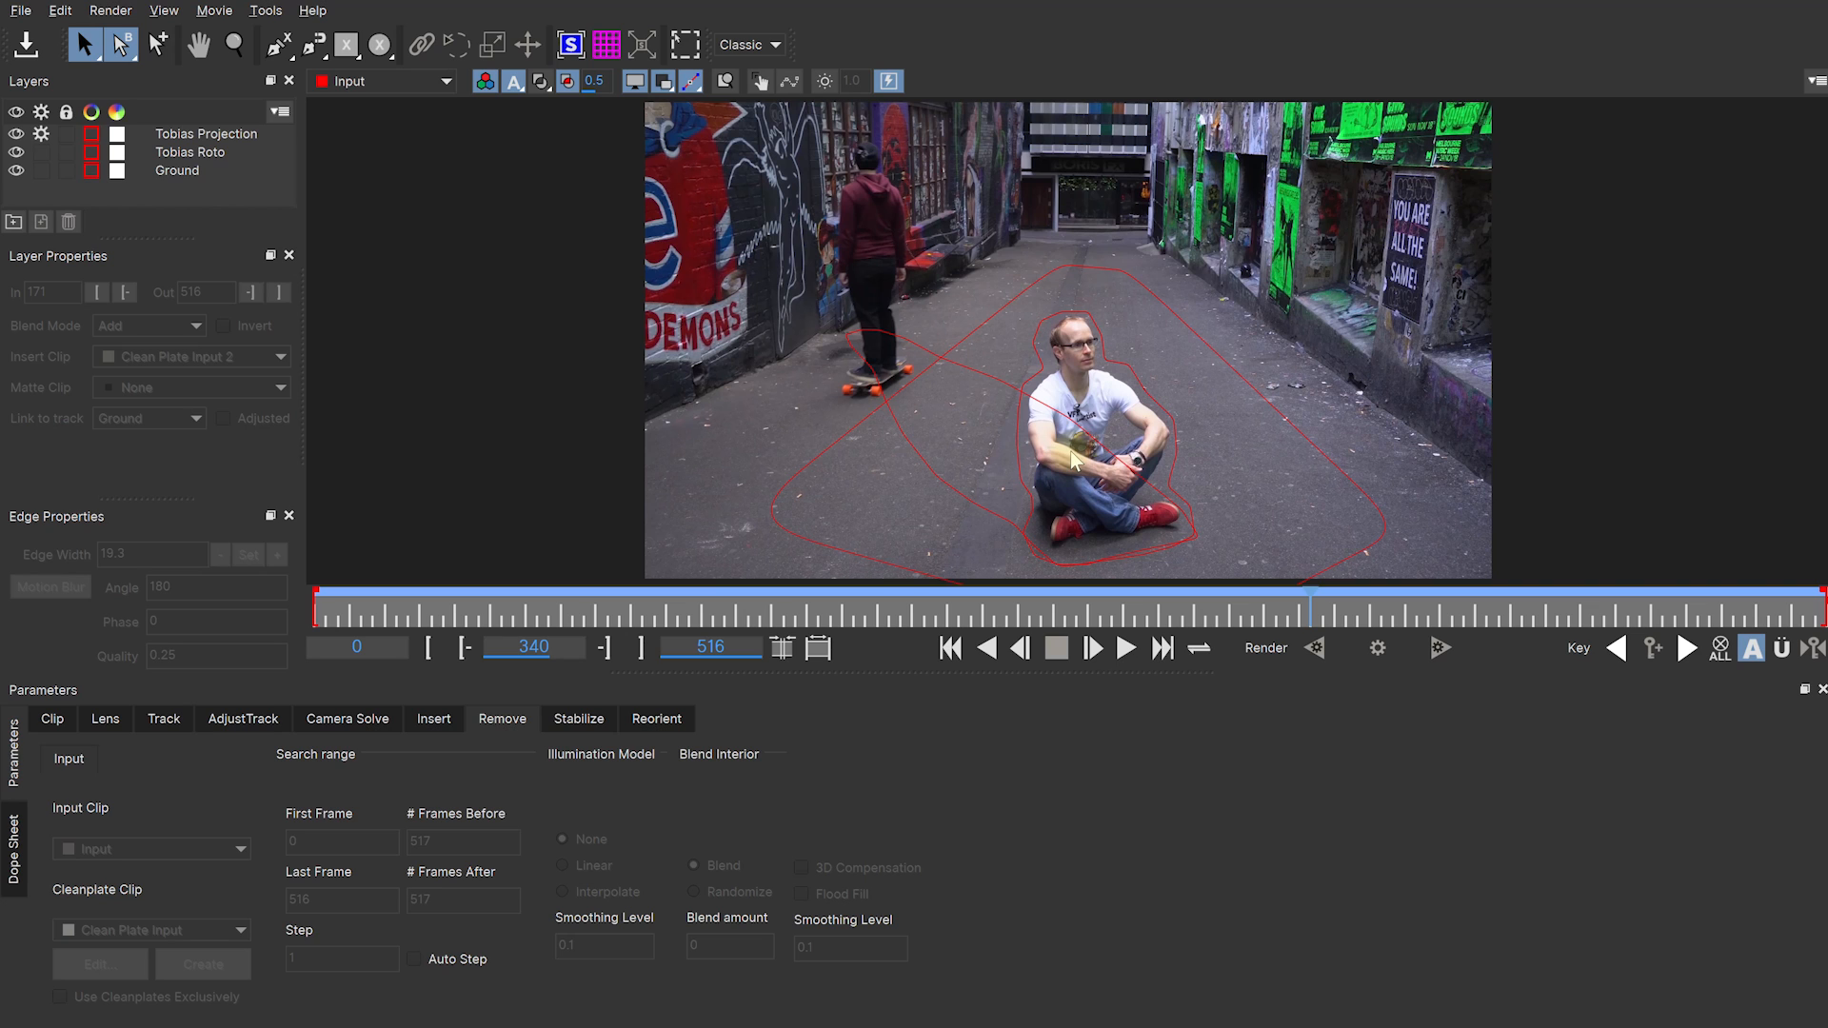
click(983, 333)
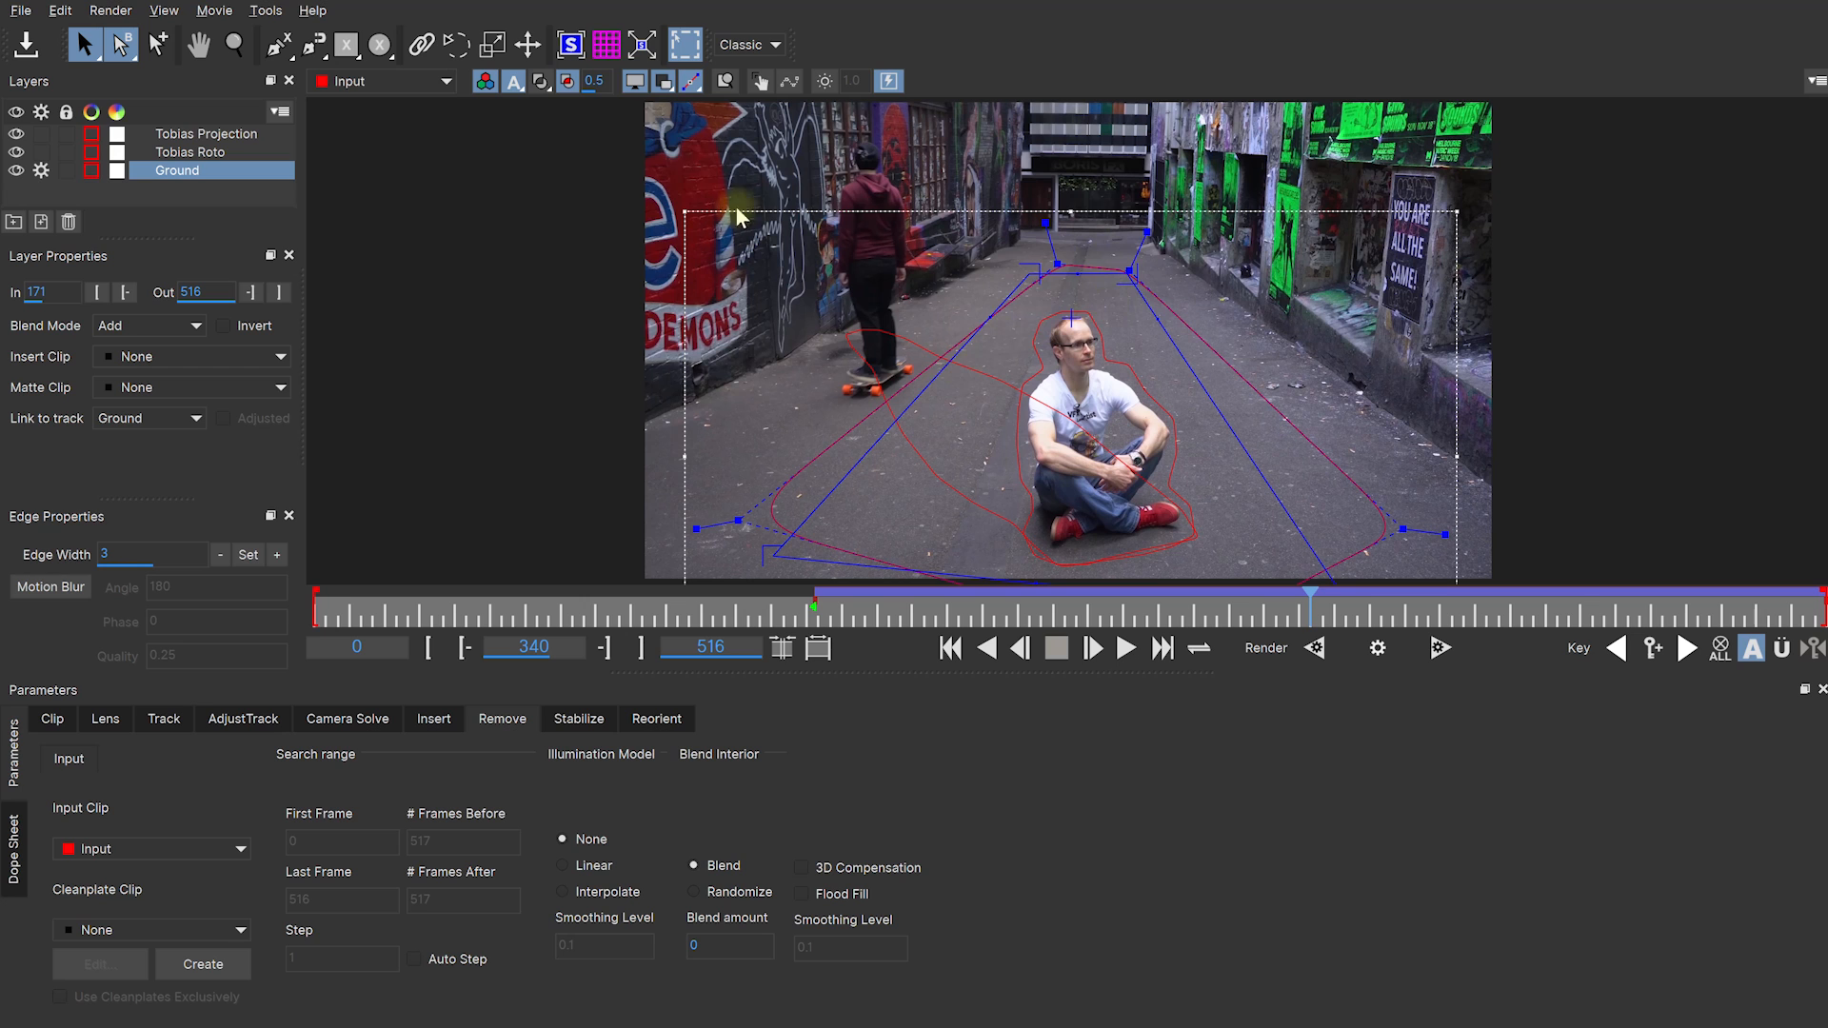
click(606, 57)
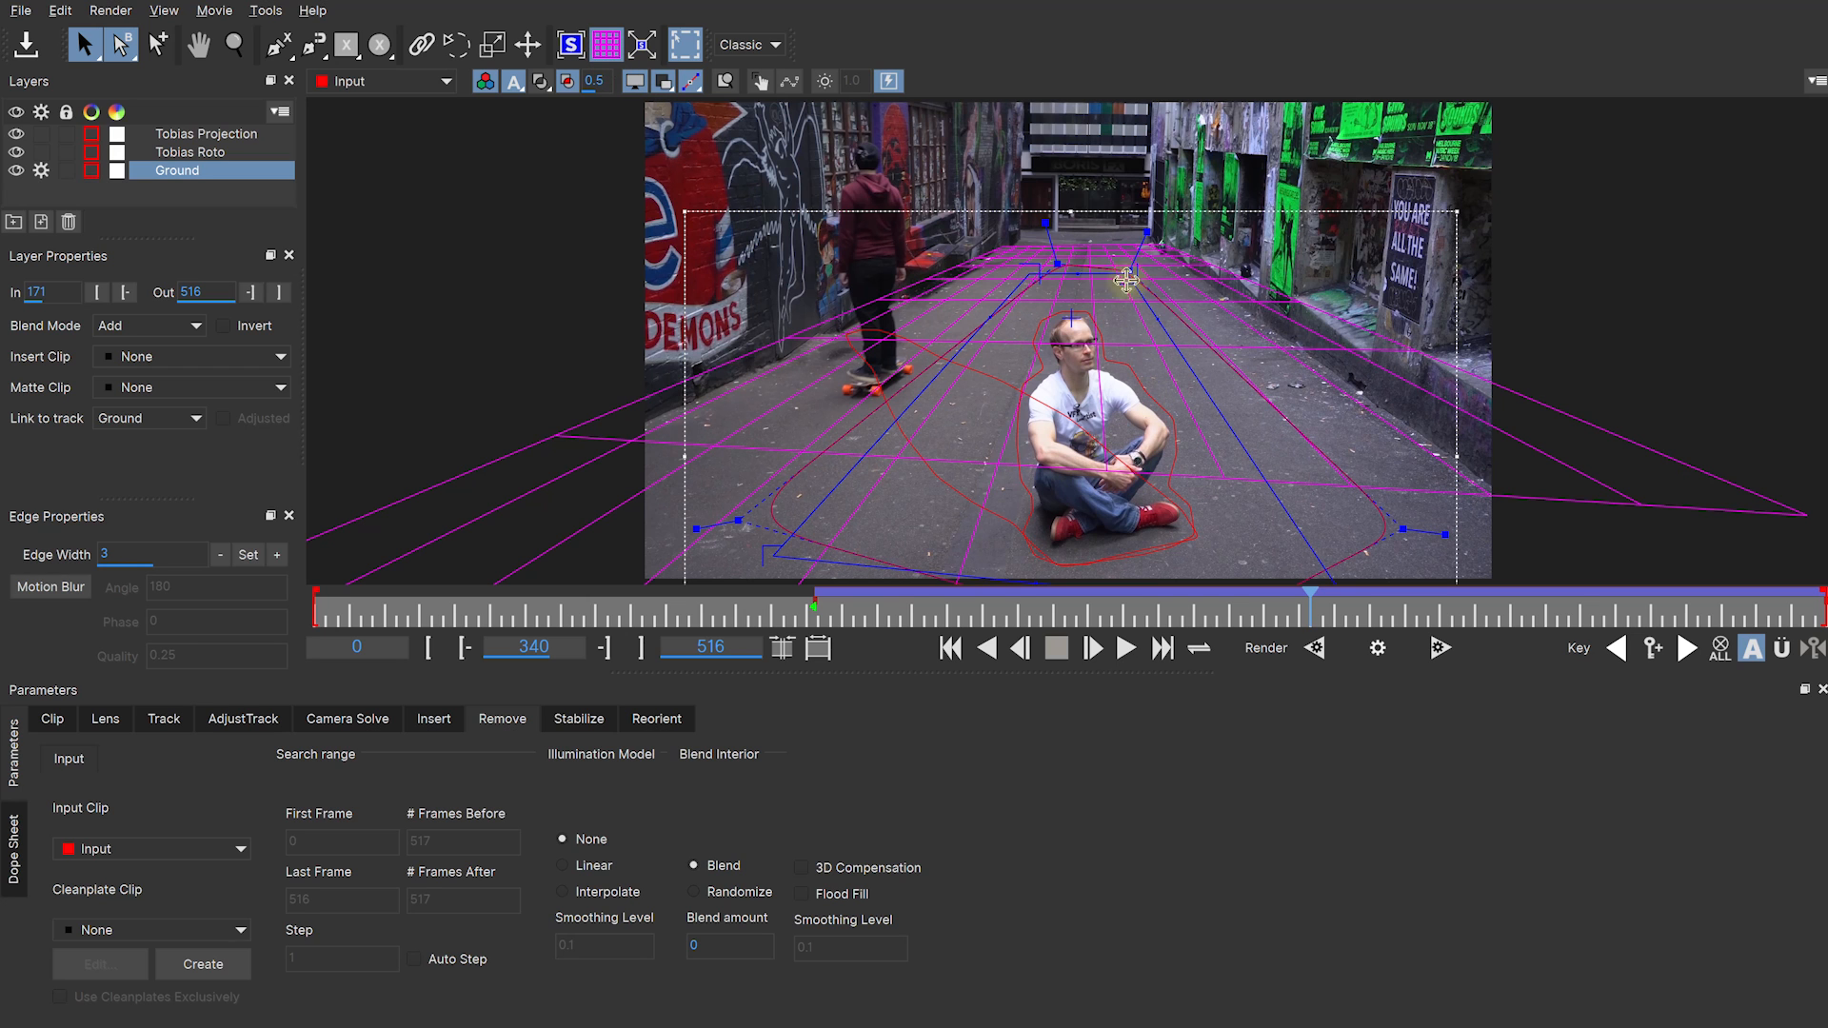
click(1035, 380)
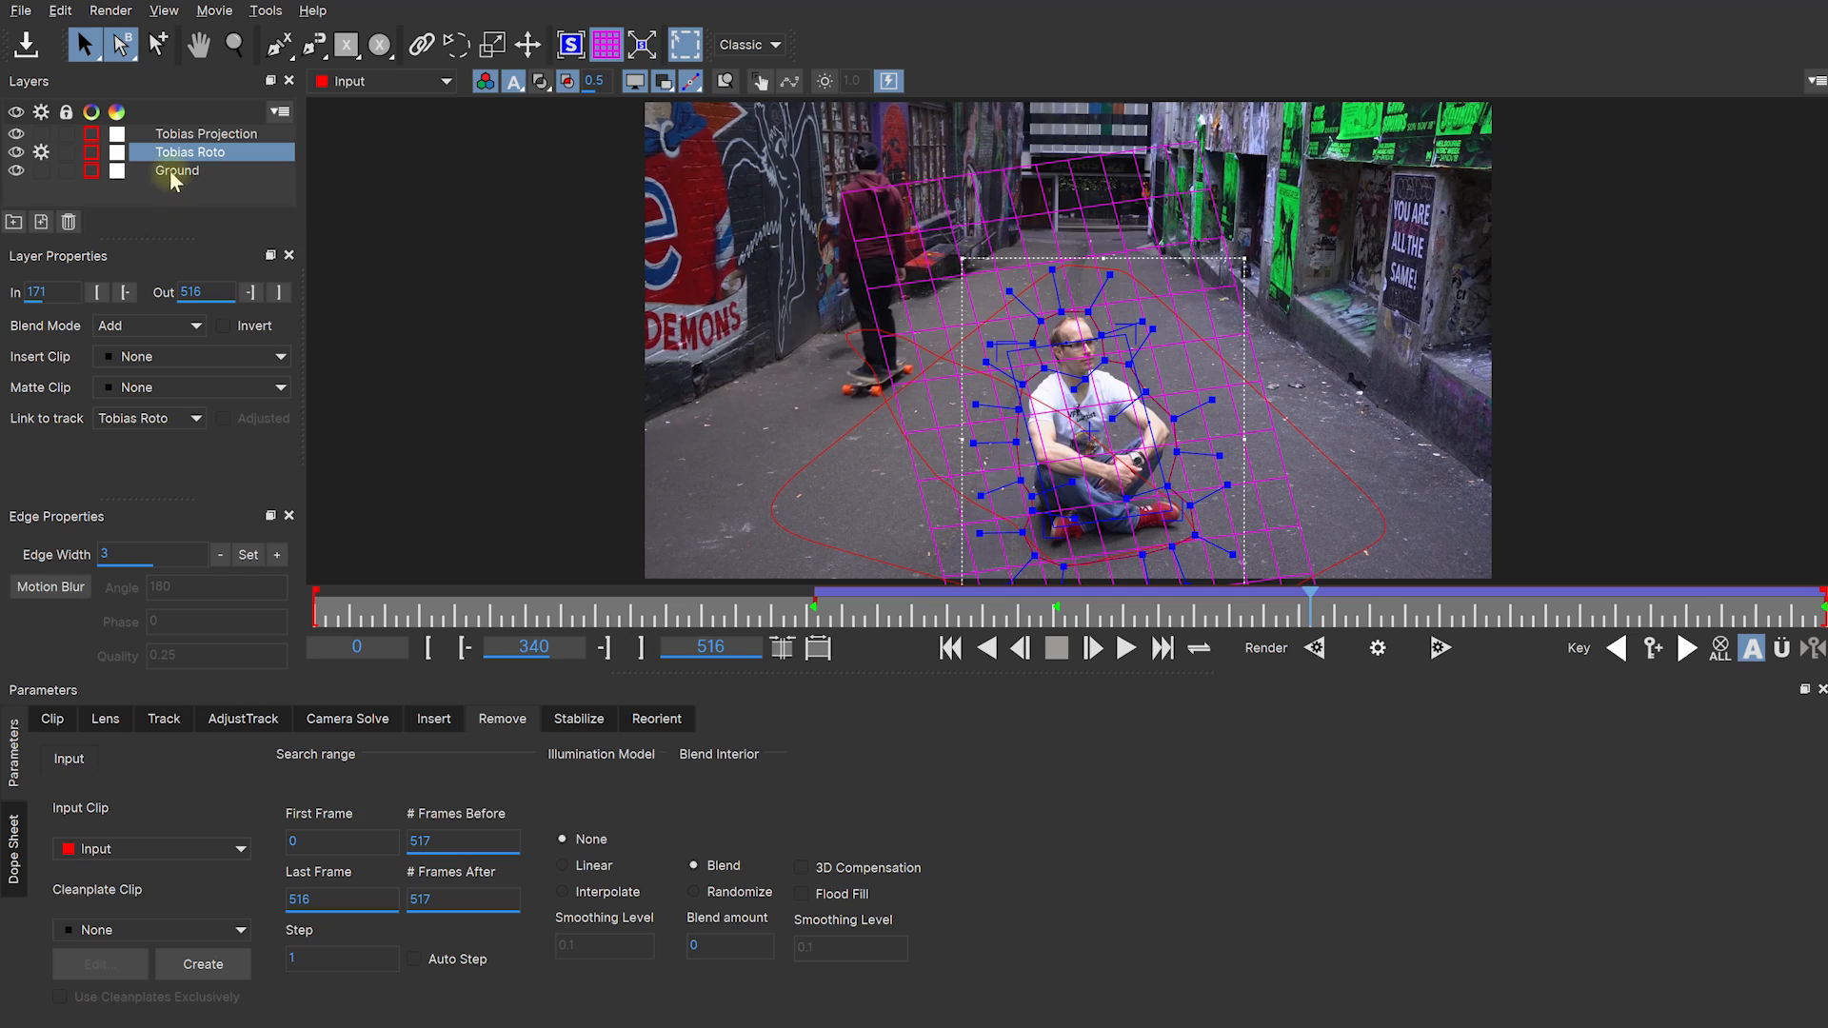
drag(1312, 602, 1138, 602)
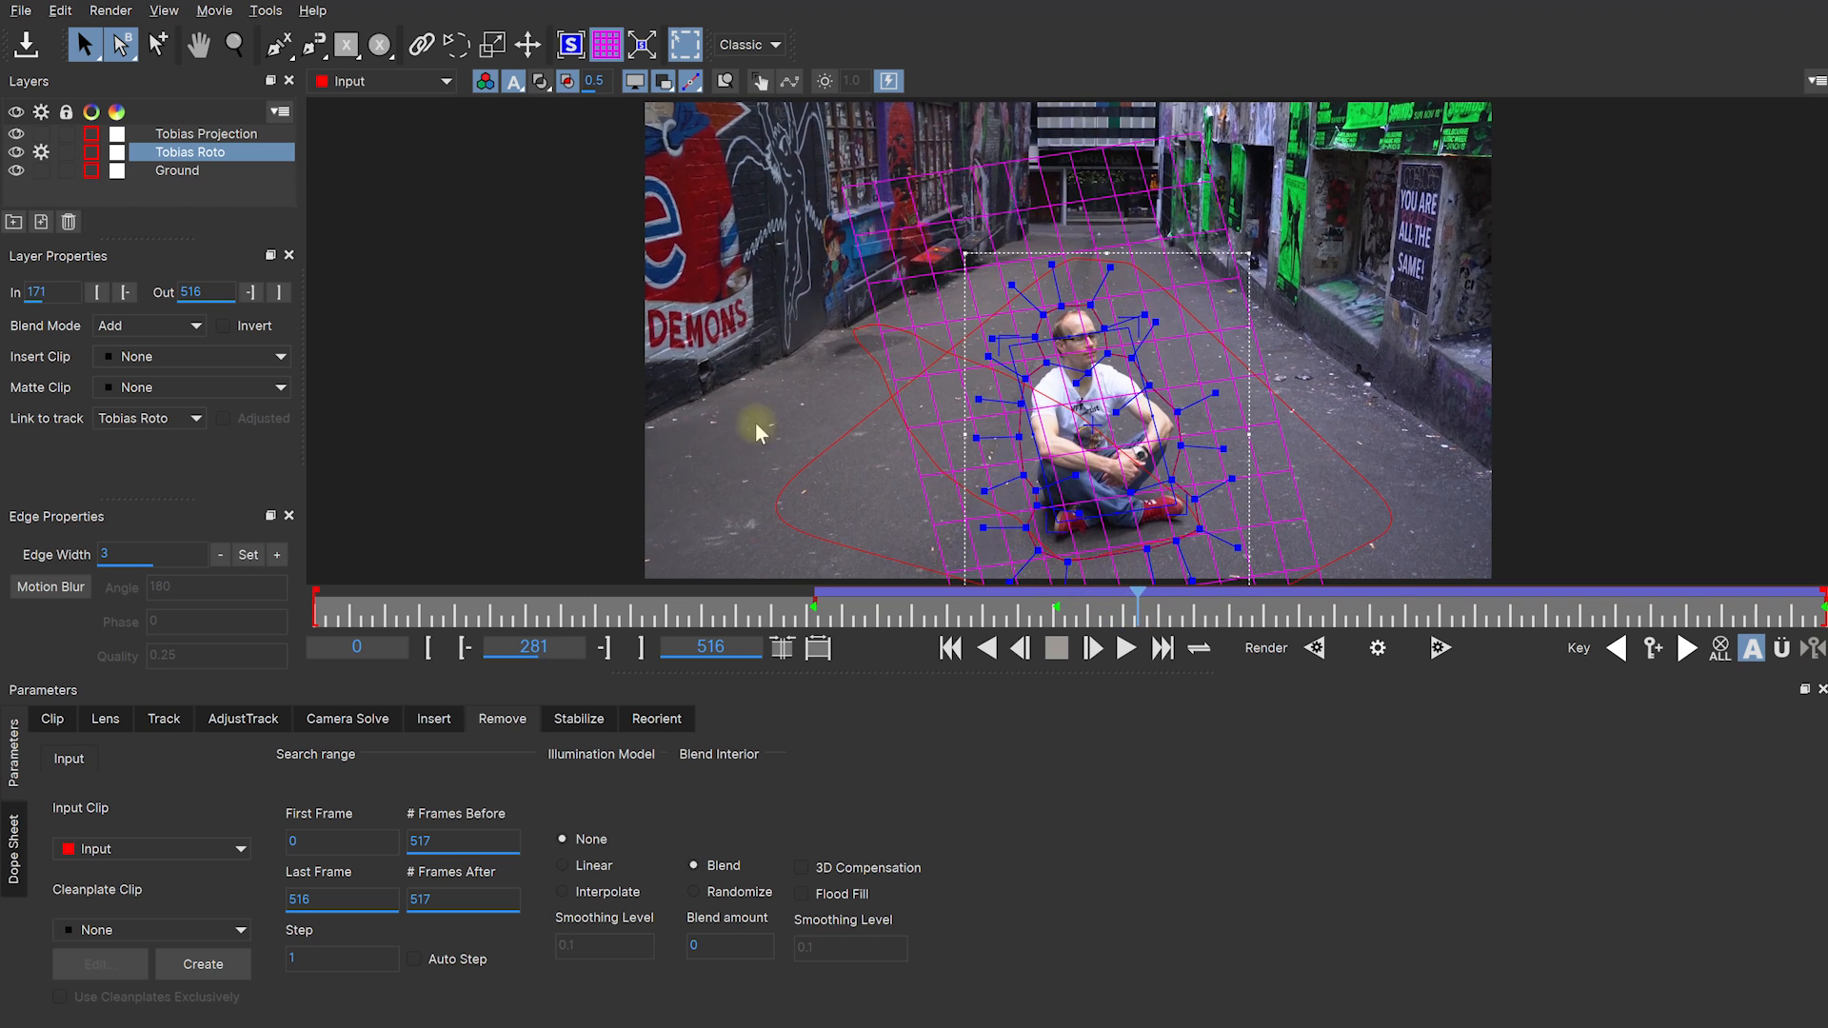
Step: Widen the ground layer's shape at frame 281 so it reaches the graffiti wall and beyond the frame edge
click(179, 170)
drag(751, 507, 548, 464)
drag(1065, 250, 1023, 239)
drag(547, 469, 543, 478)
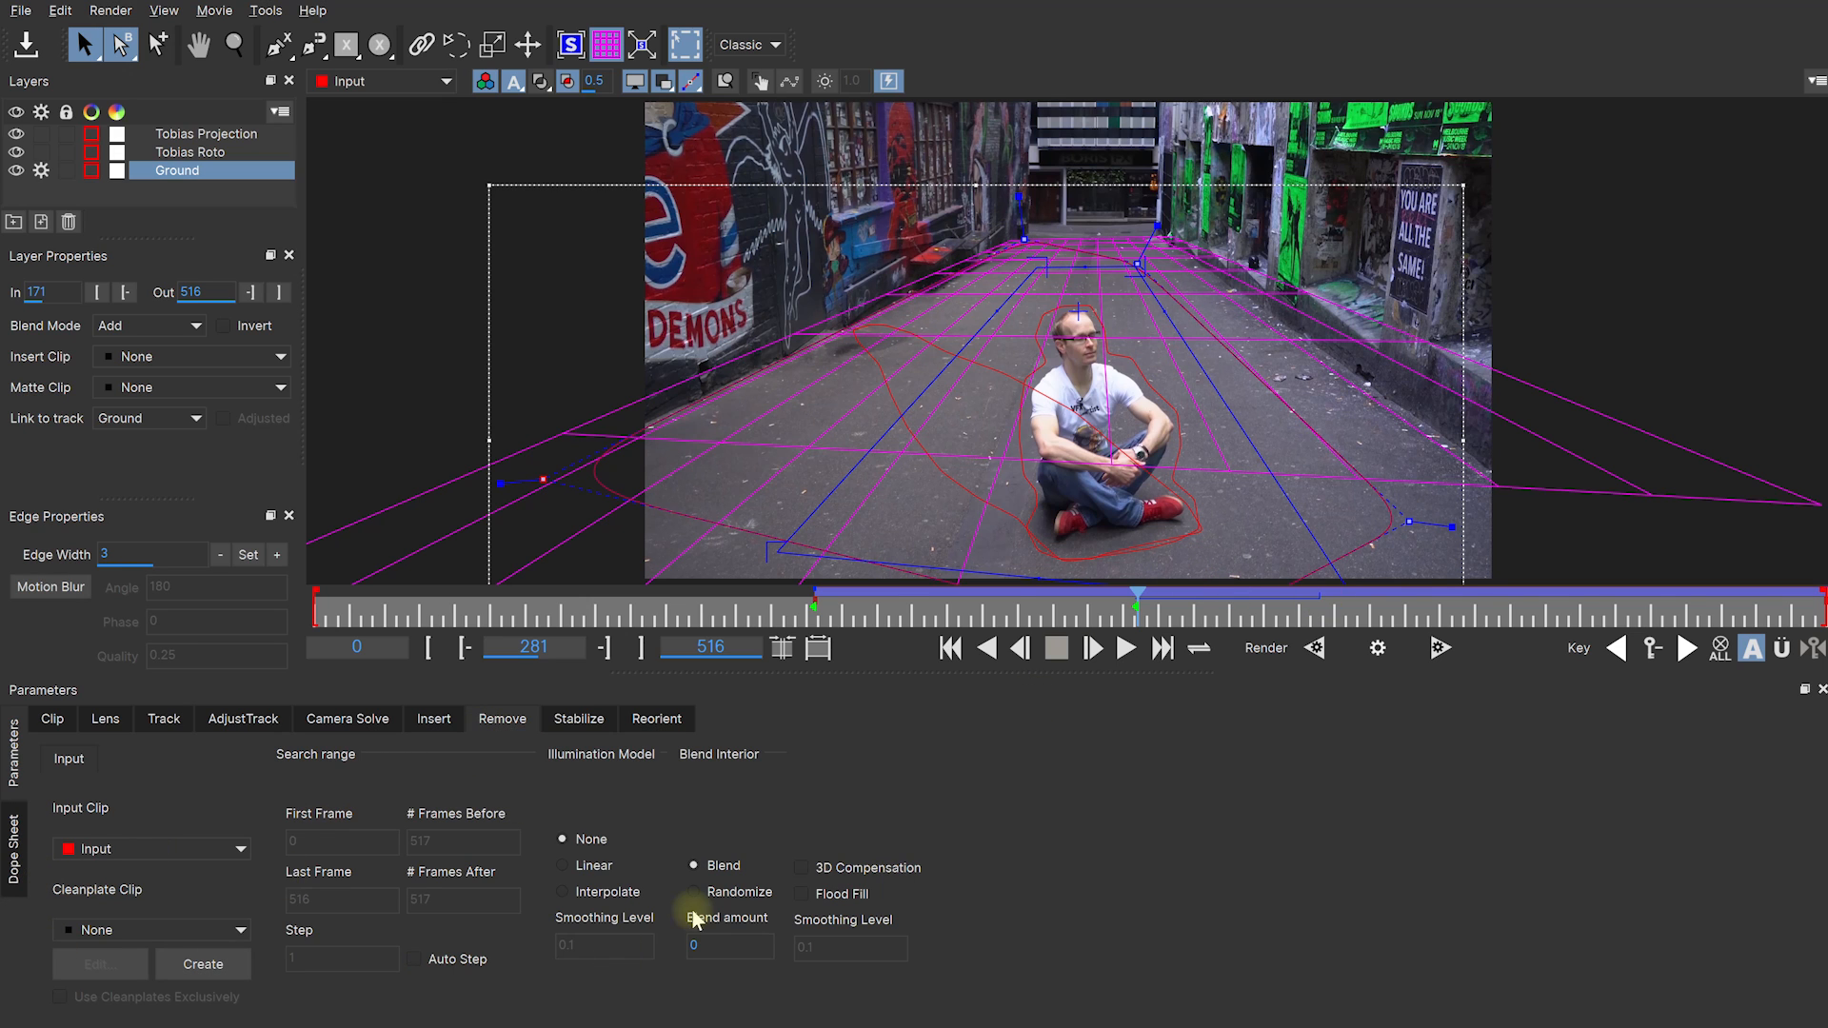
Step: Set the roto layer's illumination model to Linear and render its removal at frames 281 and 242
click(183, 155)
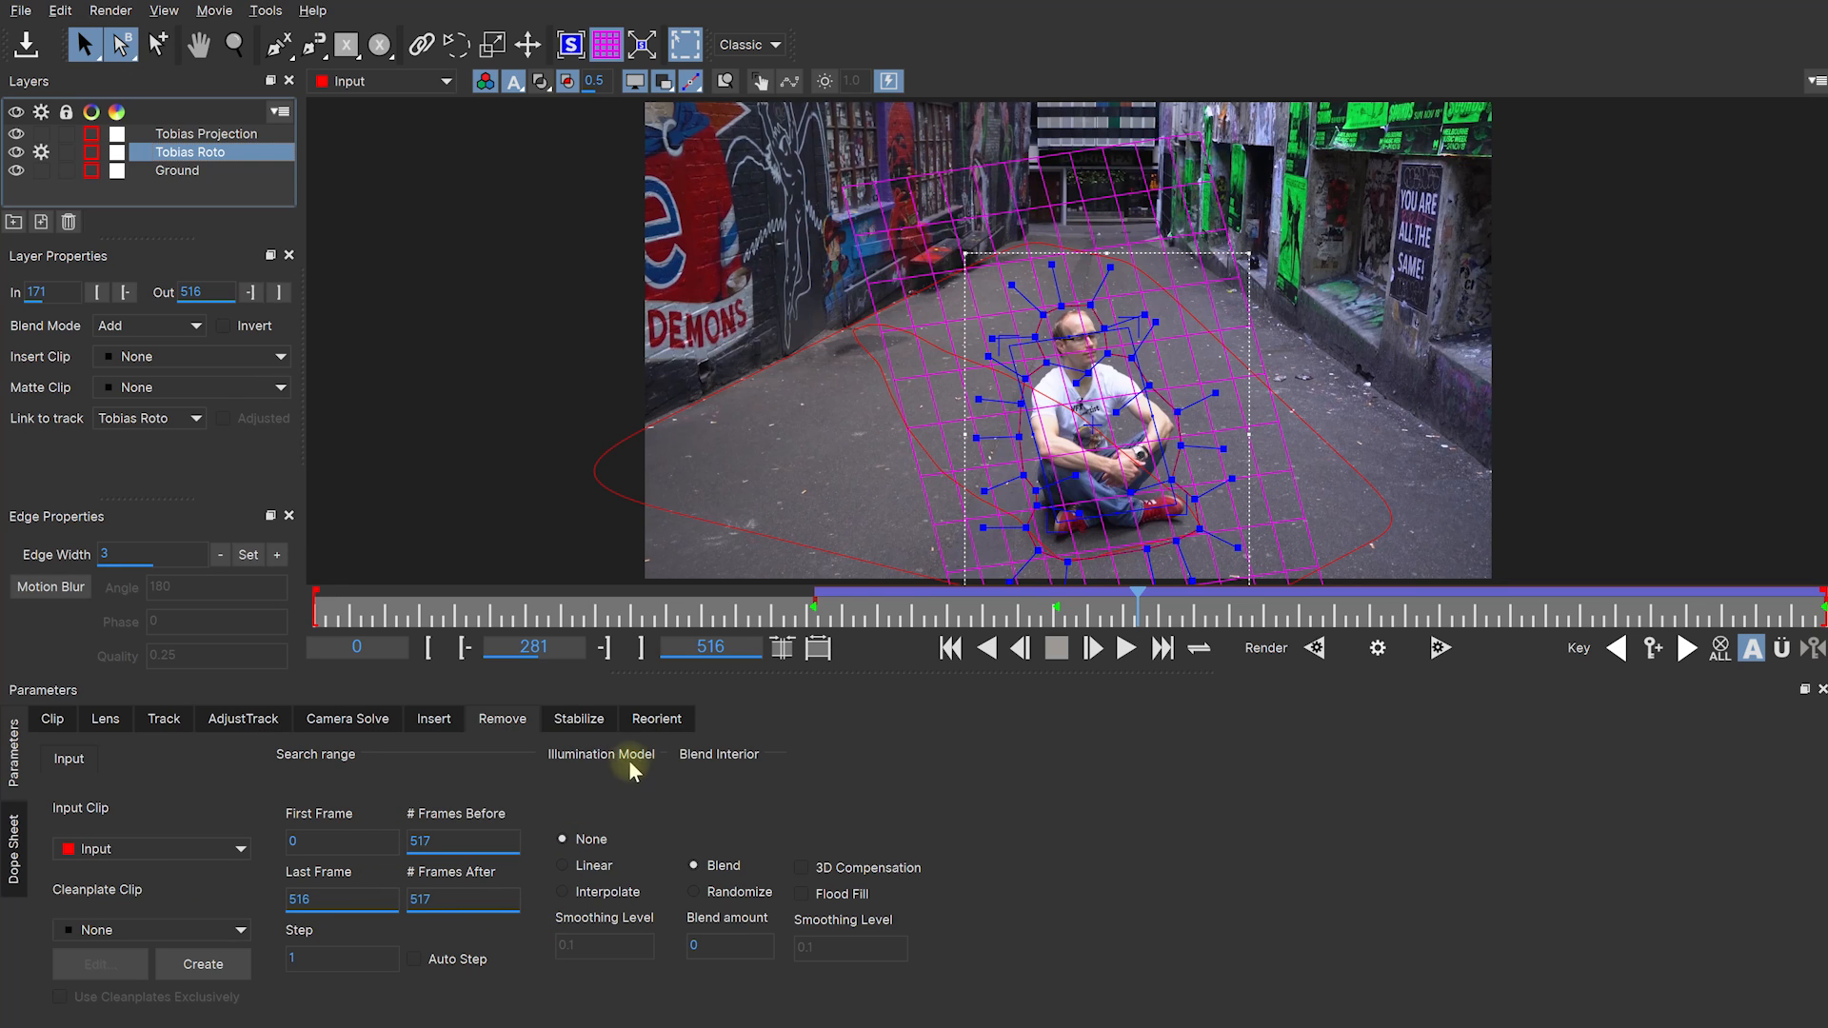
click(568, 866)
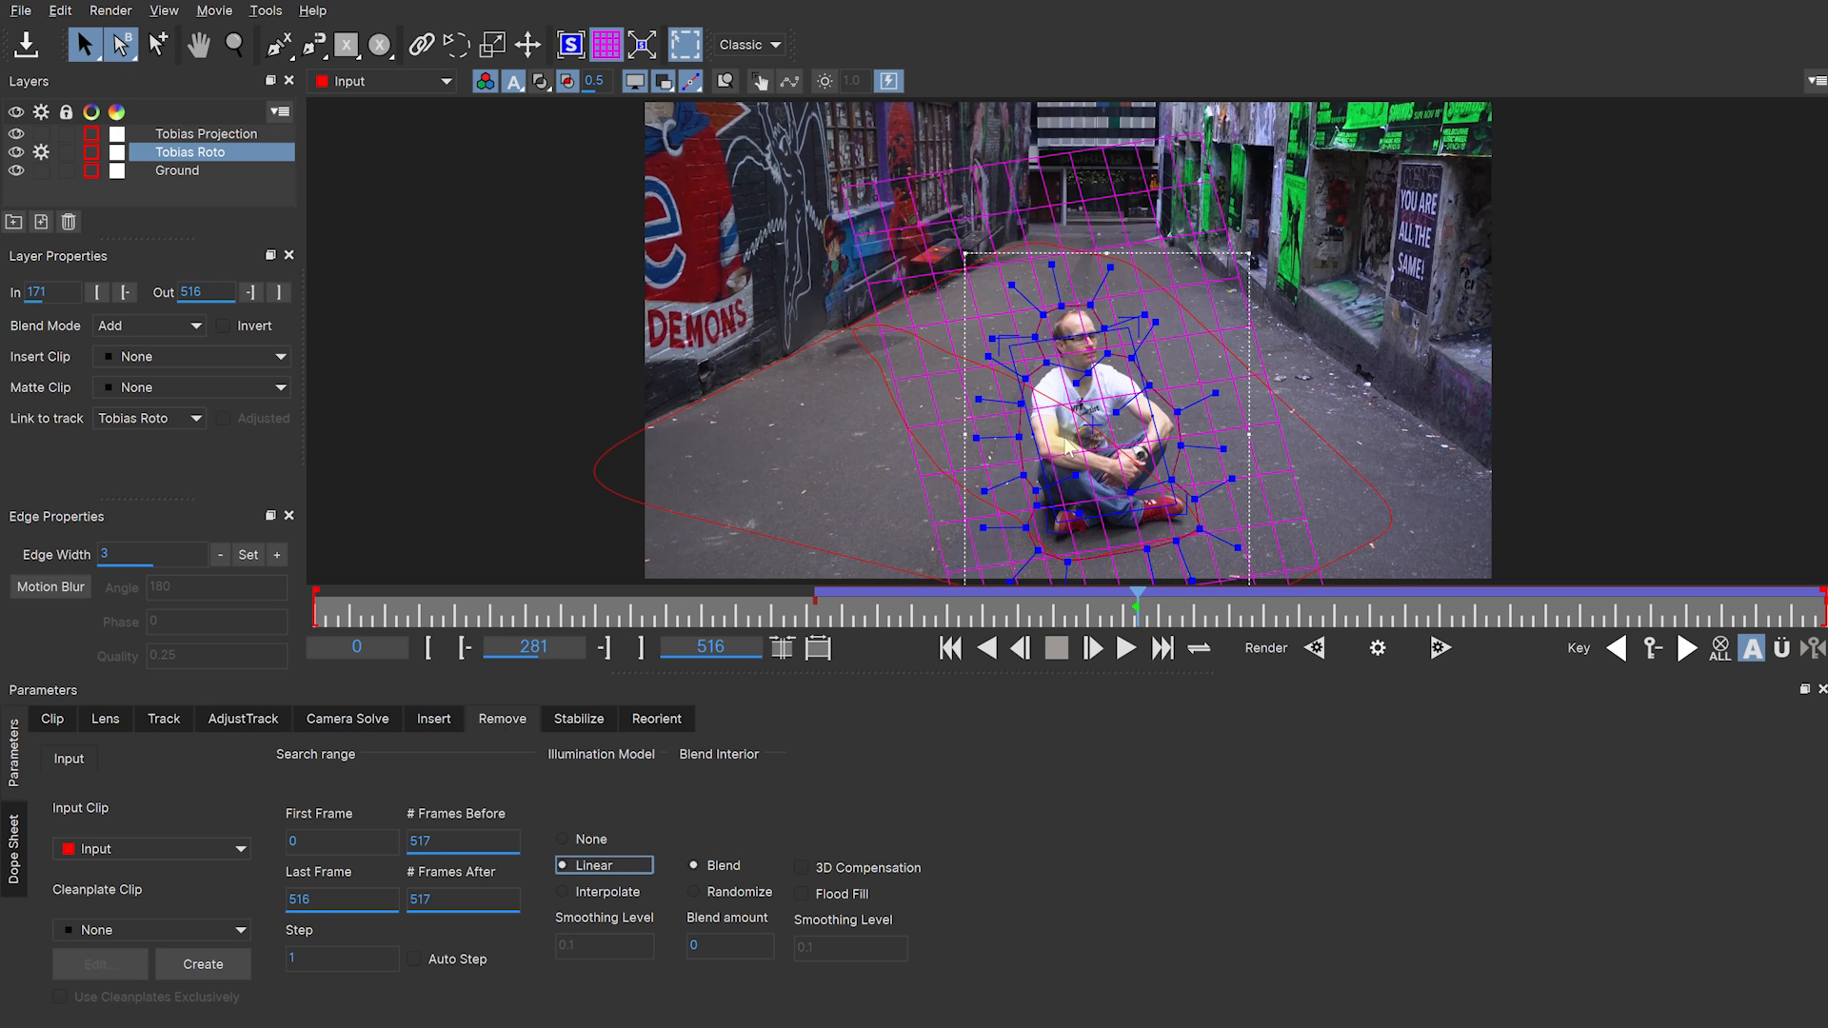
click(1378, 649)
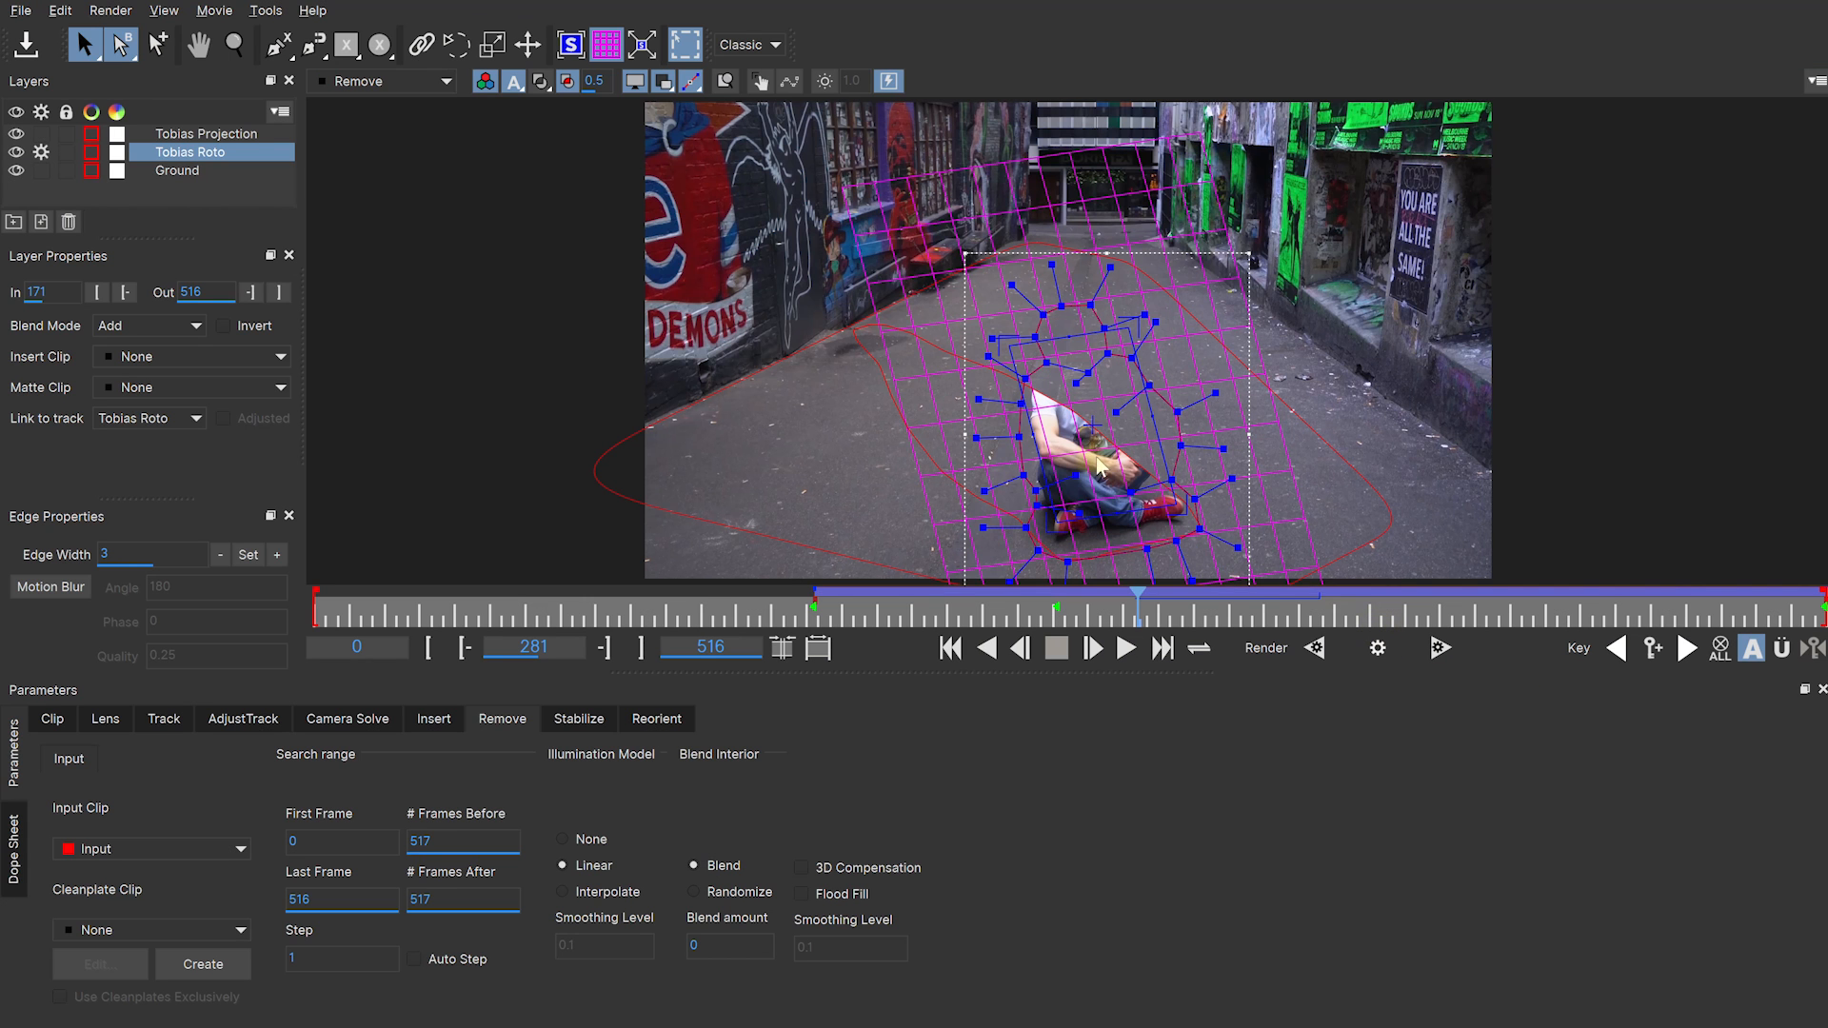
key(z)
drag(1124, 468, 1116, 375)
key(x)
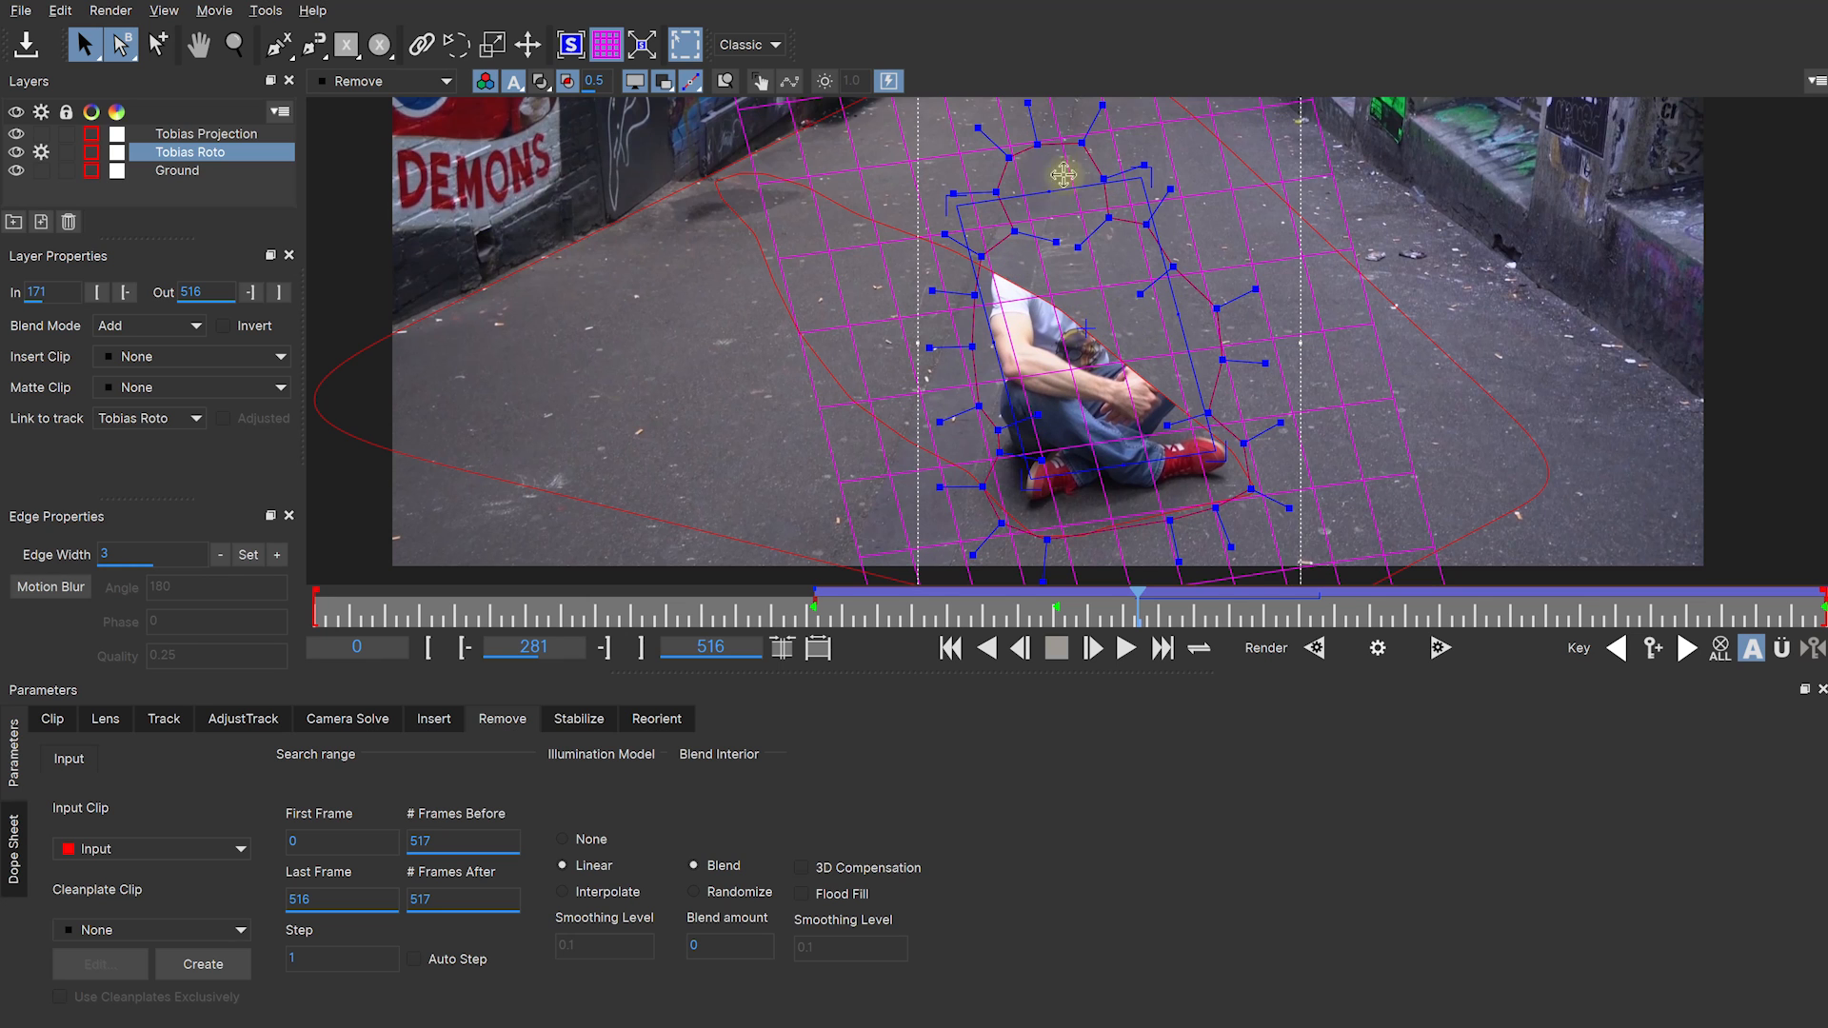
key(asterisk)
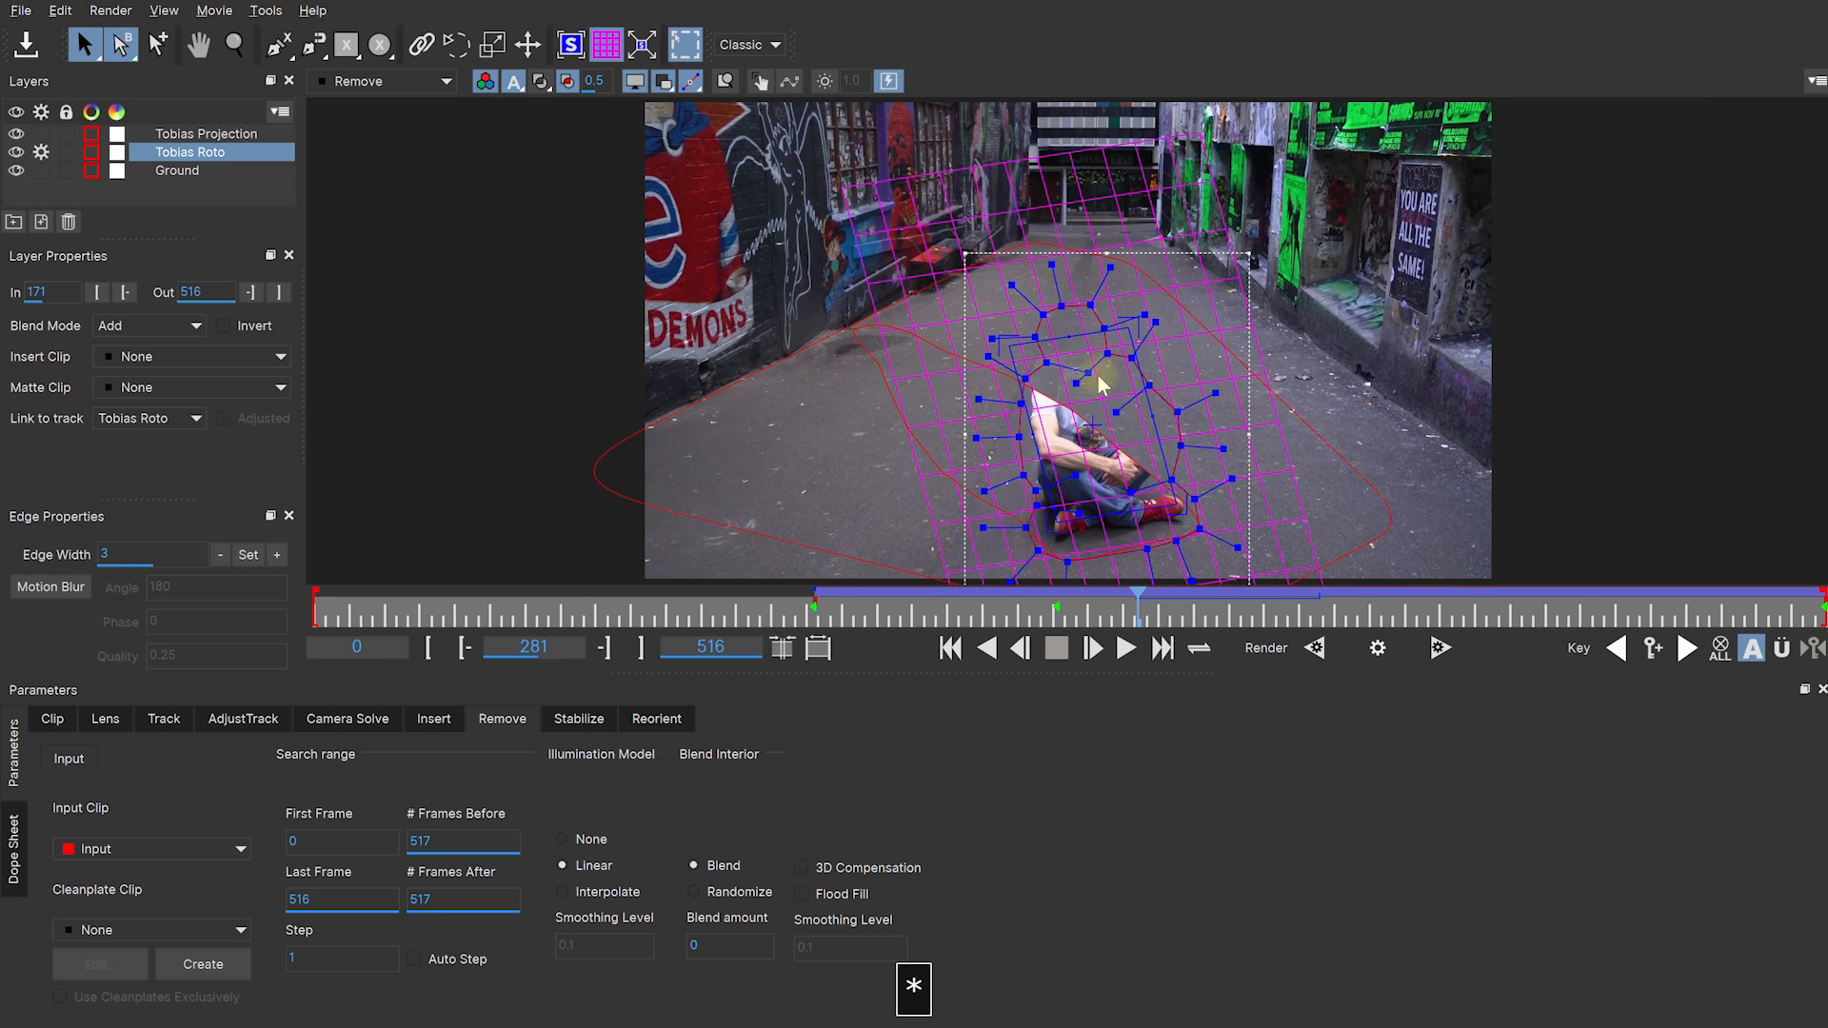
drag(1138, 606, 1024, 611)
click(1378, 649)
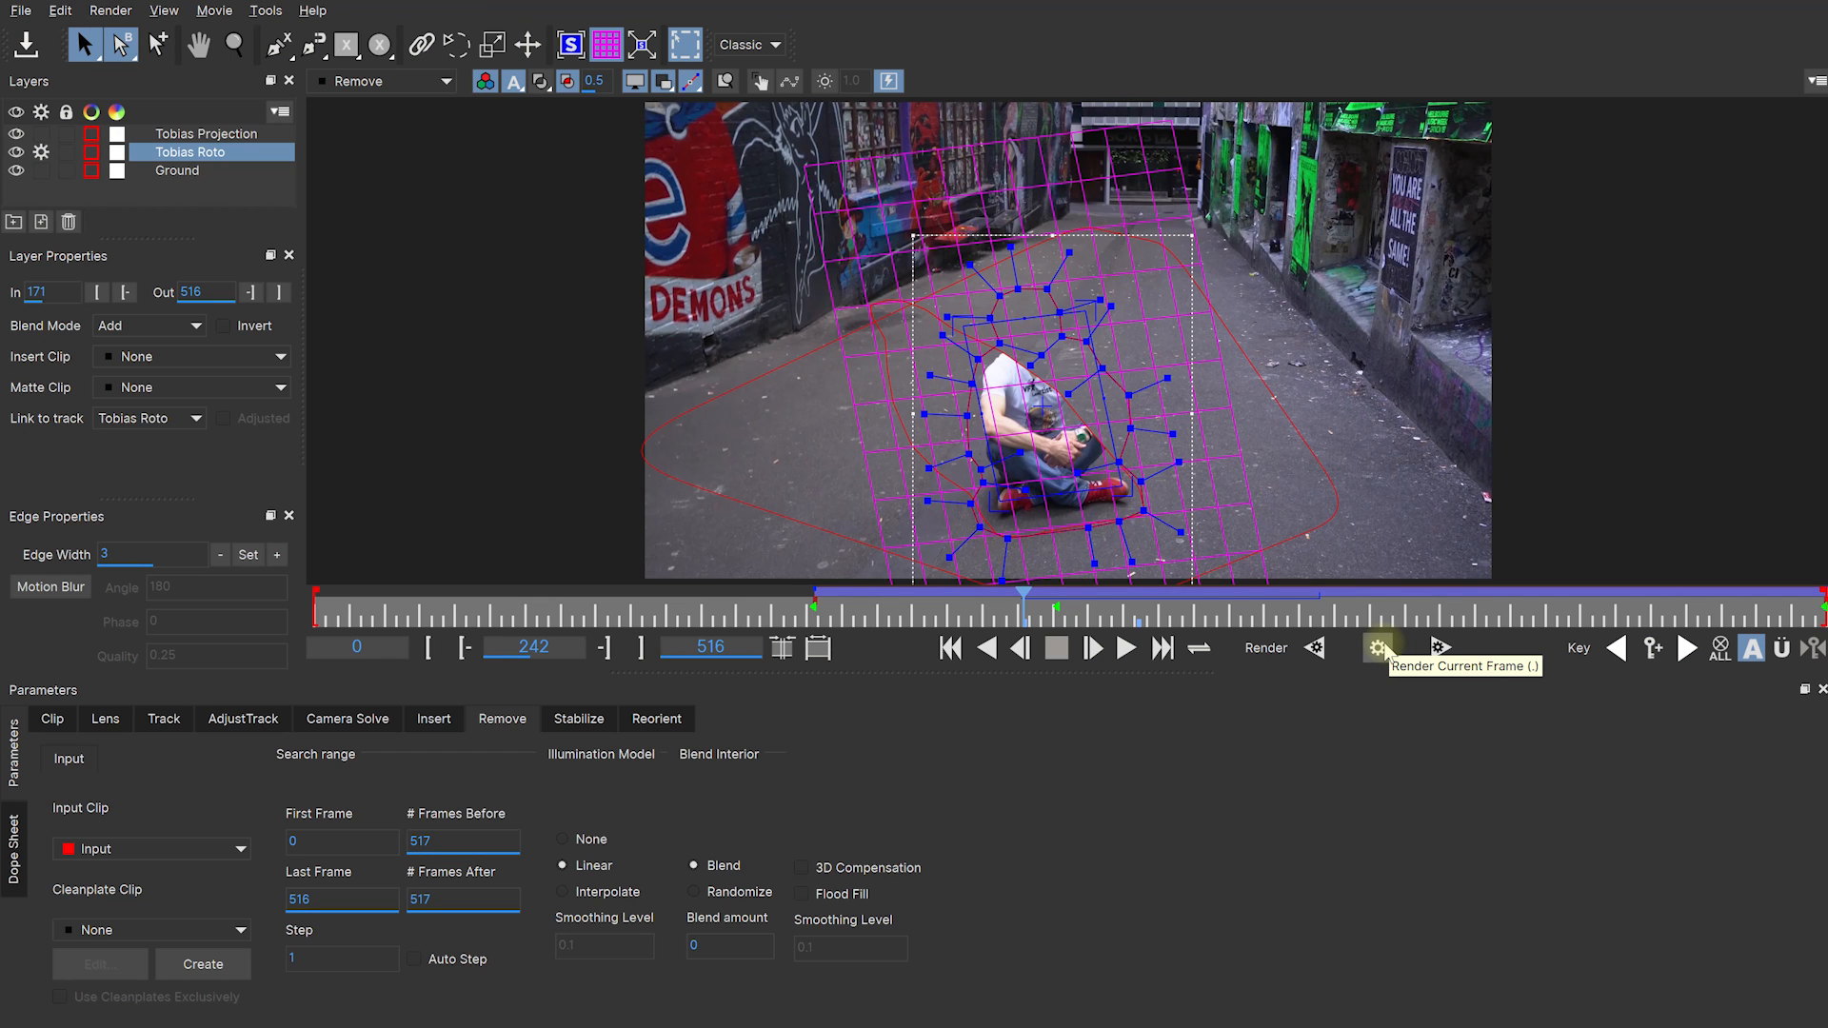
Step: Open the Track module with the Input clip displayed, and find the skateboarder at frame 325 with no layer selected
click(166, 724)
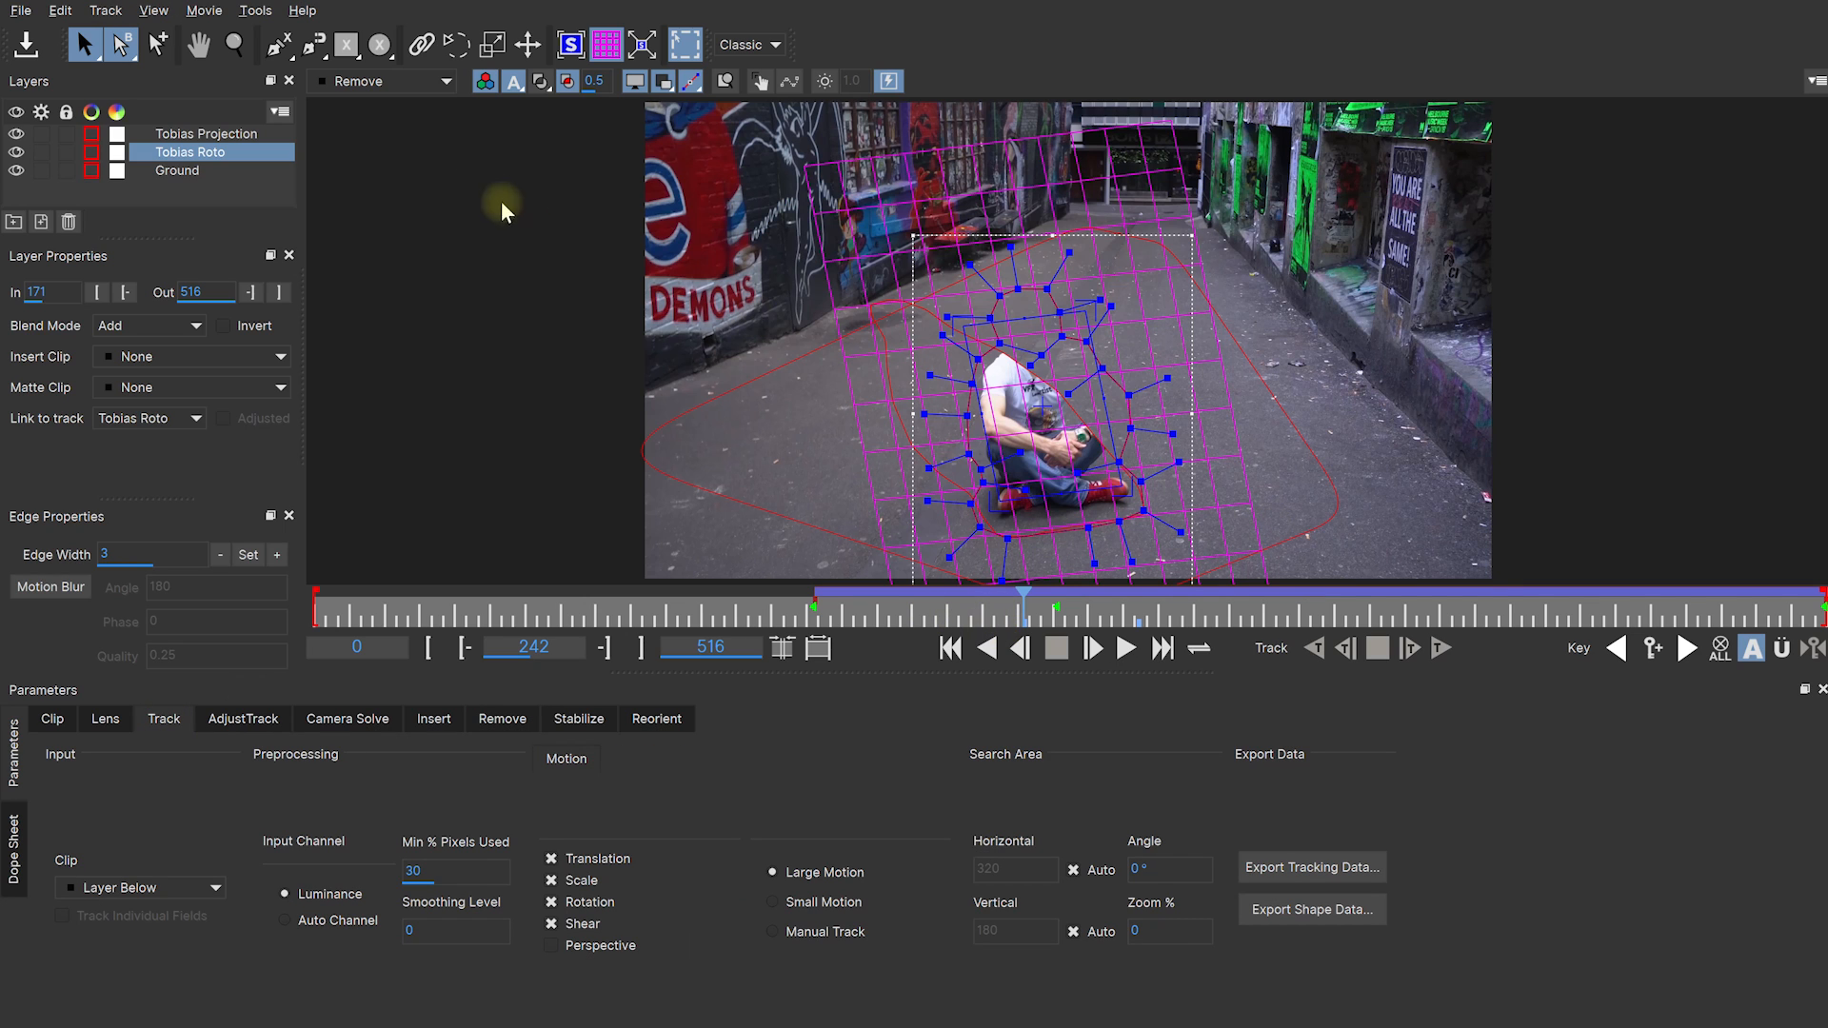
click(398, 79)
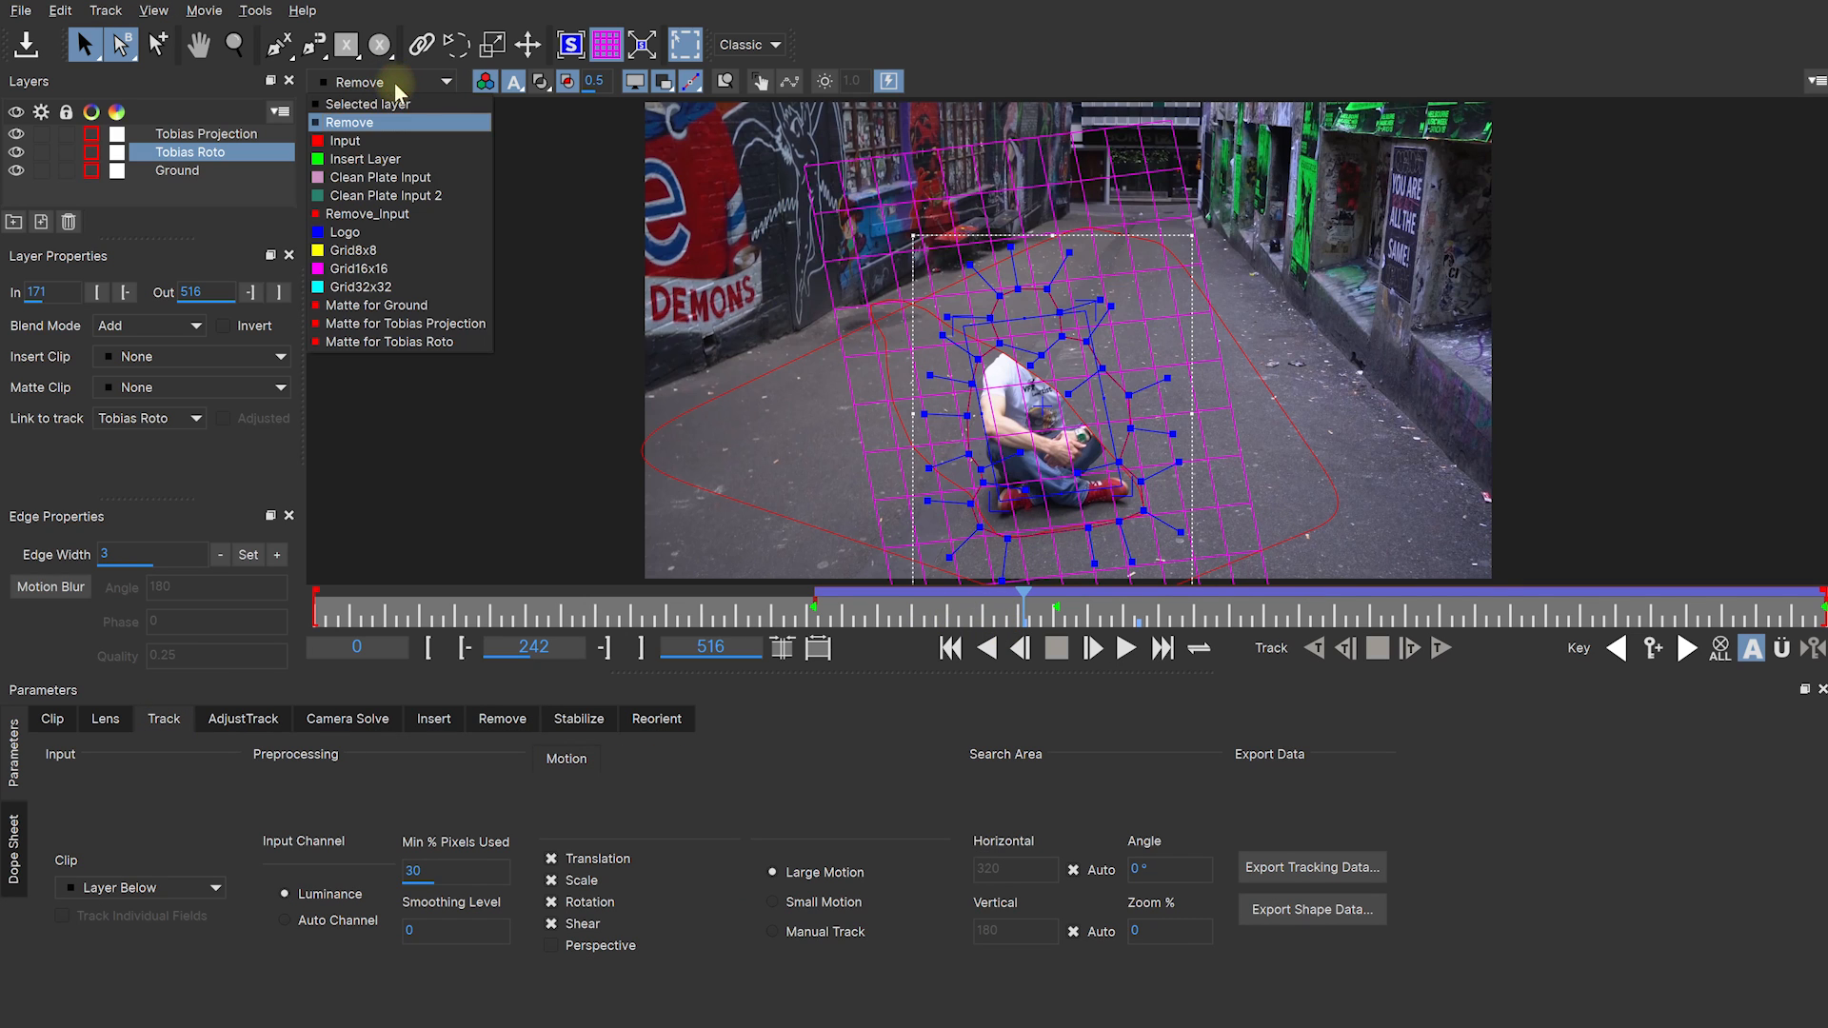
click(366, 141)
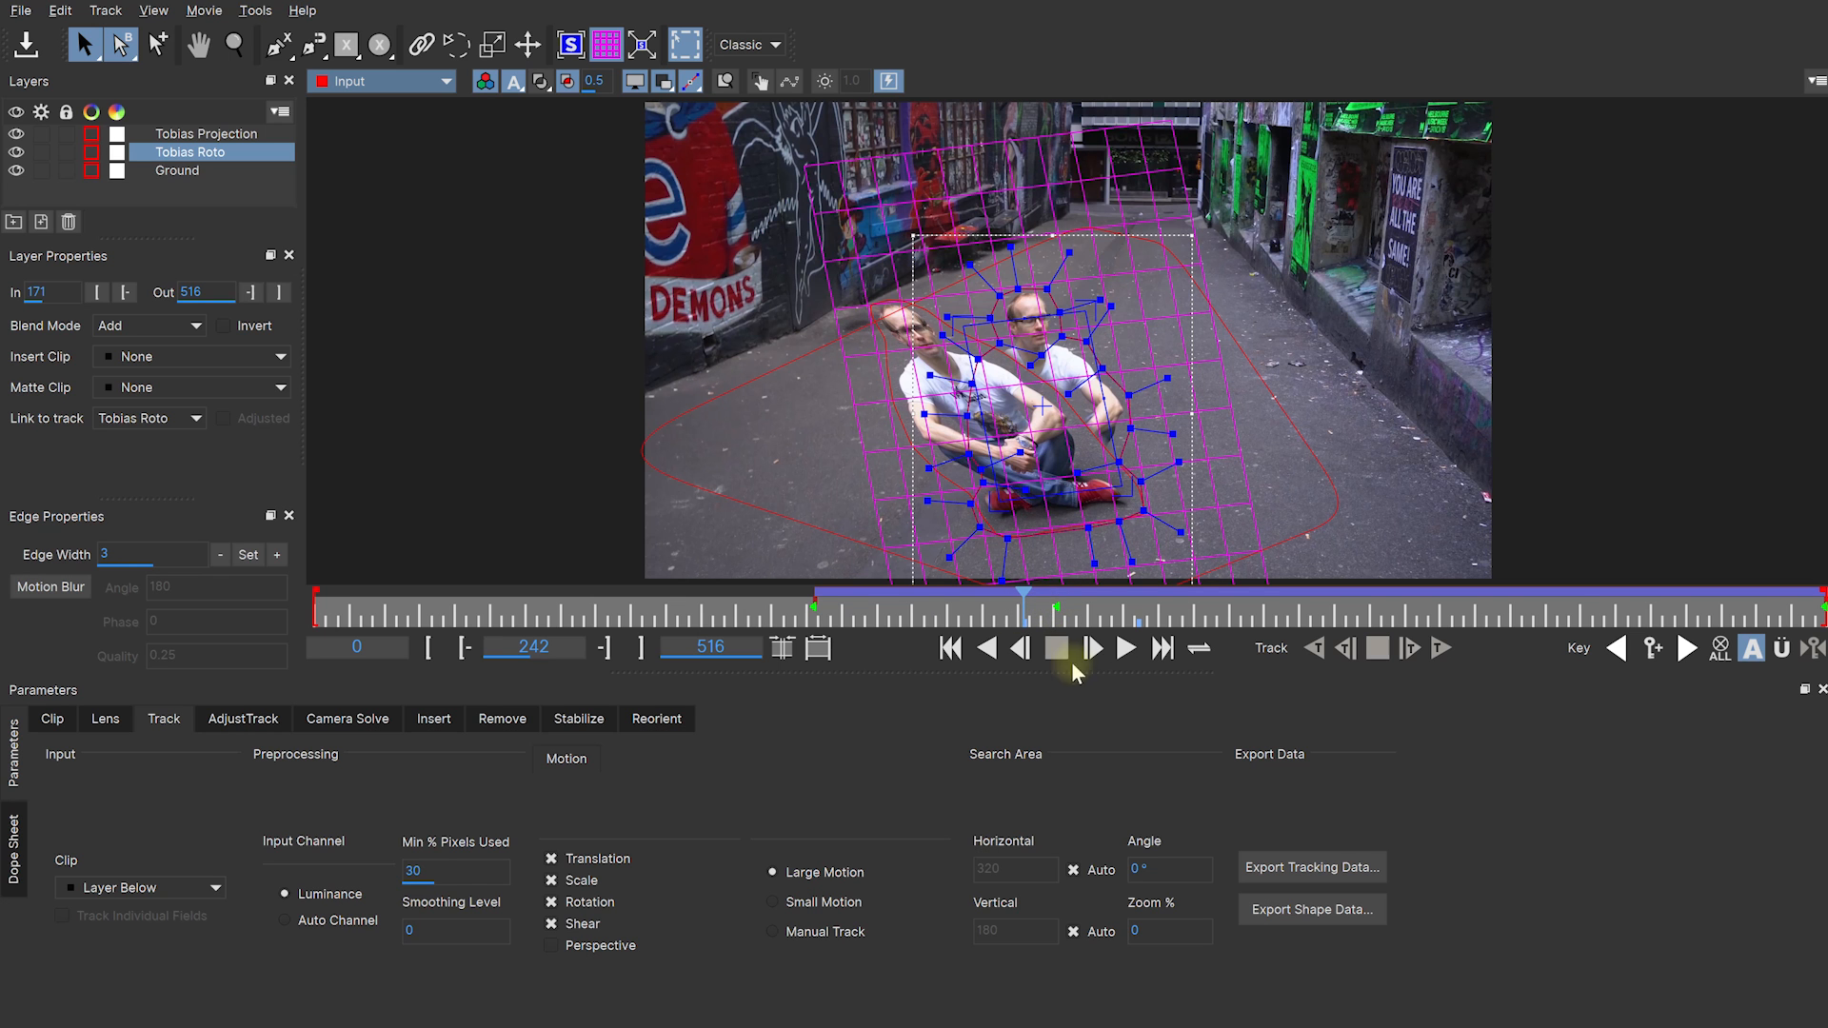
drag(1011, 624, 1267, 615)
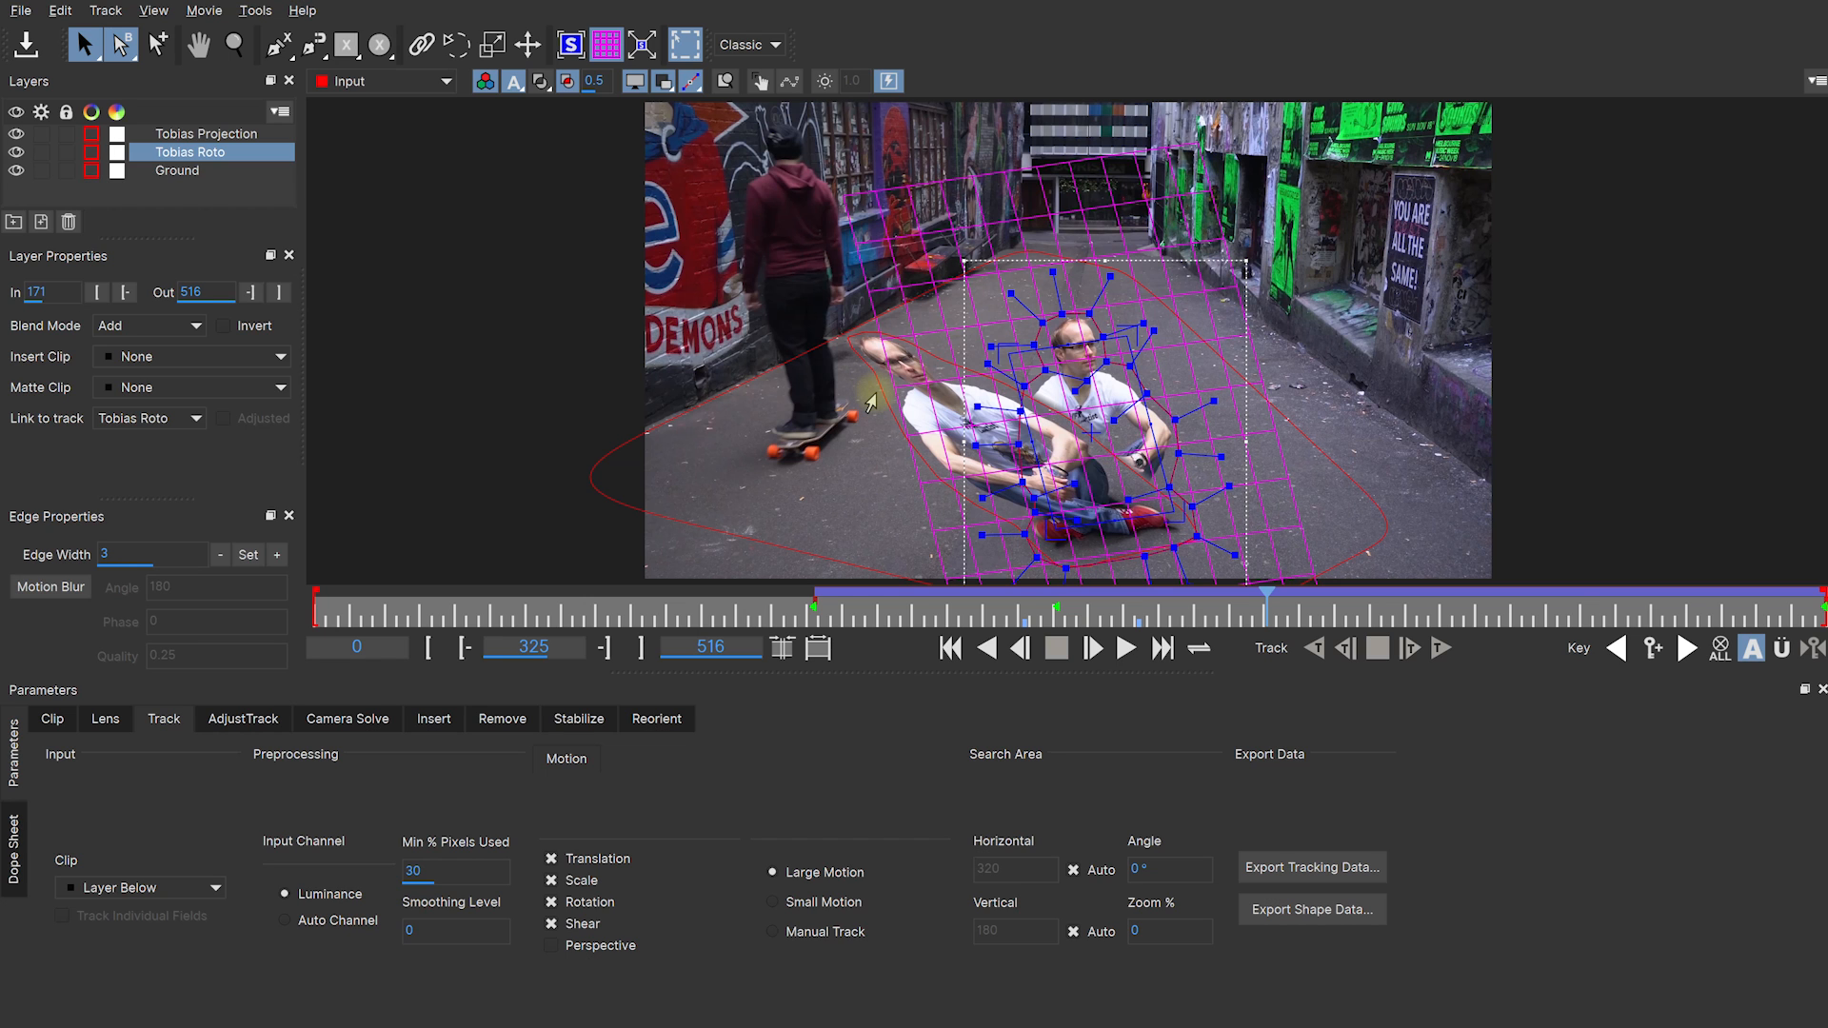
key(z)
drag(805, 429, 890, 351)
click(908, 362)
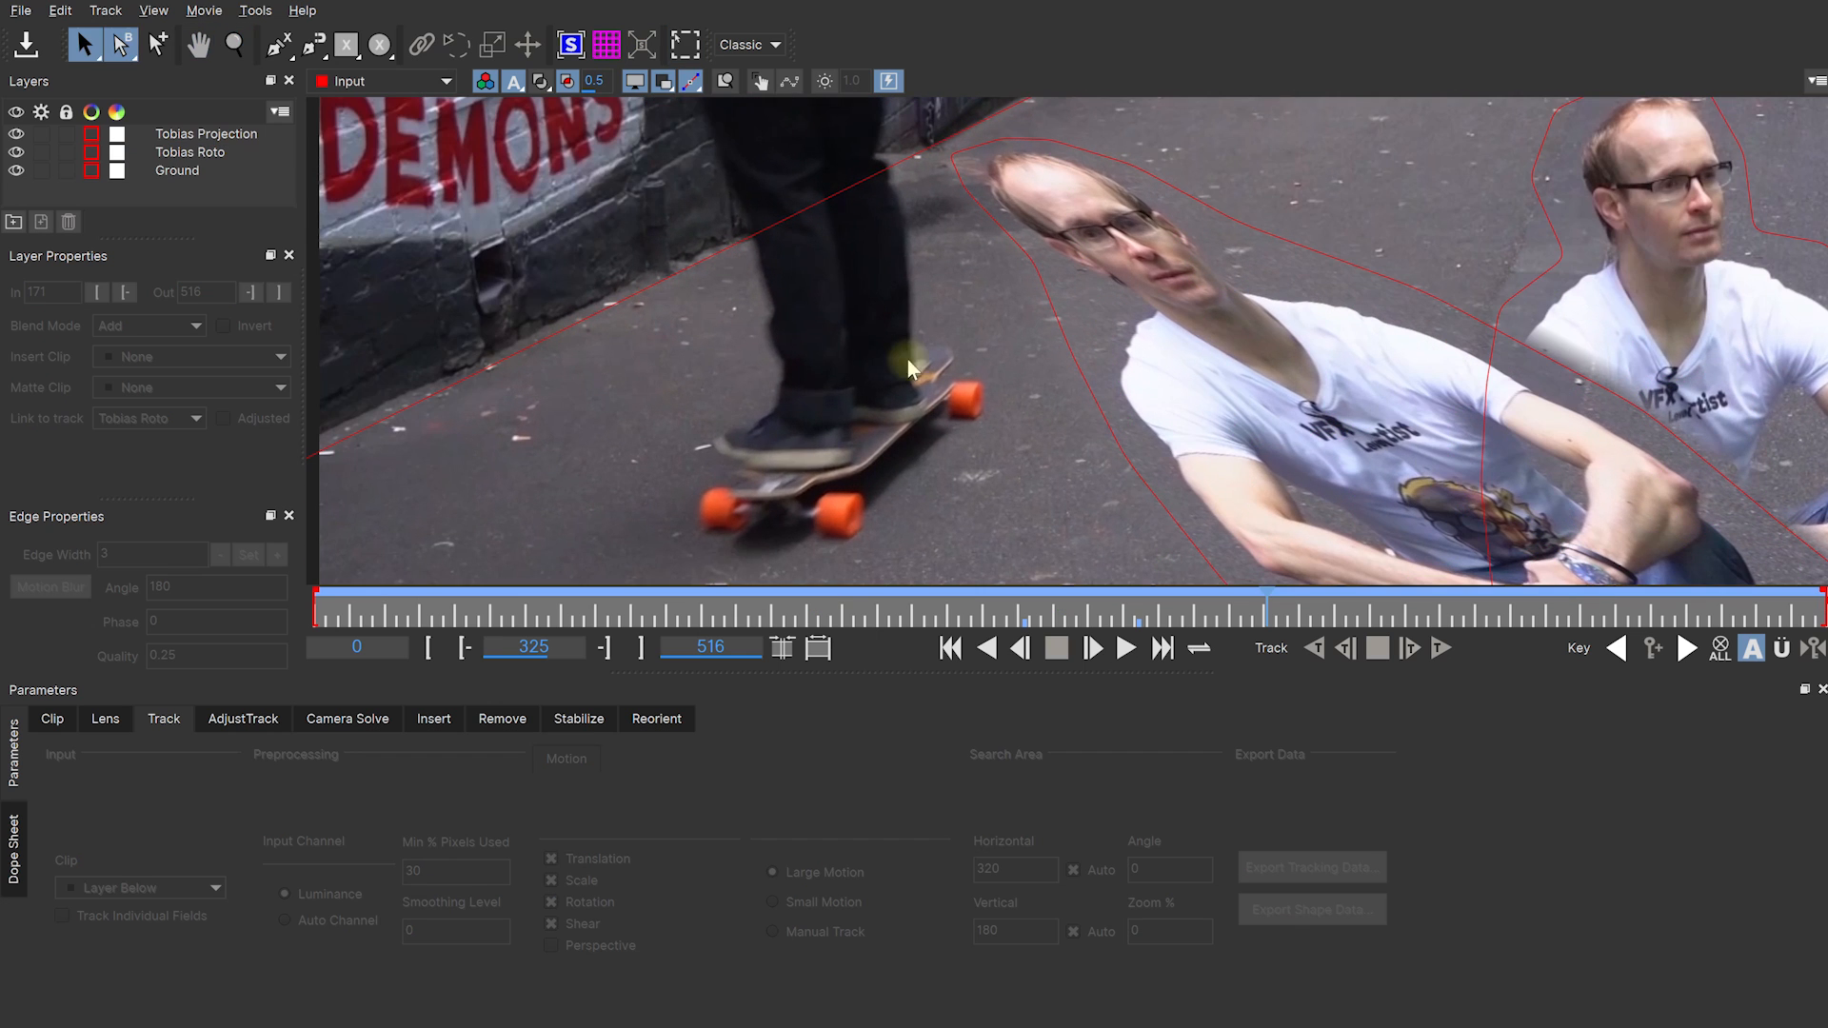
Step: Draw a closed X-spline around the skateboarder's legs, shoes and board at frame 325
click(278, 44)
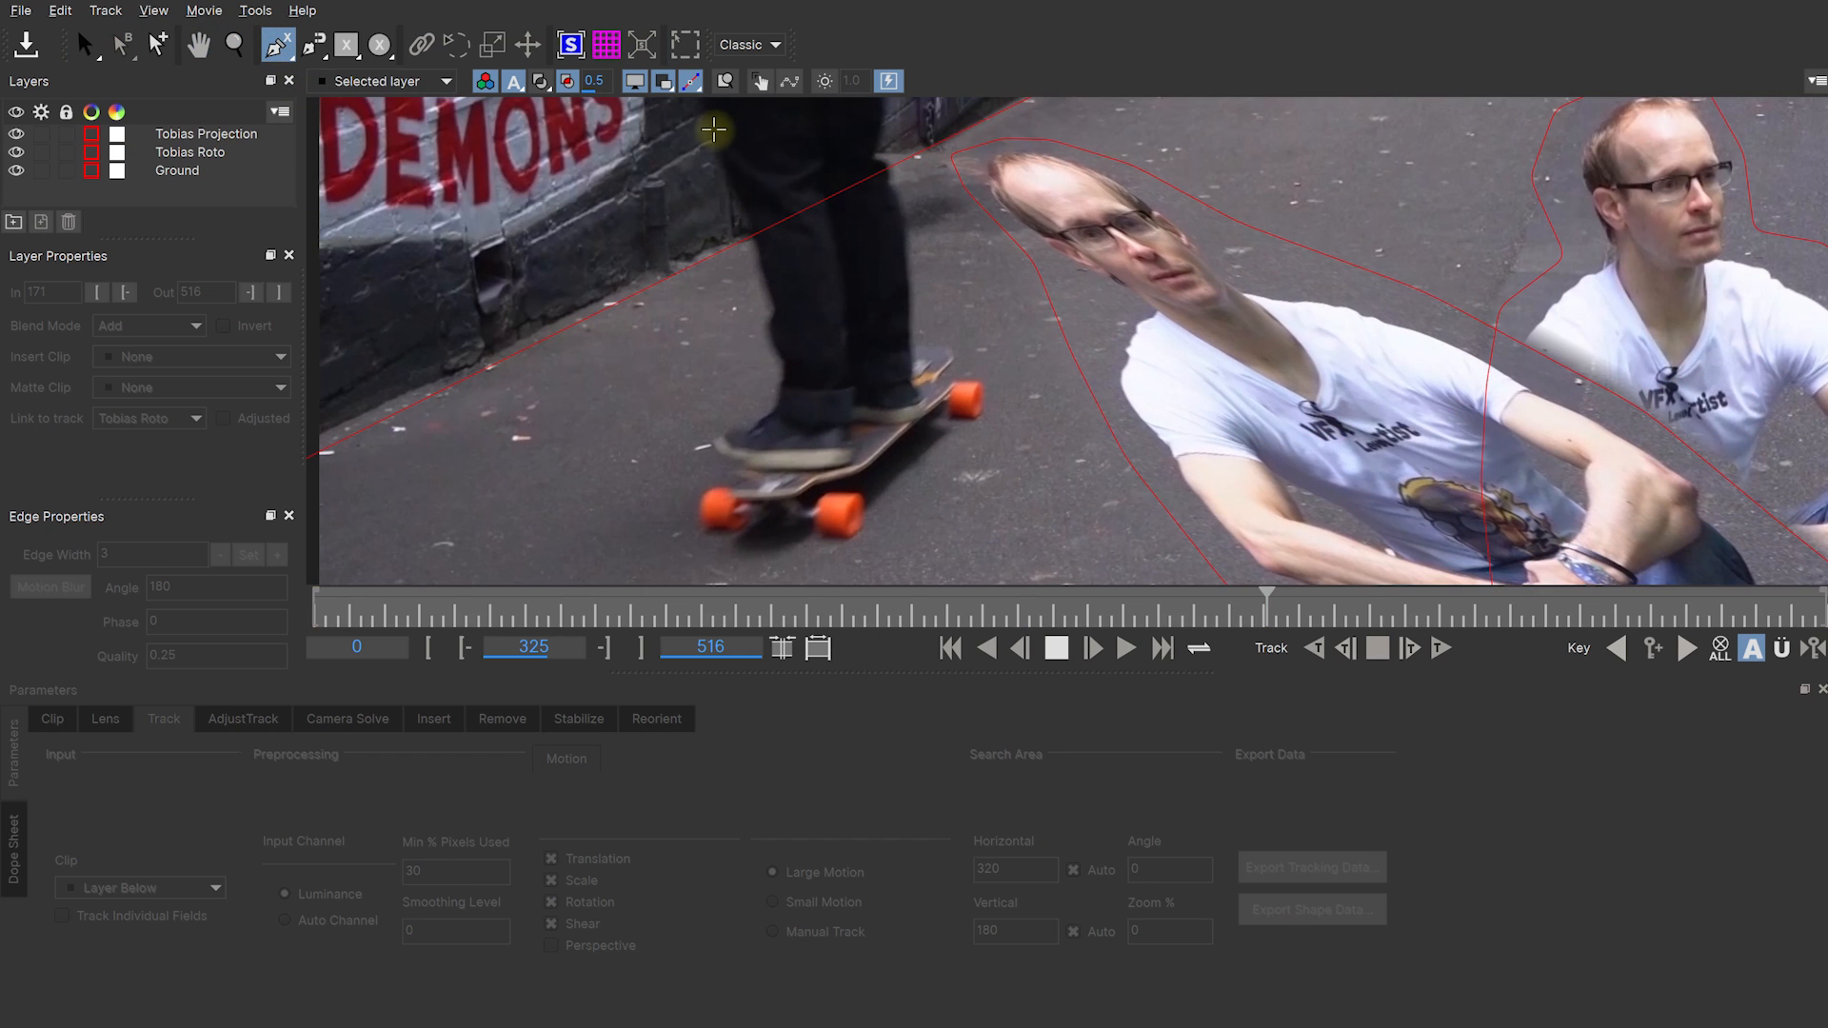
mouse_move(713, 129)
mouse_down()
mouse_move(753, 229)
mouse_move(781, 409)
mouse_move(713, 437)
mouse_up()
click(713, 444)
click(745, 459)
click(721, 488)
click(699, 508)
click(708, 531)
click(753, 522)
click(813, 517)
click(851, 539)
click(861, 524)
click(861, 492)
click(831, 492)
click(796, 496)
click(860, 477)
click(915, 427)
click(932, 410)
click(945, 401)
click(951, 416)
click(984, 410)
click(984, 389)
click(943, 380)
click(957, 352)
click(923, 346)
click(909, 262)
click(903, 211)
click(894, 185)
click(888, 168)
click(881, 158)
click(875, 156)
click(883, 113)
click(867, 101)
click(769, 106)
right_click(824, 231)
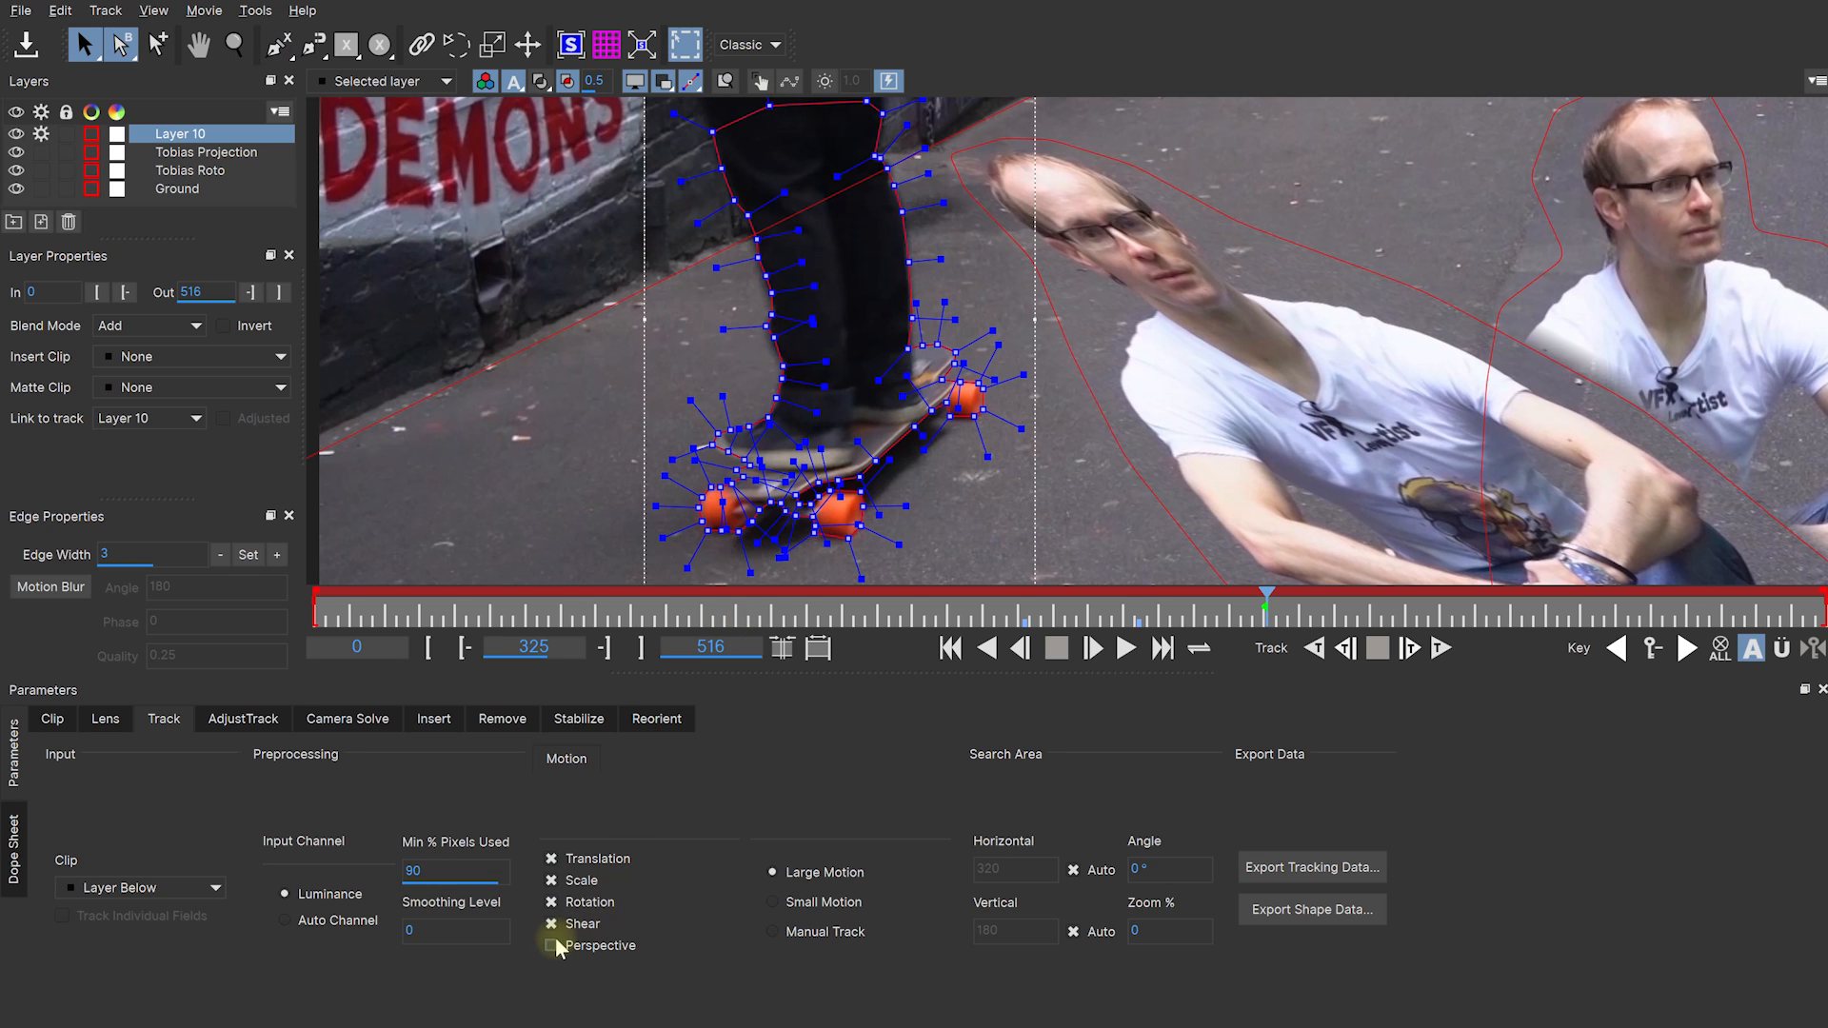
Step: Track the skateboarder shape forward with Perspective motion to about frame 375, hiding the projection layer at frame 339
click(1440, 648)
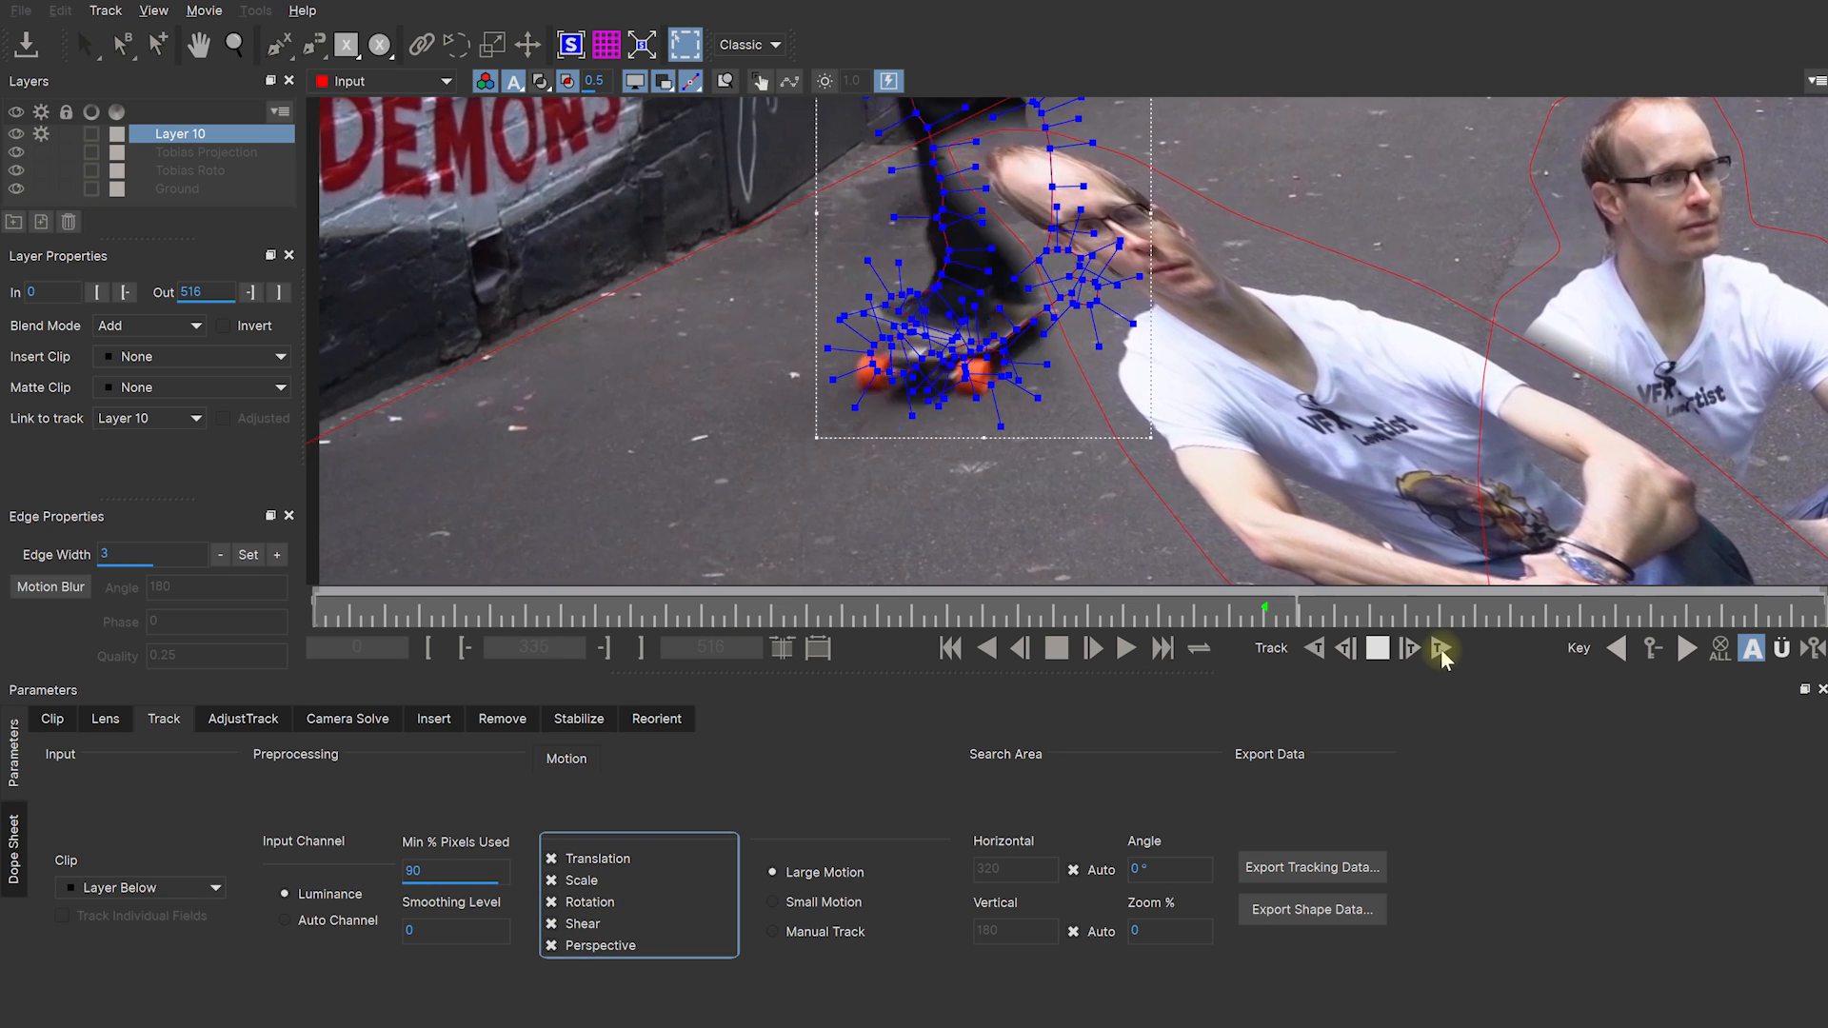
key(Escape)
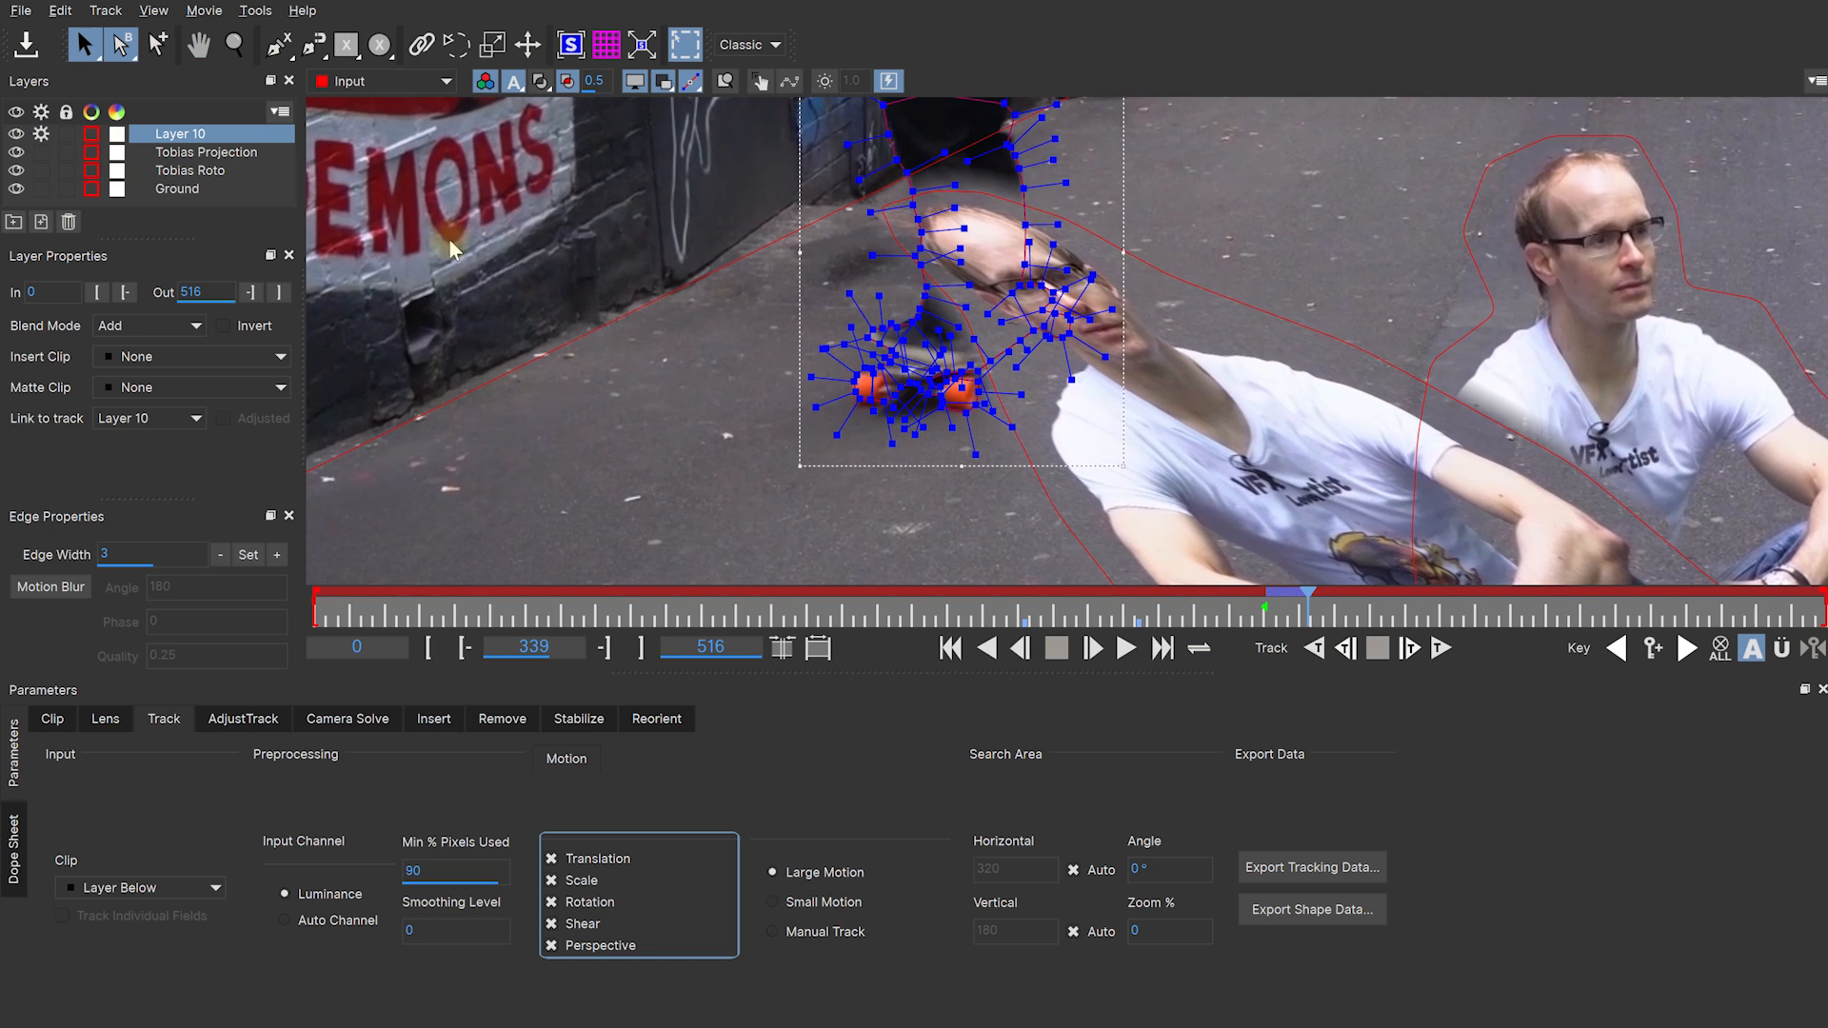
click(16, 152)
drag(1160, 284, 1040, 336)
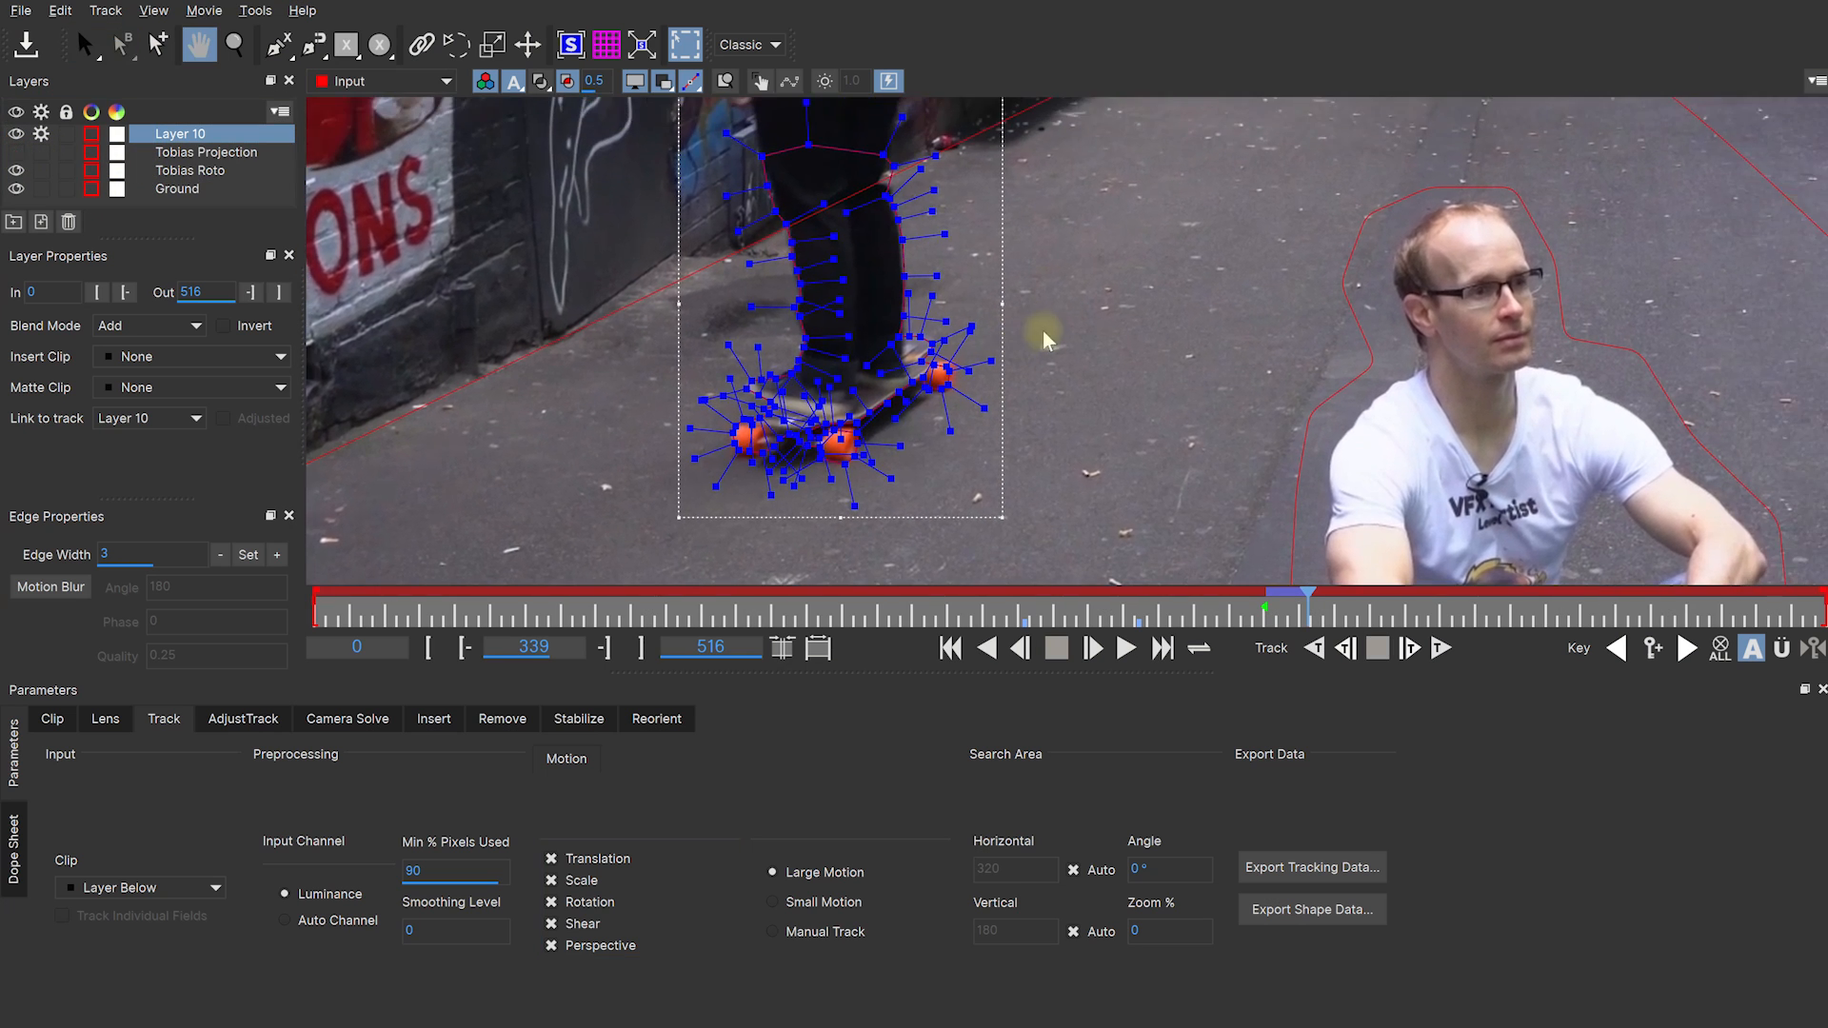
click(1441, 650)
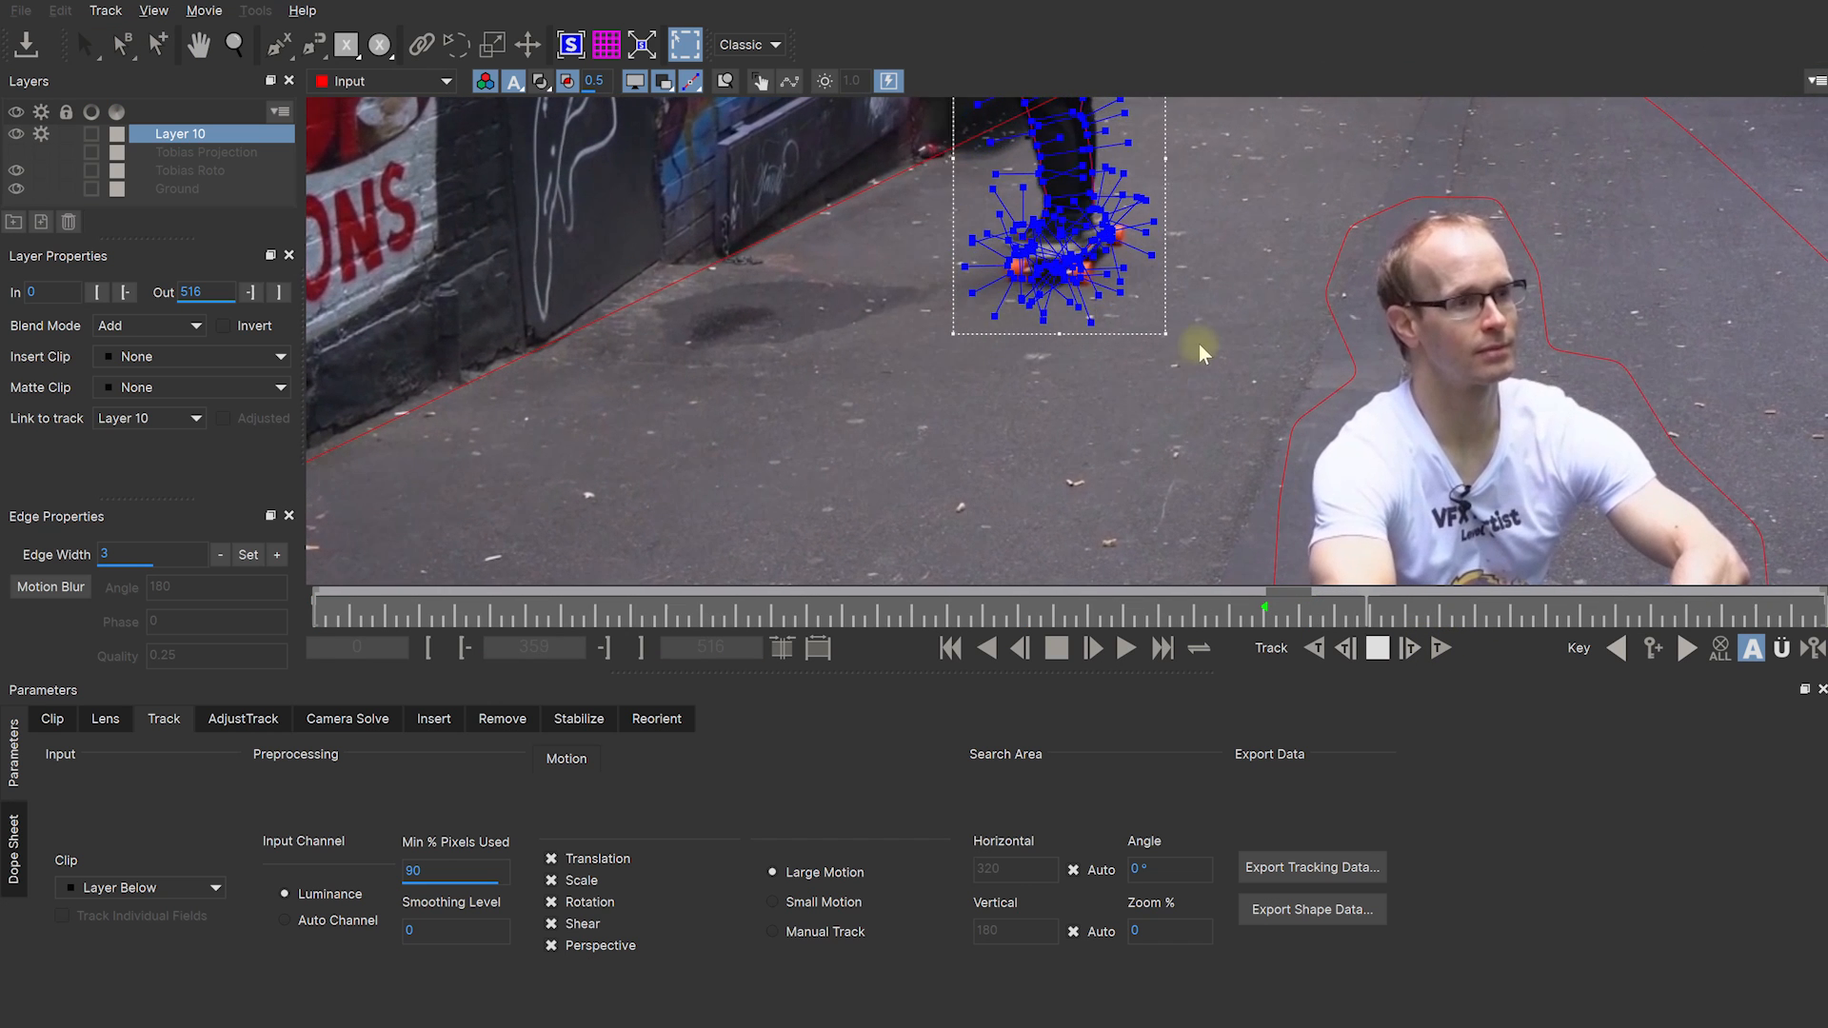
key(Escape)
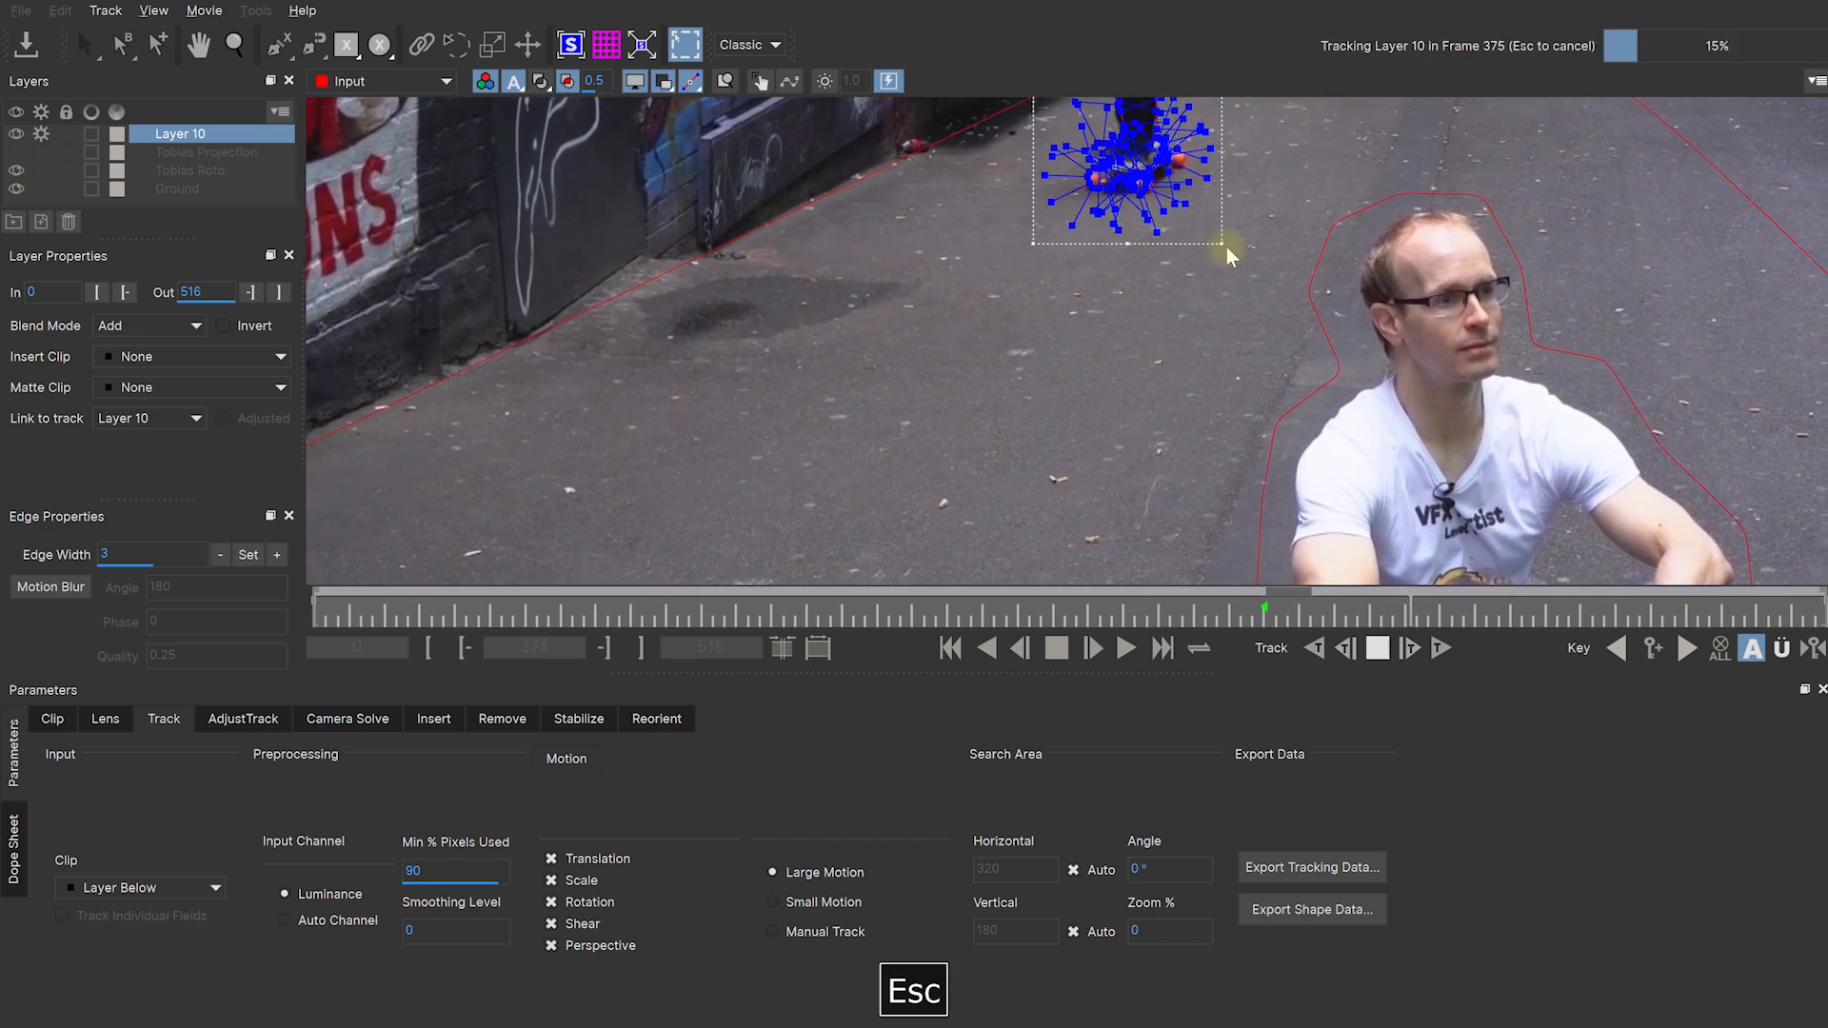
Step: Show the projection layer and refit the skateboarder shape's points around the legs, shoes and board at frame 376
click(16, 153)
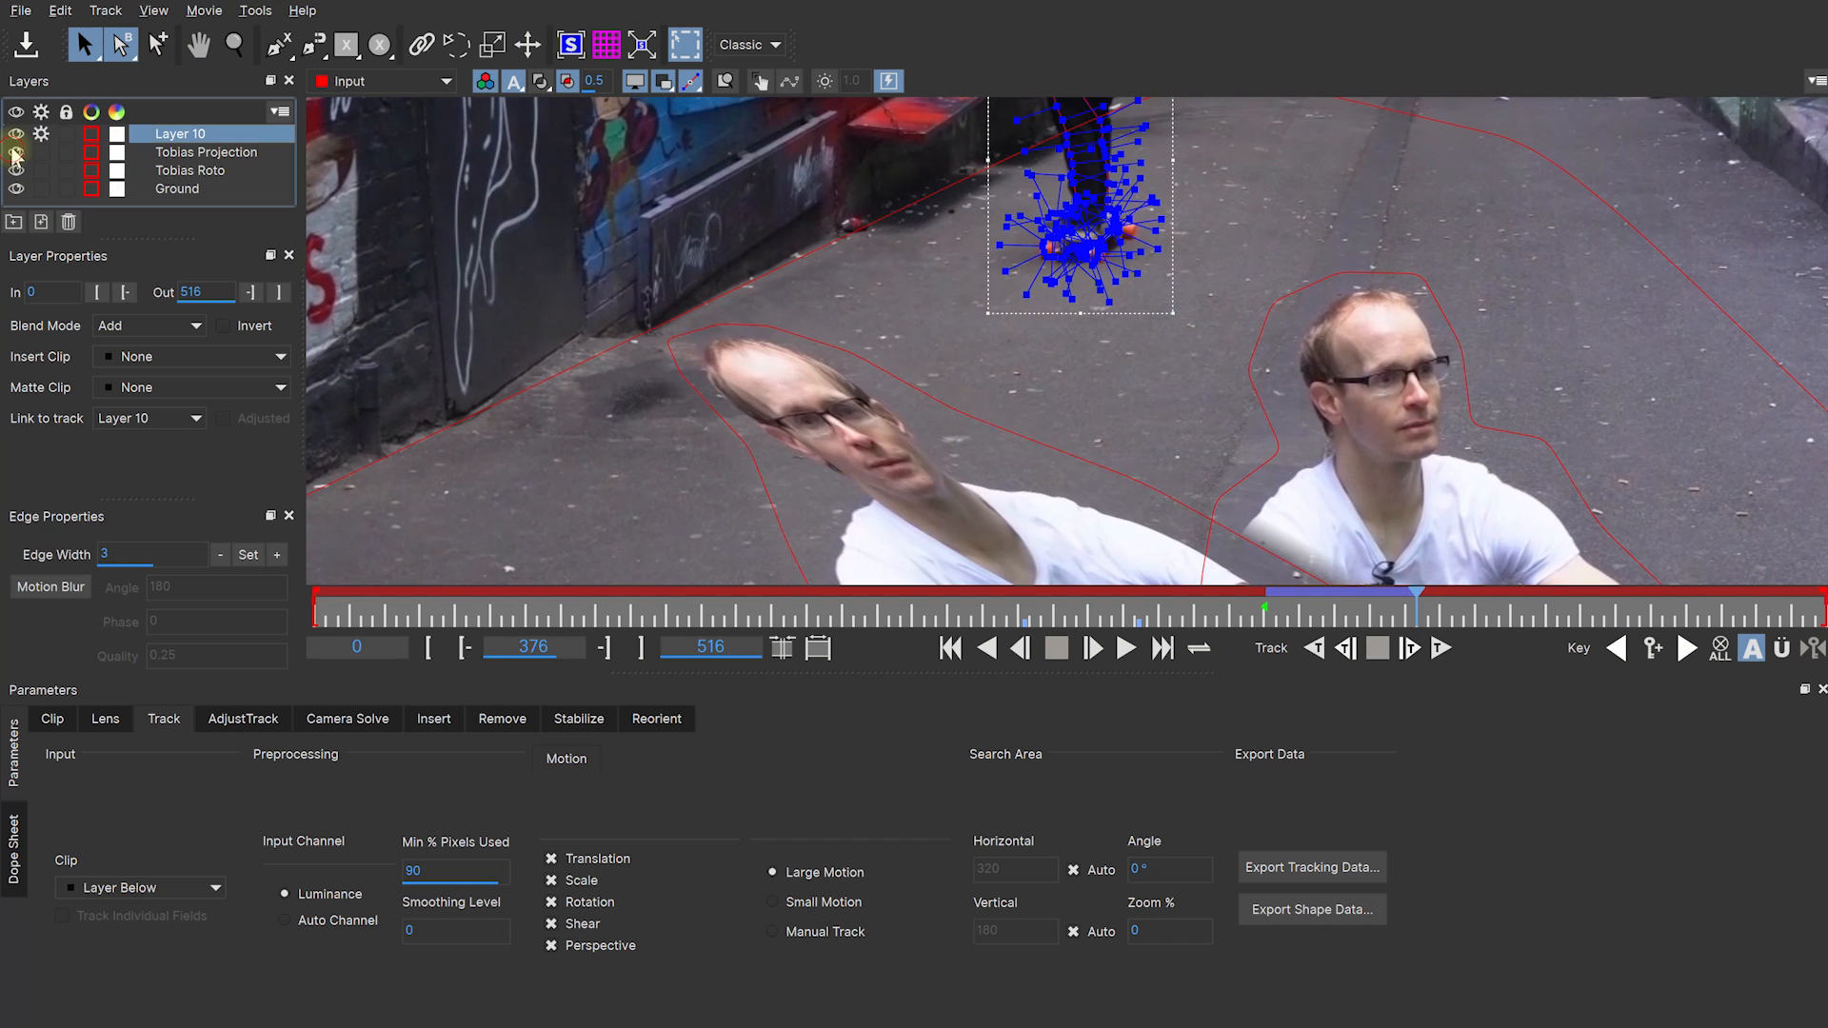
click(16, 152)
click(18, 153)
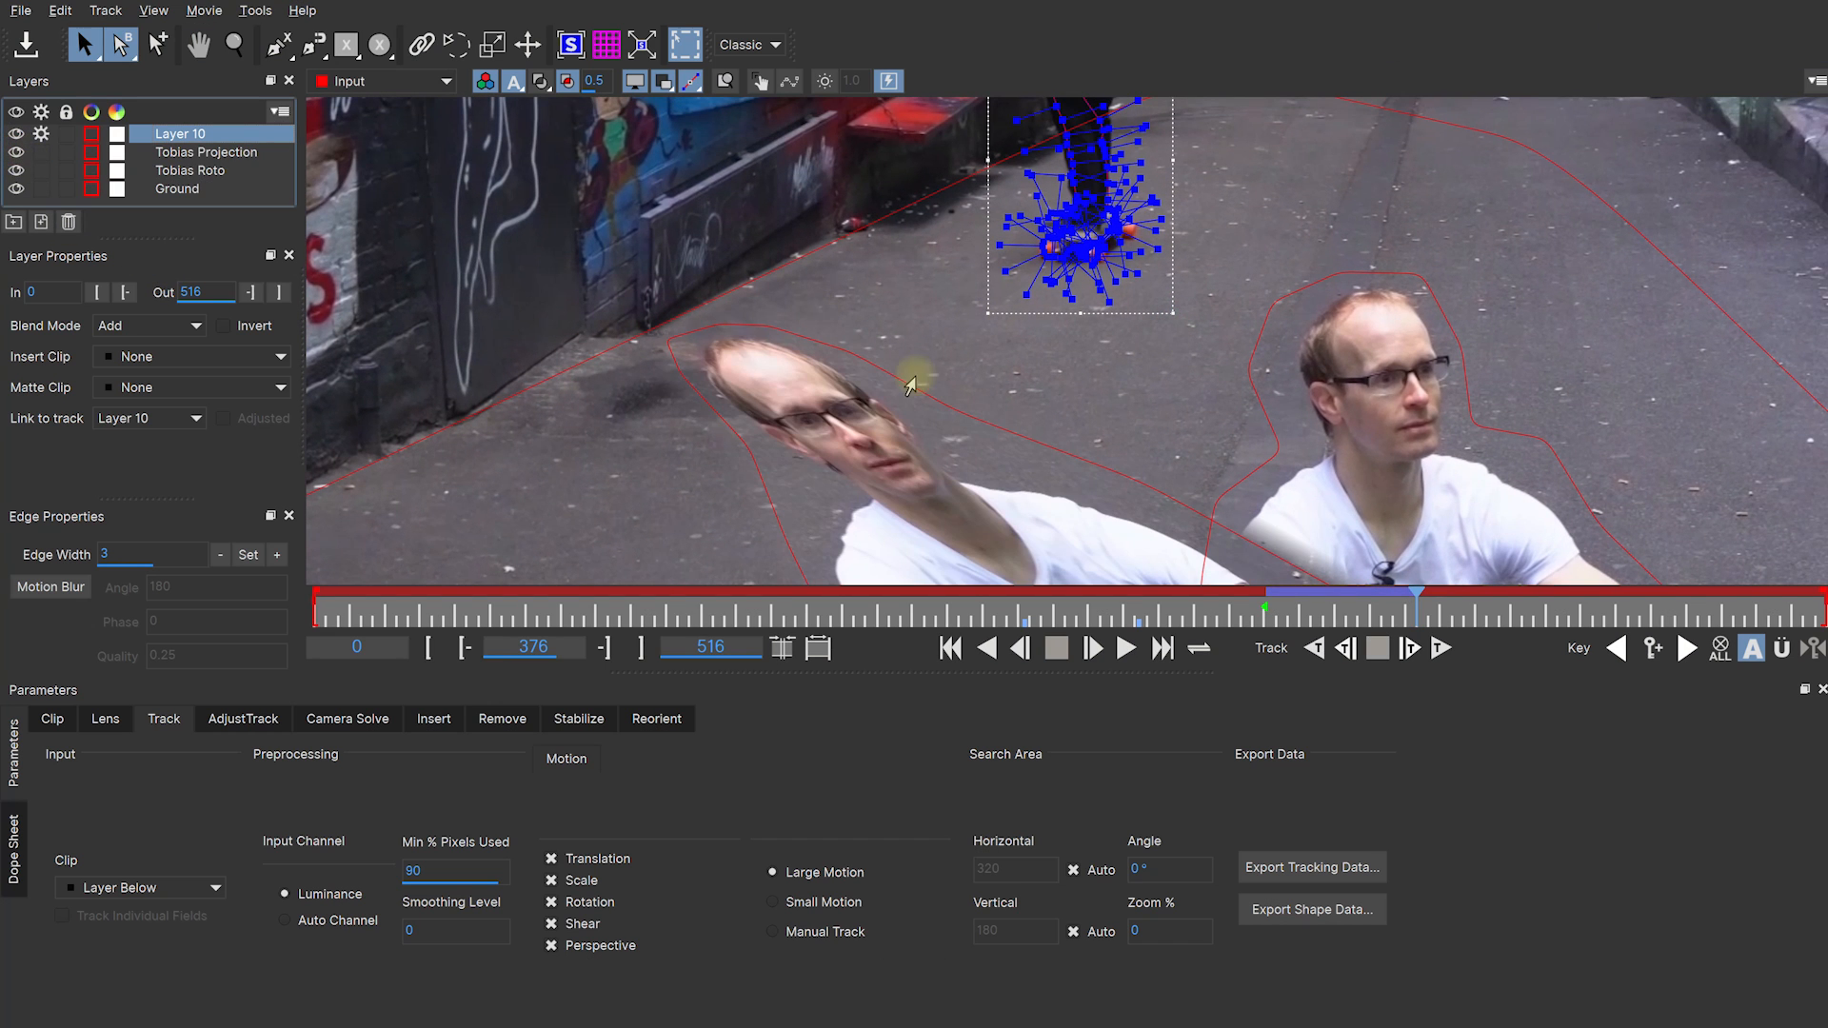
key(z)
drag(1111, 164, 1081, 359)
mouse_move(990, 272)
mouse_down()
mouse_move(1003, 285)
mouse_move(984, 295)
mouse_up()
key(z)
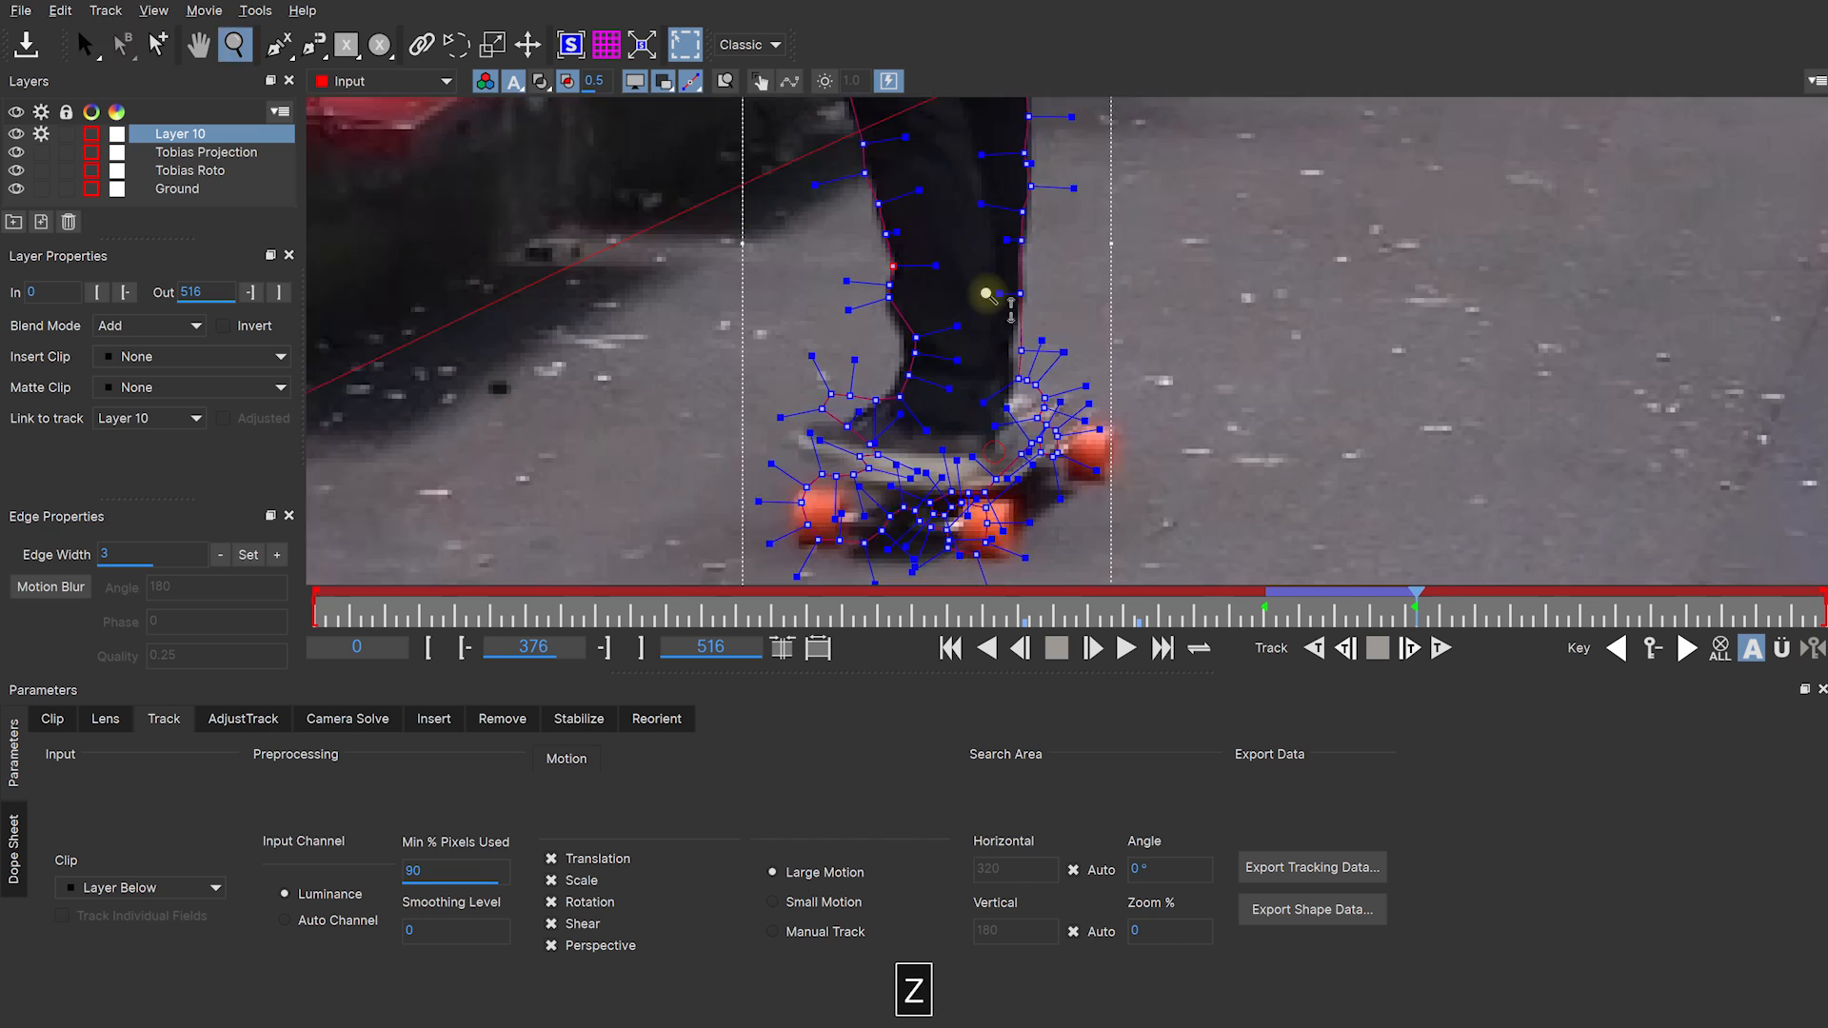
drag(809, 367, 821, 392)
drag(758, 493, 753, 487)
drag(823, 496, 812, 491)
drag(989, 459, 1025, 458)
drag(1077, 372, 1141, 368)
drag(1061, 302, 1105, 304)
drag(1028, 279, 1020, 302)
drag(1031, 244, 1020, 247)
drag(900, 228, 883, 231)
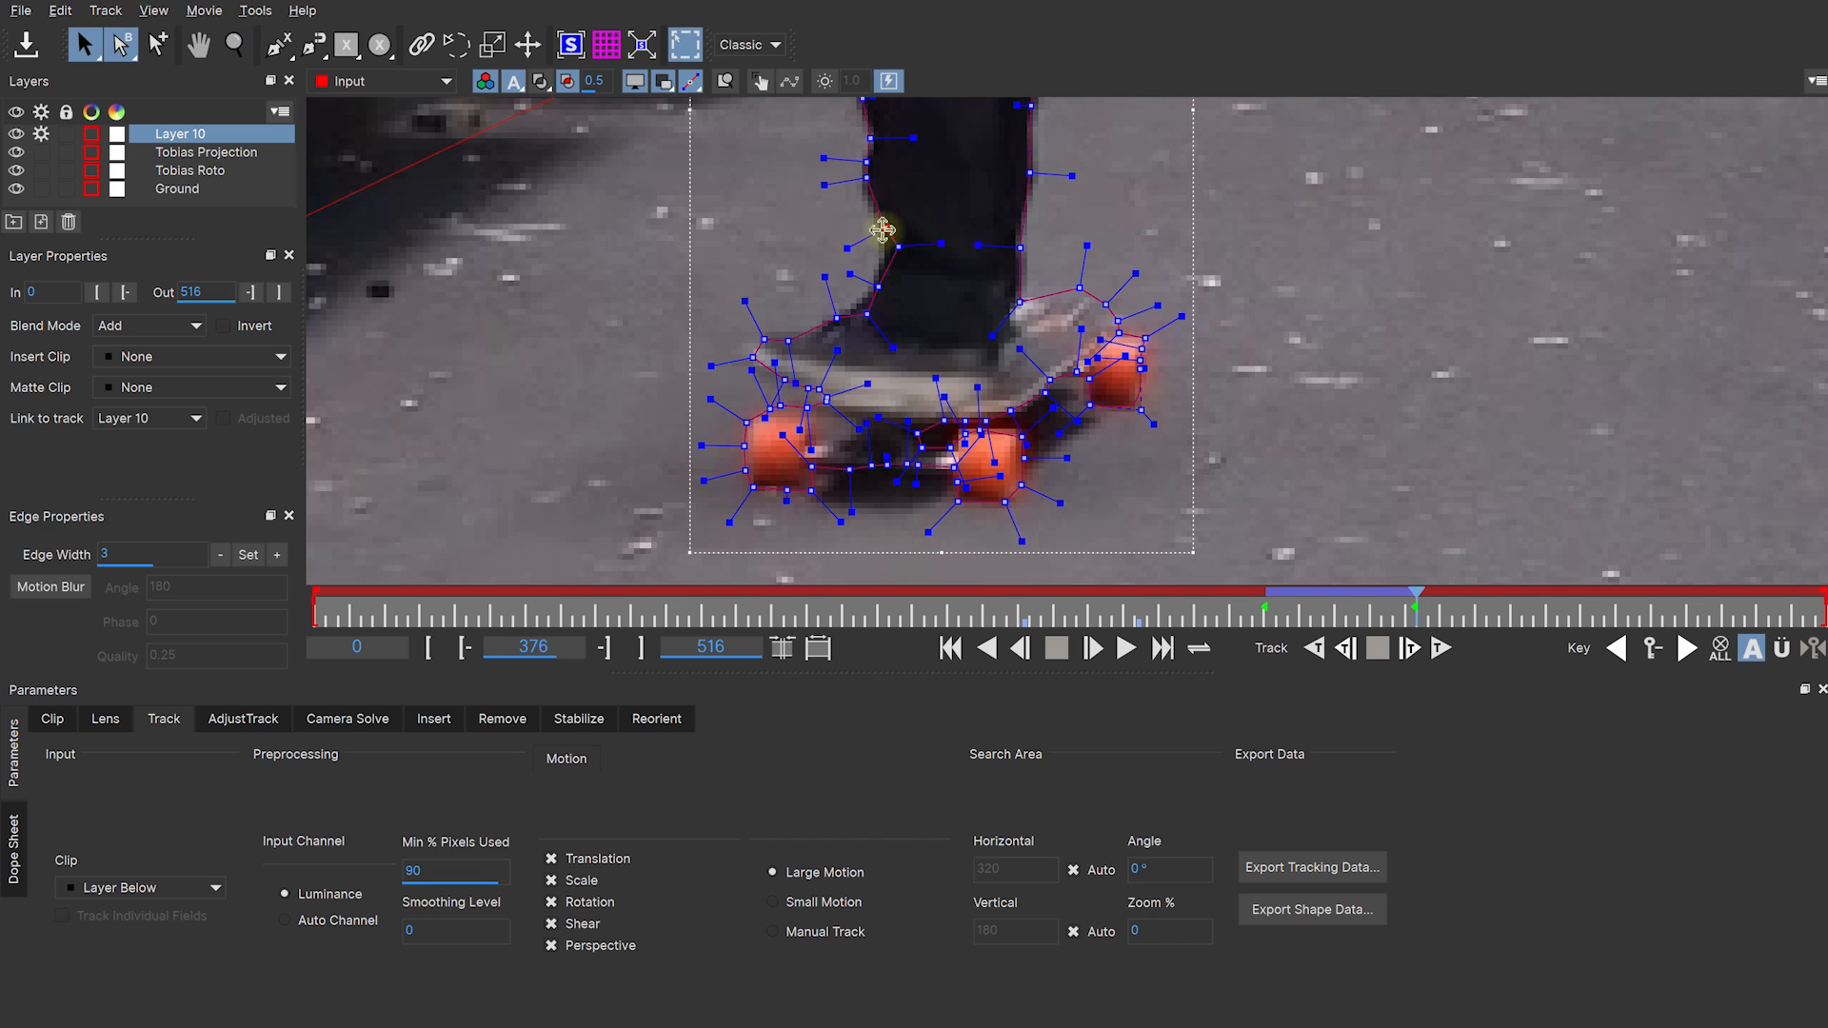
Step: Refit the skateboarder shape to the shoes, deck and wheels at frame 353, hiding the projection layer
drag(1417, 593, 1349, 593)
key(x)
drag(1162, 326, 1097, 346)
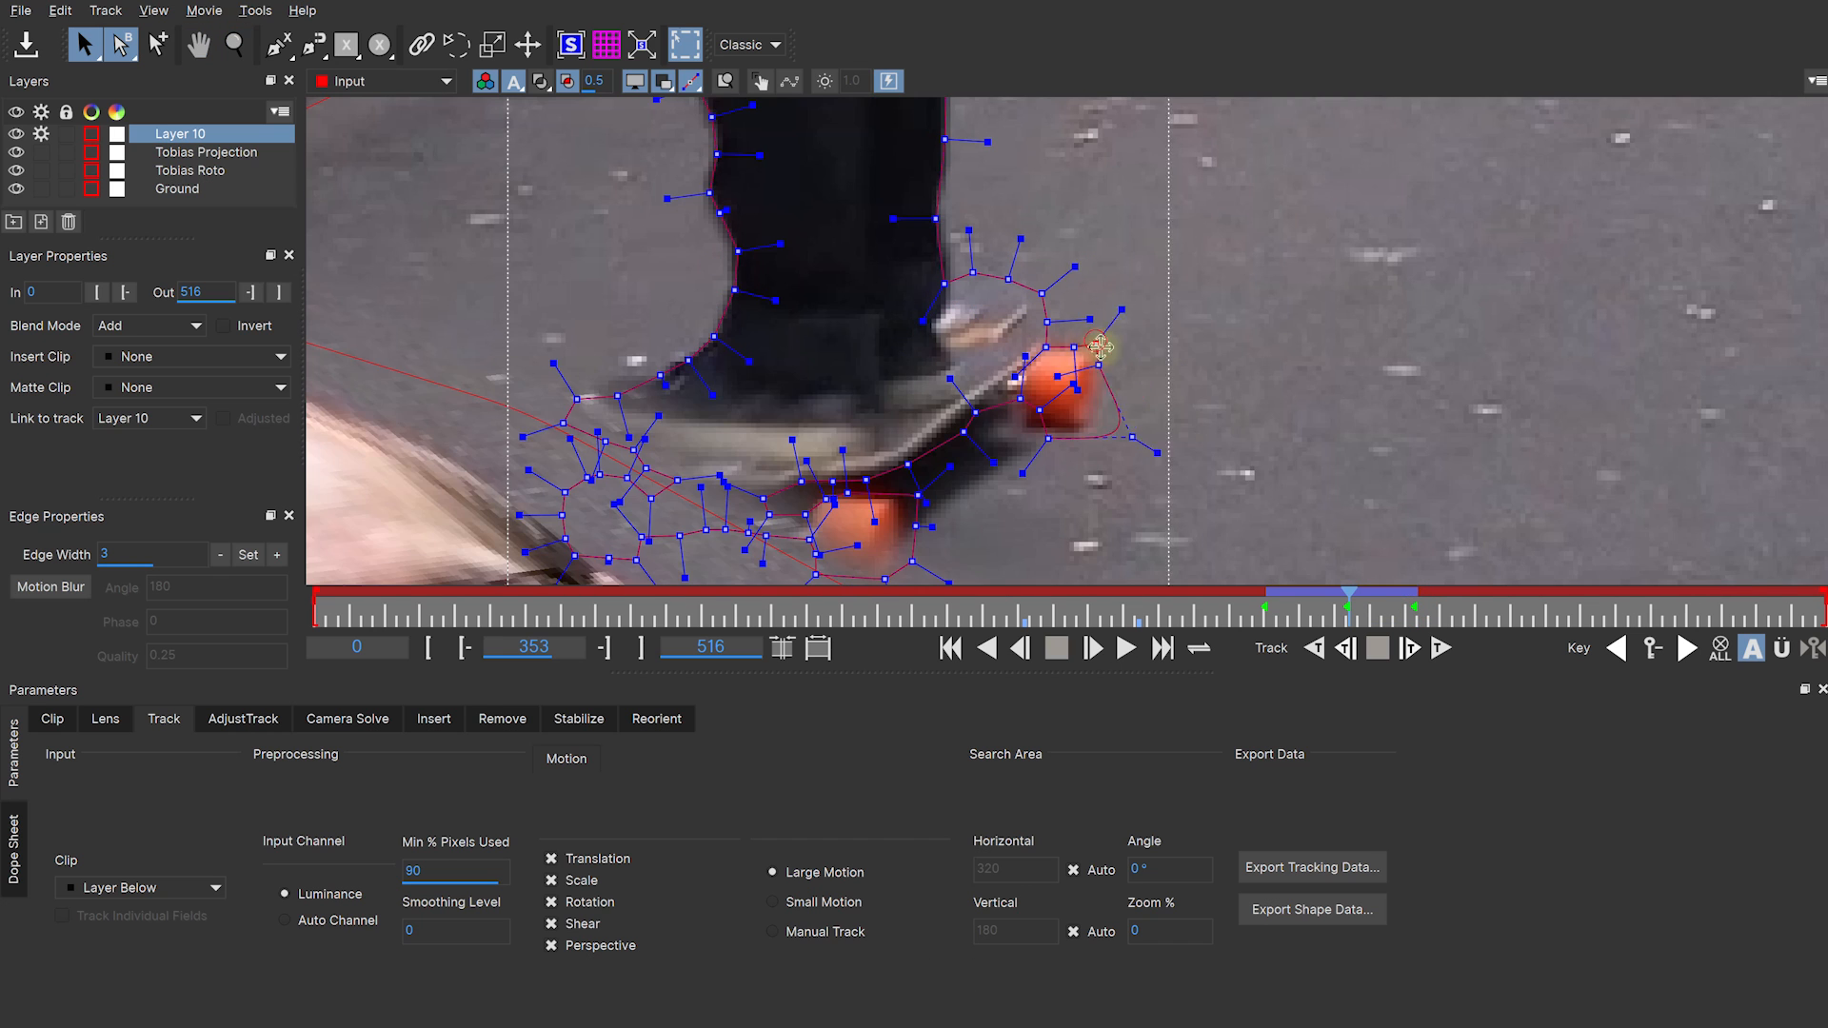
key(x)
click(16, 152)
drag(962, 500, 943, 479)
drag(704, 460, 697, 465)
Step: Refit the skateboarder shape to the legs and board at about frame 337
drag(1350, 593, 1302, 593)
key(x)
drag(938, 500, 1101, 312)
drag(869, 509, 860, 502)
drag(776, 455, 769, 442)
key(x)
drag(962, 228, 830, 465)
Step: Refit the skateboarder shape to the legs and board at about frame 344 and save the project
mouse_move(1303, 593)
mouse_down()
mouse_move(1281, 593)
mouse_move(1323, 594)
mouse_up()
key(z)
key(x)
drag(1149, 324, 1138, 322)
drag(939, 473, 930, 474)
key(x)
drag(838, 238, 792, 473)
key(x)
key(ctrl+s)
Step: Refit the skateboarder shape at about frame 361 and at frame 371
drag(1322, 593, 1373, 593)
drag(1294, 333, 1283, 322)
key(x)
drag(1281, 252, 1224, 376)
drag(1372, 593, 1399, 593)
drag(1350, 309, 1341, 299)
key(x)
drag(1157, 171, 1149, 286)
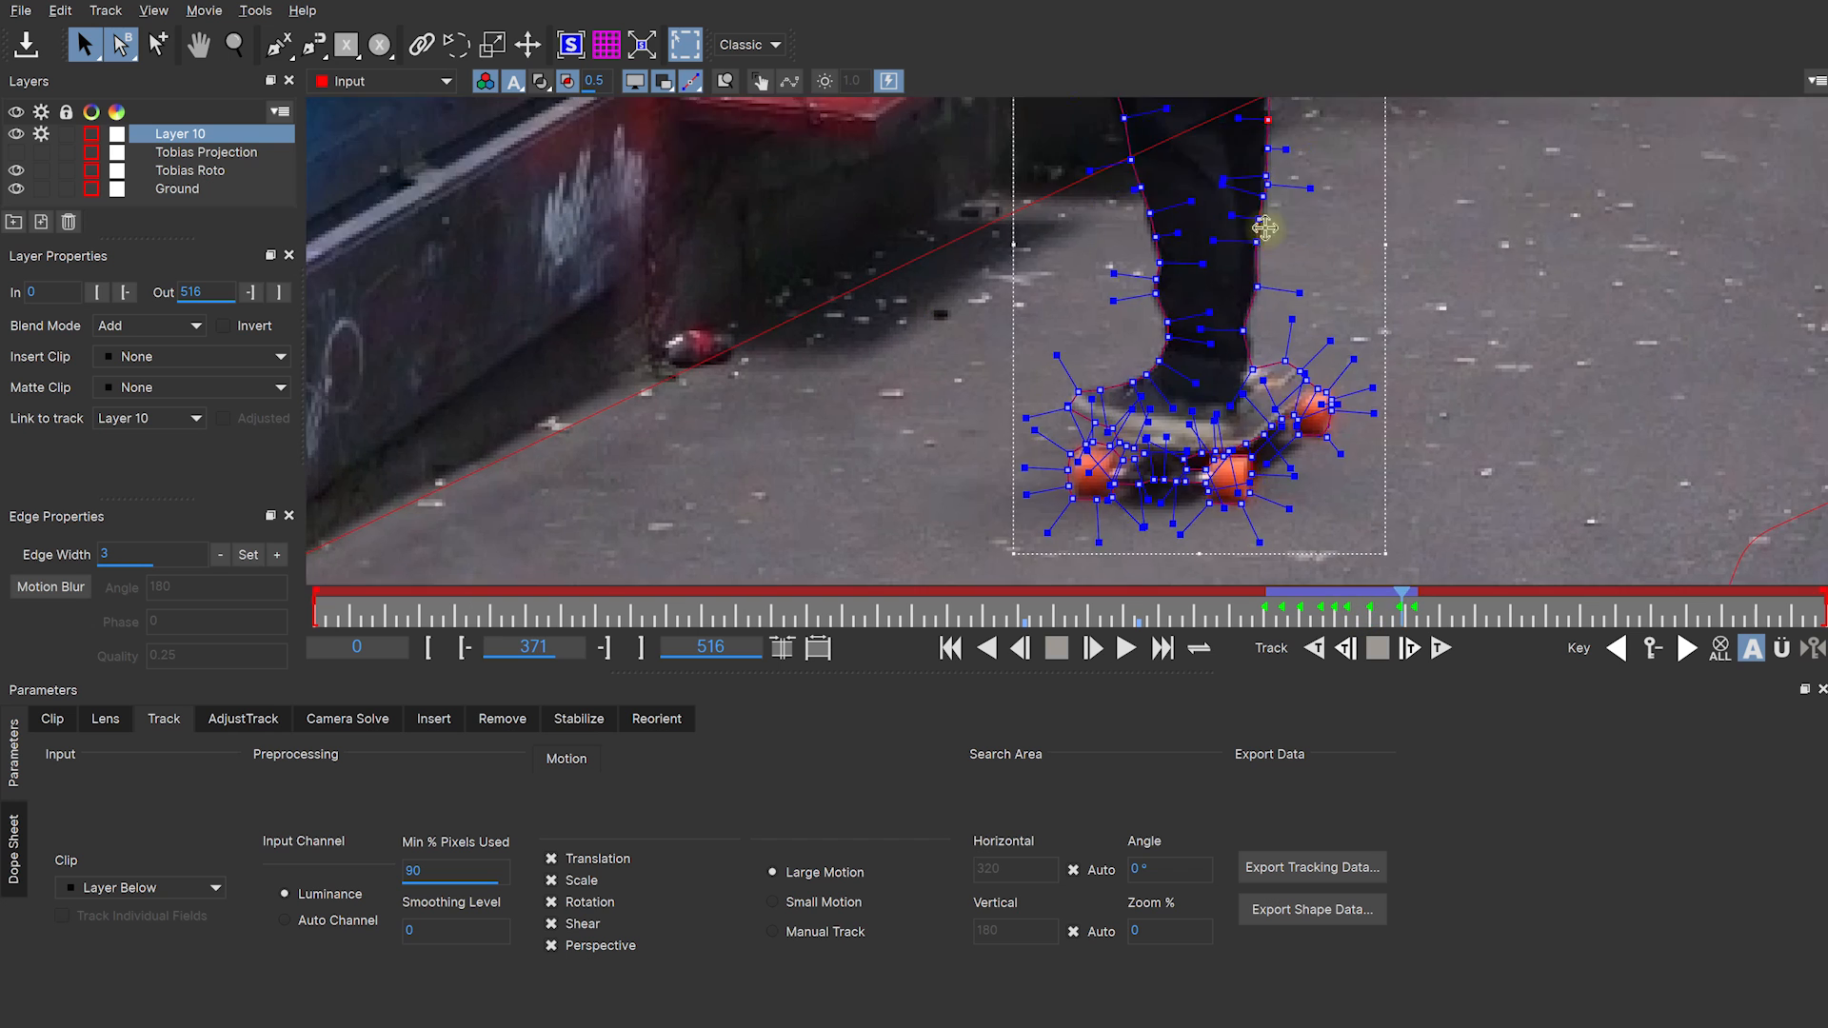
Step: Refine the skateboarder shape's fit at about frames 360 and 365
drag(1400, 593, 1370, 593)
drag(1359, 379, 1353, 371)
drag(1369, 594, 1385, 593)
drag(1383, 374, 1377, 367)
drag(1384, 593, 1371, 593)
key(x)
drag(1238, 380, 1255, 310)
Step: Rename the skateboarder's legs layer with his first name followed by "Roto"
drag(1372, 594, 1299, 593)
key(z)
drag(915, 362, 833, 409)
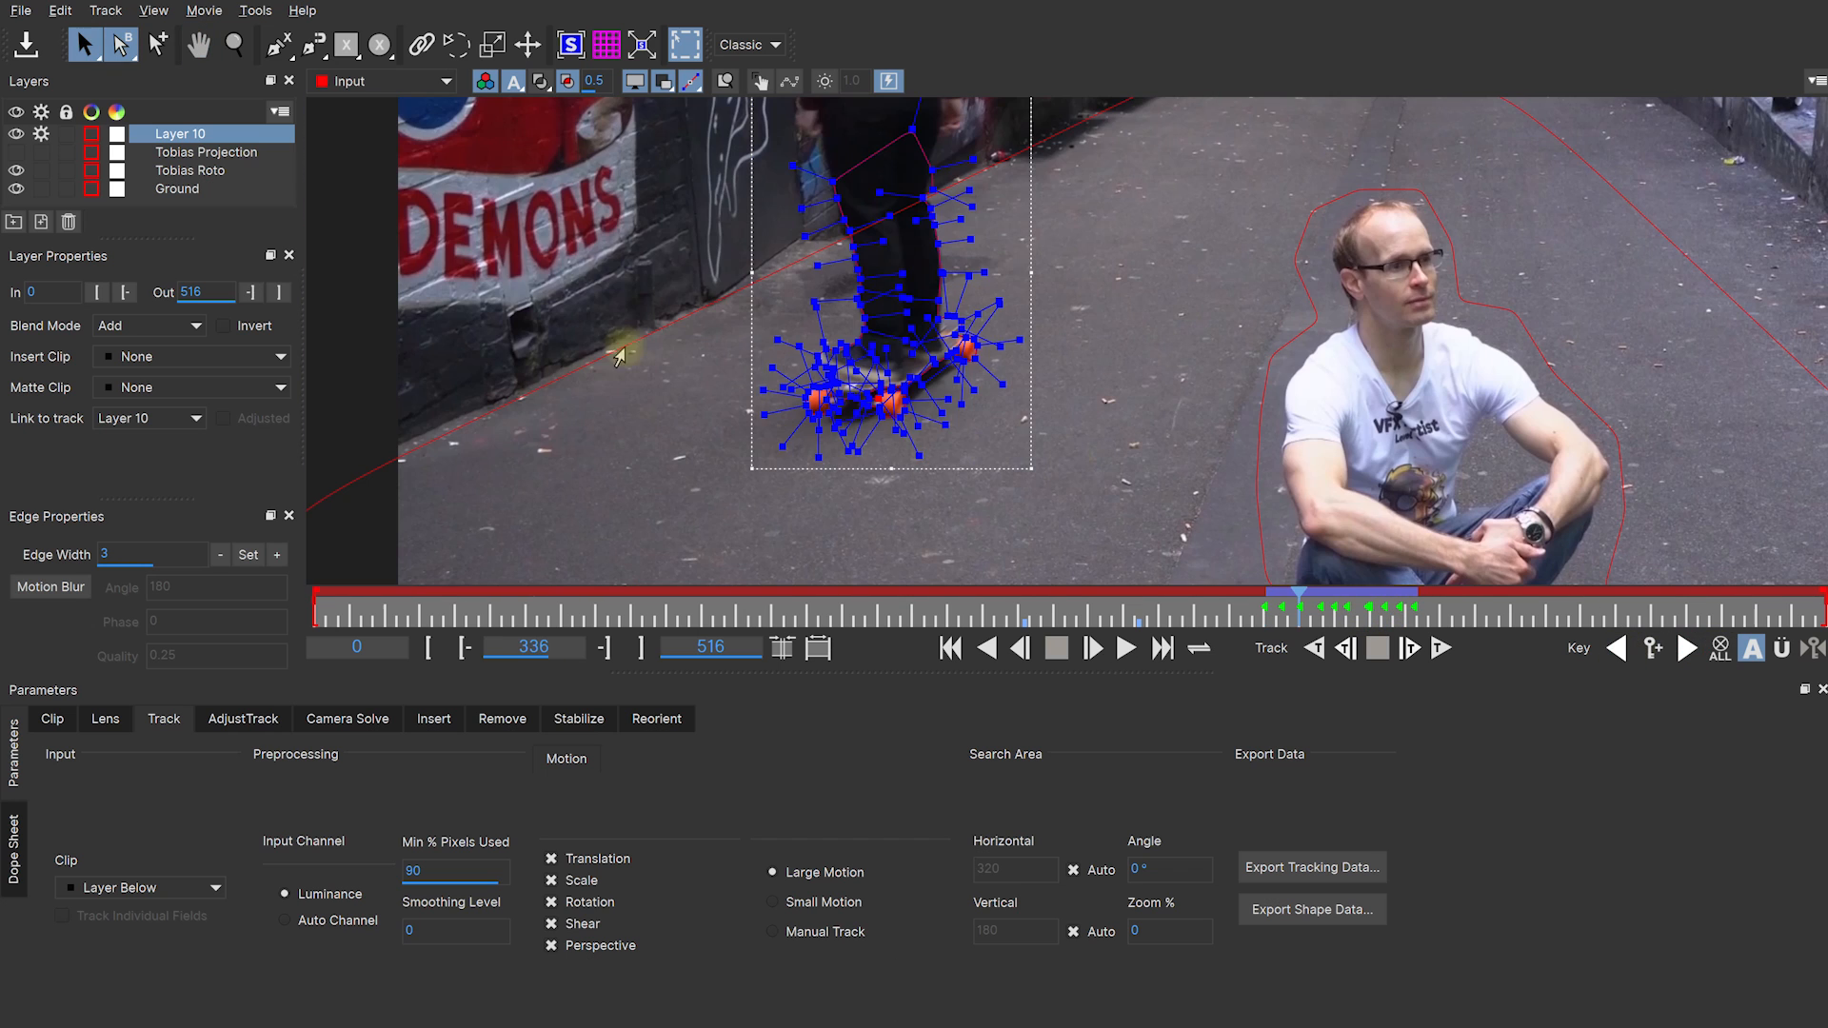
key(shift+r)
text(Jimmy Roto)
key(Return)
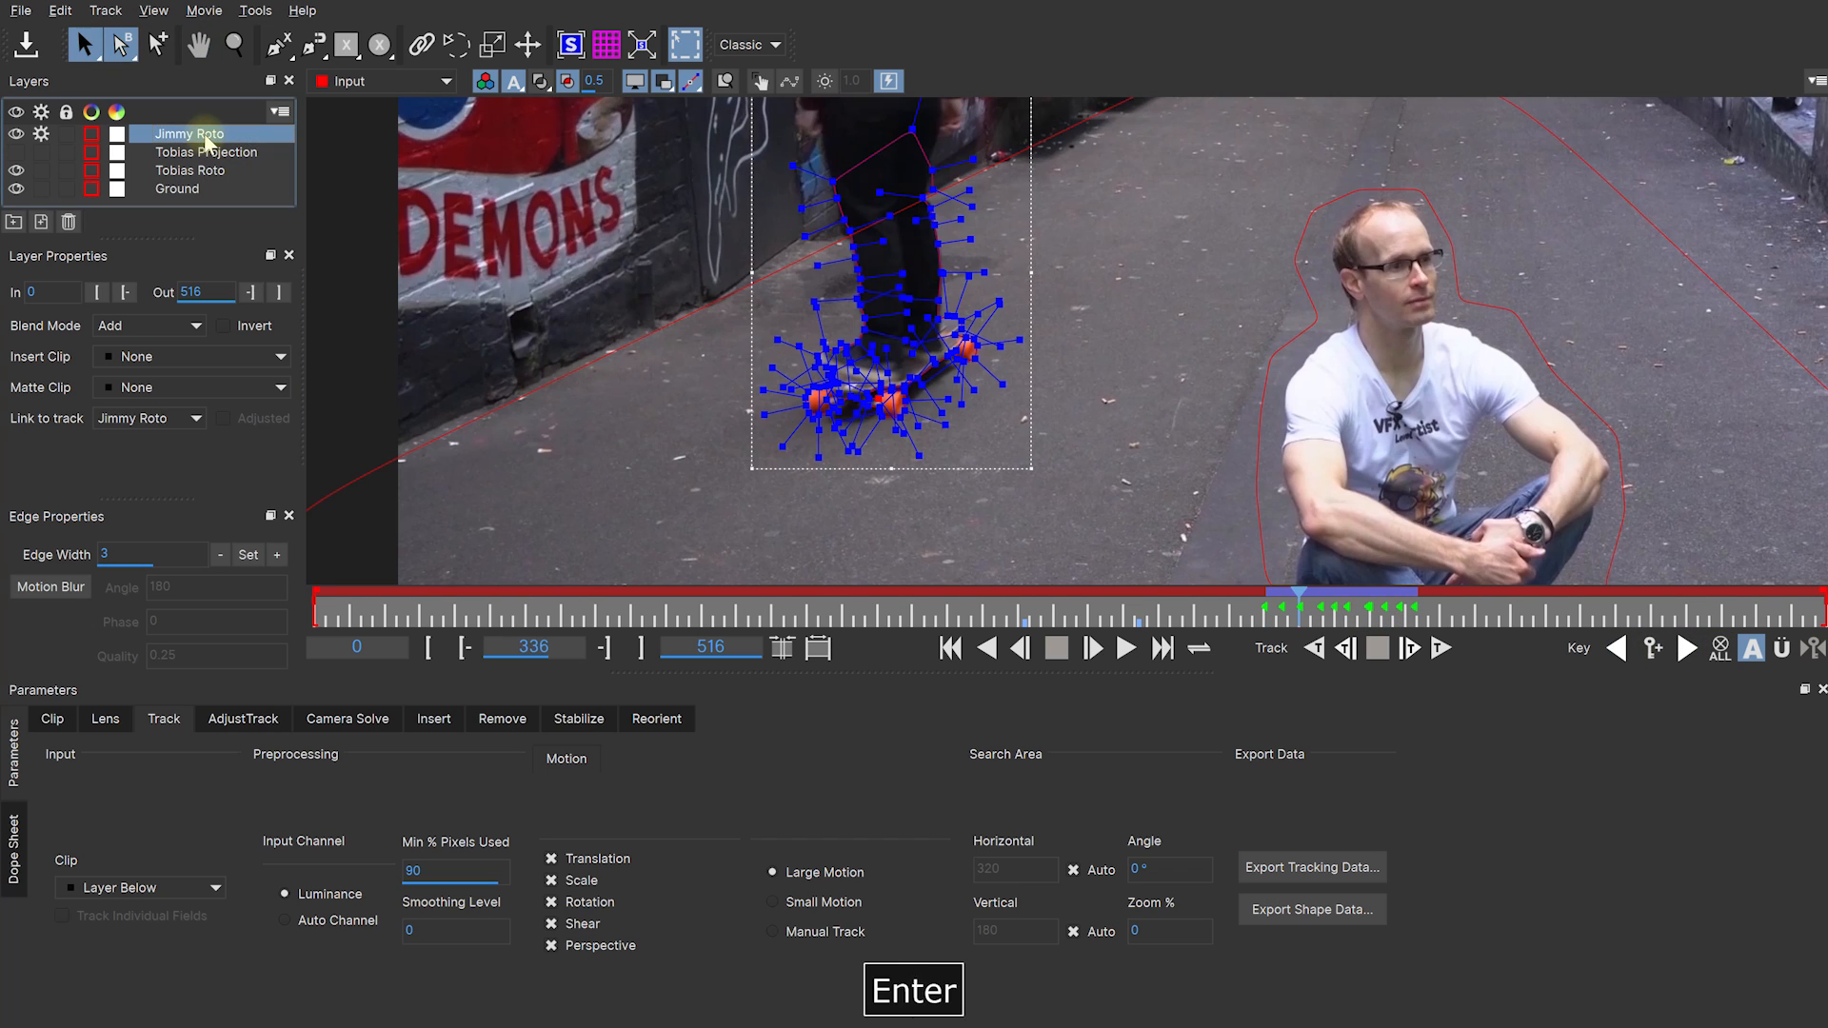
Step: Draw a closed X-spline over the skateboard's deck and the shadowed gap between its wheels at frame 336
key(z)
drag(888, 420, 924, 355)
key(x)
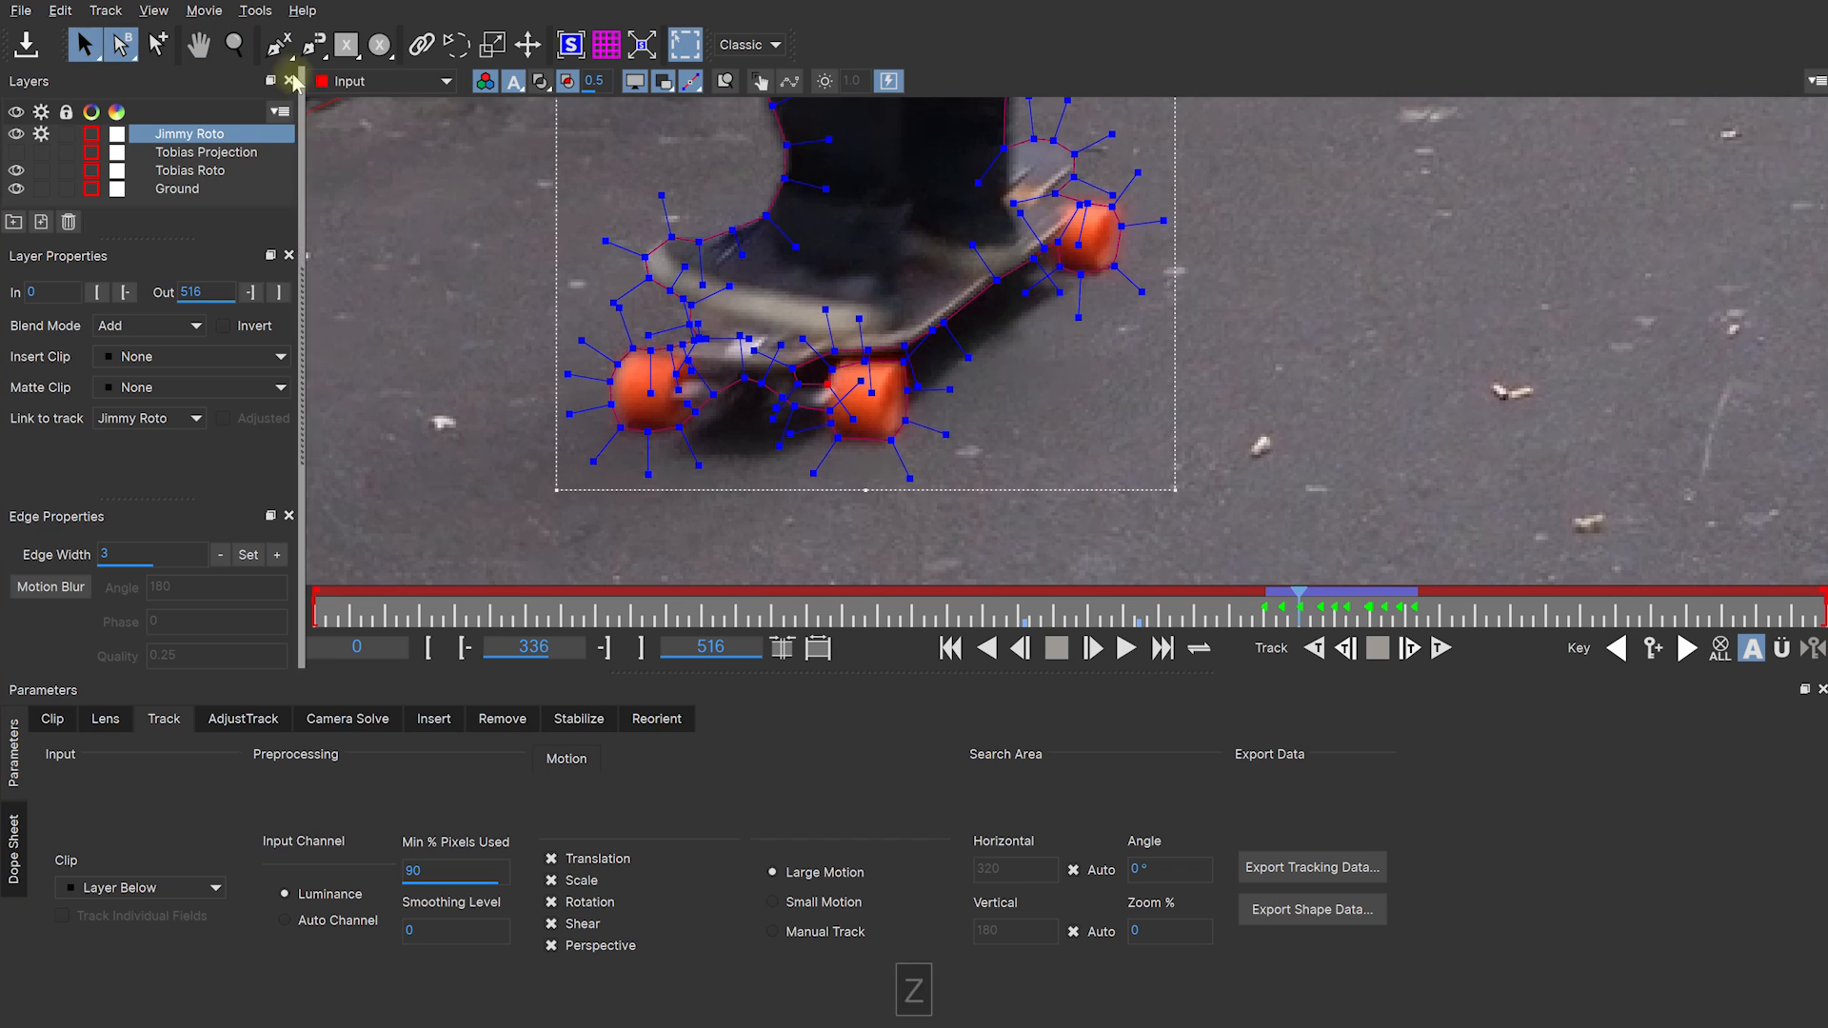
click(280, 48)
click(1074, 217)
click(1044, 271)
click(1031, 275)
click(1058, 291)
click(905, 408)
click(856, 409)
click(815, 435)
click(777, 455)
click(694, 458)
click(682, 446)
click(711, 424)
click(736, 393)
click(747, 357)
click(902, 209)
click(1030, 175)
right_click(1013, 210)
Step: Rename the new layer with the skateboarder's first name followed by "Skateboard" and place it below his roto layer
double_click(179, 133)
text(Jimmy Skateboard)
key(Return)
mouse_move(198, 140)
mouse_down()
mouse_move(179, 173)
mouse_move(194, 166)
mouse_up()
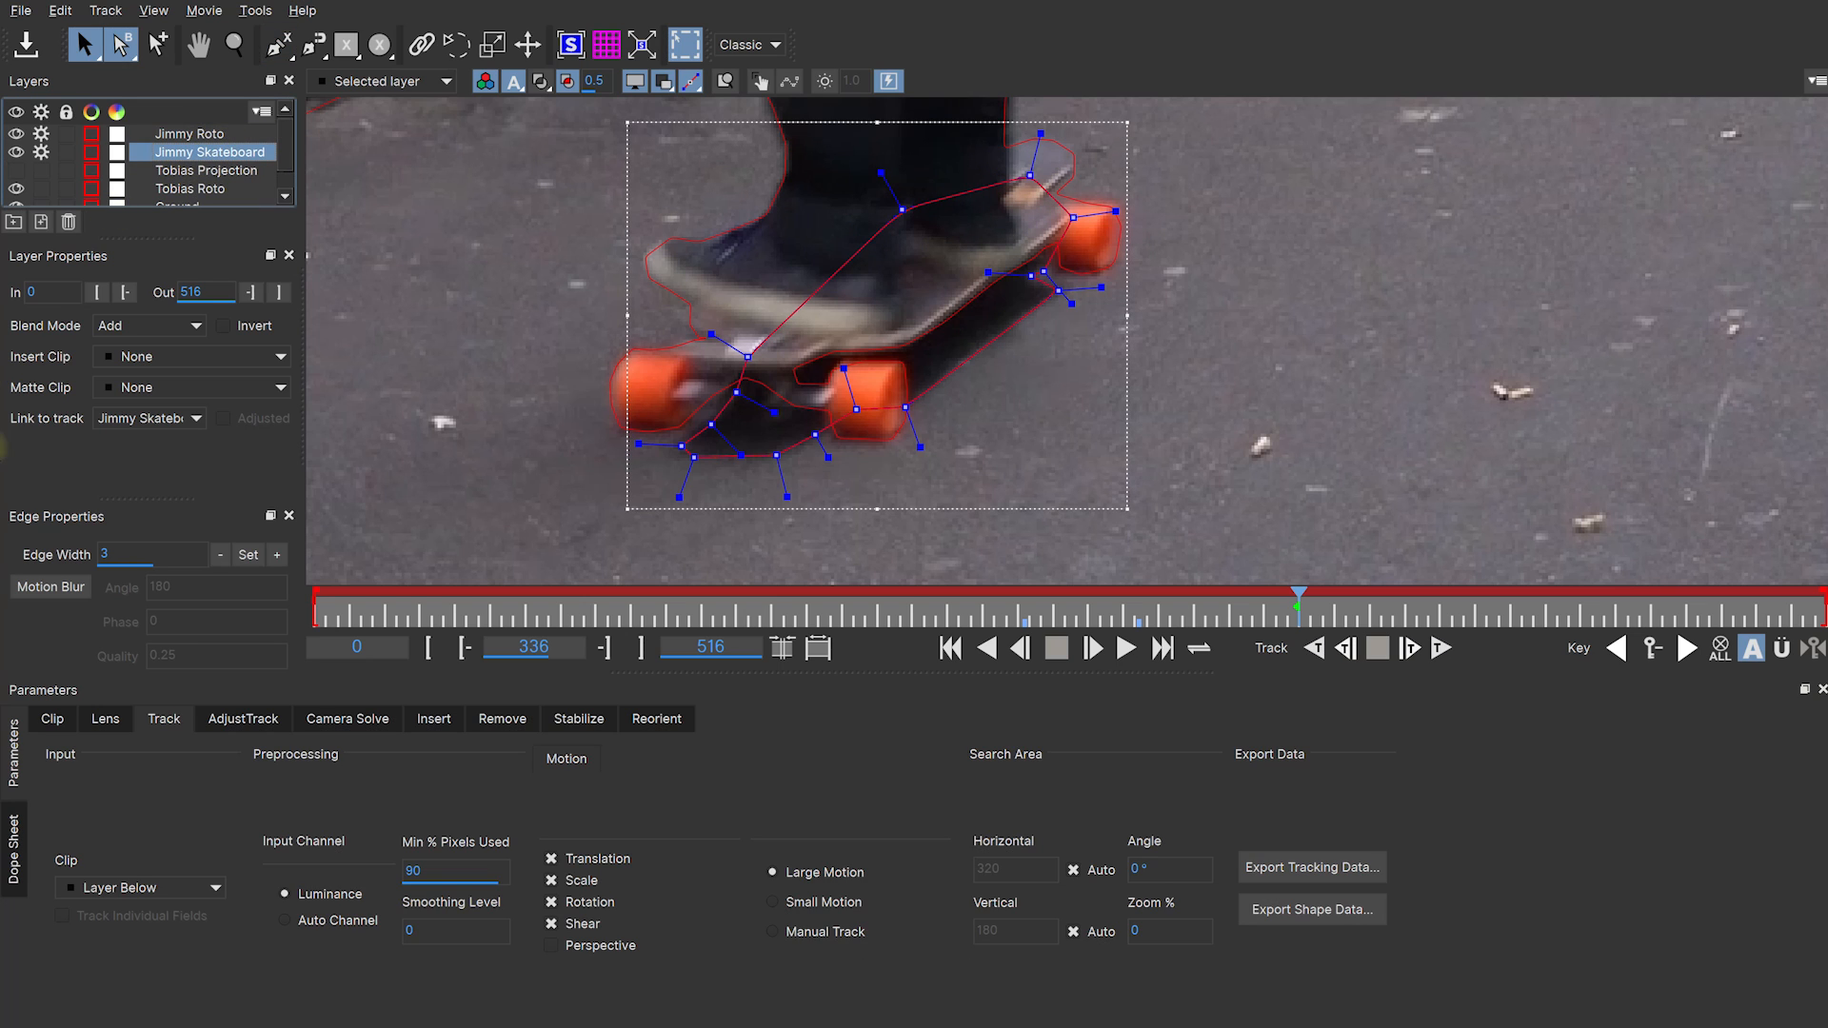
Step: Link the skateboard layer to the skateboarder roto layer's track and refit its shape at frames 325, 347 and 369
click(160, 428)
click(163, 461)
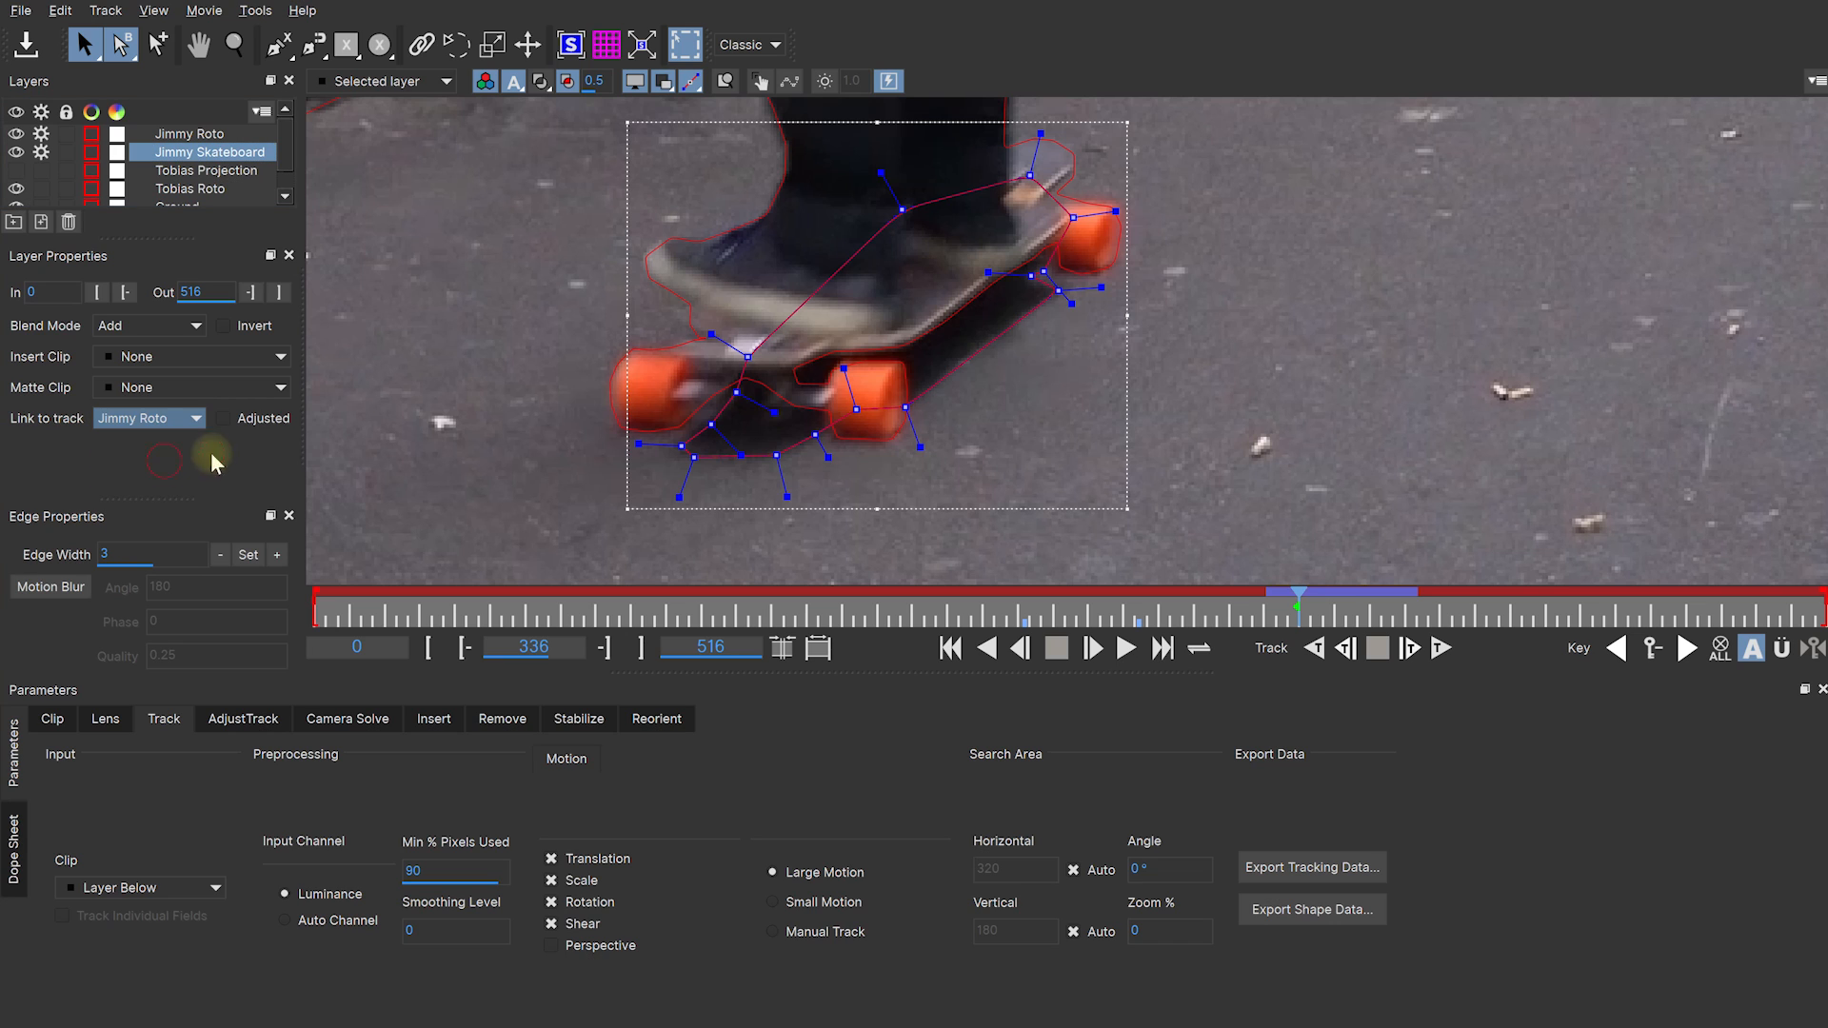
drag(1300, 604, 1268, 616)
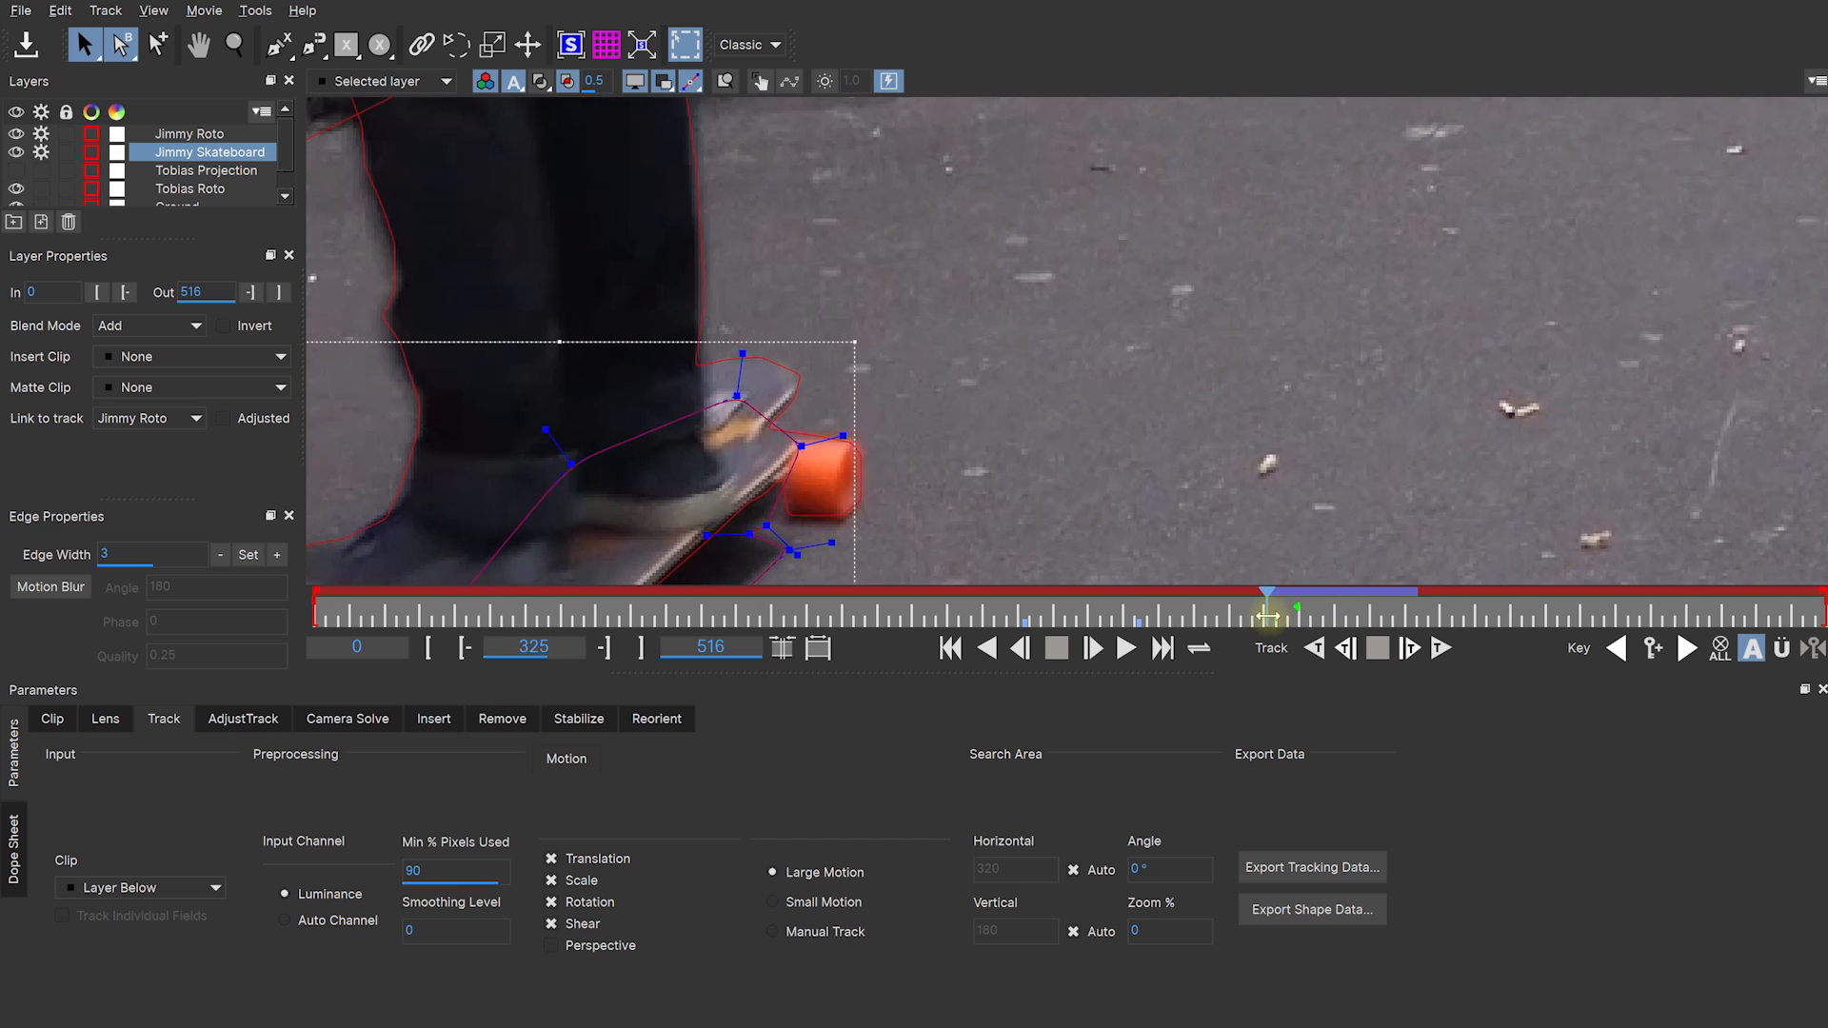
drag(909, 442, 1205, 174)
drag(1080, 286, 1066, 298)
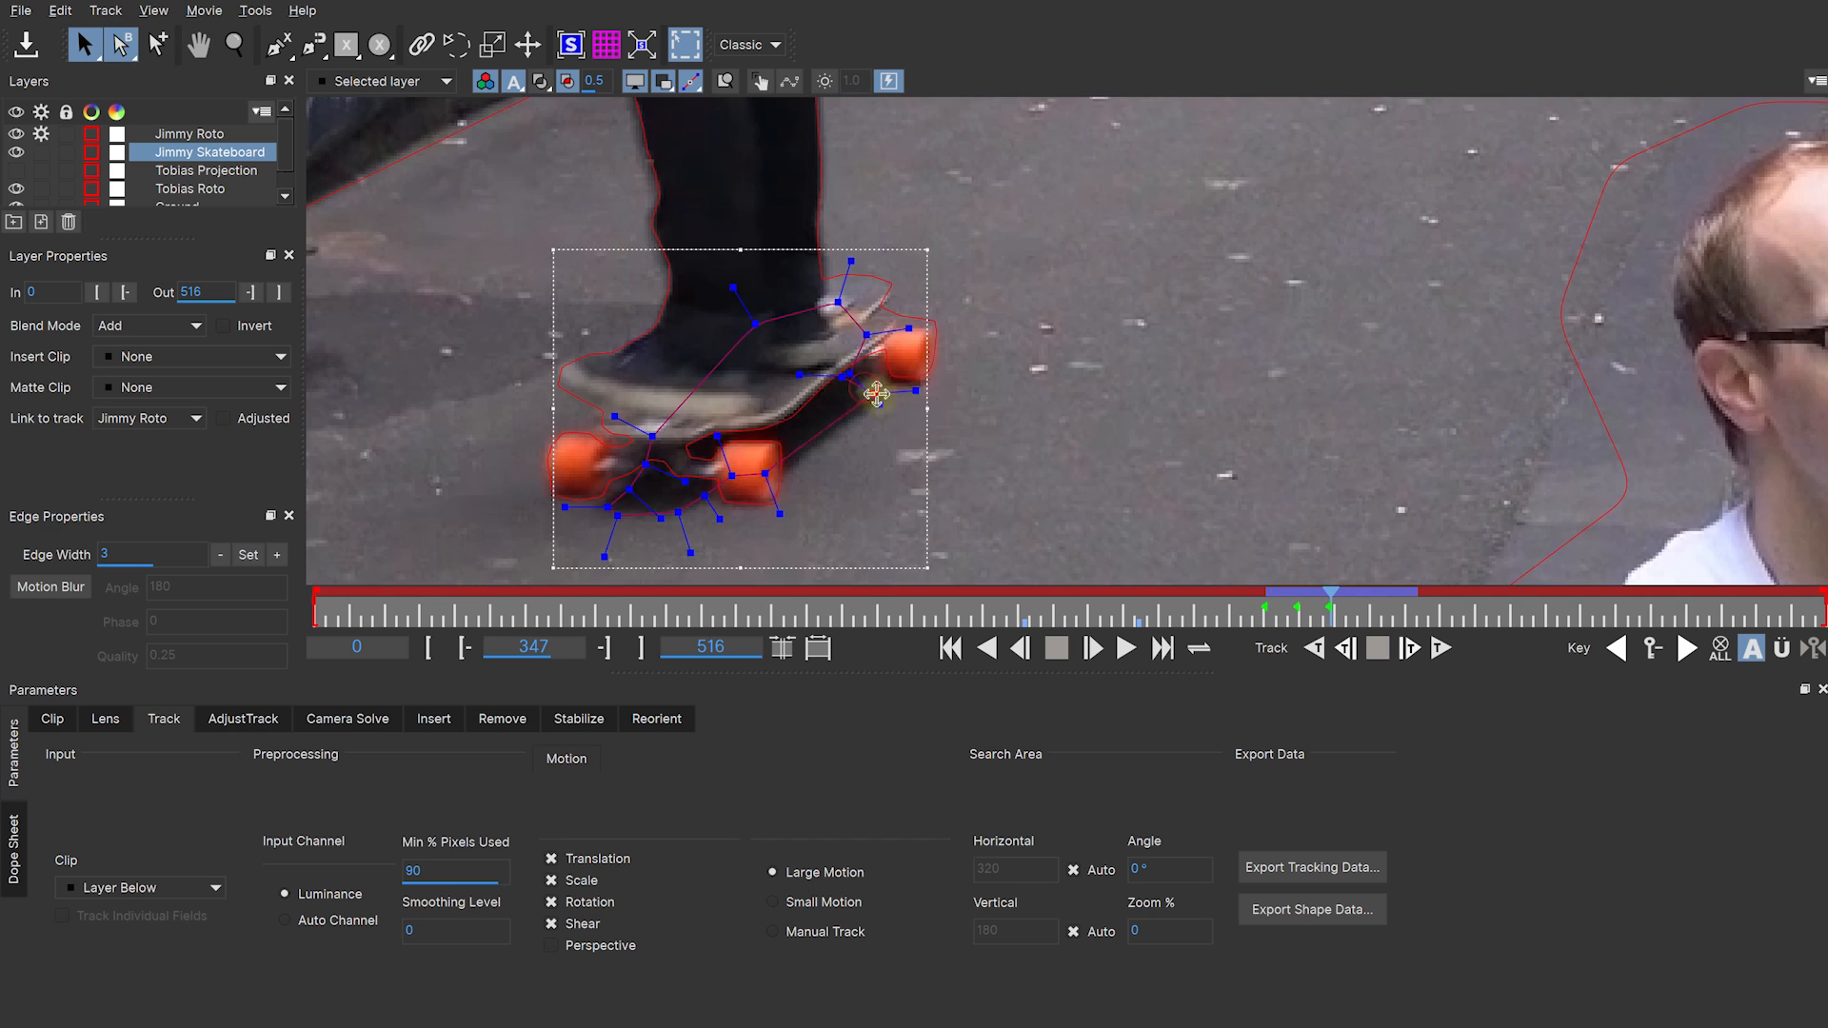
drag(876, 393, 881, 400)
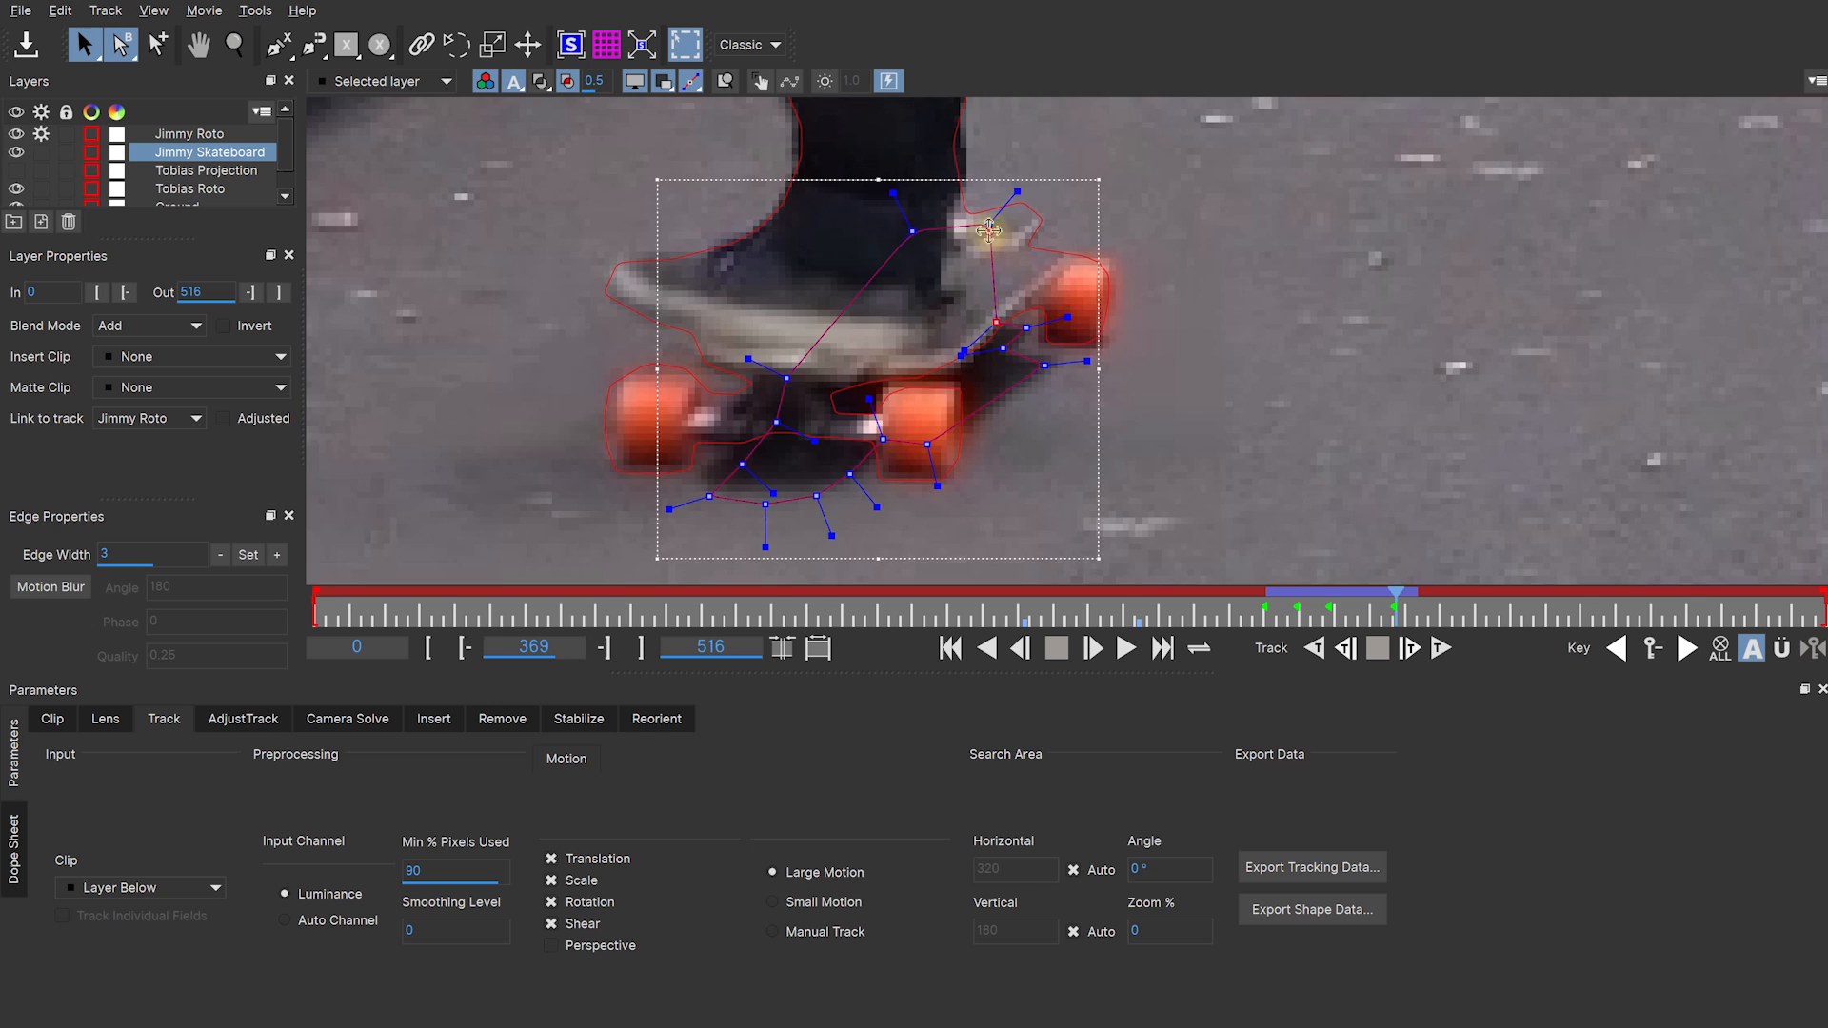
drag(989, 230, 986, 215)
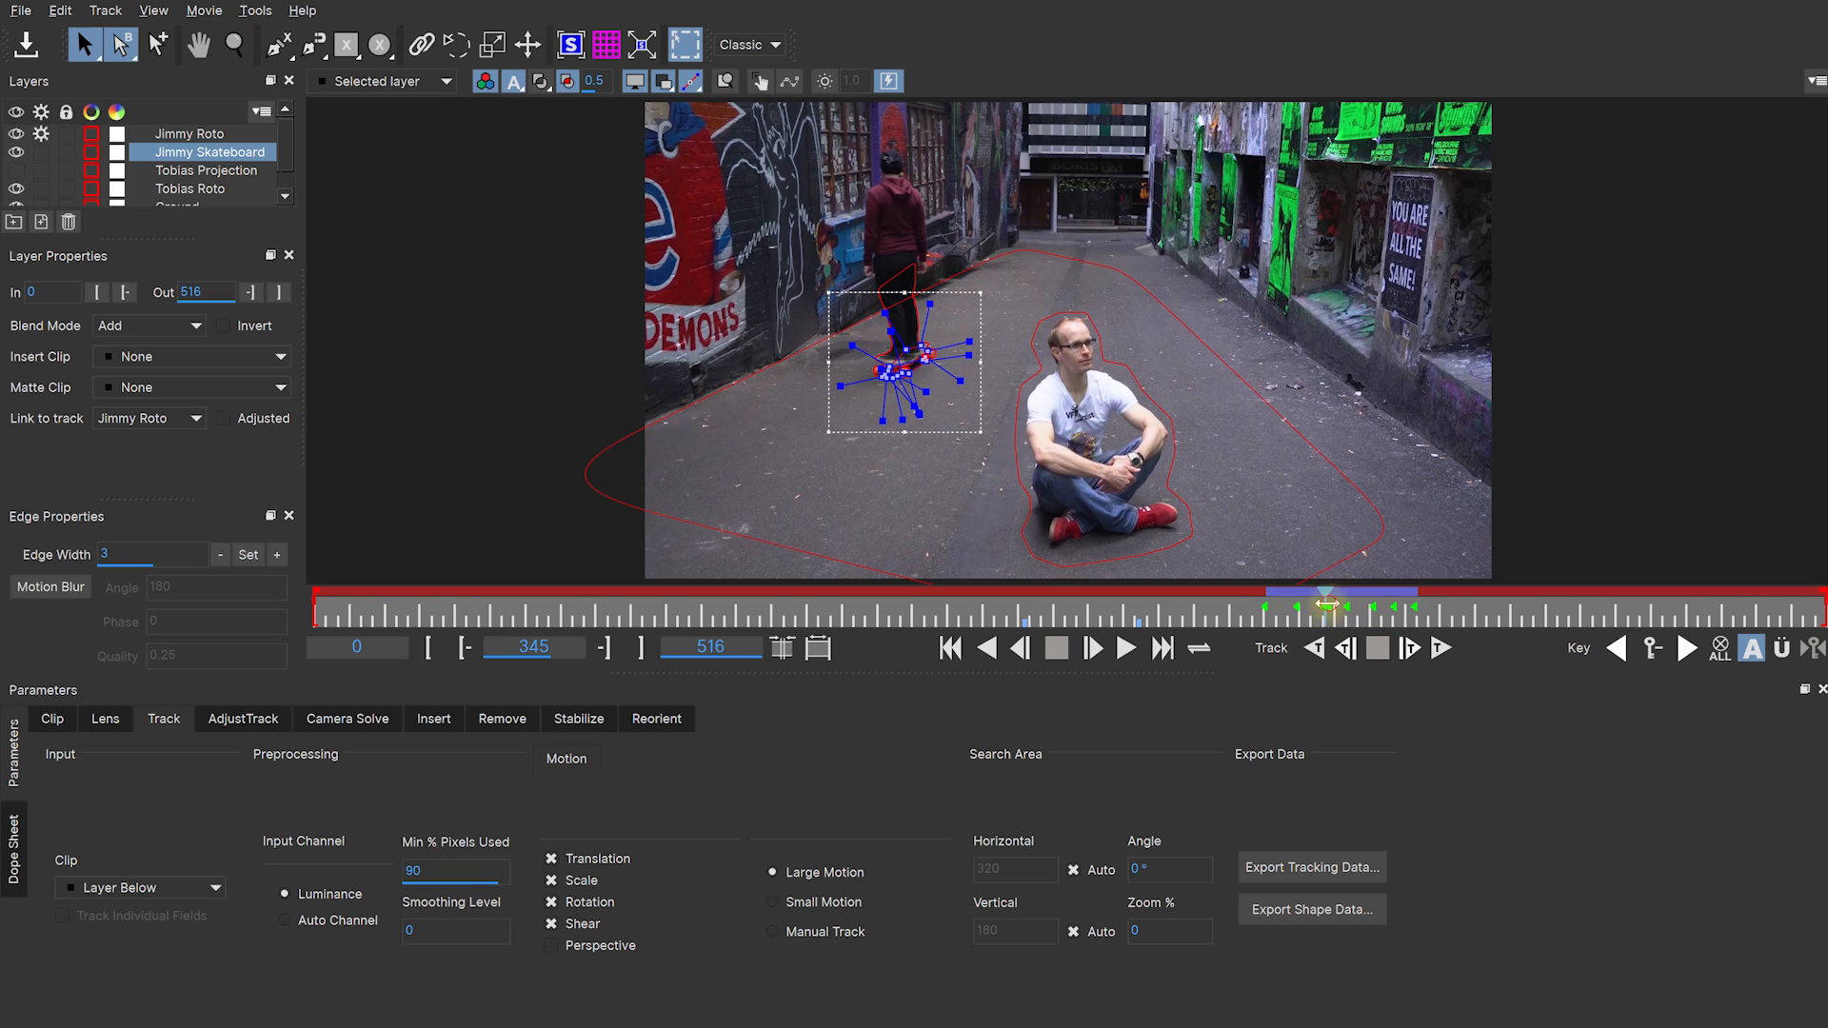
Step: Trim the skateboard layer's range to an In frame of 325 and an Out frame of 376
drag(1328, 604, 1254, 633)
key(ctrl+Down)
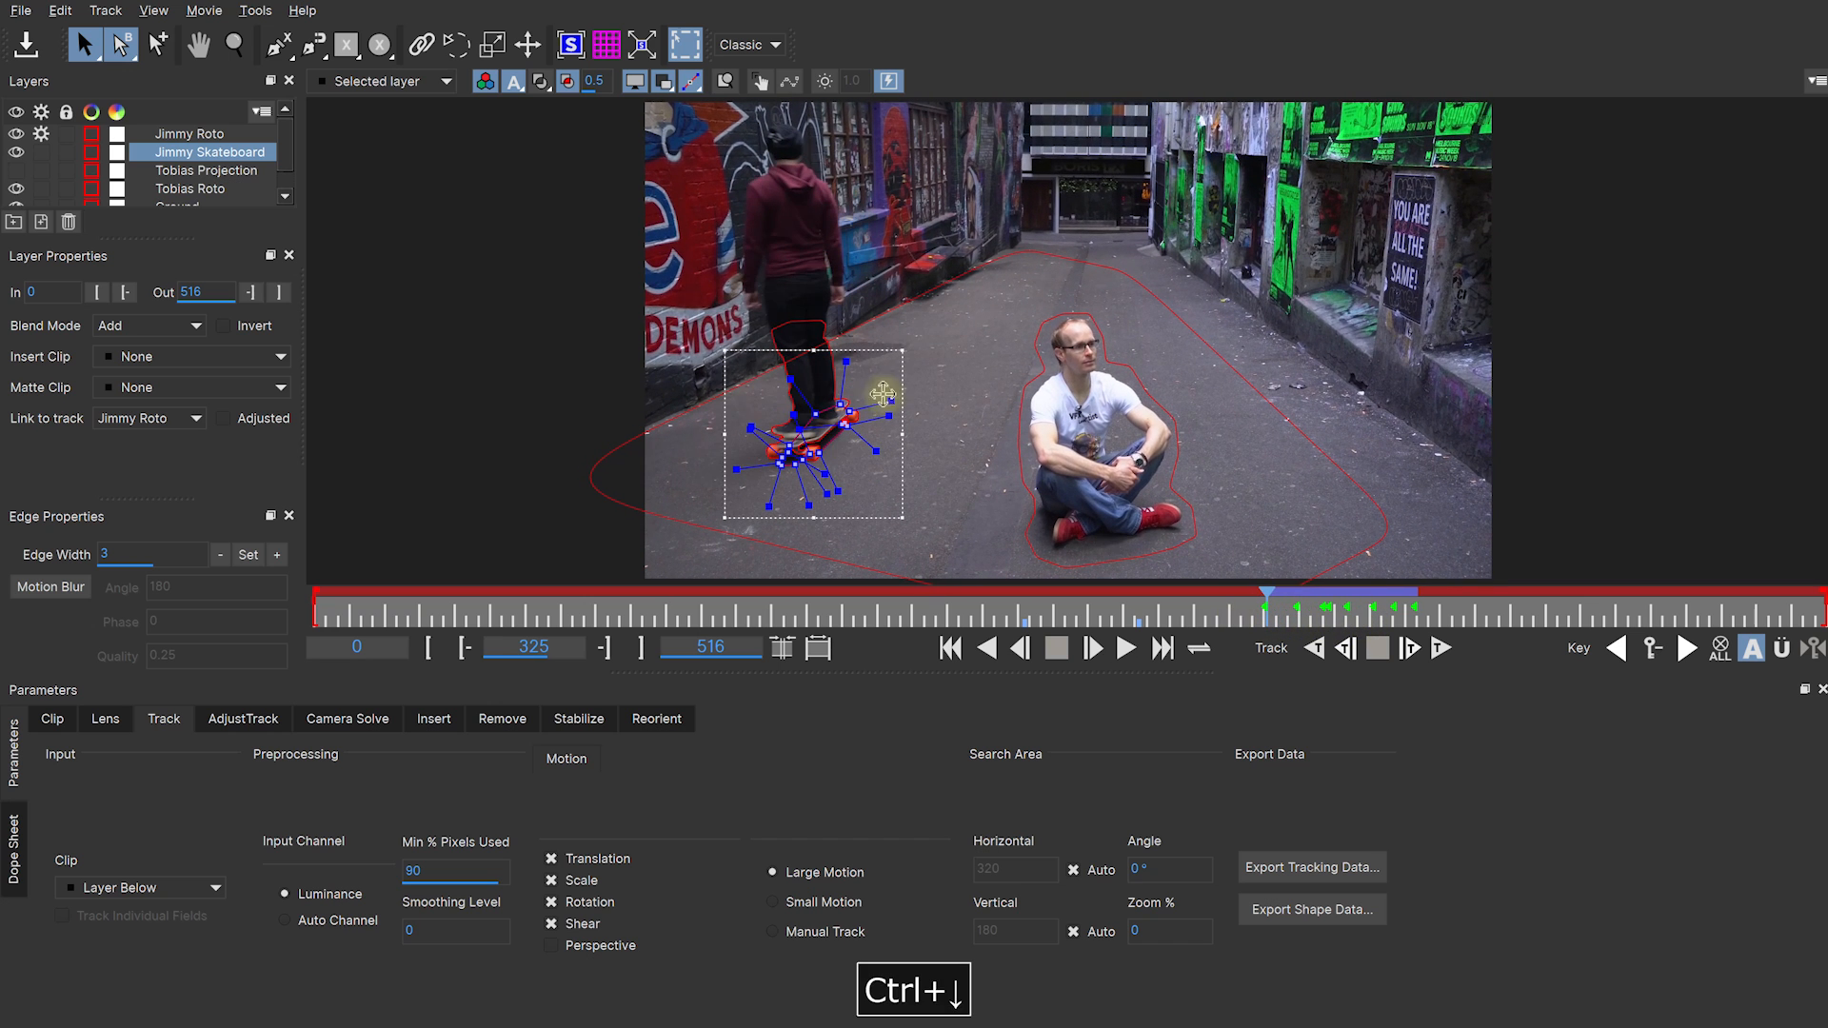
click(94, 288)
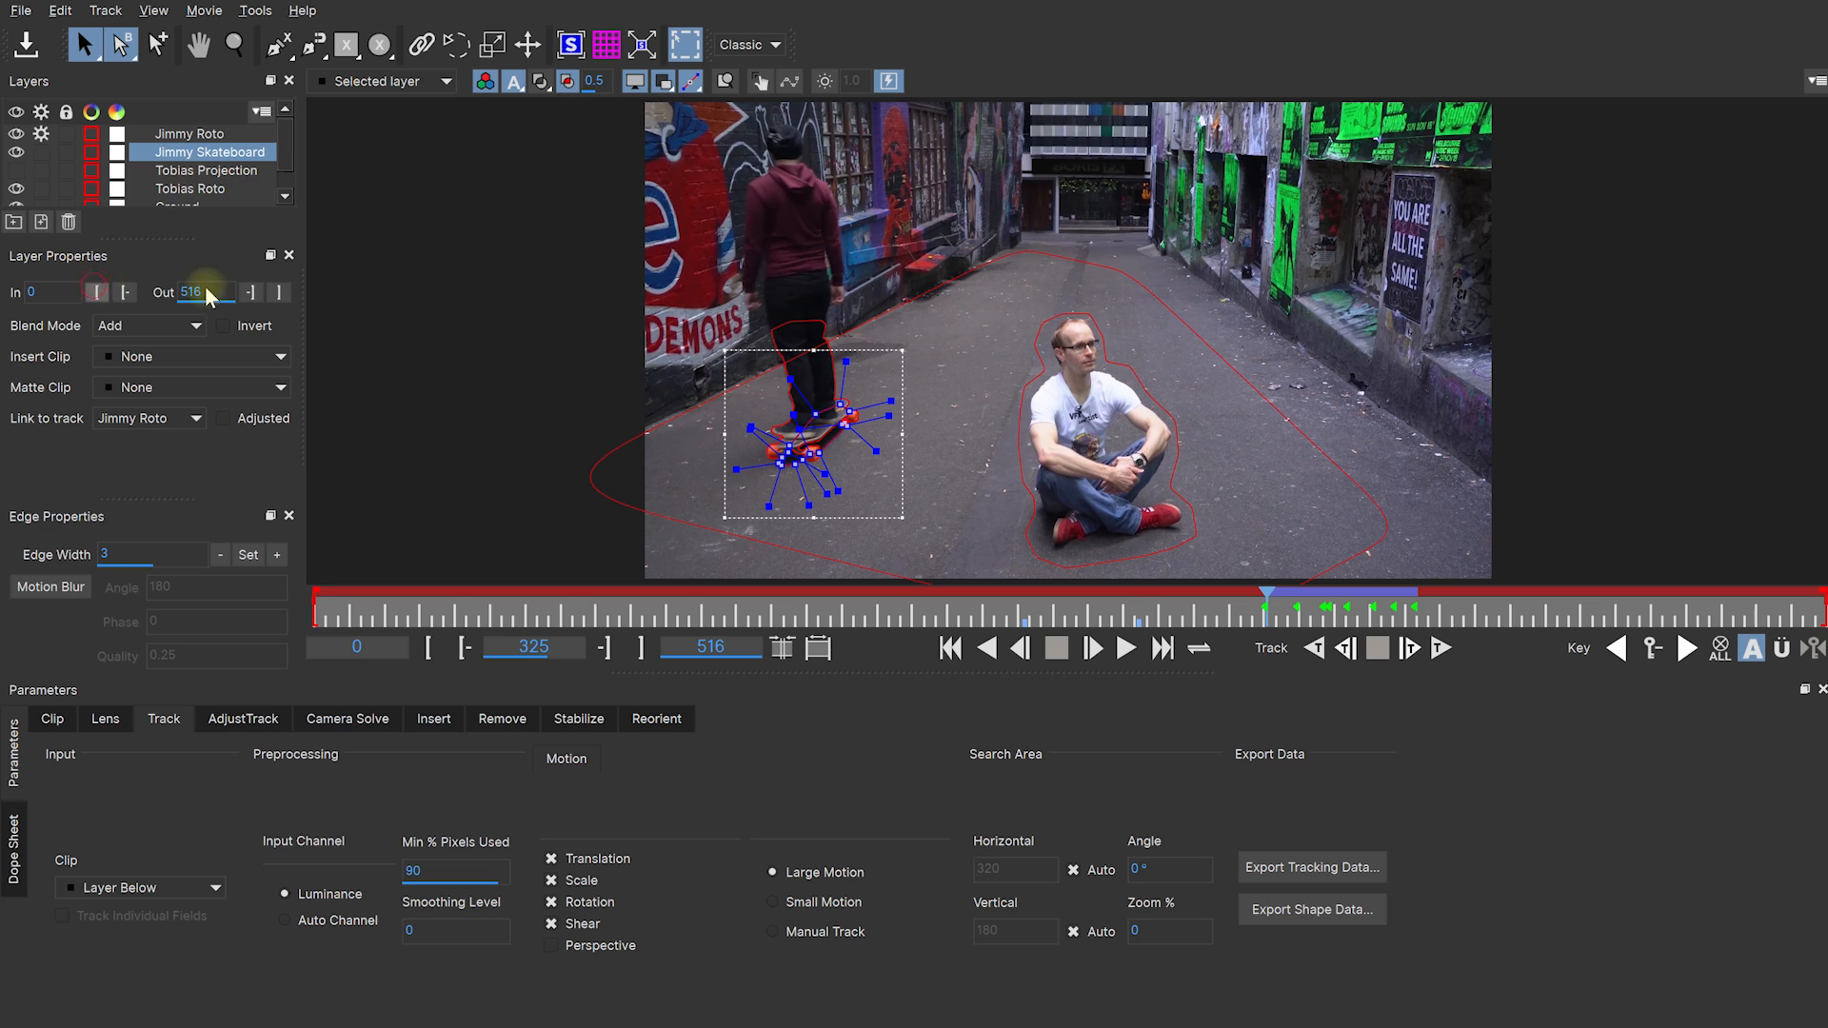
click(1413, 612)
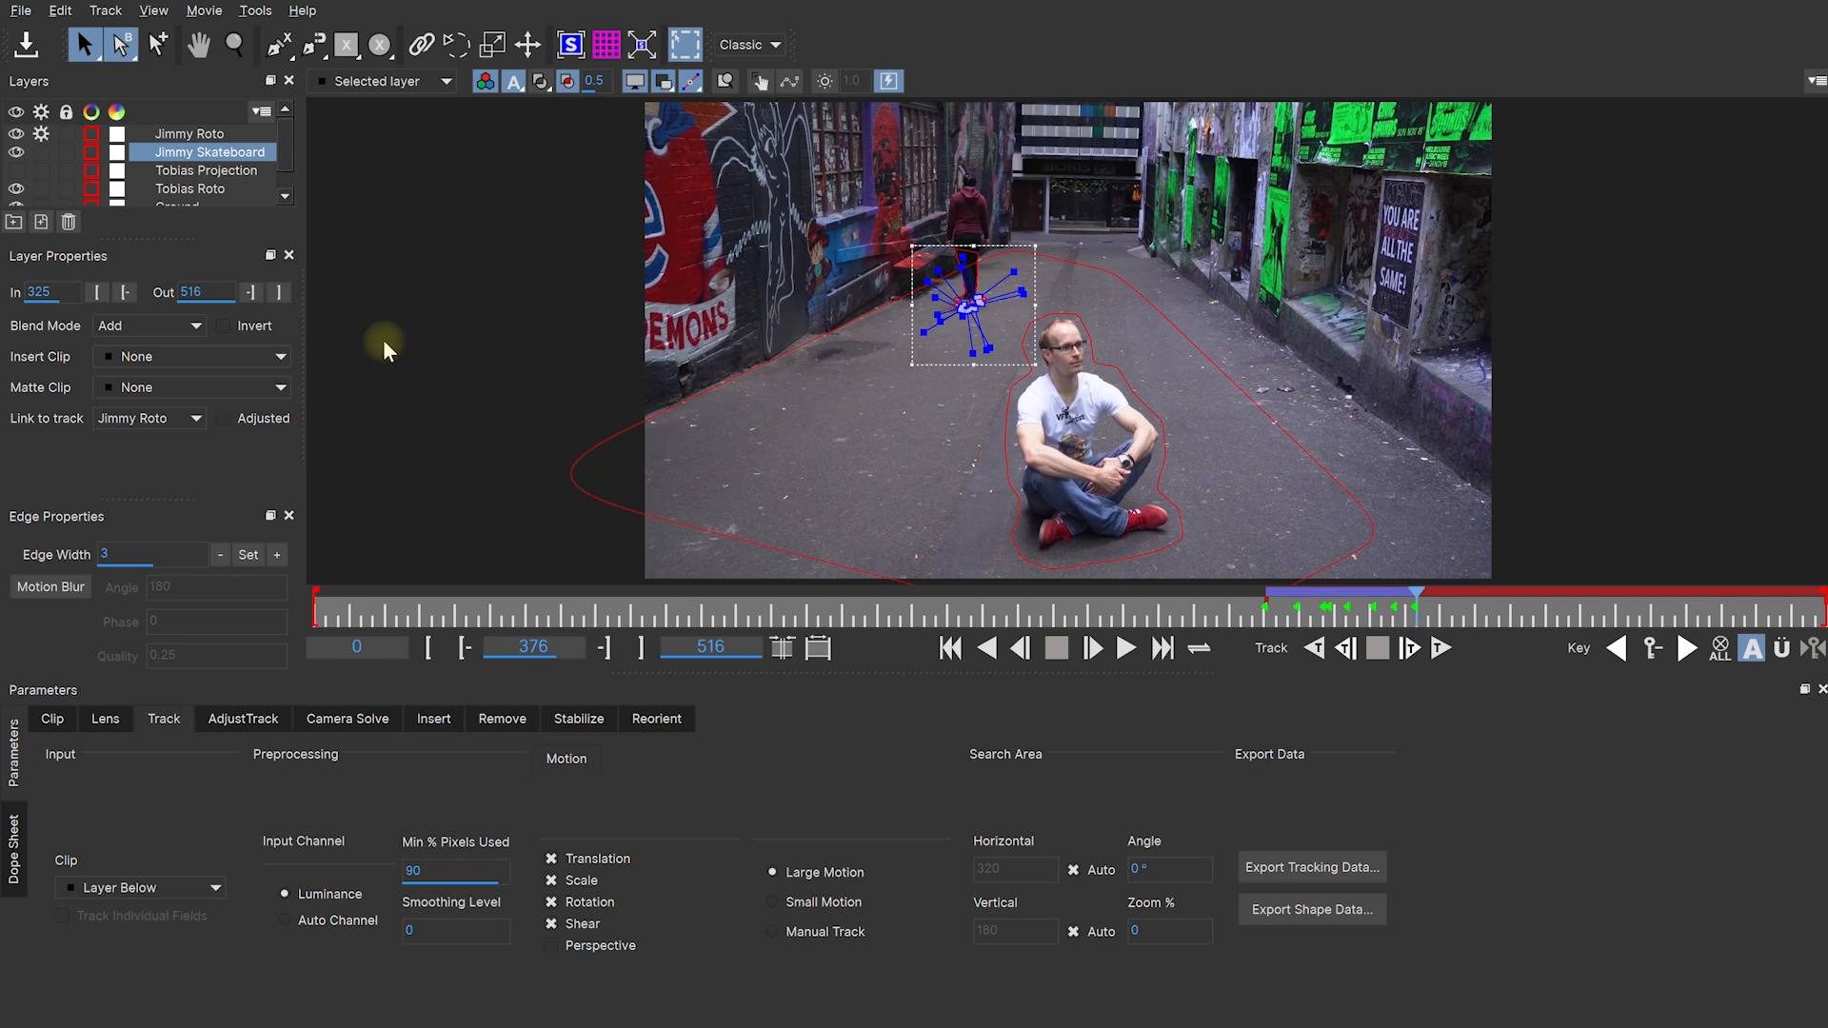
click(274, 294)
Step: Trim the skateboarder roto layer to frames 325–376, show the projection layer again and save the project
click(171, 133)
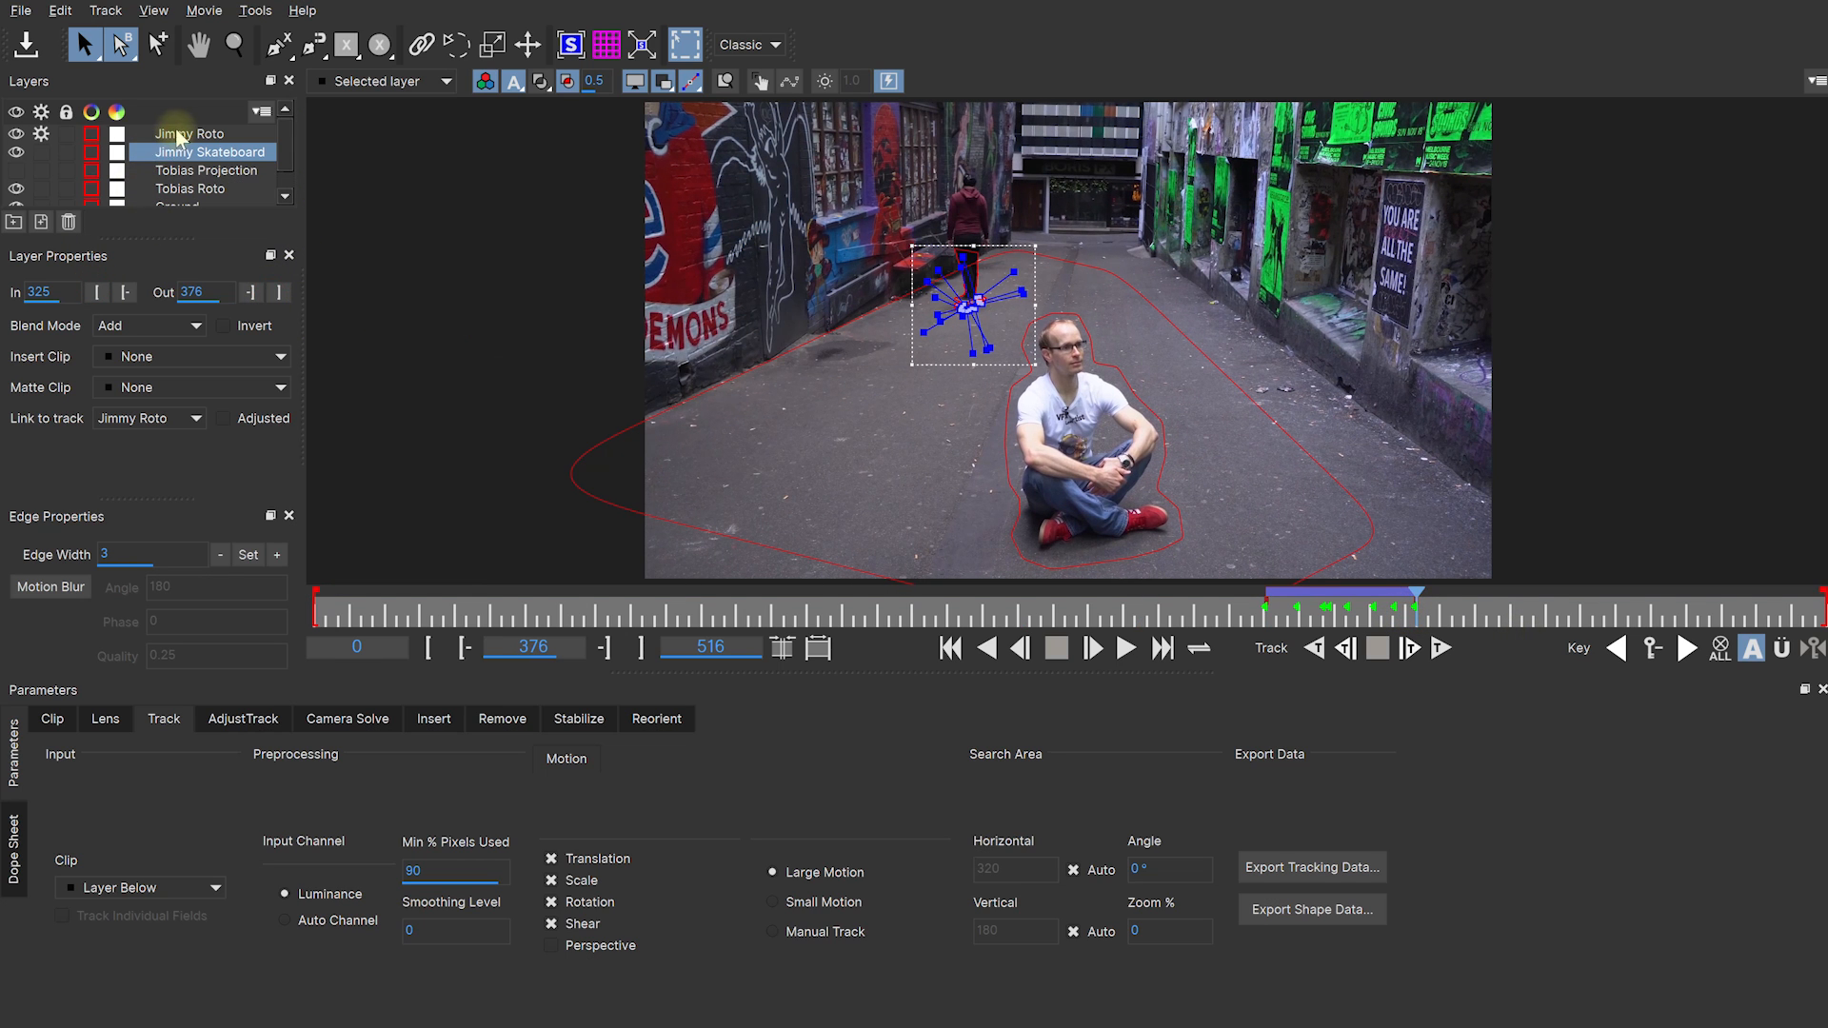
click(279, 293)
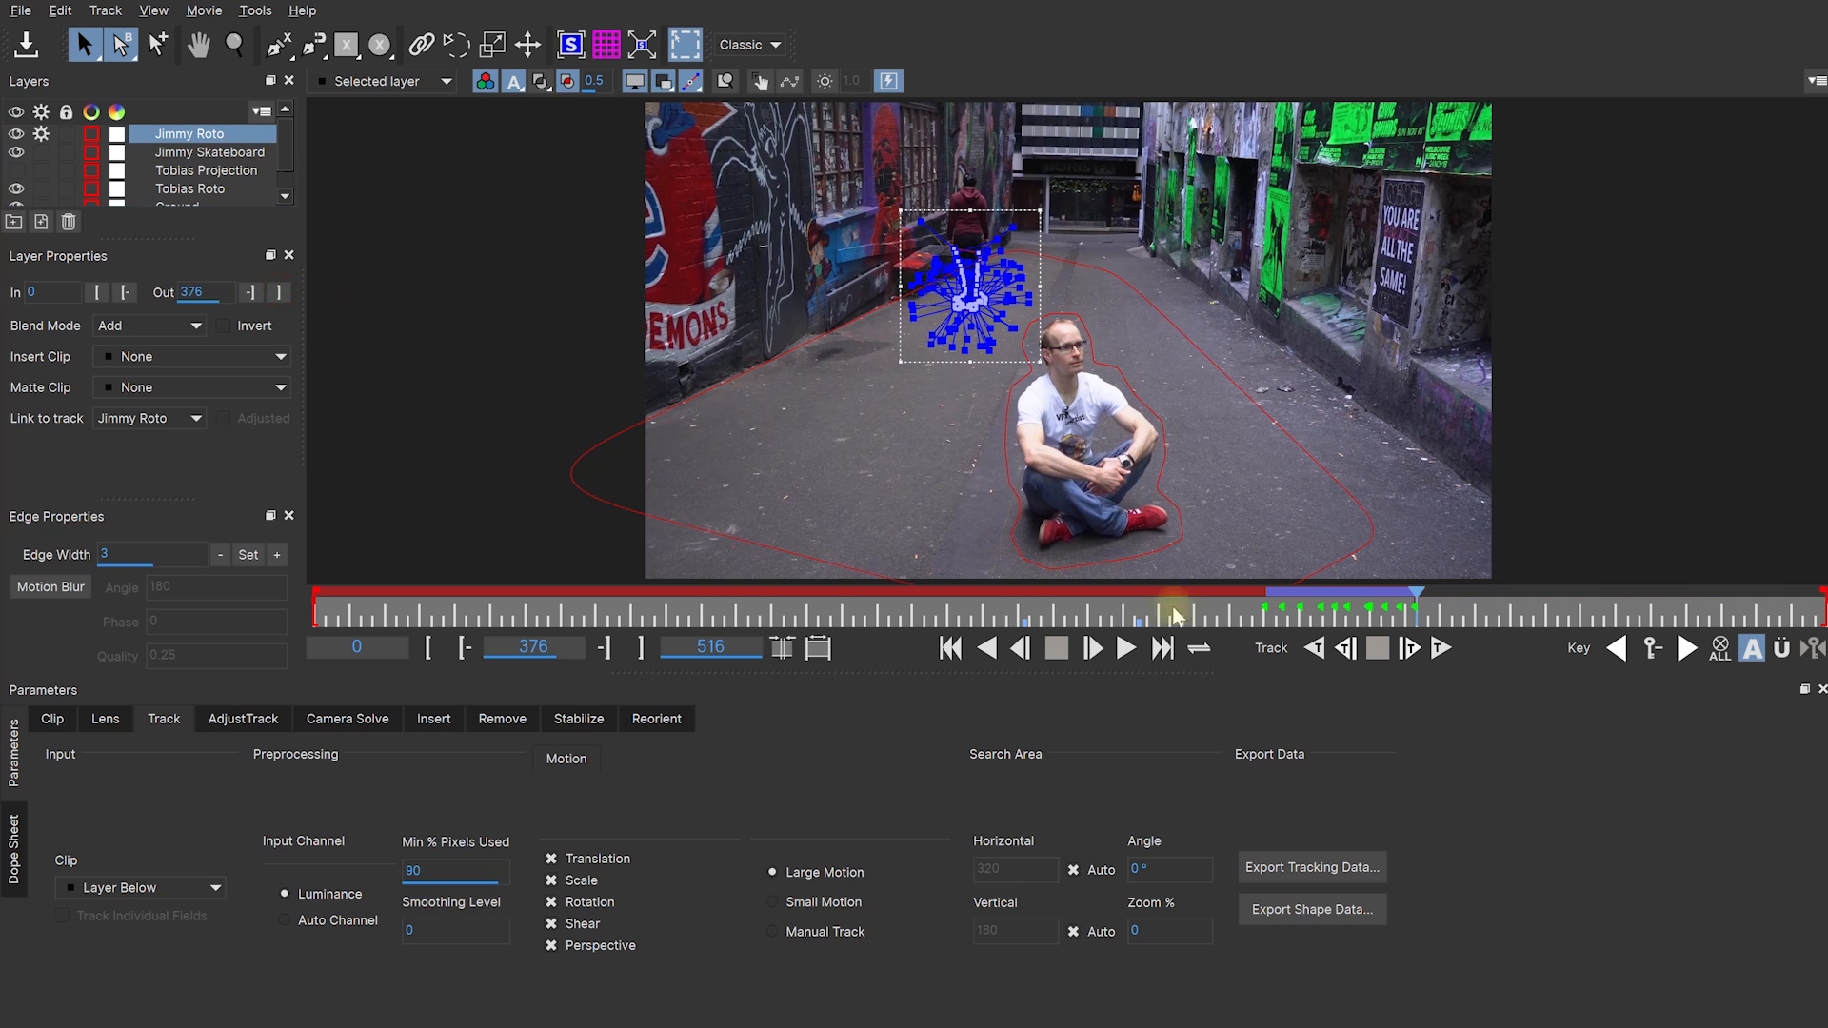
click(1274, 603)
click(97, 293)
click(16, 170)
key(ctrl+s)
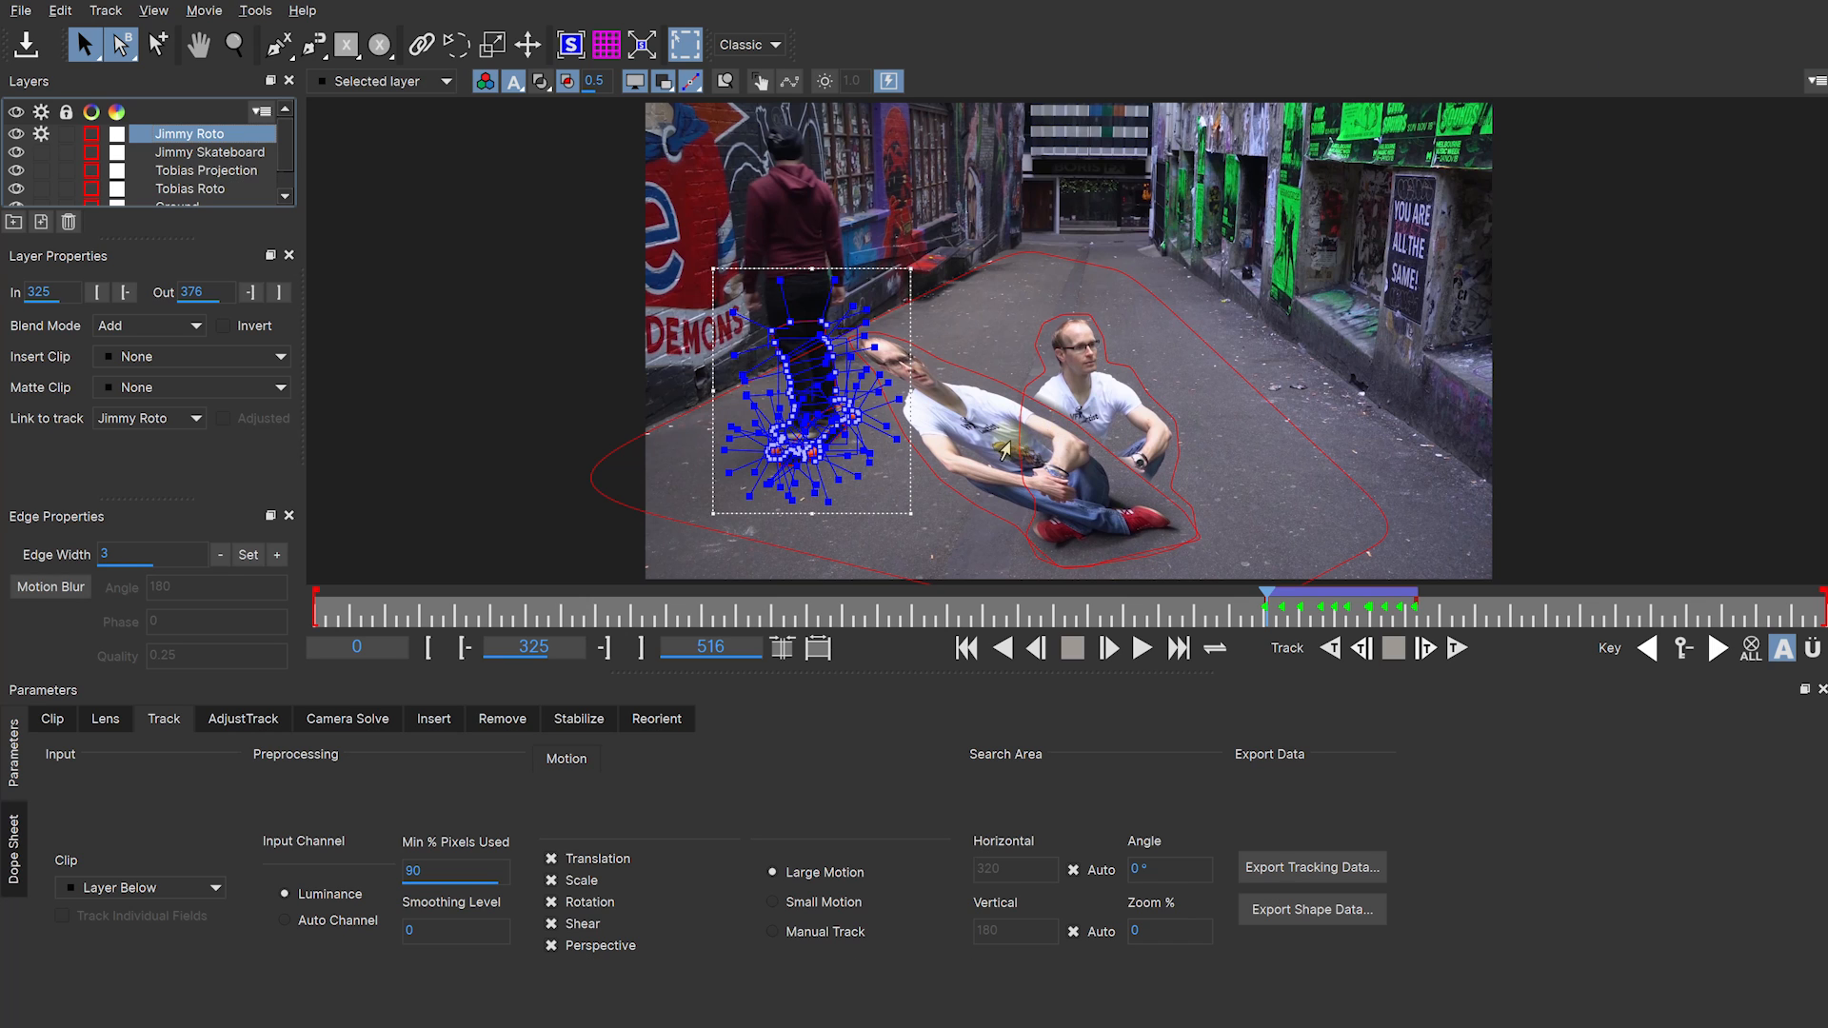
Step: Keep only the projection layer processing in the Insert module and enable its Motion Blur rendering
click(434, 720)
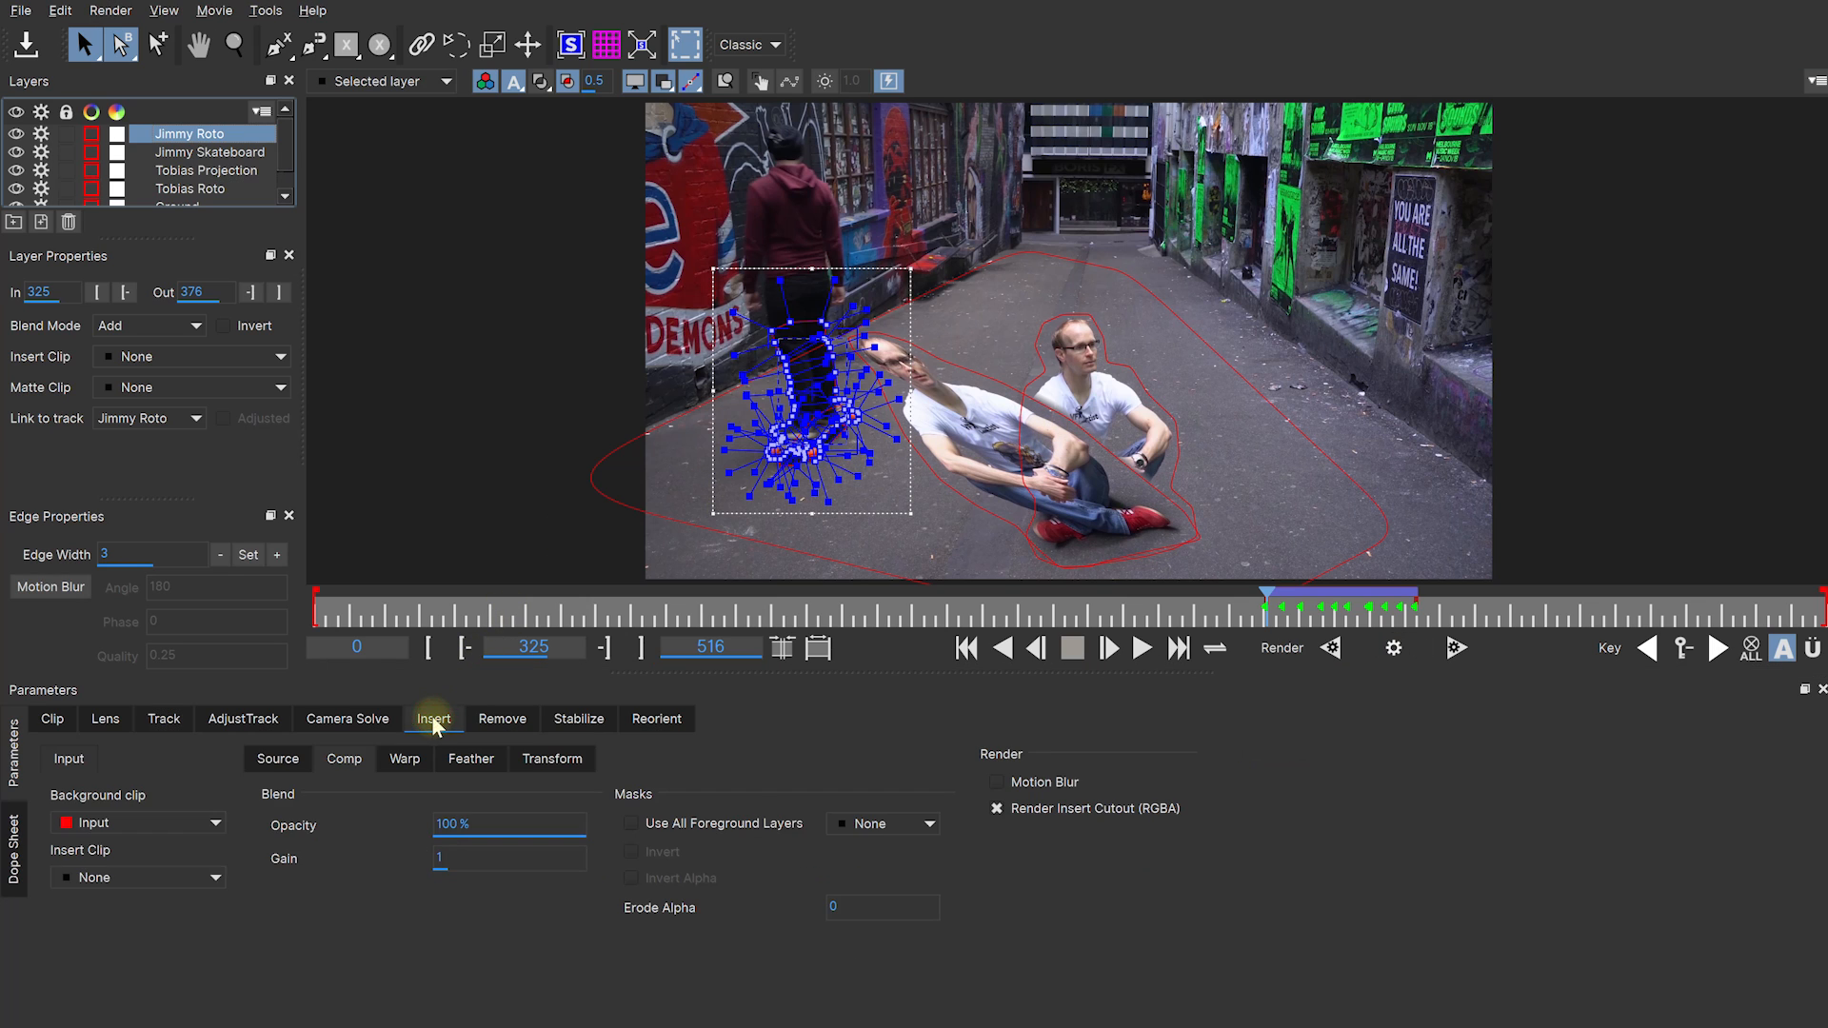
click(195, 171)
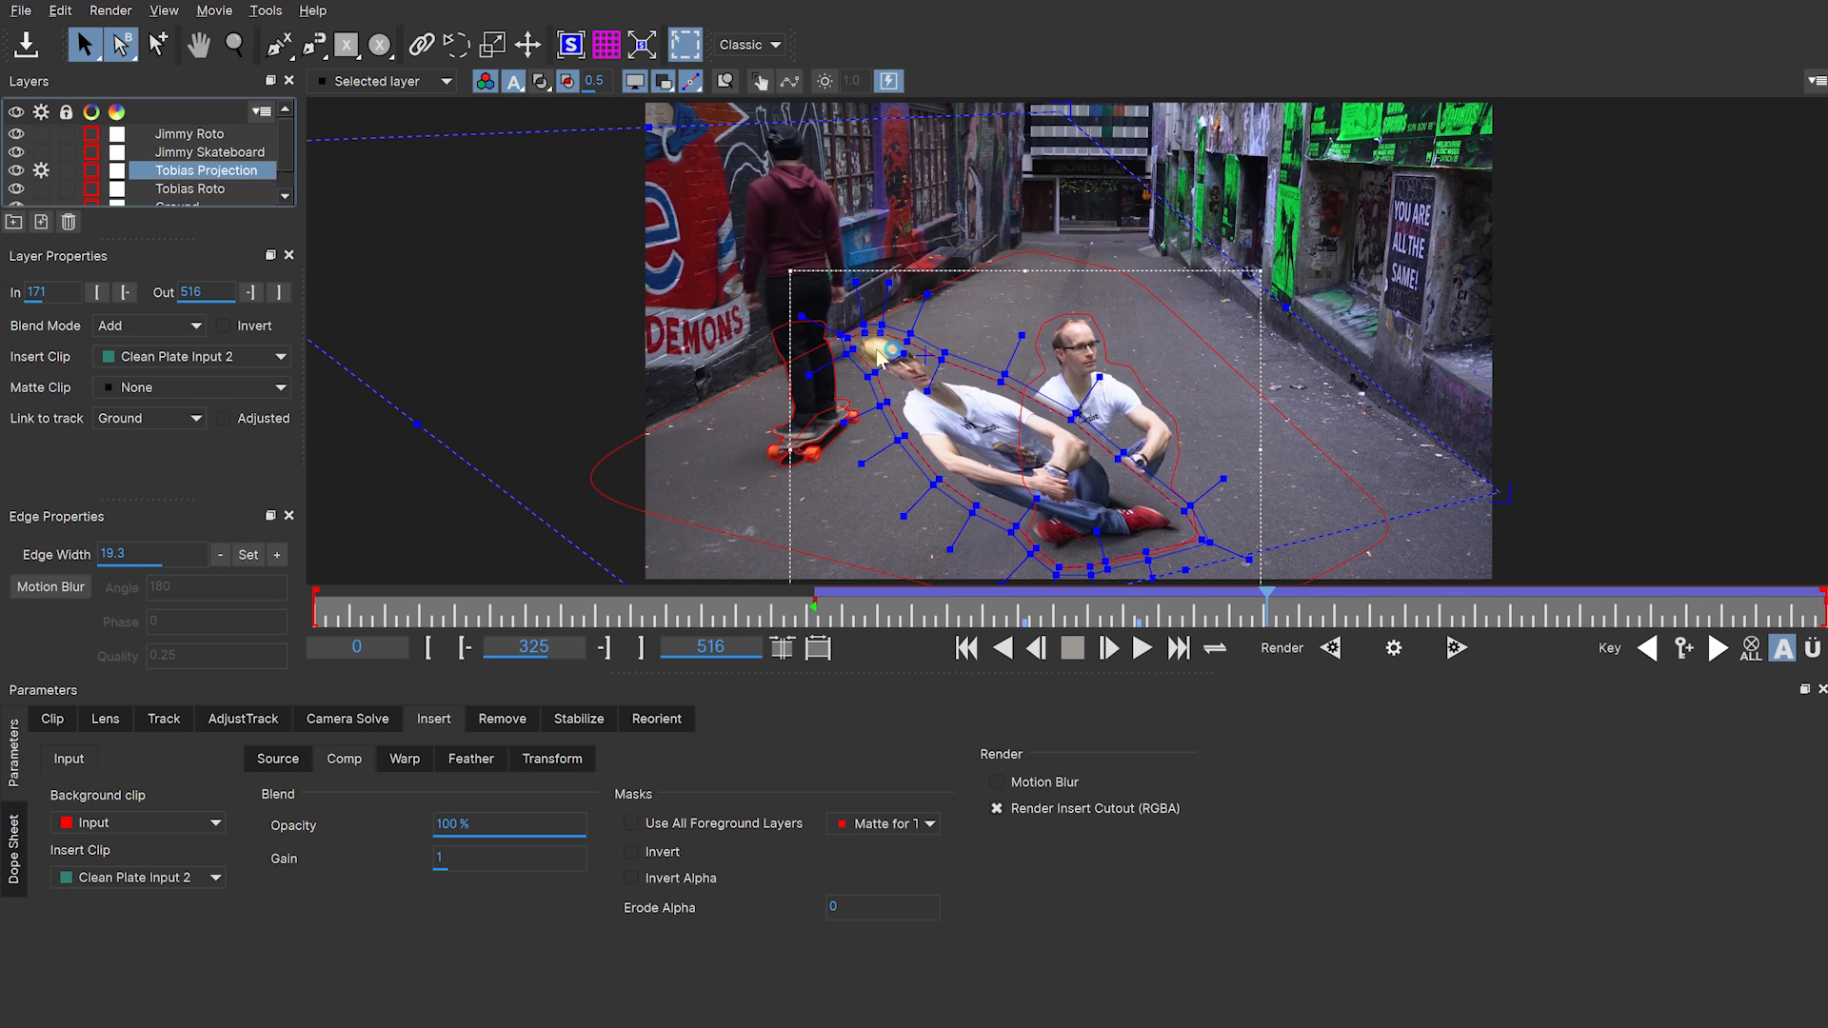
click(998, 784)
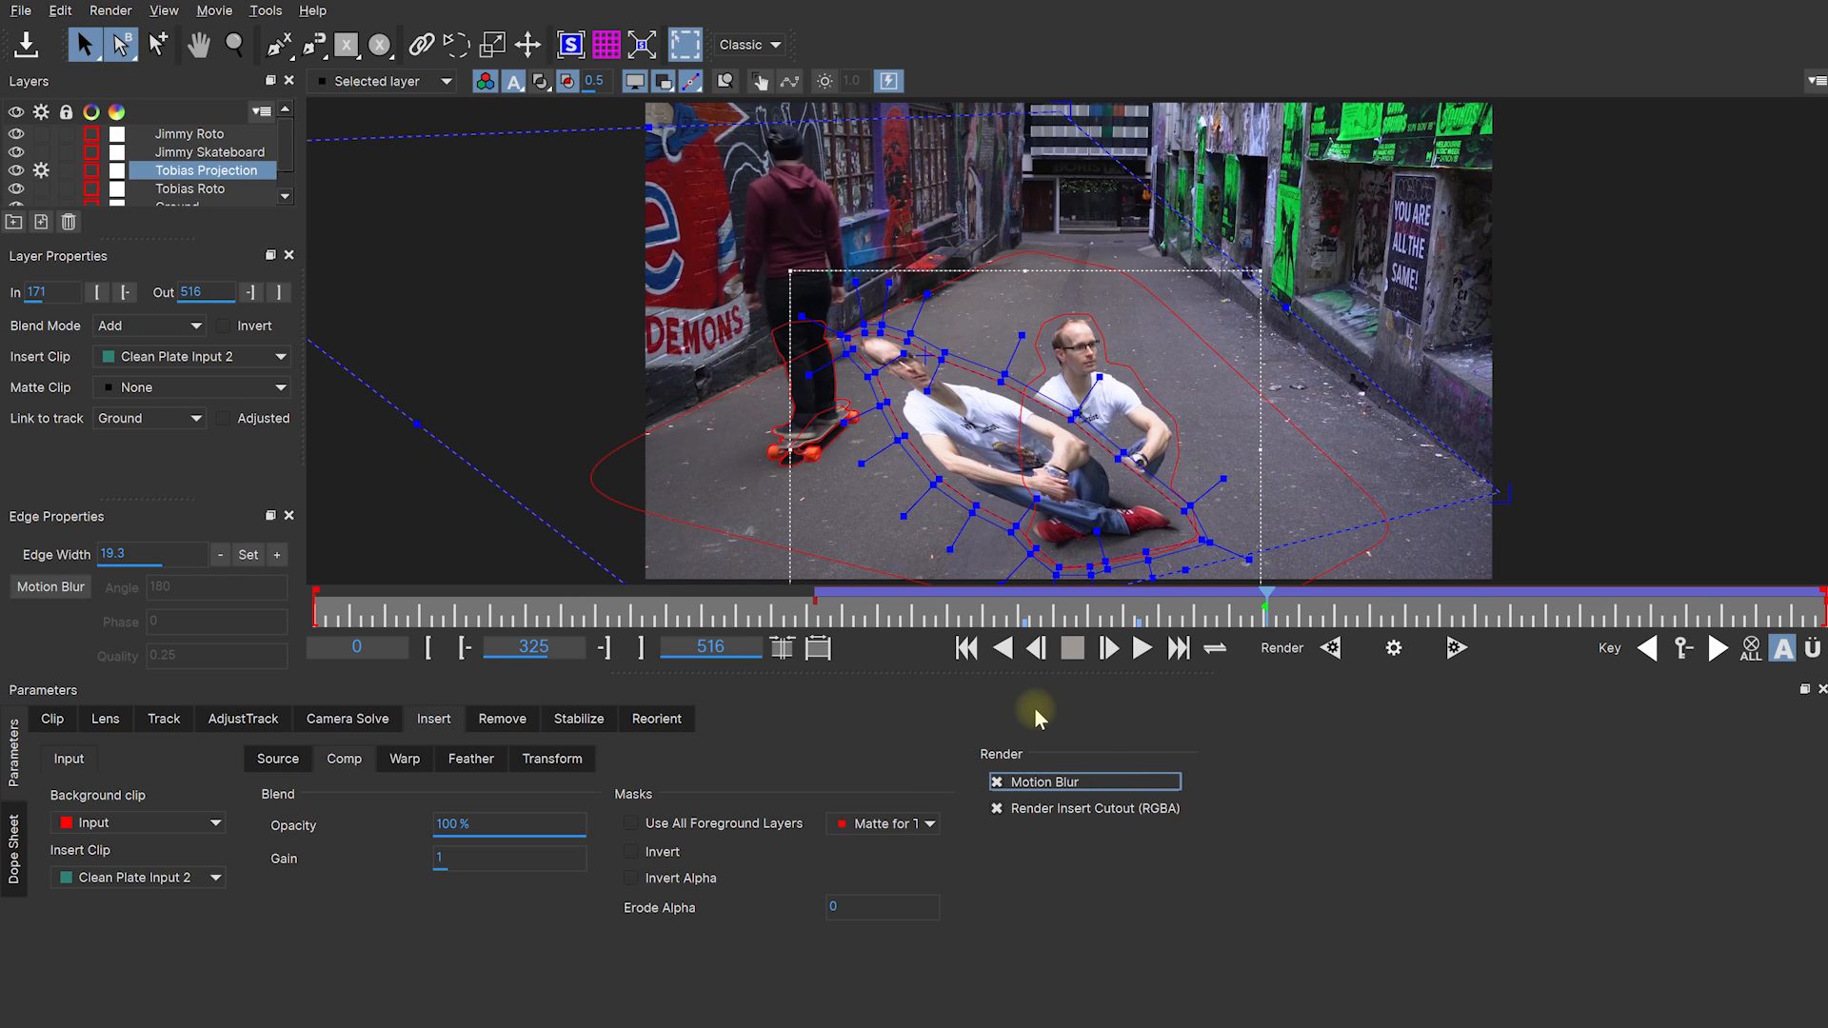
Step: Keep only the seated man's roto layer processing in the Remove module, compare with the Insert module's setup, and save the project
click(512, 722)
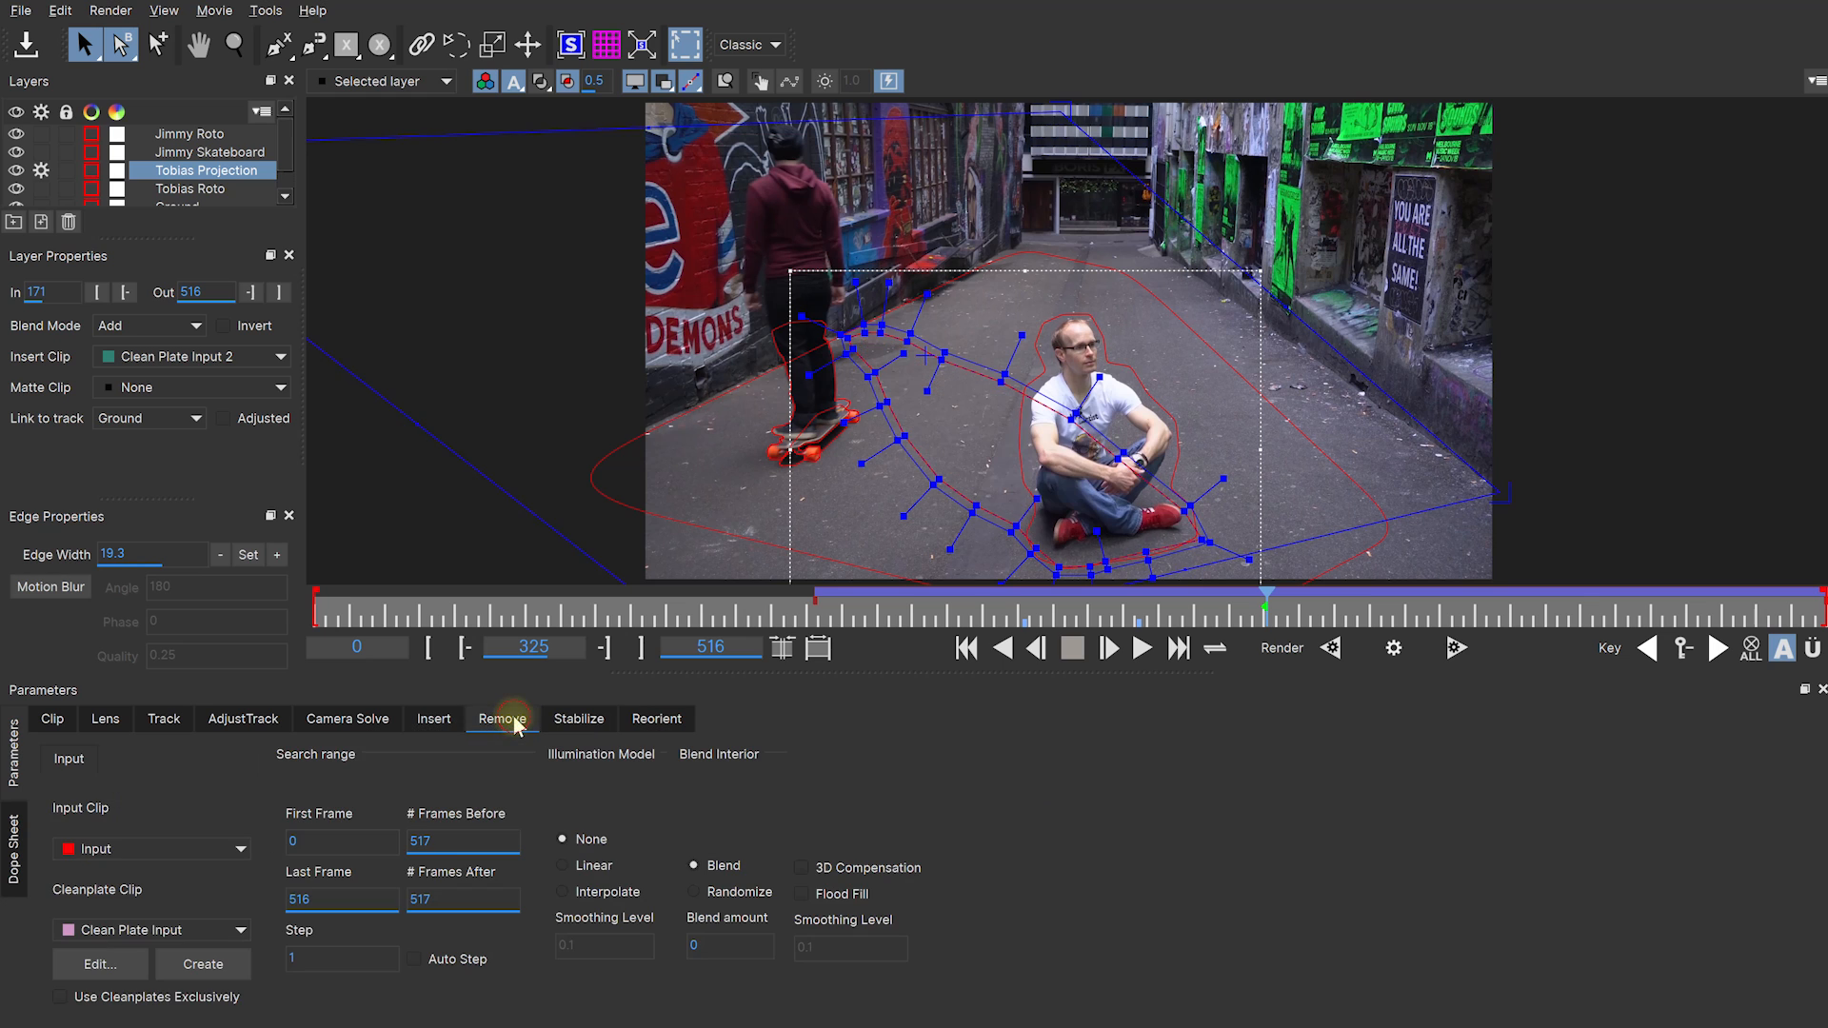
click(186, 189)
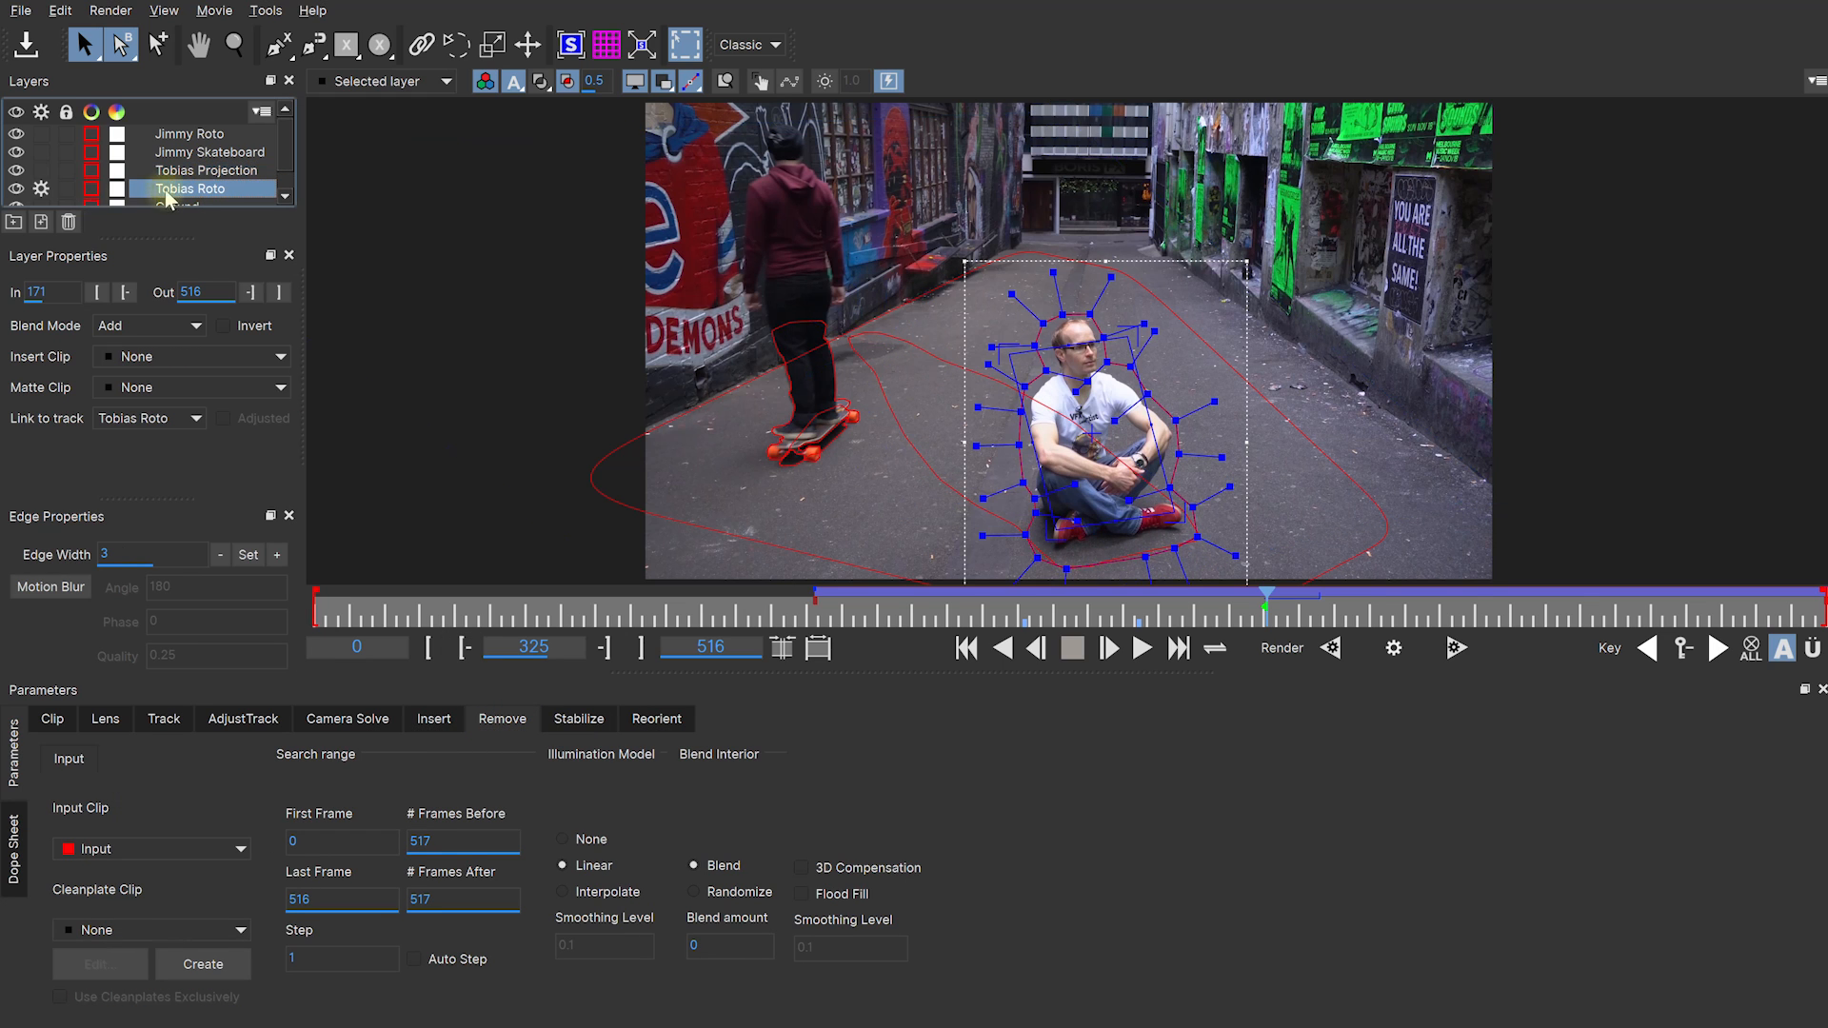
click(41, 188)
click(431, 719)
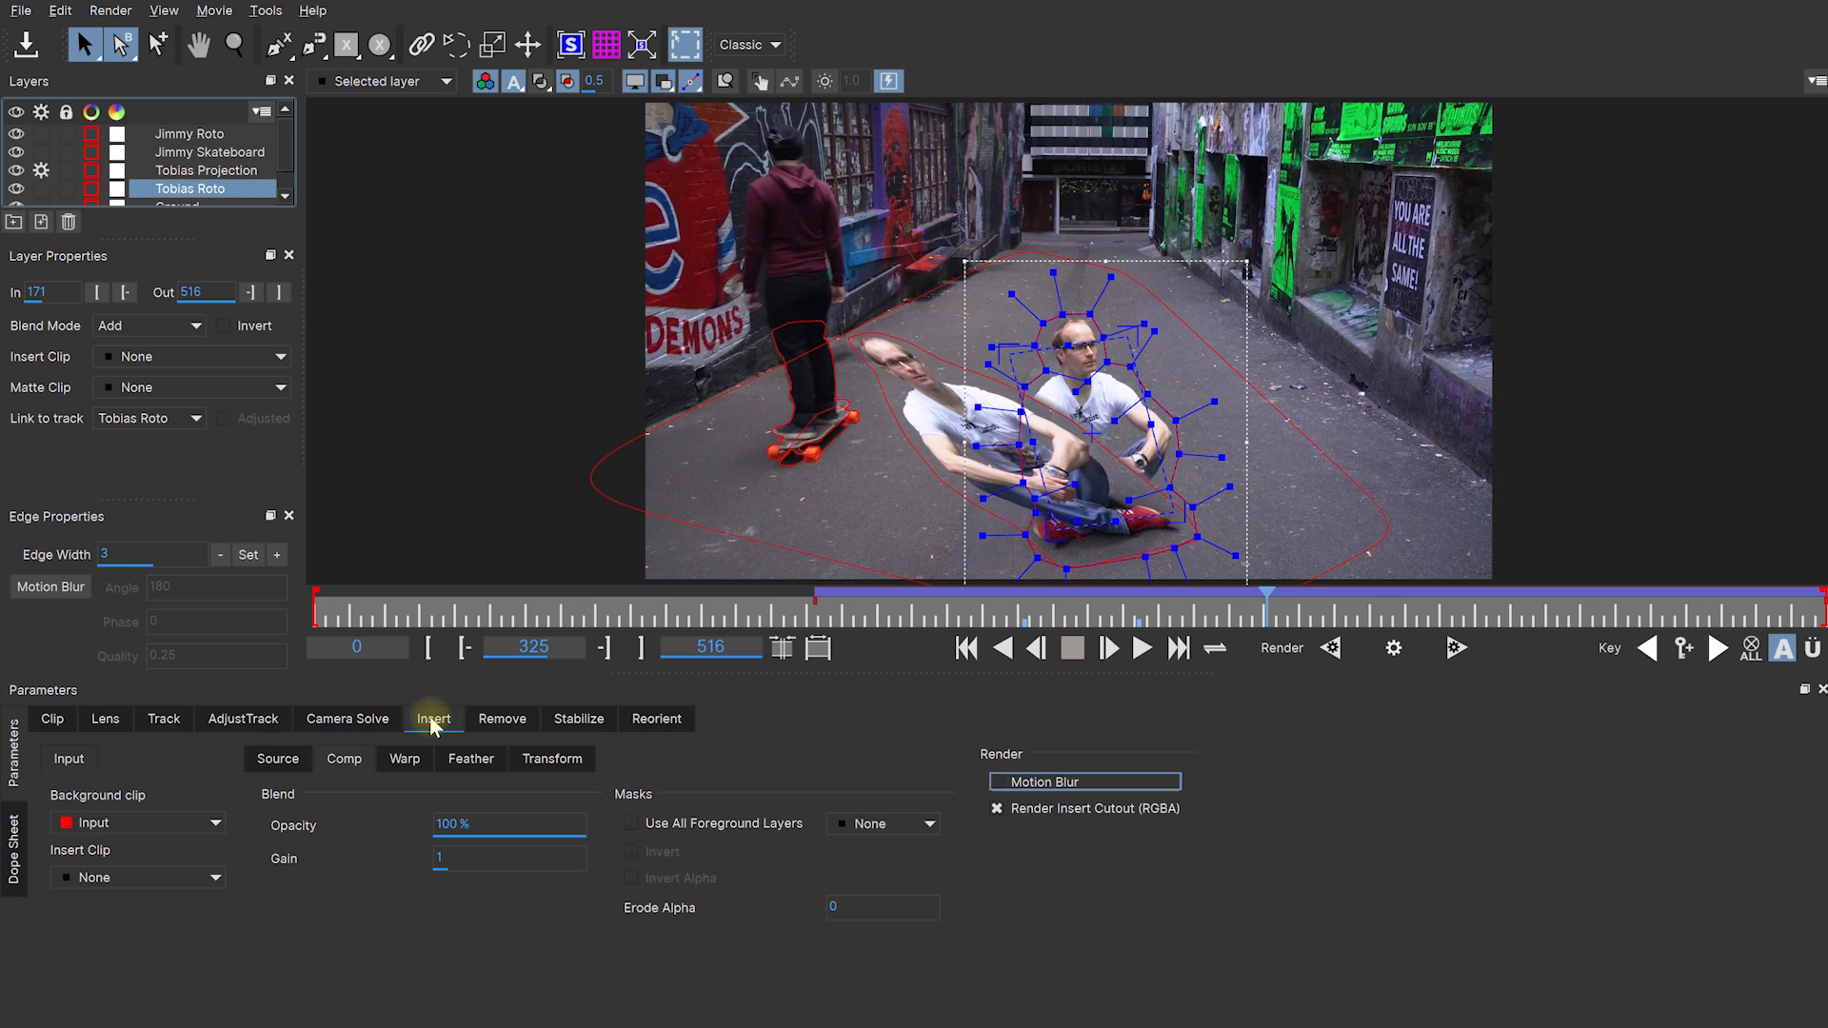
click(502, 719)
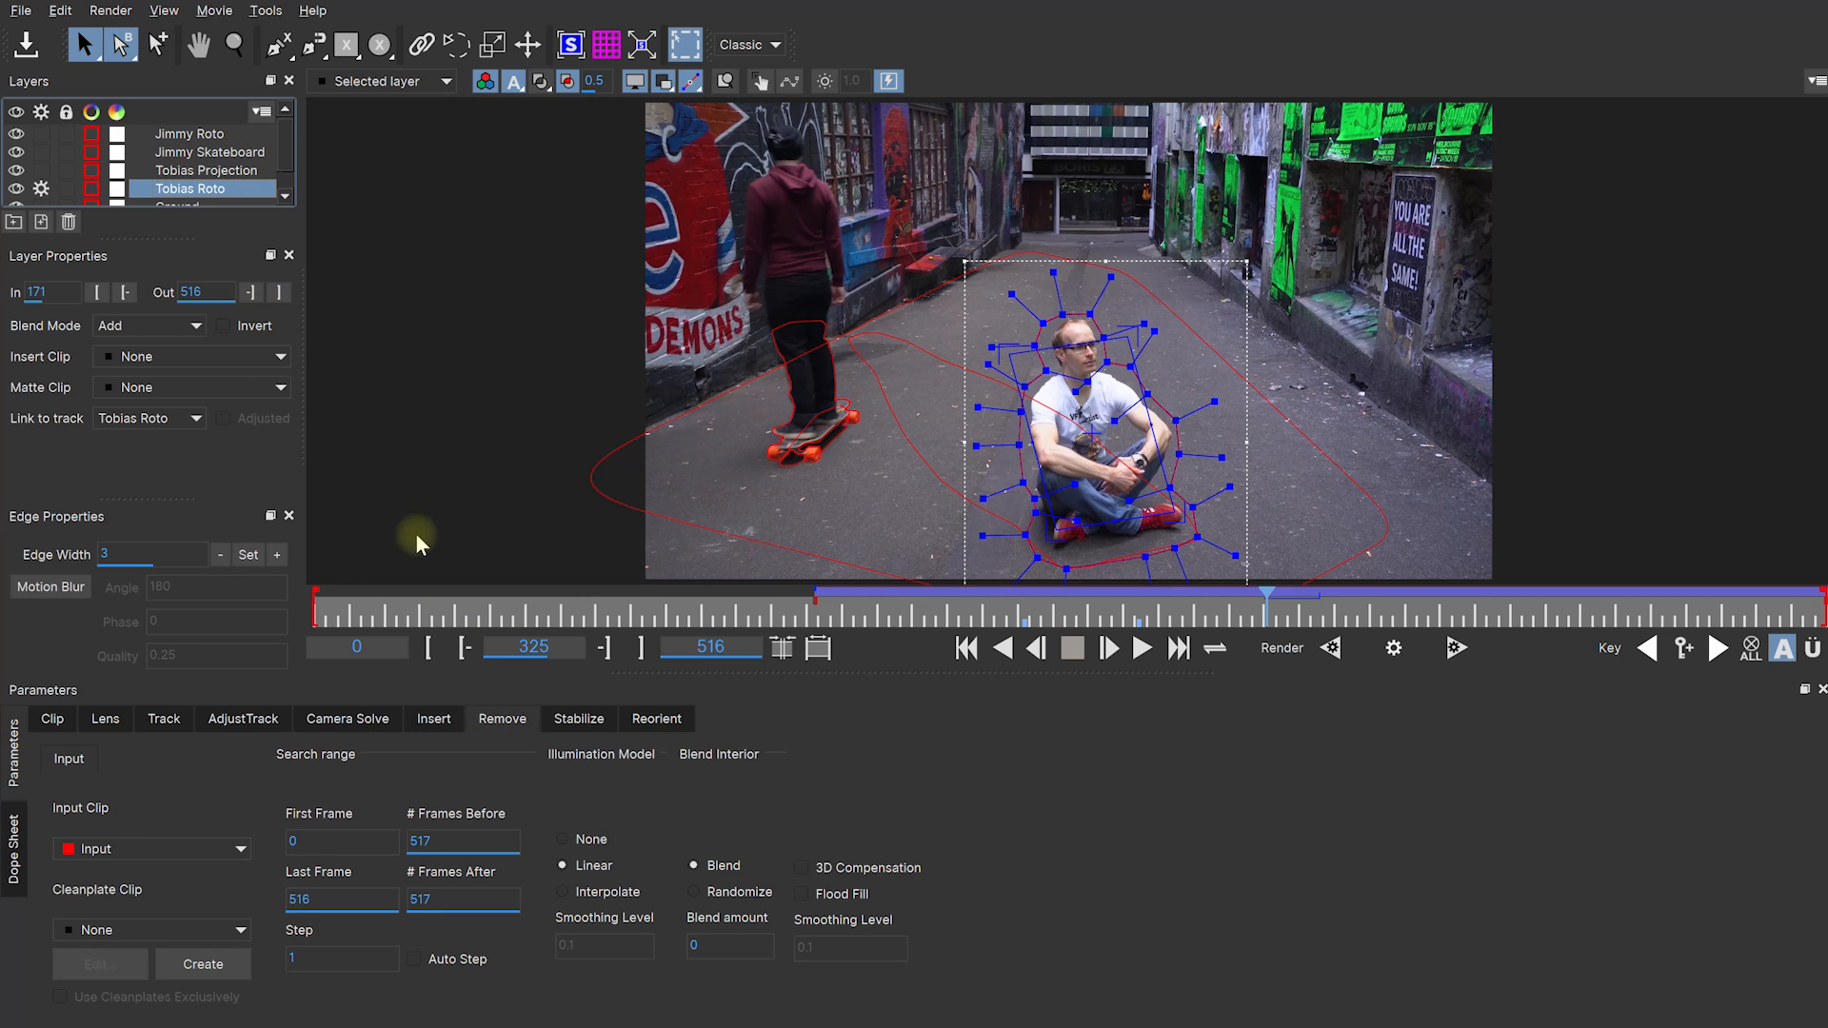
key(ctrl+s)
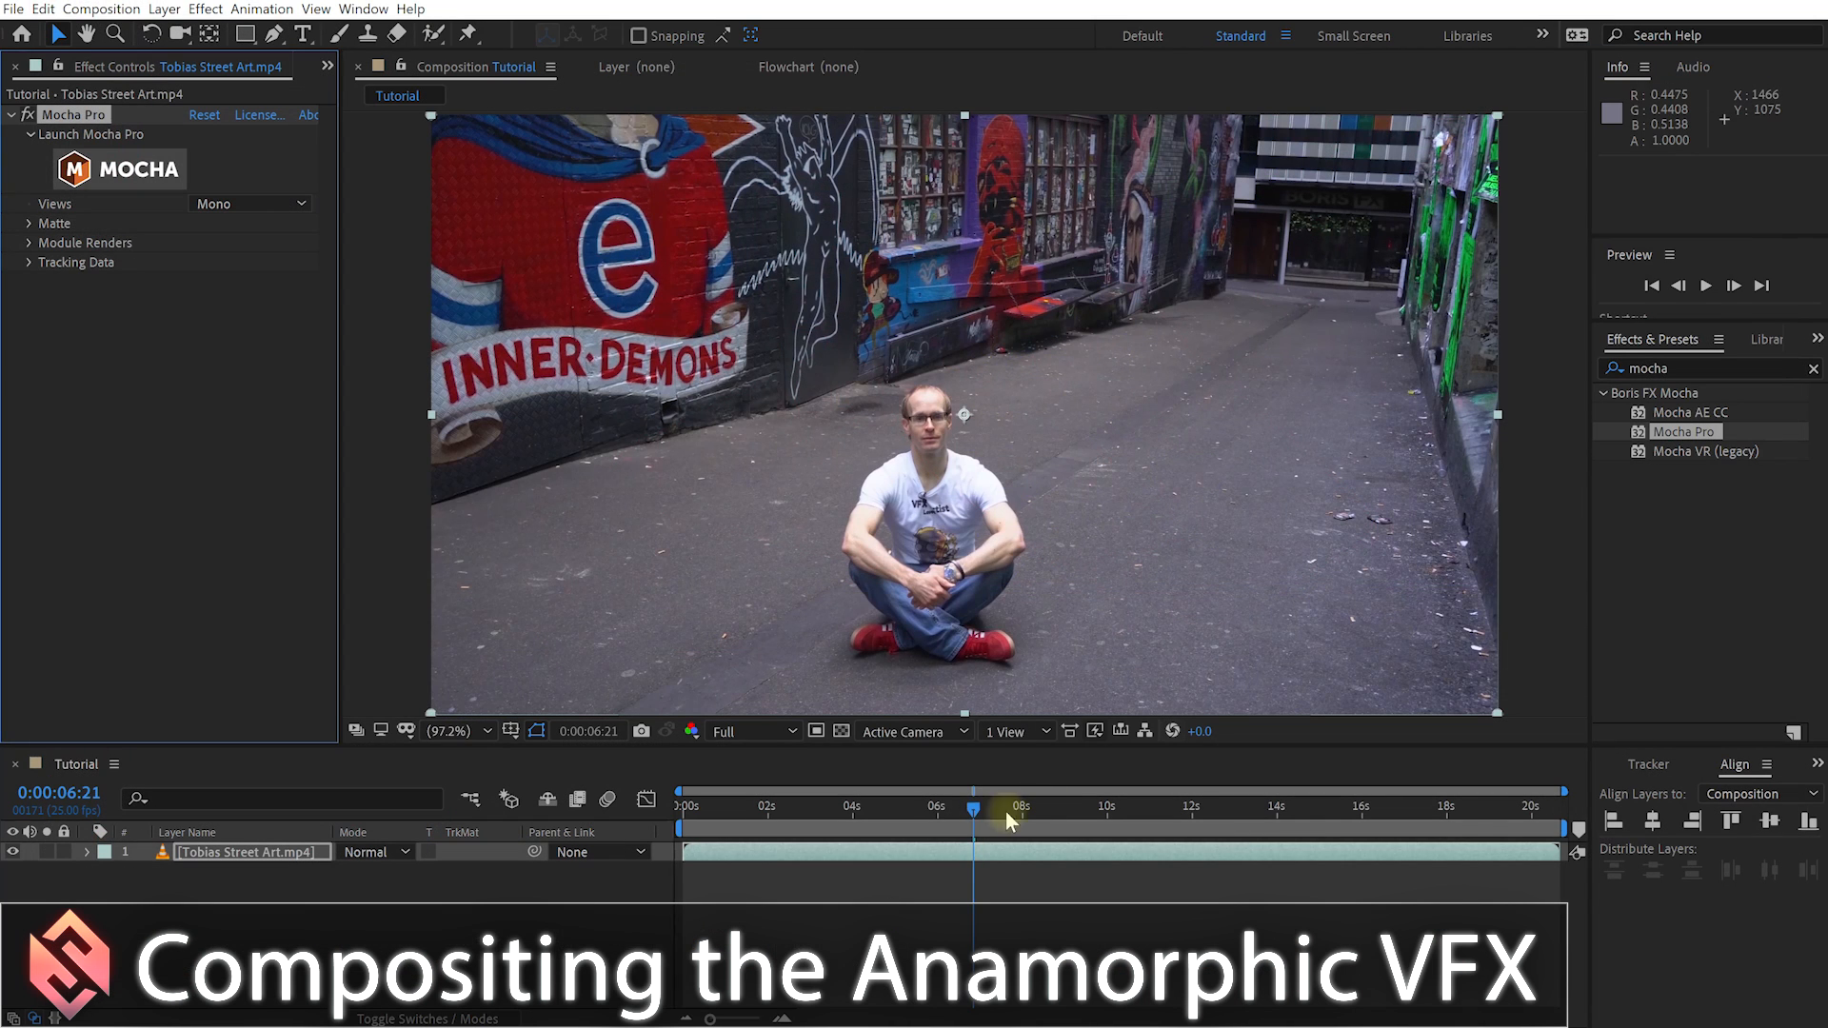
Step: Switch to After Effects, duplicate the street footage layer and trim the copy's start to 0:00:06:21
drag(1005, 812, 1224, 811)
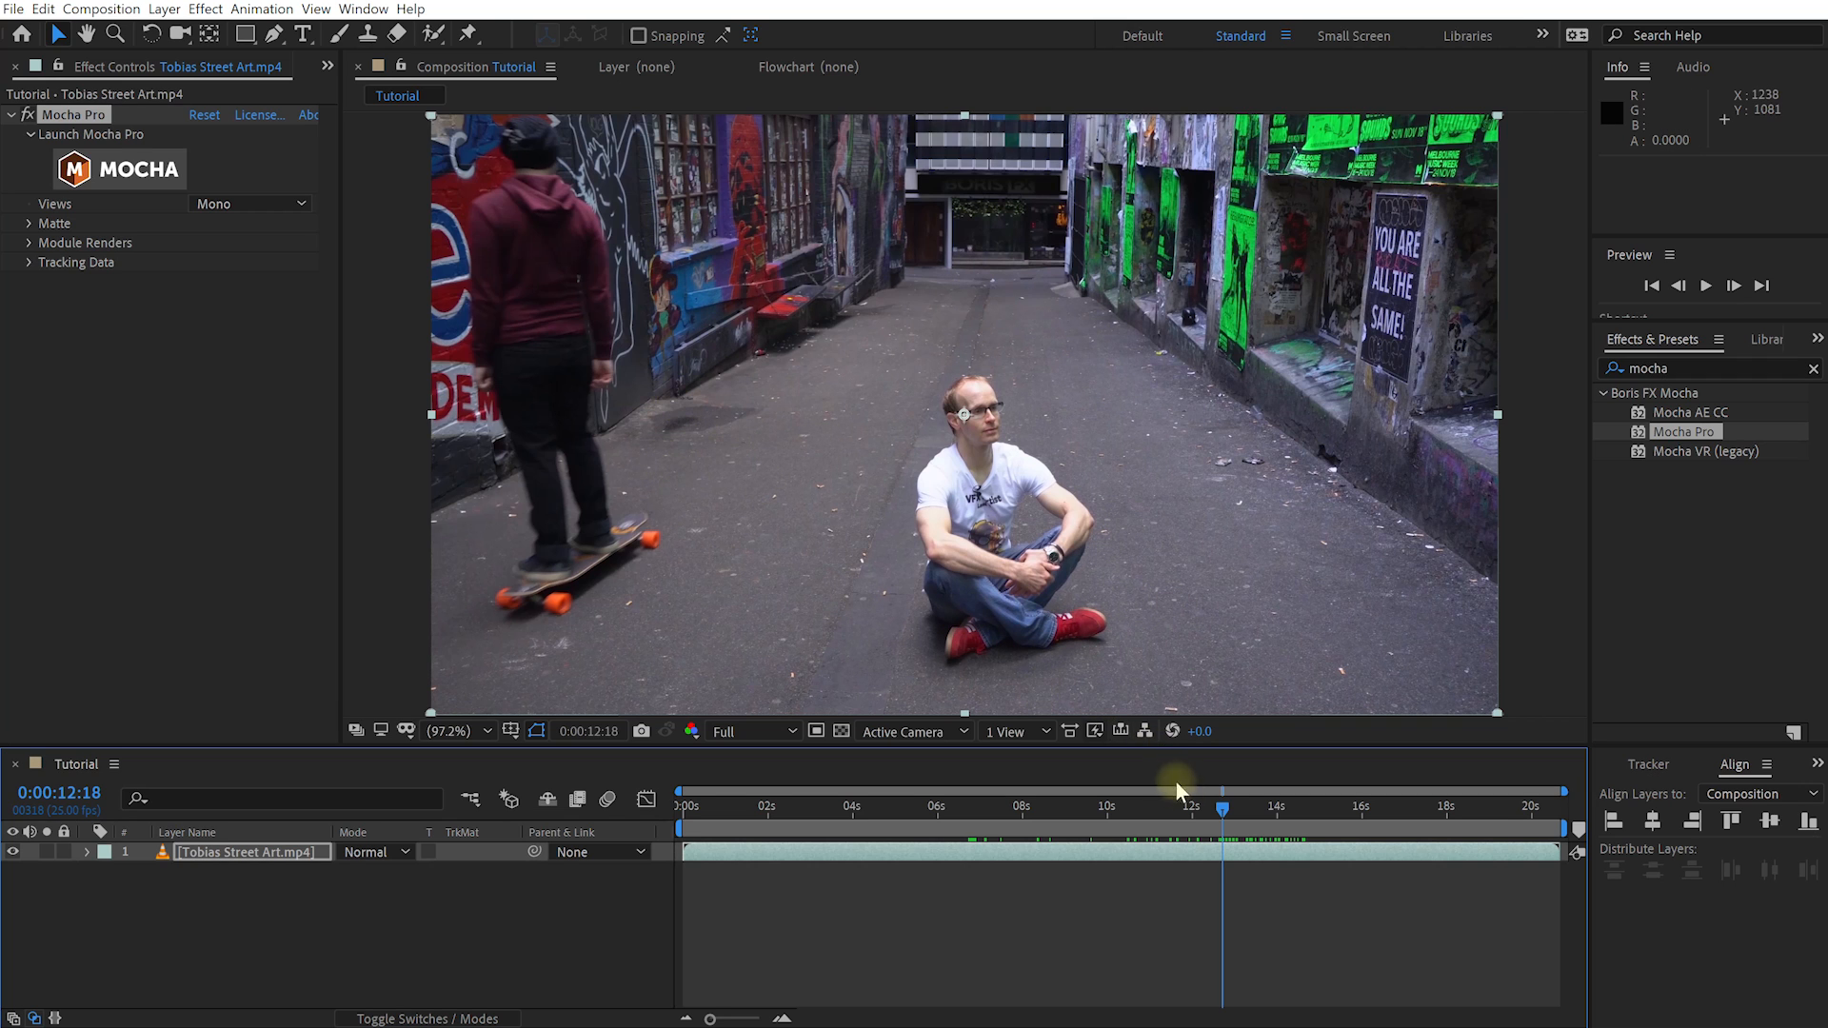
drag(1192, 814, 975, 821)
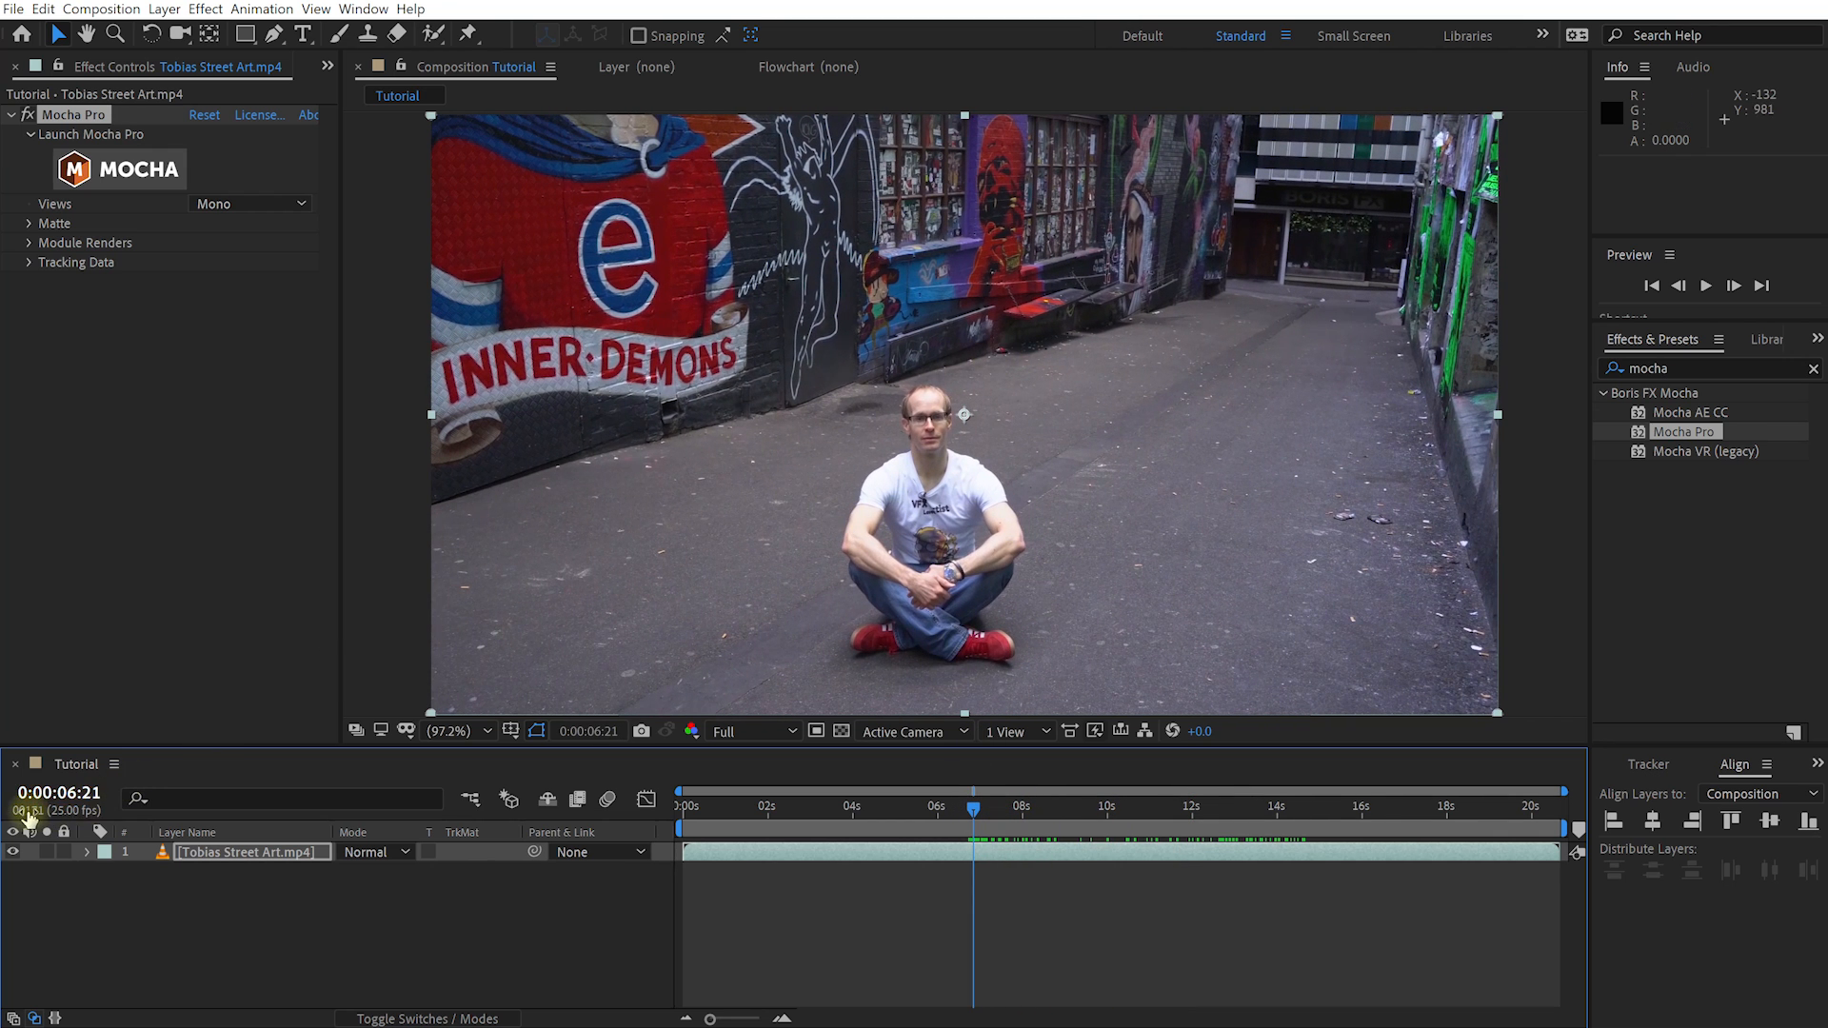
click(219, 853)
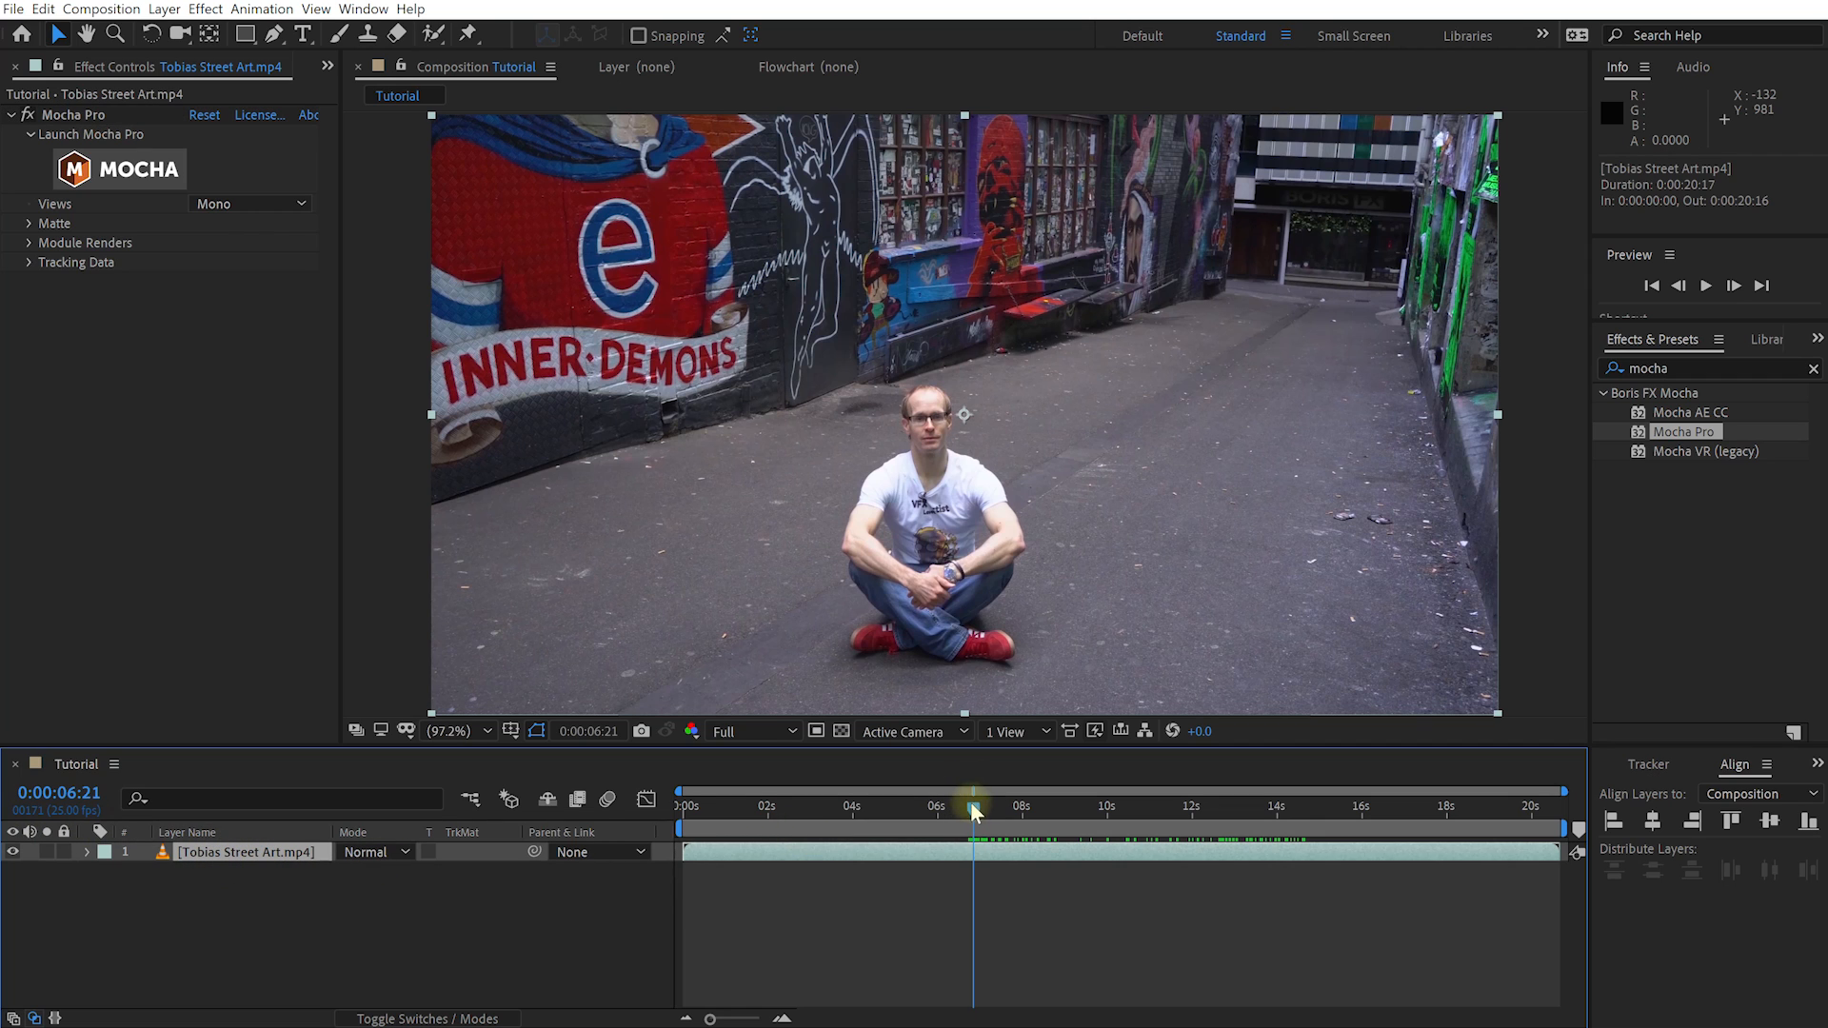
key(ctrl+d)
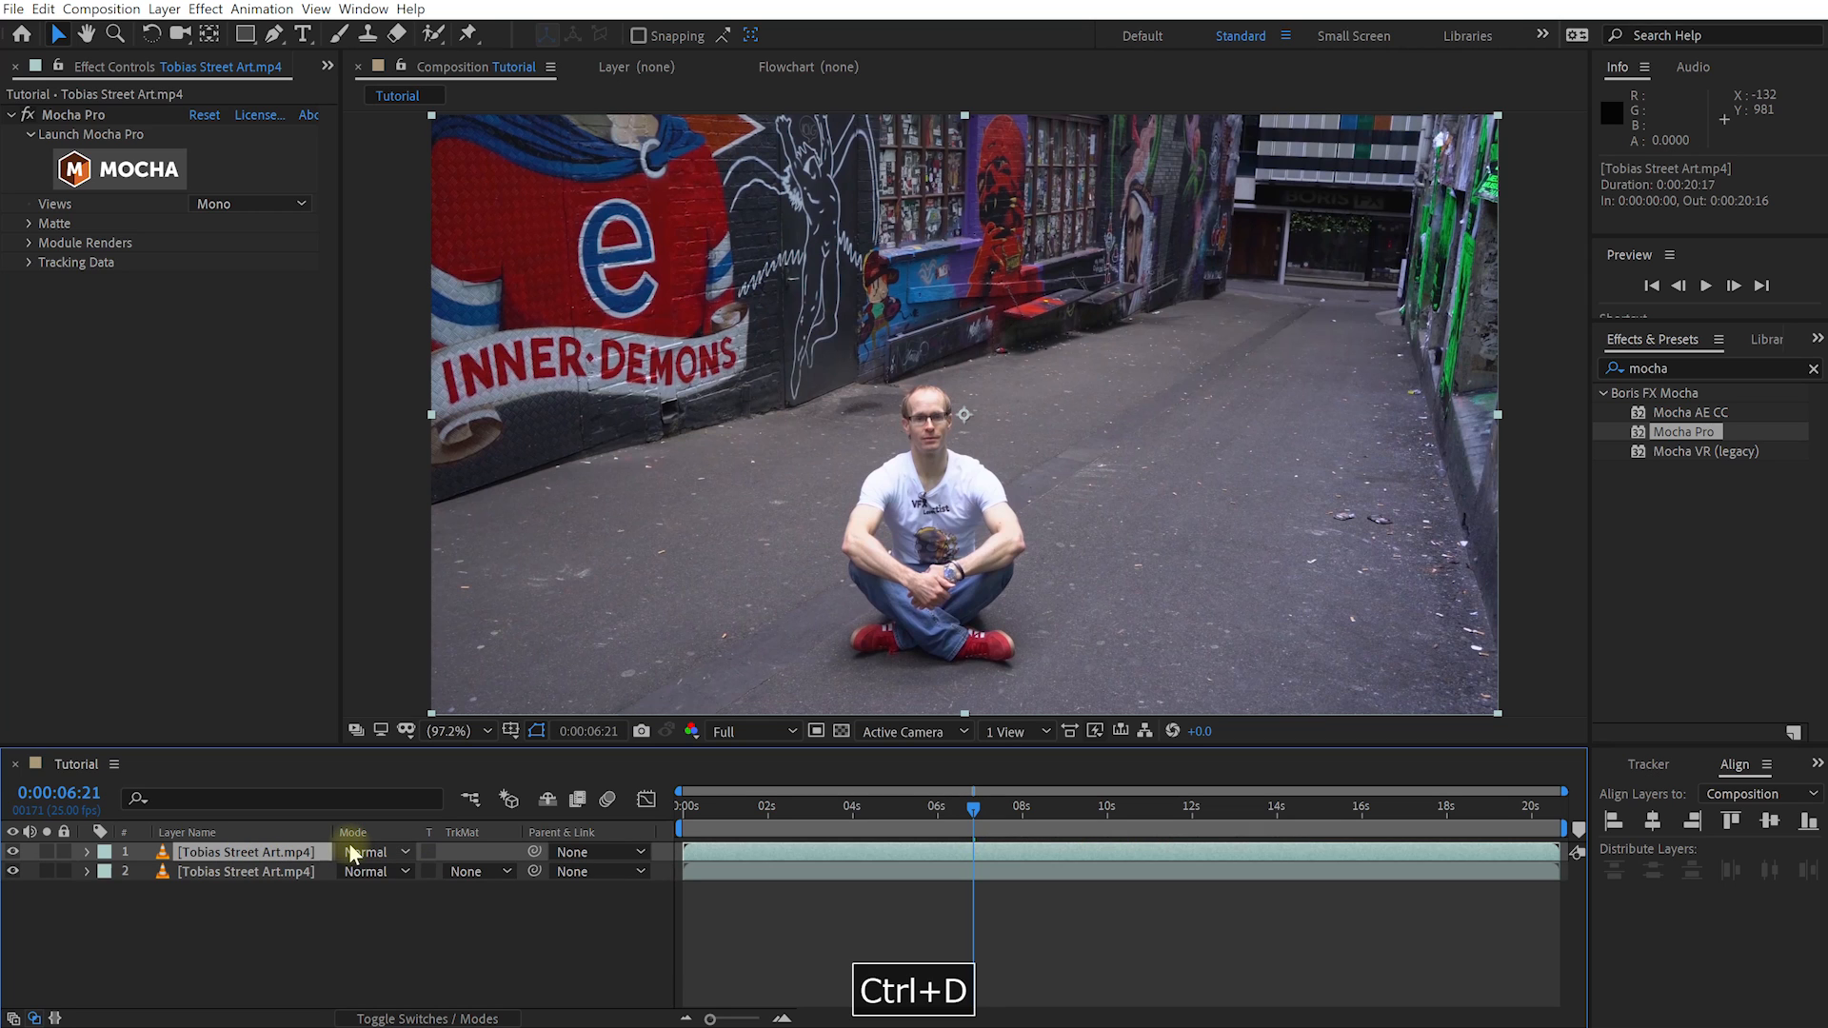
key(alt+bracketleft)
Step: Rename the trimmed footage copy with the seated man's first name followed by "Remove"
key(Return)
text(Tobias Remove)
key(Return)
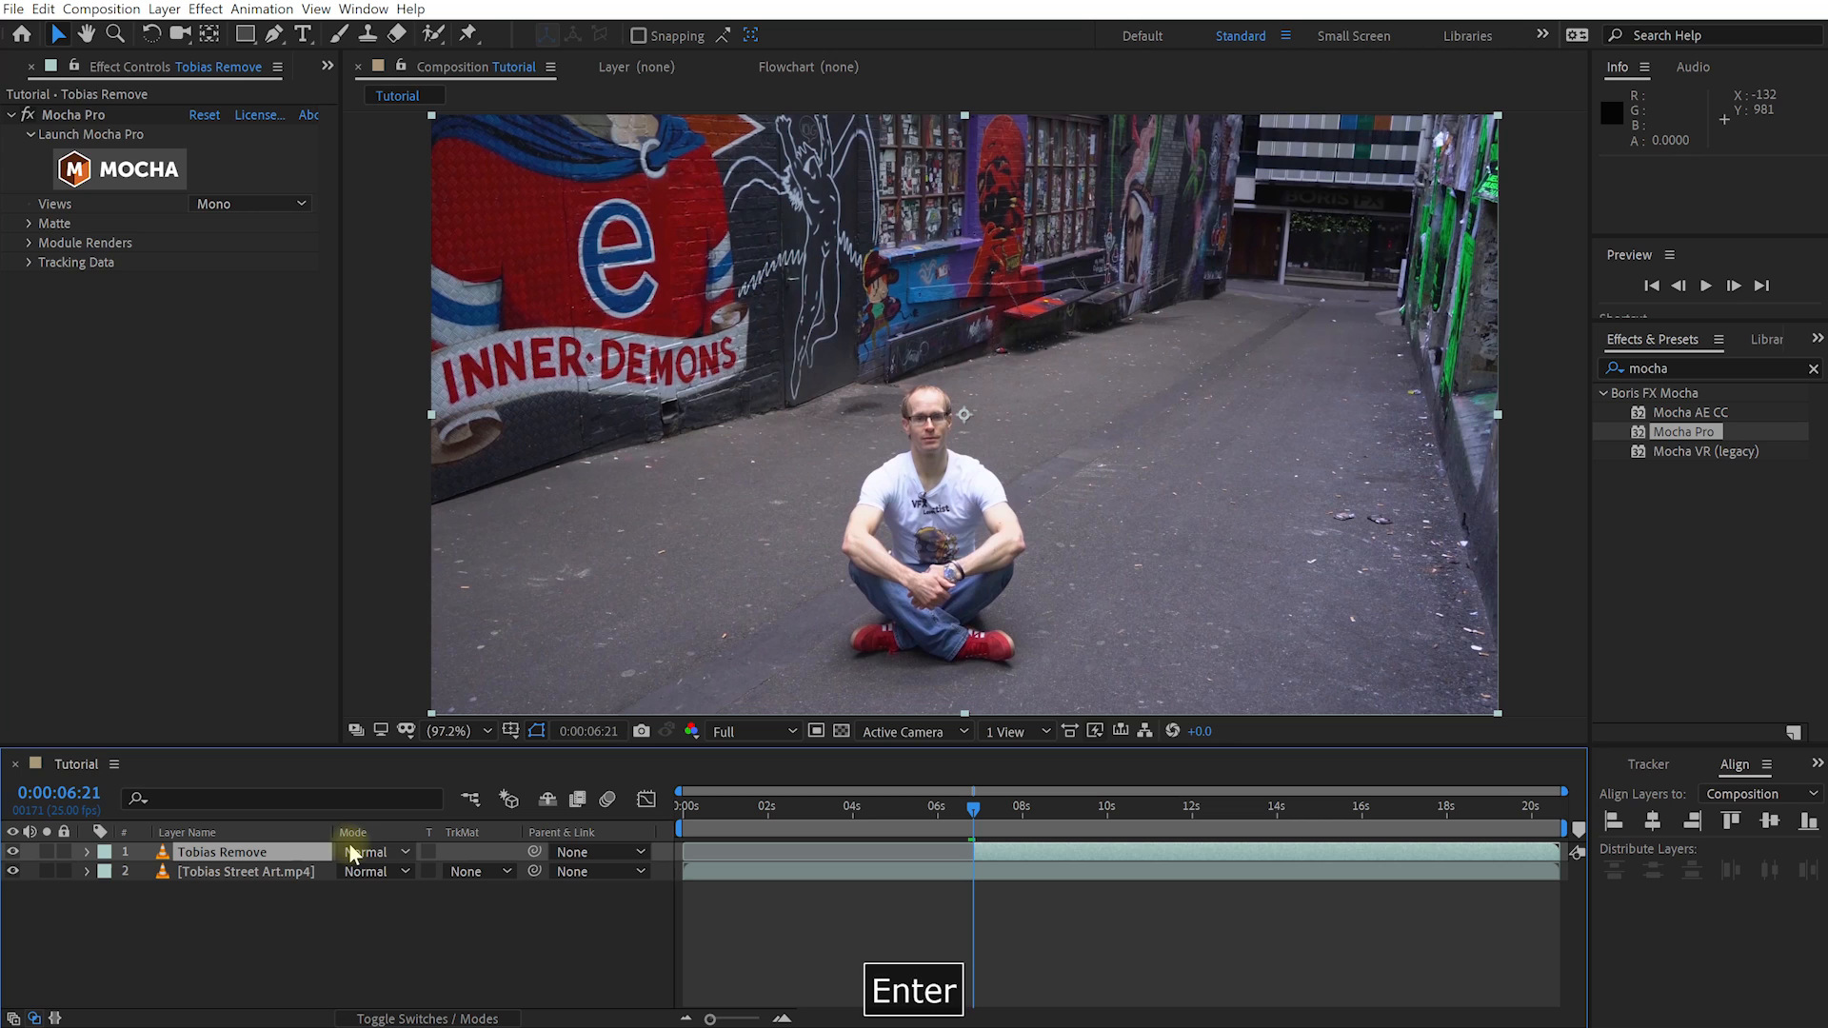
Step: Enable the Mocha Pro module render on the Remove layer with the Remove module and check the result at 0:00:11:04
click(75, 116)
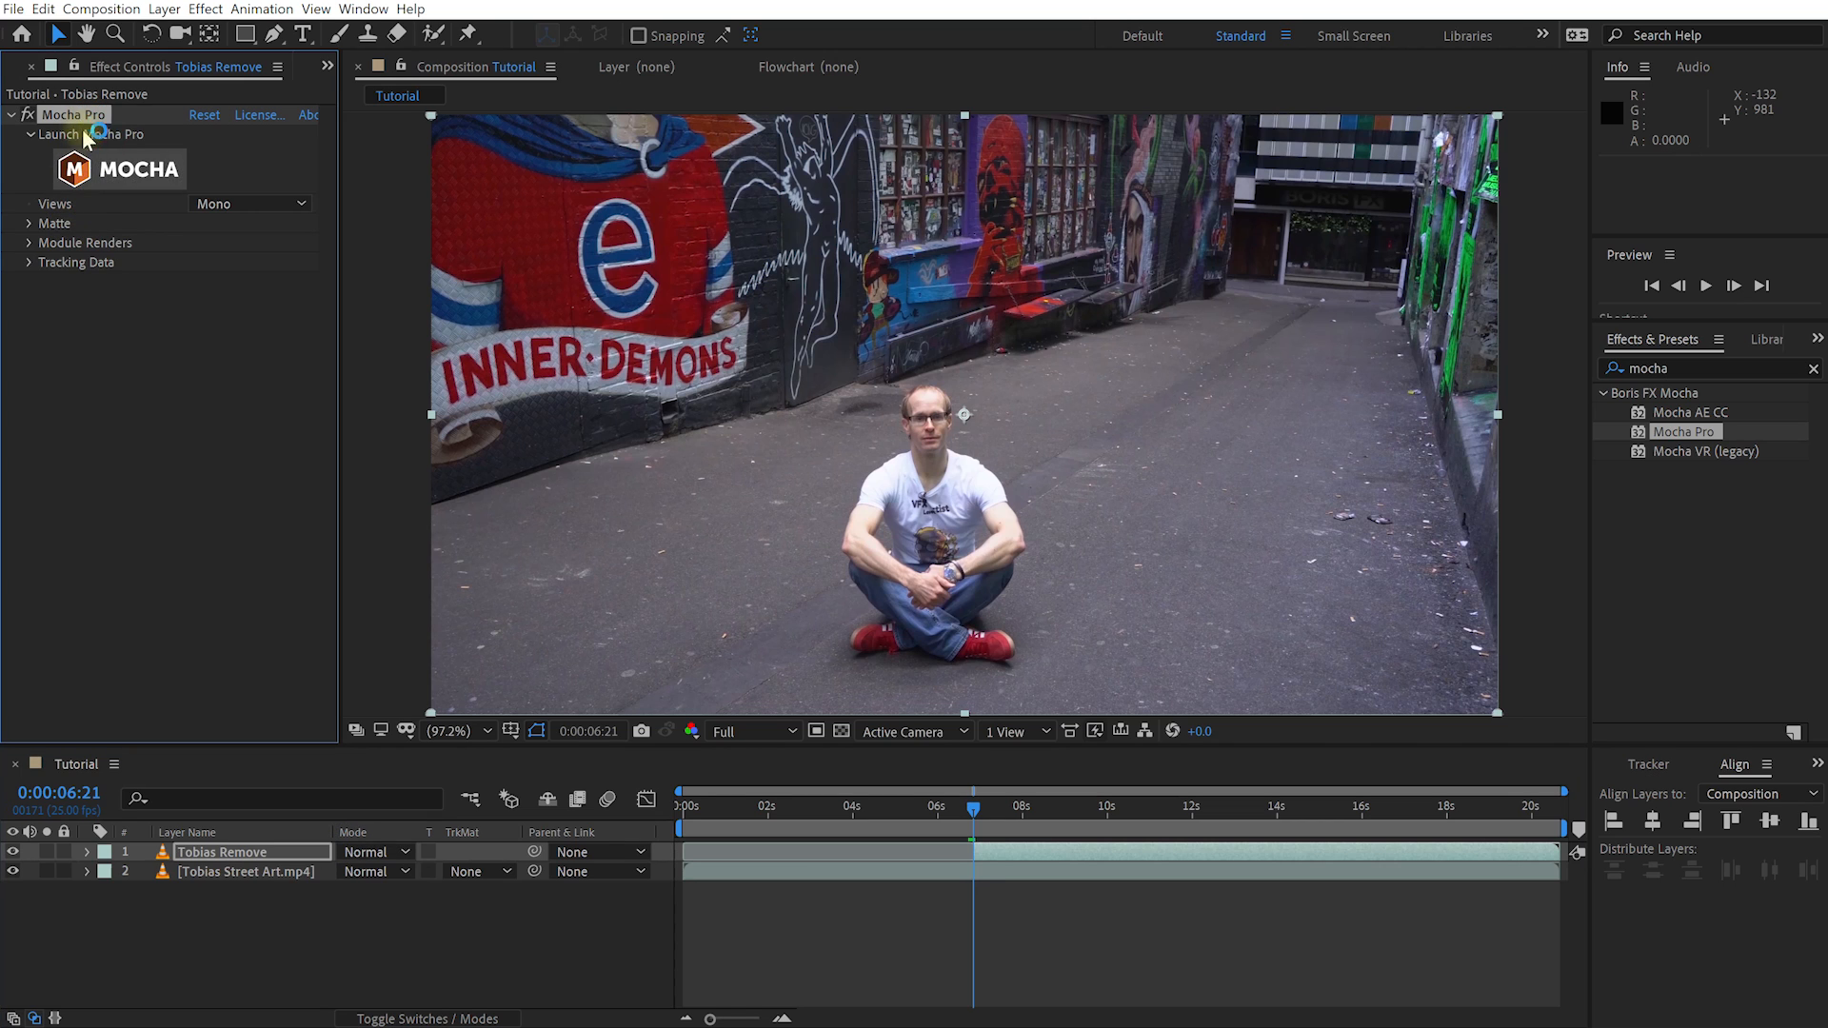
click(29, 244)
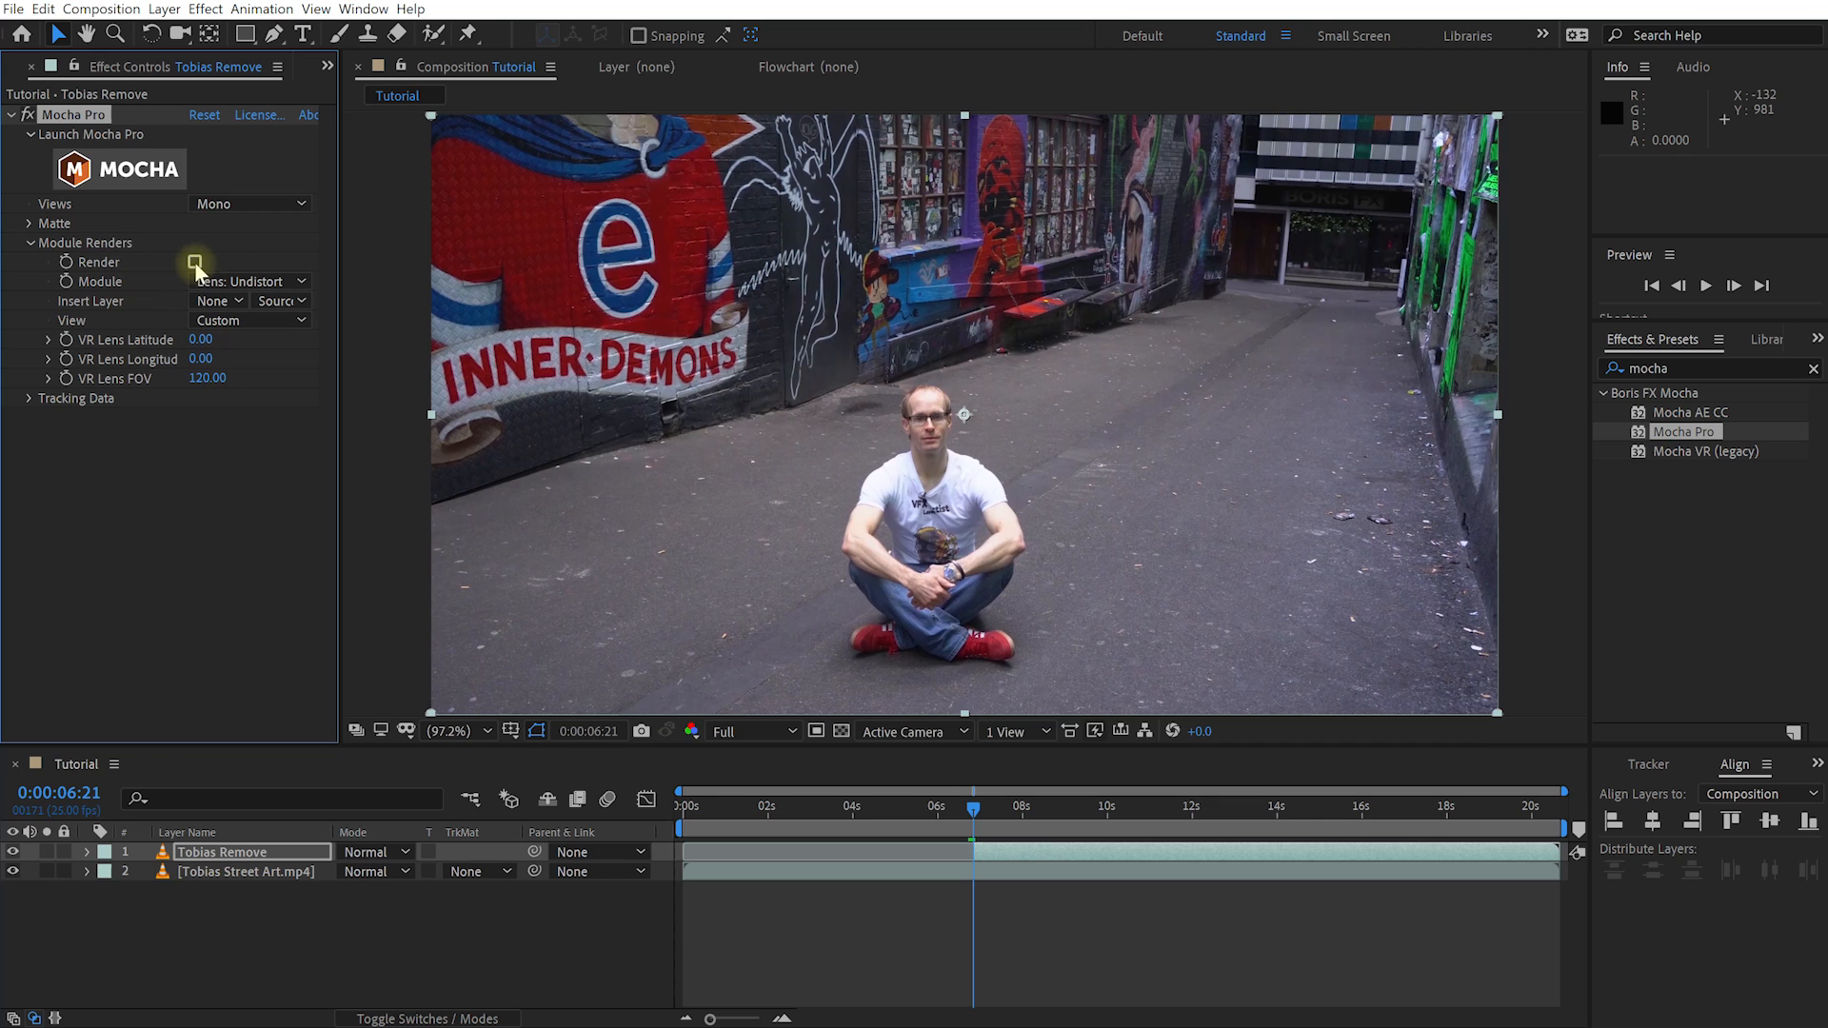
click(273, 281)
click(273, 347)
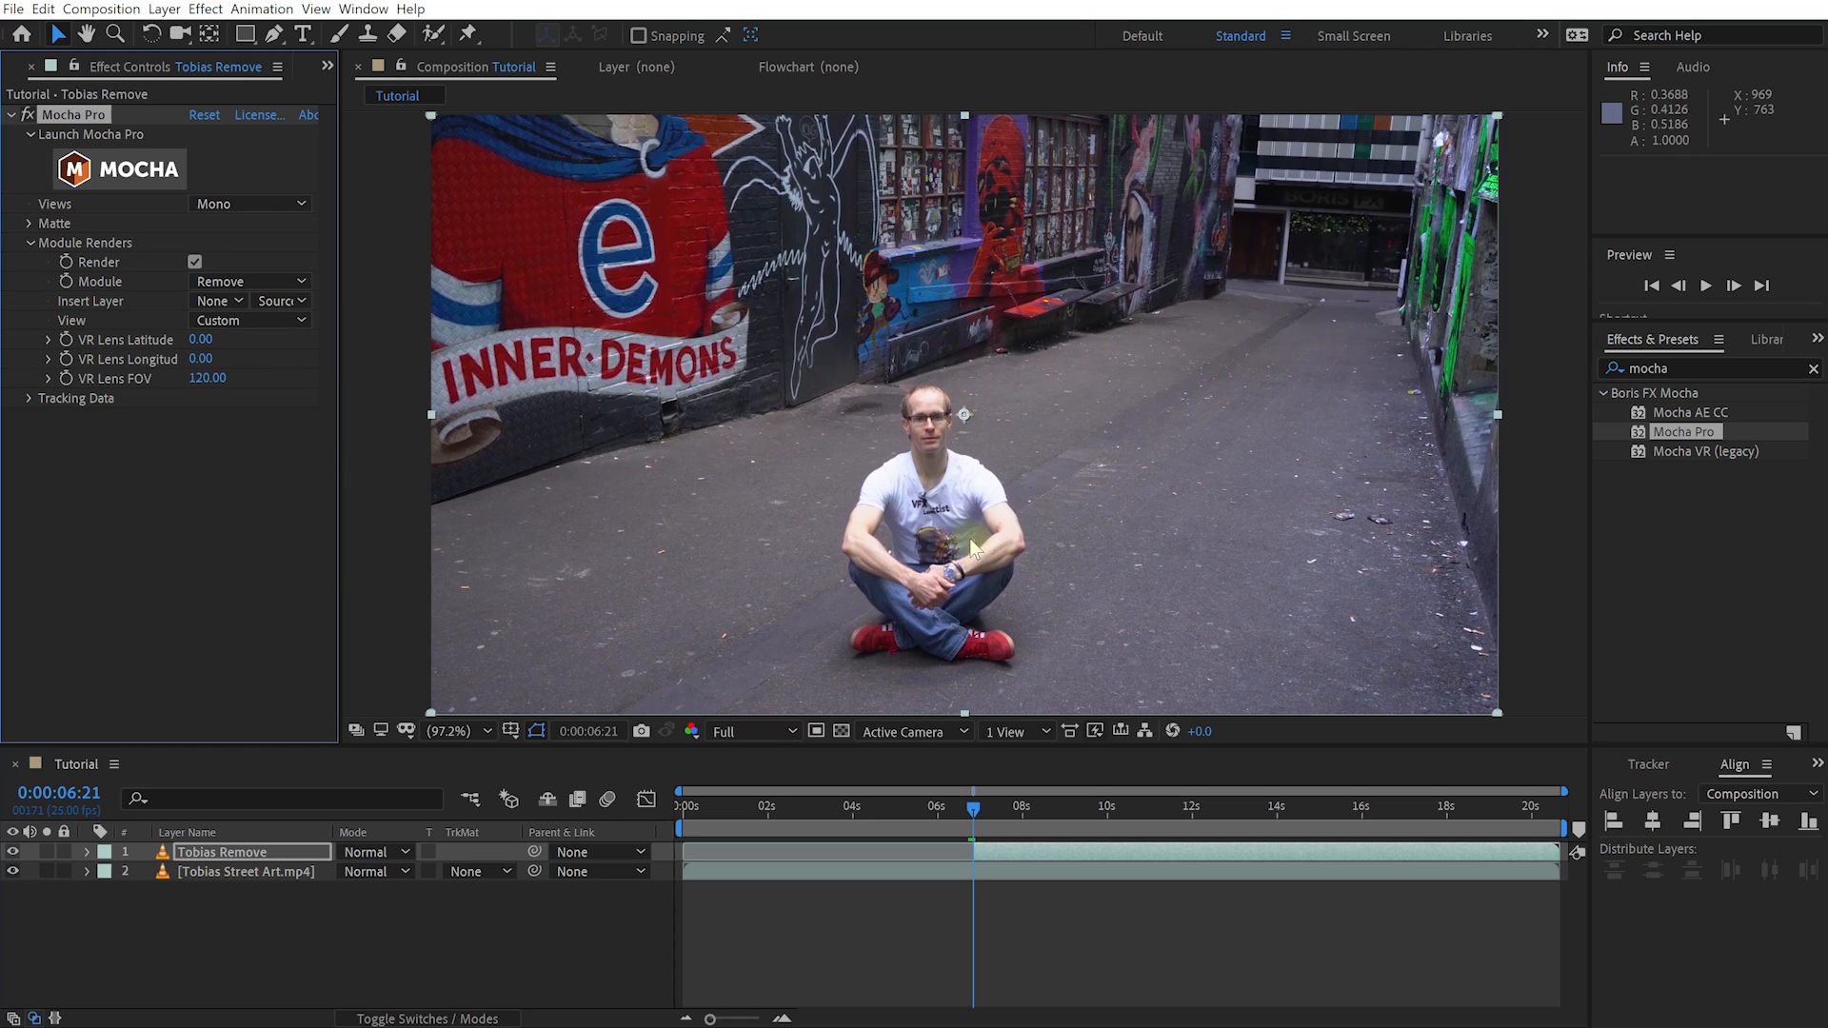
click(1157, 810)
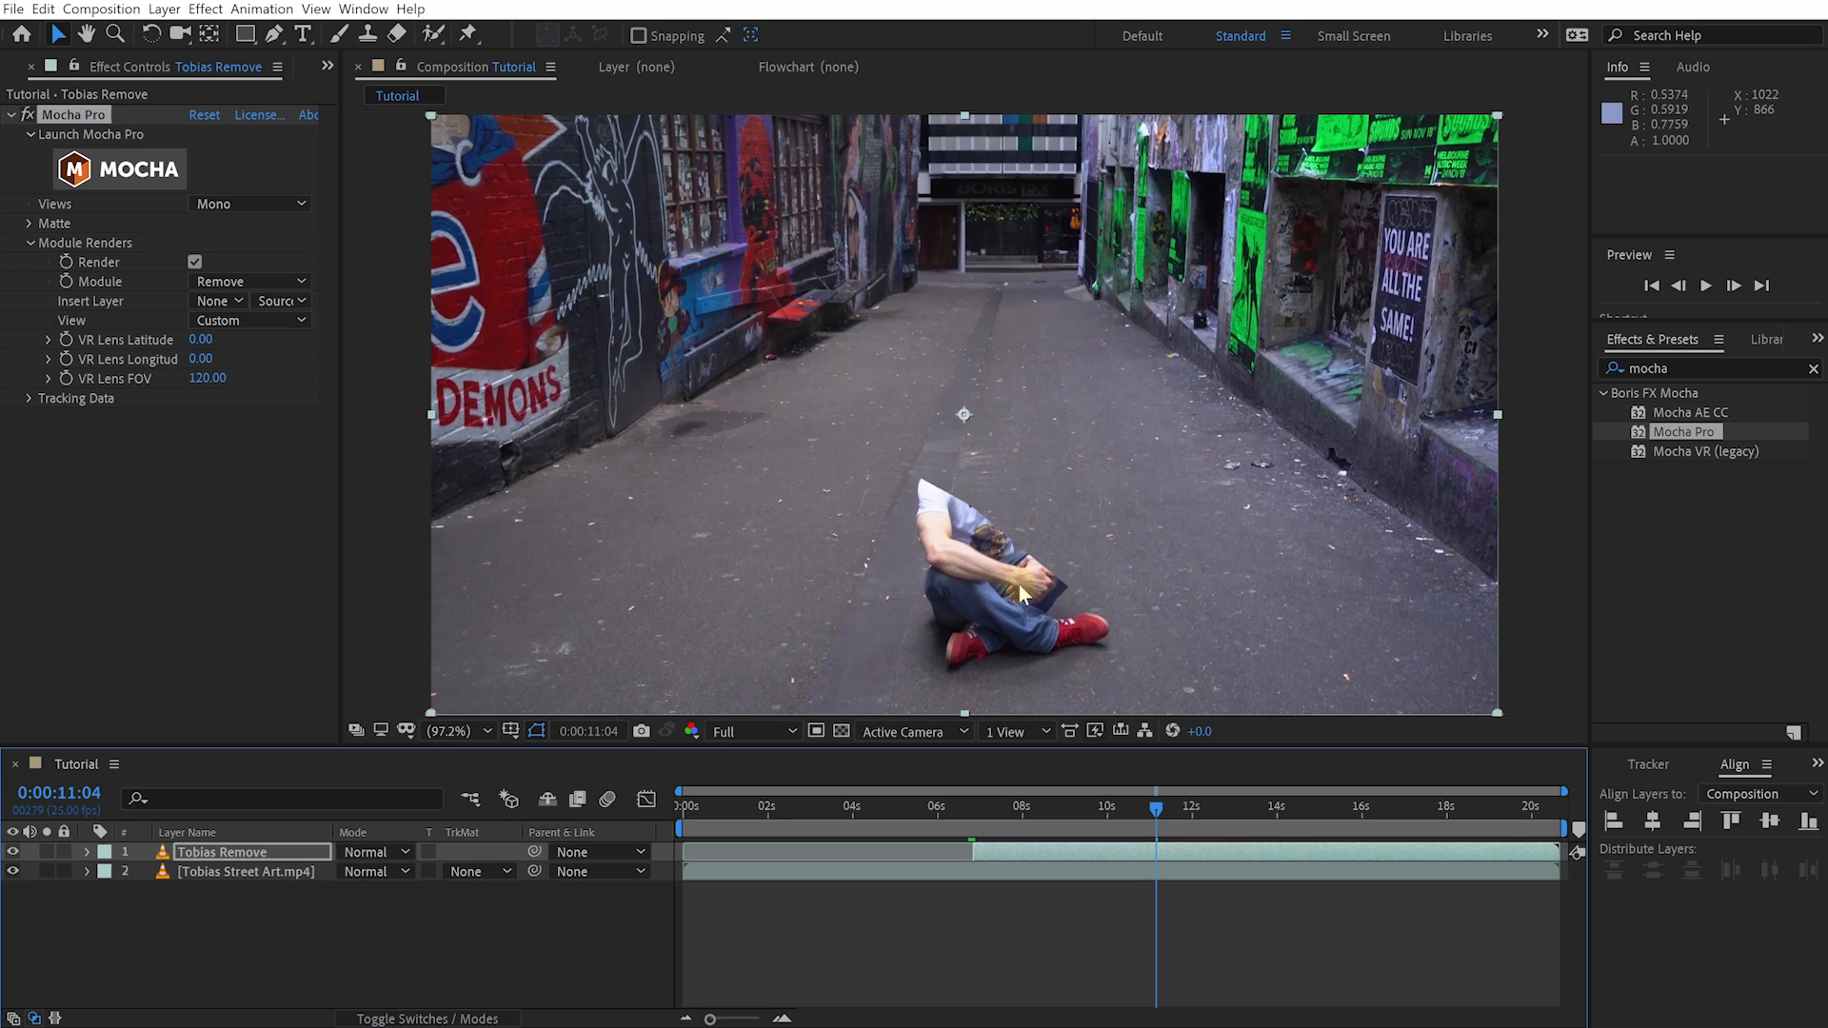
Step: Duplicate the Remove layer and change the last part of the copy's name to "Insert"
click(264, 854)
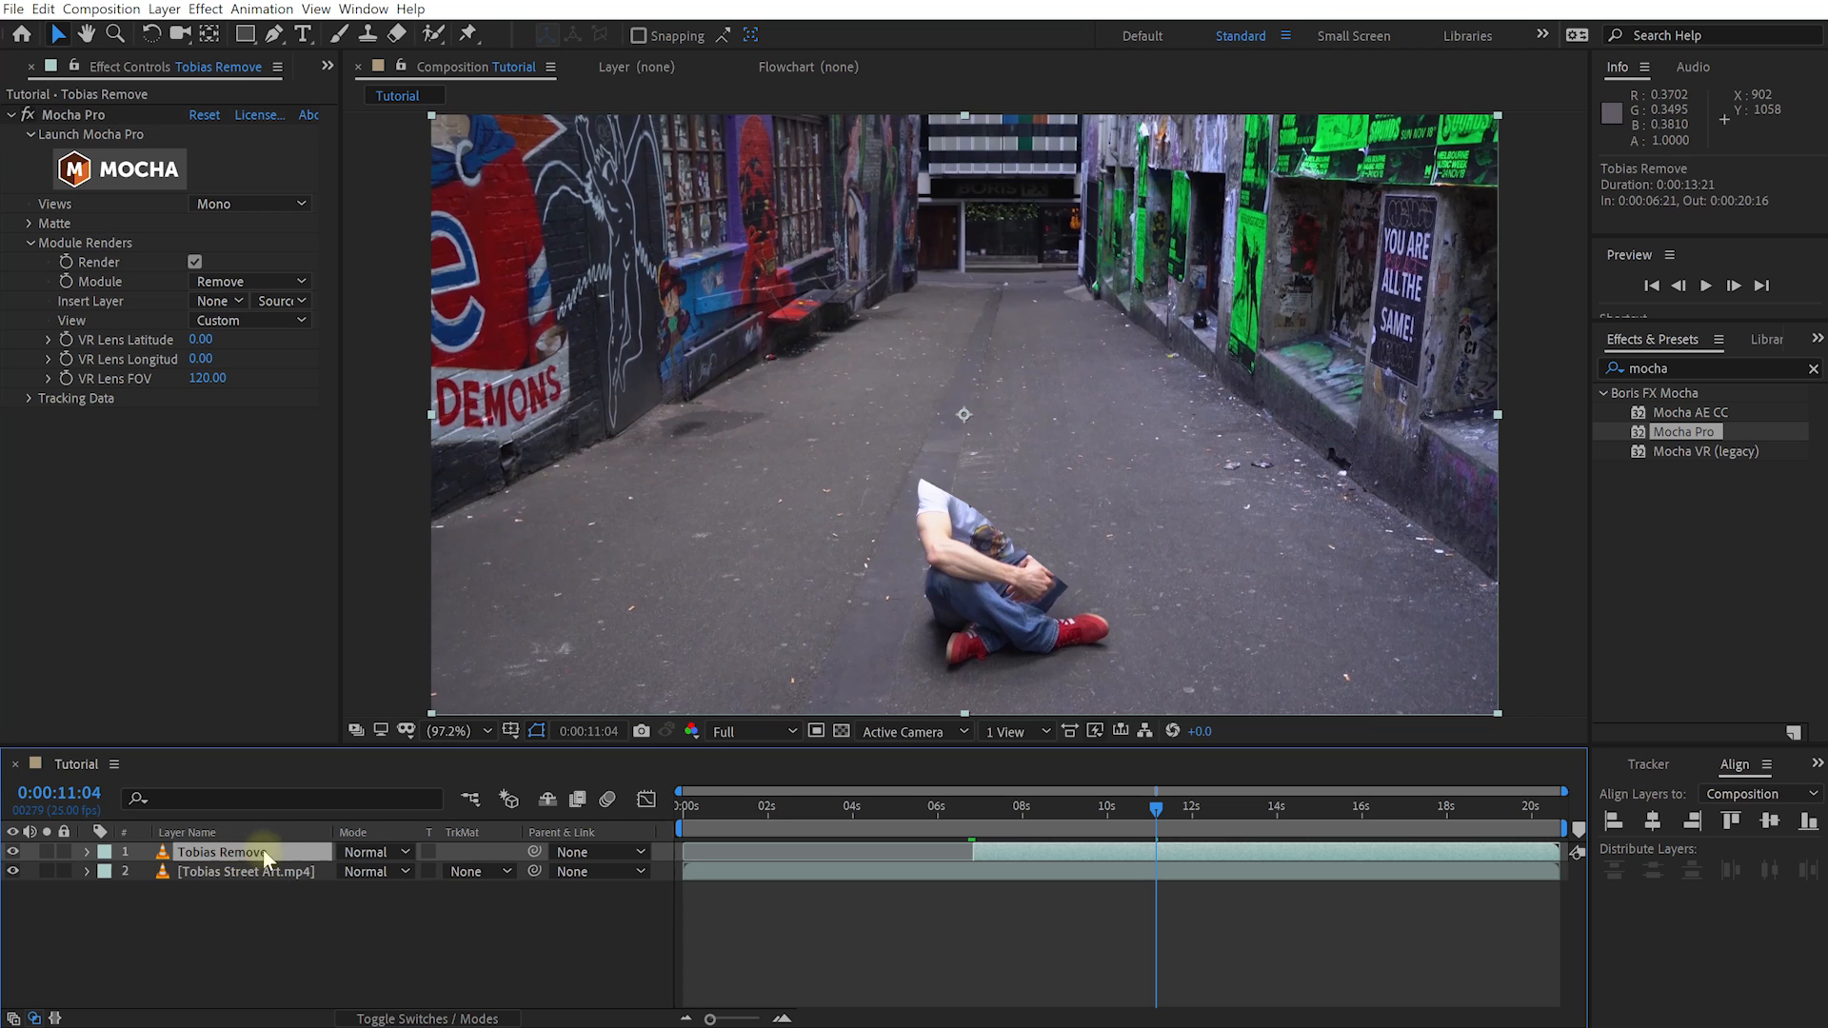
key(ctrl+d)
key(Return)
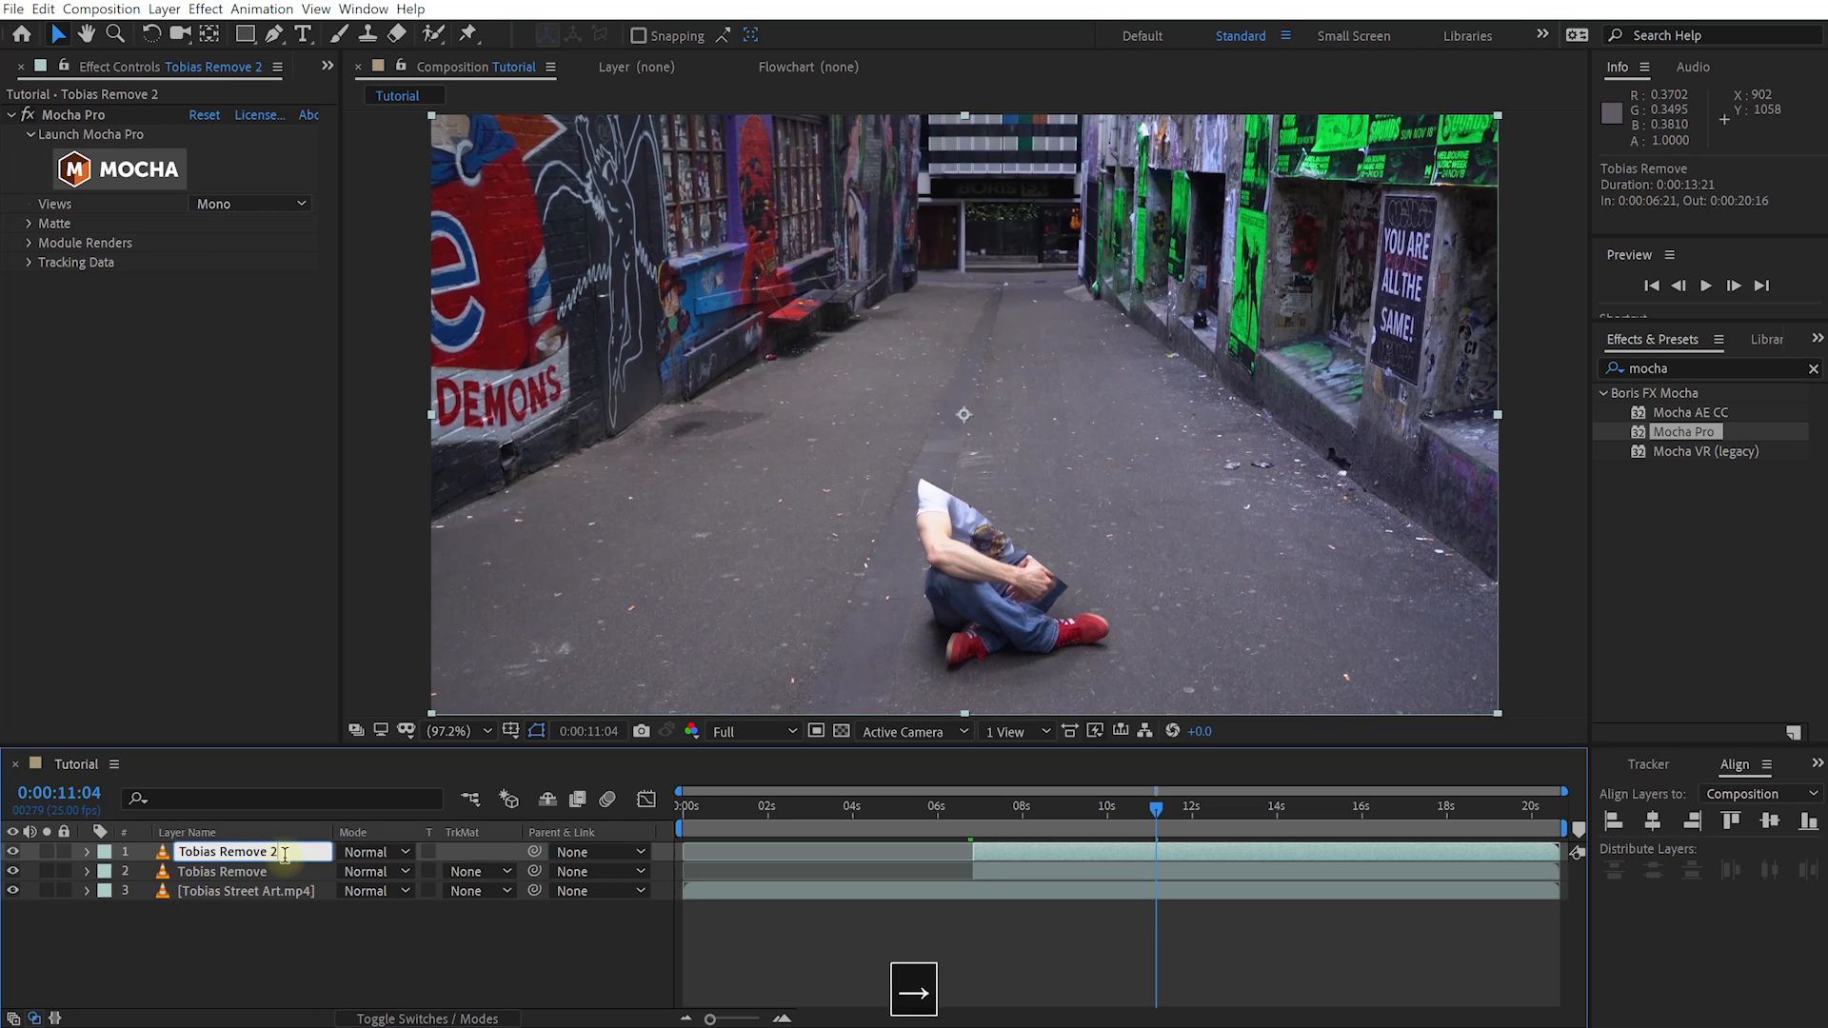
key(ctrl+shift+Left)
key(ctrl+shift+Left)
text(Insert)
key(Return)
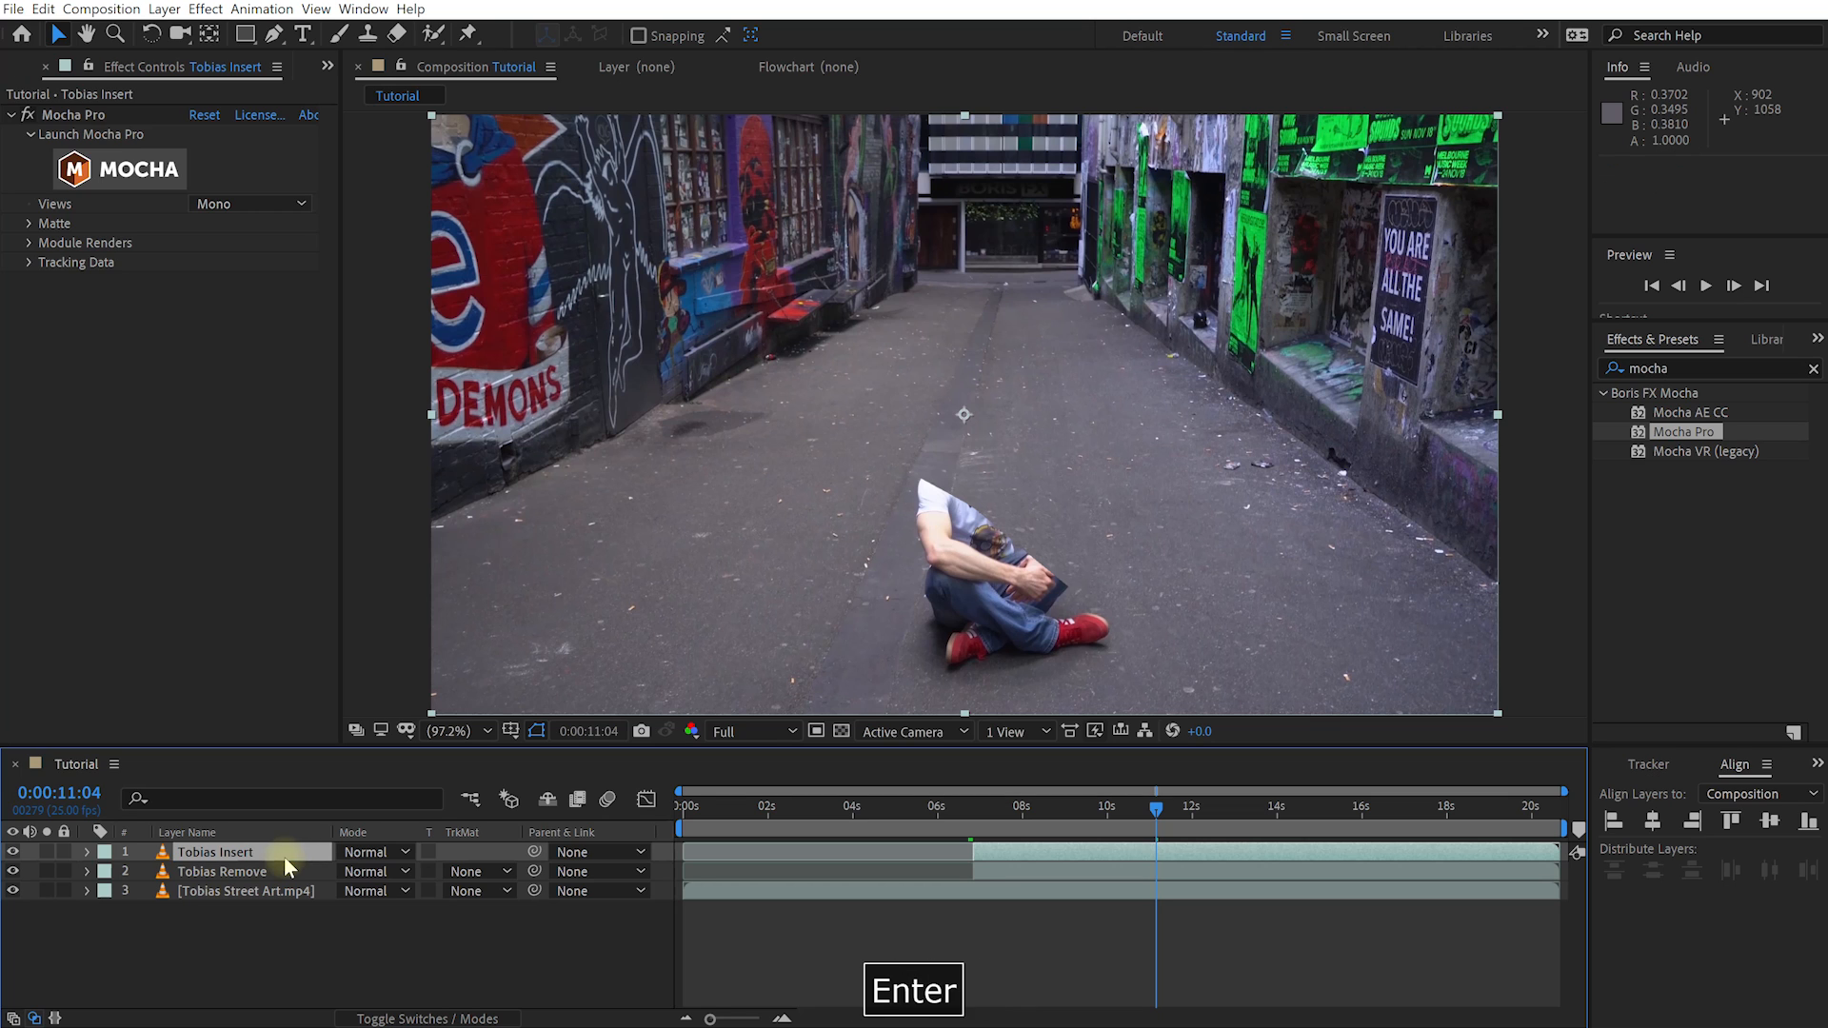
Step: Set the Mocha Pro render module of the Insert layer to Insert: Cutout
click(39, 243)
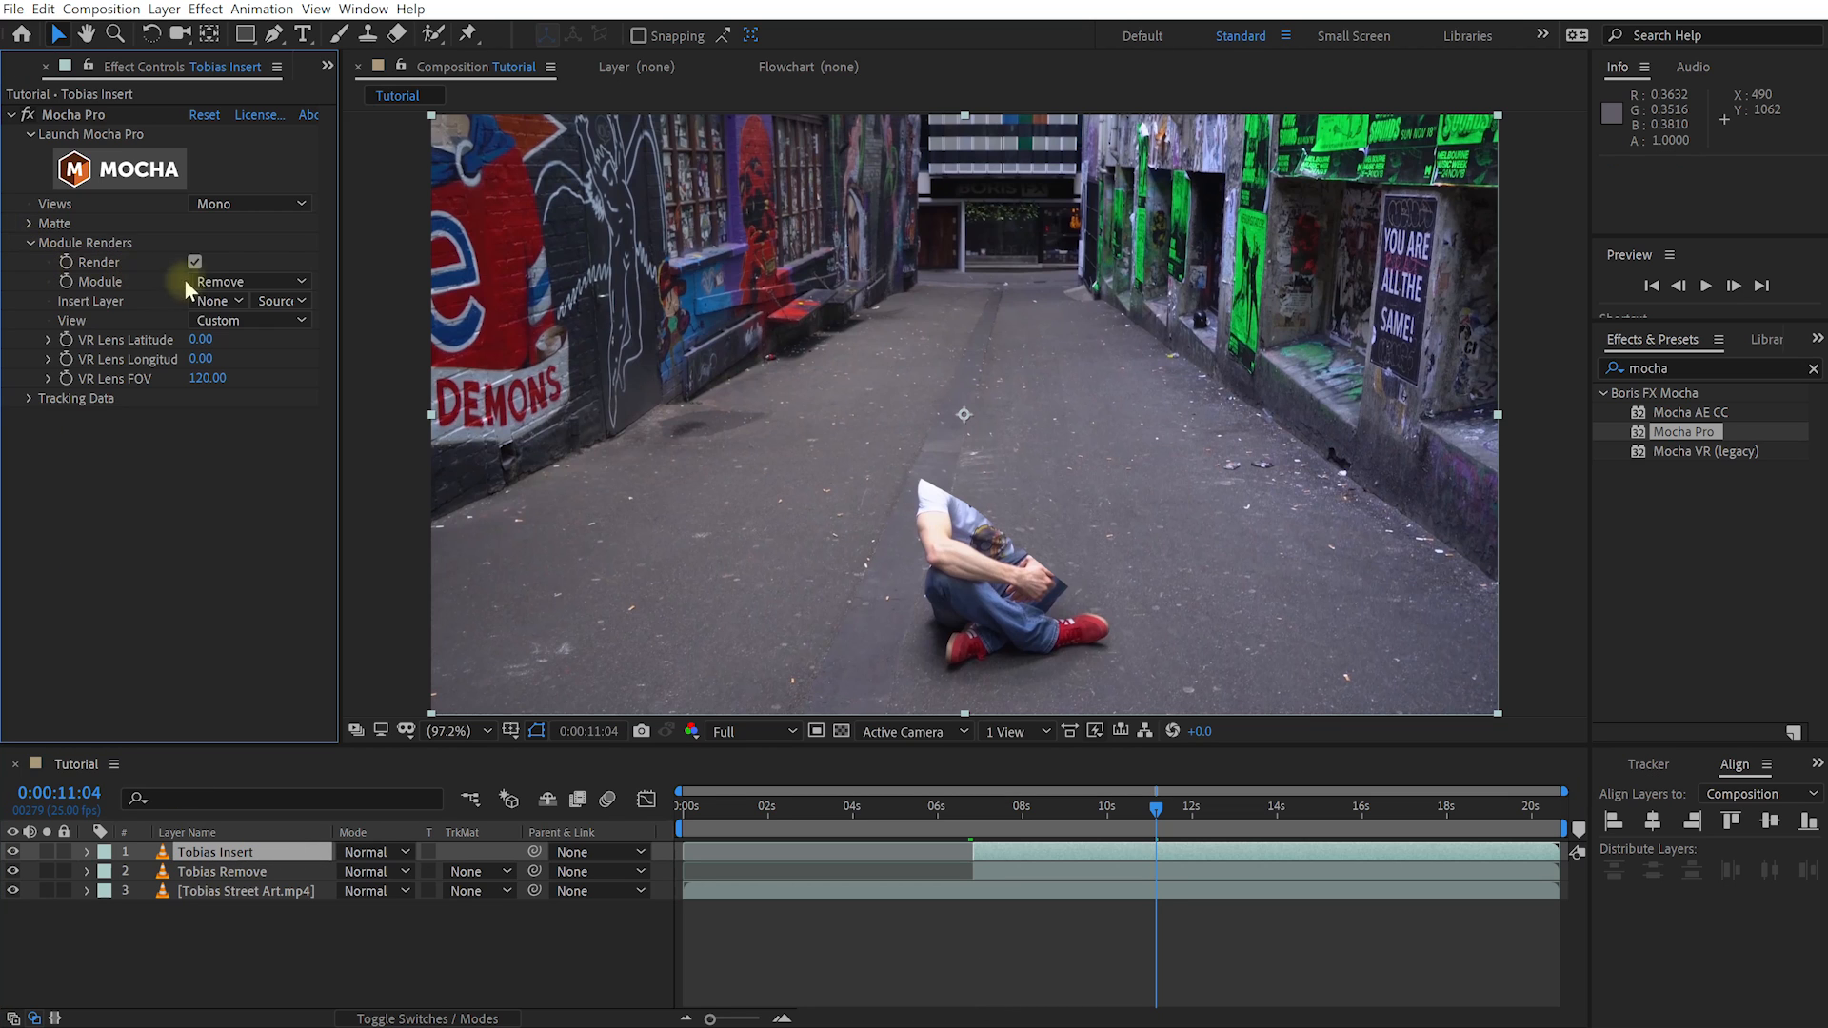
click(277, 282)
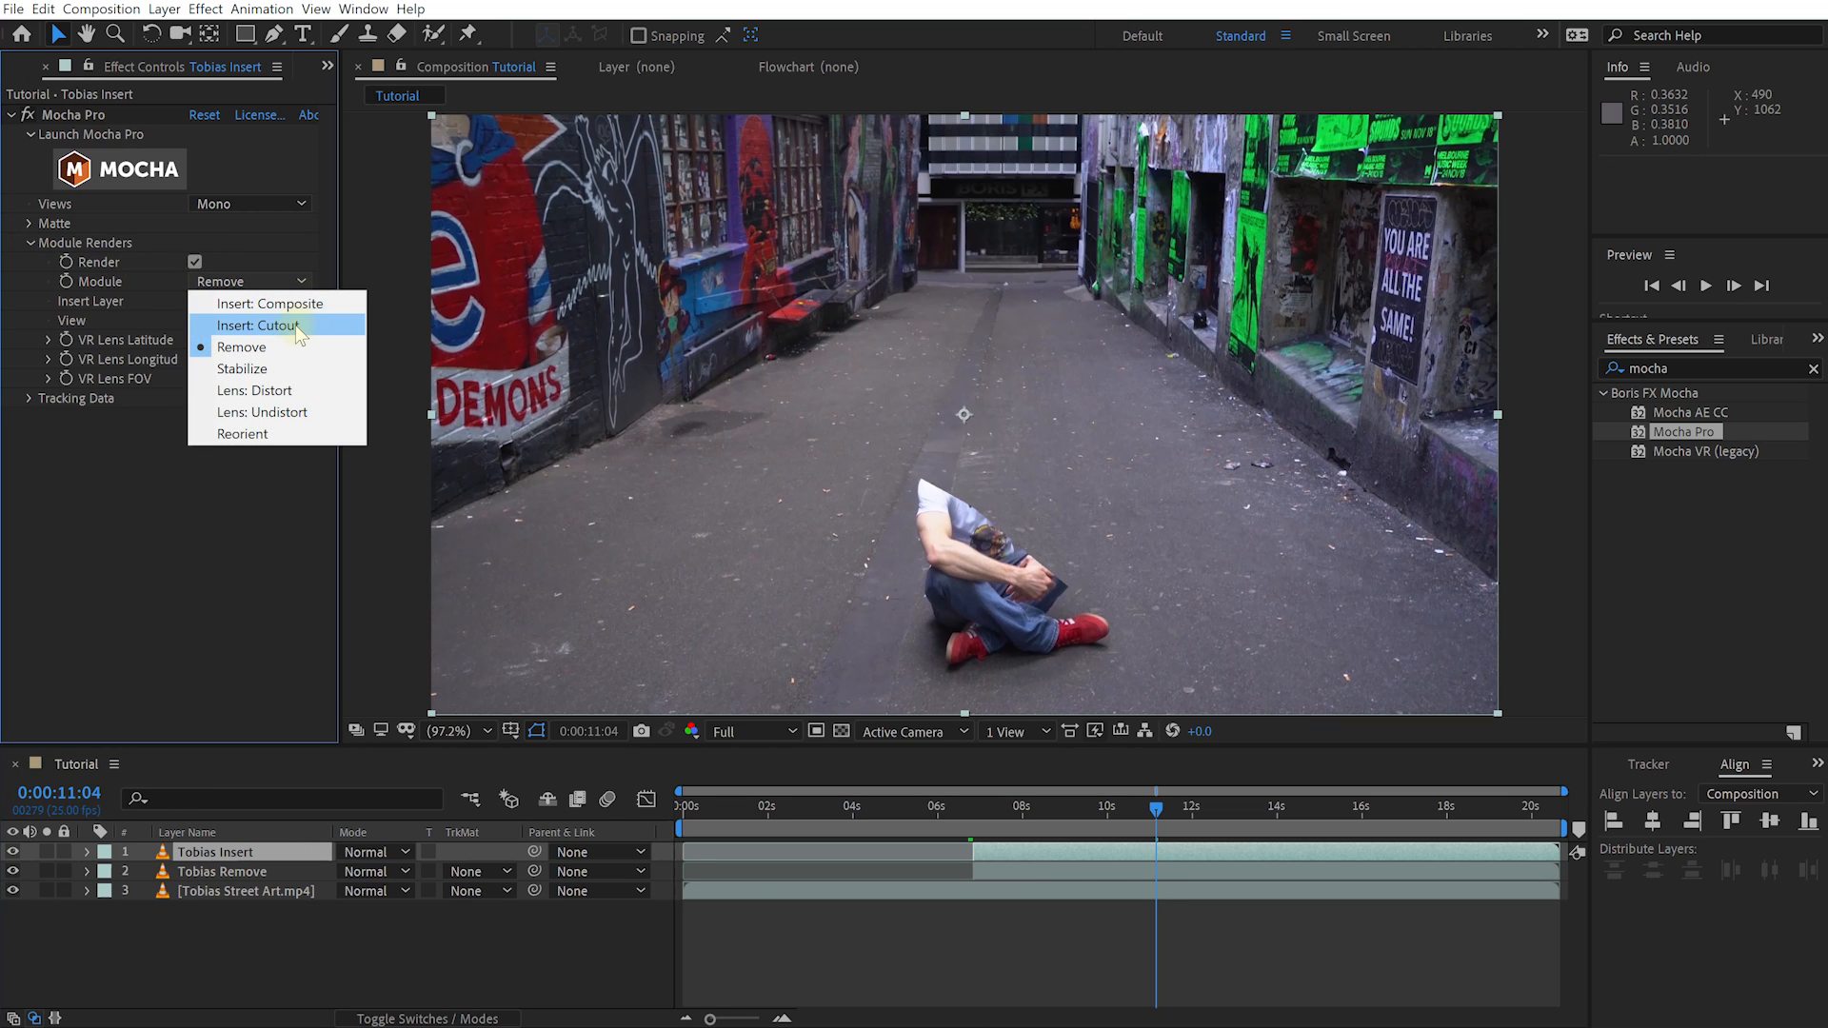
click(296, 325)
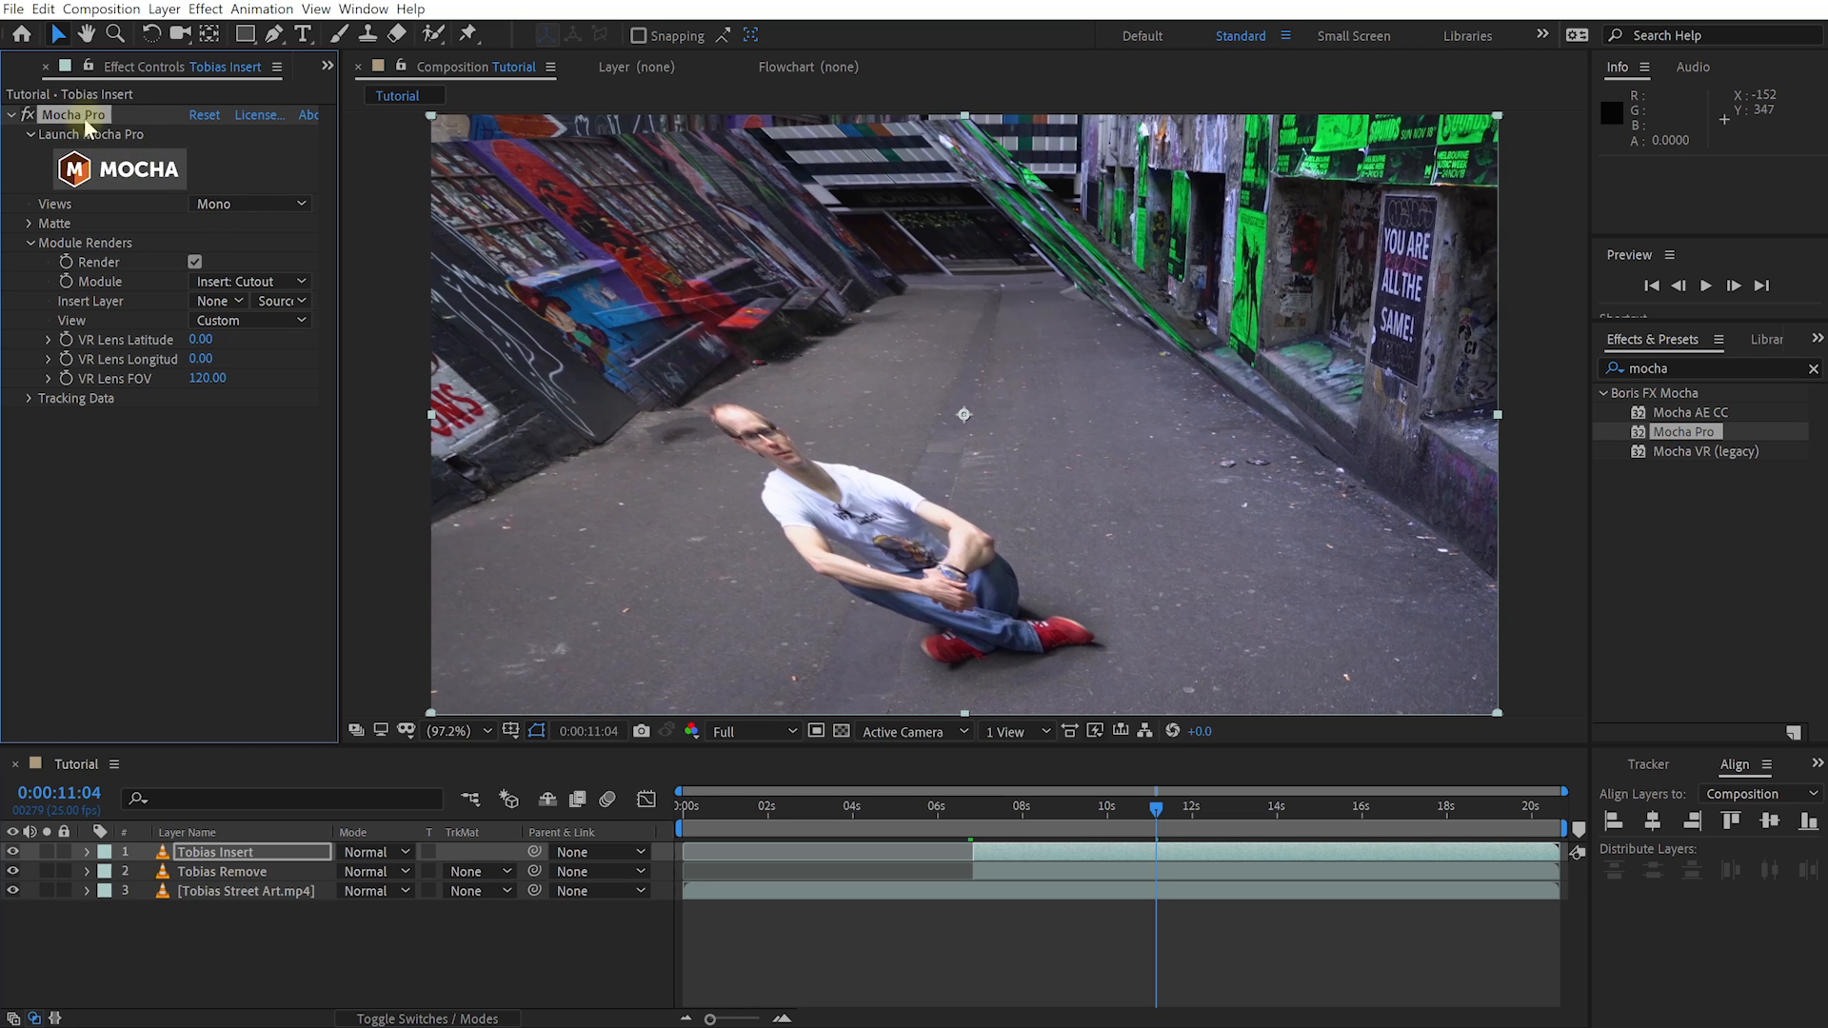
Step: Limit the Insert layer's Mocha matte to the projection layer only, checking it in matte view, and apply the matte
click(29, 225)
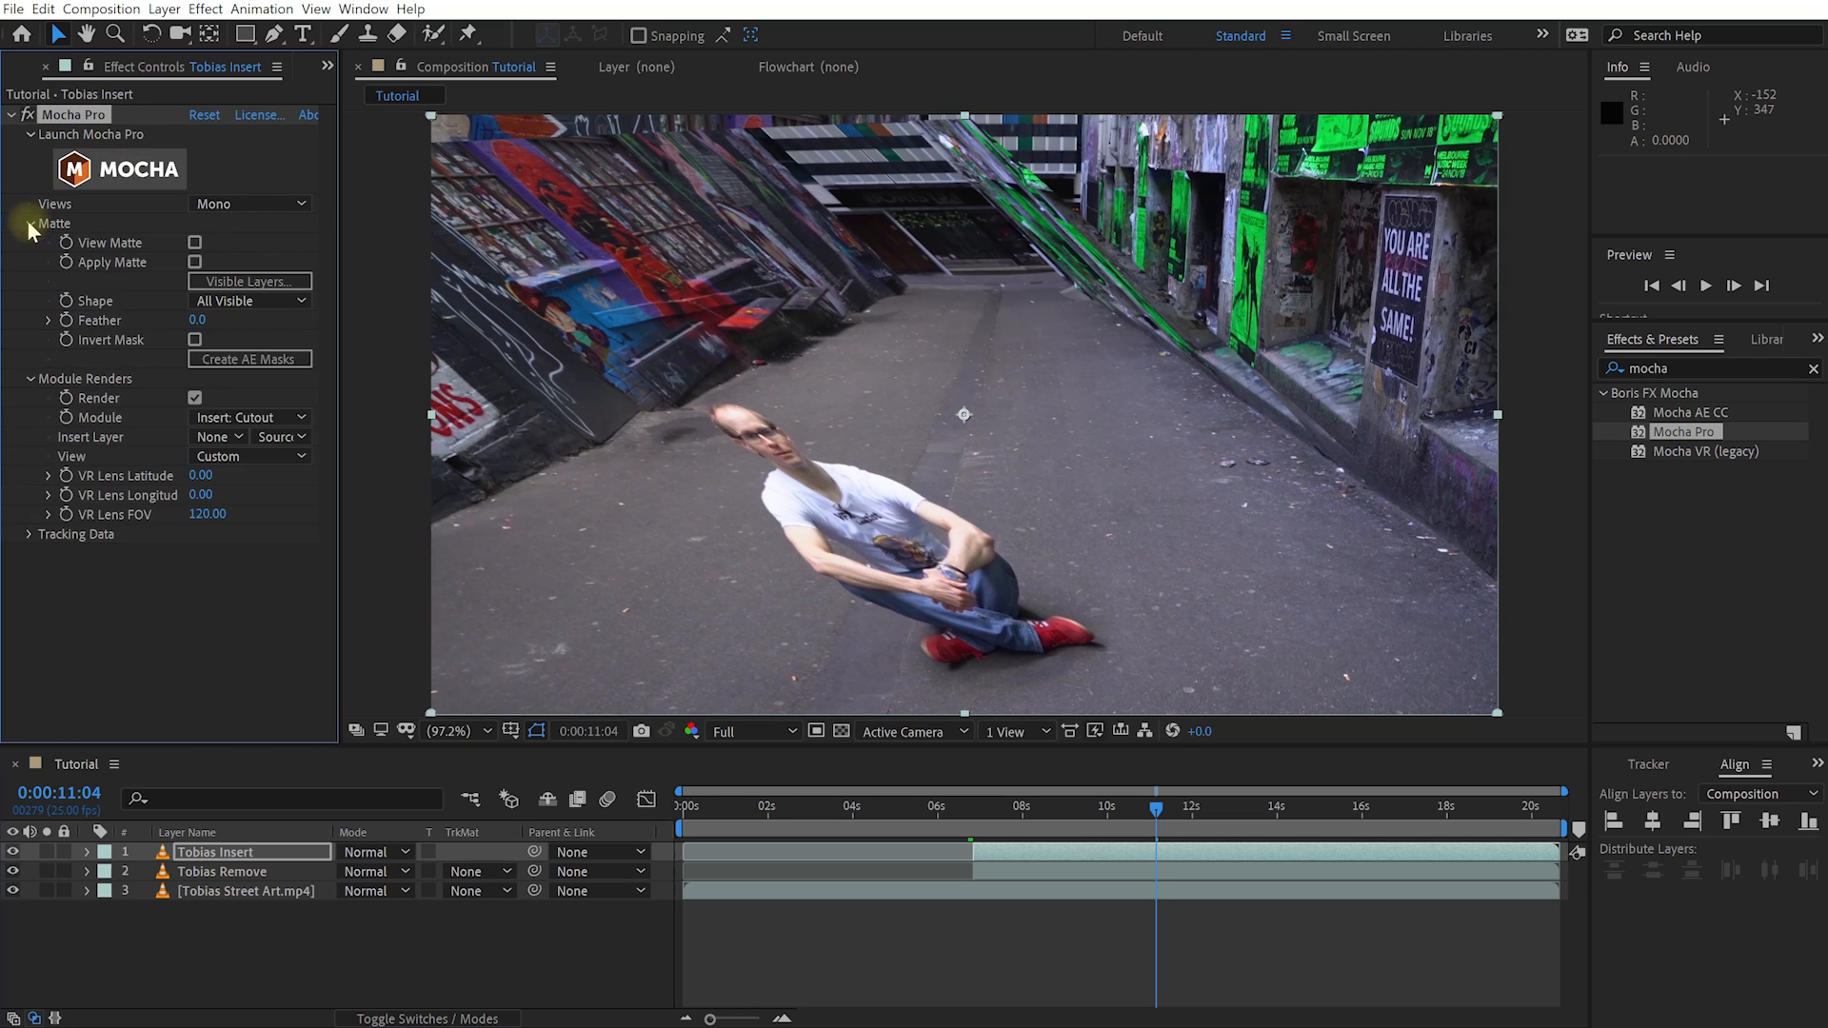
click(195, 244)
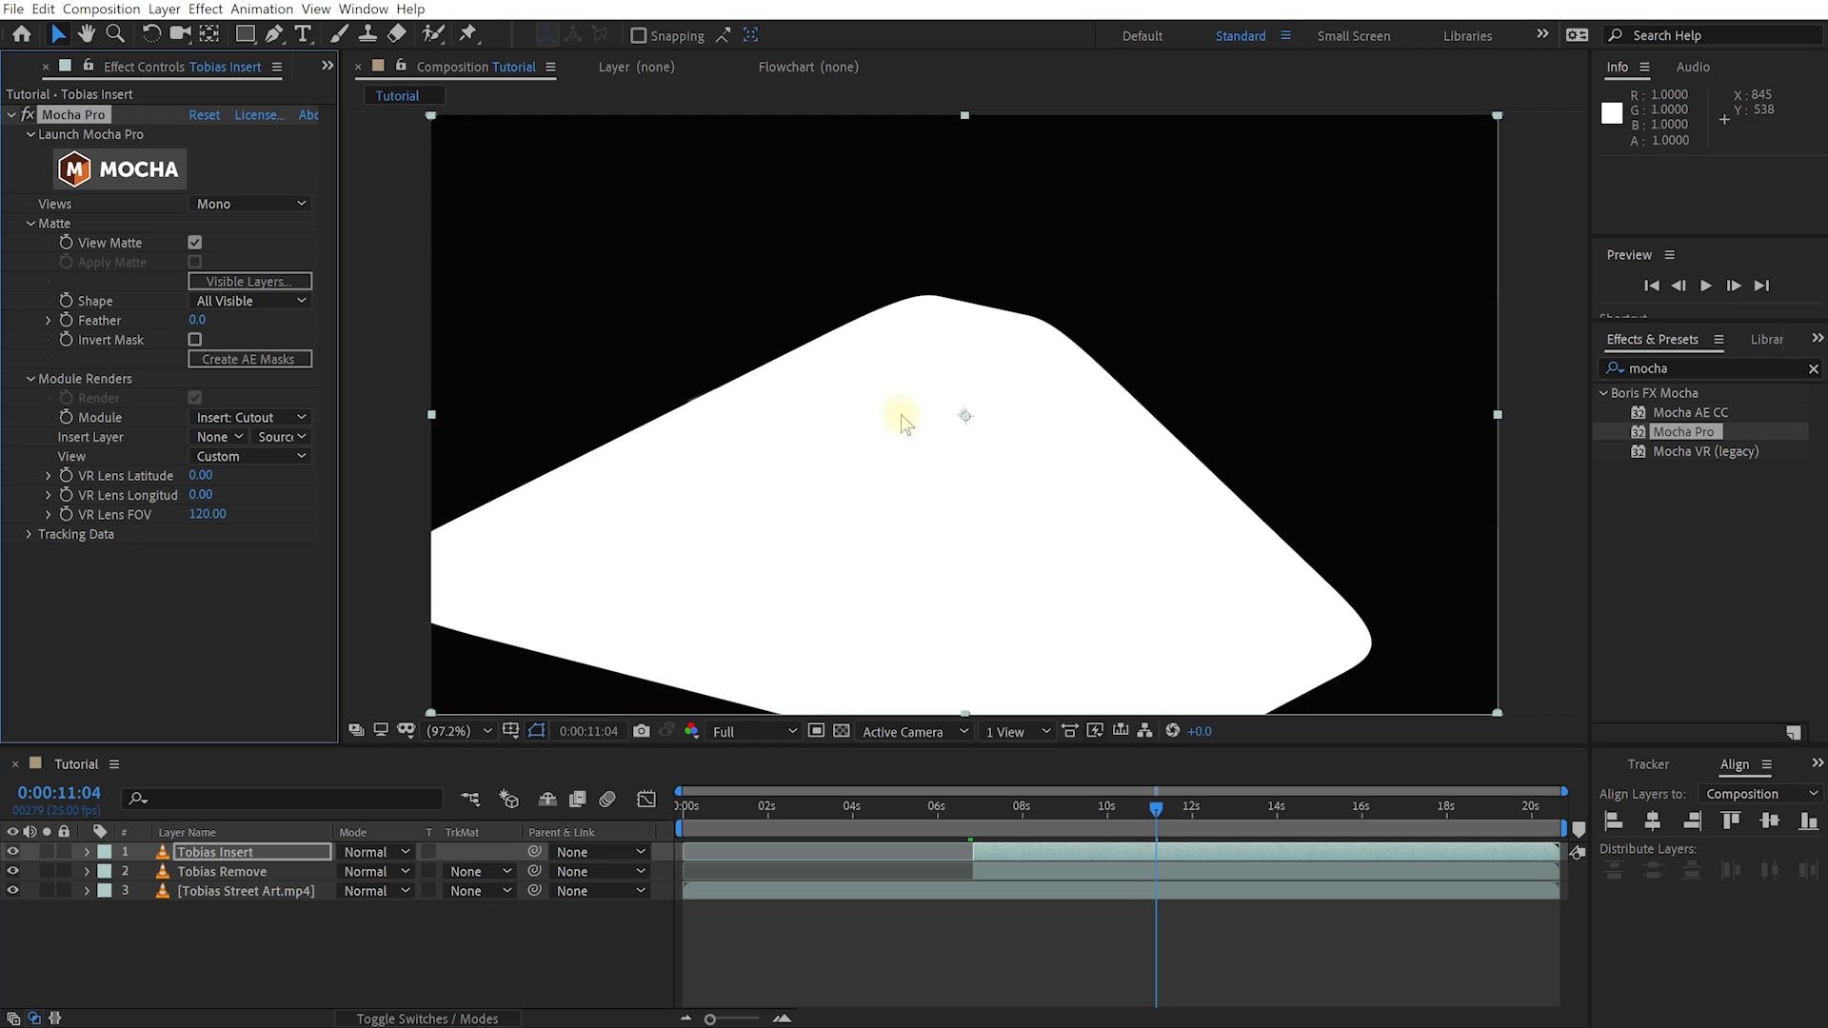
click(255, 281)
click(791, 420)
click(792, 438)
click(871, 458)
click(792, 475)
click(791, 493)
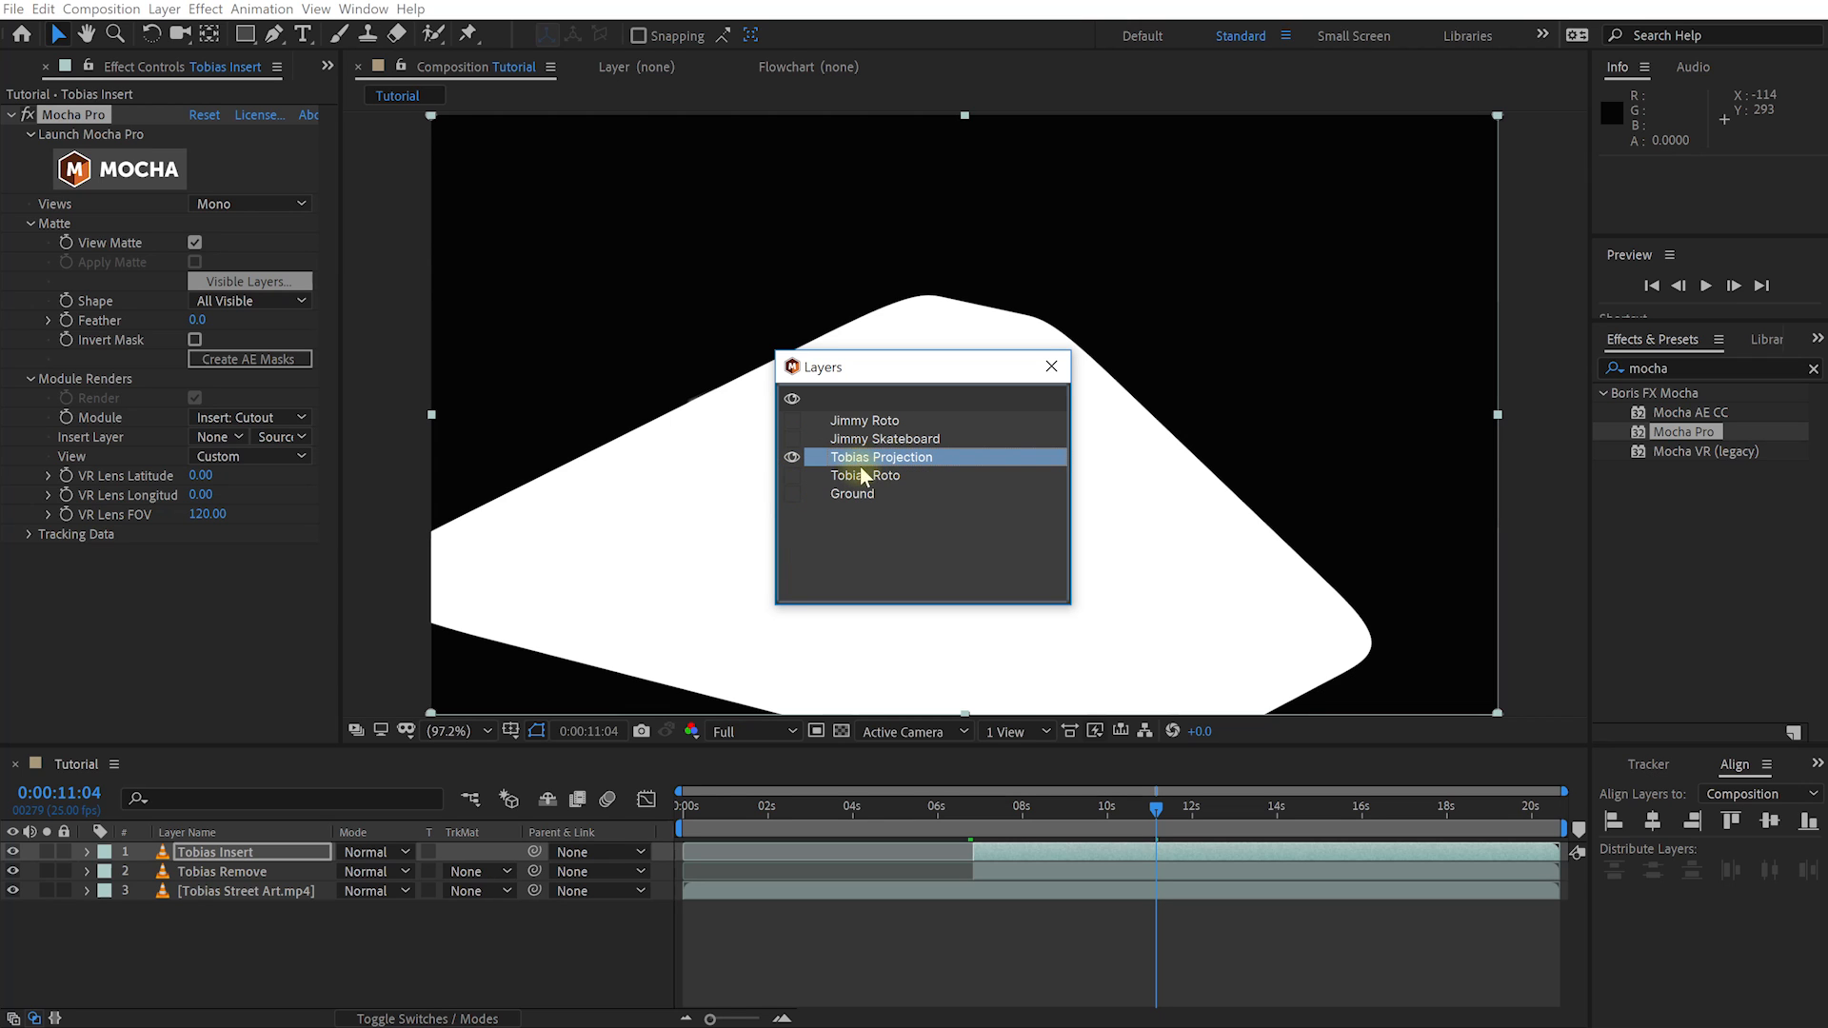
click(1052, 365)
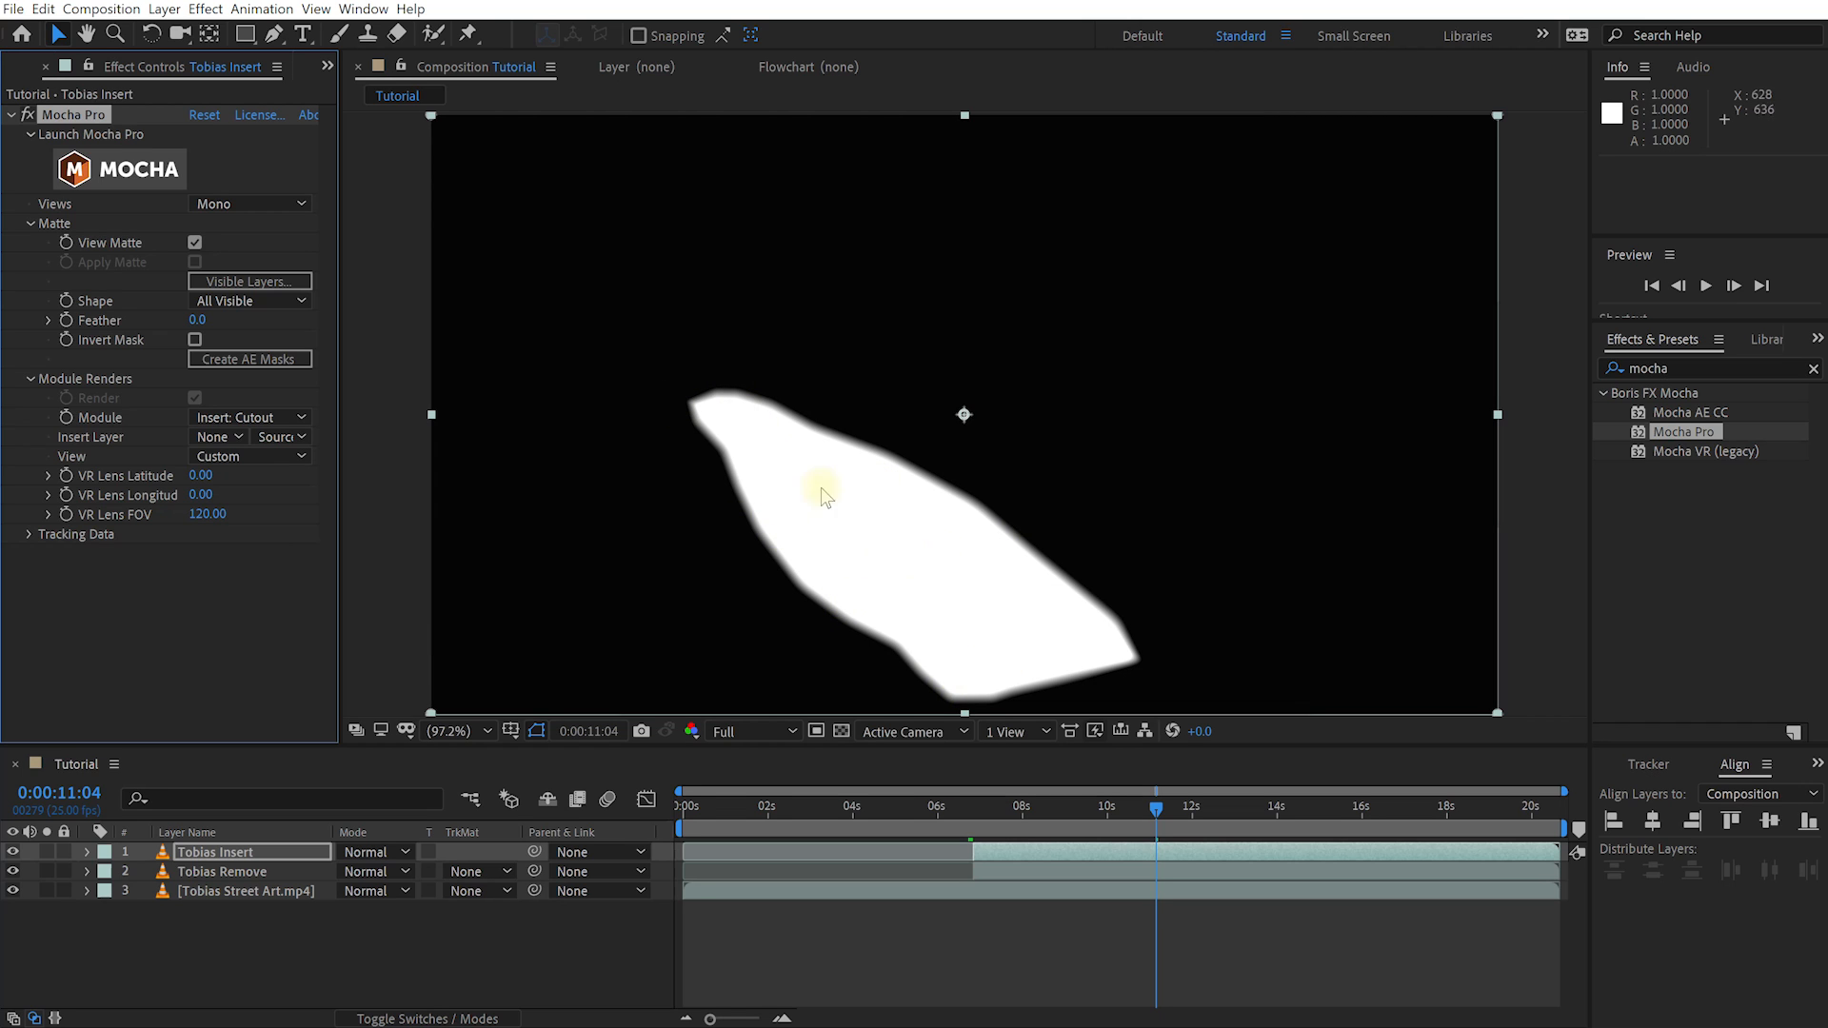
click(195, 244)
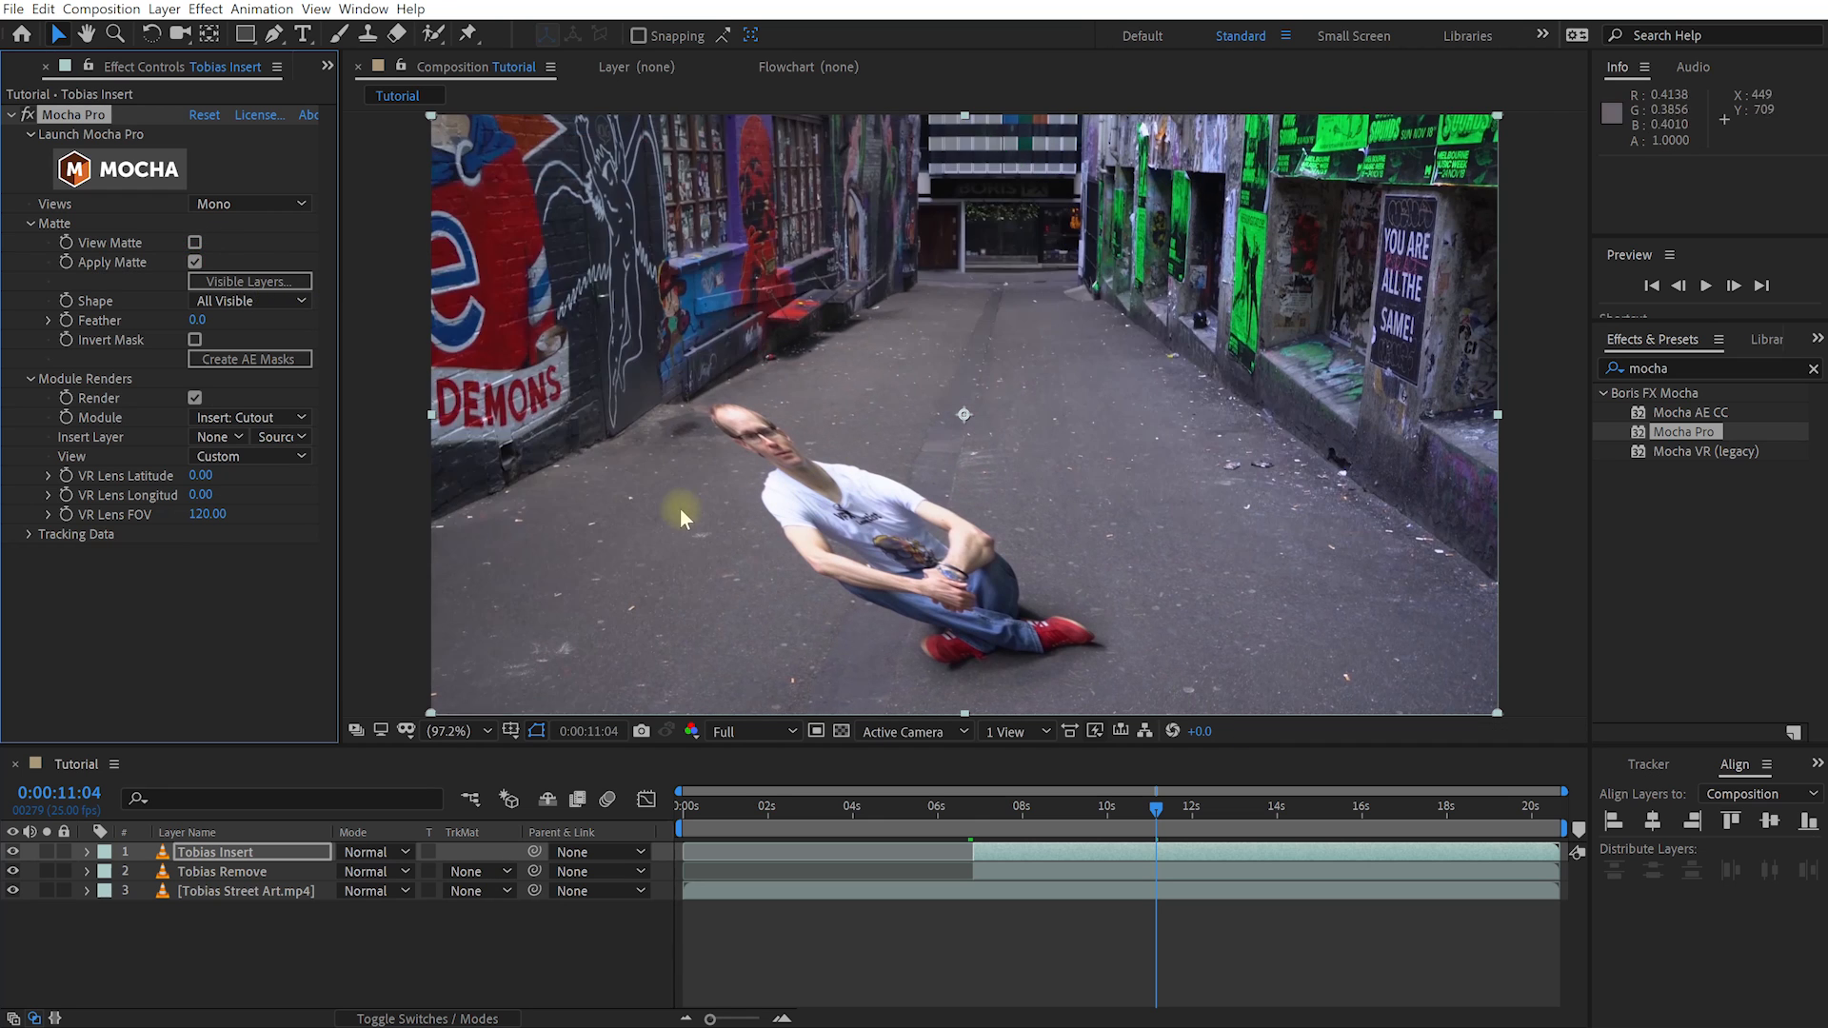
Step: Go to 0:00:13:11, duplicate the Insert layer and rename the copy with the skateboarder's first name followed by "Skate"
drag(1192, 805, 1255, 810)
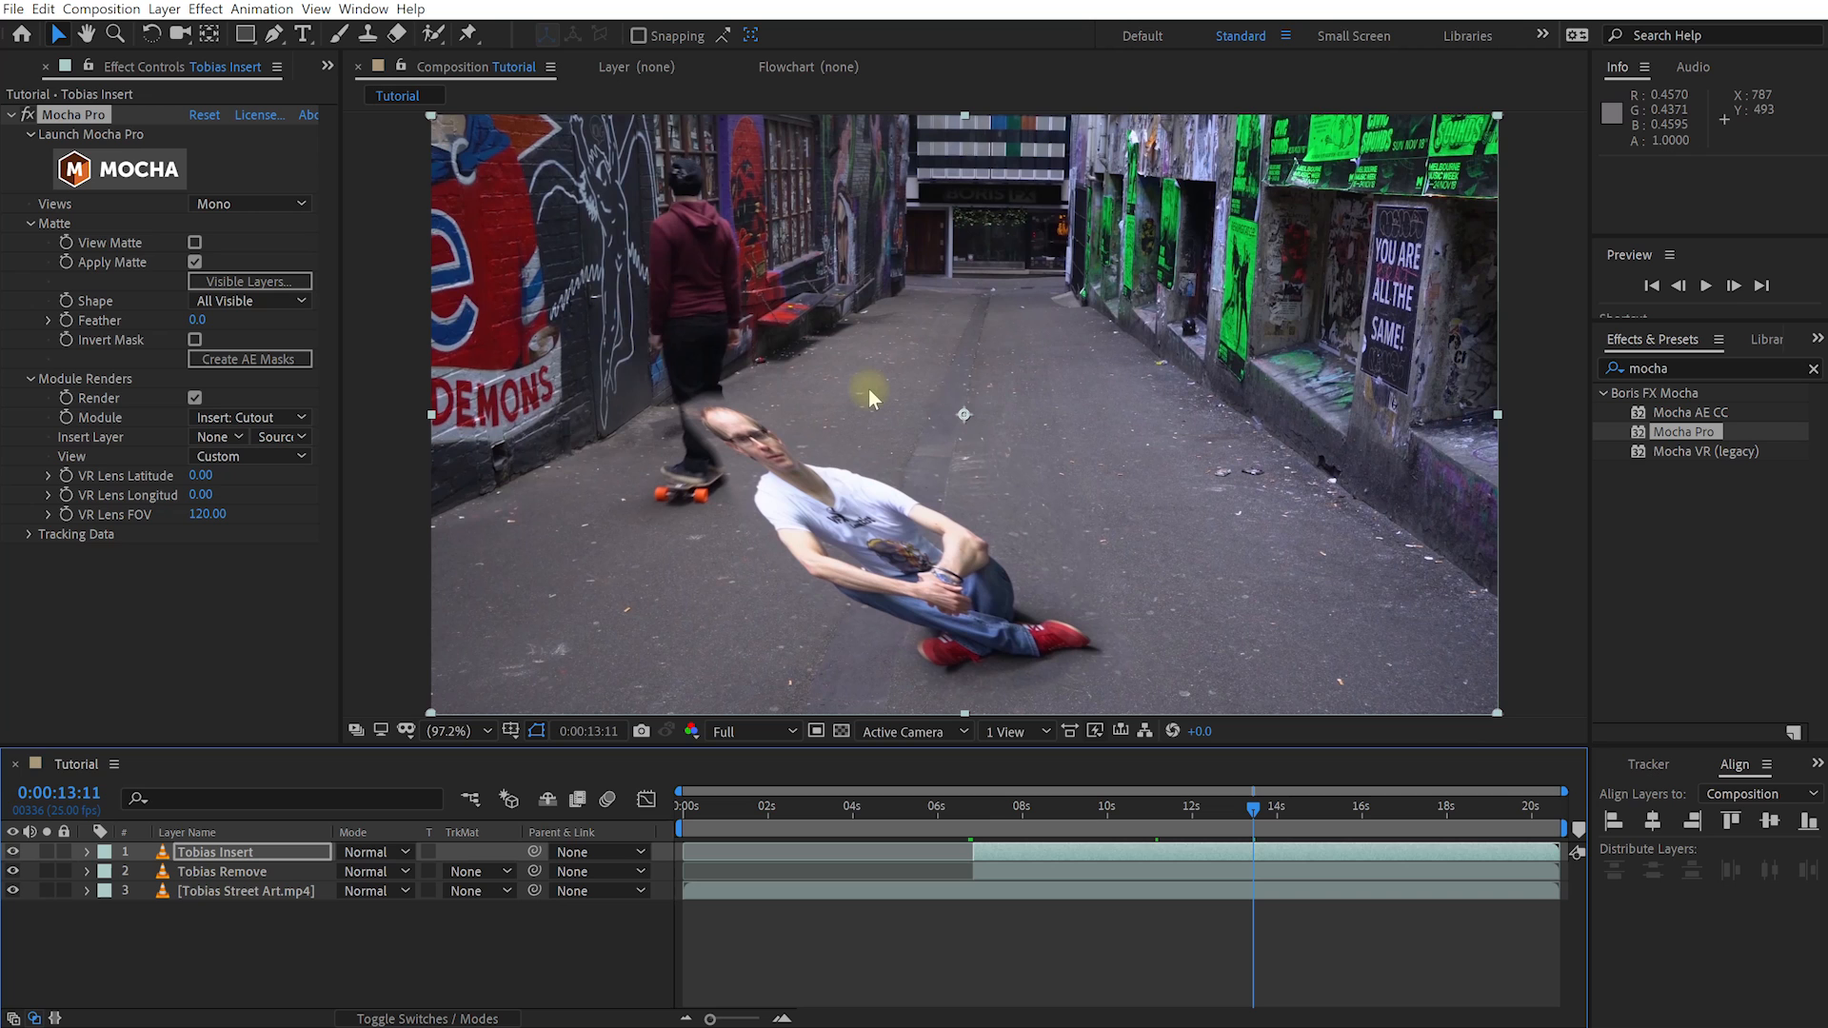
click(249, 853)
key(ctrl+d)
key(Return)
text(Jimmy Skate)
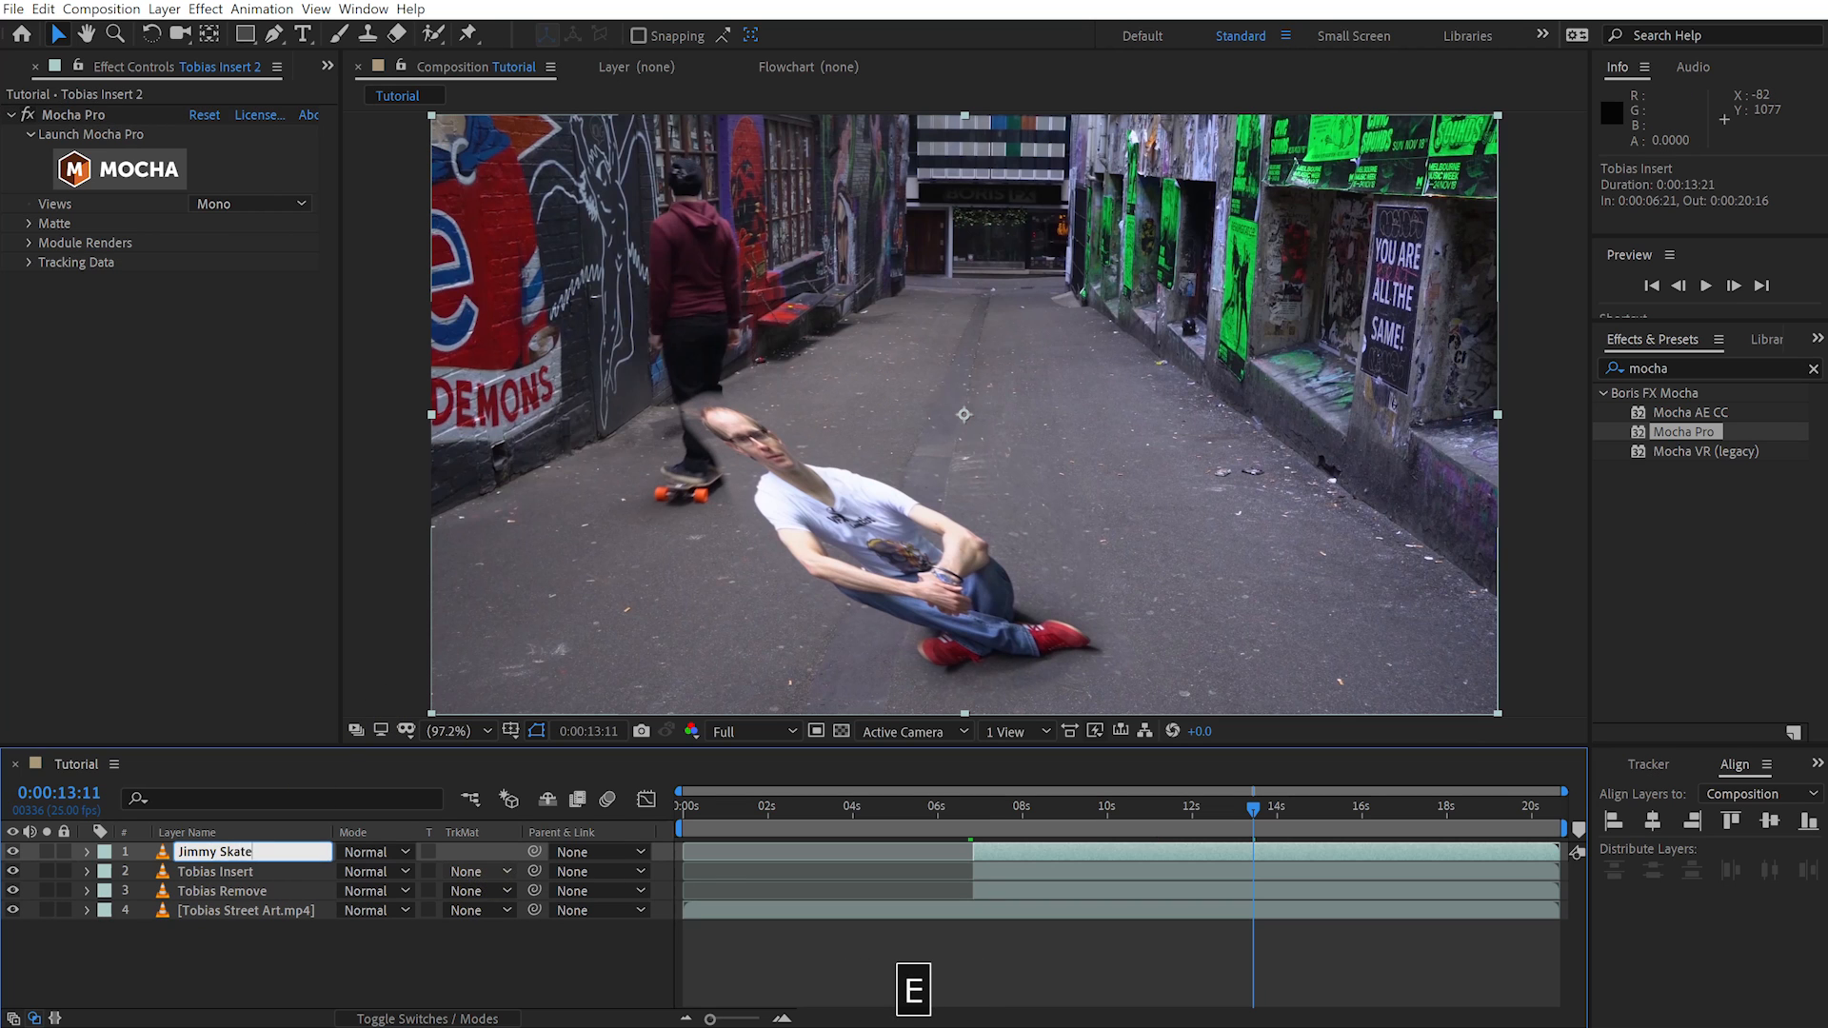
key(Return)
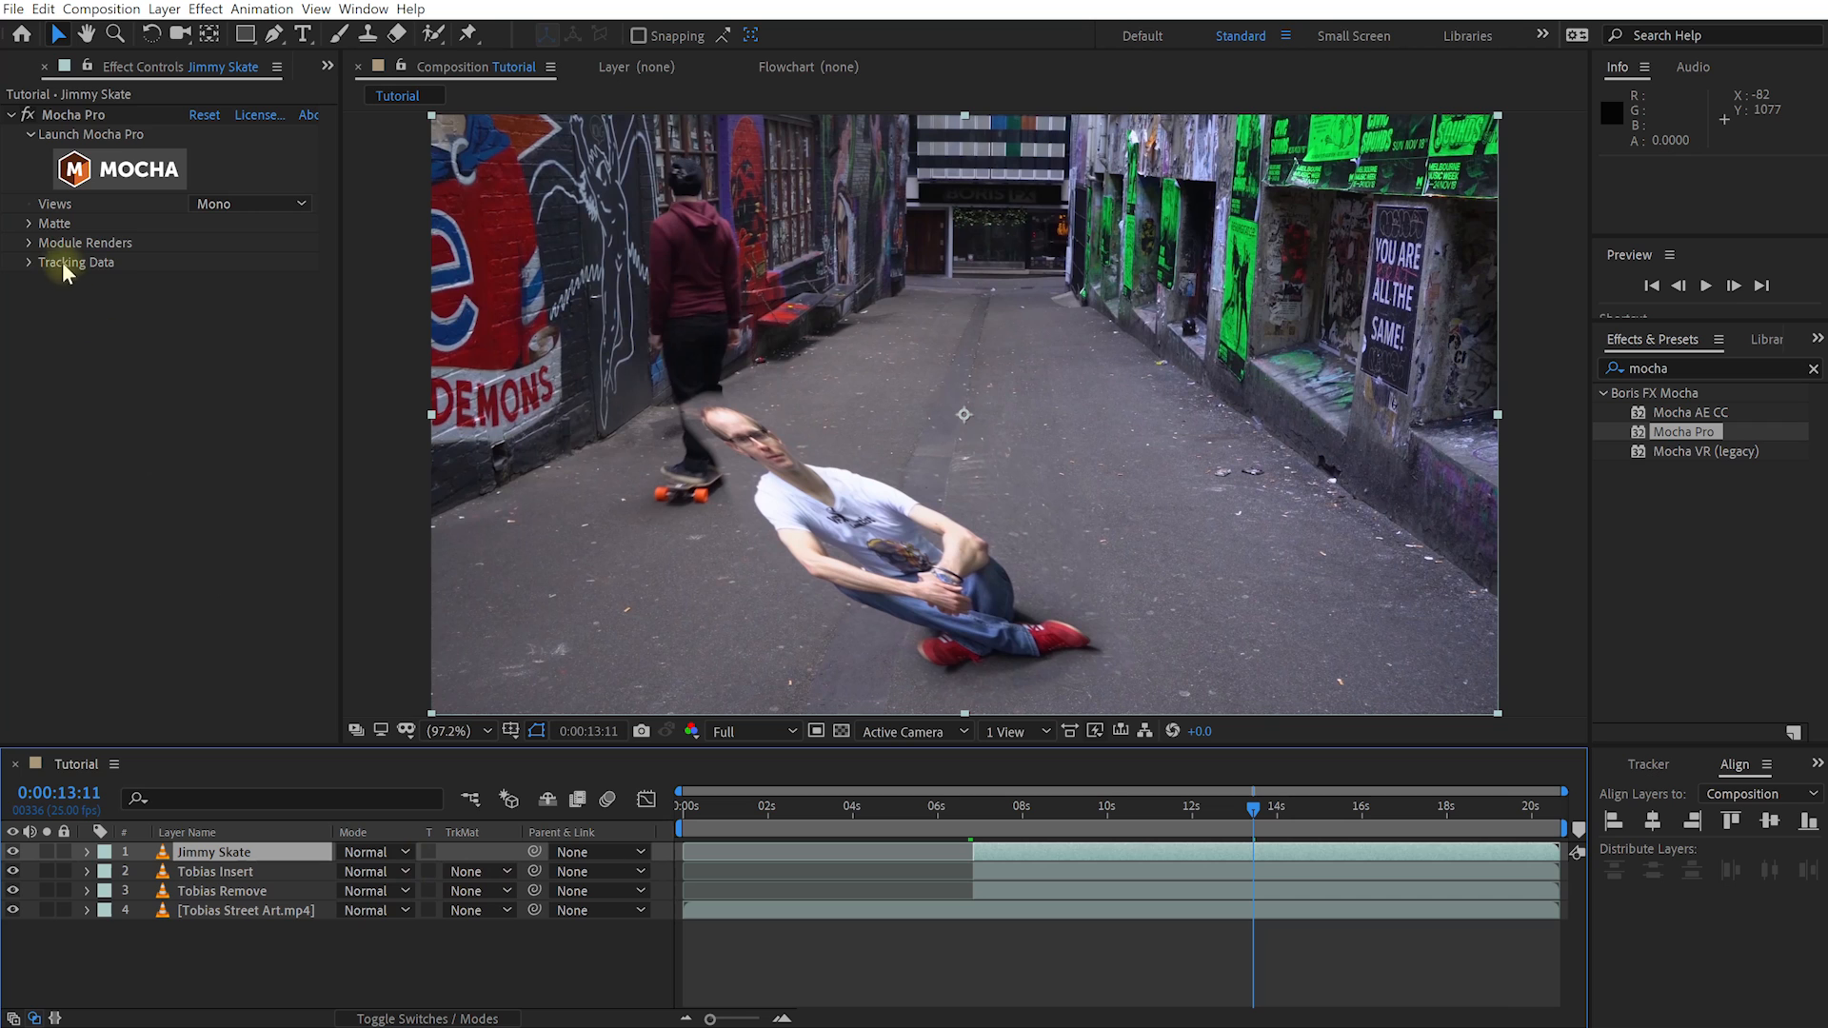
Step: Turn off both the module render and Apply Matte in the Skate layer's Mocha Pro effect
click(29, 243)
click(195, 262)
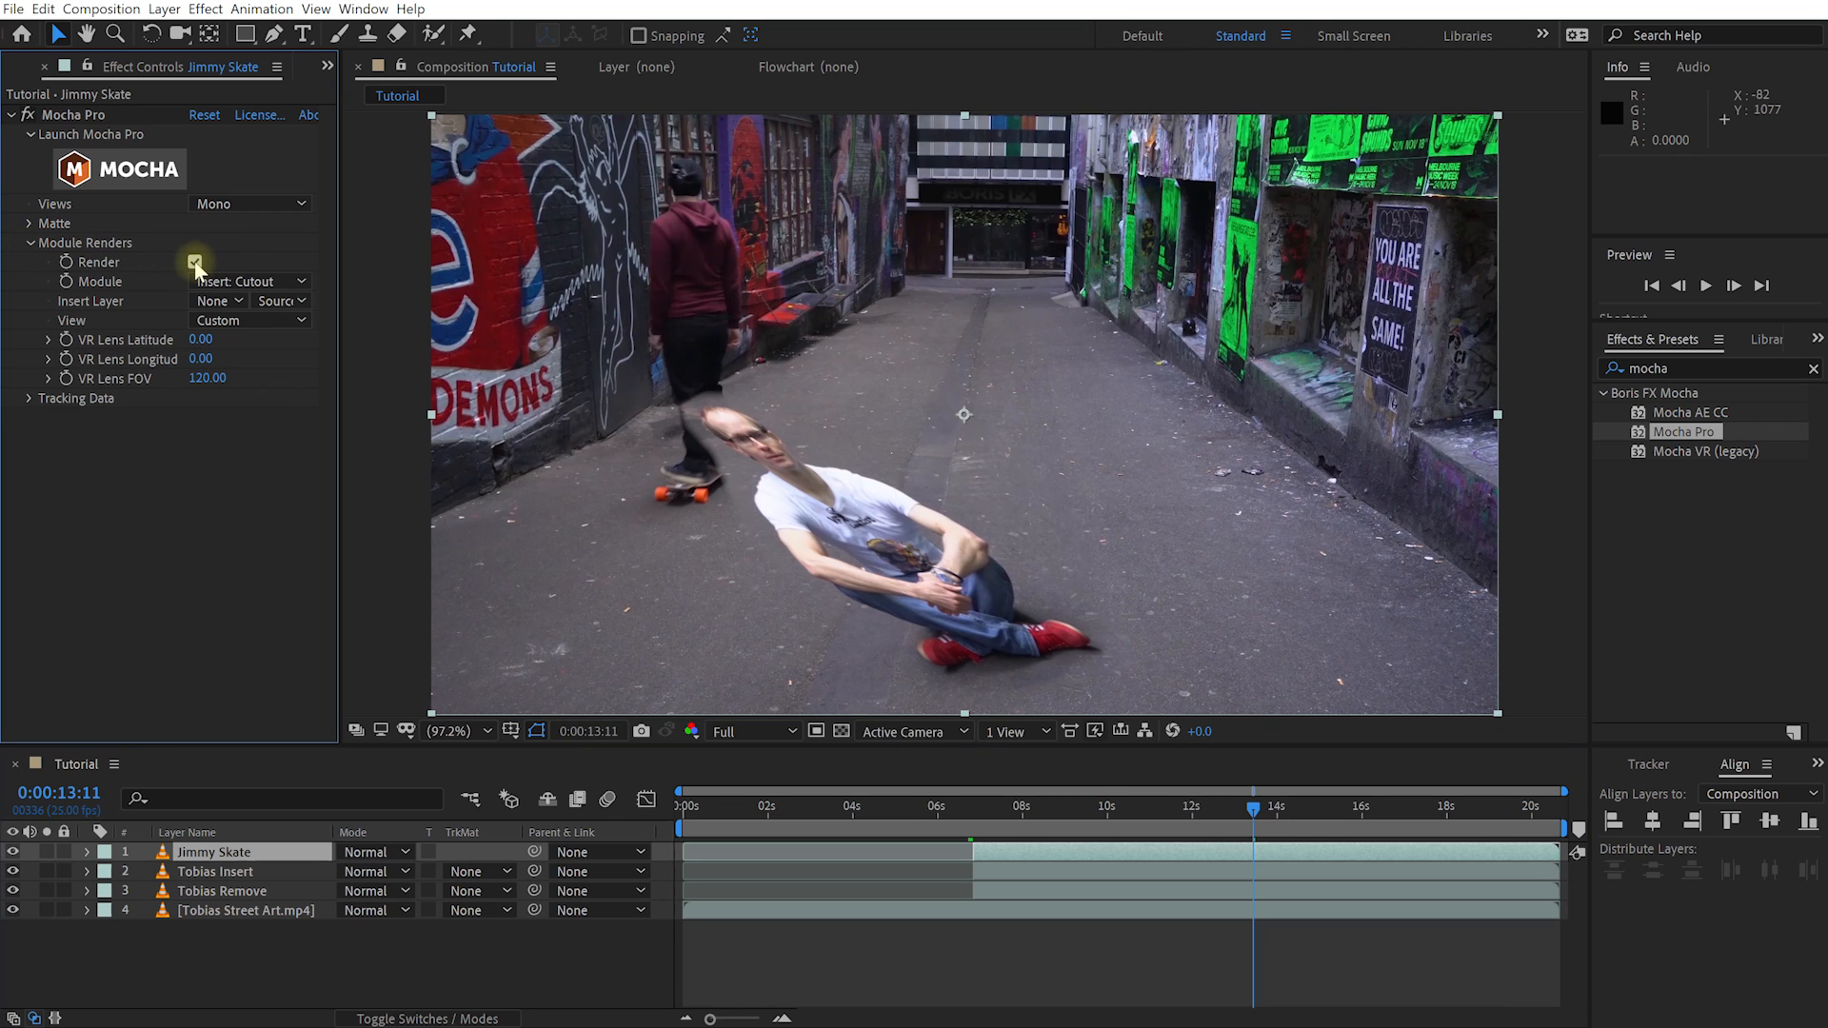
click(195, 262)
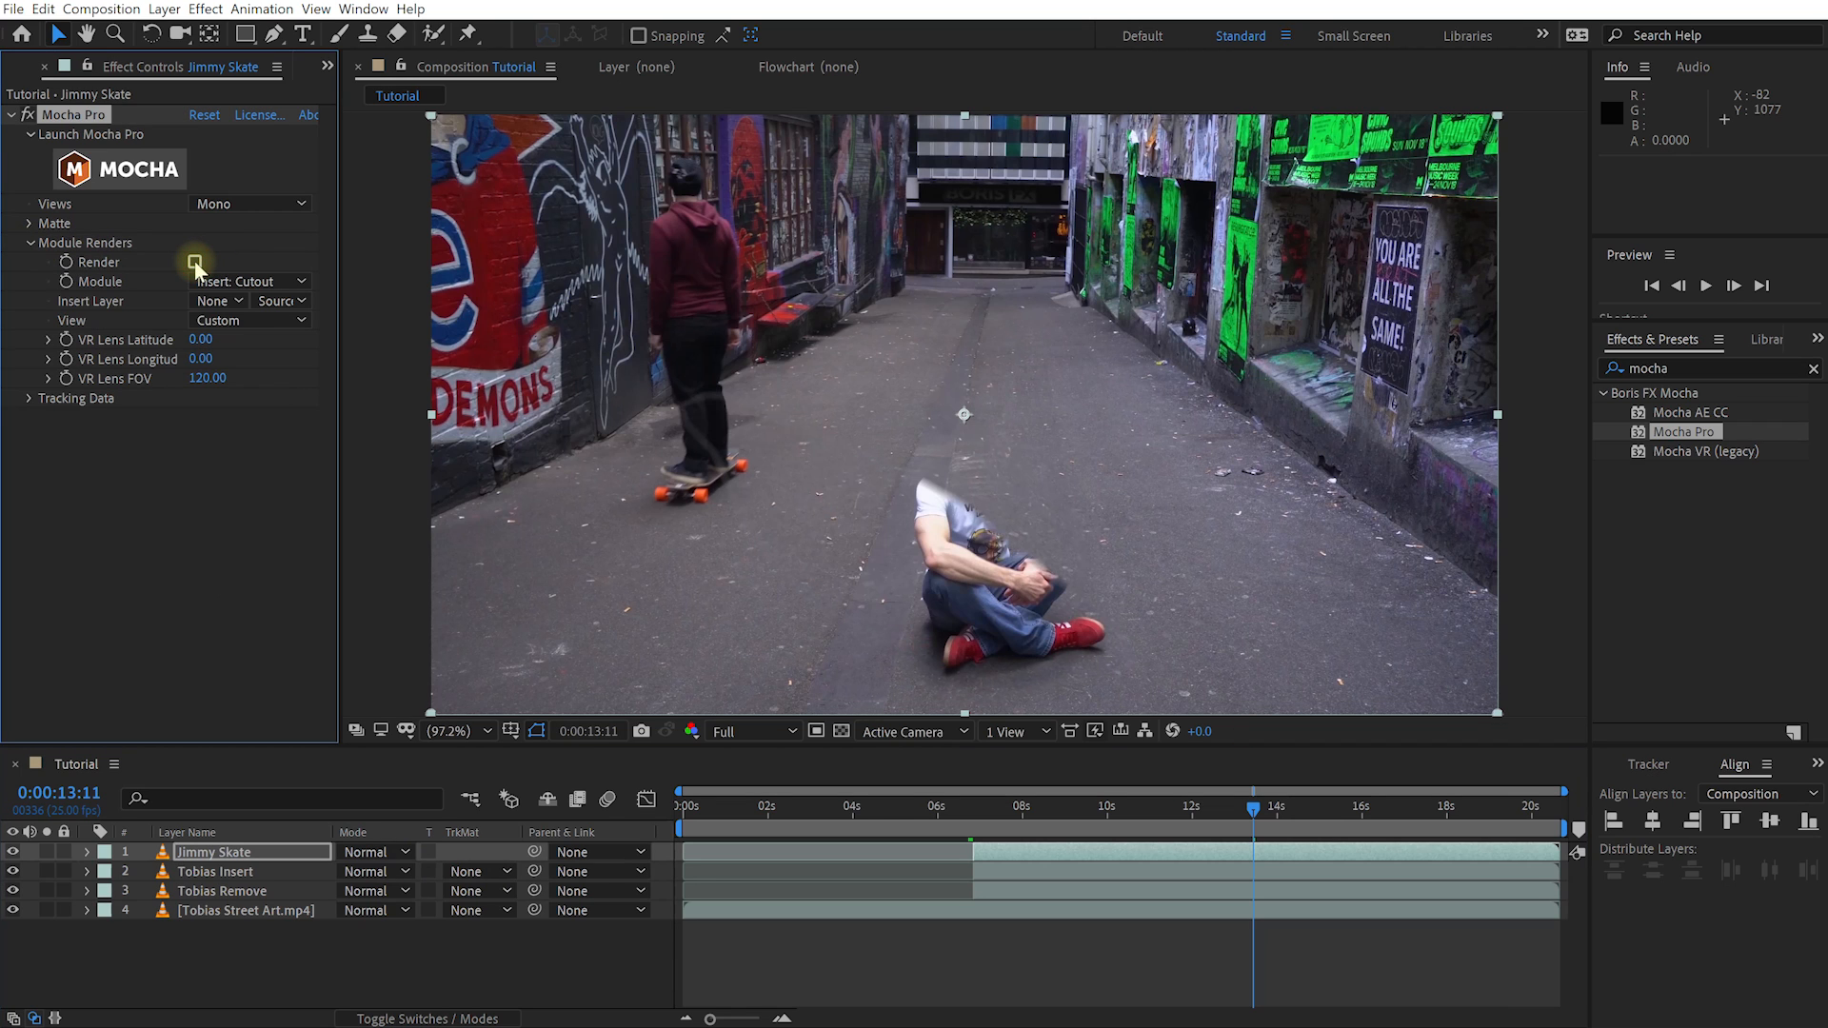
click(29, 223)
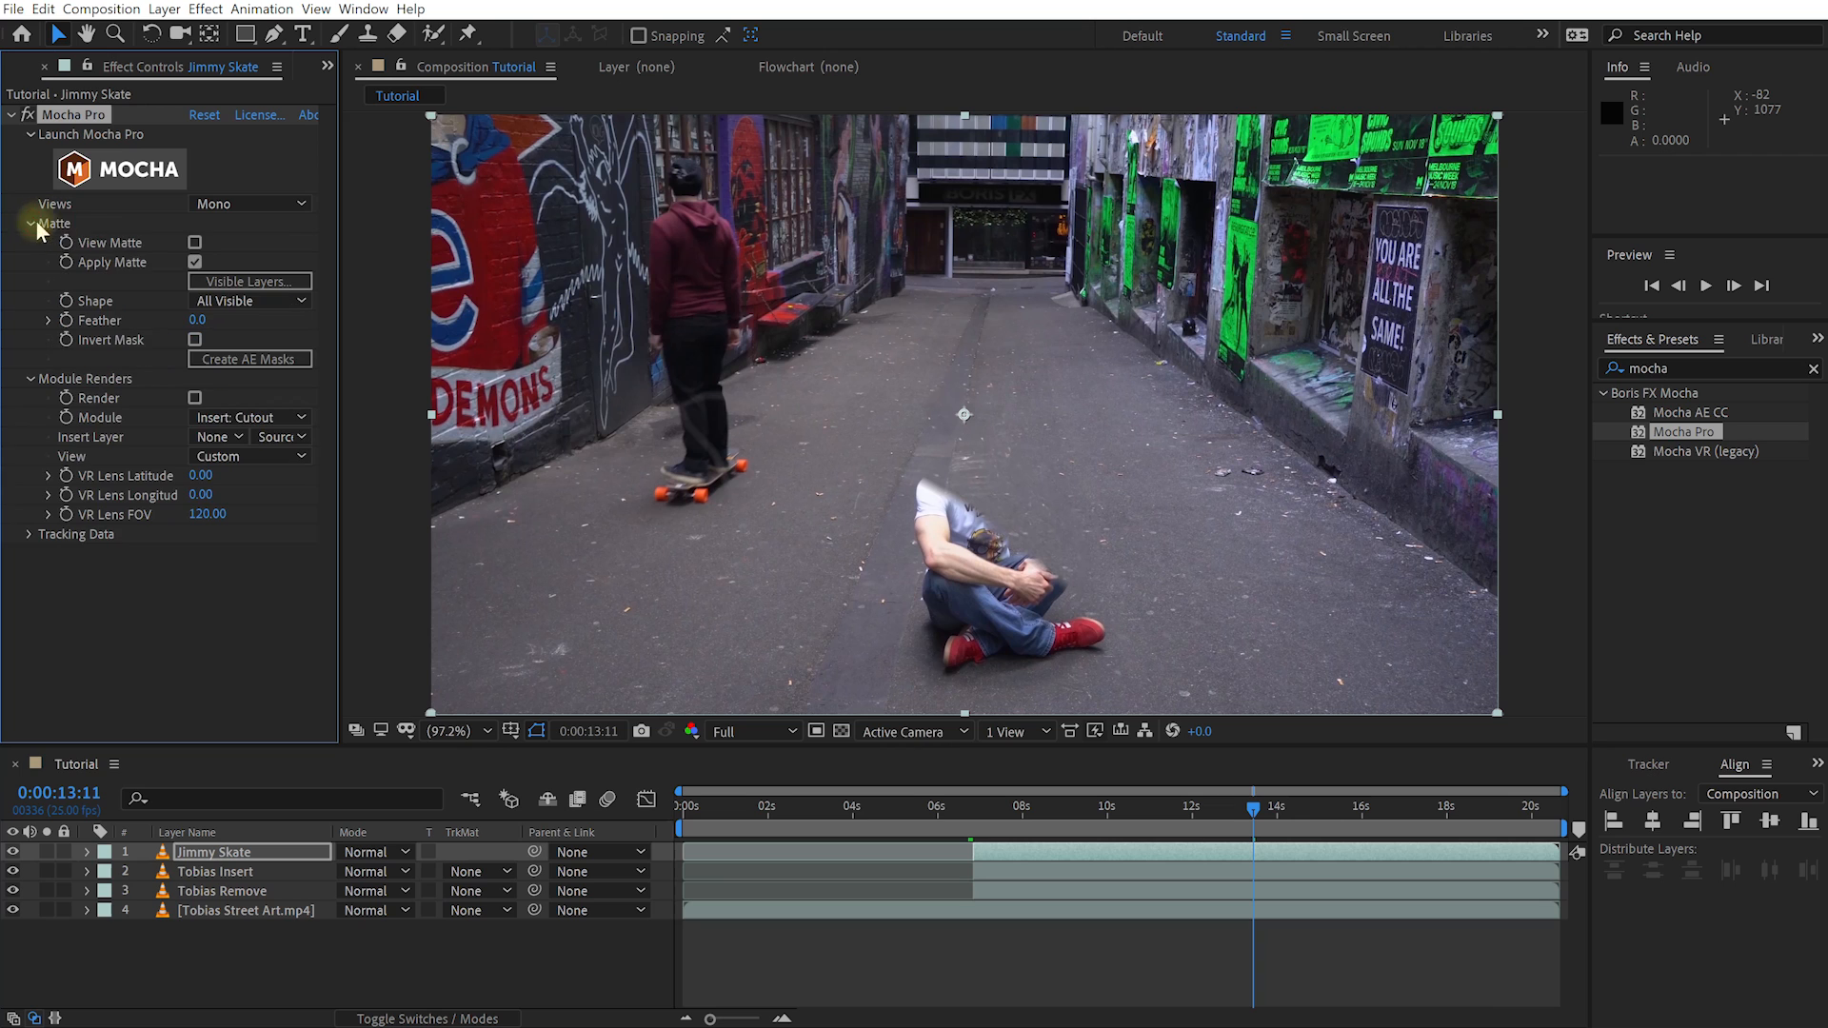
click(195, 263)
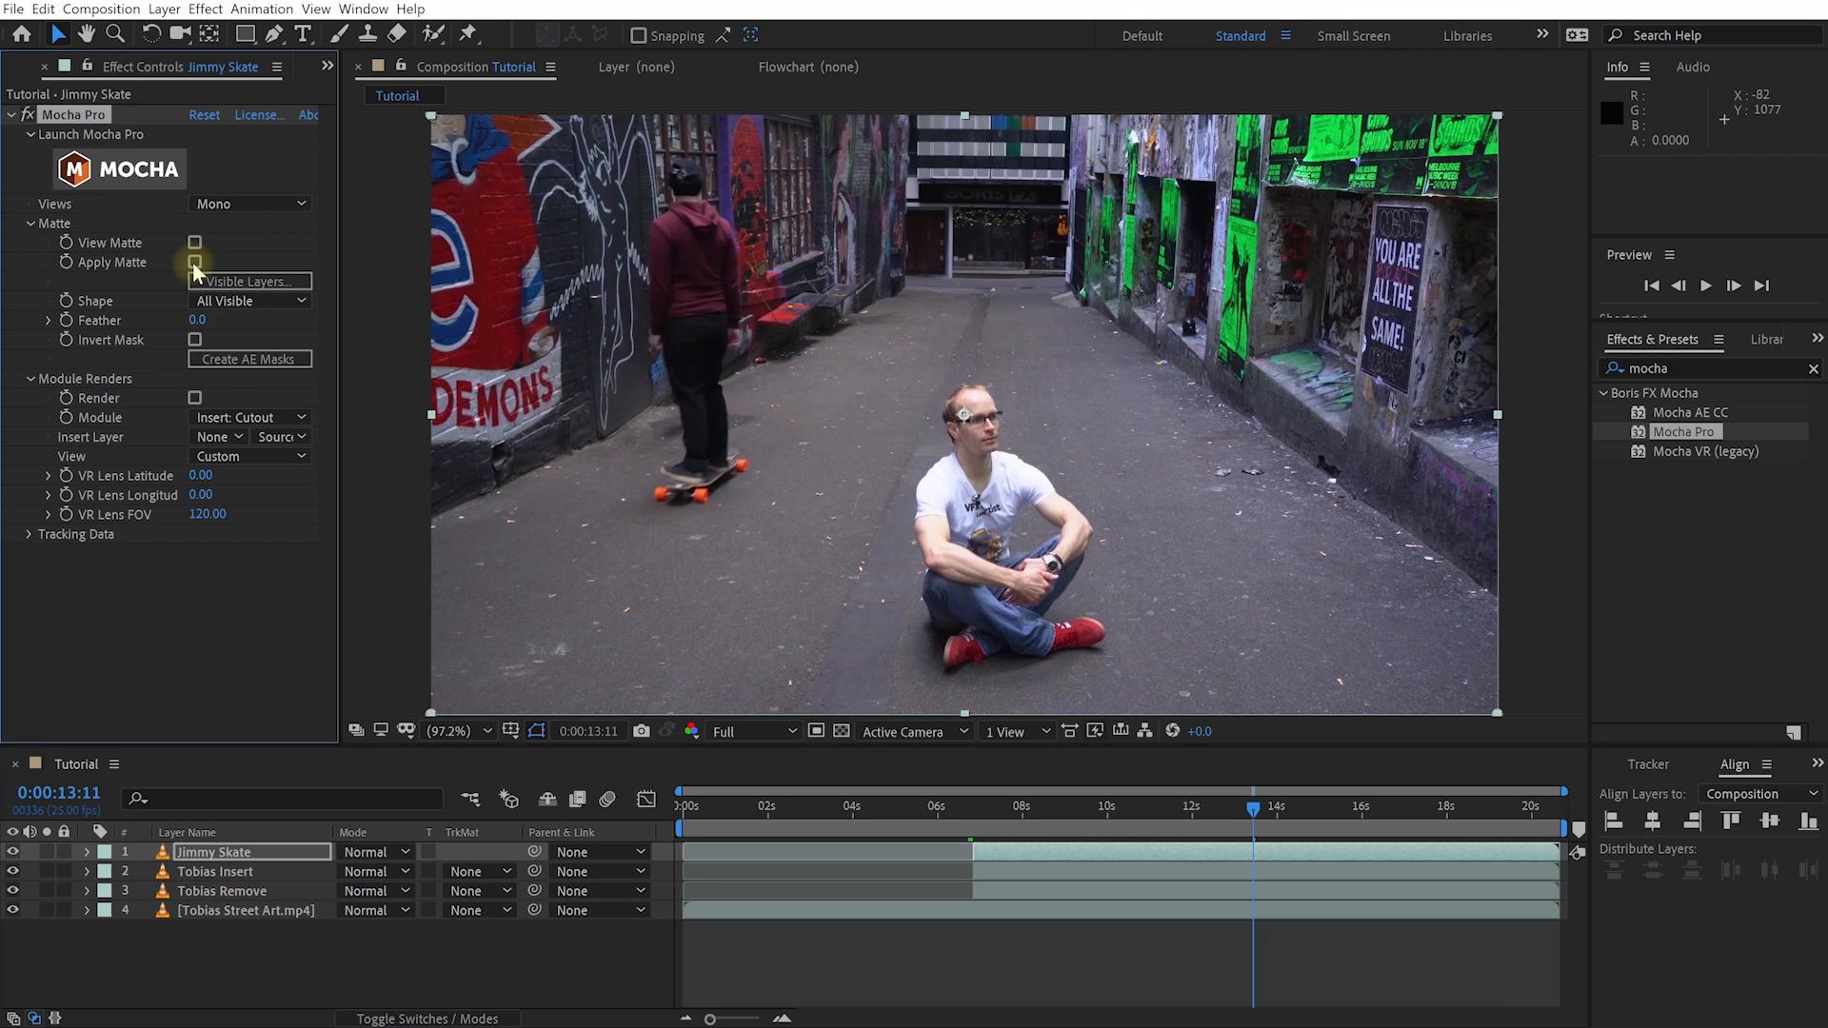
Step: Make only the skateboarder's roto and skateboard layers visible in Mocha's matte and create After Effects masks from them
click(248, 282)
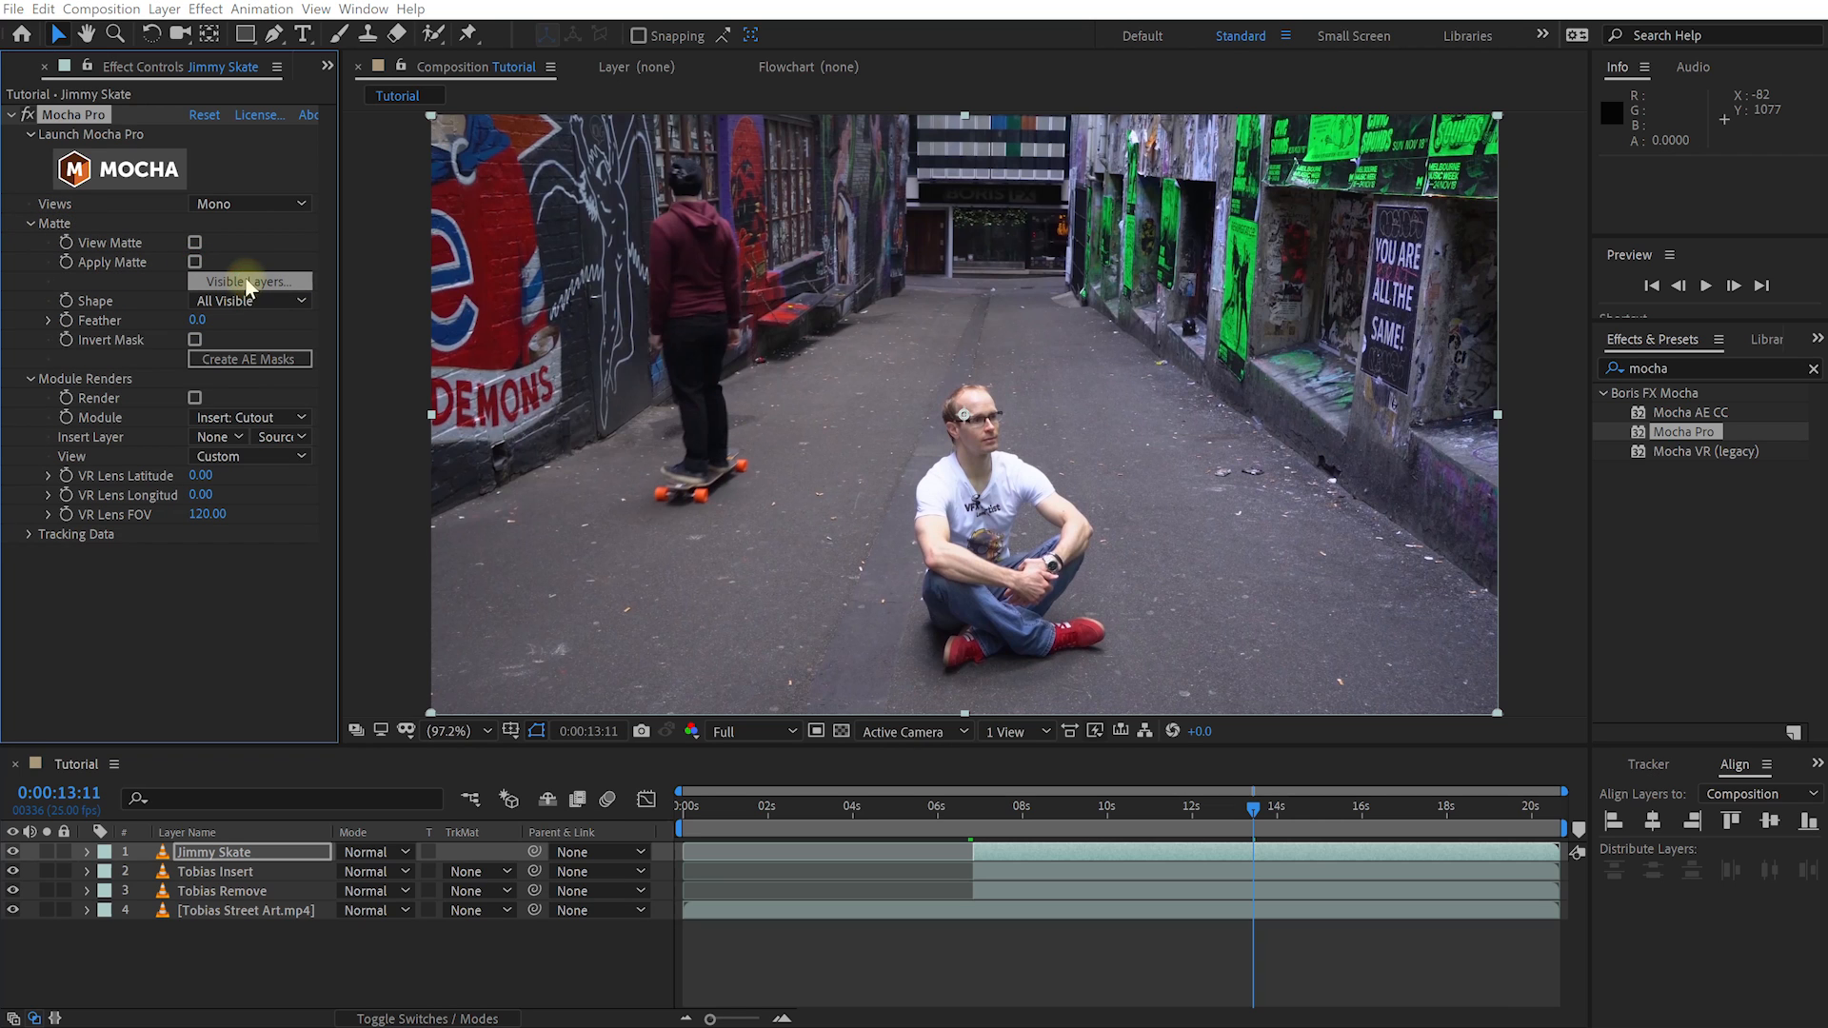
click(792, 460)
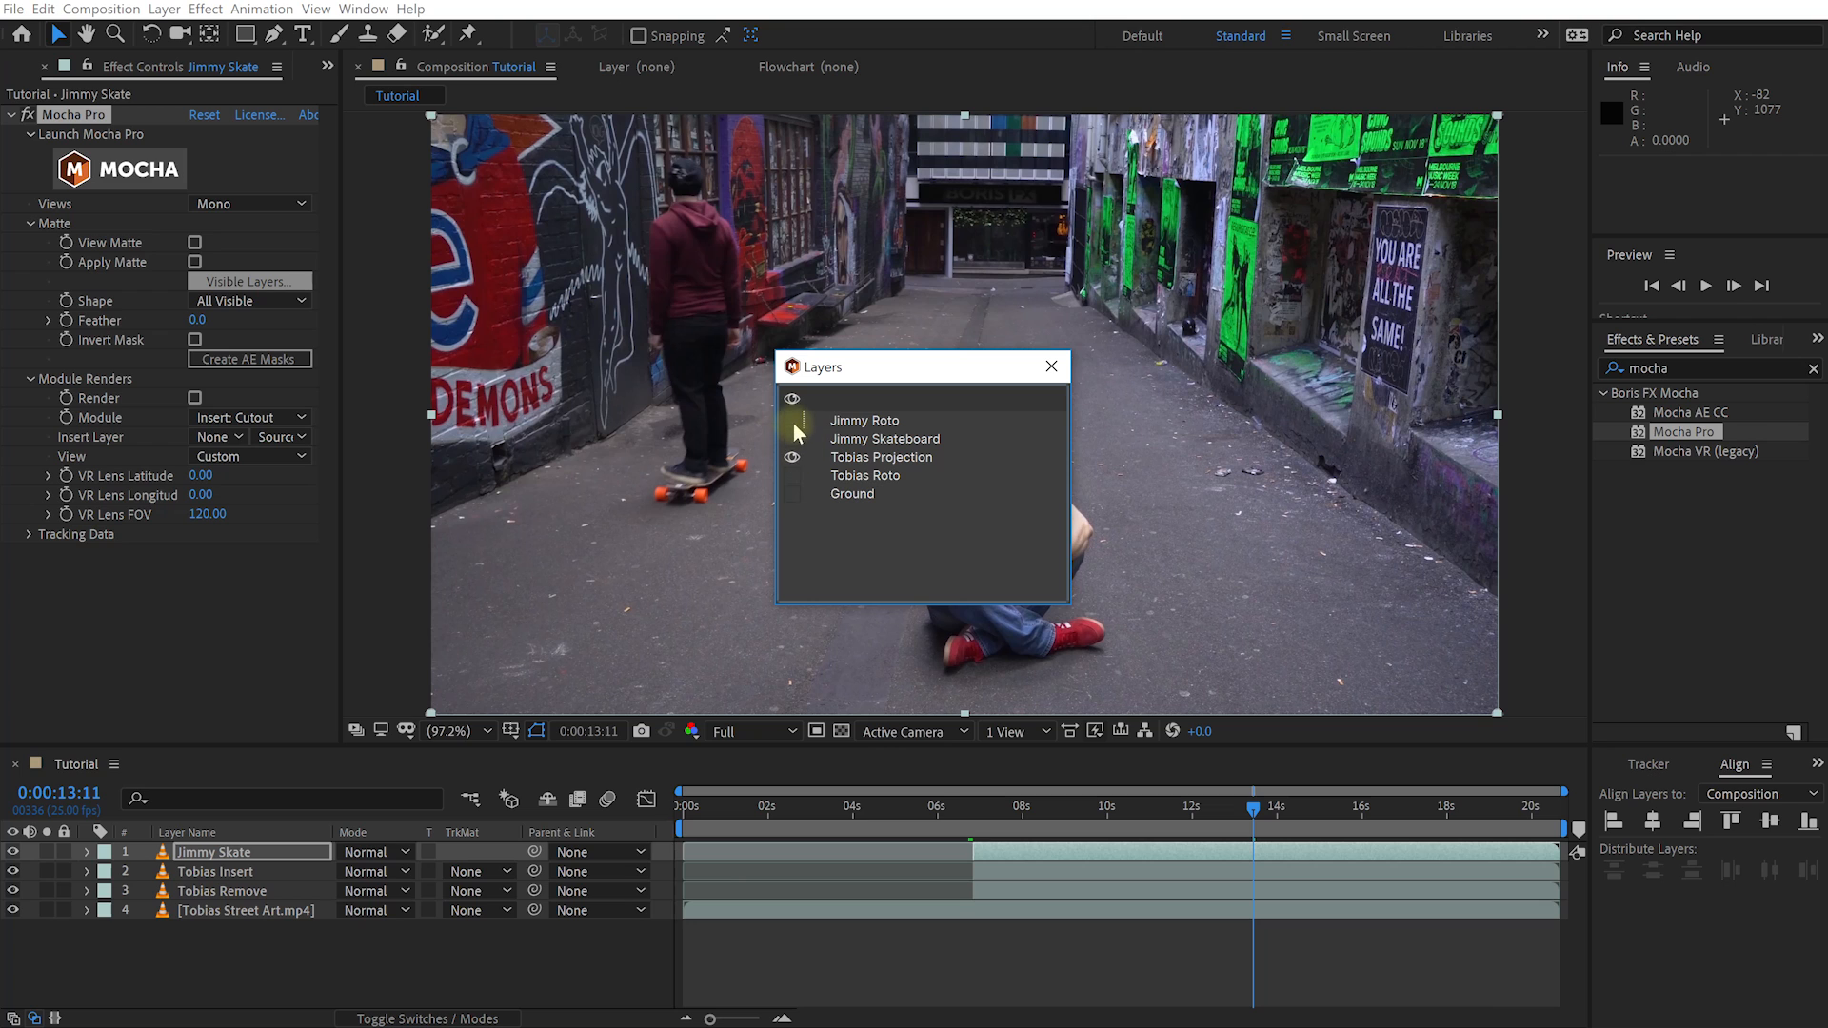
click(792, 439)
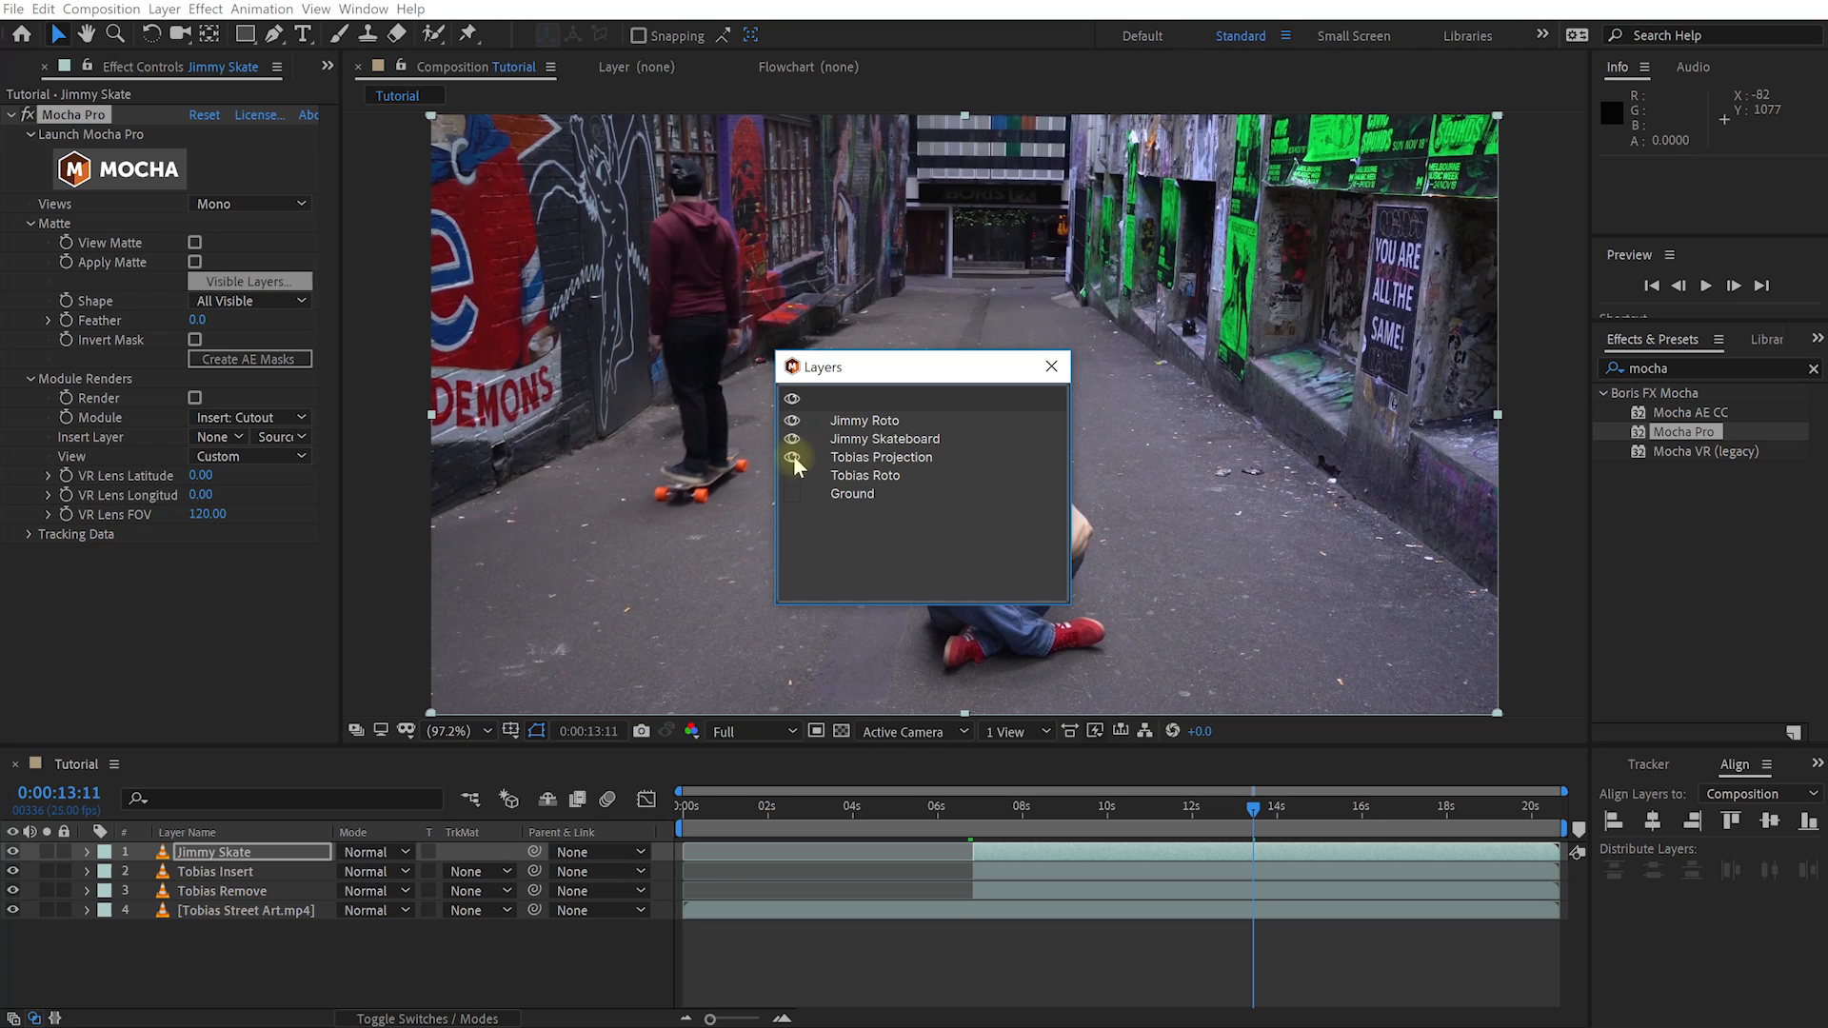
click(791, 458)
click(888, 421)
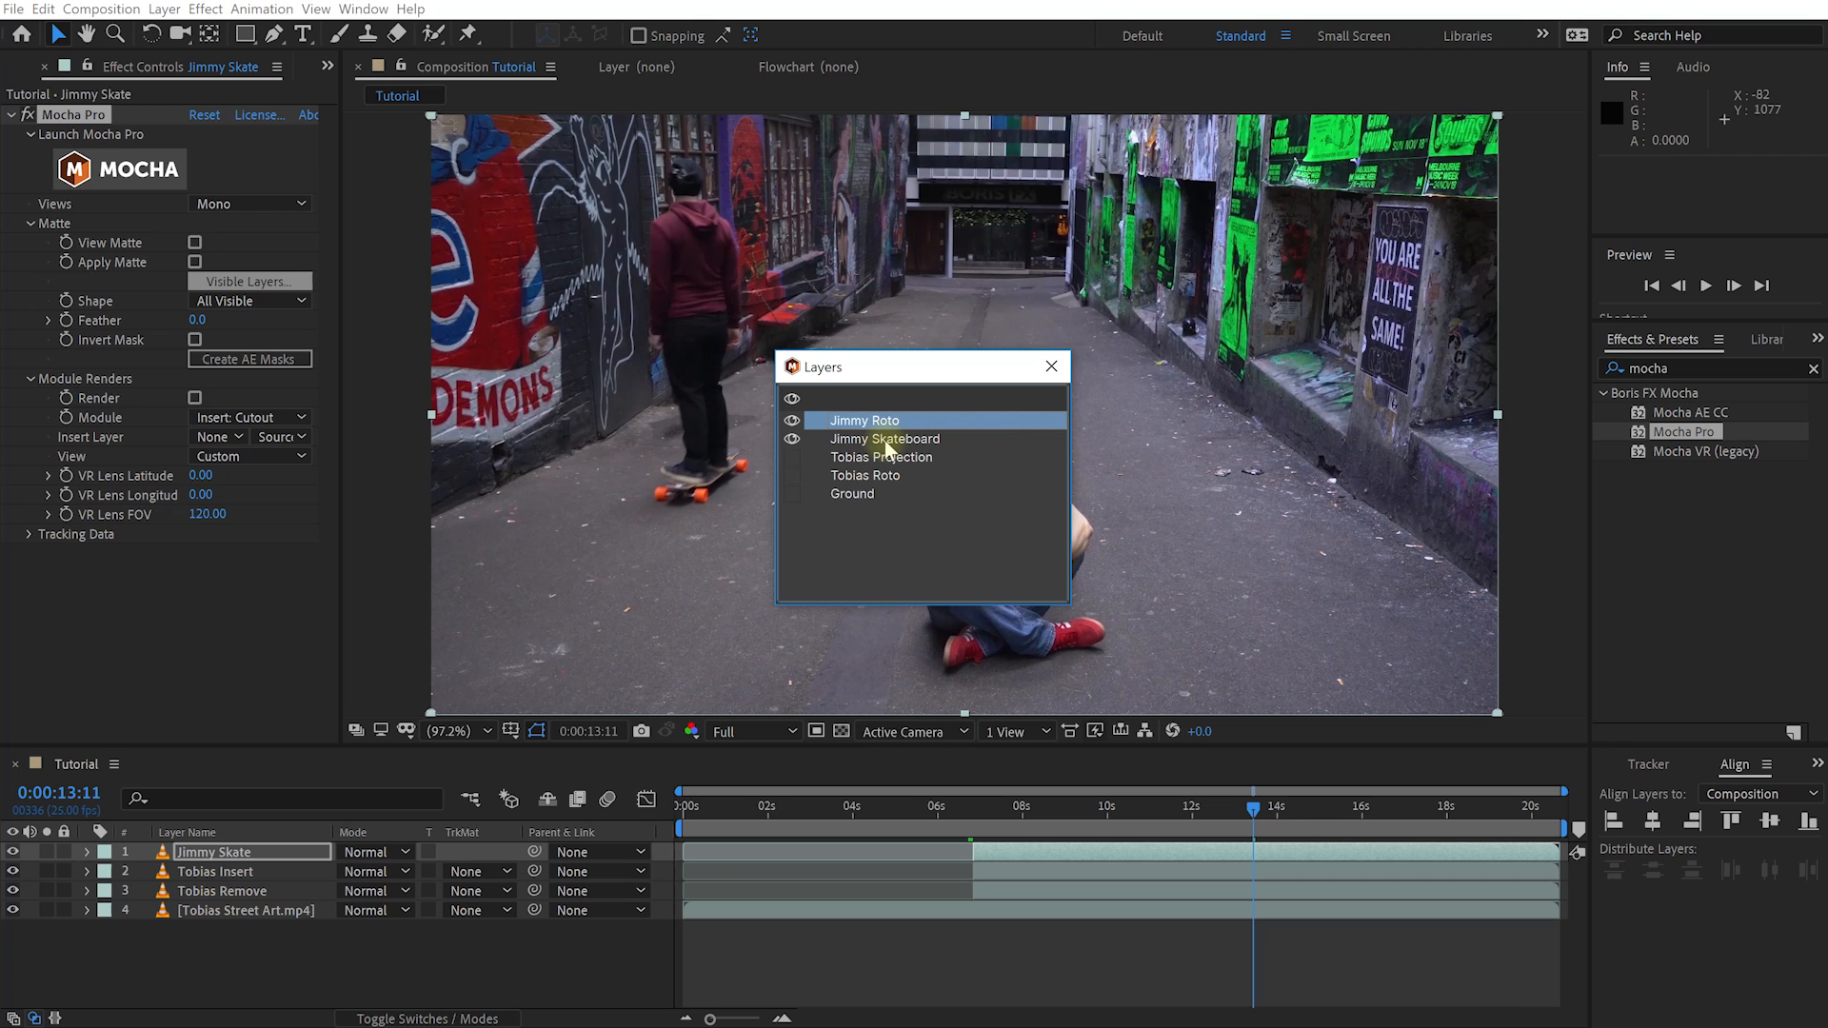
click(1052, 367)
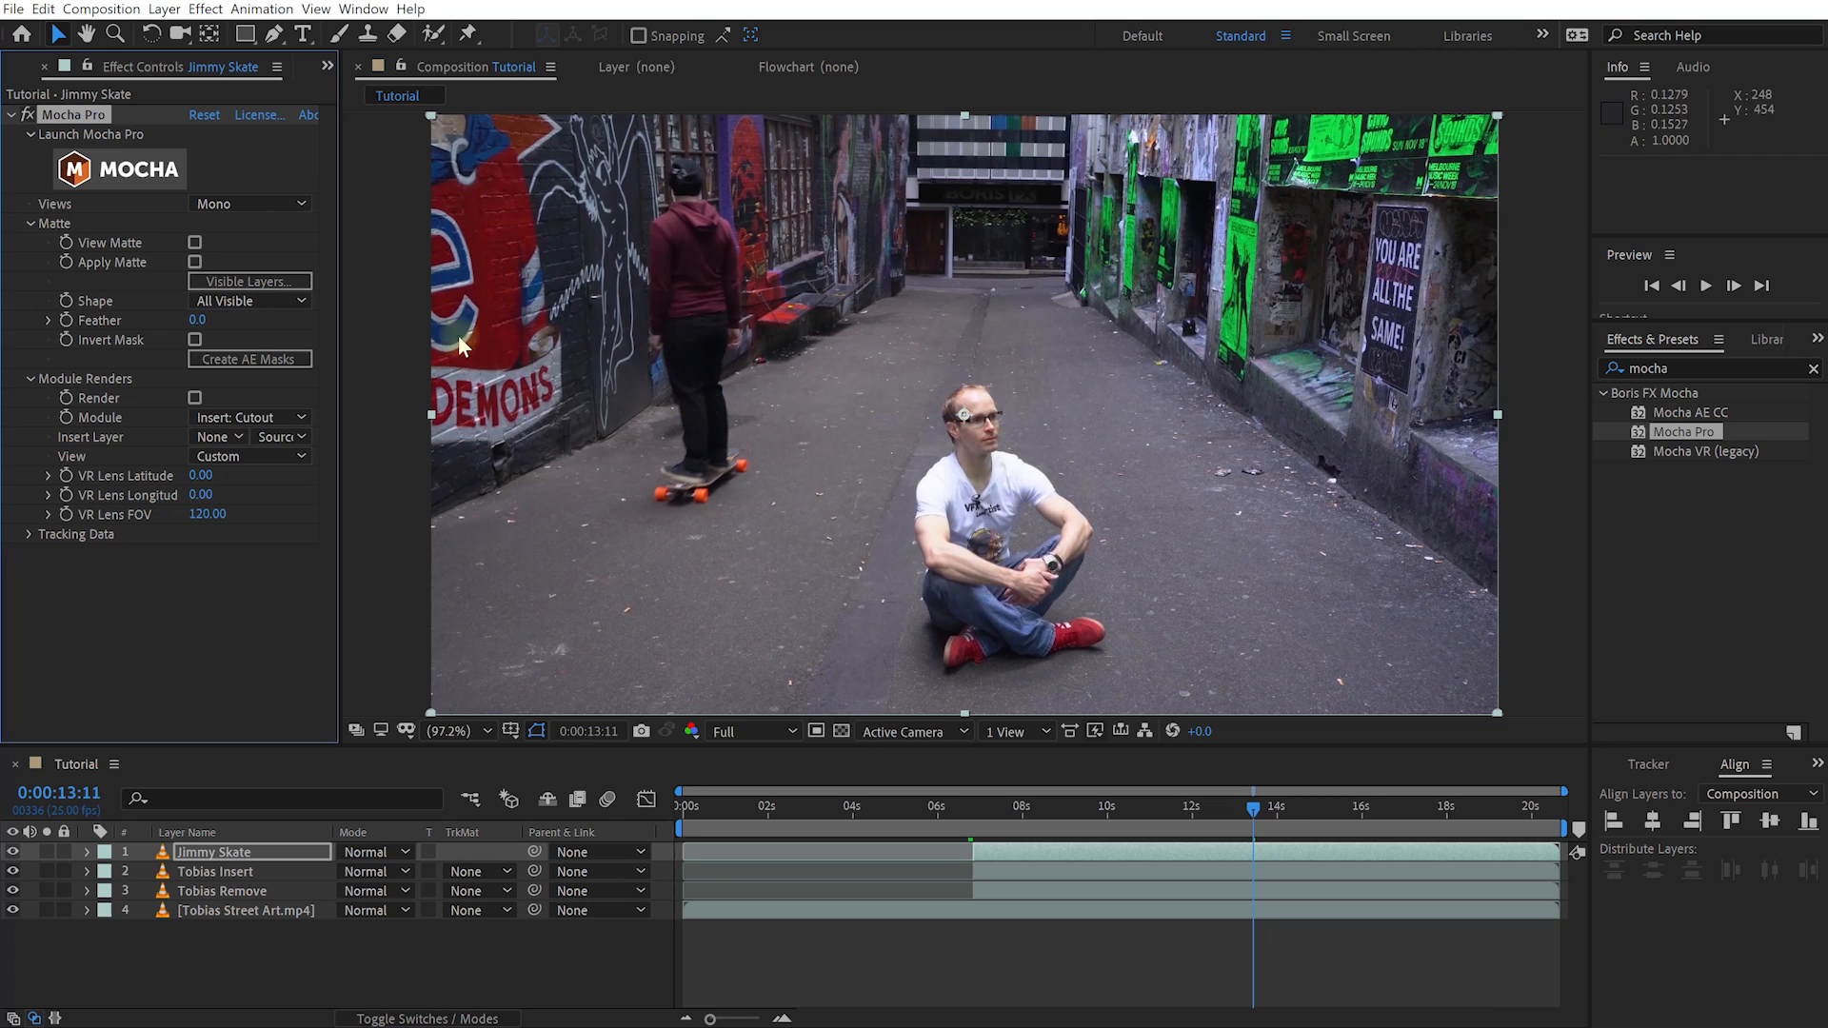
click(277, 358)
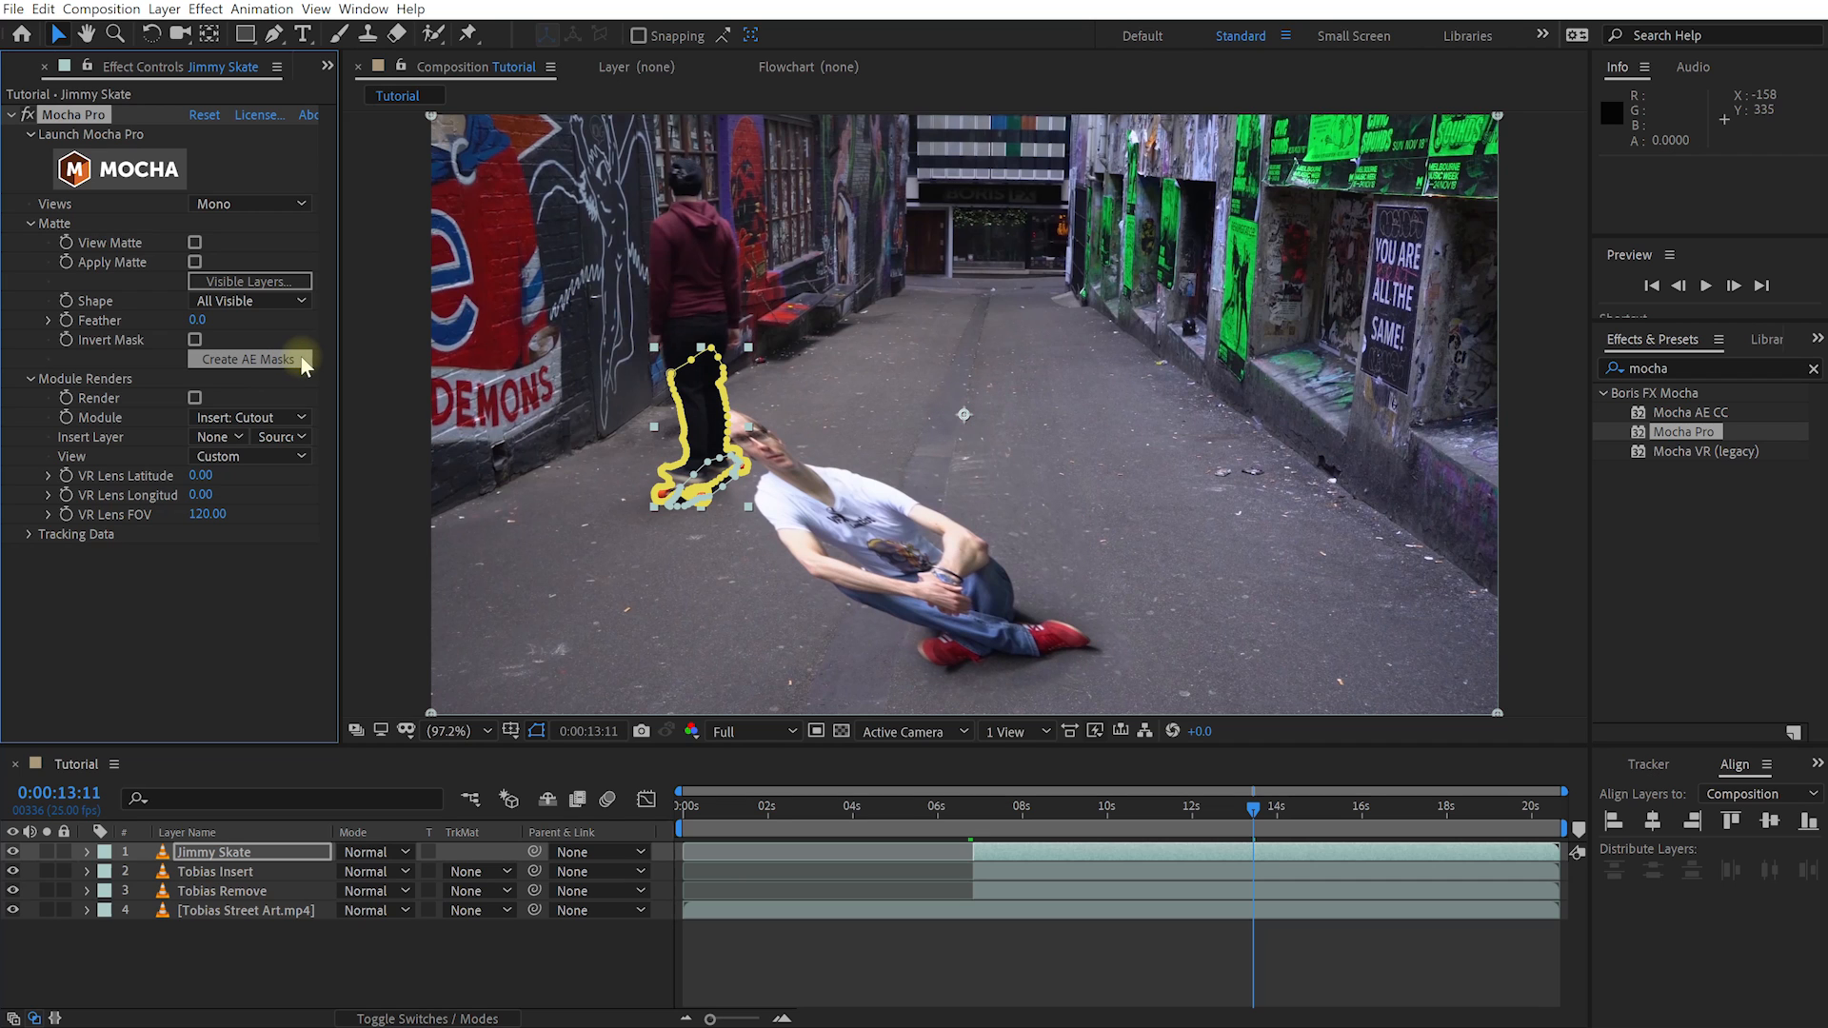
Step: Reveal the Skate layer's mask keyframes and trim the layer to their range, 0:00:13:00 to 0:00:15:01
click(282, 853)
key(m)
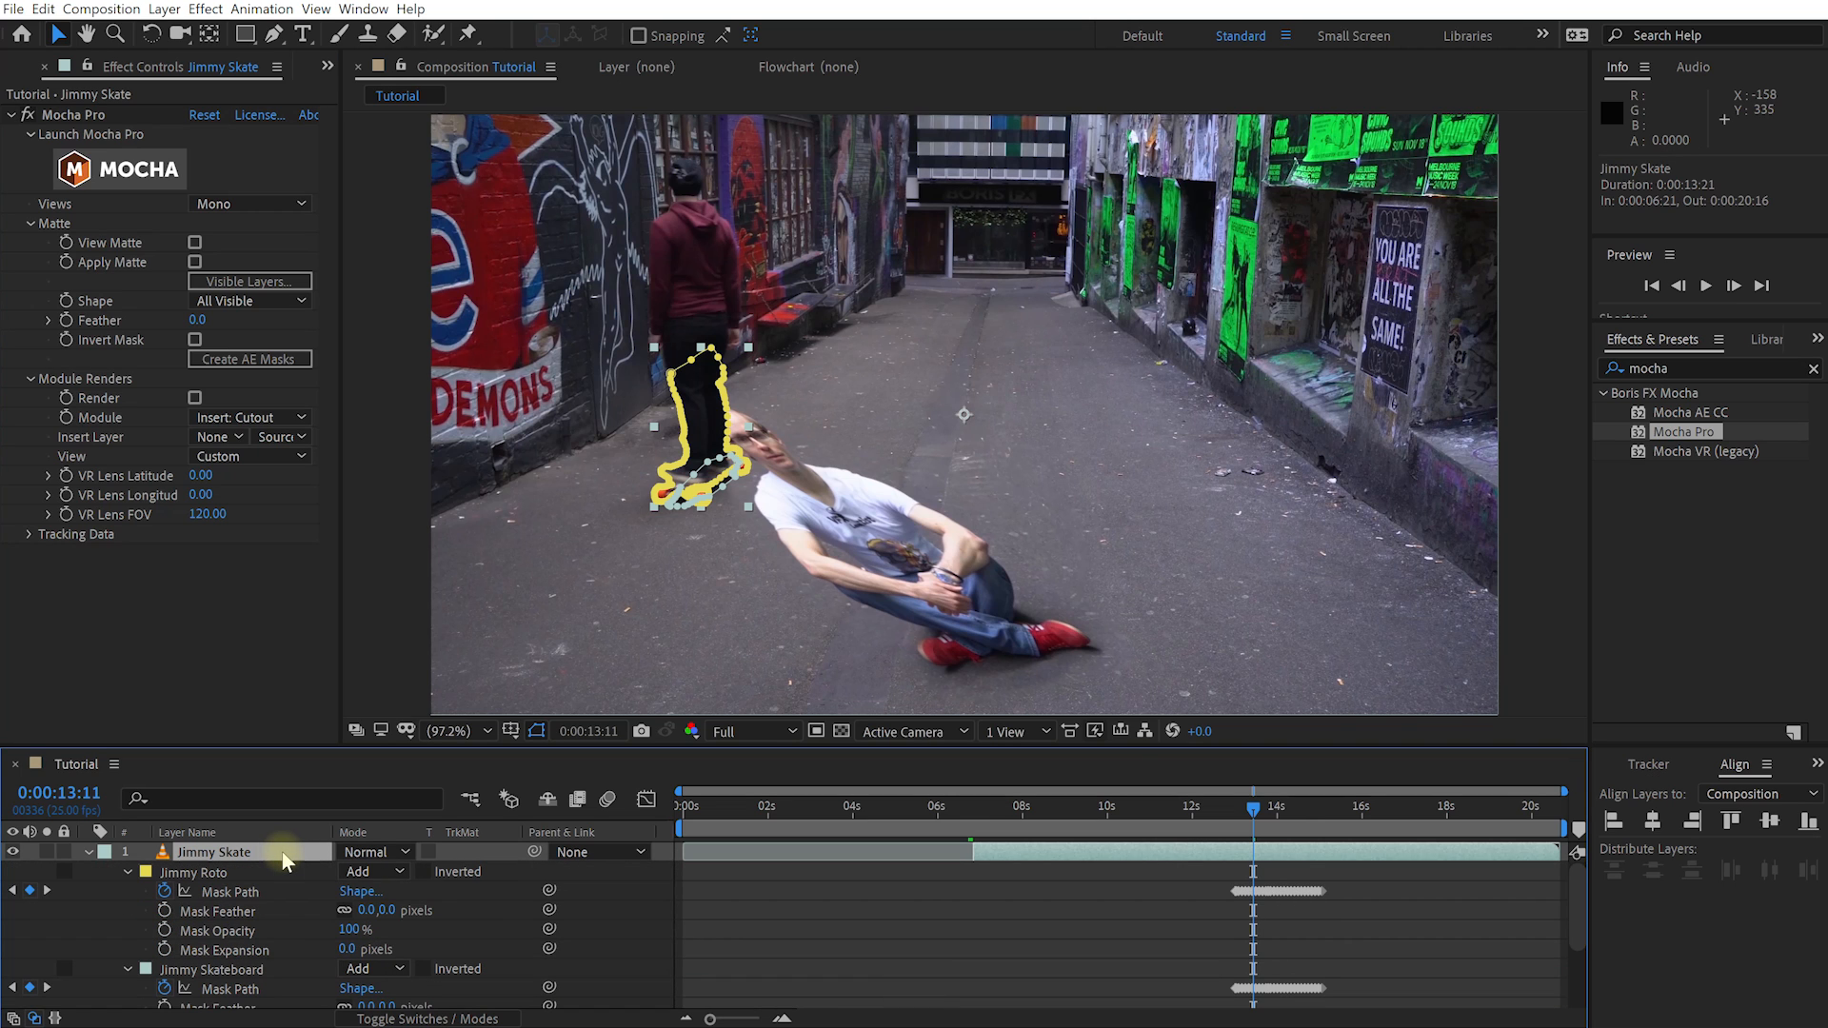
drag(1253, 807, 1230, 815)
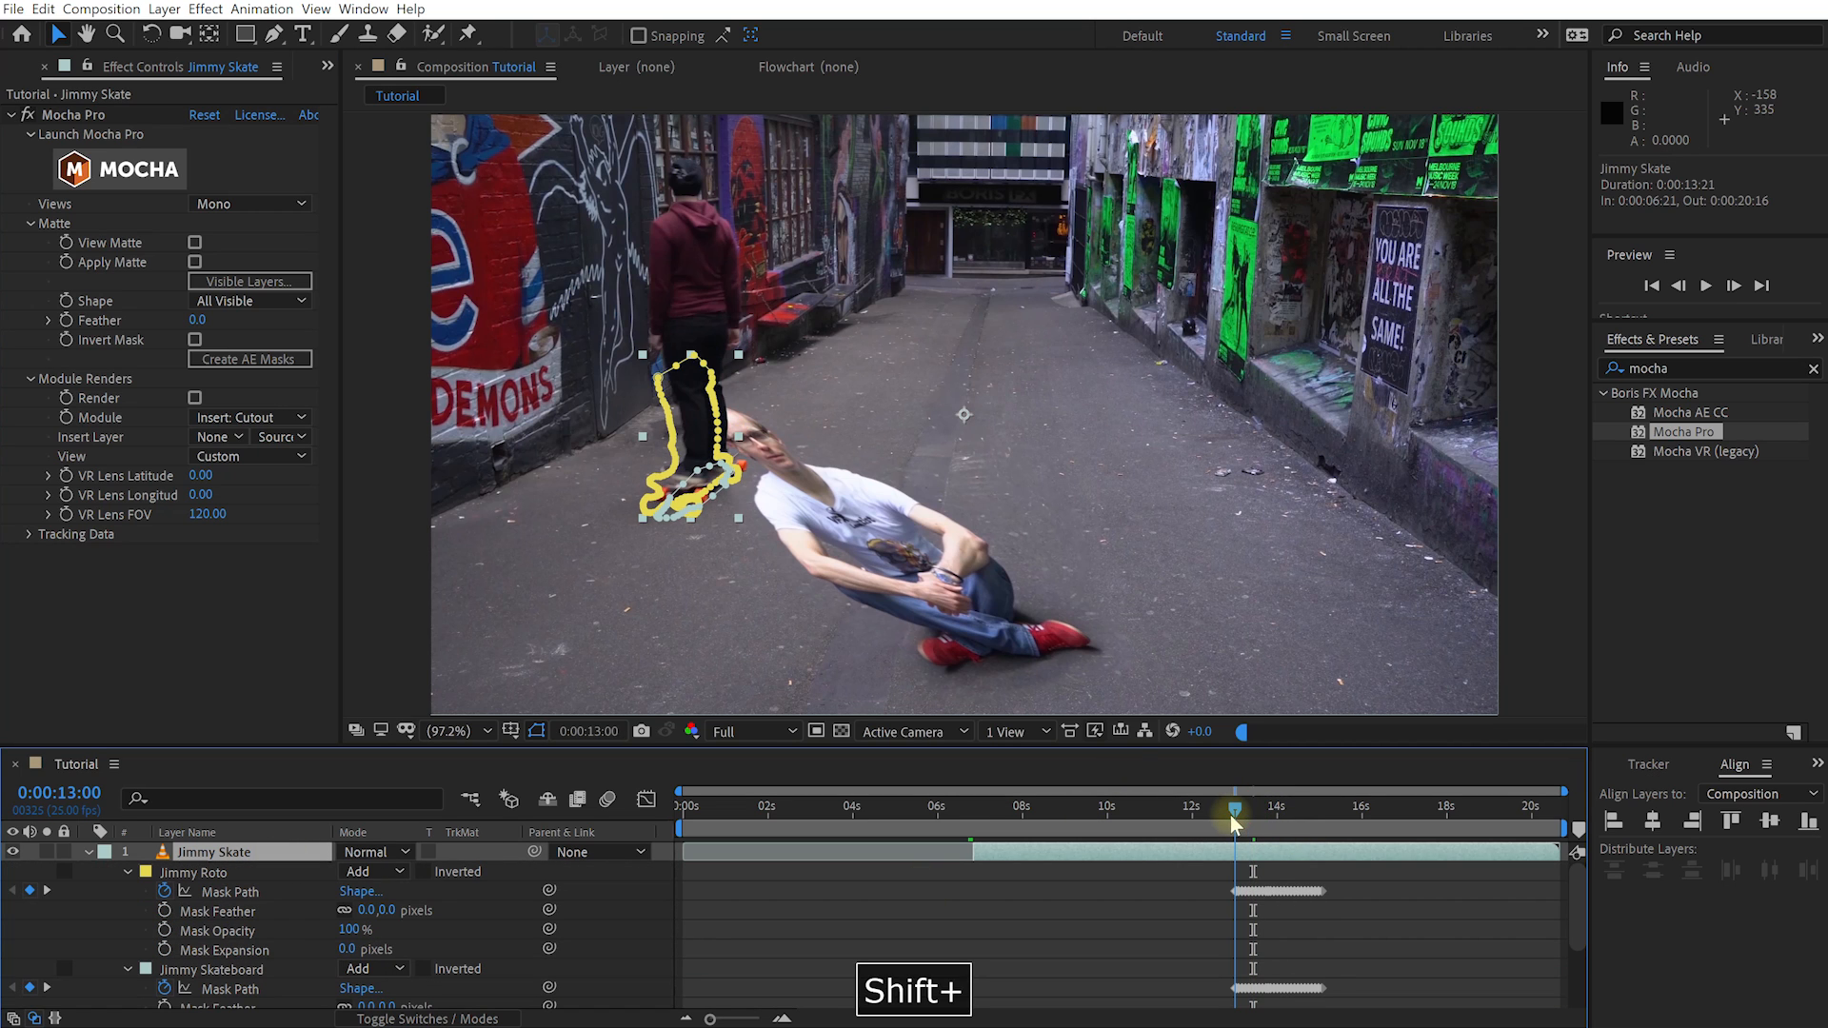
shift+click(1321, 809)
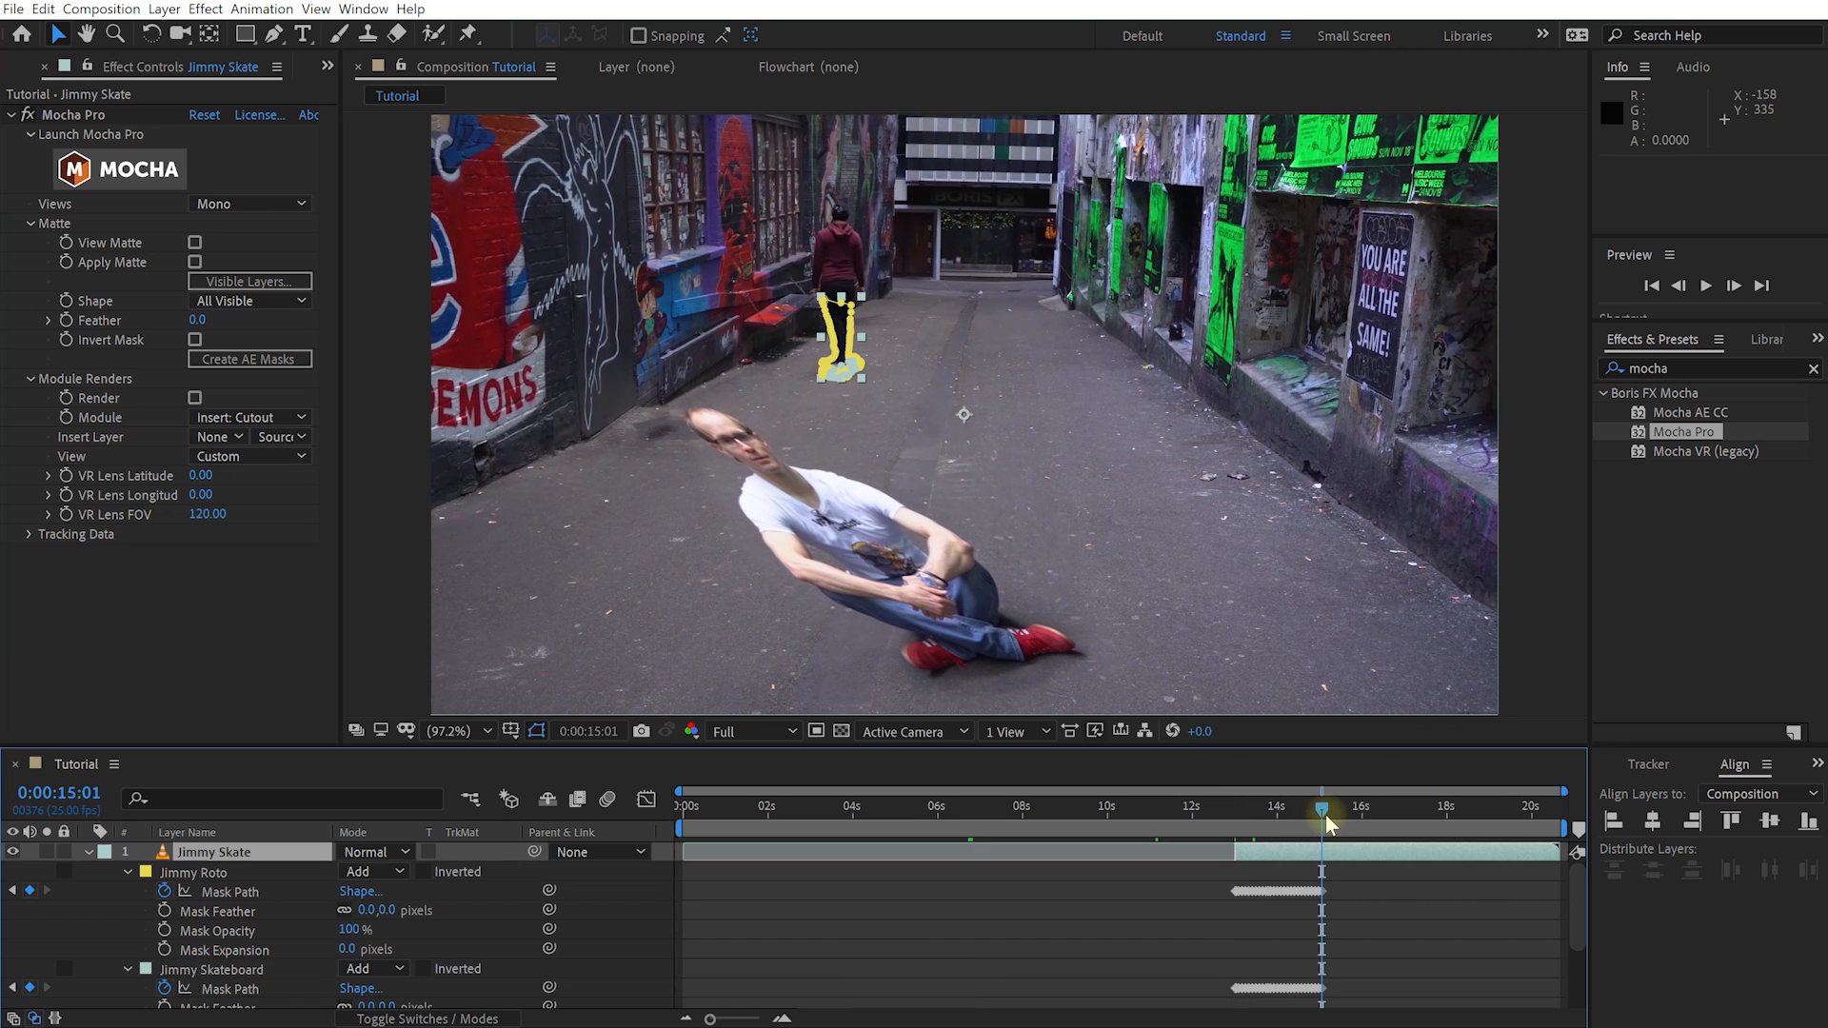
key(alt+bracketright)
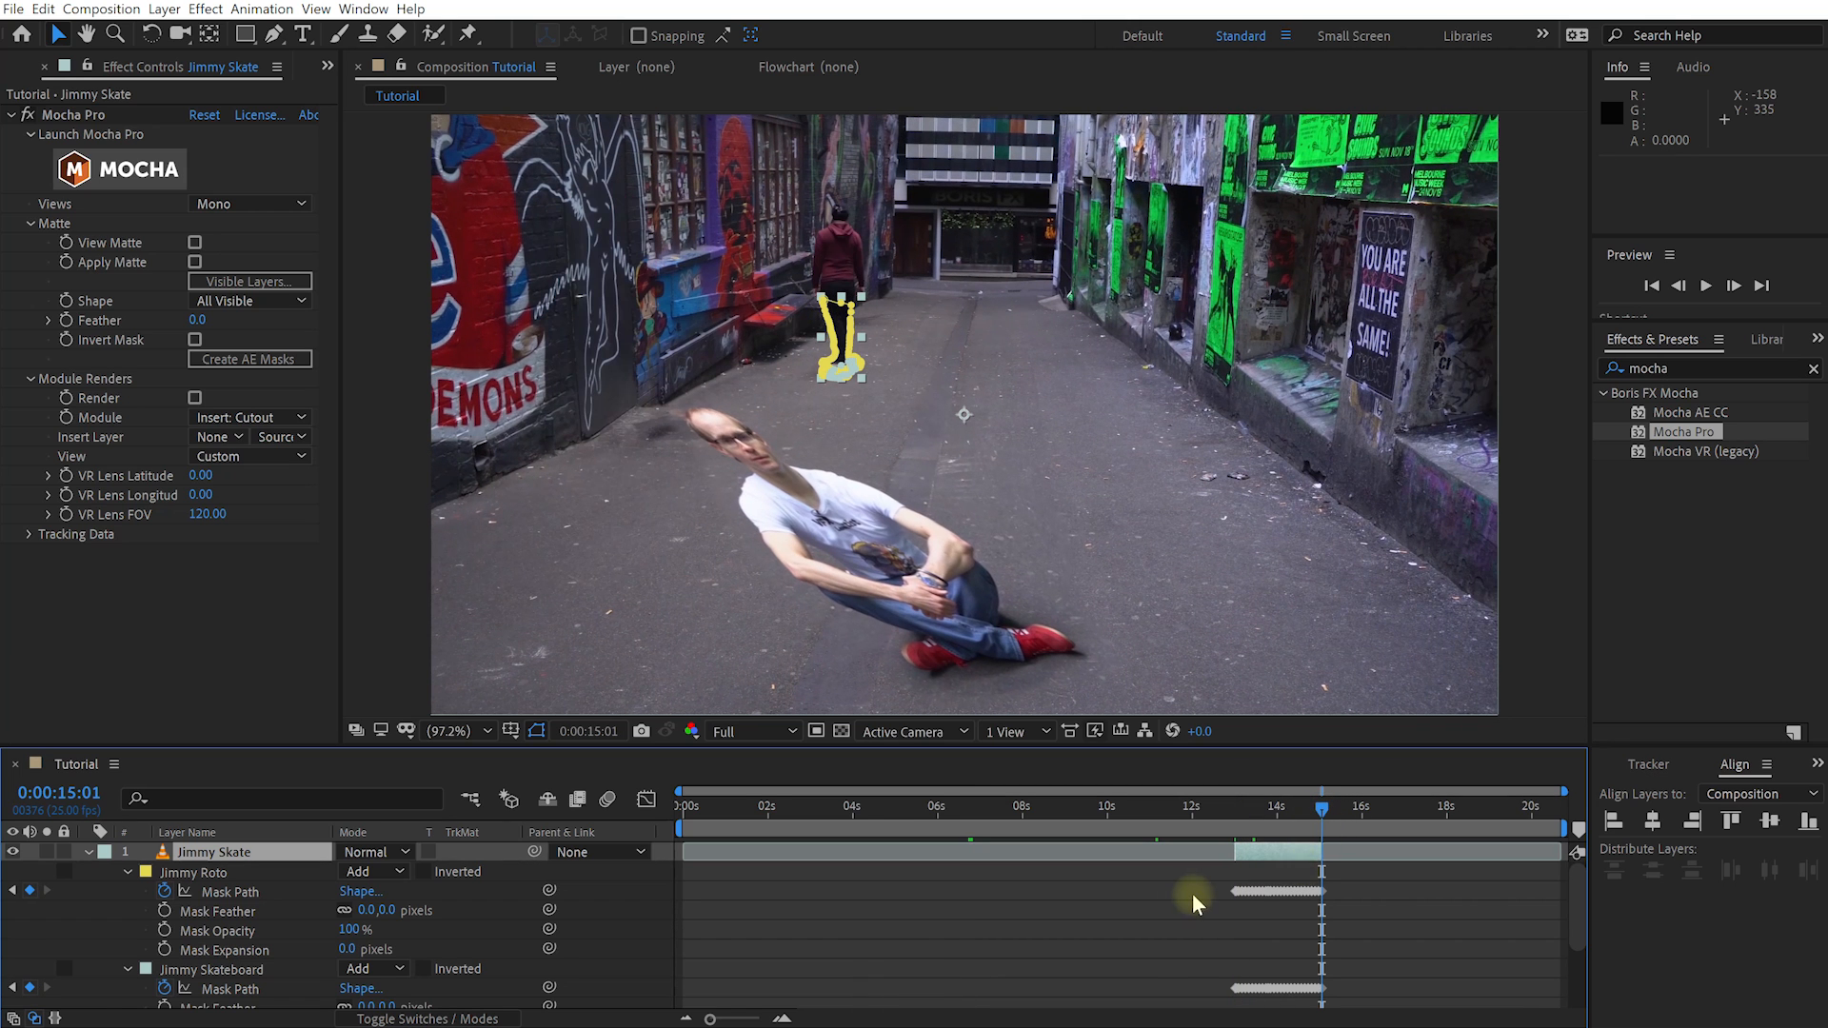
Step: Hide the Remove layer and scrub back to 0:00:13:18 to examine the skateboarder's masked overlap with the inserted man
scroll(1213, 895, down, 3)
click(12, 979)
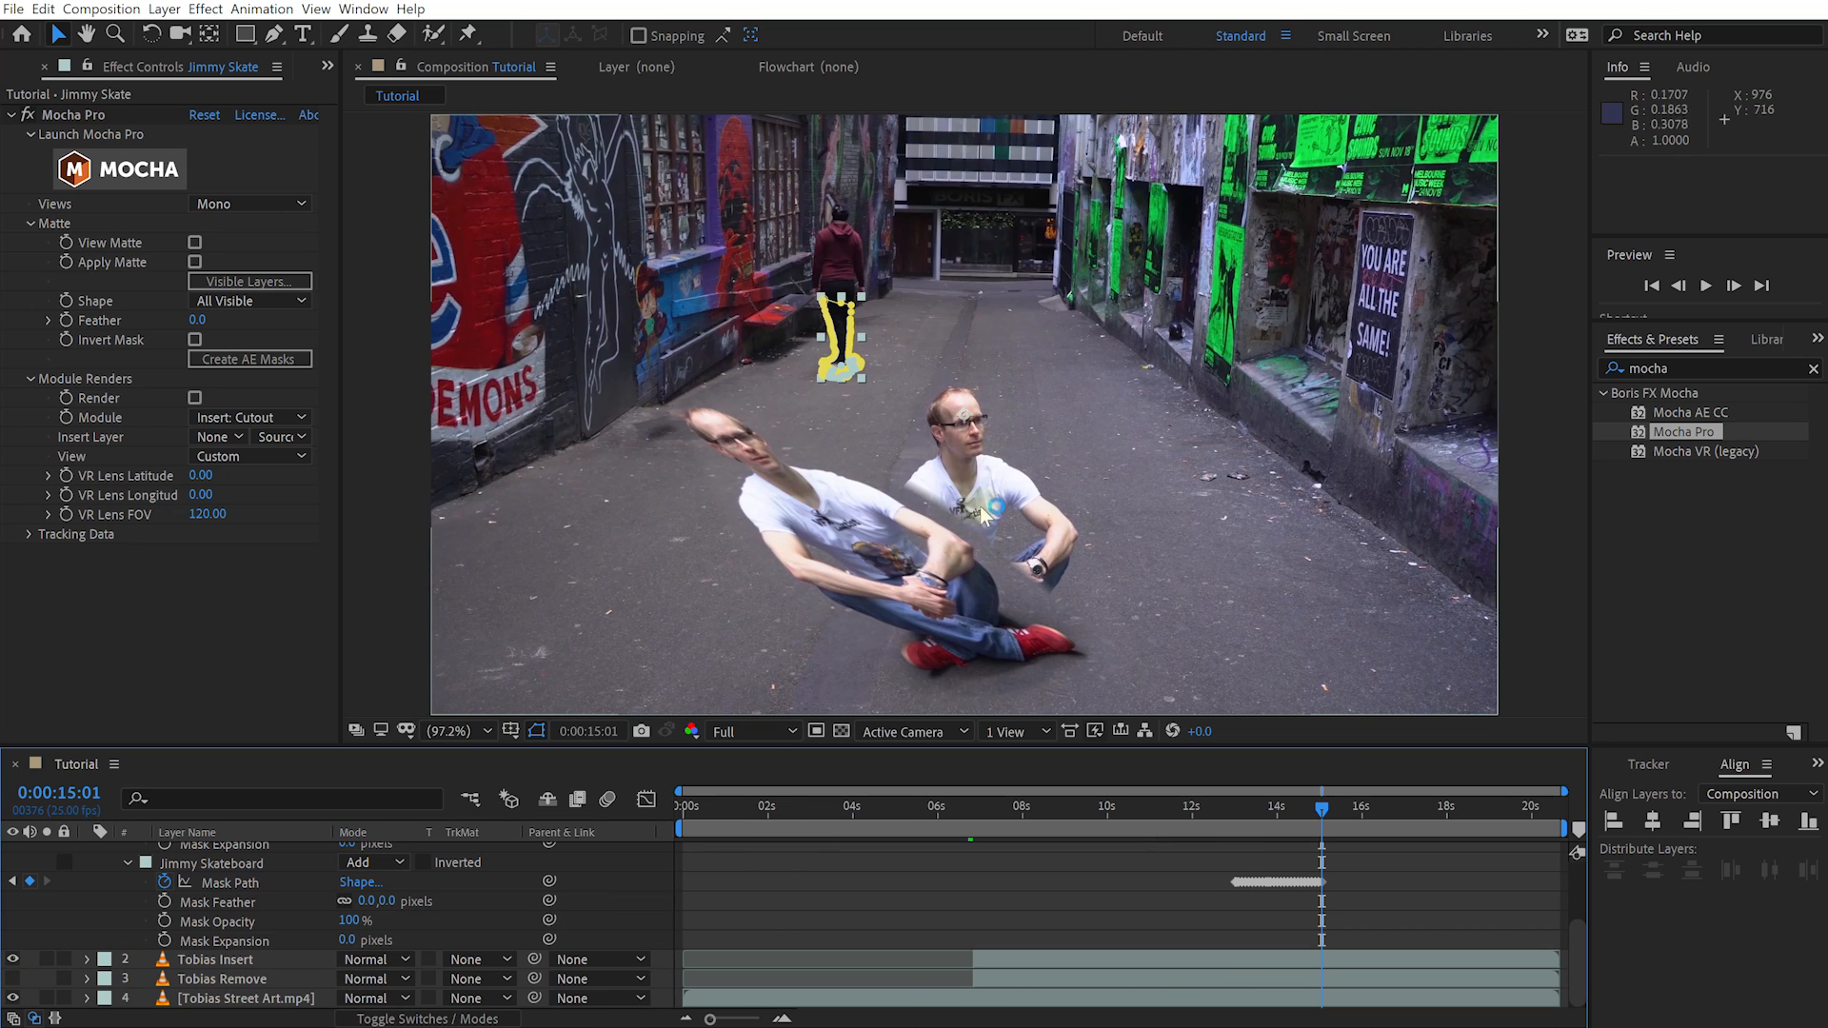
drag(1320, 816, 1264, 807)
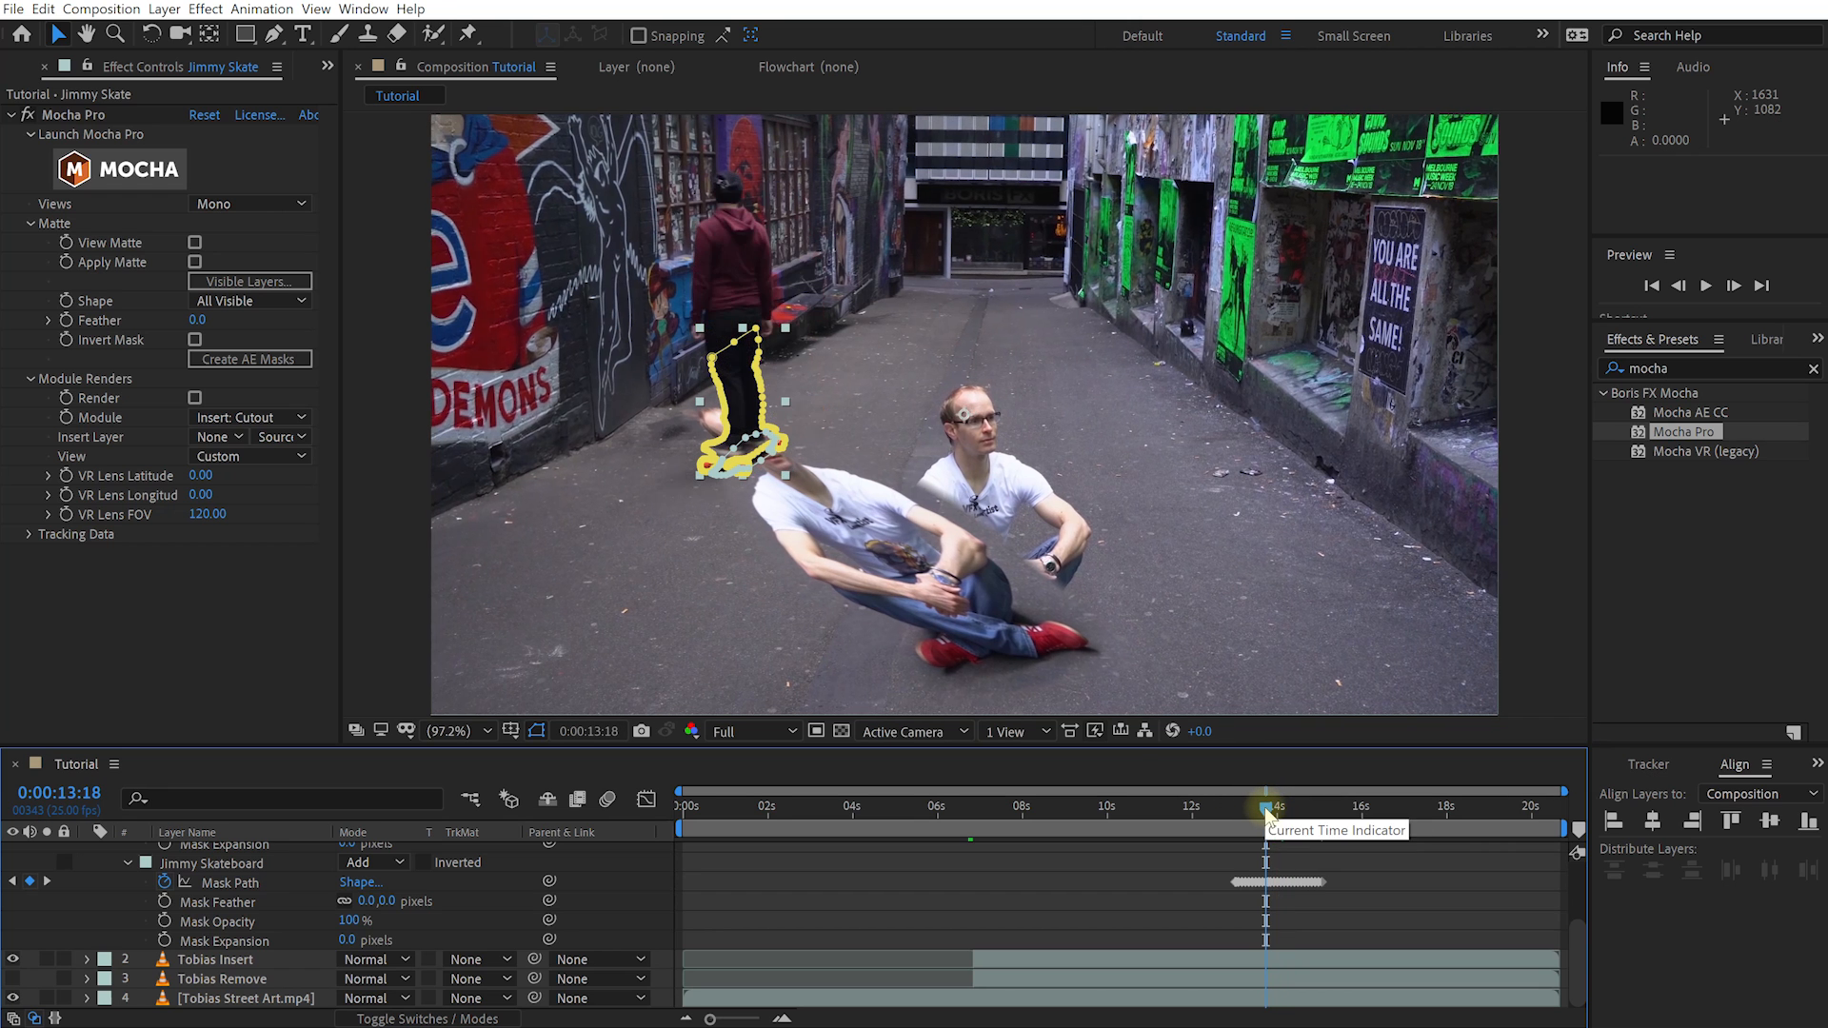
Step: Hide the mask outlines around the skateboarder's legs and board for a clean close-up of the mask edges
scroll(952, 501, up, 3)
key(space)
drag(819, 501, 1202, 432)
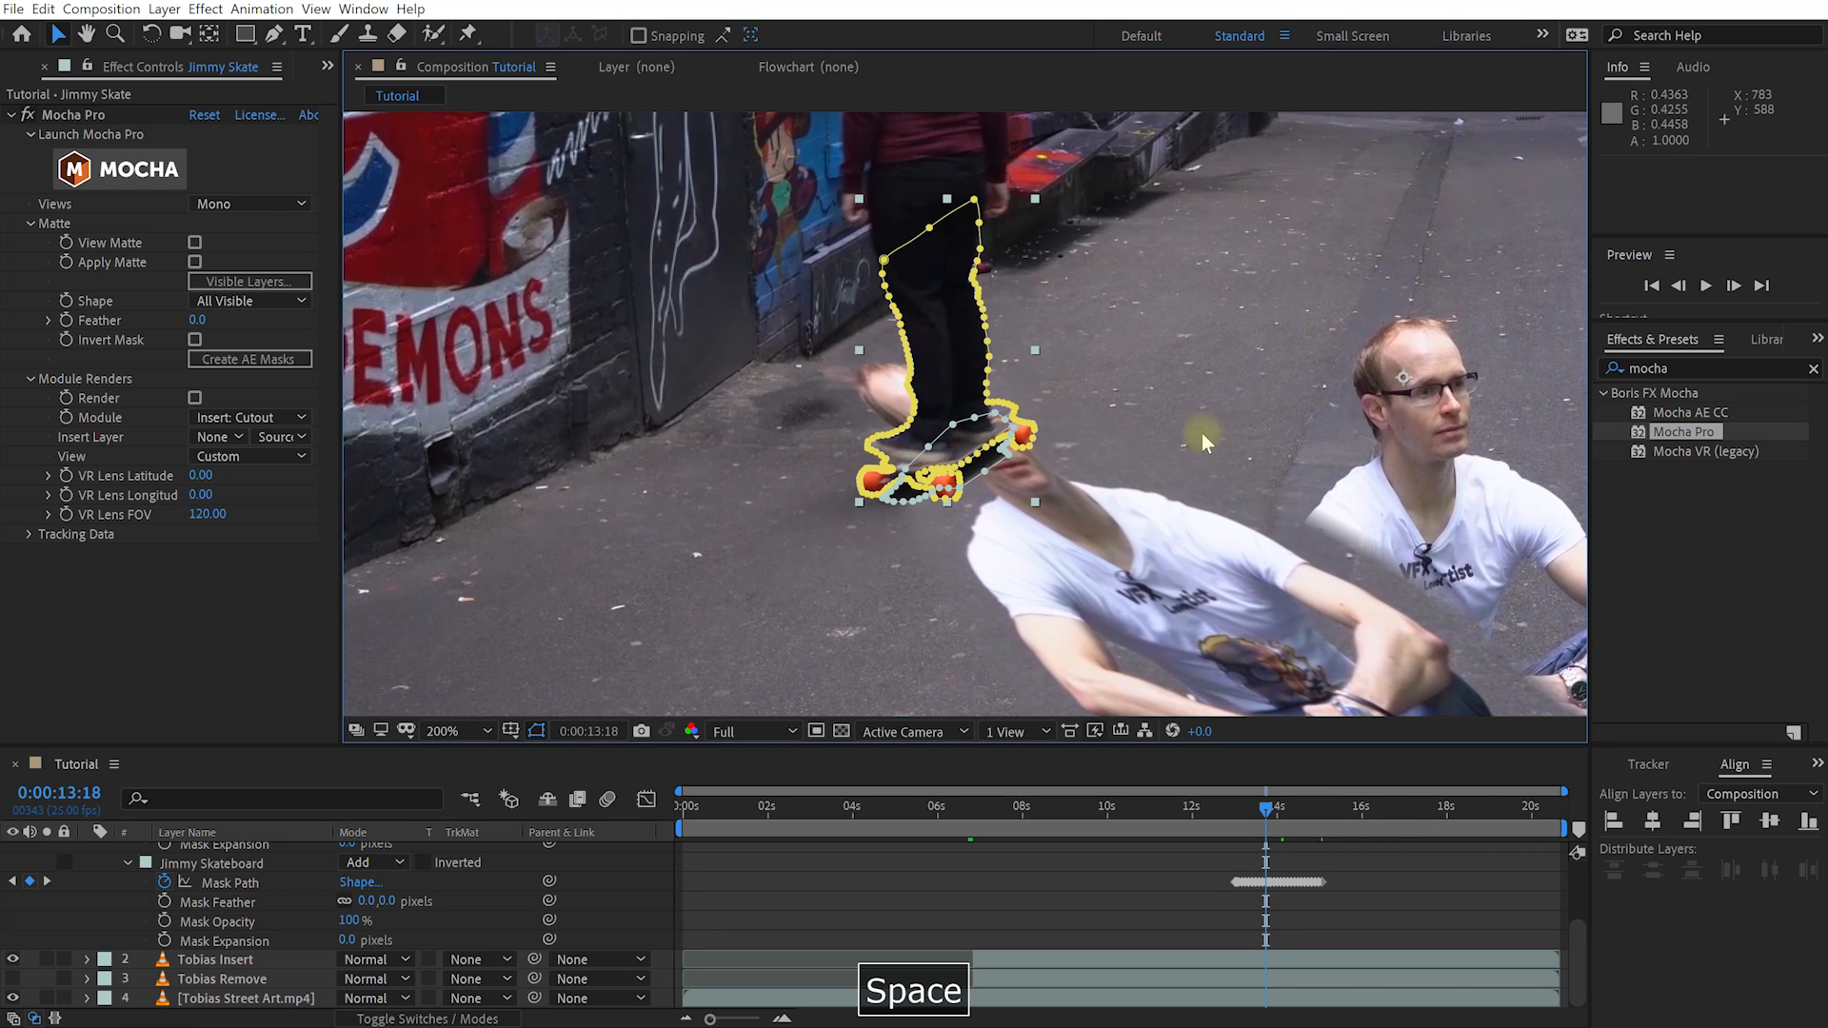
click(537, 731)
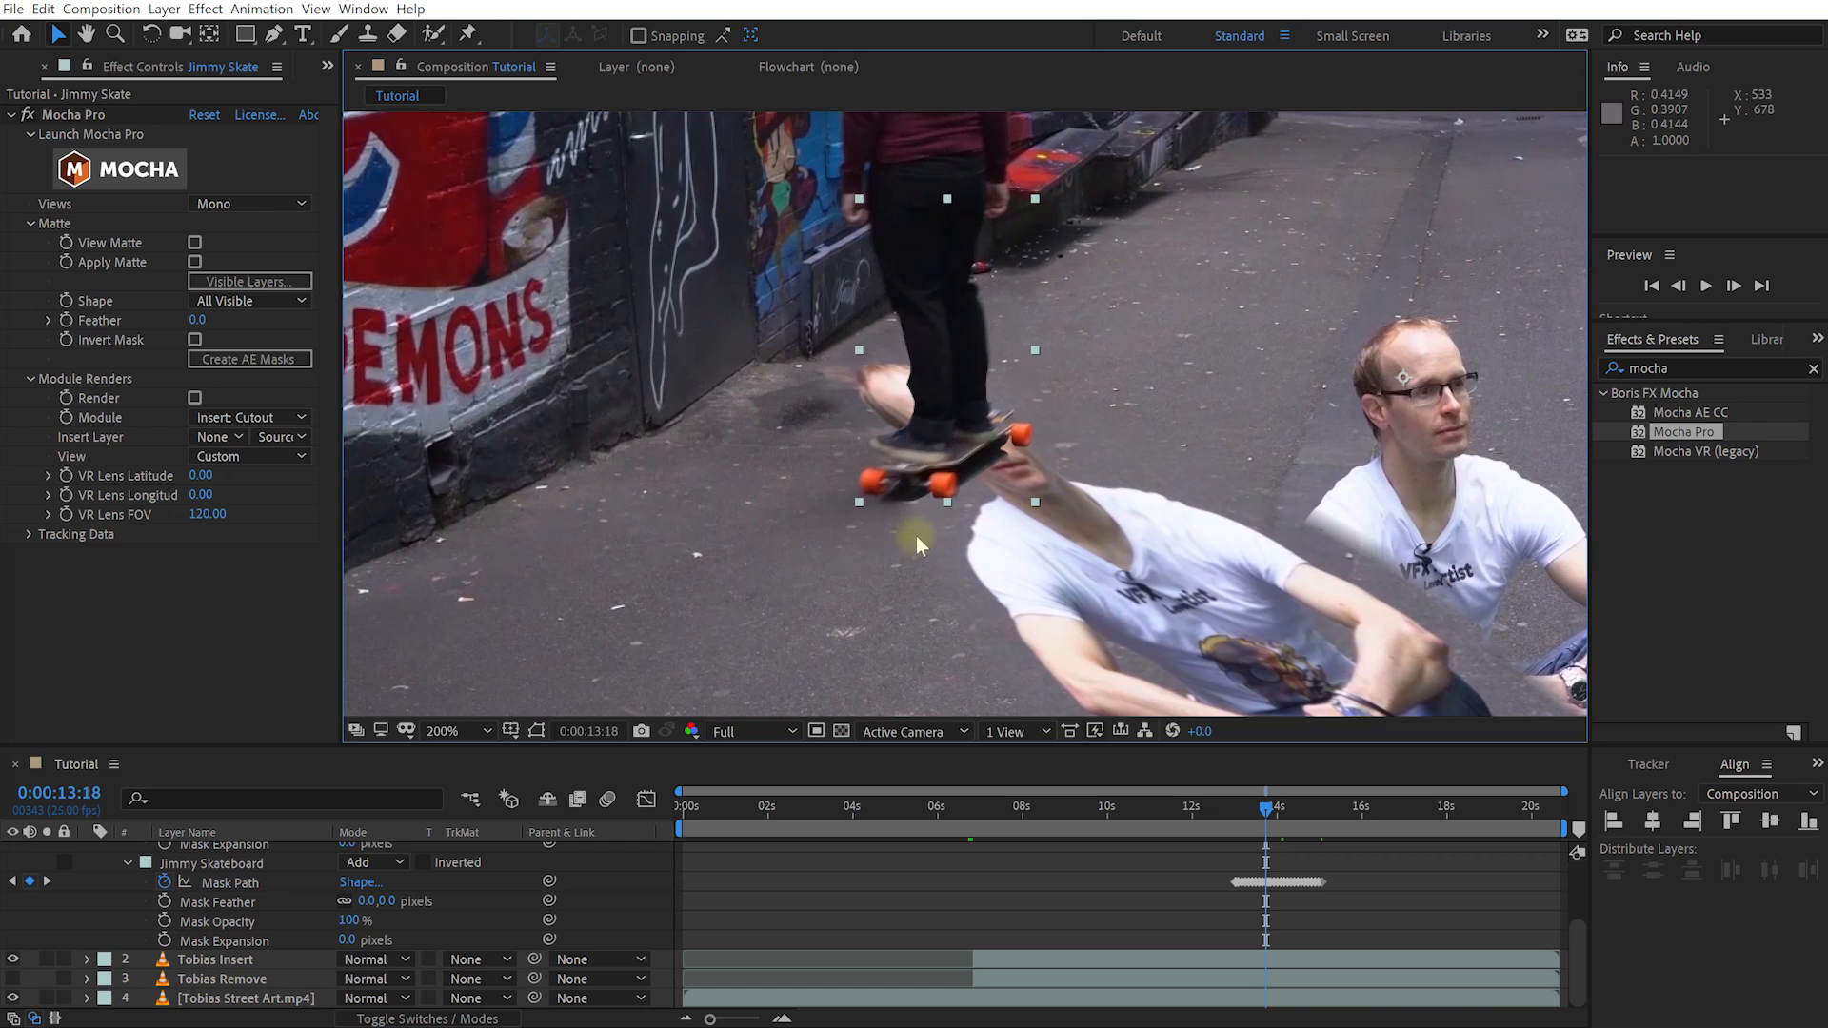
Step: Set the skateboard mask's feather to 3 pixels on the Skate layer
scroll(920, 546, up, 1)
scroll(257, 922, up, 3)
click(217, 970)
scroll(223, 970, down, 1)
click(367, 950)
text(3)
key(Return)
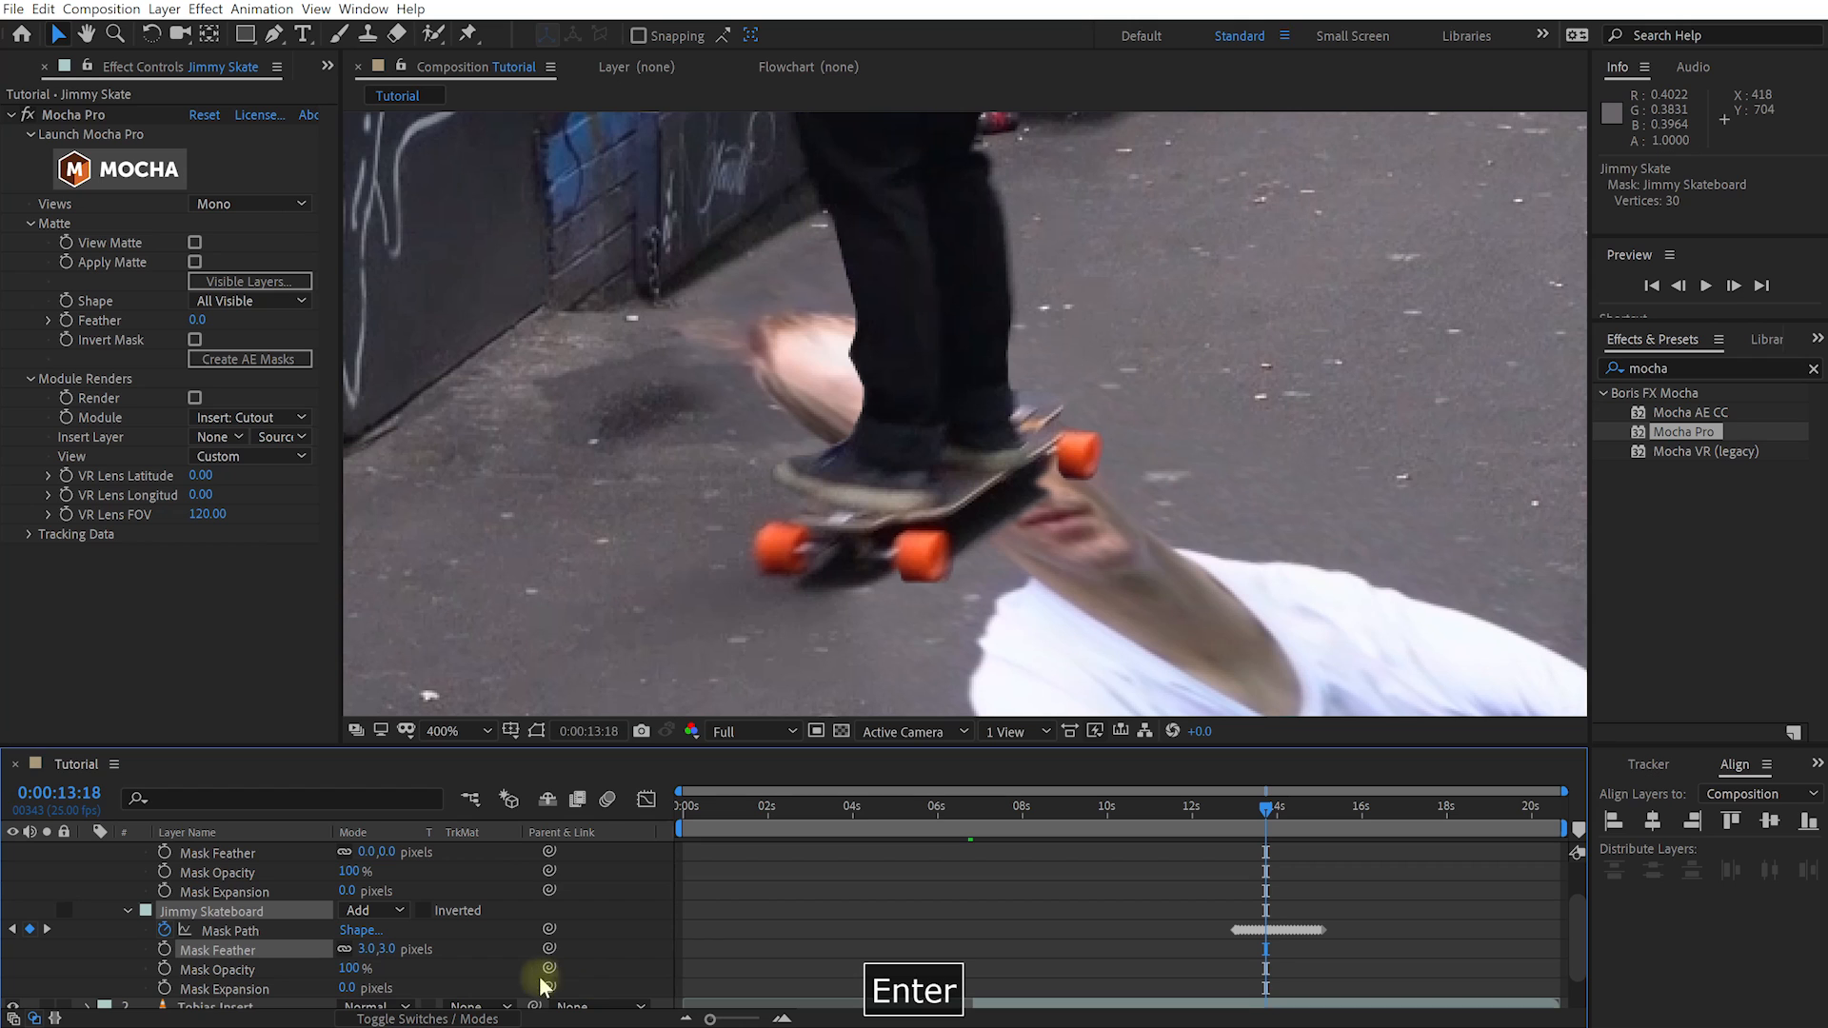
Step: Append "Shadow" to the skateboard mask's name and lower its mask opacity to 84%
click(249, 913)
key(Return)
key(Right)
text(Shadow)
key(Return)
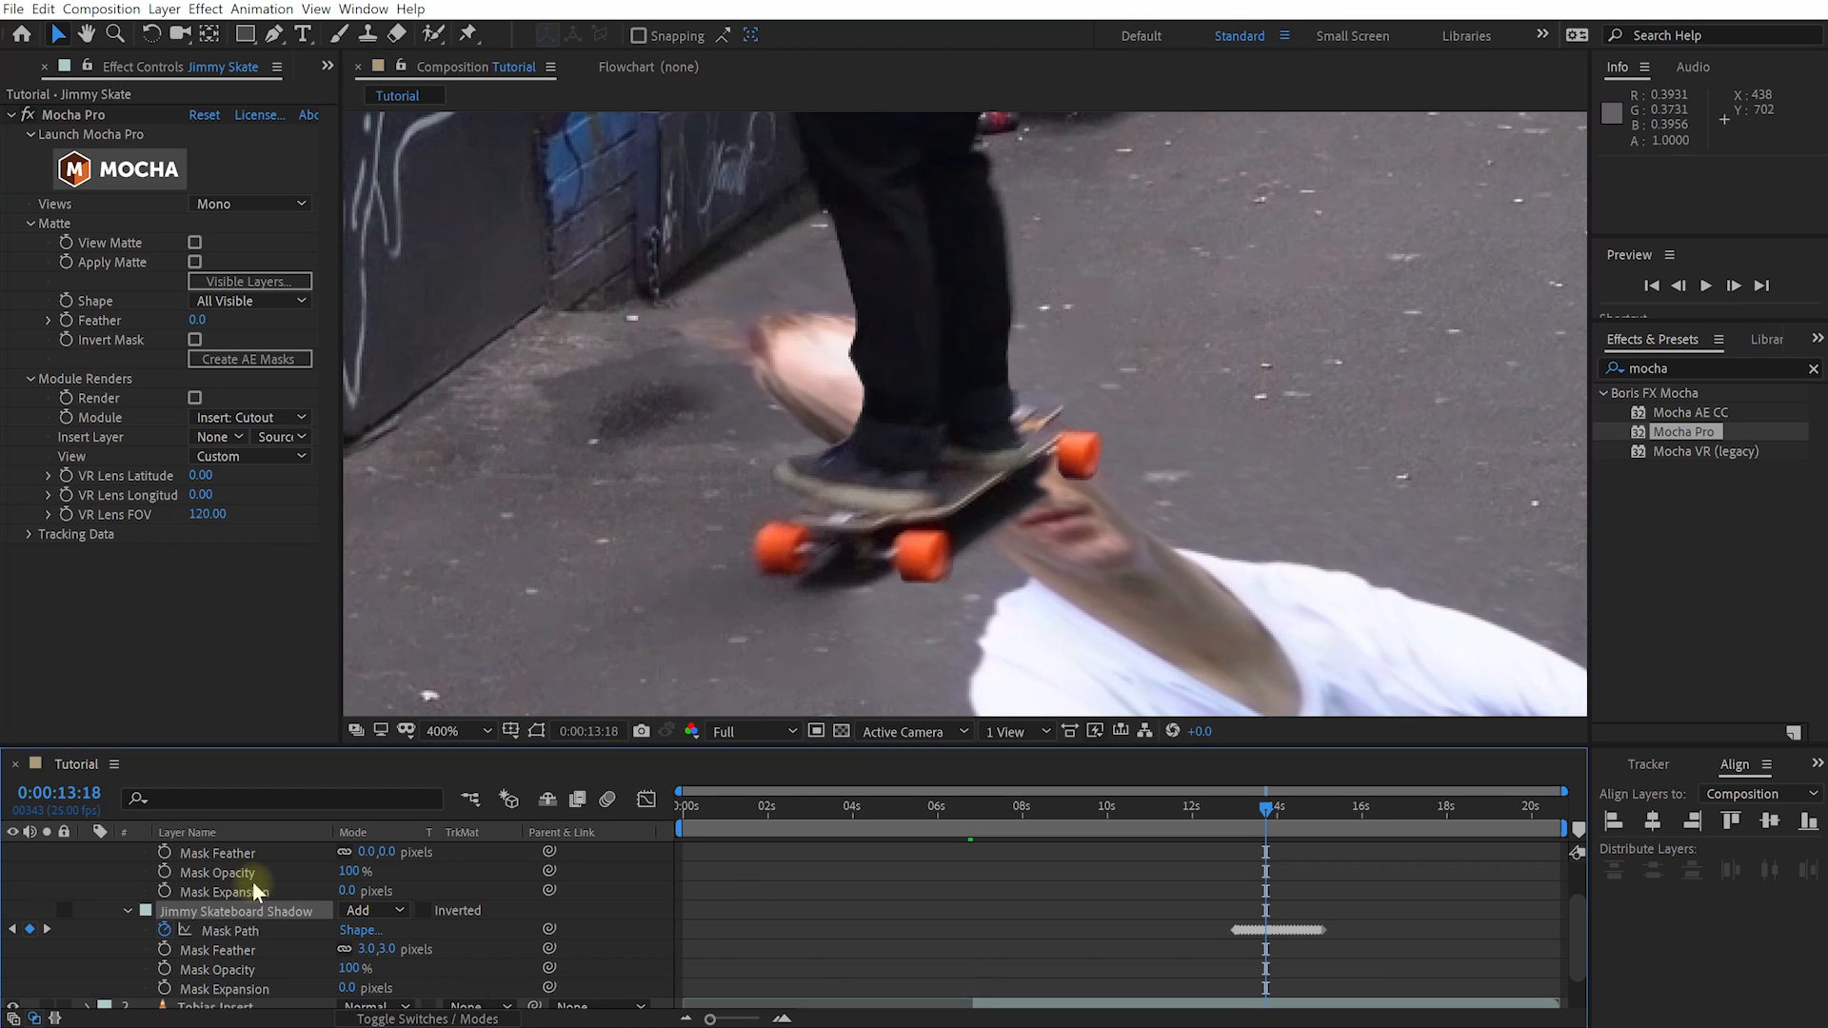
click(352, 971)
drag(352, 971, 335, 970)
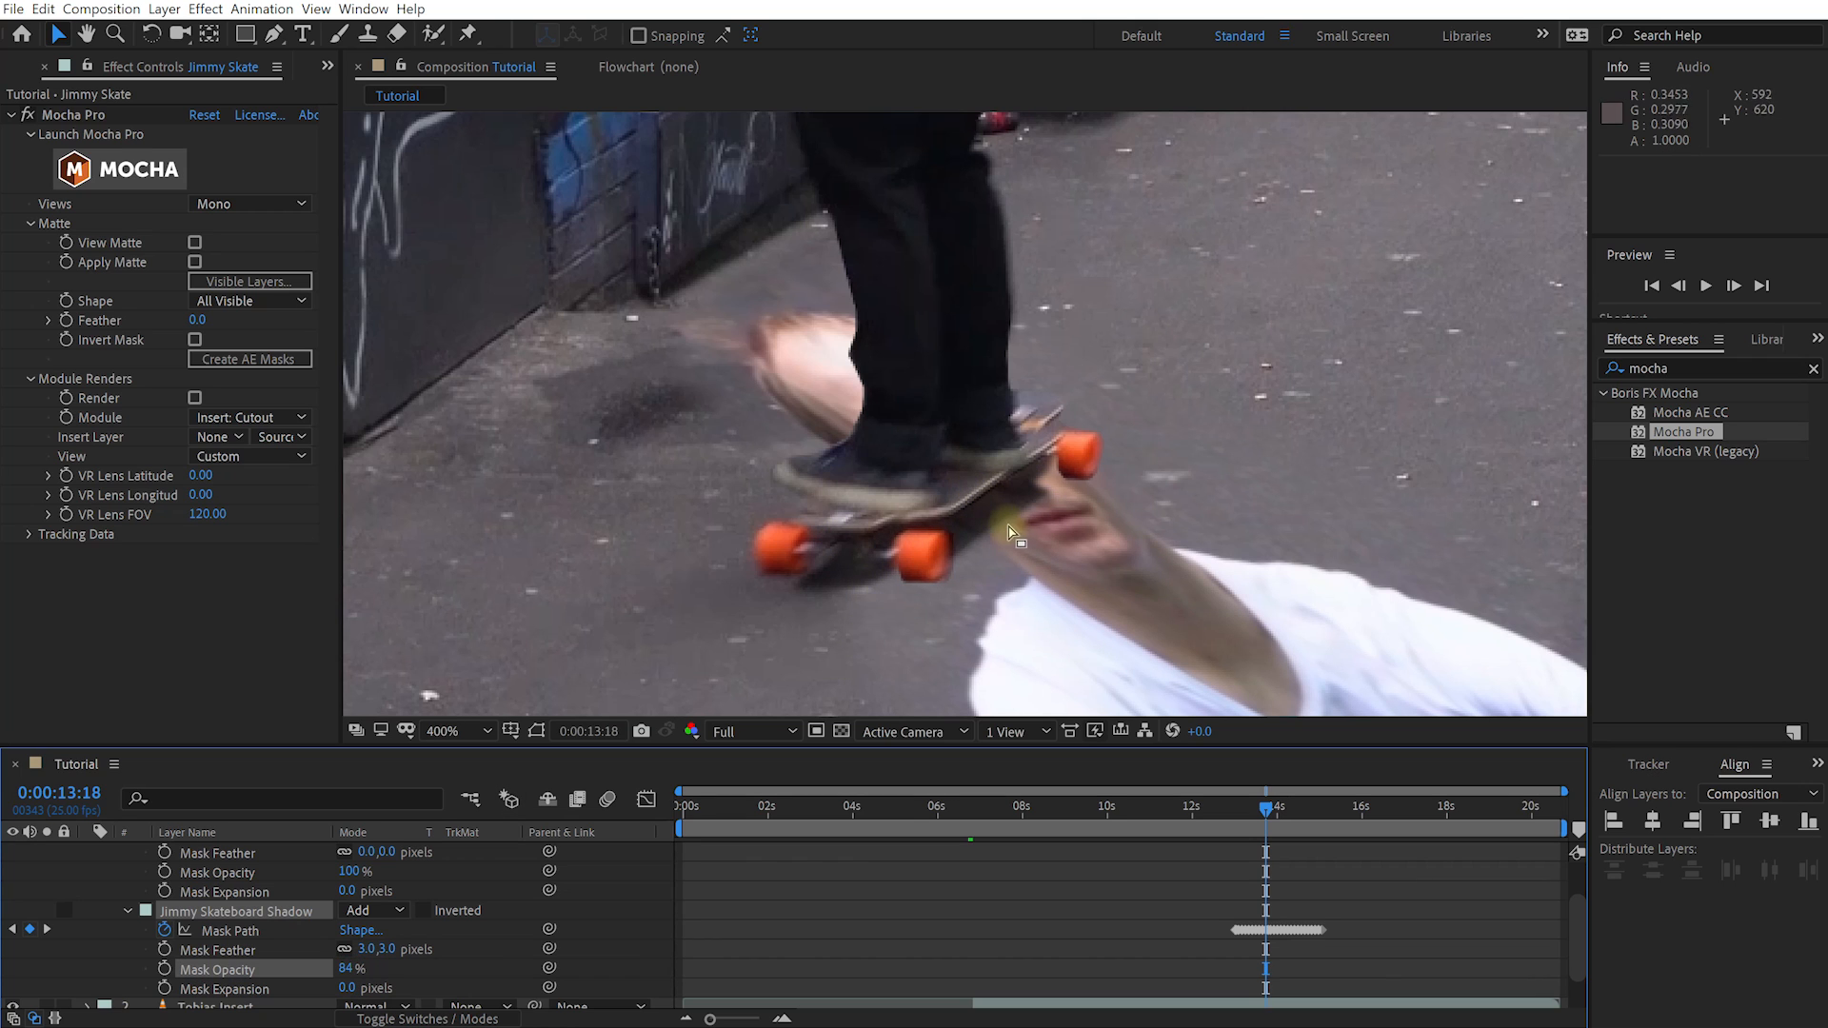
Step: Set the skateboarder roto mask's feather to 2 pixels
scroll(286, 890, up, 3)
click(286, 874)
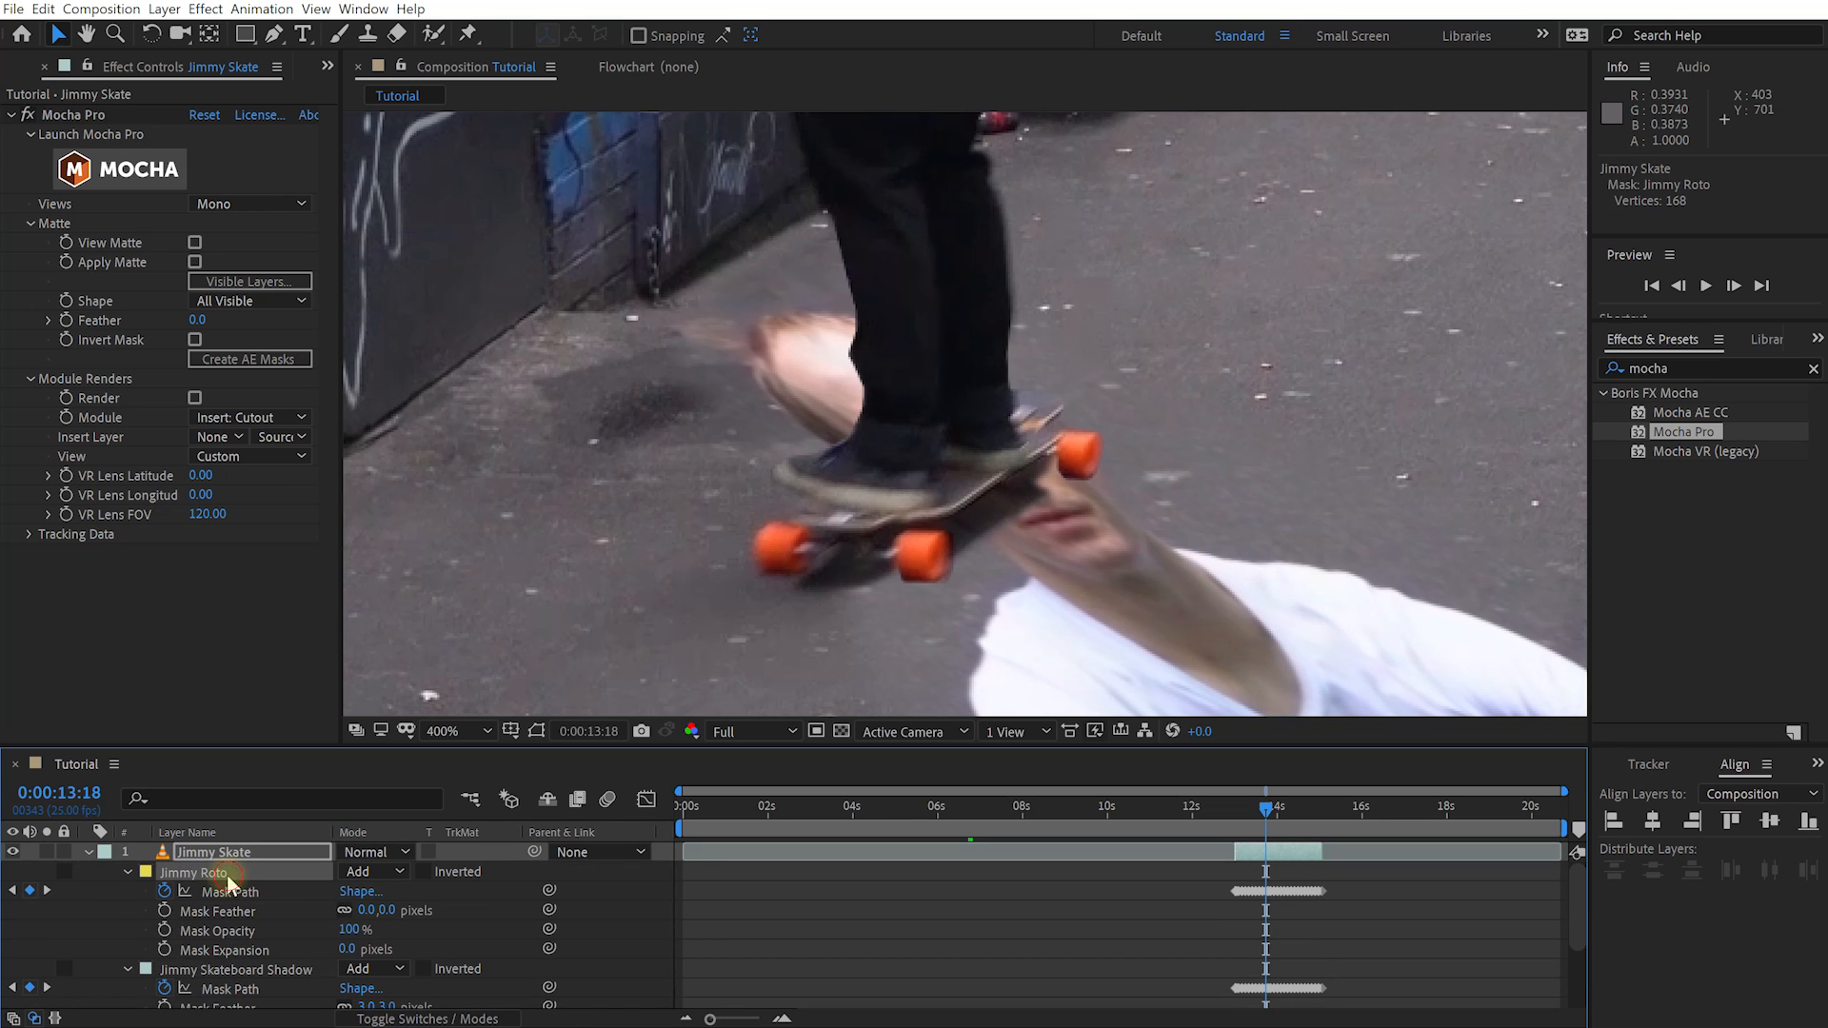
click(372, 910)
text(2)
click(471, 906)
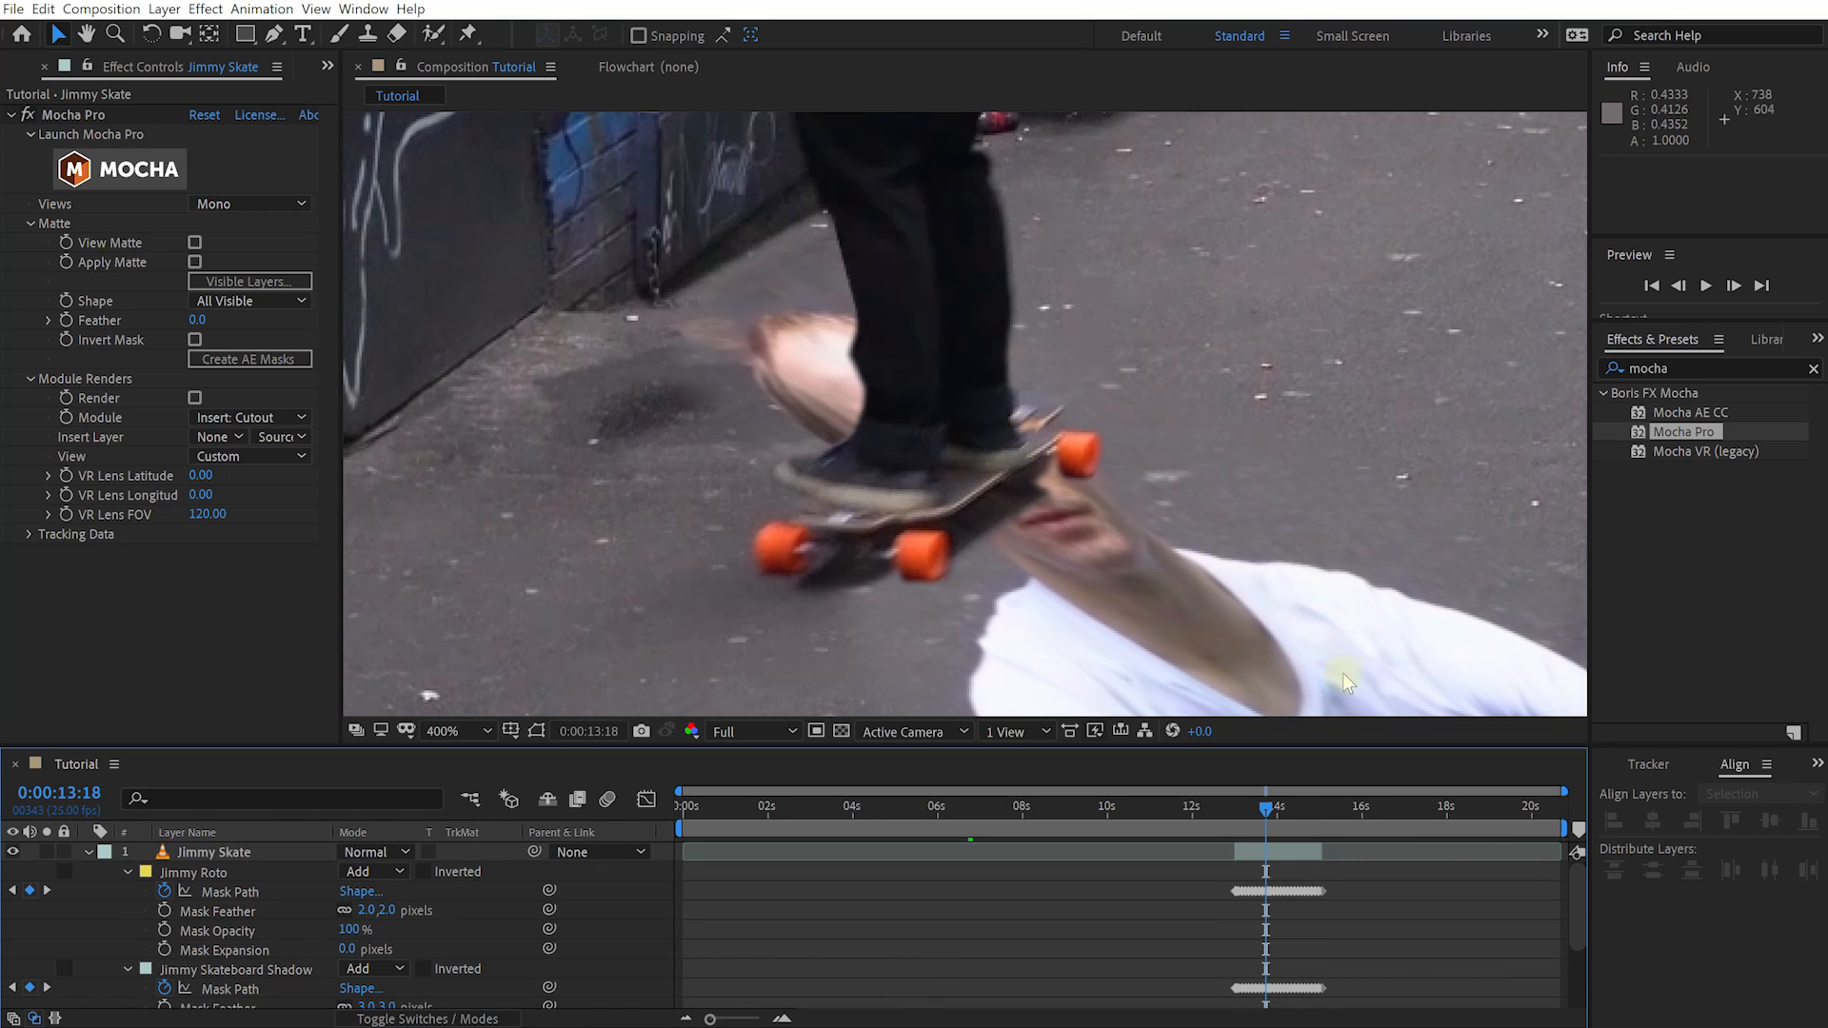
Step: Play the composite from 0:00:12:12 and scrub to 0:00:14:02 to examine the skateboarder passing over the inserted man
drag(1255, 808, 1217, 821)
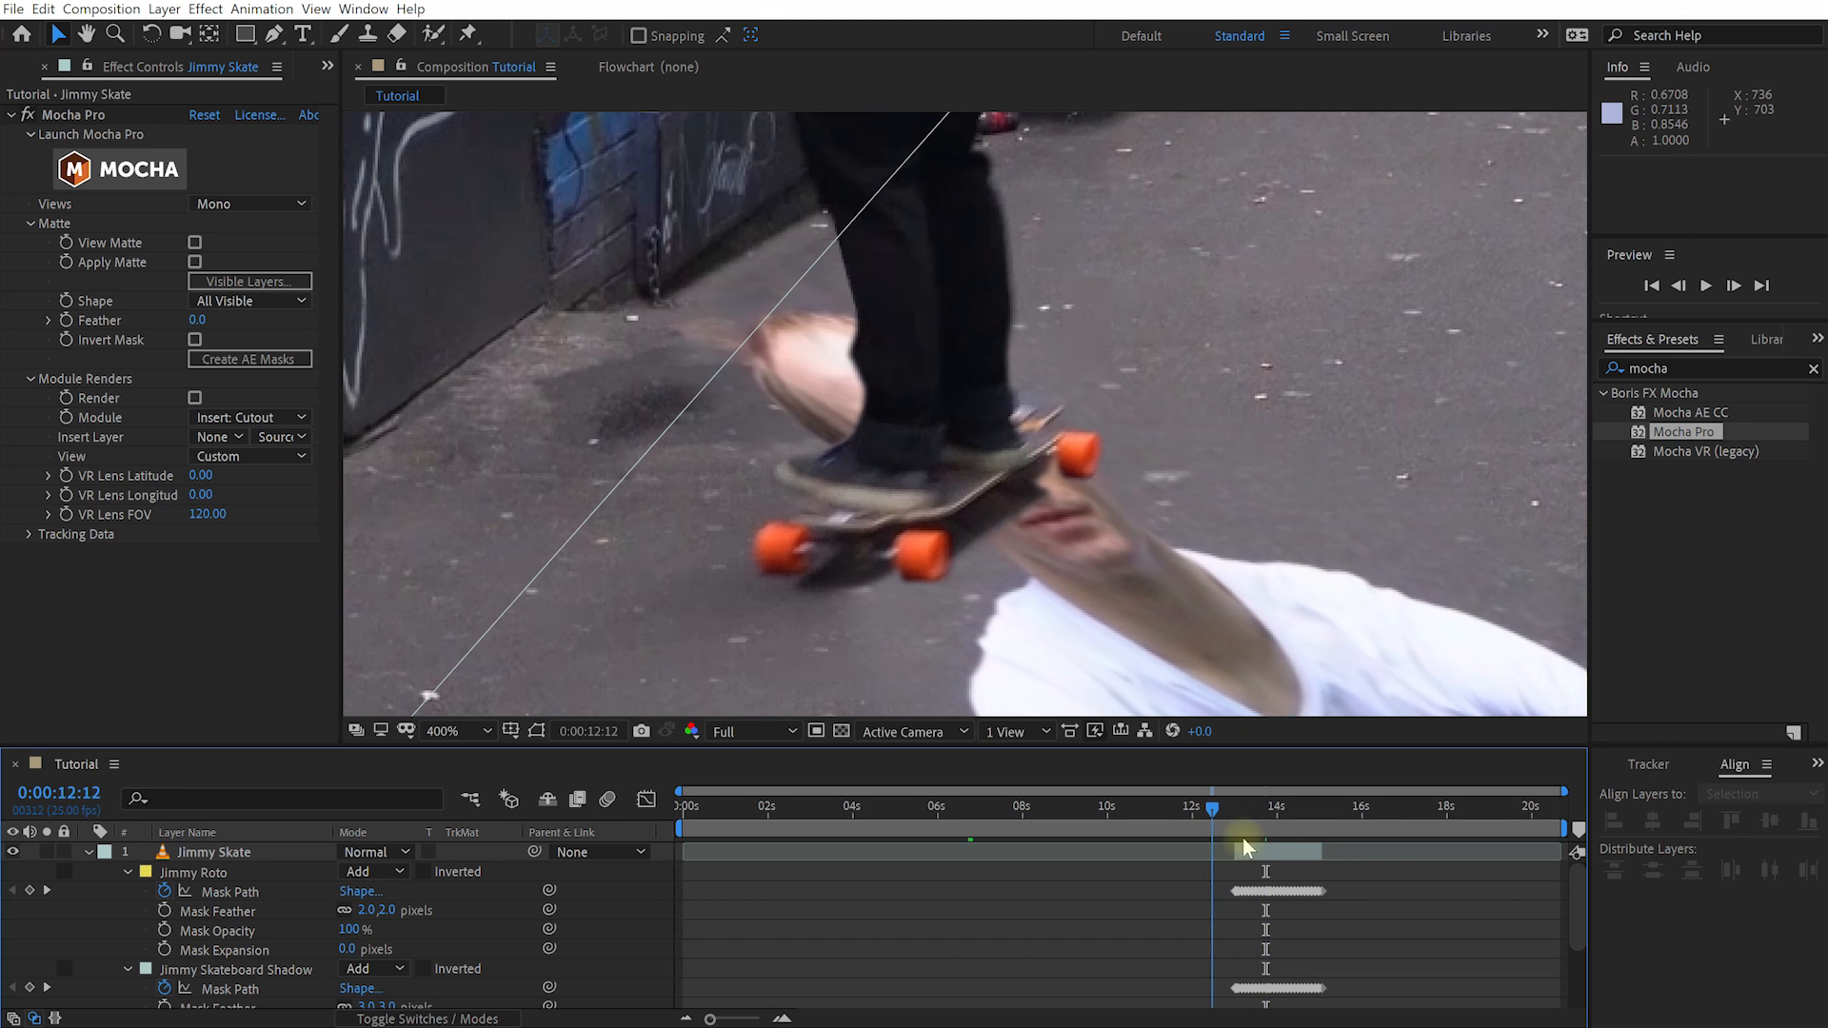
key(space)
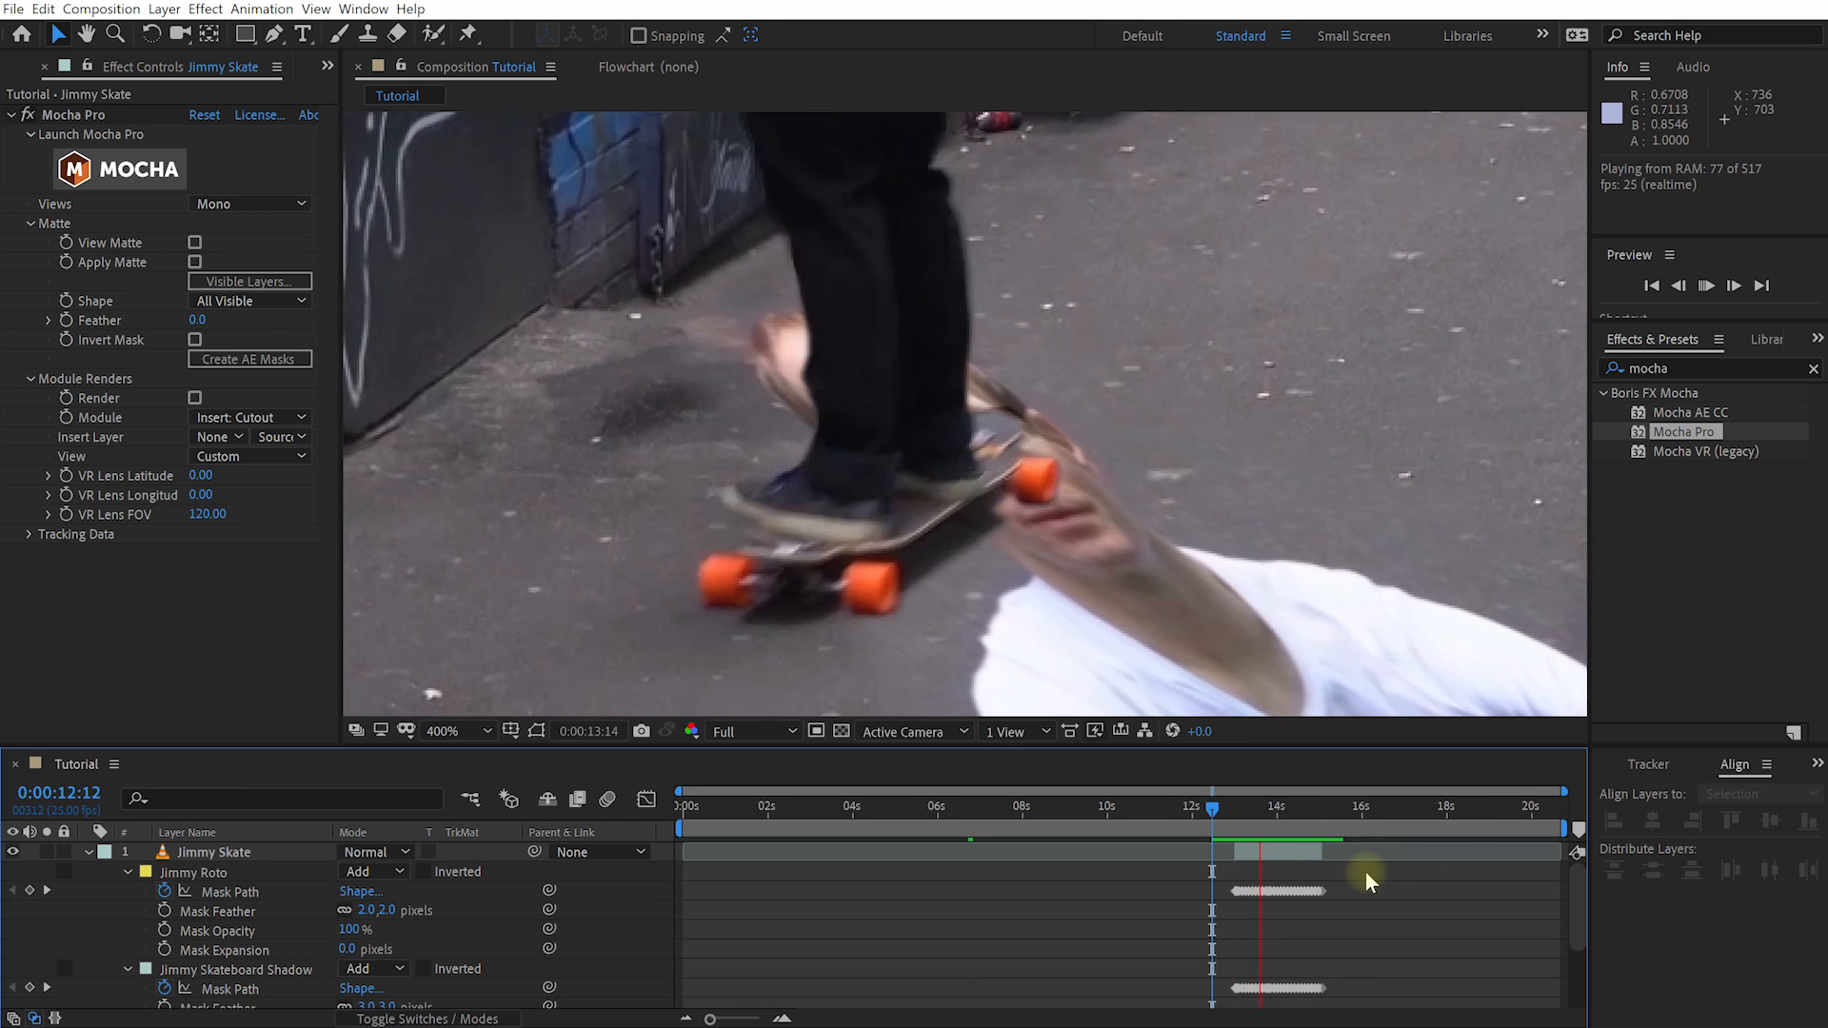
click(1307, 811)
mouse_move(1304, 815)
mouse_down()
mouse_move(1249, 821)
mouse_move(1286, 819)
mouse_up()
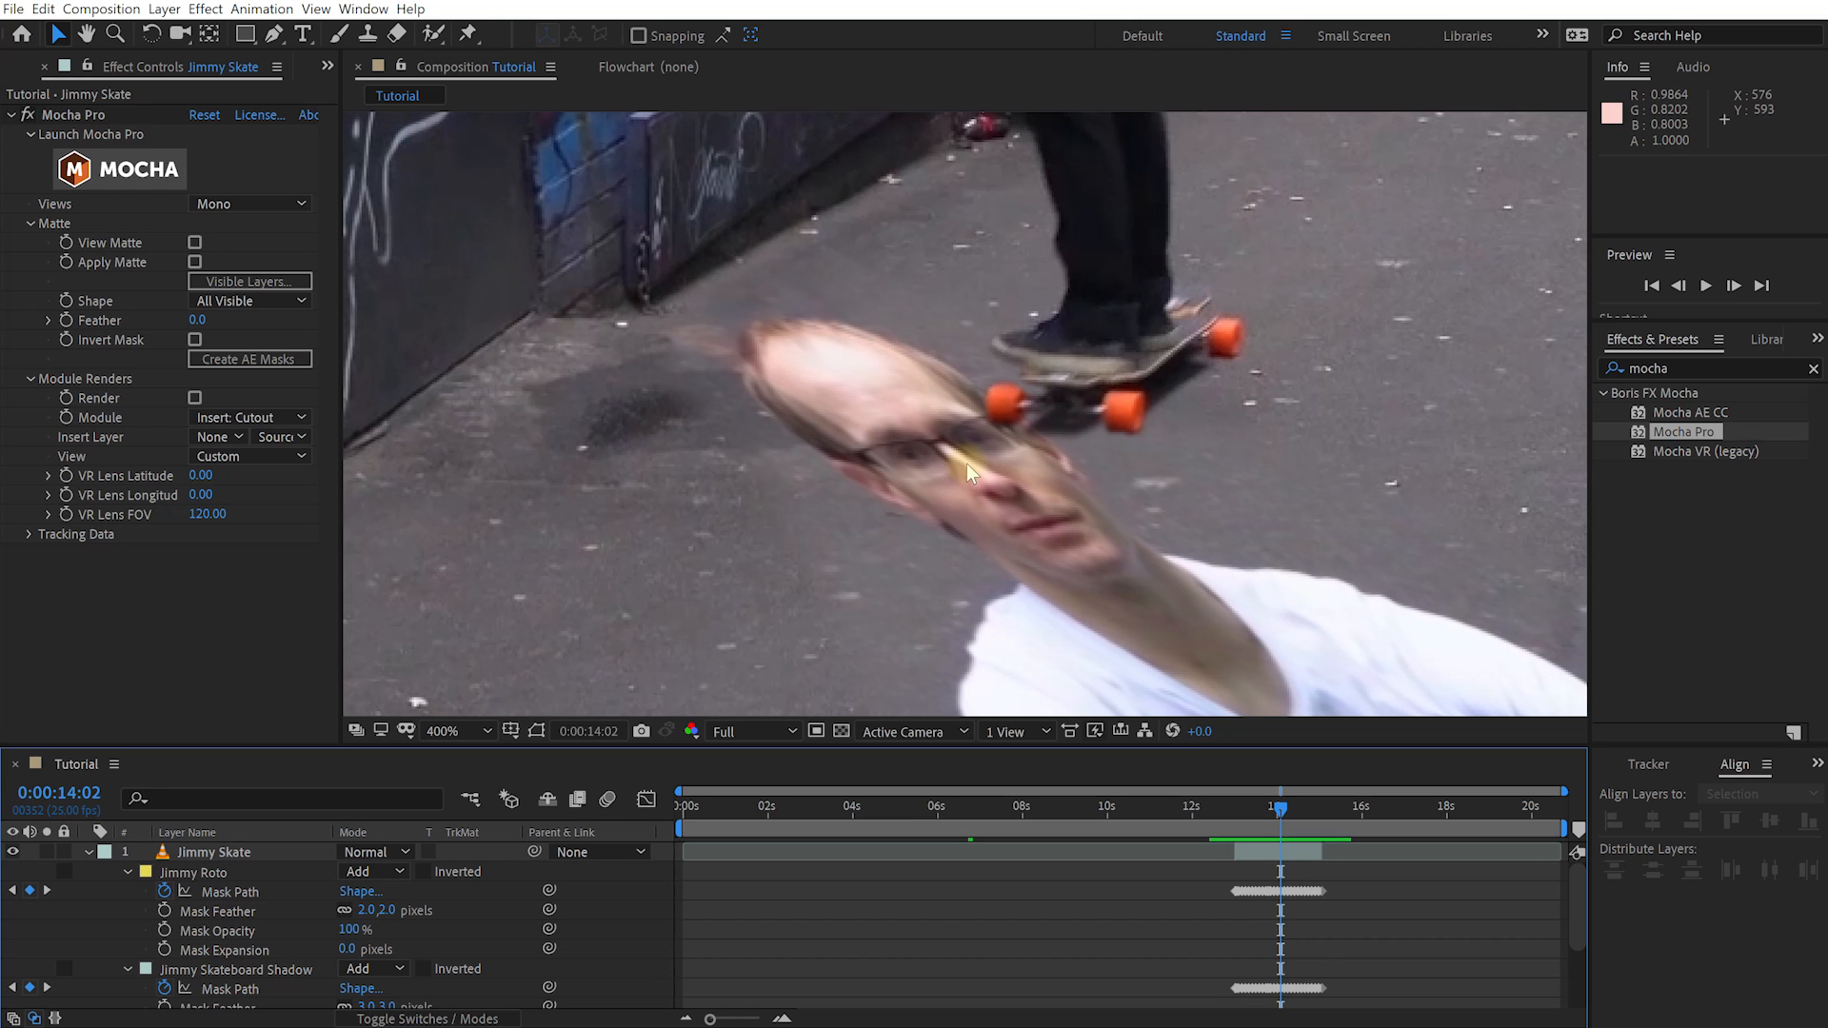
Step: Create a 1920 × 1080 solid for the skateboarder's shadow, coloured with a dark tone sampled near the skateboard and named after him plus "Shadow"
click(89, 852)
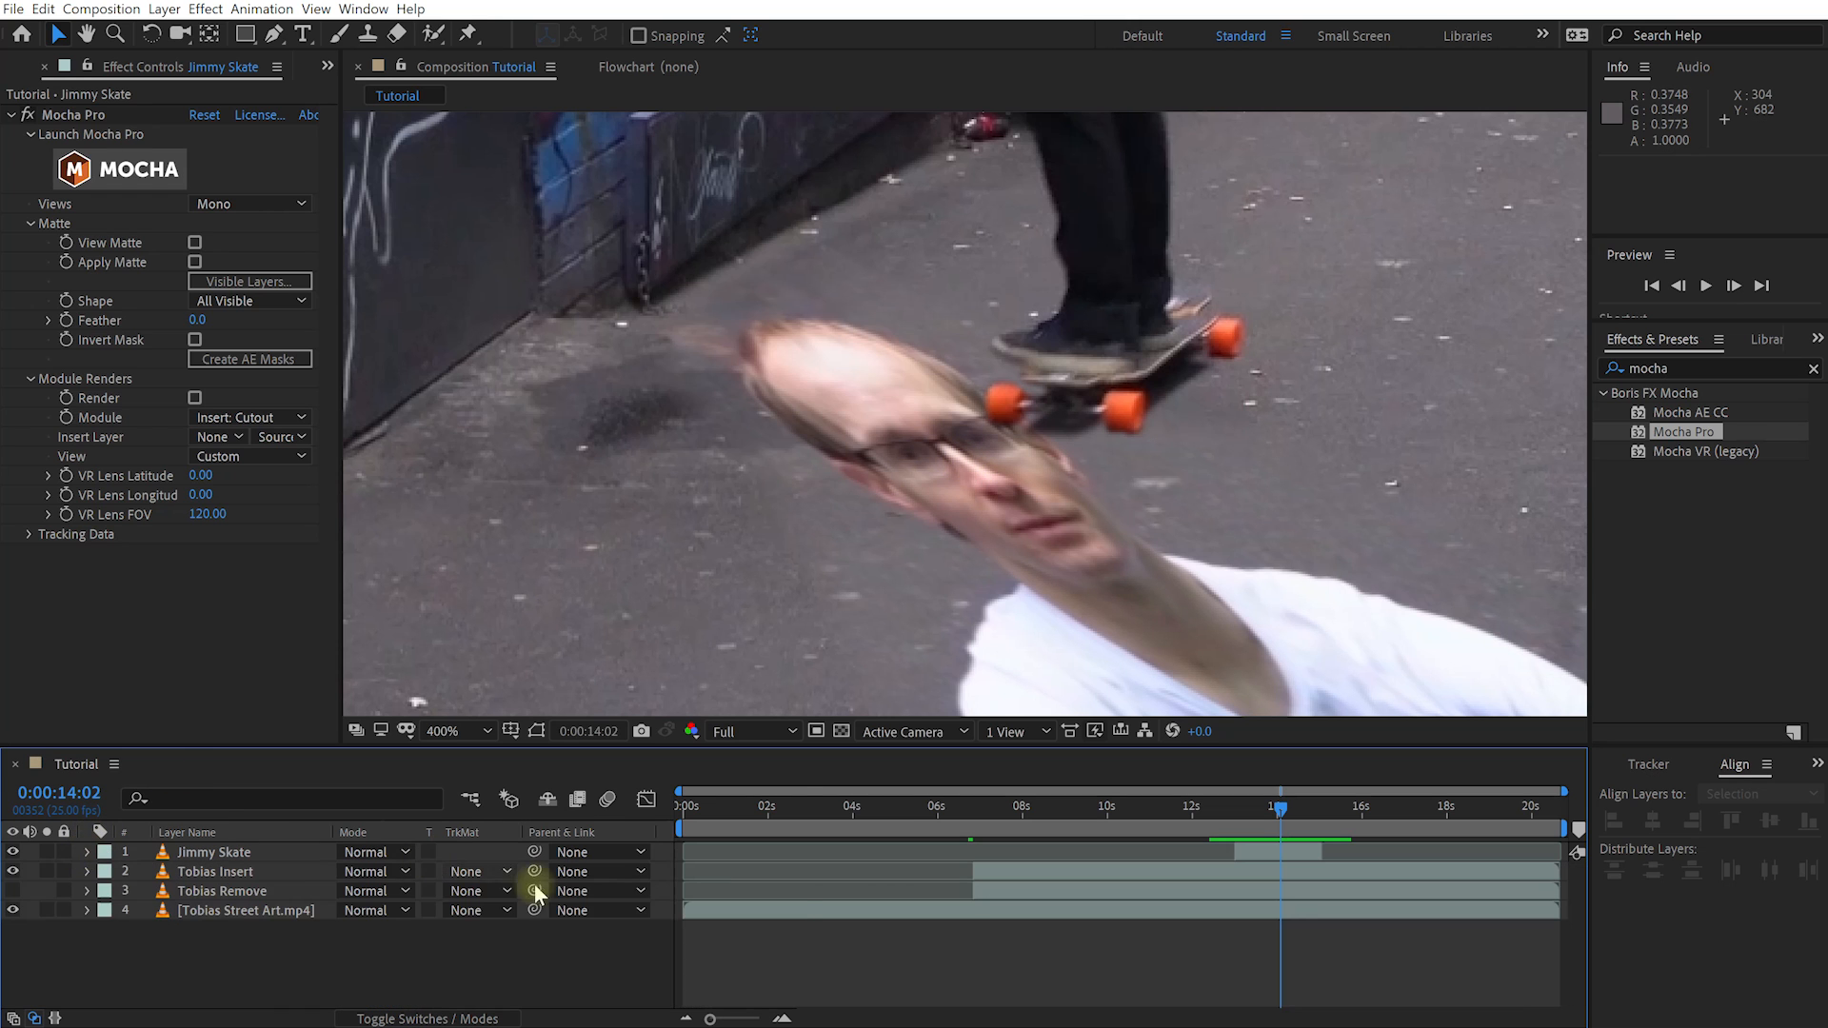
right_click(557, 938)
mouse_move(599, 736)
click(838, 781)
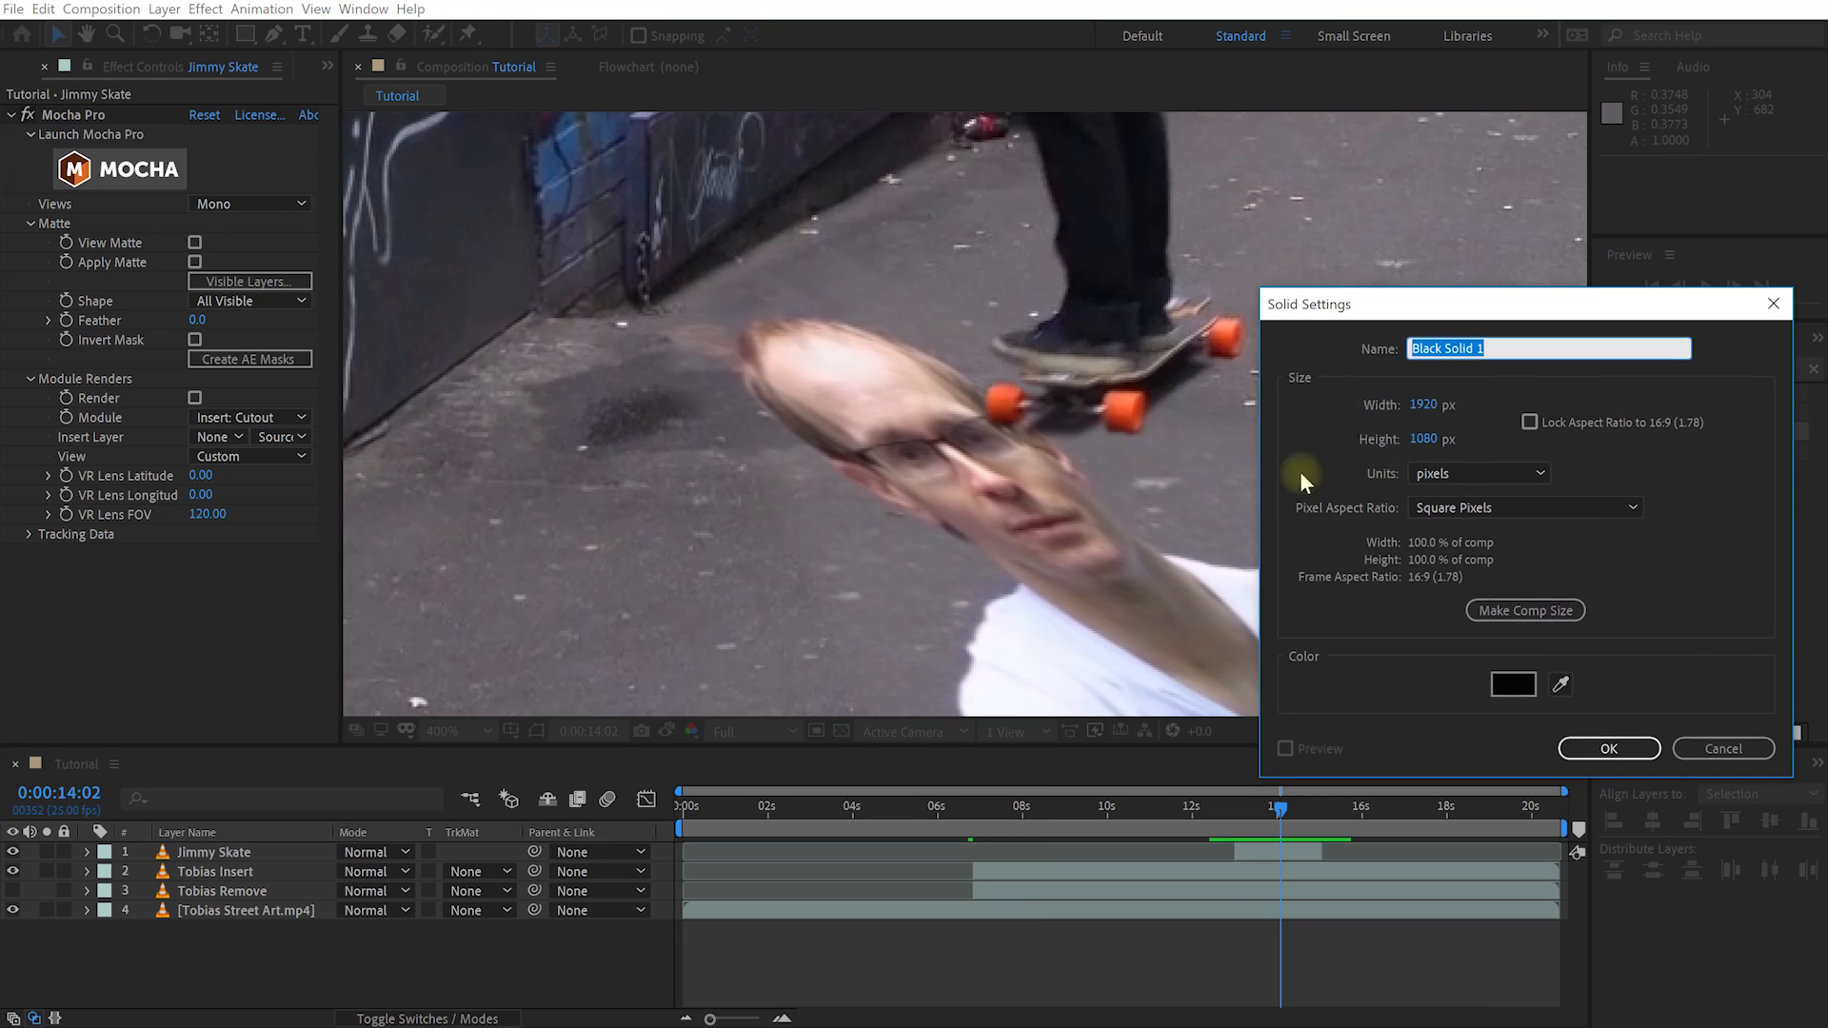
click(1563, 686)
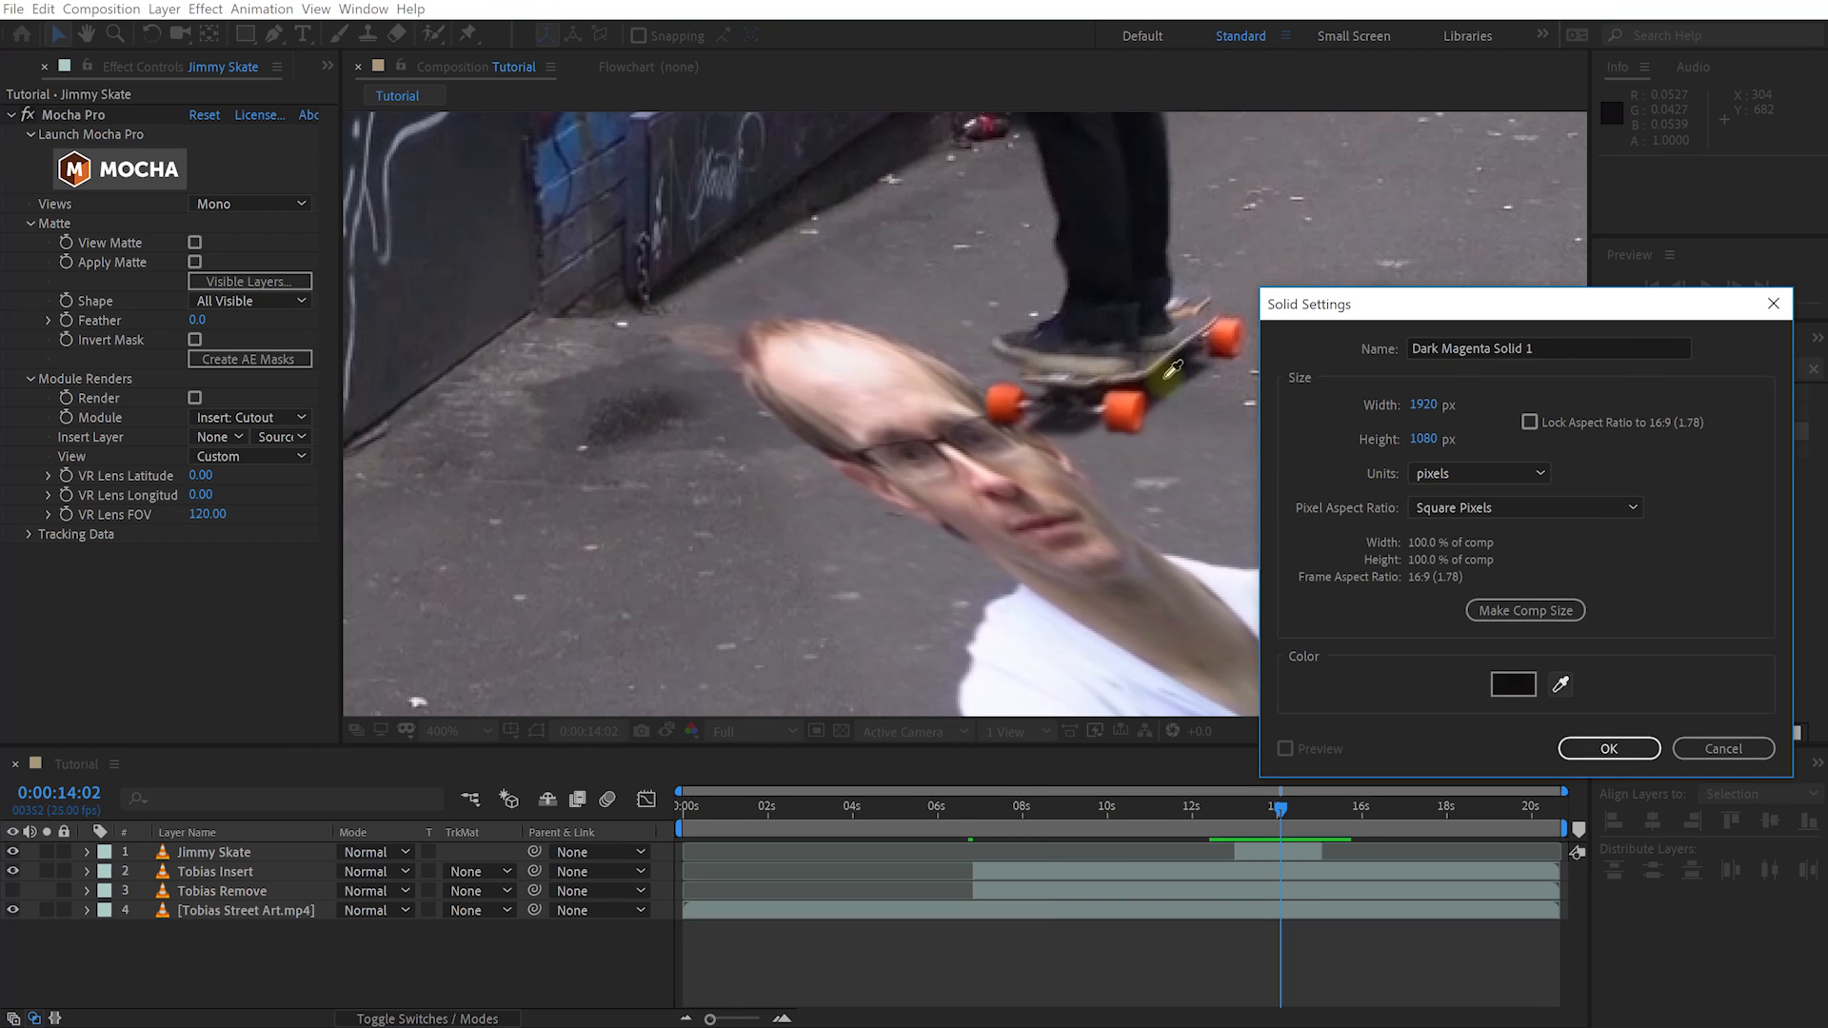
click(1584, 348)
text(Jim)
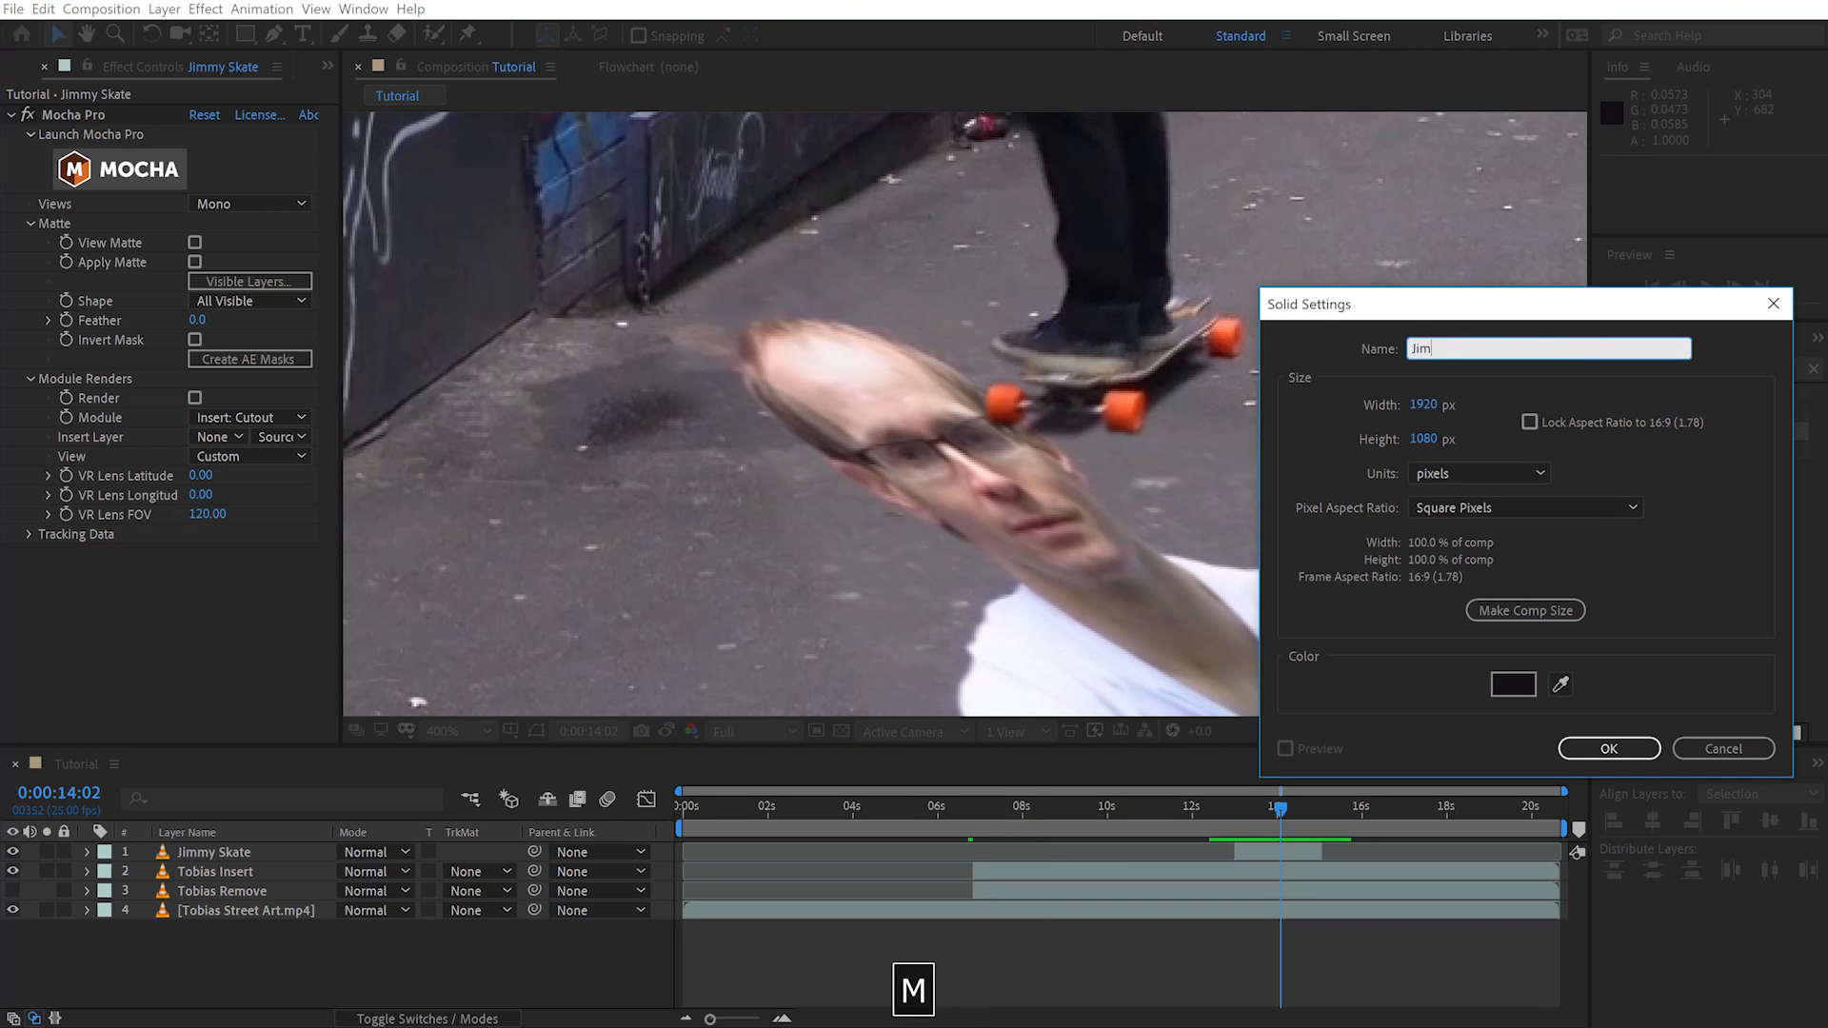
text(my Shadow)
click(1609, 748)
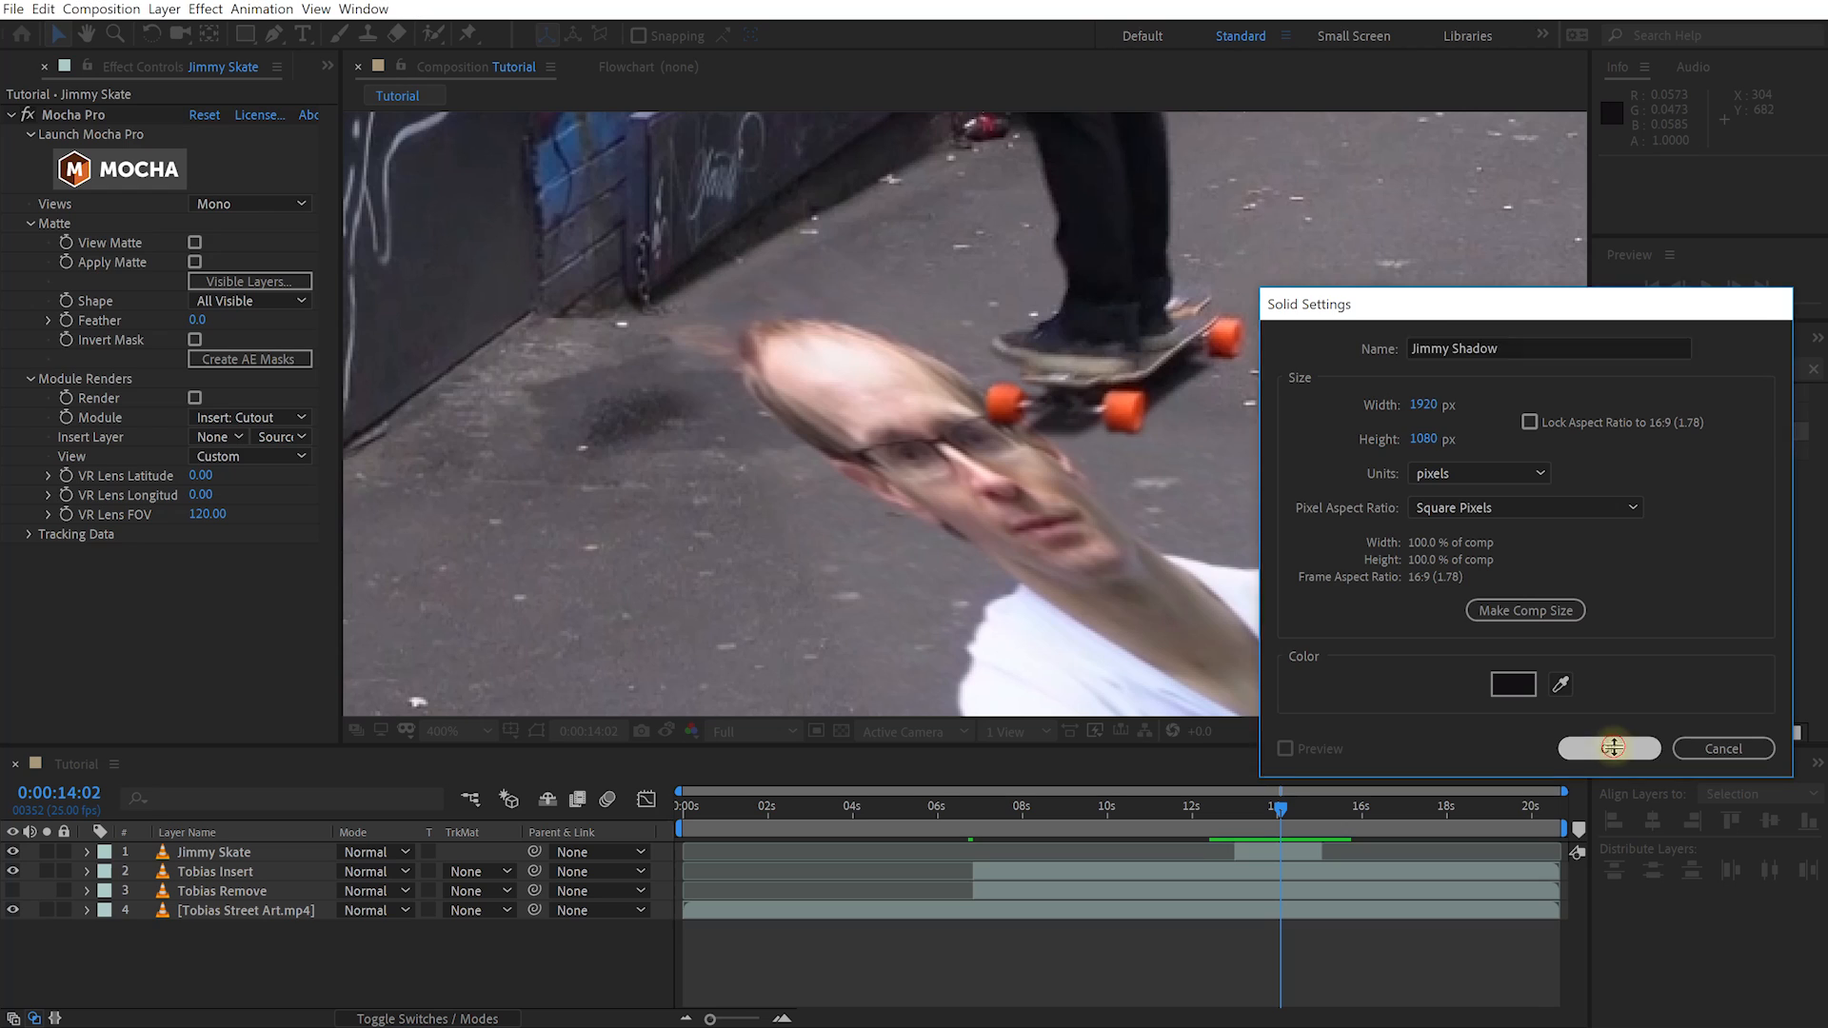
Step: Trim the shadow solid to the Skate layer's range, 0:00:13:00 to 0:00:15:01
mouse_move(1281, 807)
mouse_down()
mouse_move(1196, 815)
mouse_move(1314, 809)
mouse_move(1289, 802)
mouse_up()
key(alt+bracketleft)
key(alt+bracketright)
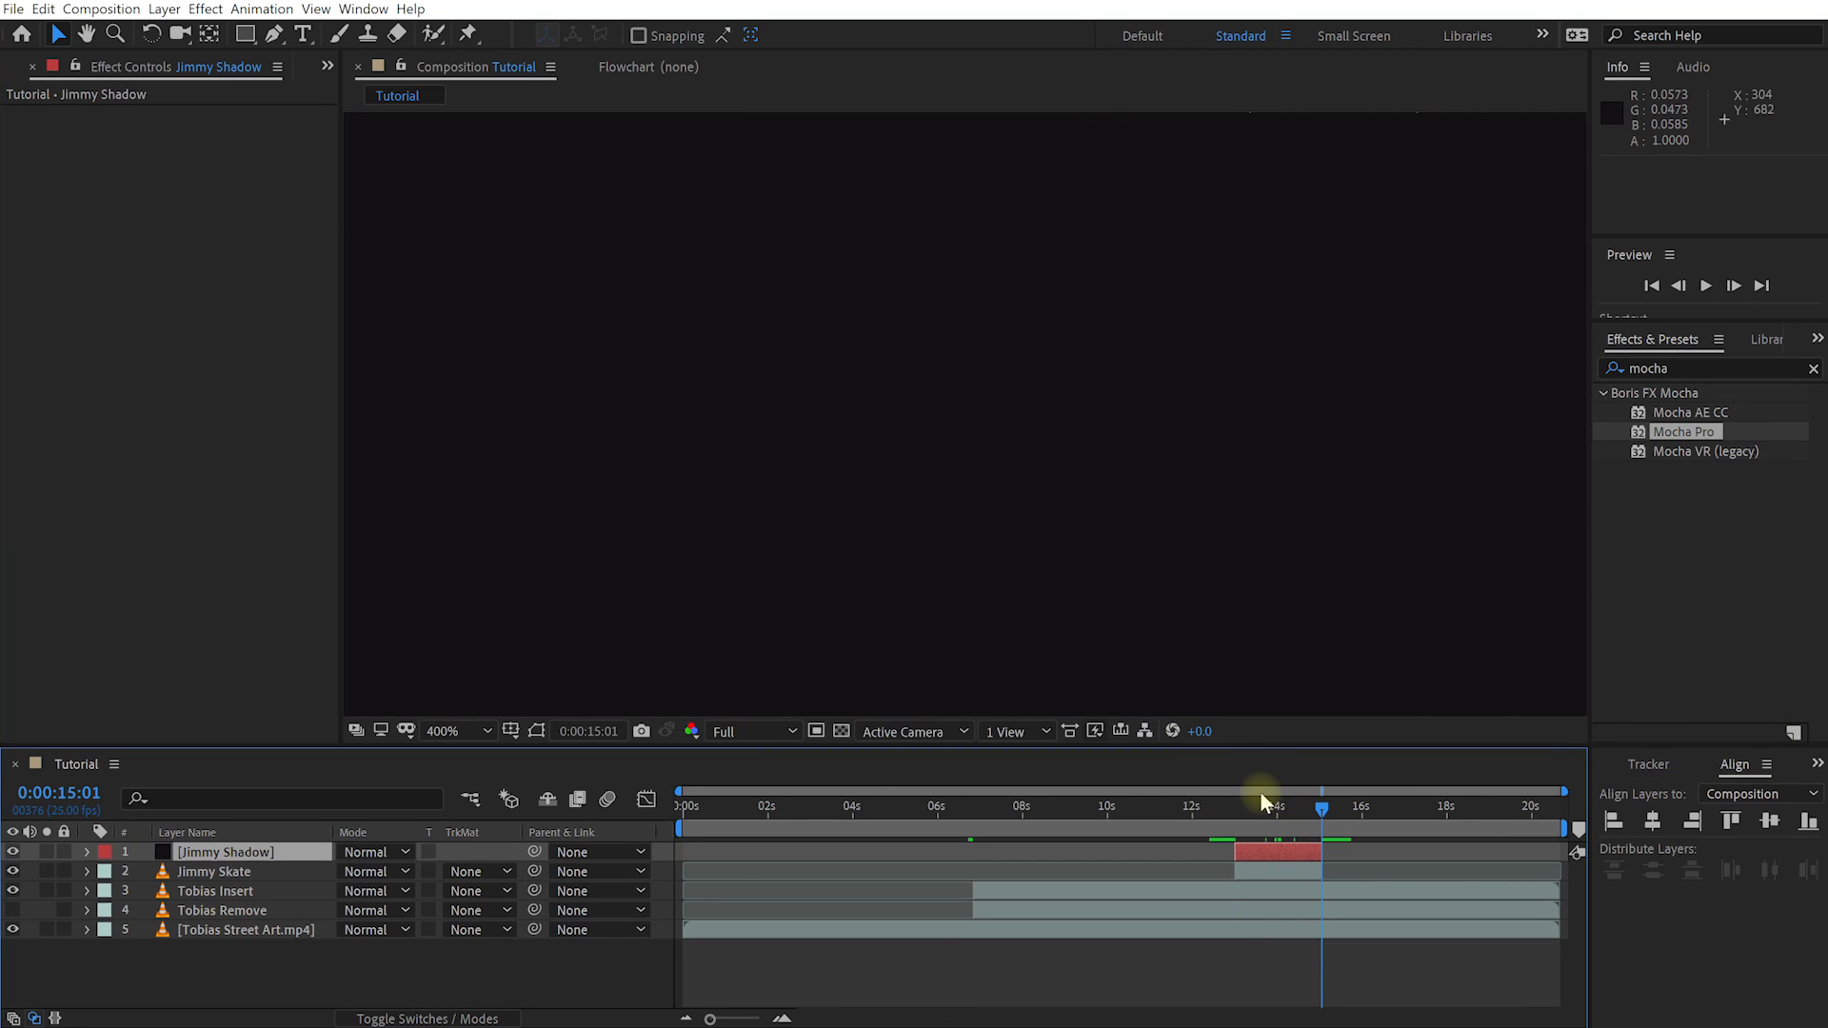
Step: Duplicate the Insert layer, place the copy above the shadow solid and use it as the solid's alpha matte
click(240, 892)
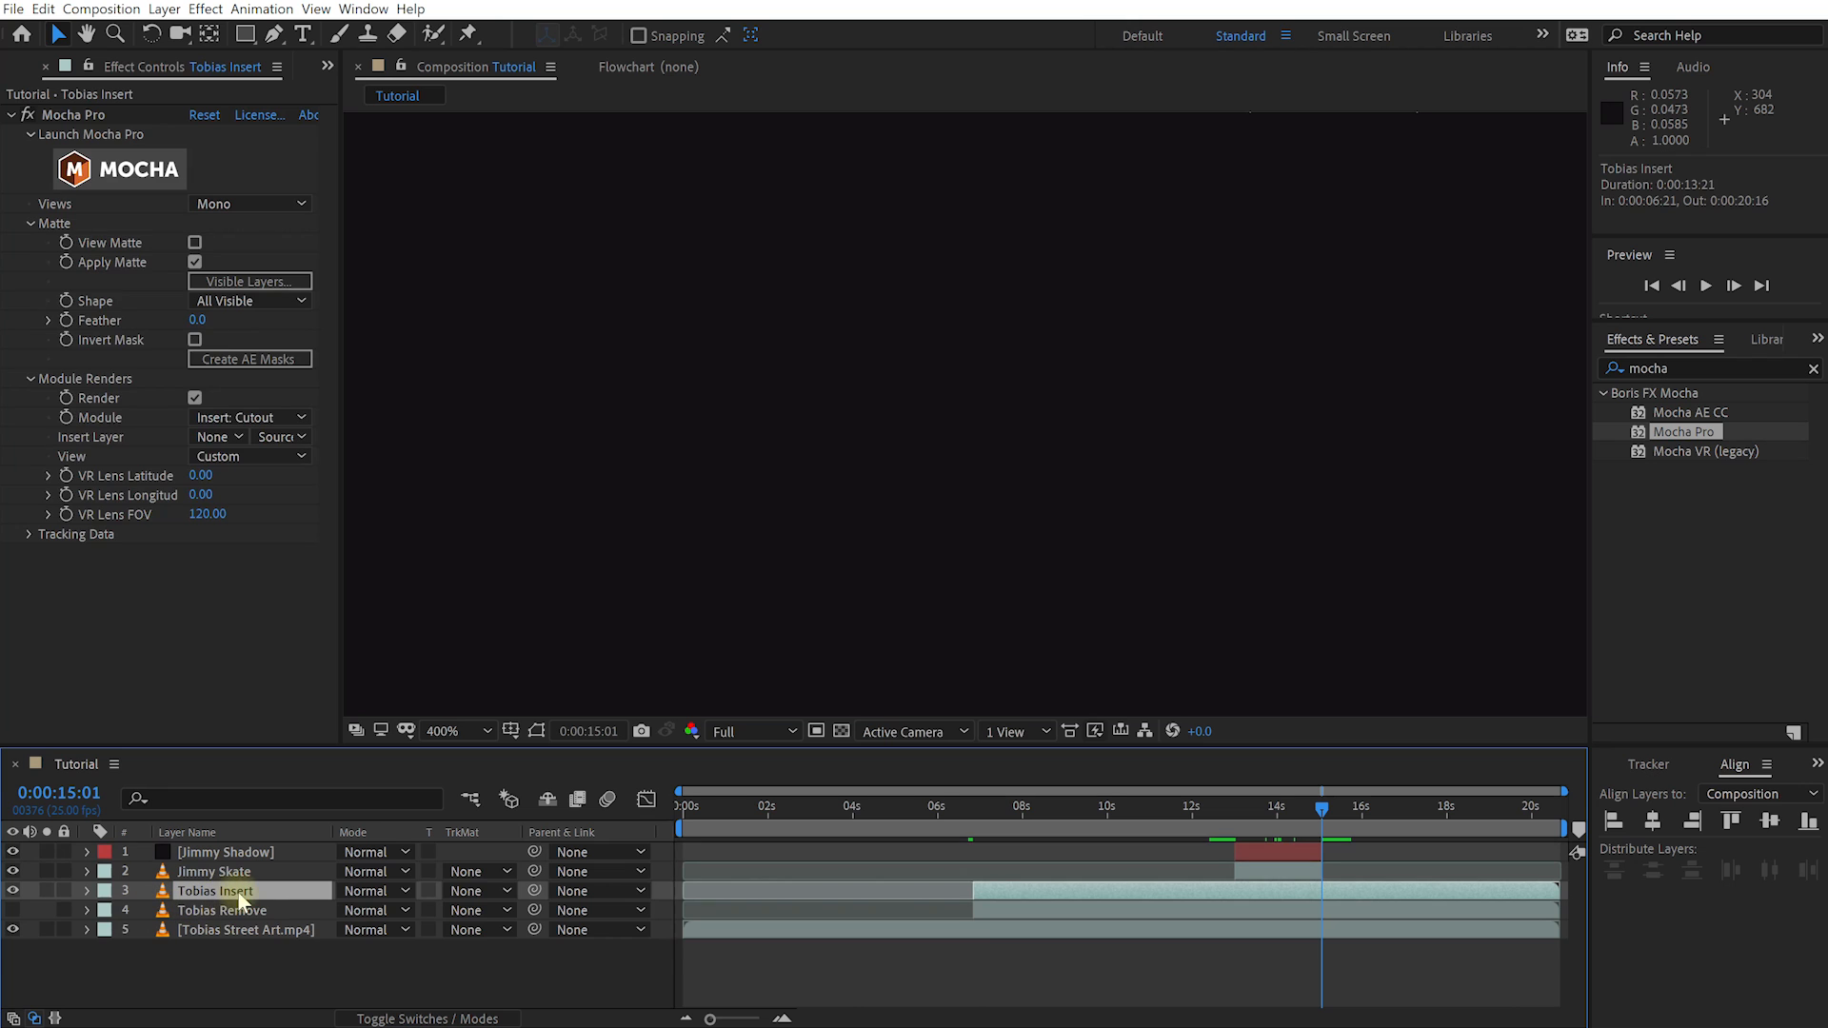
key(ctrl+d)
drag(240, 897, 234, 846)
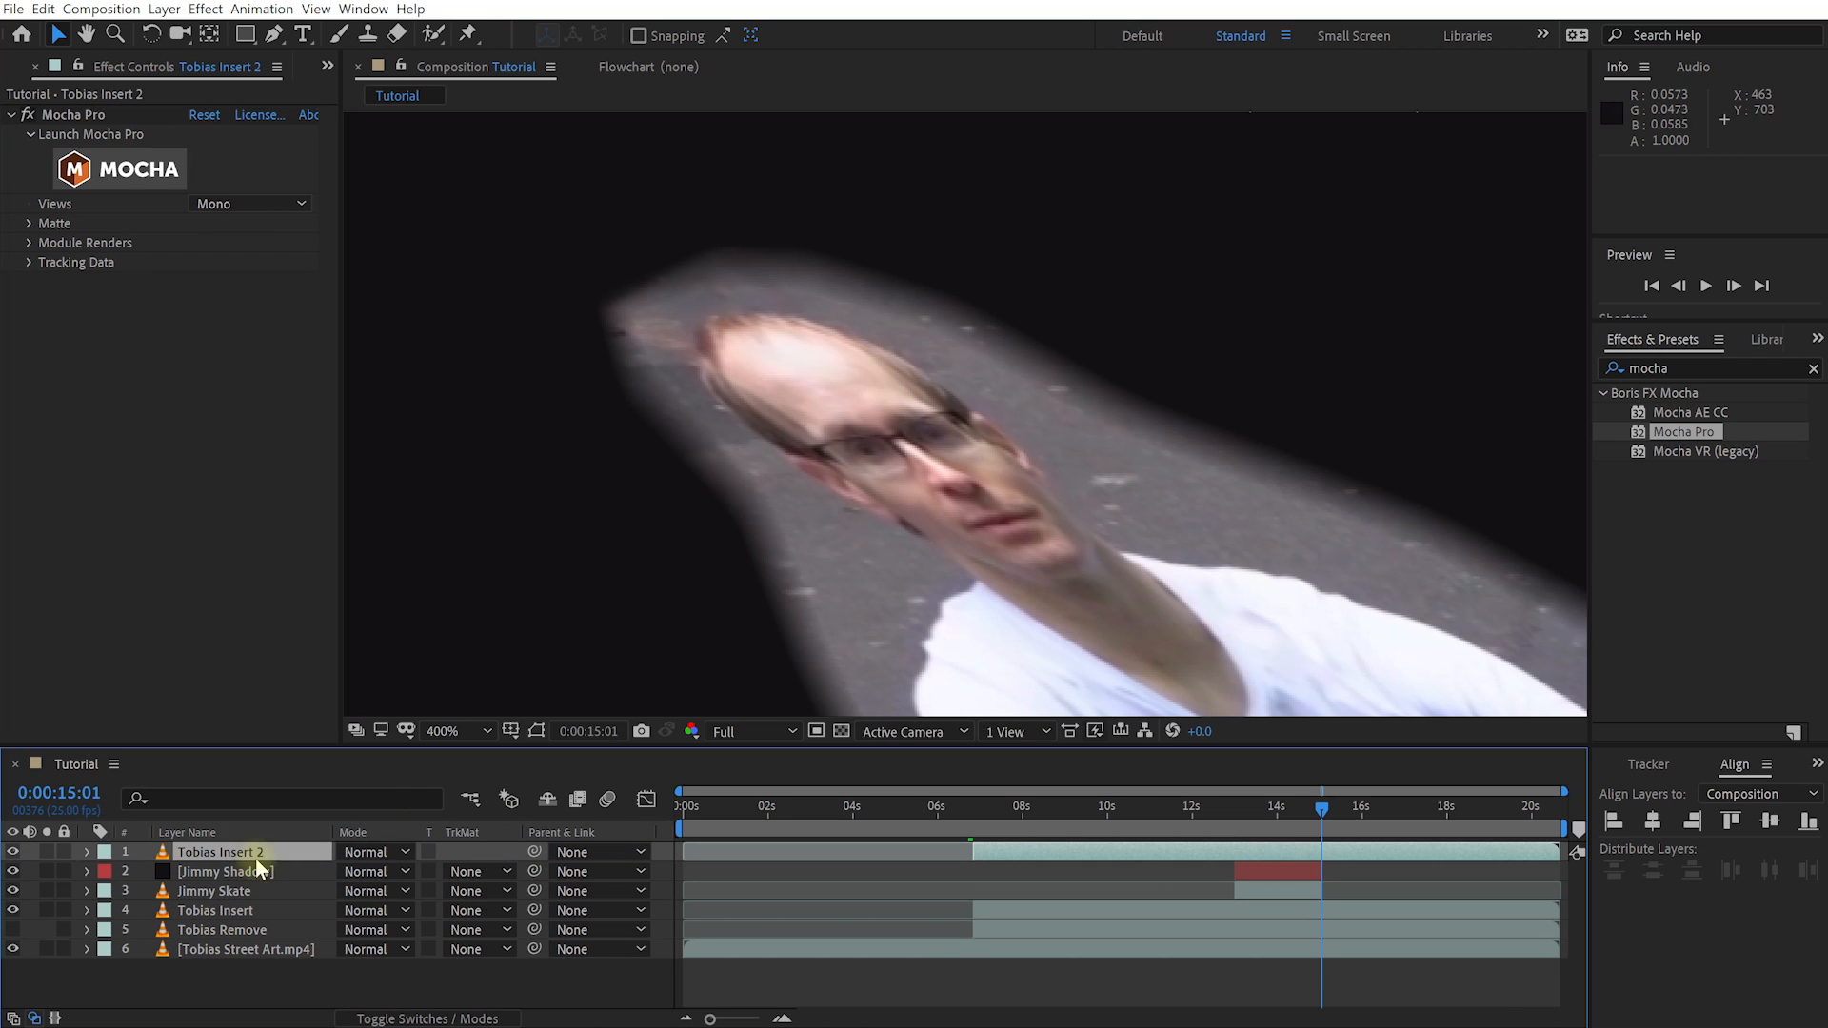
click(236, 868)
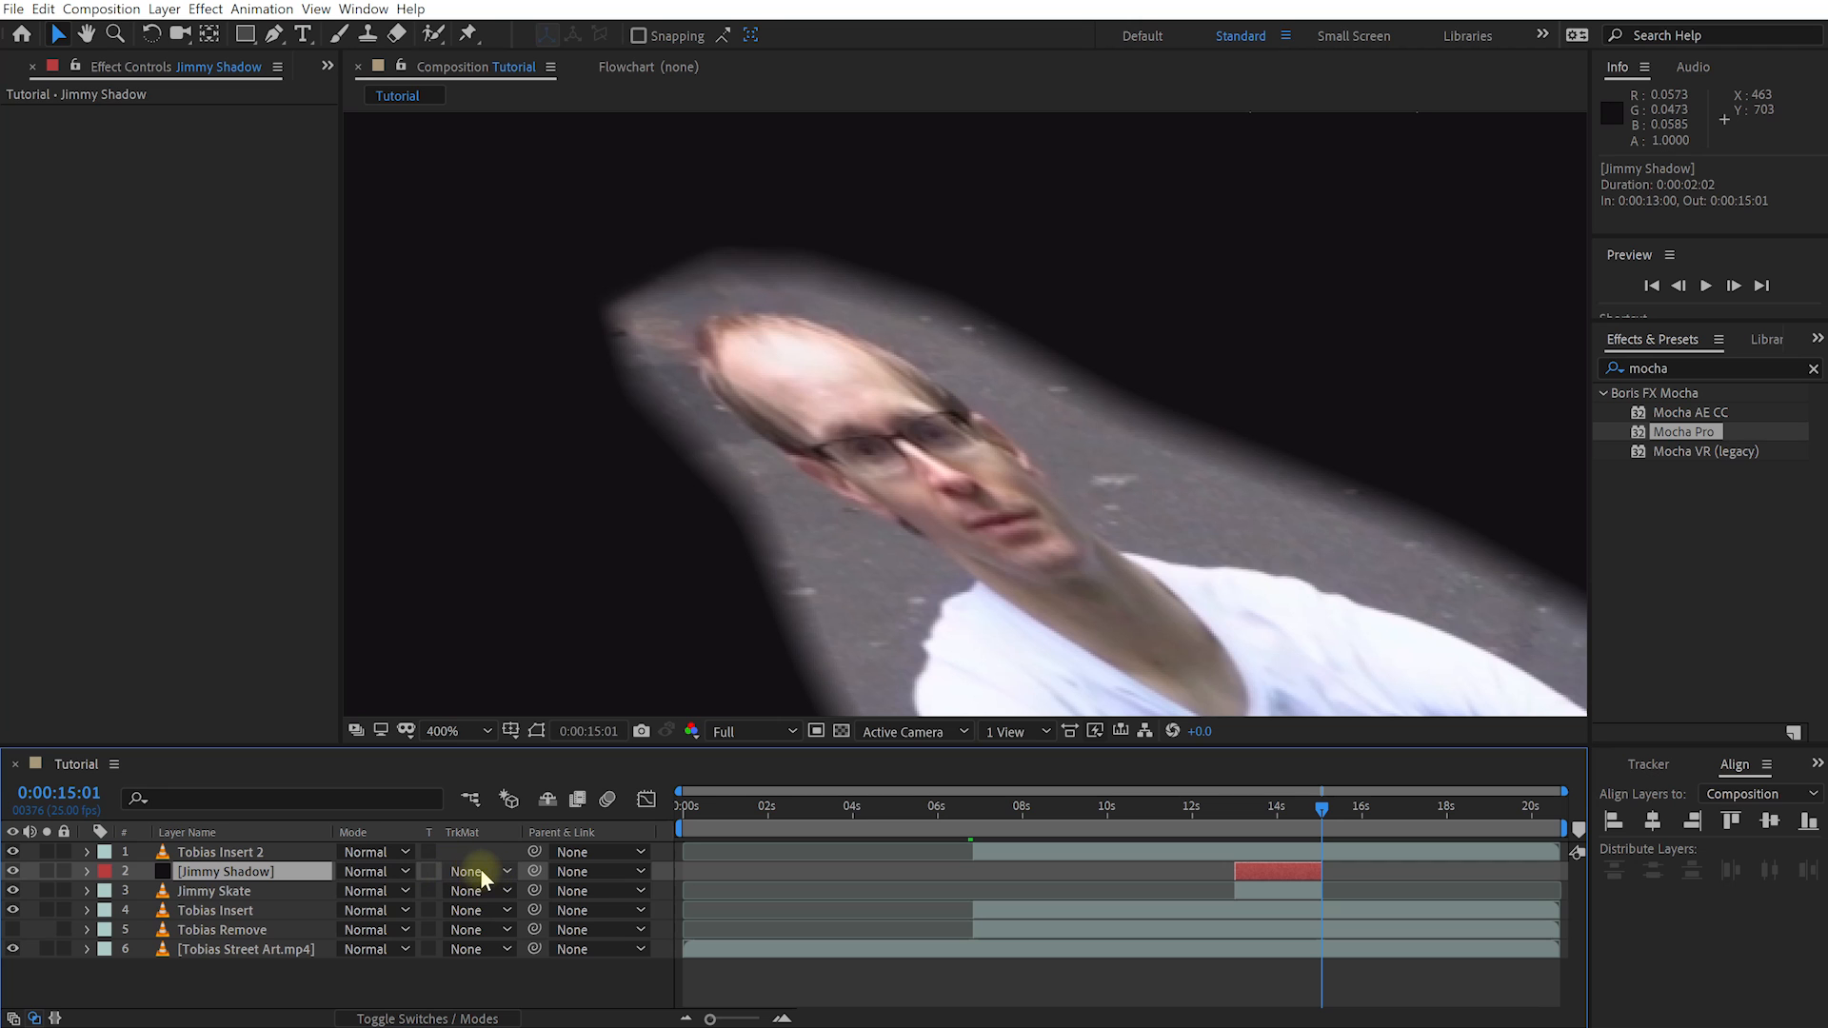
click(480, 869)
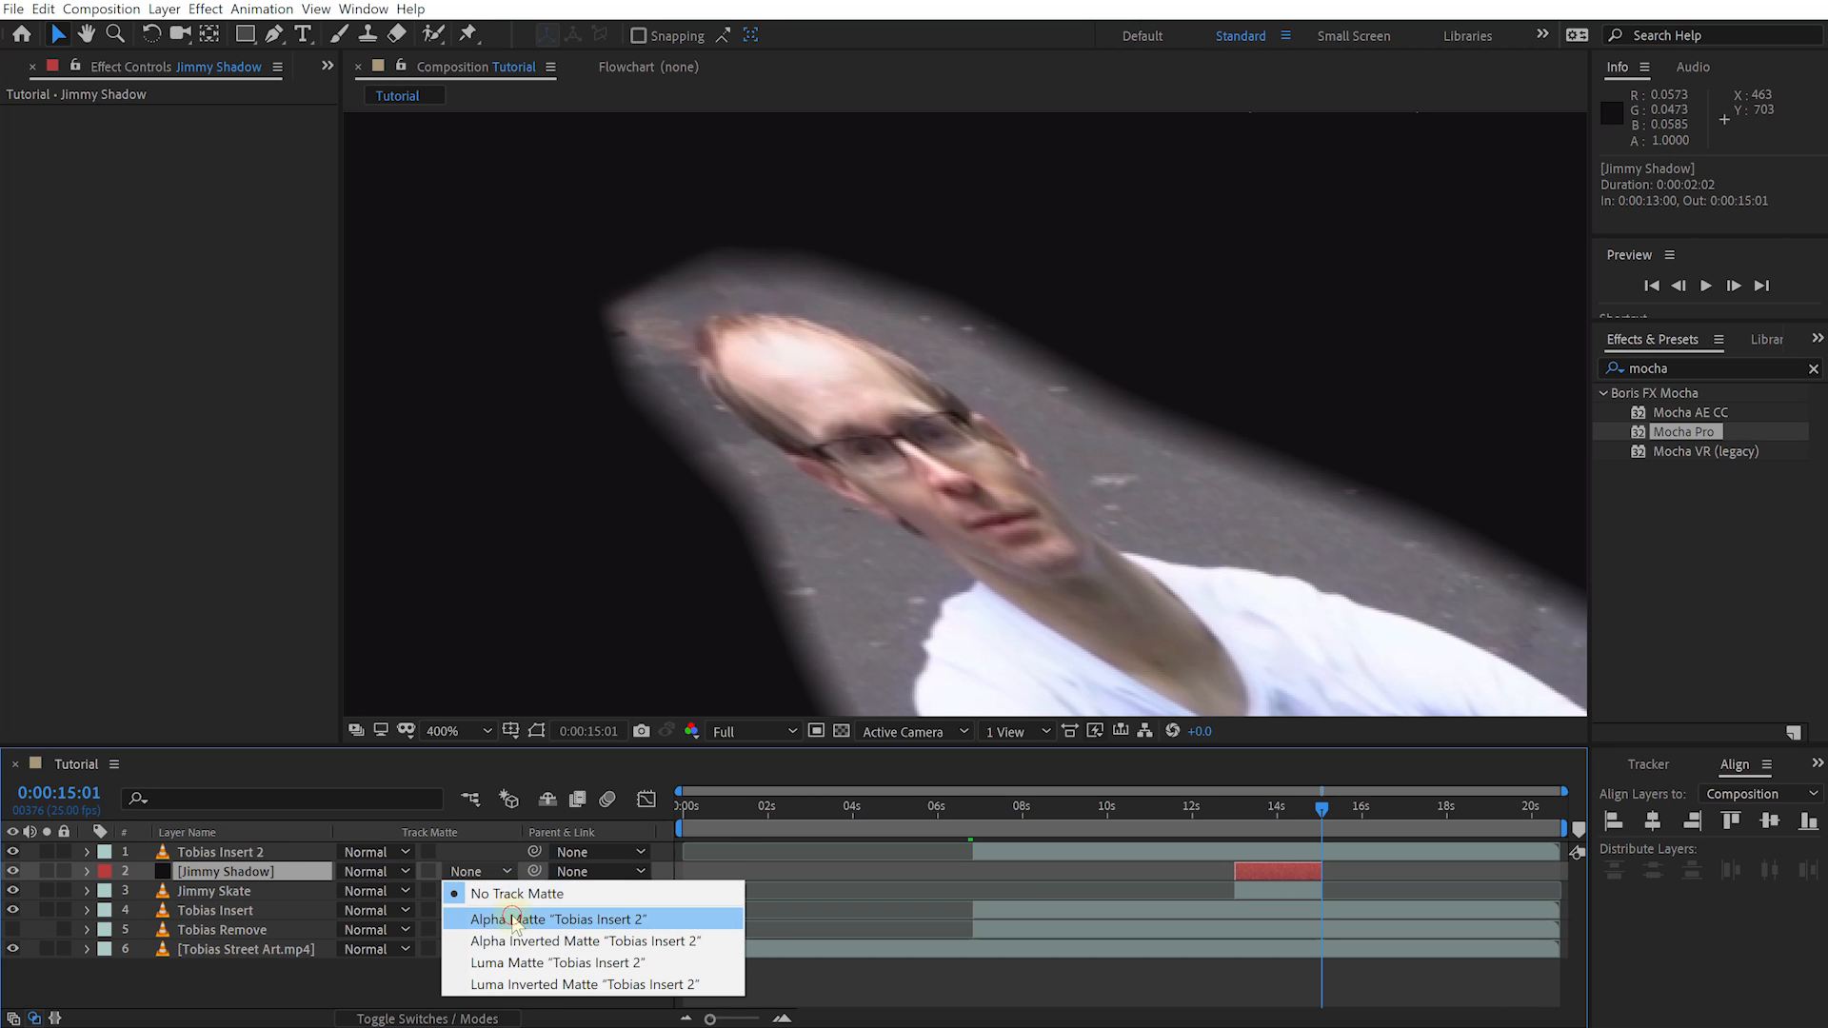
click(515, 916)
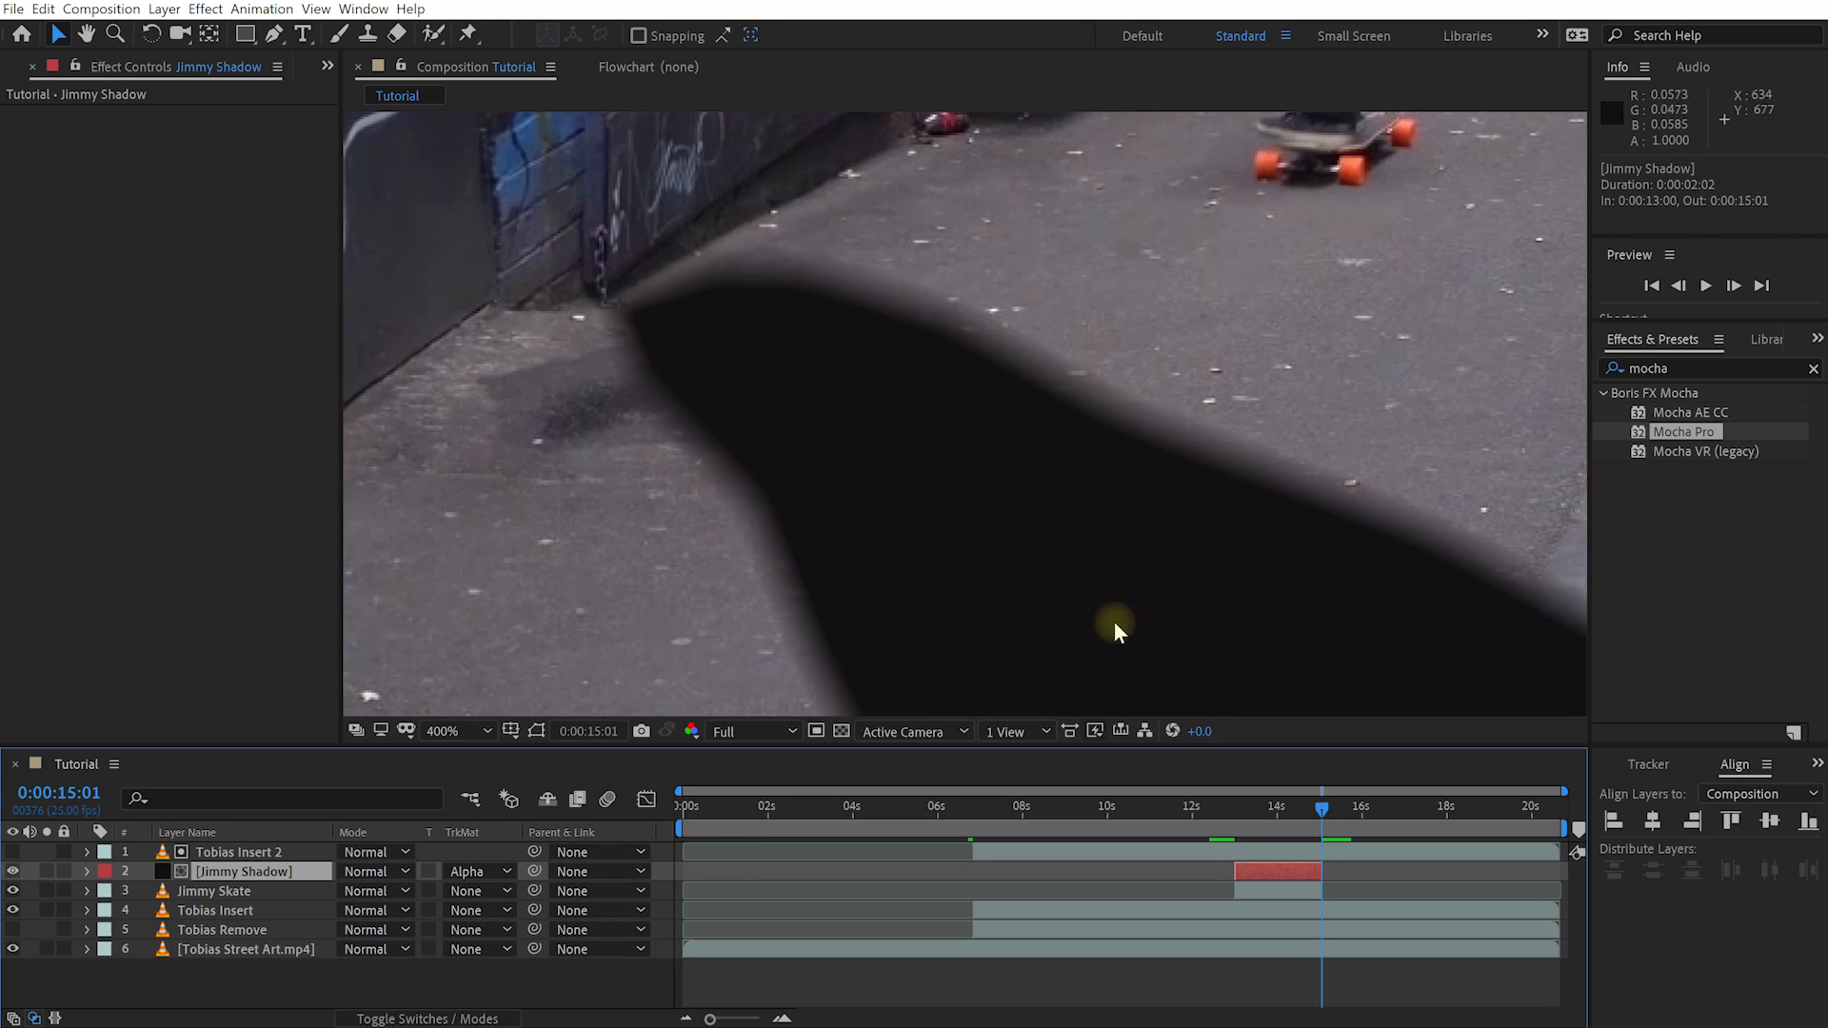
Step: Draw an elliptical mask on the shadow solid at 0:00:13:03 and fit it to the ground beneath the skateboard
drag(1257, 802, 1232, 813)
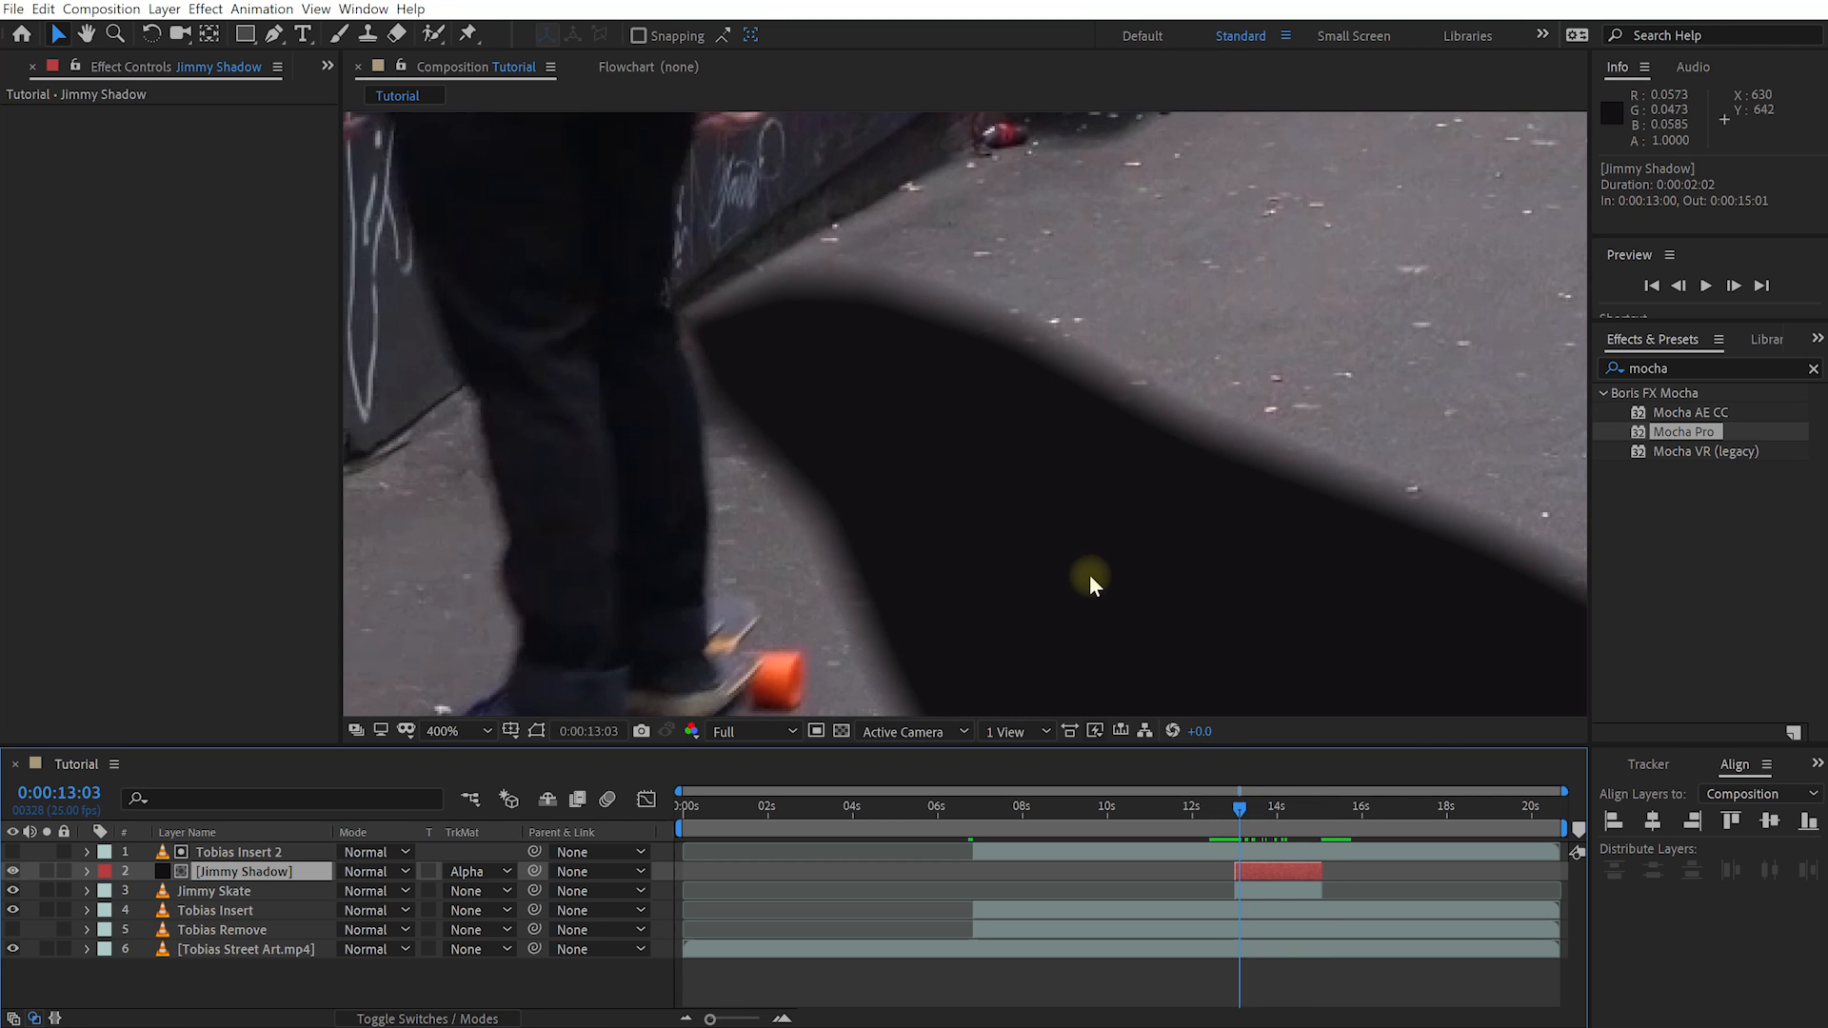
key(comma)
drag(245, 34, 300, 95)
drag(514, 594, 810, 732)
key(ctrl+t)
drag(719, 602, 714, 579)
drag(511, 569, 512, 601)
click(125, 912)
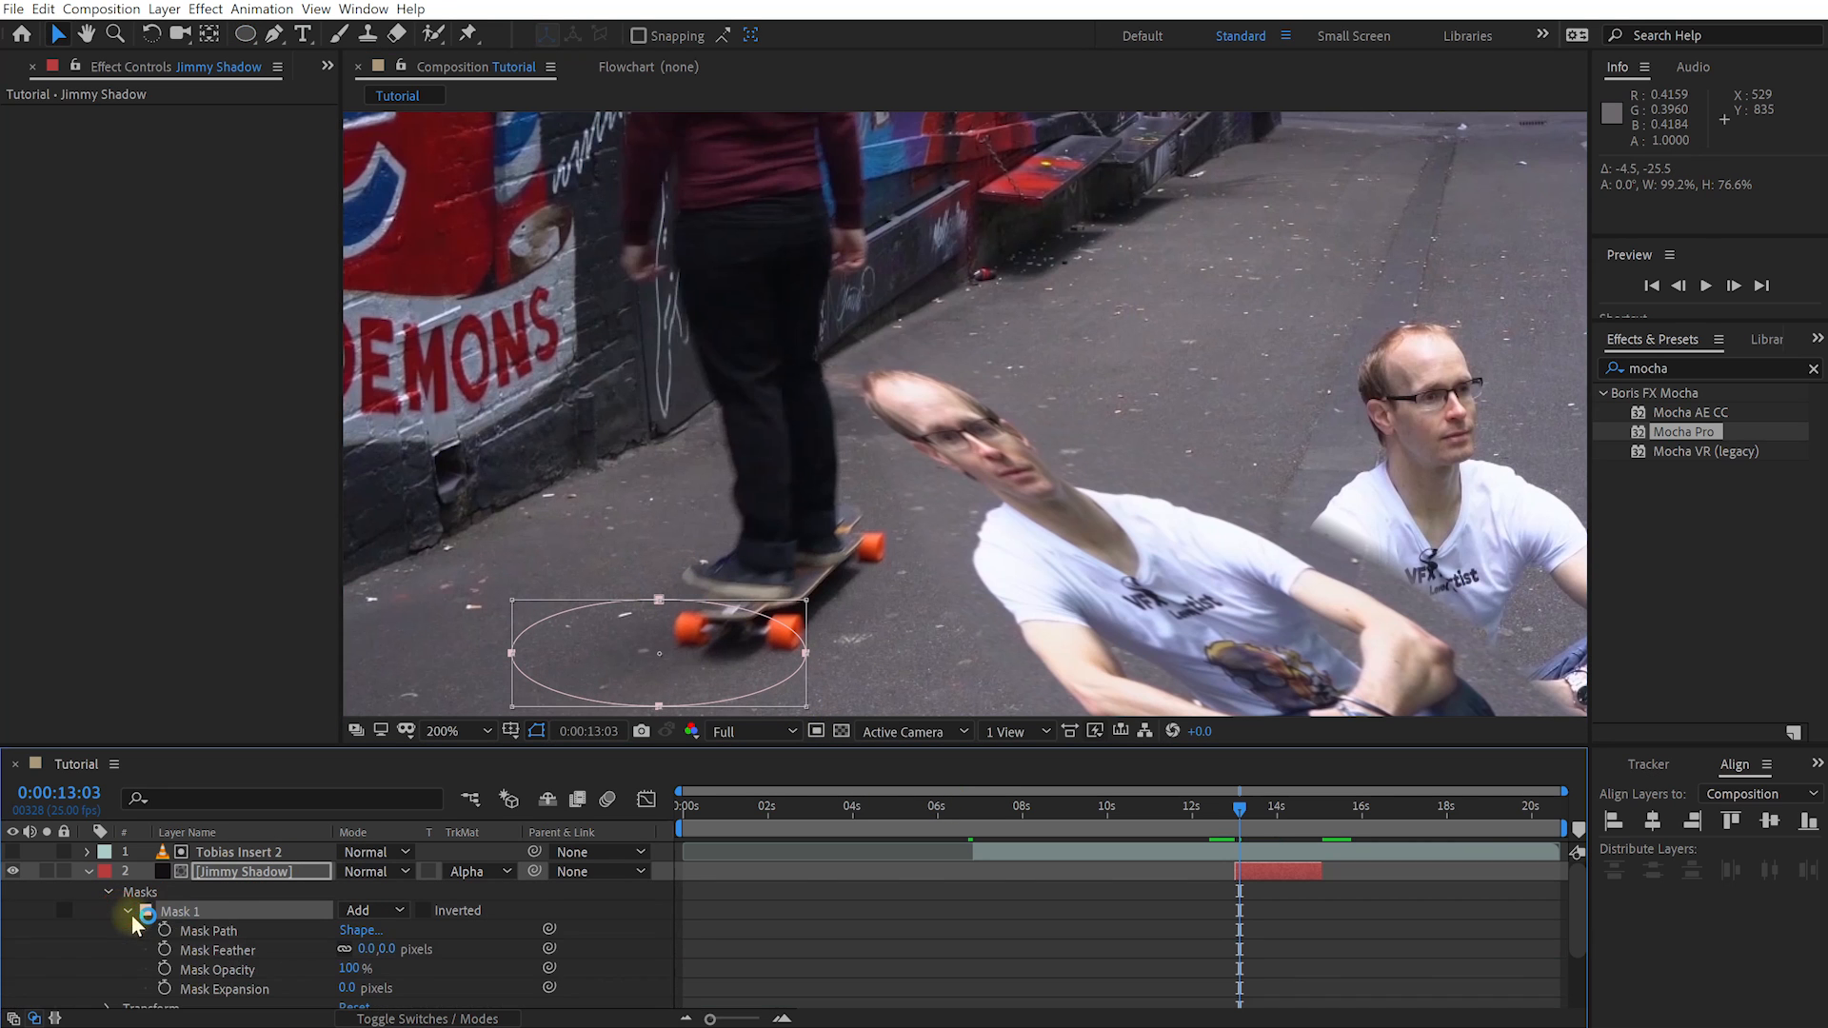
Step: Keyframe the shadow's mask path from 0:00:13:03 to 0:00:14:21, moving and shrinking the ellipse to follow the skateboard
click(165, 931)
drag(1240, 808, 1298, 808)
key(v)
drag(510, 712, 985, 399)
drag(1298, 808, 1312, 807)
drag(992, 395, 1020, 345)
drag(1013, 266, 1036, 290)
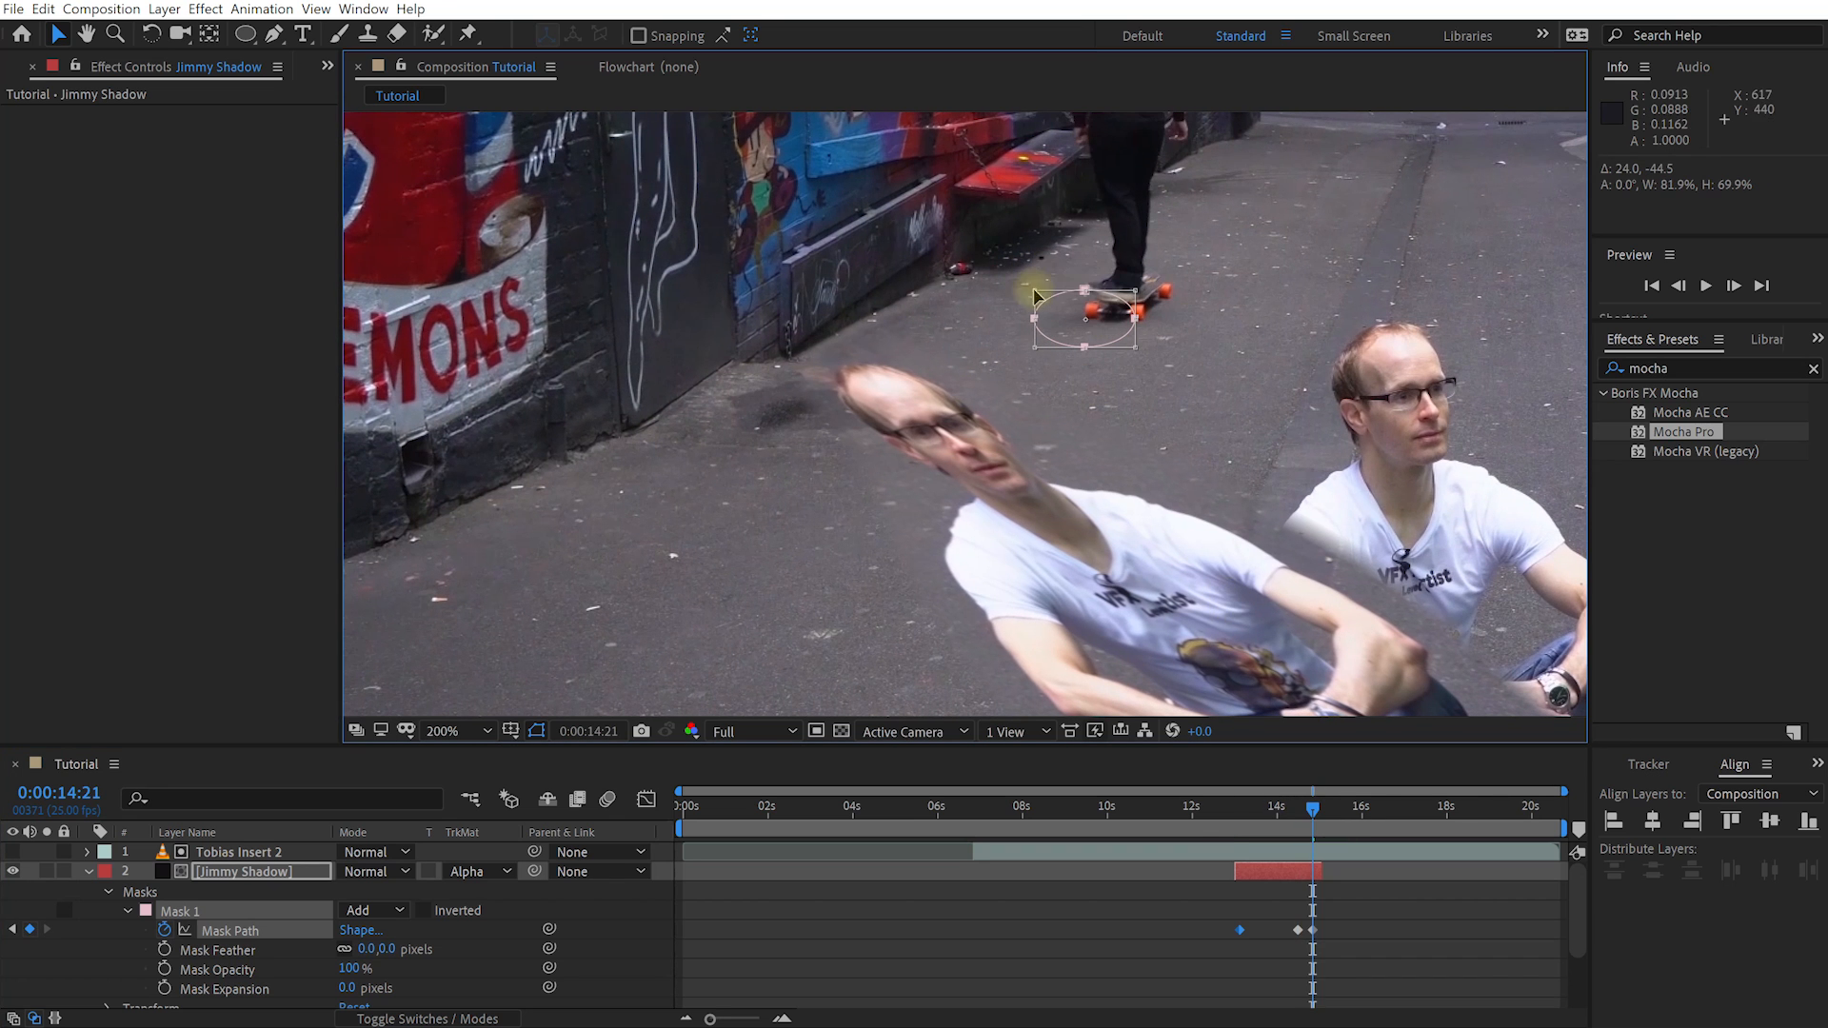
Step: Feather the shadow solid's mask to 93 pixels and scrub to 0:00:13:22 to check the softened shadow
mouse_move(1307, 806)
mouse_down()
mouse_move(1251, 857)
mouse_move(1259, 815)
mouse_move(1299, 821)
mouse_move(1282, 831)
mouse_up()
click(1223, 872)
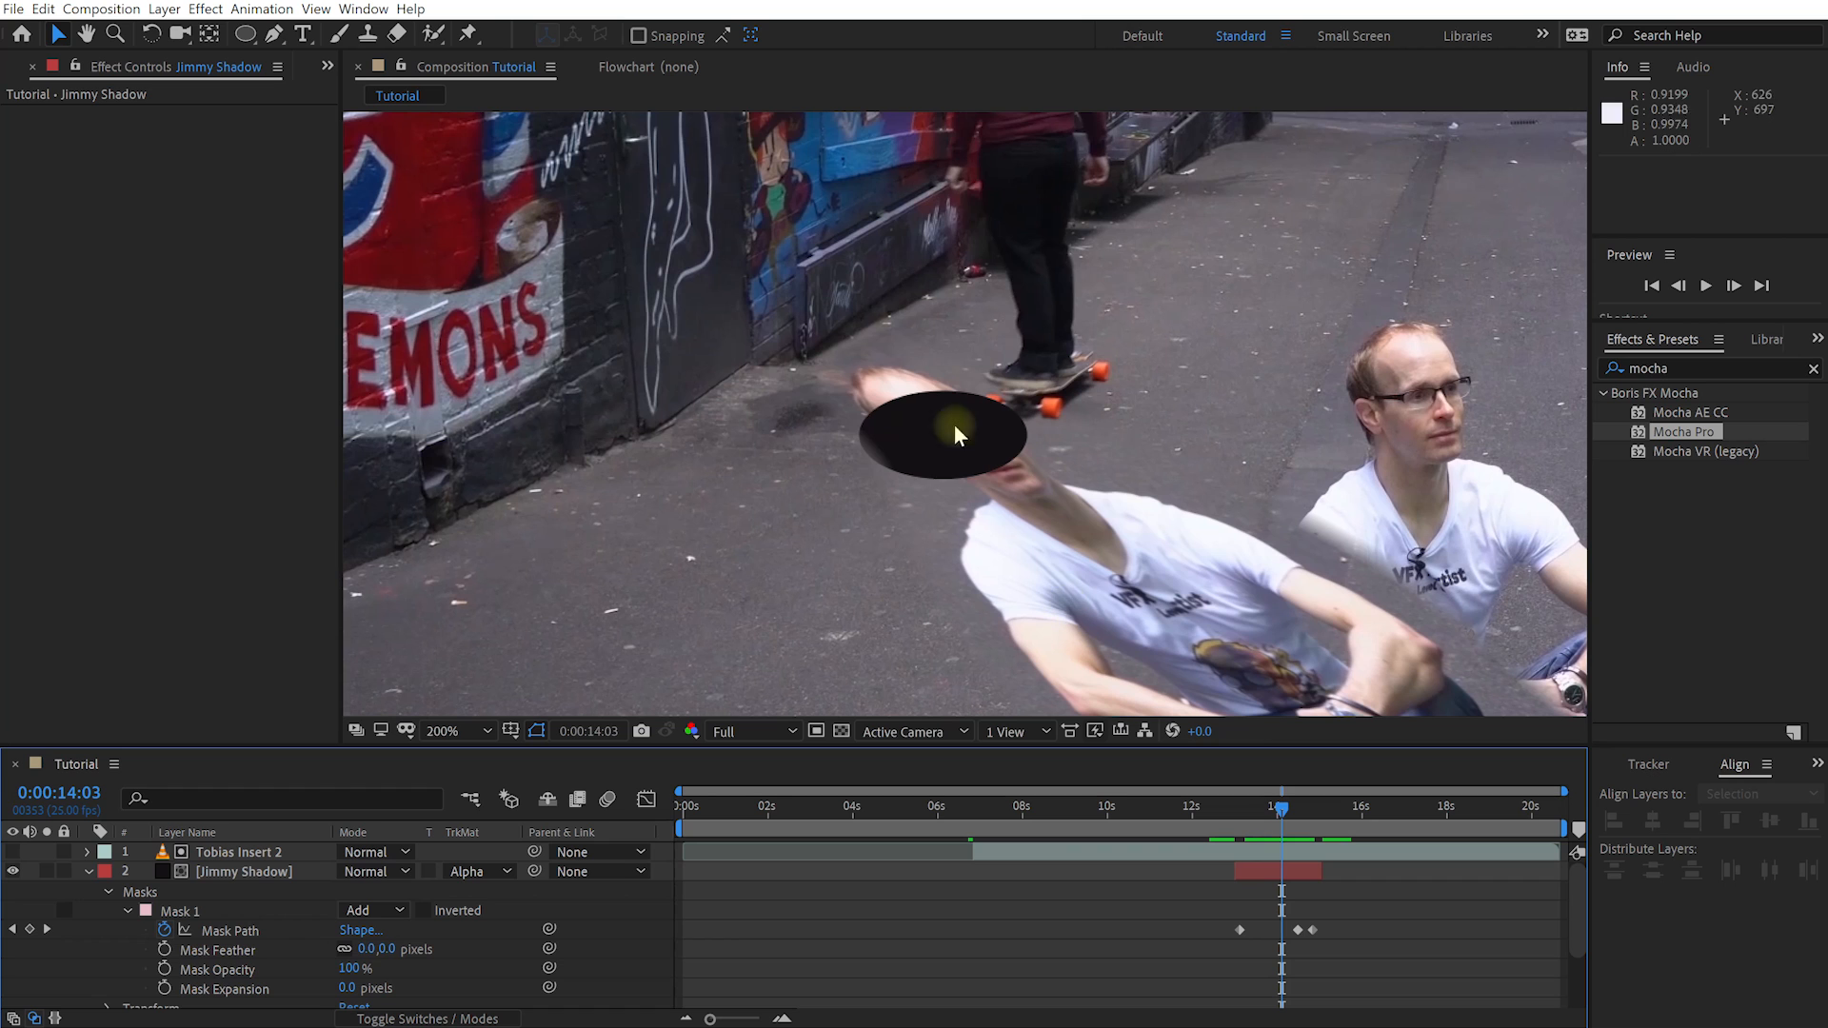
drag(390, 952, 496, 951)
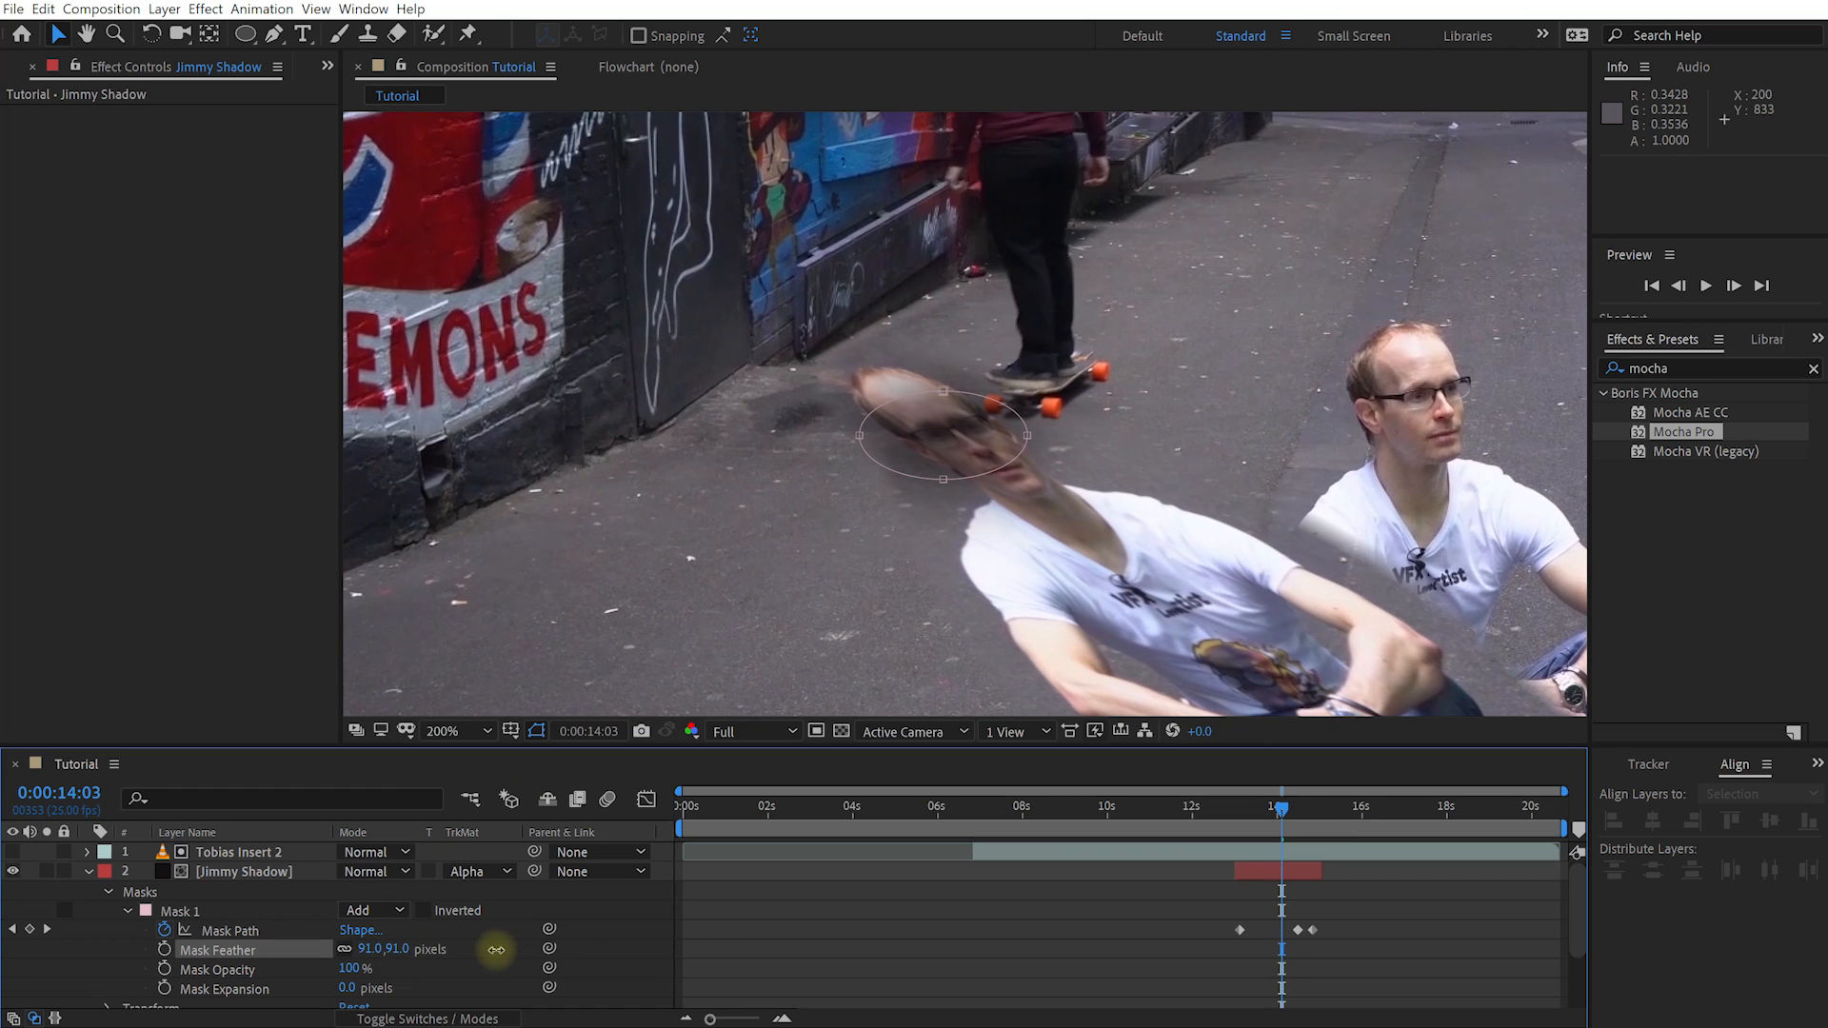
drag(1280, 816, 1272, 819)
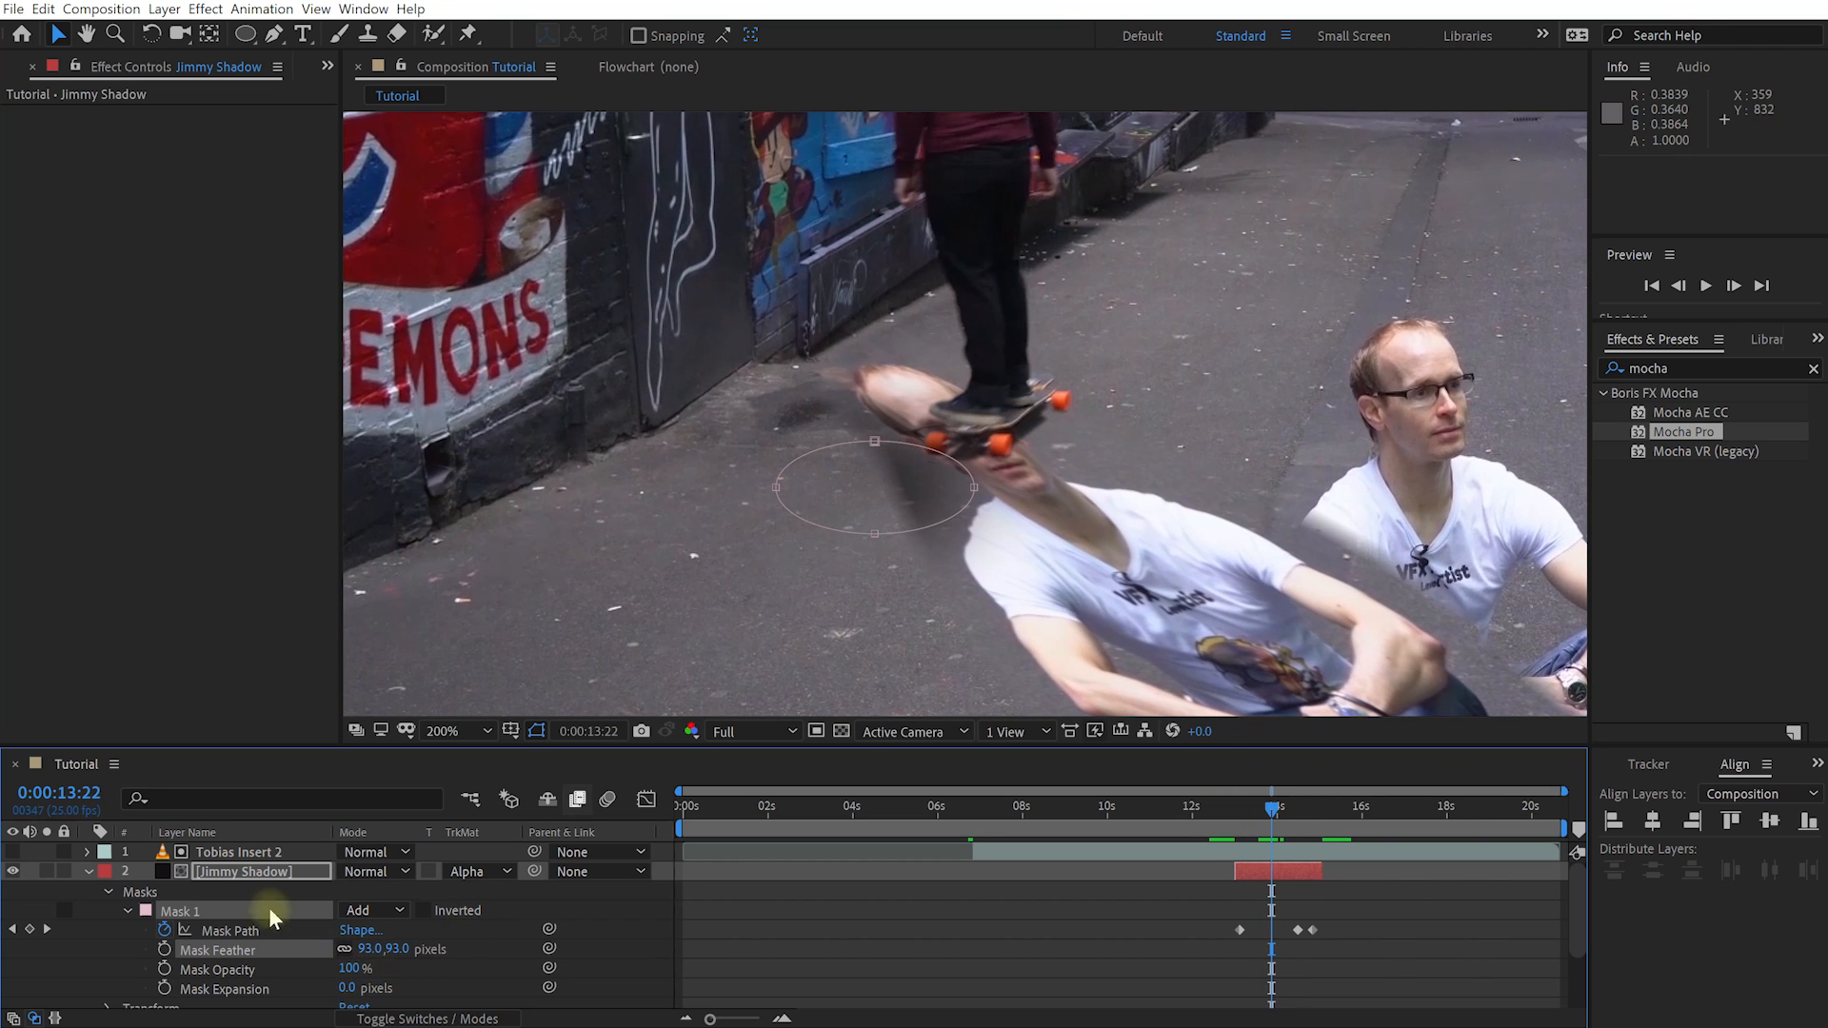
Step: Lower the shadow solid's opacity to 38%
click(245, 875)
key(t)
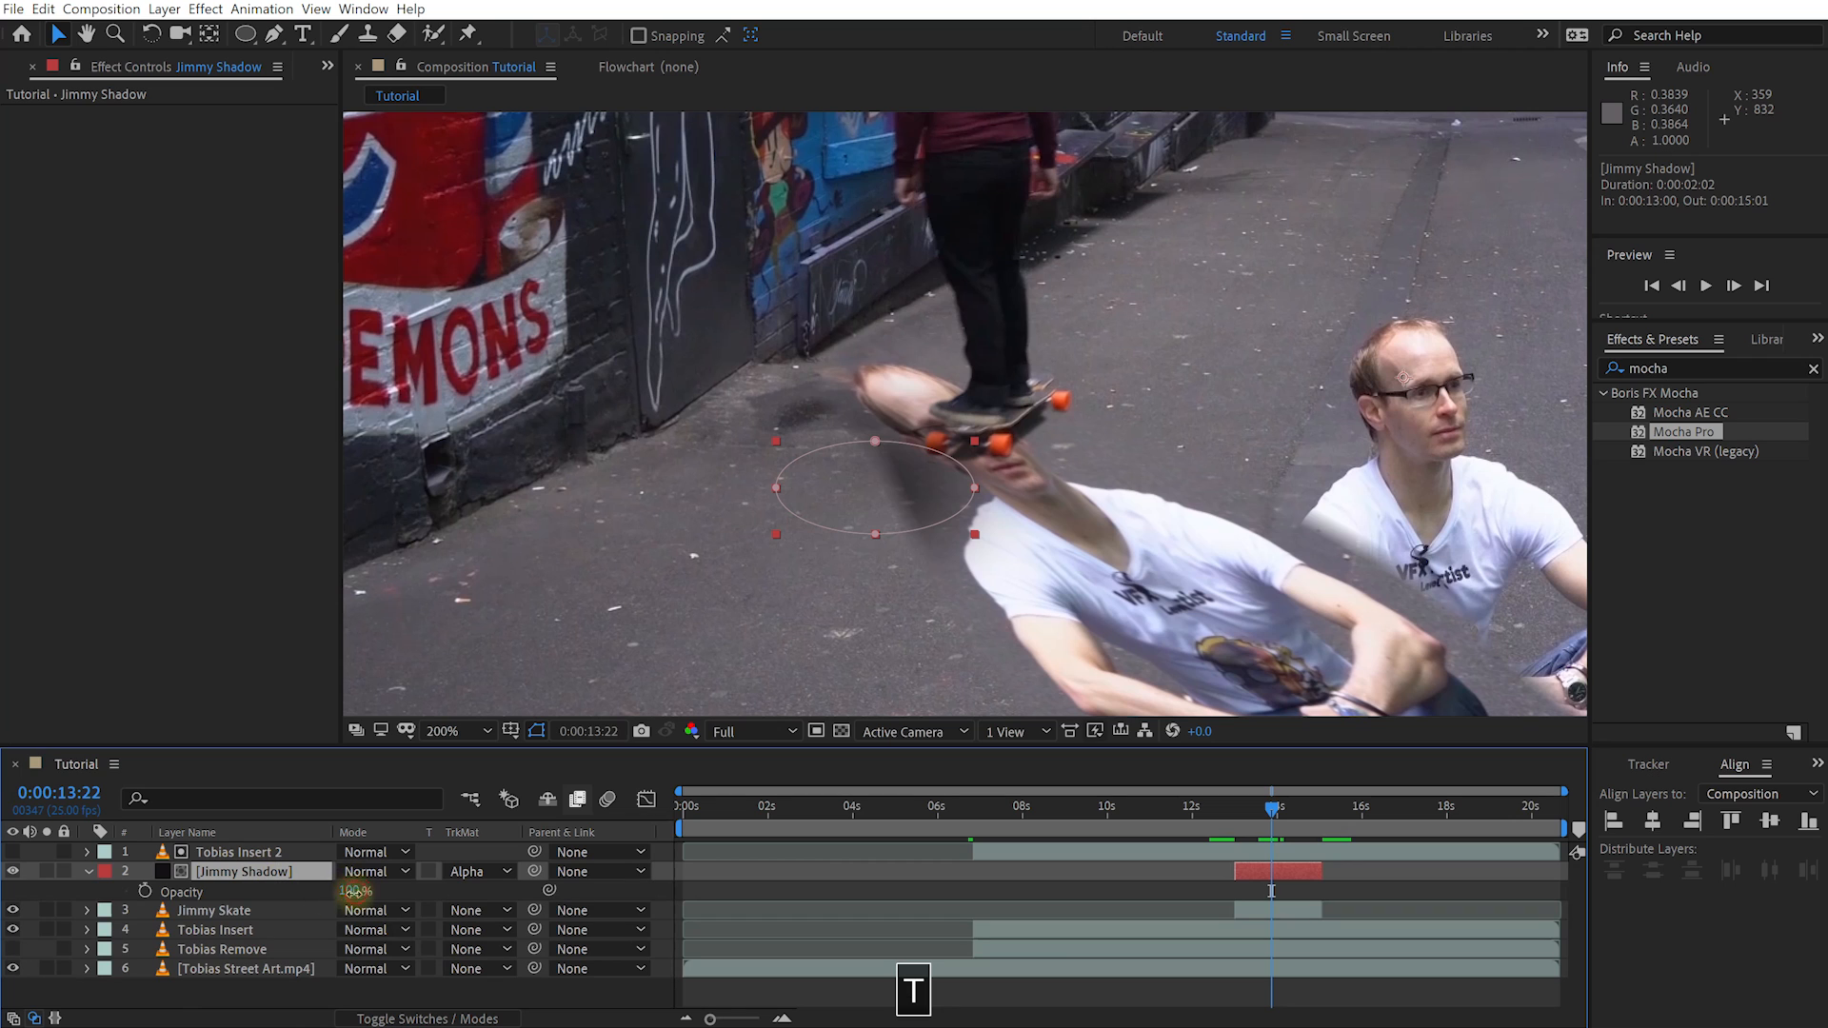
drag(354, 891, 327, 897)
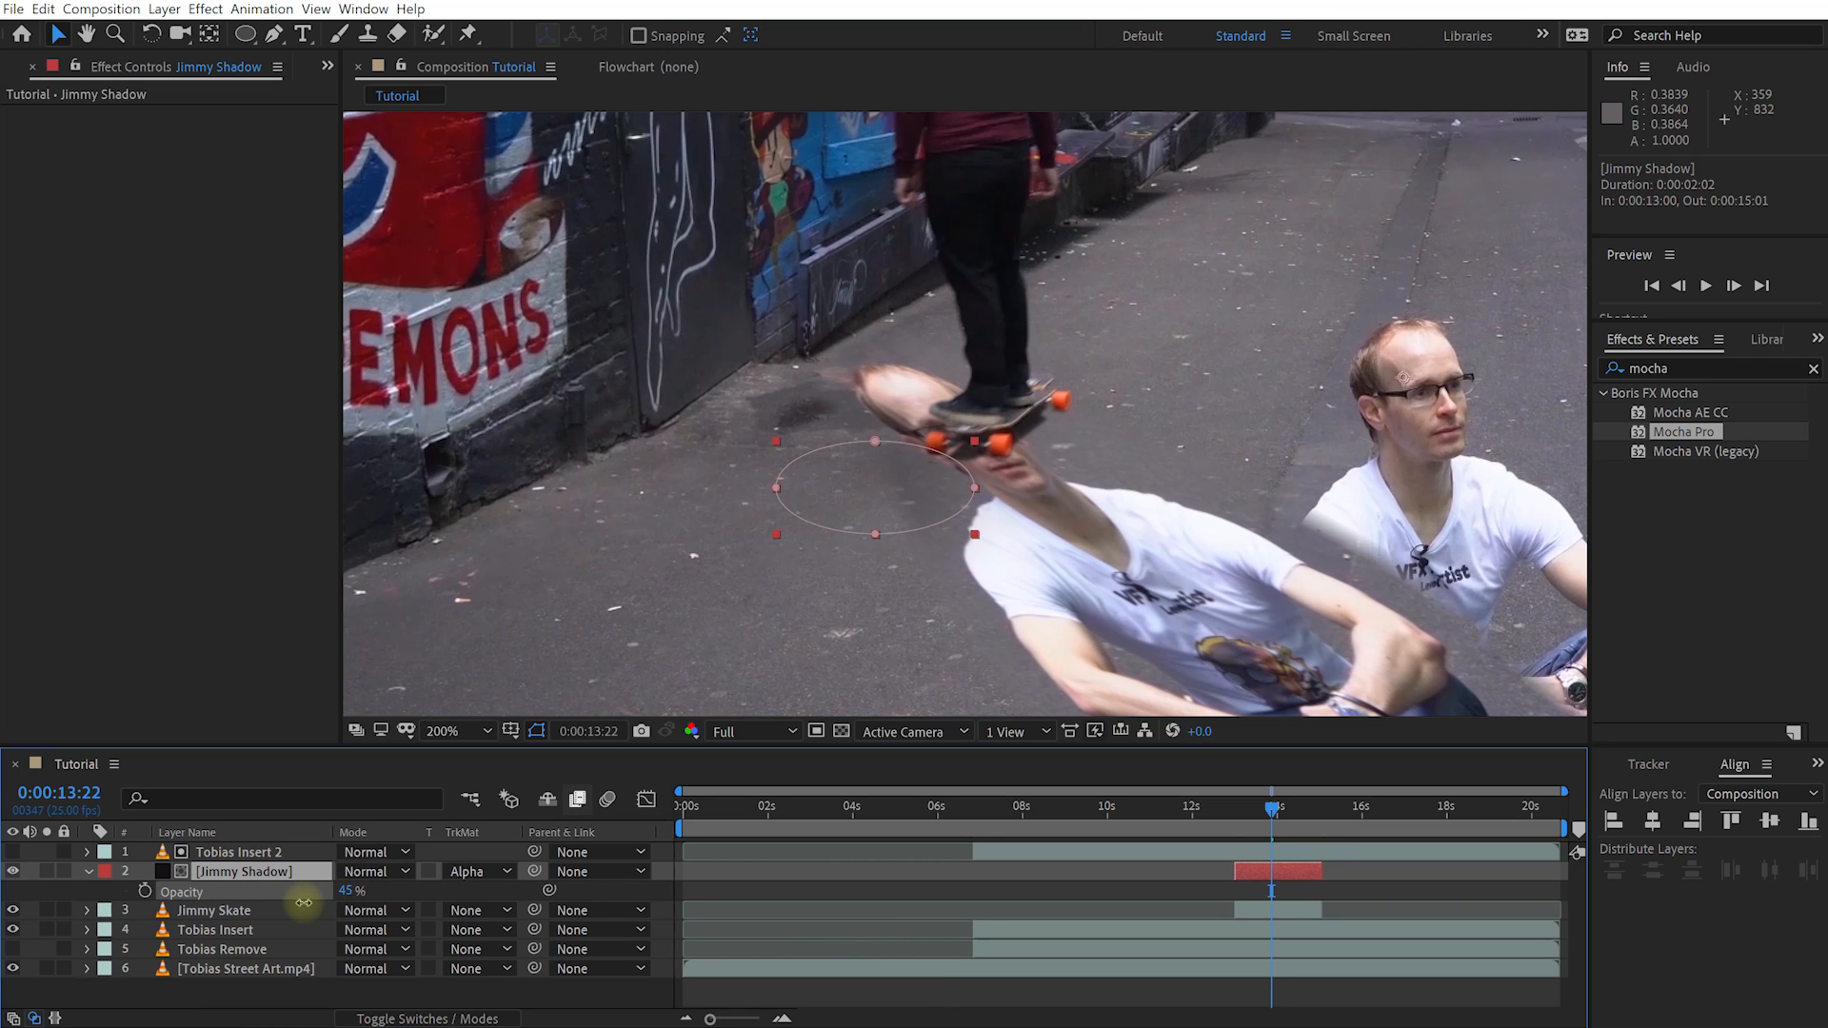
drag(291, 904, 251, 913)
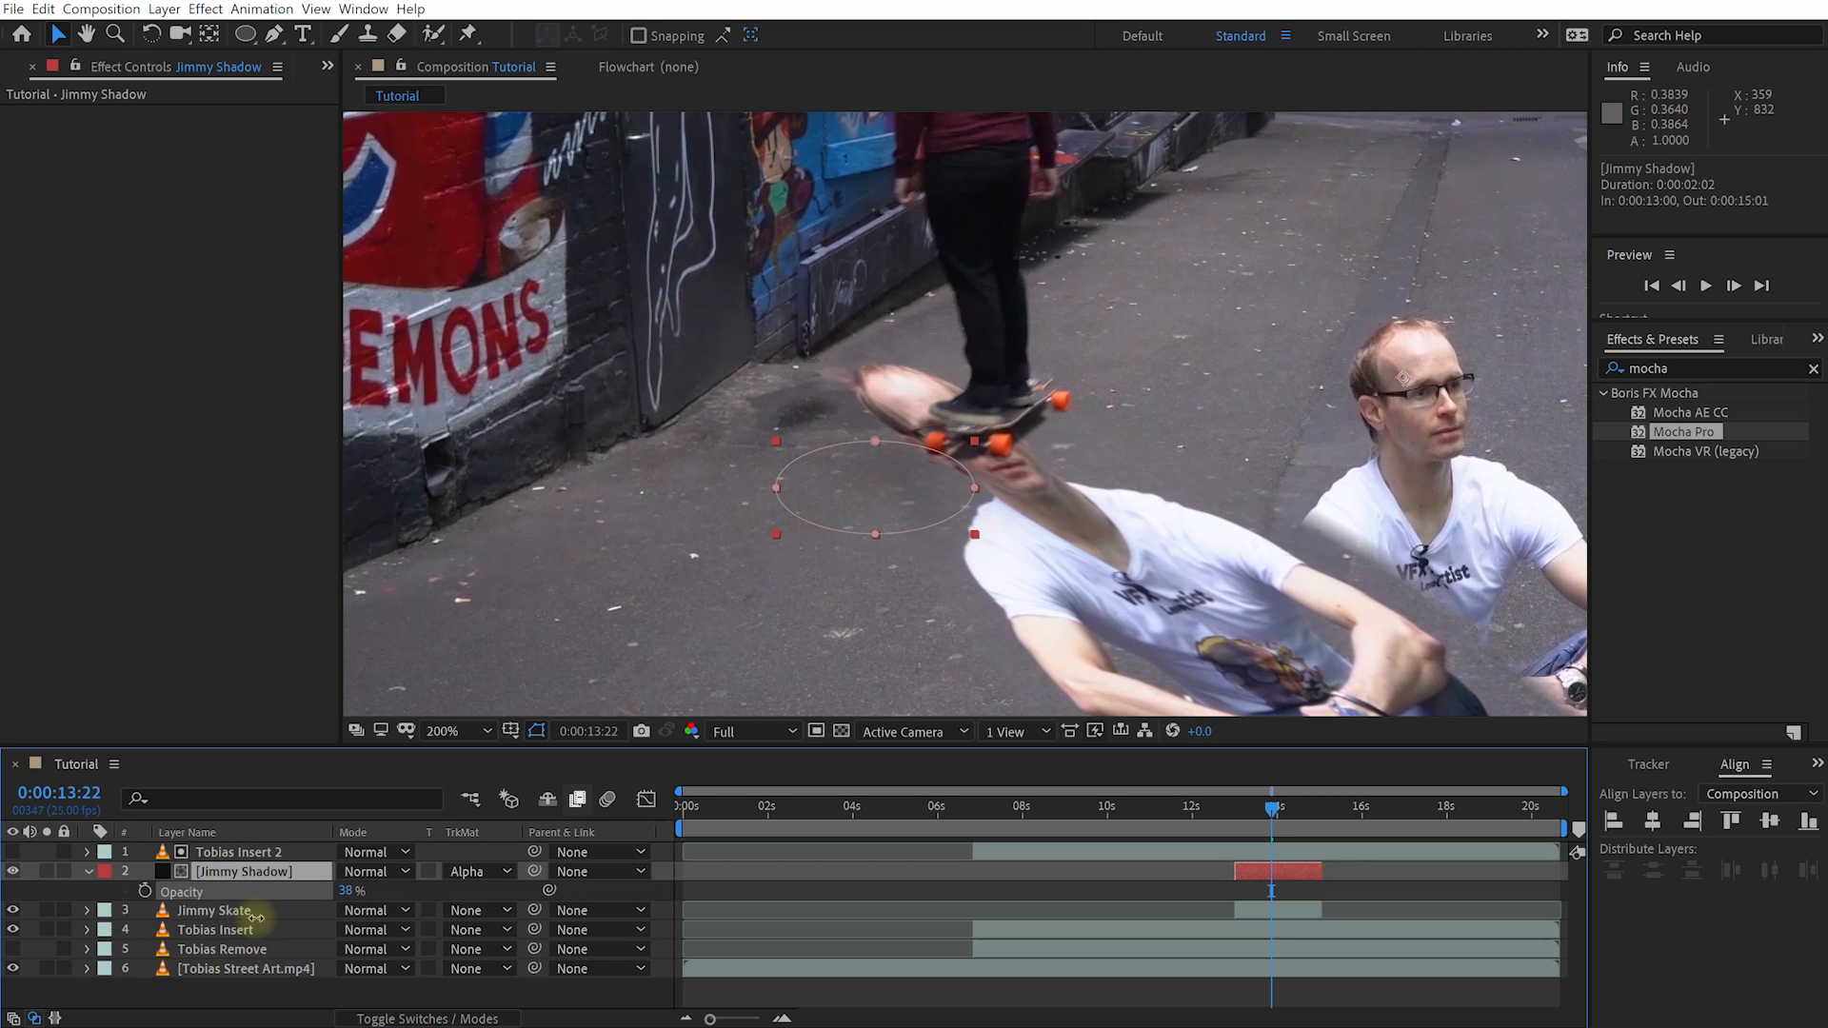
Step: Tighten the shadow ellipse at 0:00:13:03, reposition it beneath the board midway through the pass, and set the solid's opacity to 54%
mouse_move(1266, 819)
mouse_down()
mouse_move(1295, 823)
mouse_move(1255, 832)
mouse_move(1297, 821)
mouse_move(1244, 843)
mouse_up()
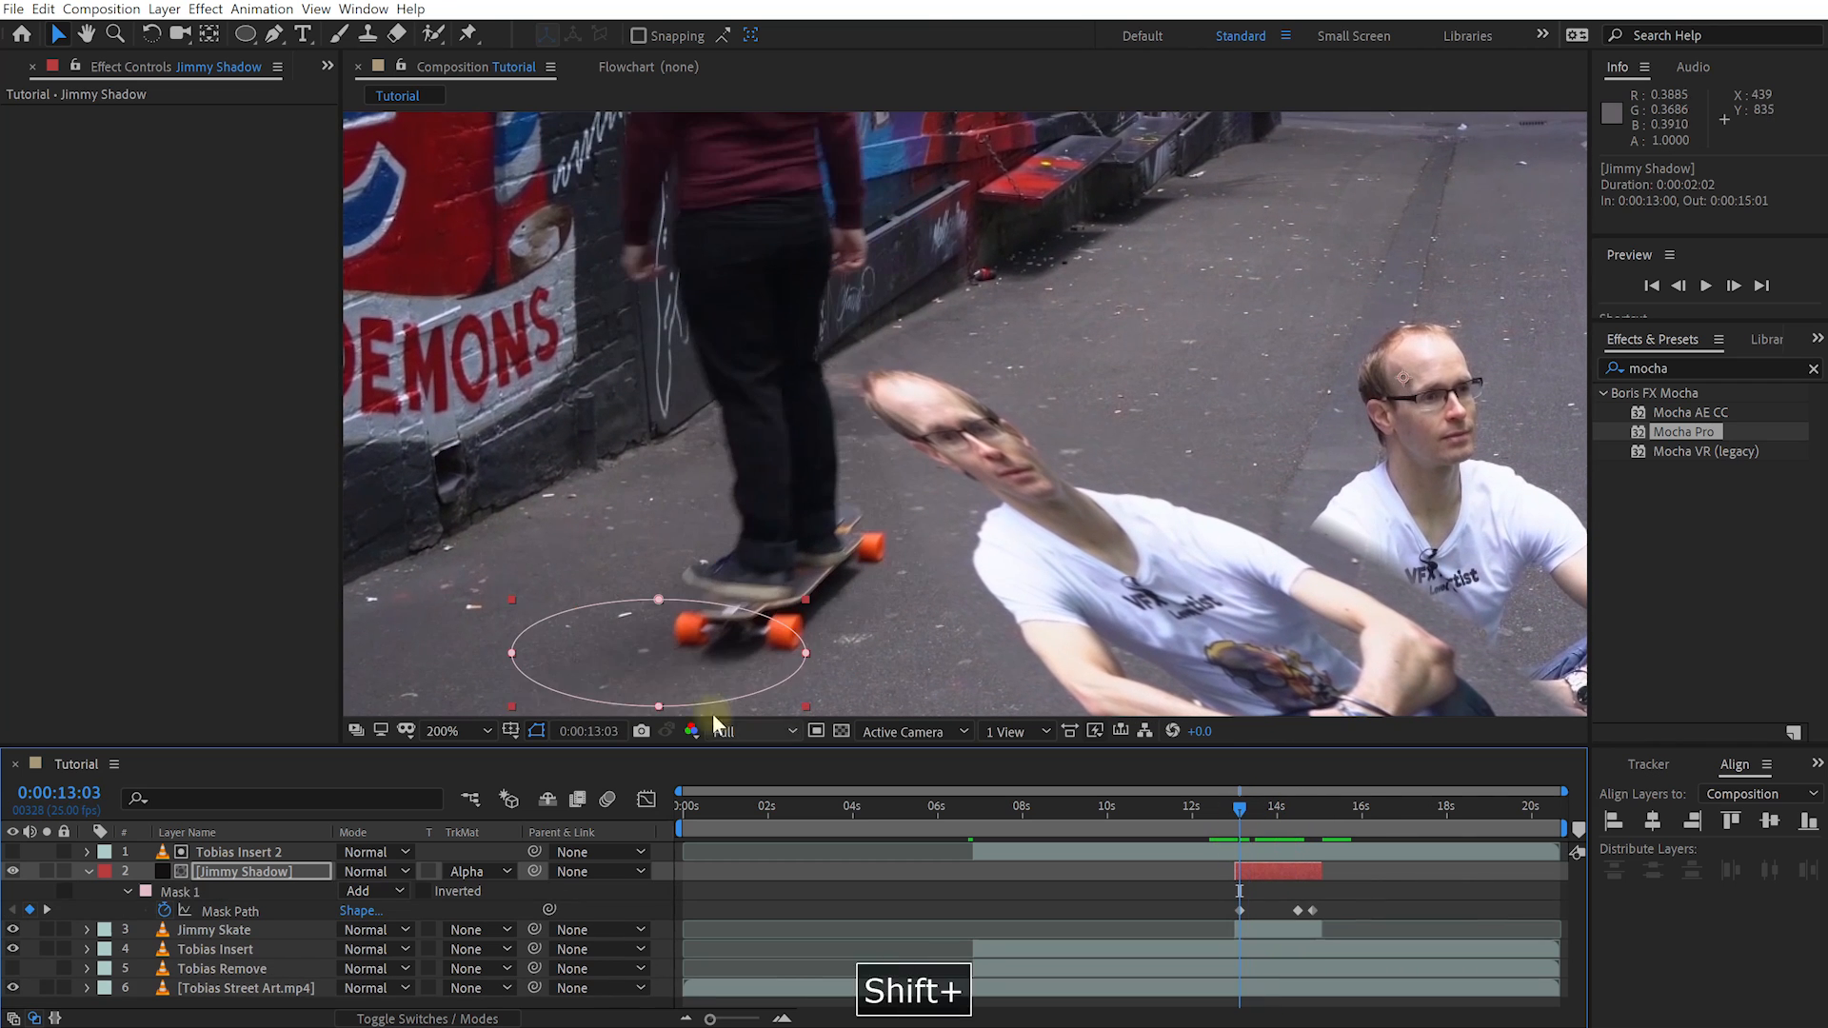
double_click(695, 705)
drag(659, 707, 659, 674)
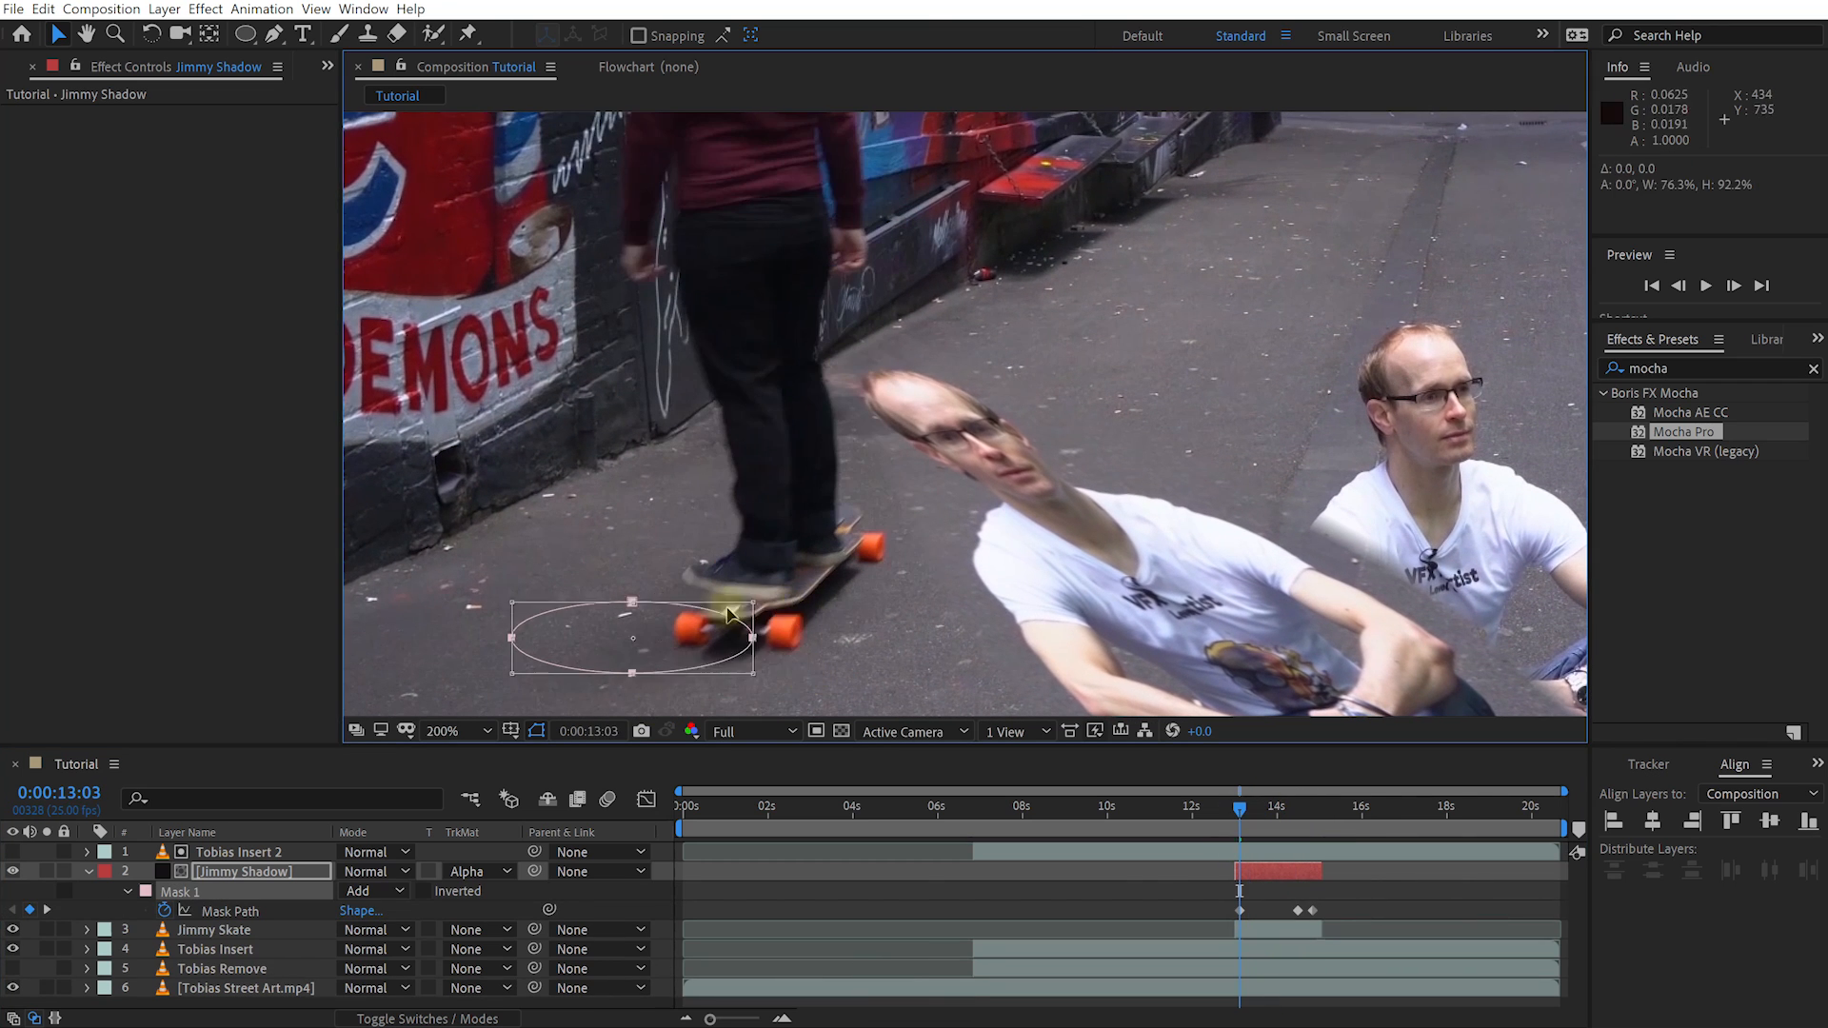
drag(1240, 807, 1295, 811)
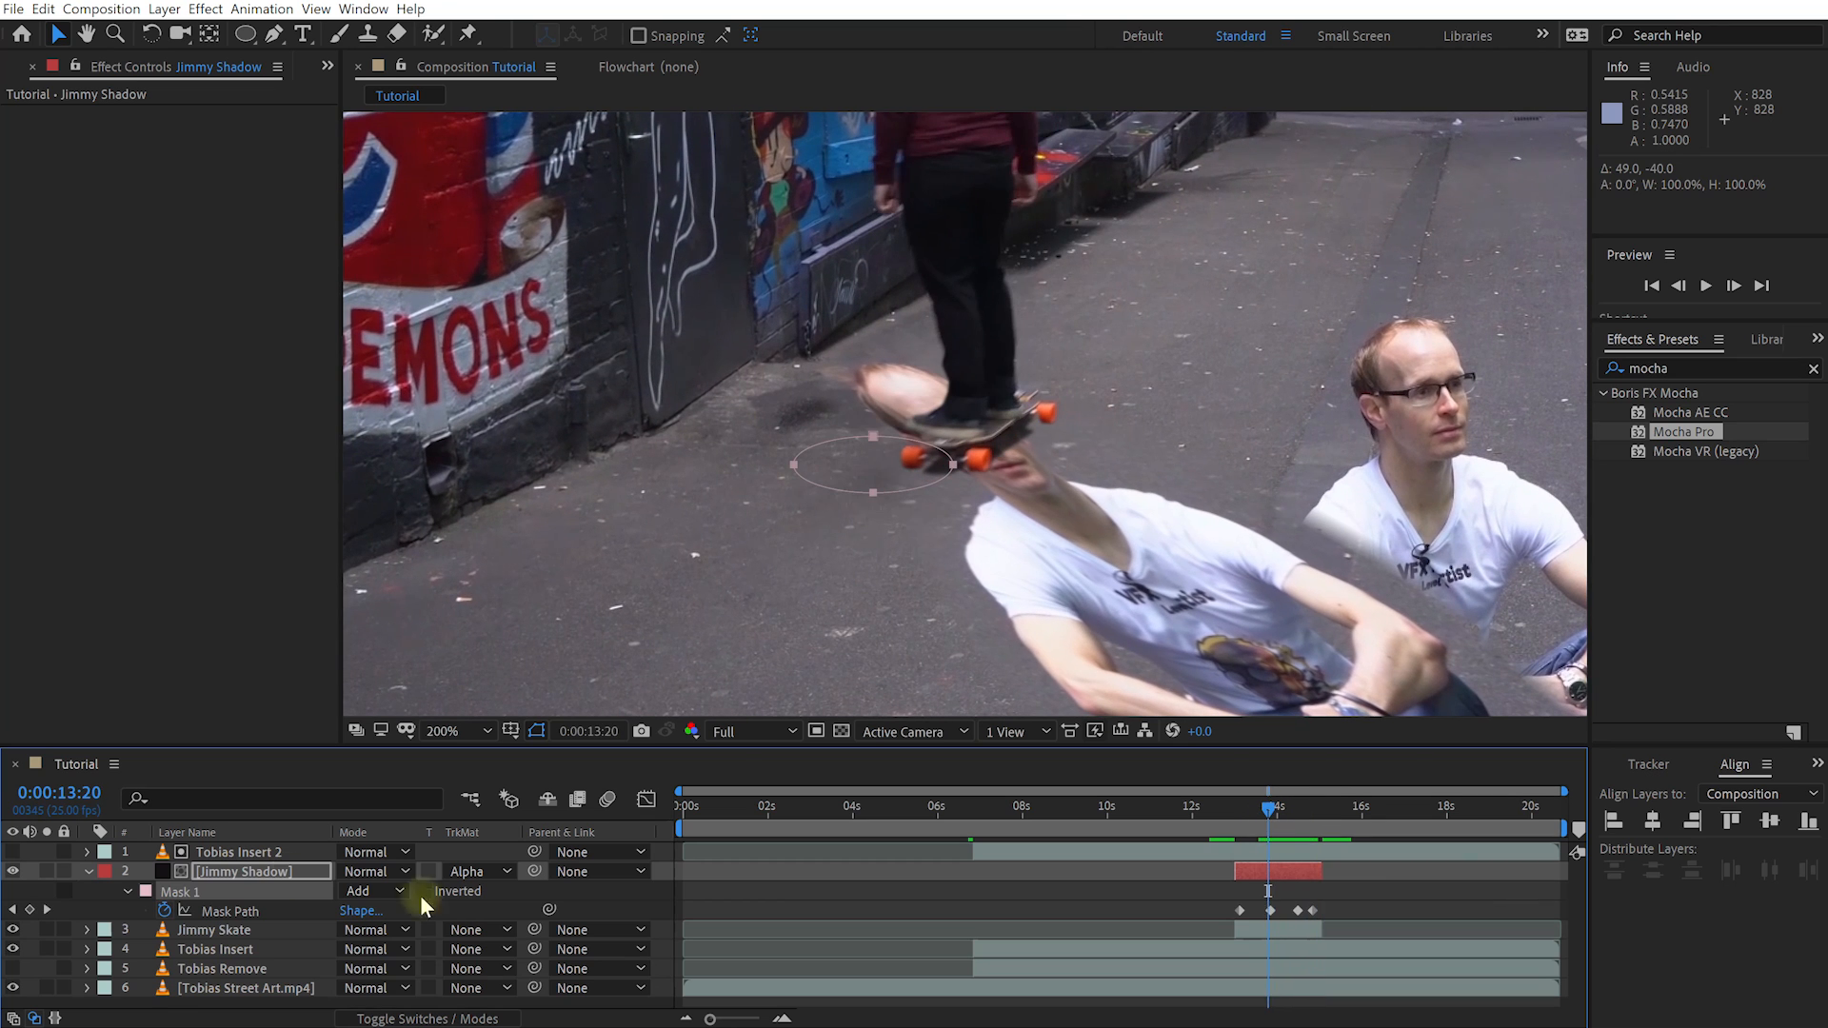
key(t)
drag(355, 889, 351, 889)
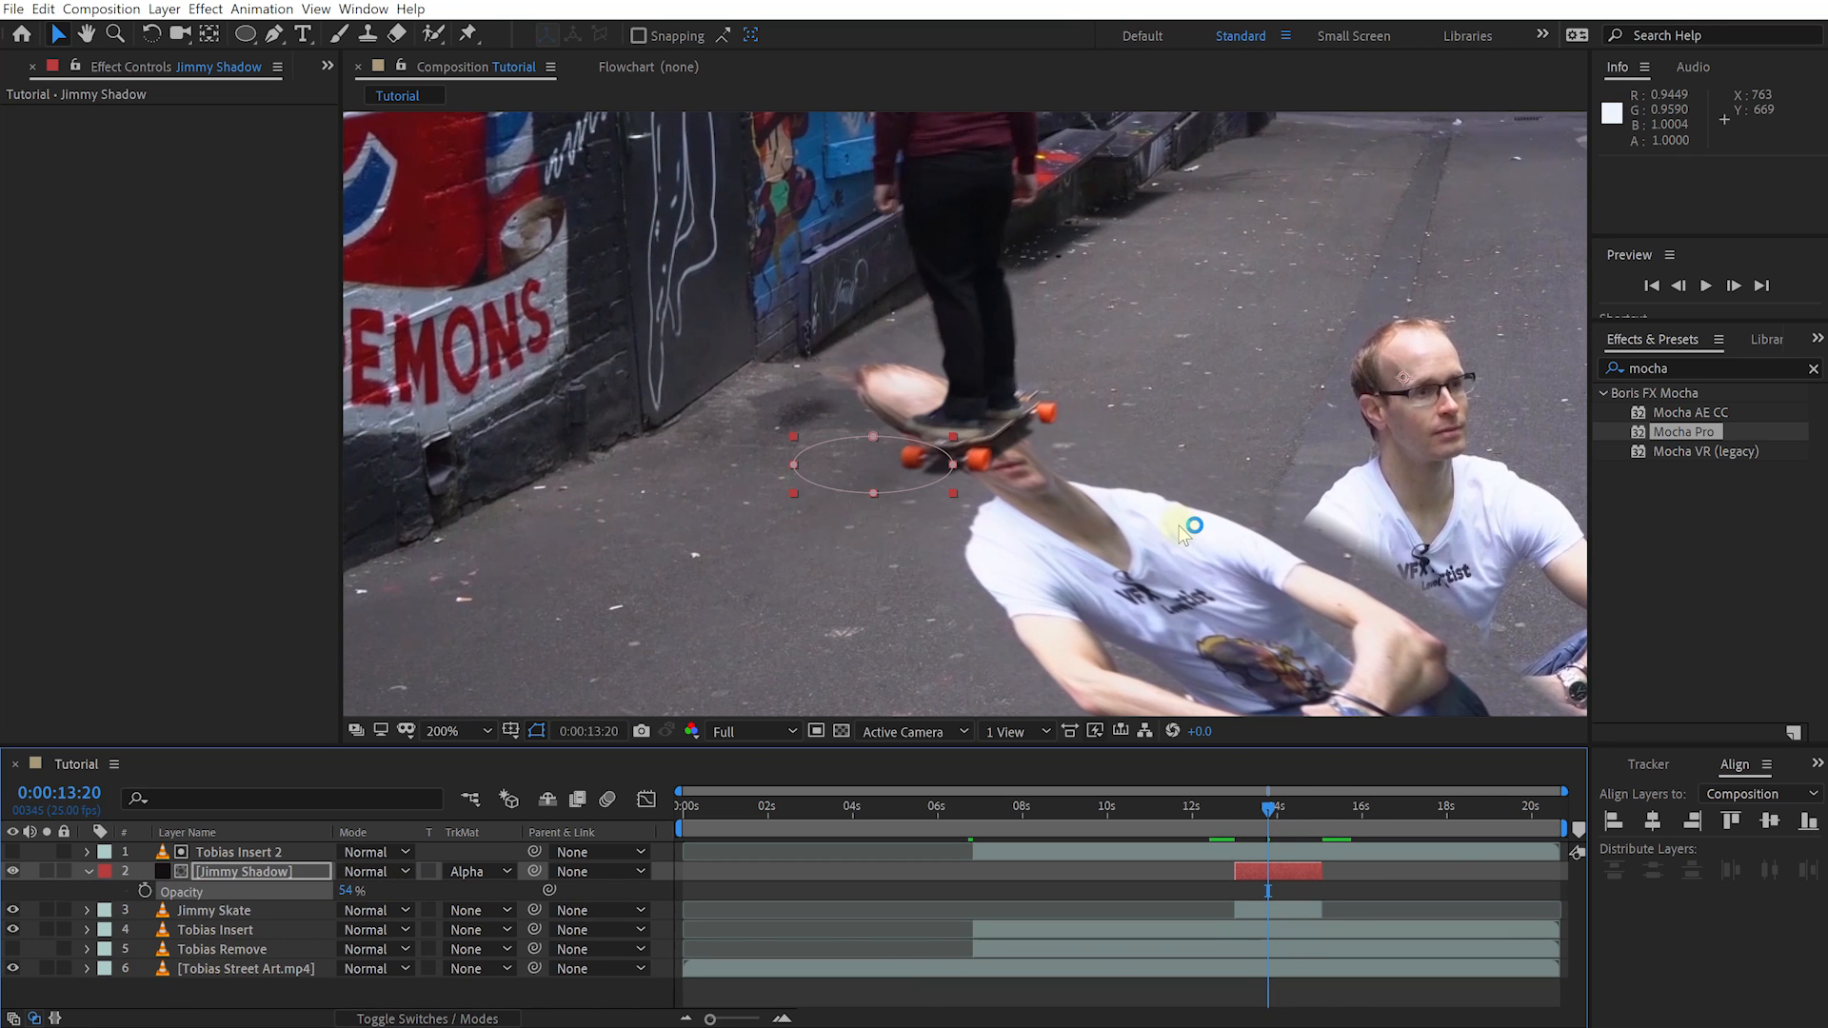
Step: Make the Remove layer visible again and go to 0:00:06:01 with the whole composition in view
key(alt+slash)
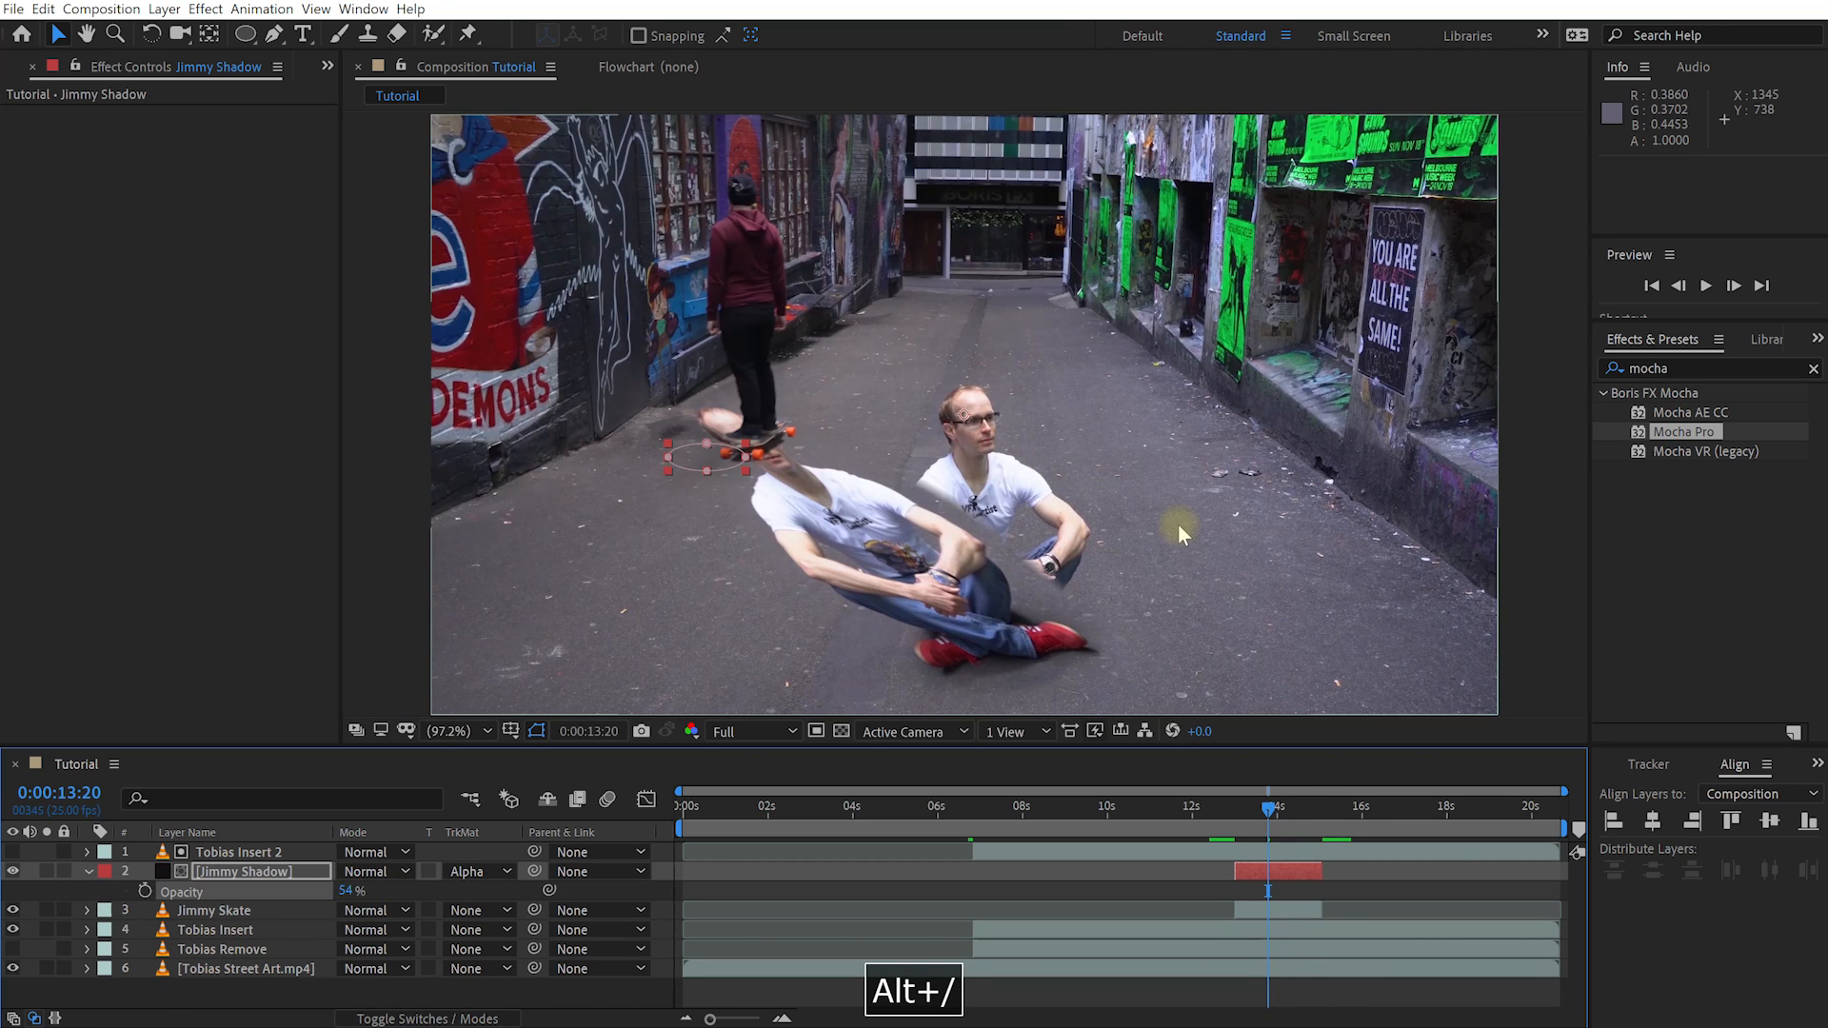
key(F2)
drag(12, 952, 12, 969)
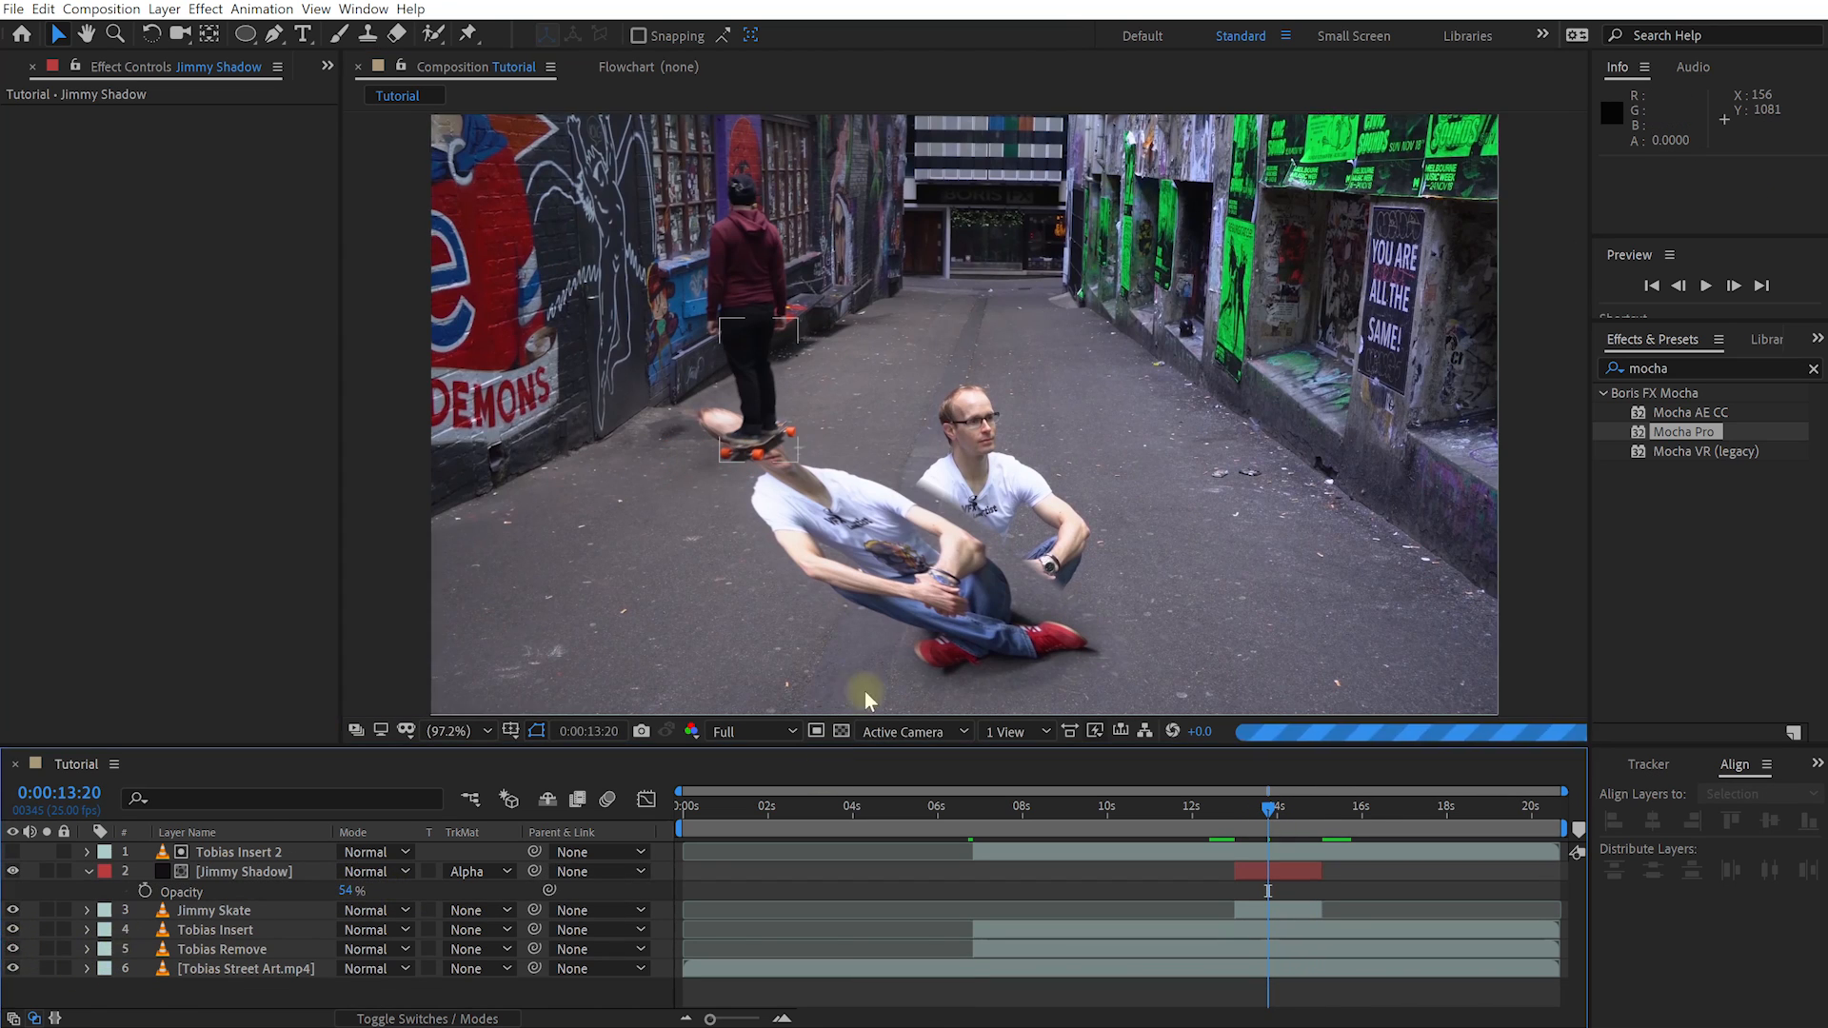
click(939, 824)
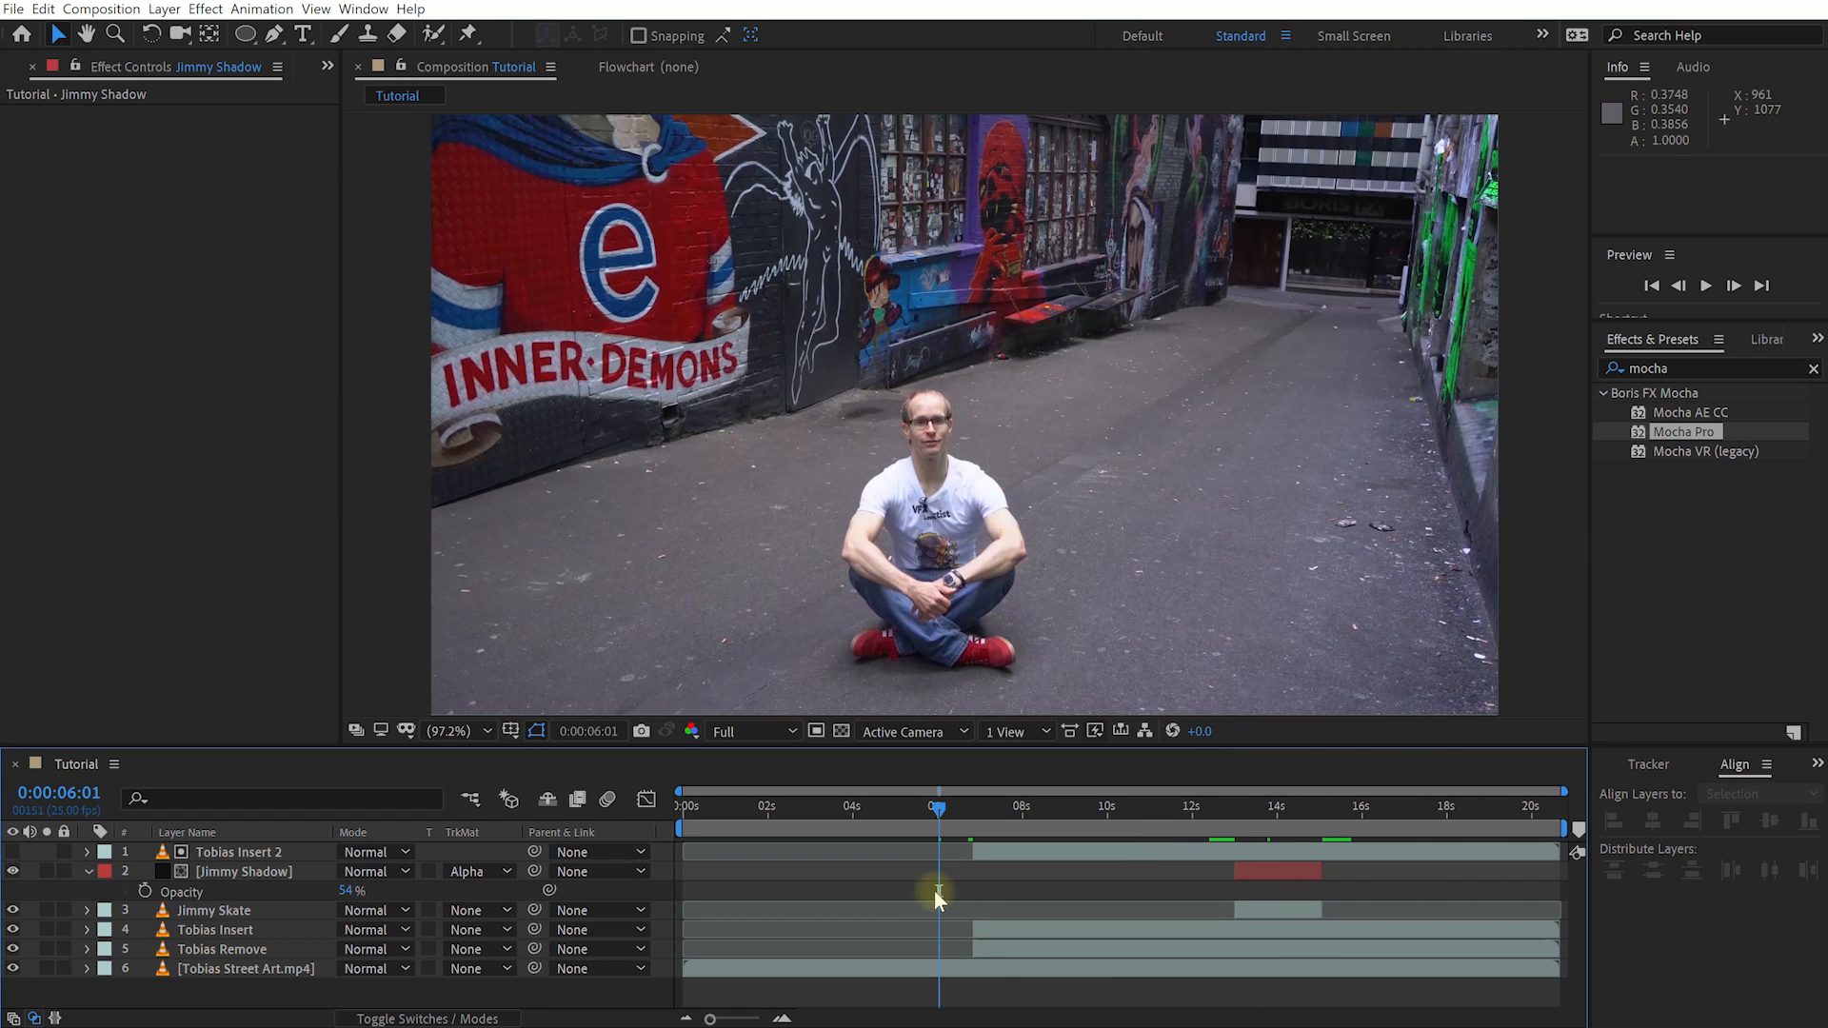